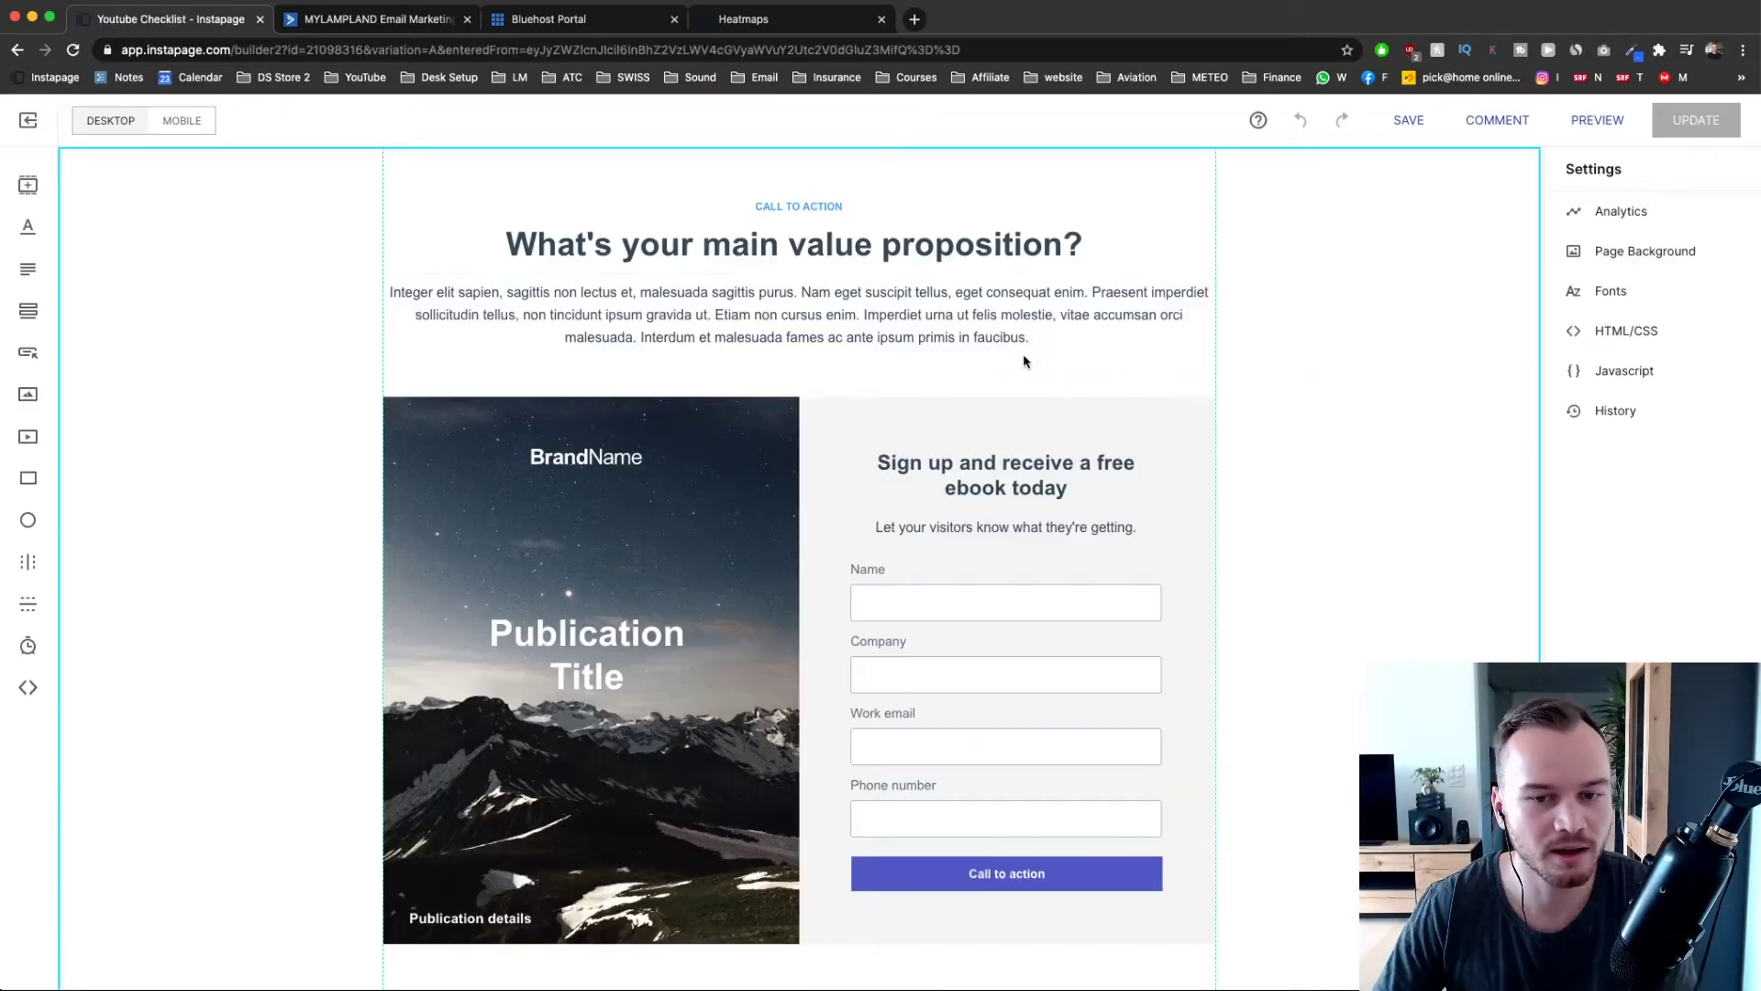
{"action": "scroll", "coordinate": [413, 382], "scroll_direction": "down", "scroll_amount": 3}
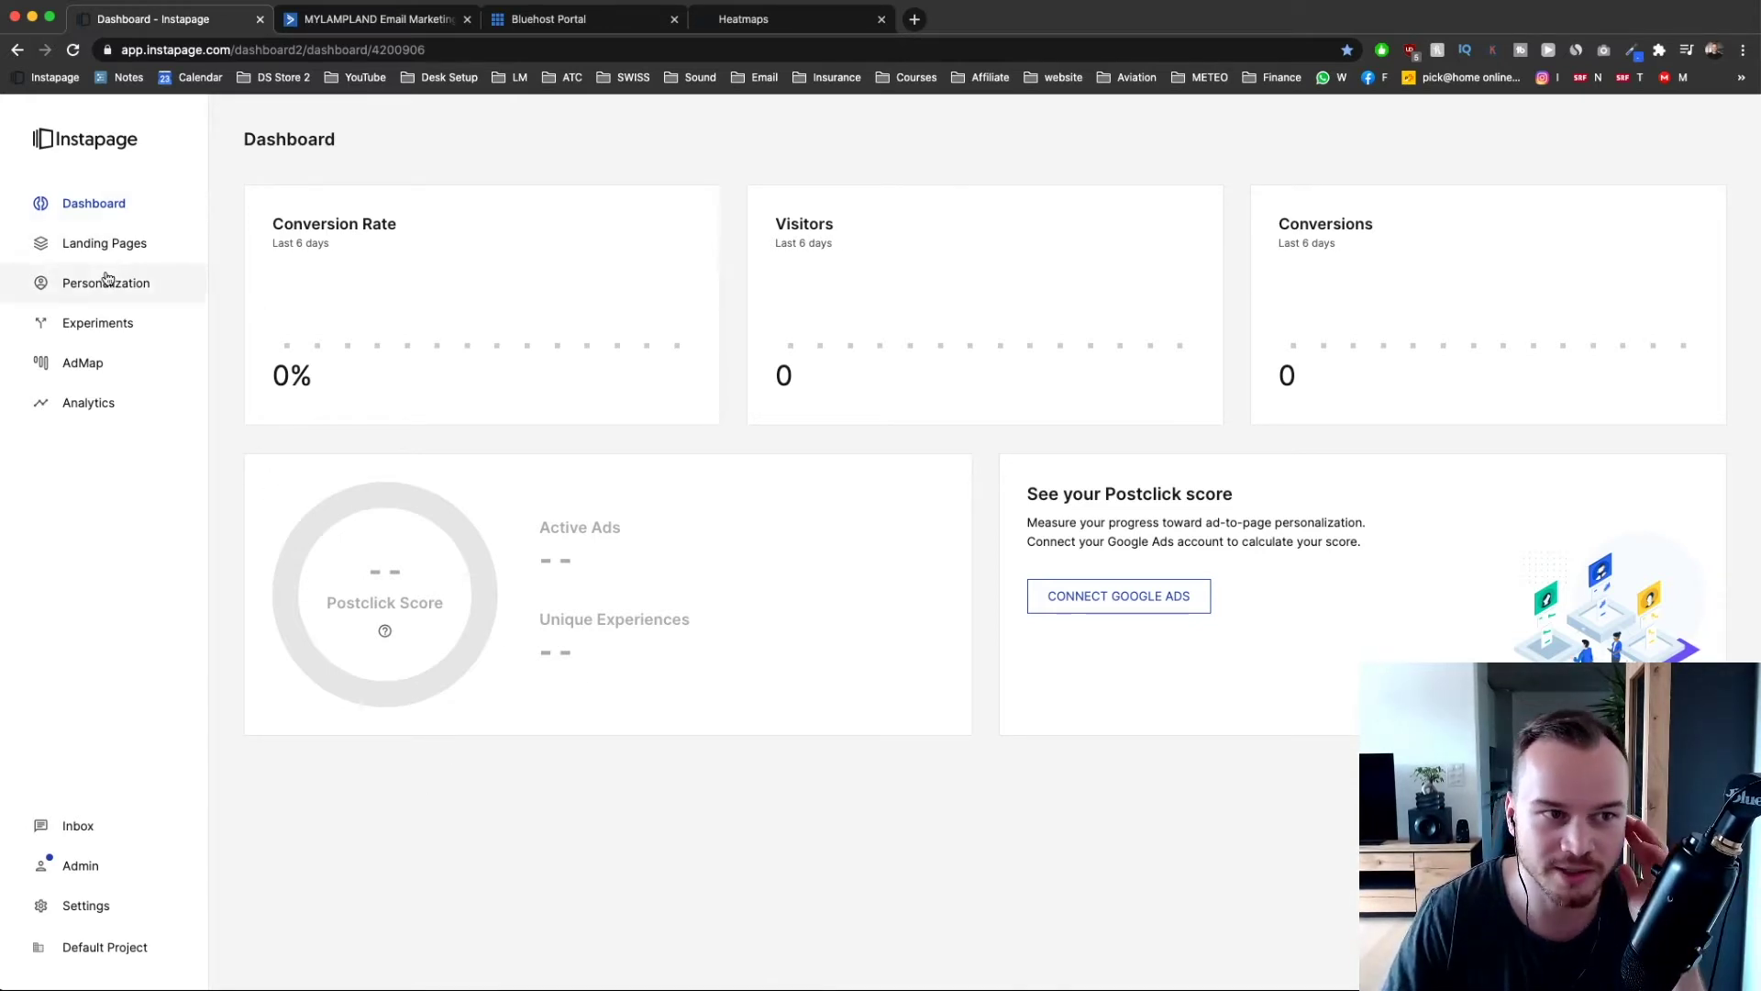
- Start creating a new standard landing page and look through the available layouts
{"action": "left_click", "coordinate": [95, 243]}
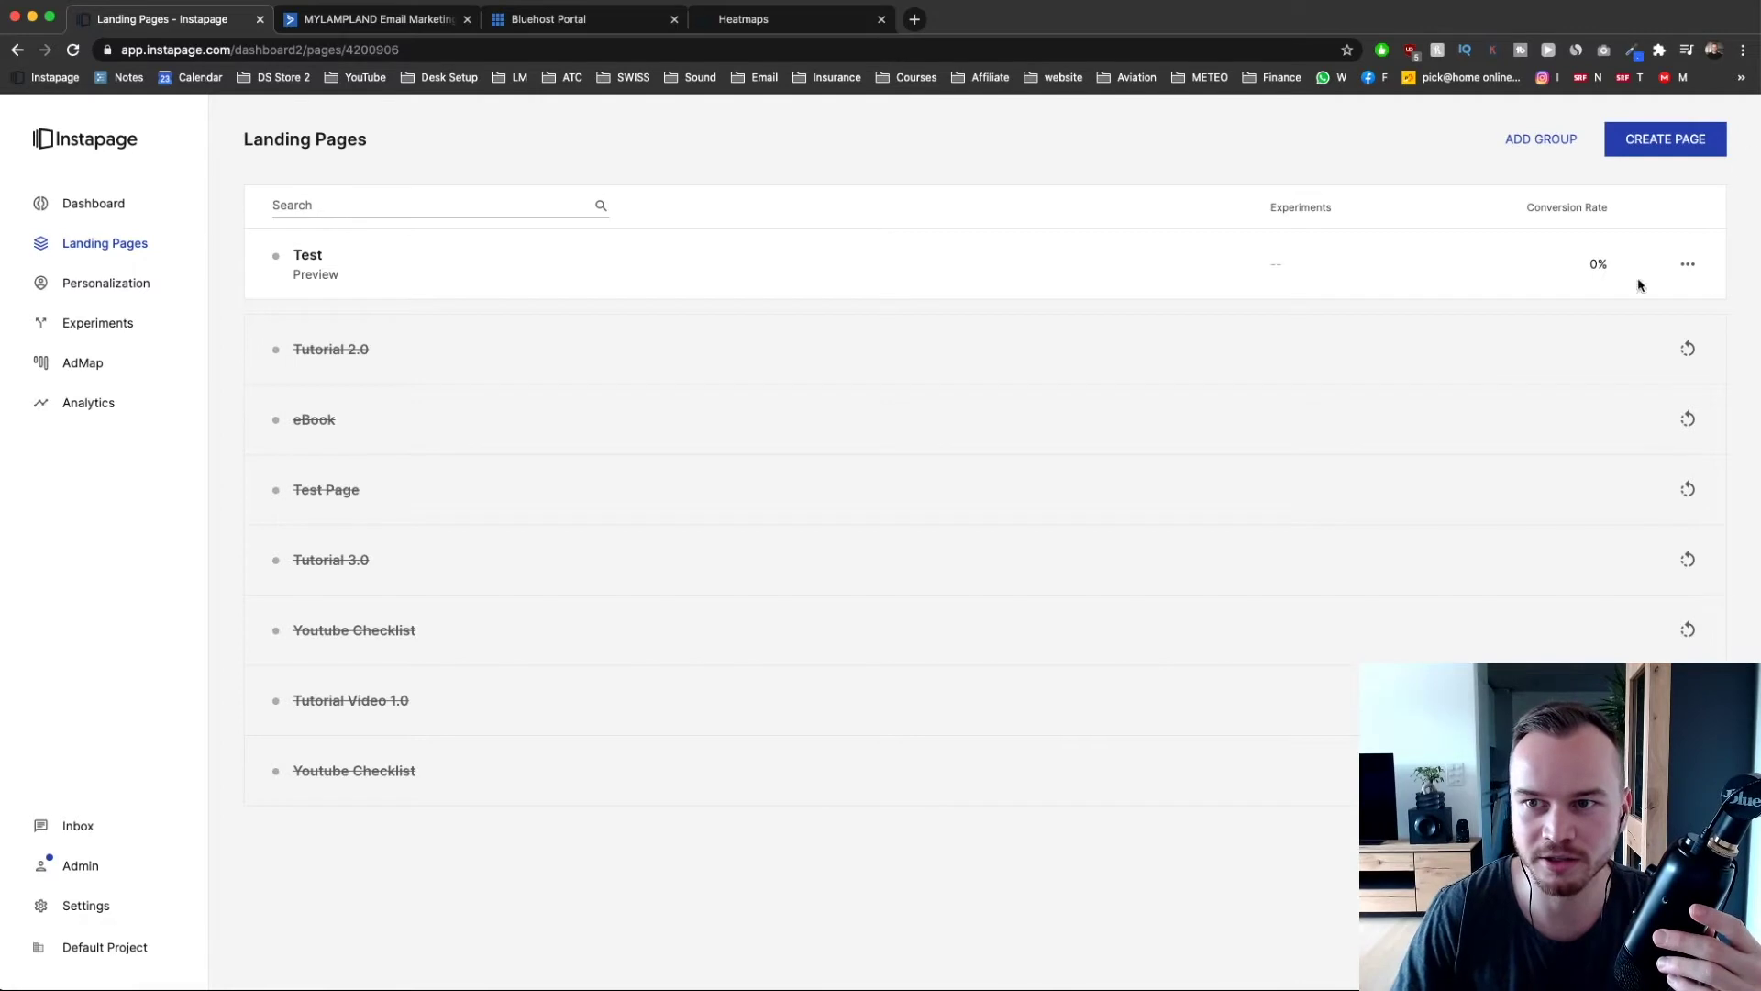
{"action": "left_click", "coordinate": [1657, 142]}
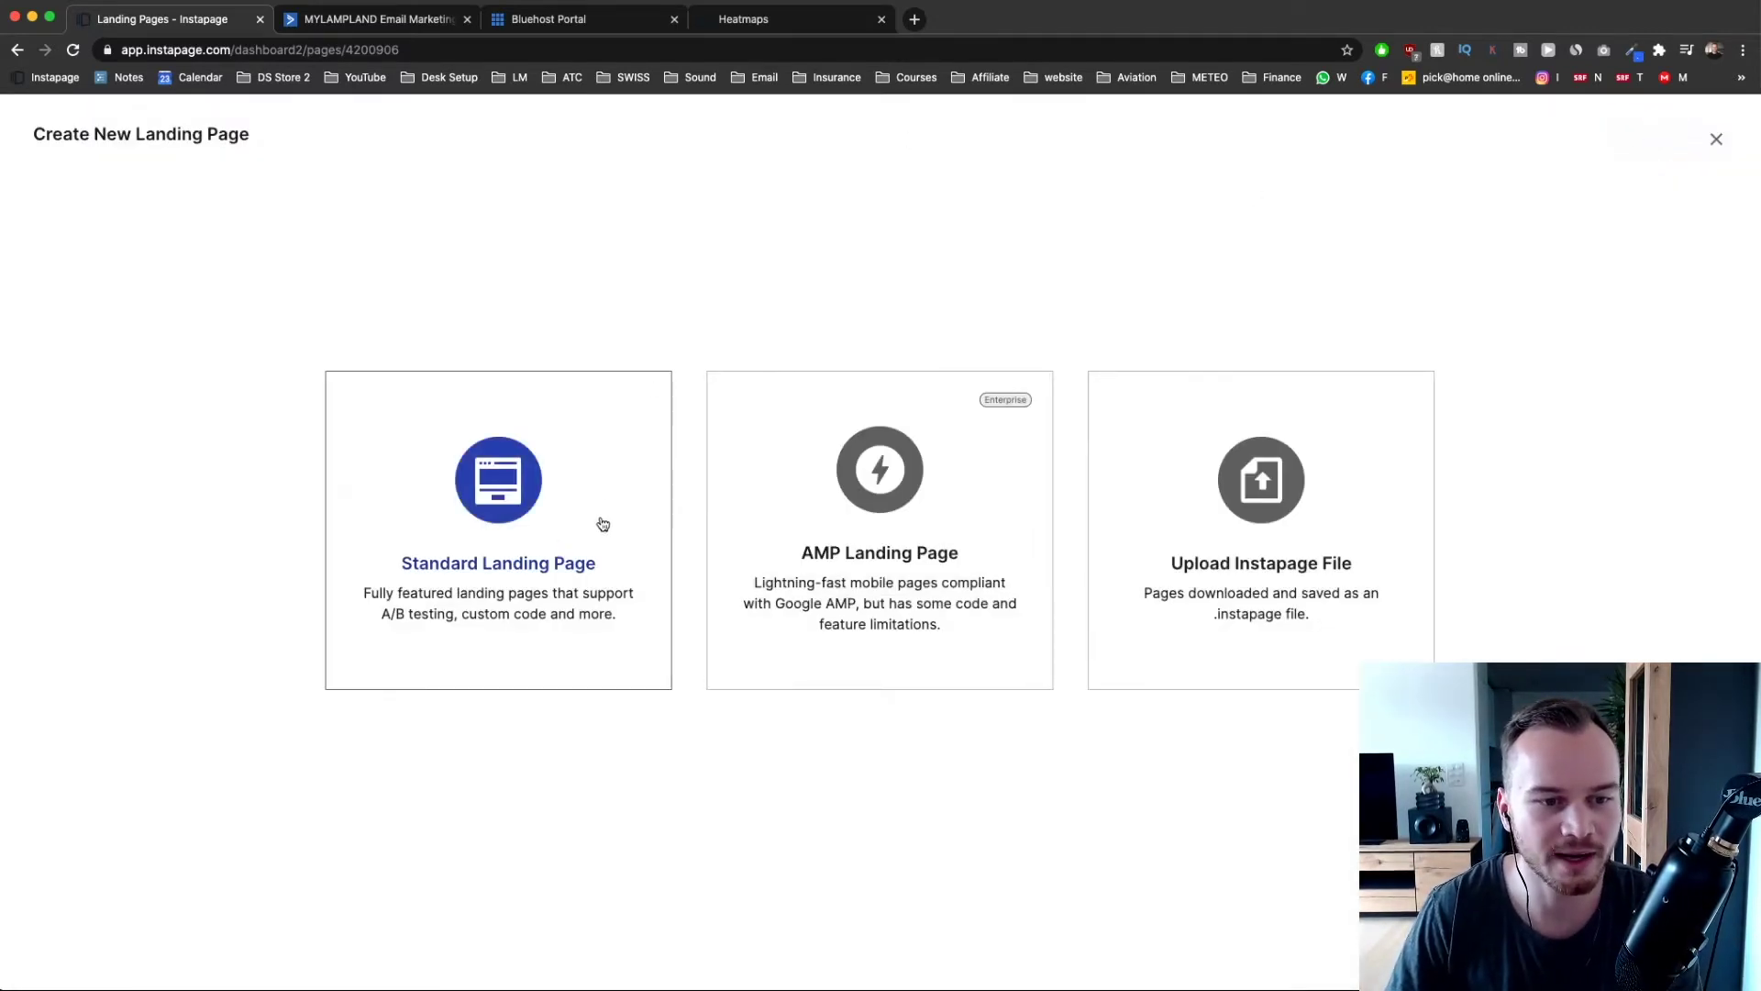
{"action": "left_click", "coordinate": [503, 606]}
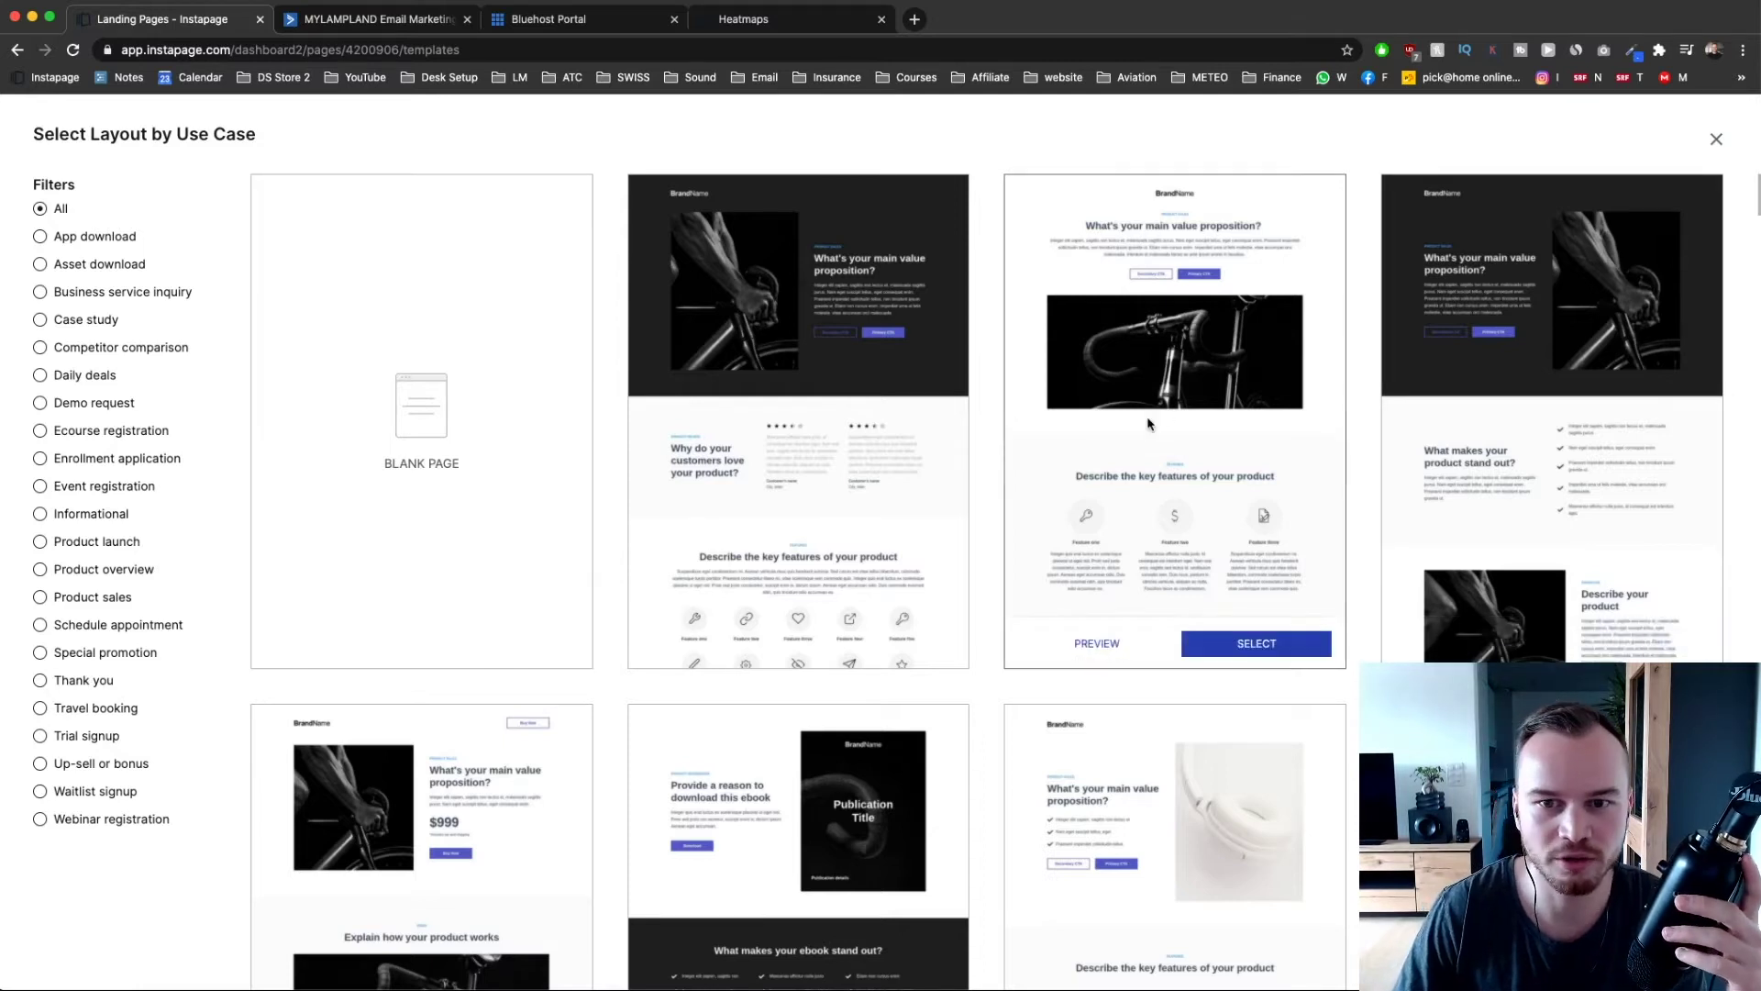
{"action": "scroll", "coordinate": [994, 440], "scroll_direction": "down", "scroll_amount": 6}
{"action": "scroll", "coordinate": [995, 447], "scroll_direction": "down", "scroll_amount": 8}
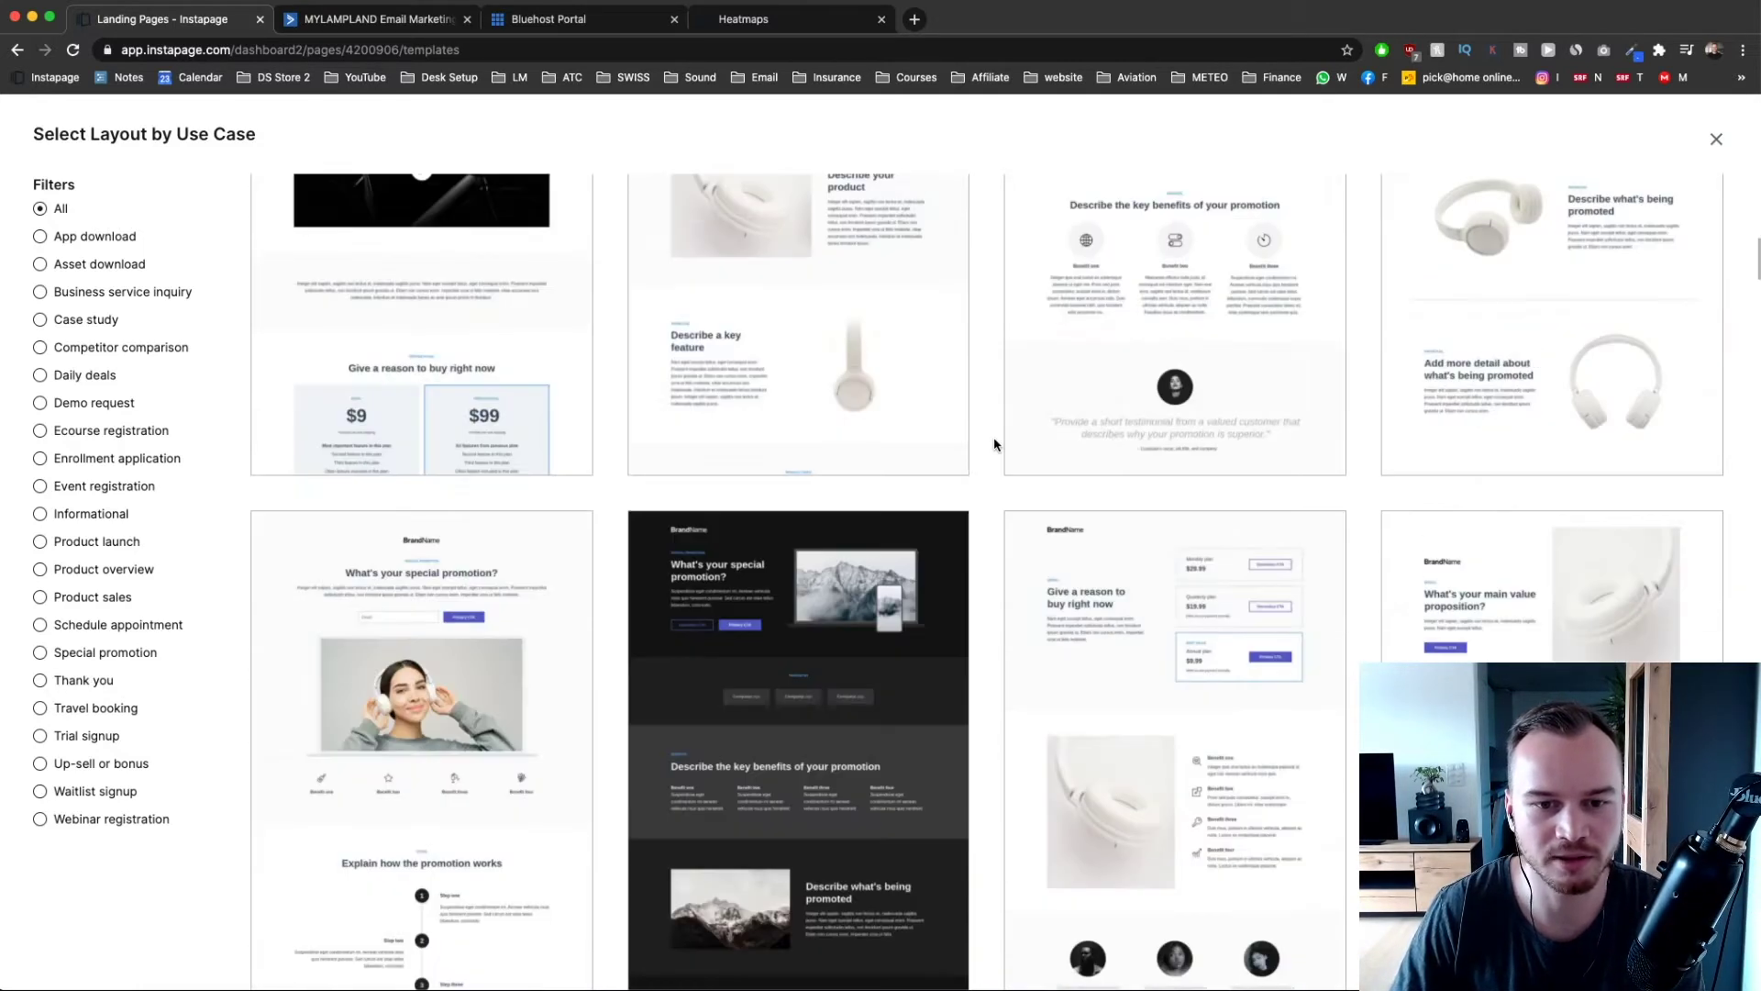
{"action": "scroll", "coordinate": [996, 437], "scroll_direction": "down", "scroll_amount": 5}
{"action": "scroll", "coordinate": [996, 438], "scroll_direction": "down", "scroll_amount": 3}
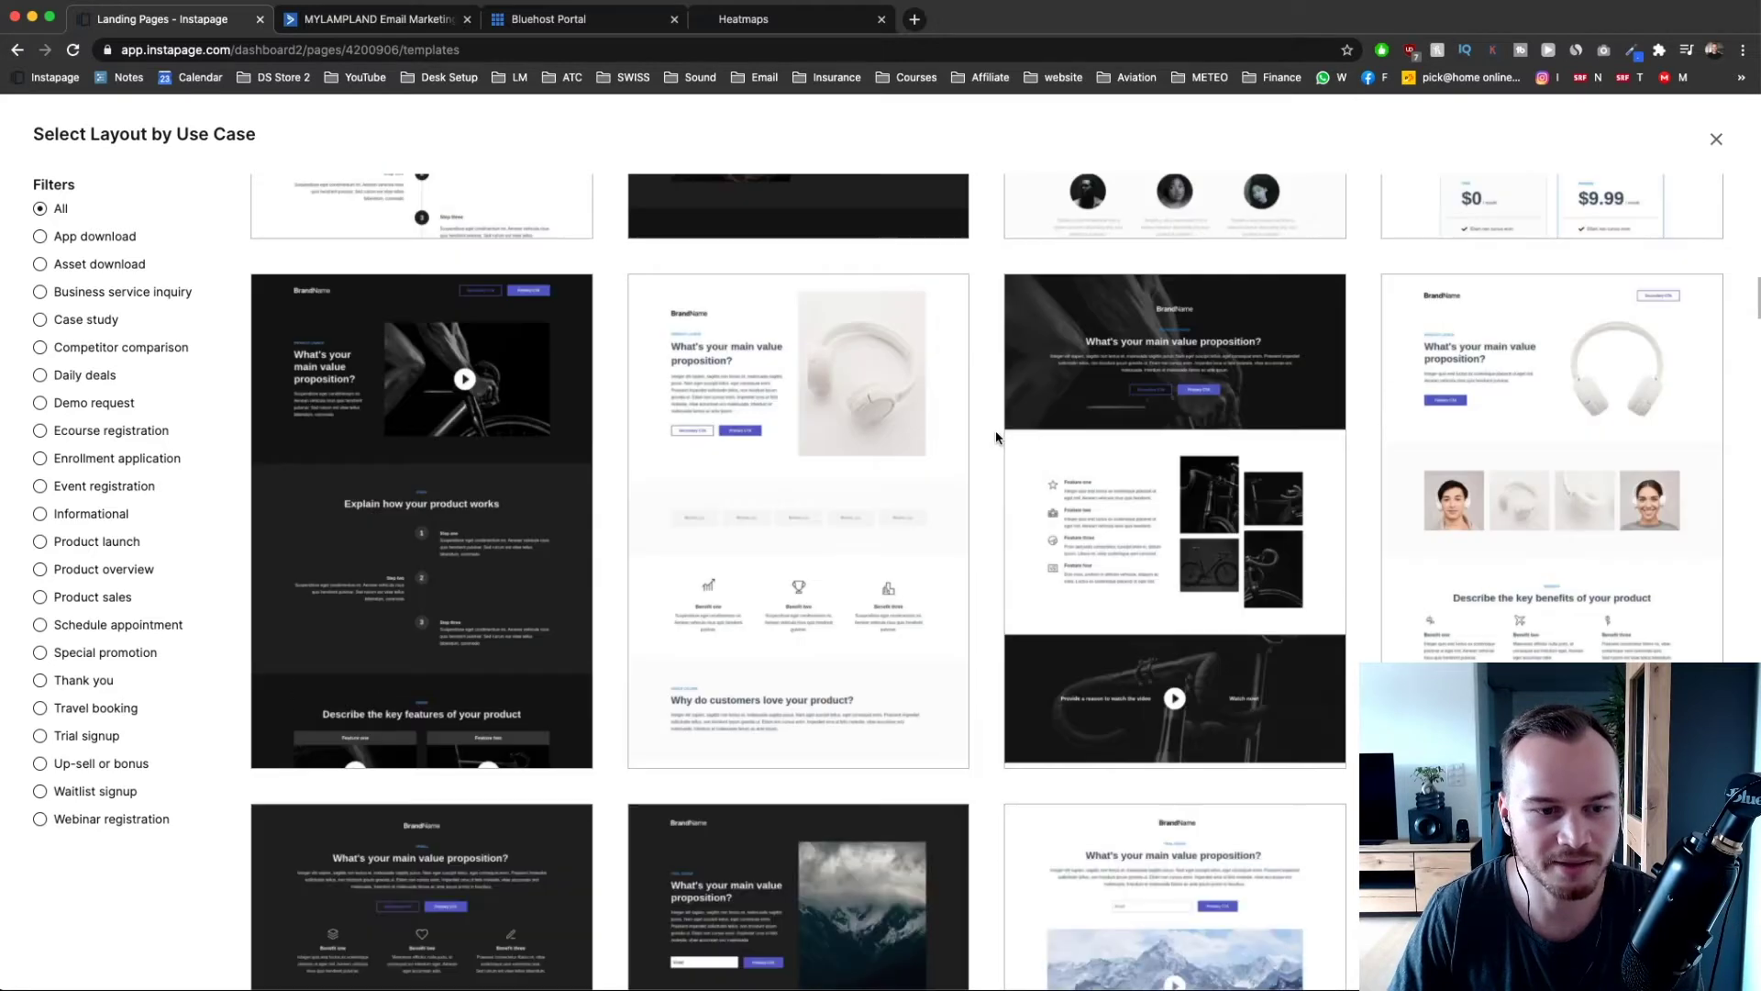
{"action": "scroll", "coordinate": [1043, 404], "scroll_direction": "down", "scroll_amount": 3}
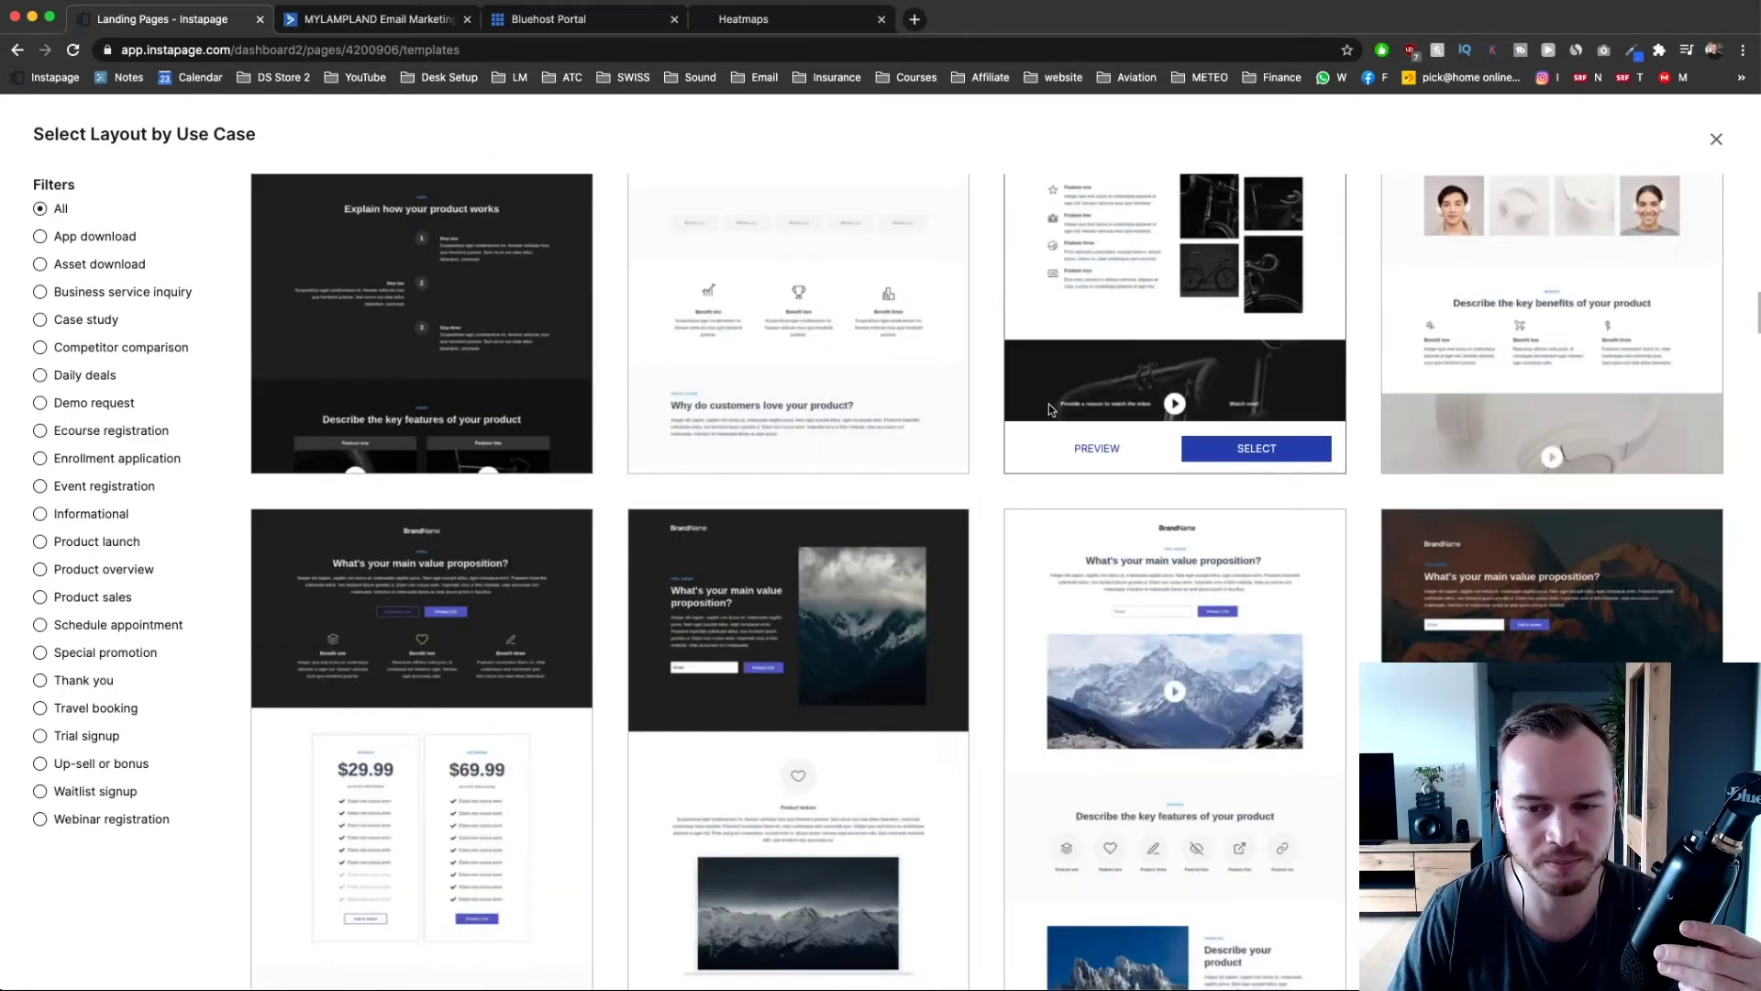
{"action": "scroll", "coordinate": [931, 429], "scroll_direction": "down", "scroll_amount": 4}
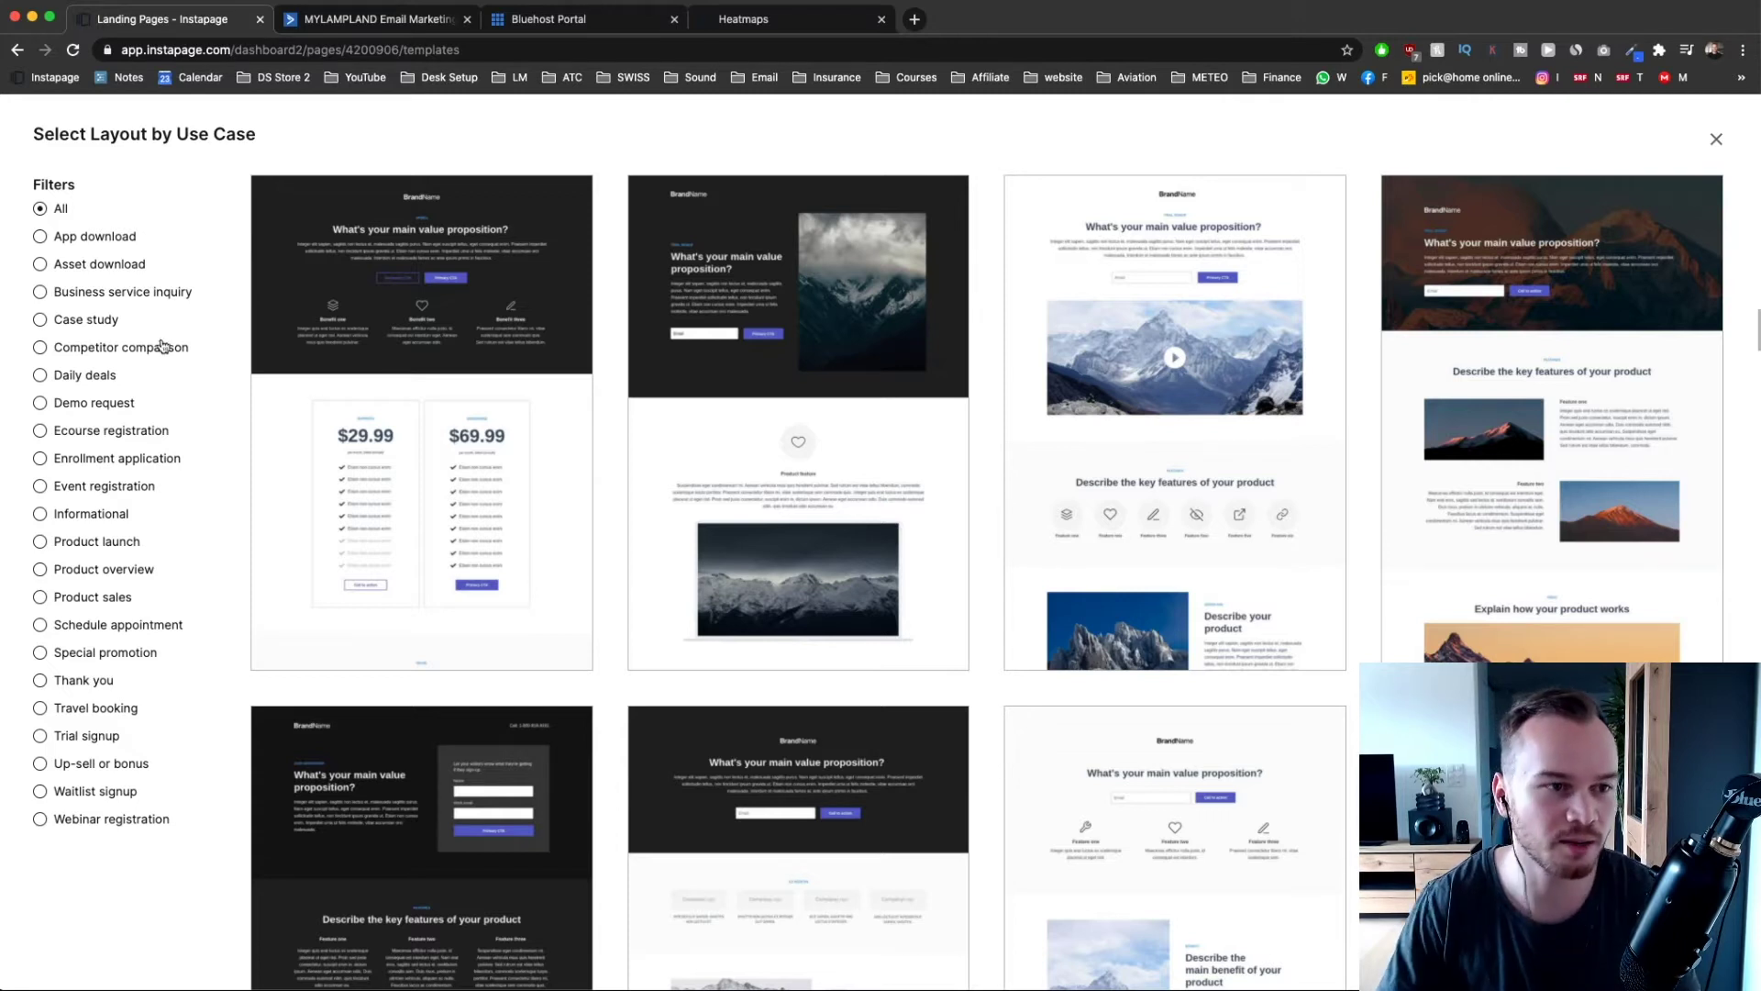
- Filter the layouts by Asset download and preview the light layout with the email field and mountain video, returning to the layouts
{"action": "left_click", "coordinate": [46, 270]}
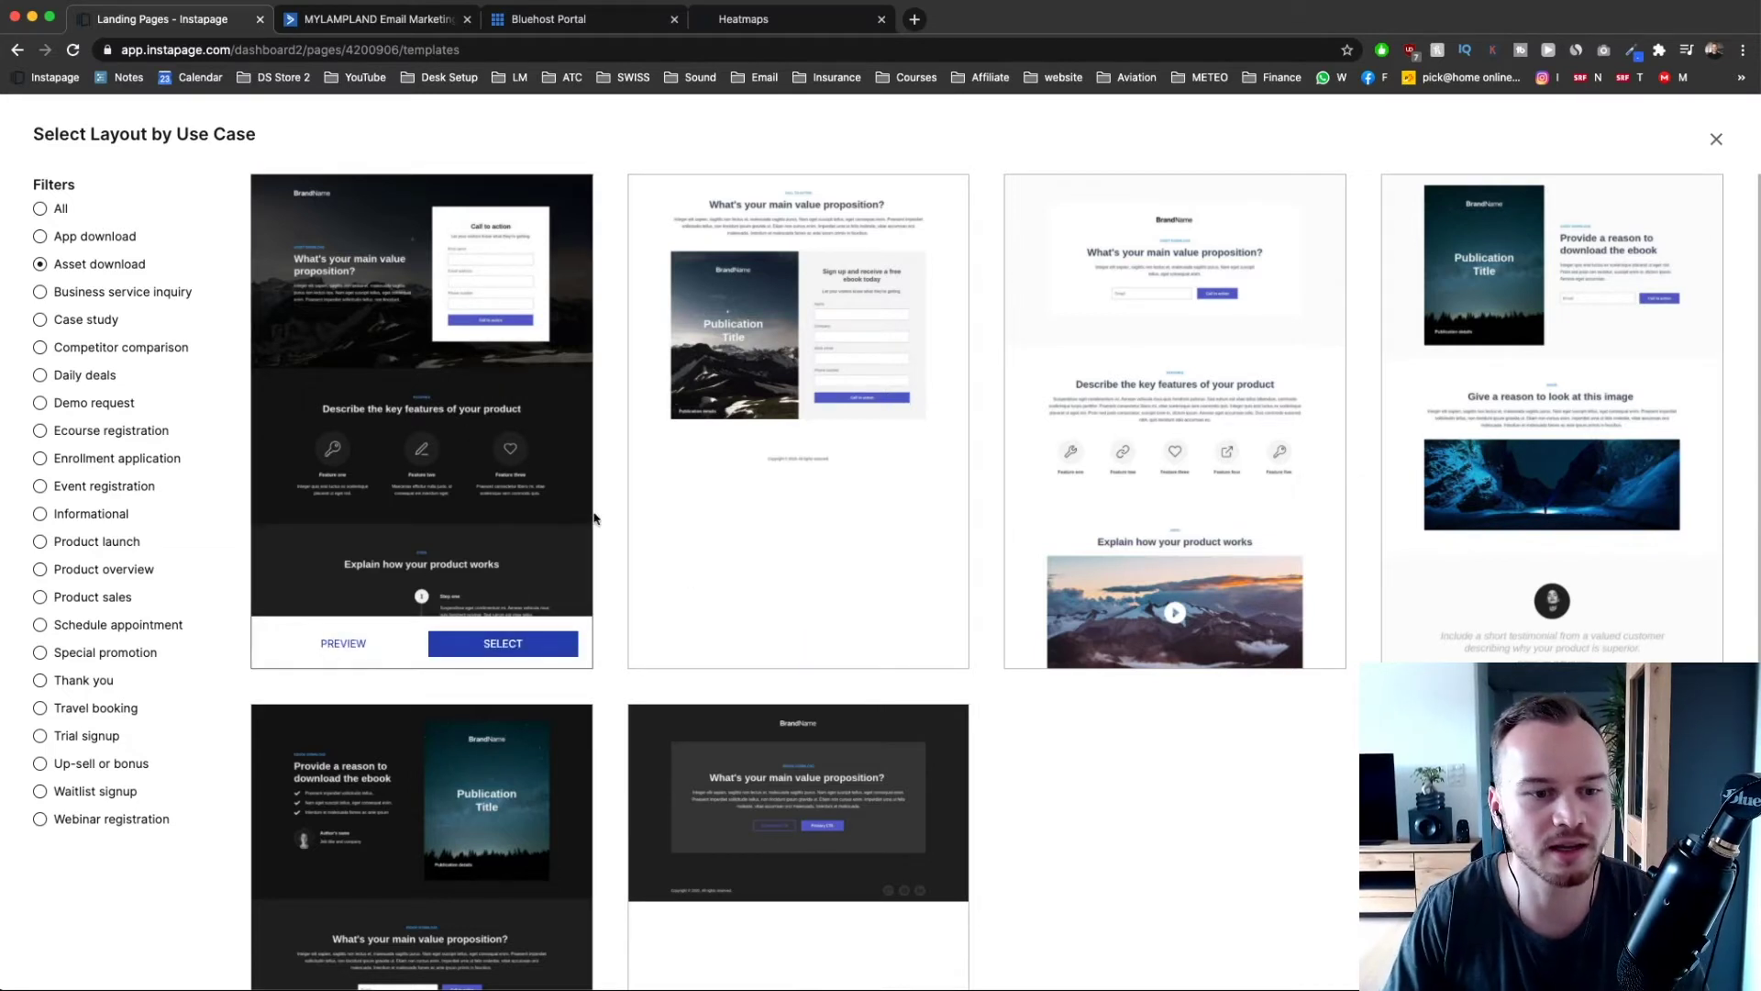
{"action": "left_click", "coordinate": [1141, 646]}
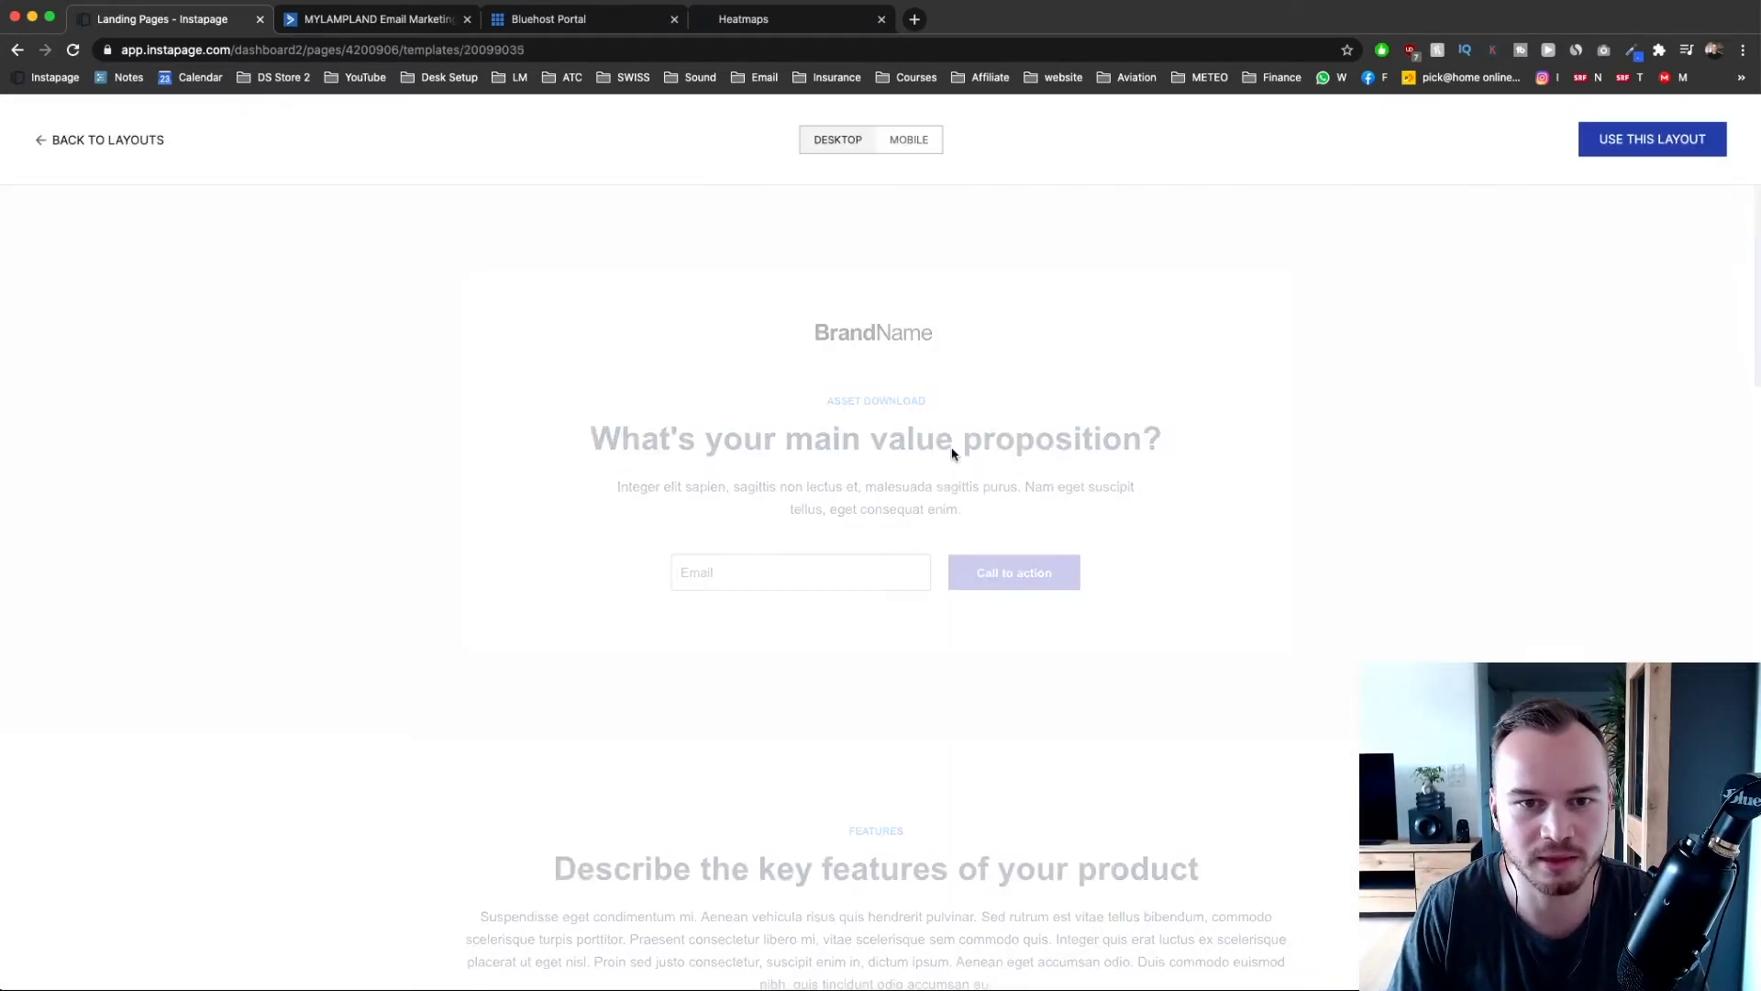
{"action": "scroll", "coordinate": [1205, 484], "scroll_direction": "down", "scroll_amount": 15}
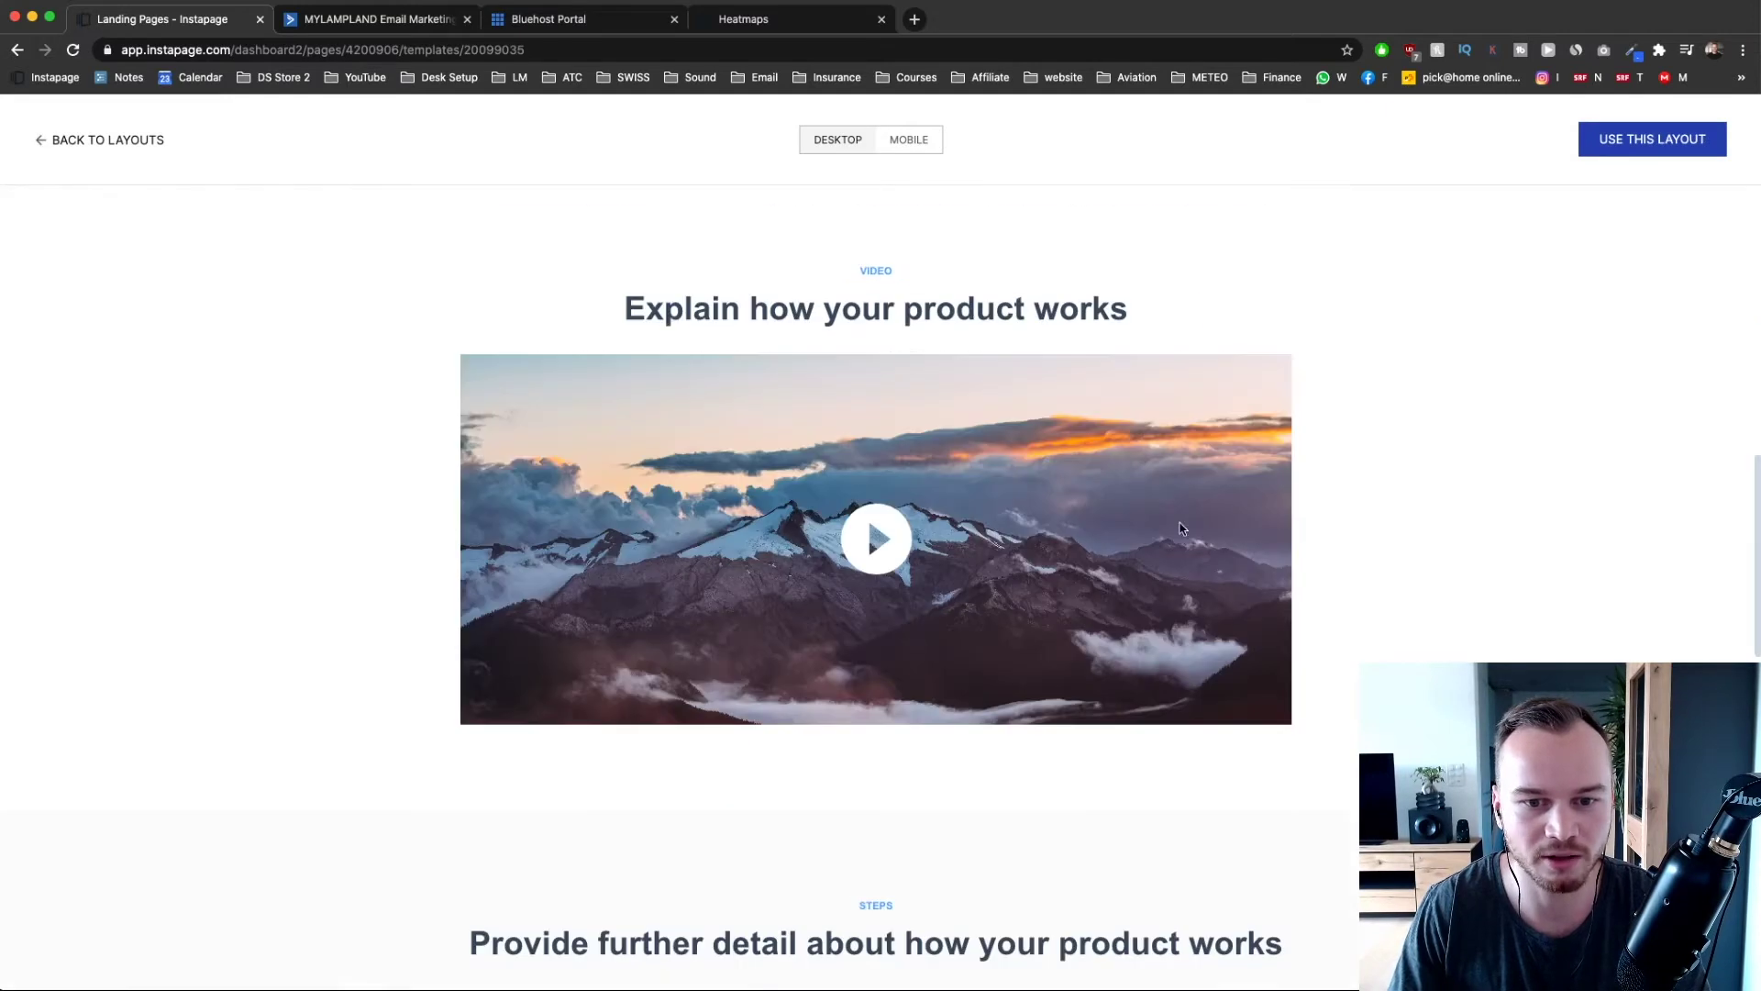
{"action": "scroll", "coordinate": [1000, 496], "scroll_direction": "down", "scroll_amount": 5}
{"action": "scroll", "coordinate": [646, 435], "scroll_direction": "up", "scroll_amount": 20}
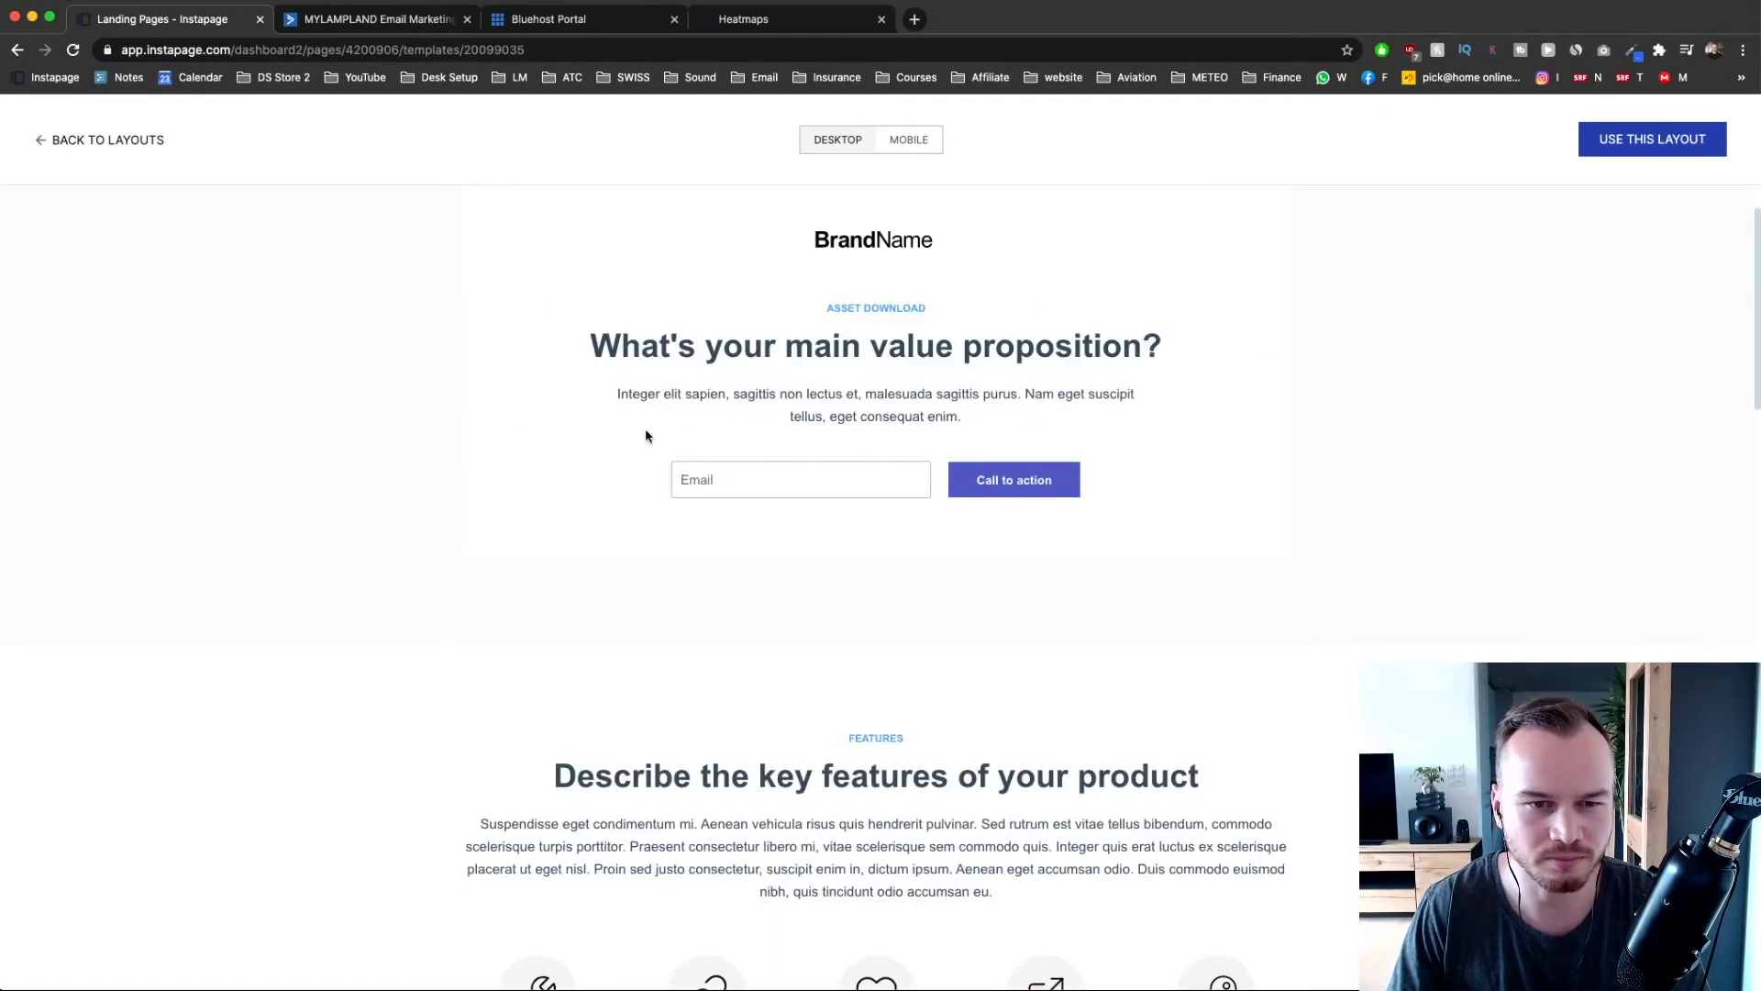
{"action": "left_click", "coordinate": [34, 143]}
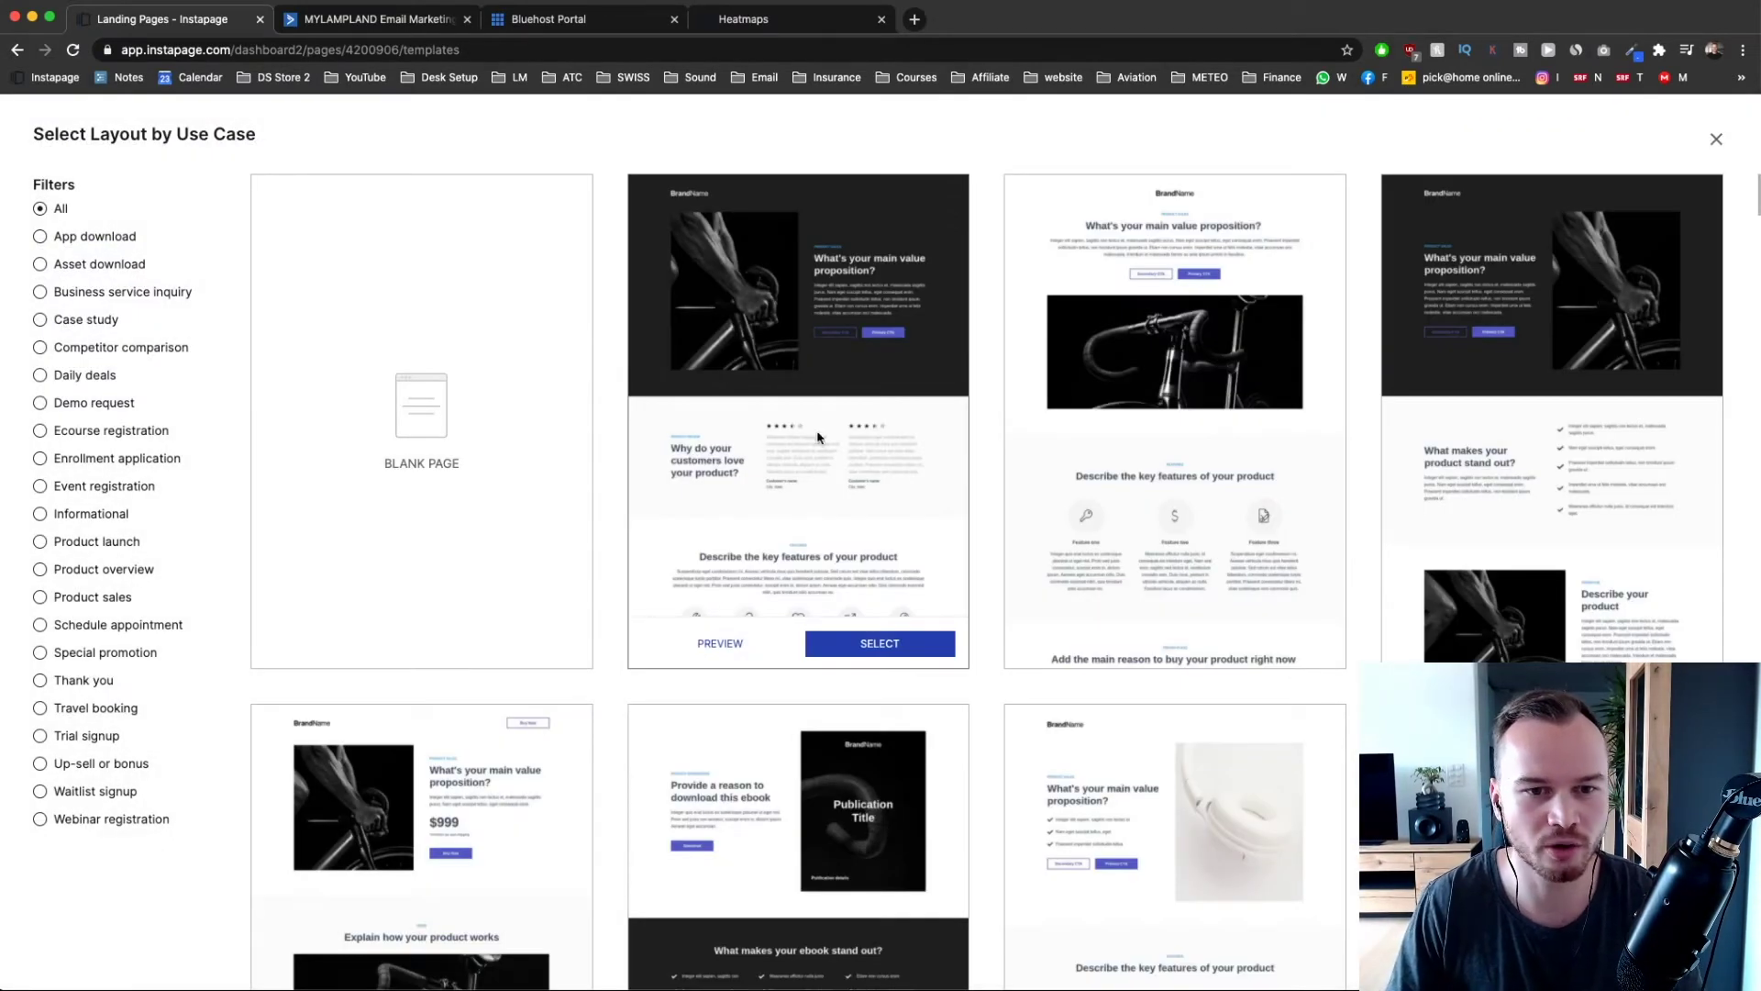
- Create a landing page named "Youtube Checklist" from the Asset download layout with the publication image and free ebook sign-up form
{"action": "left_click", "coordinate": [39, 264]}
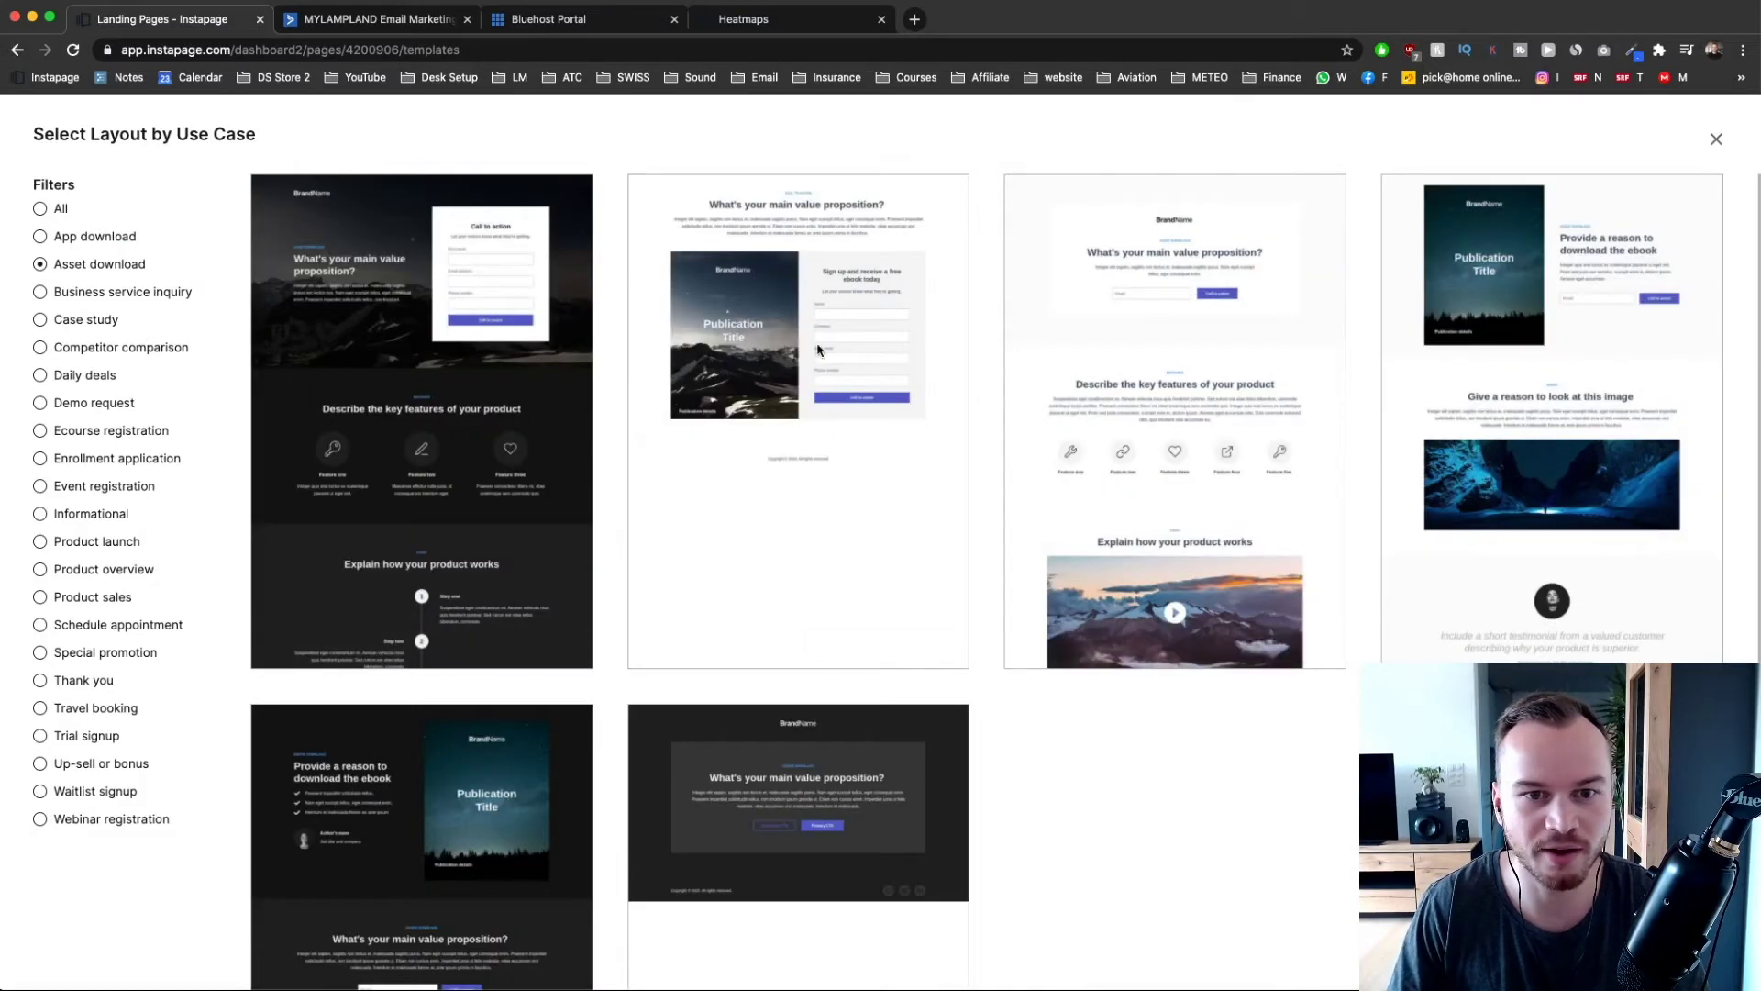
{"action": "mouse_move", "coordinate": [812, 352]}
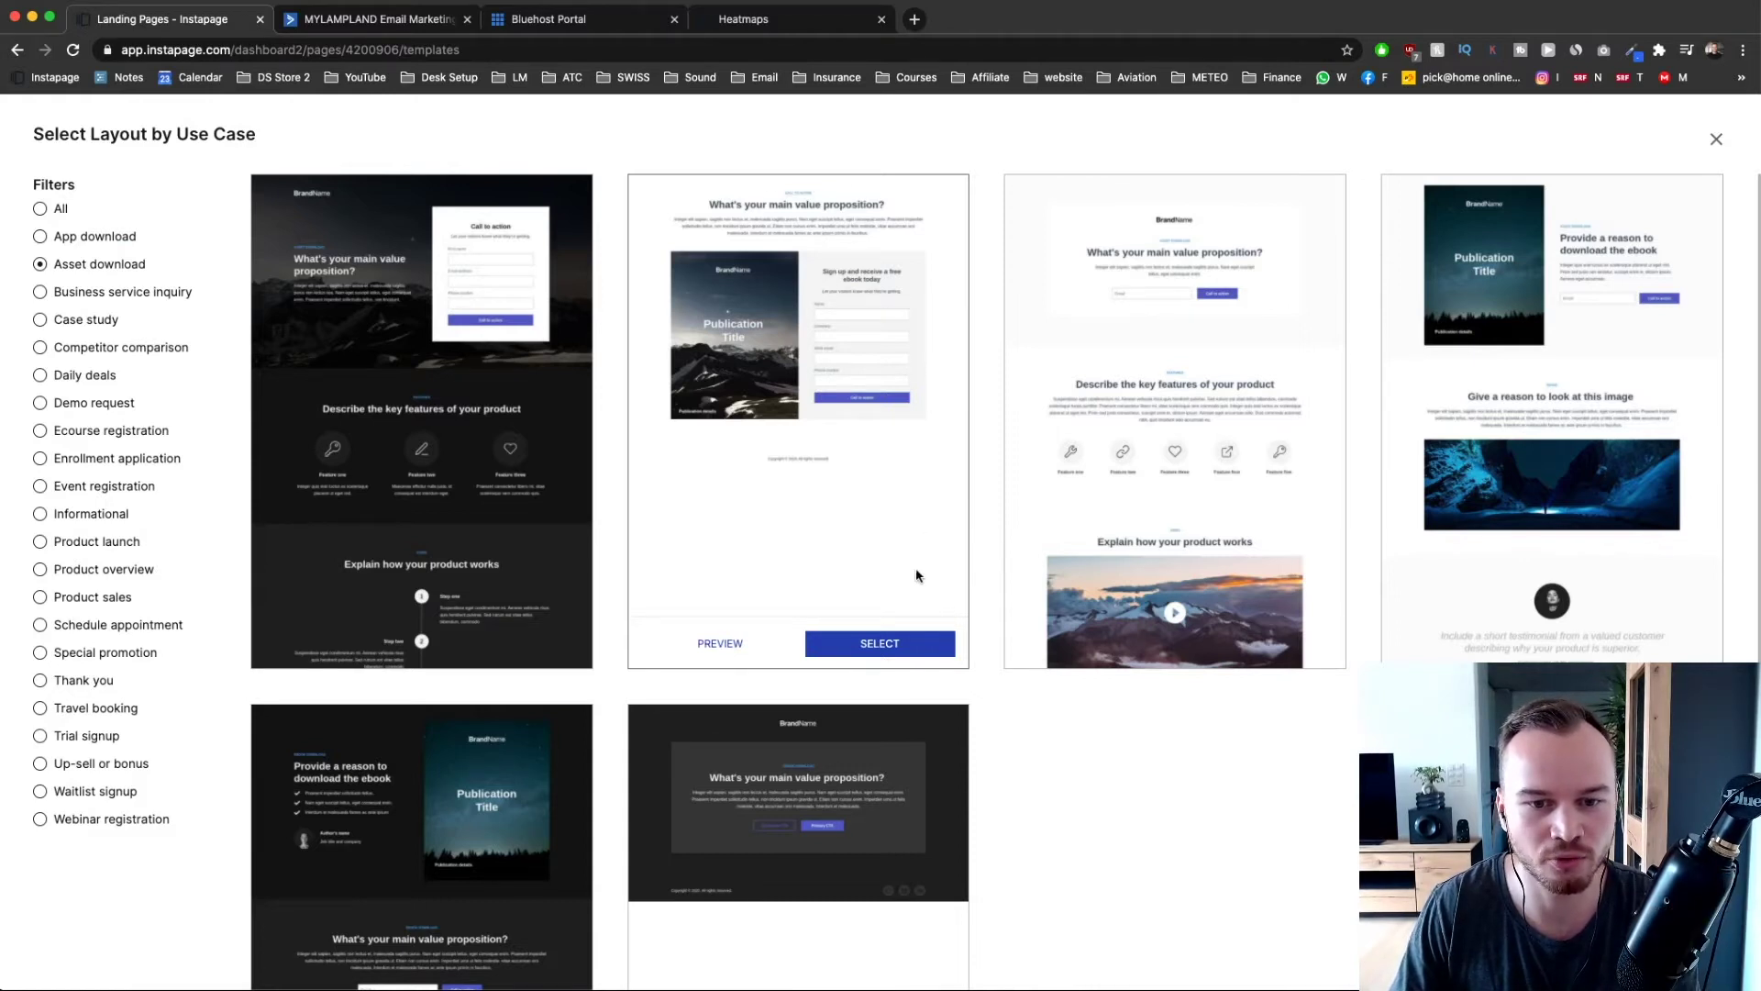
{"action": "left_click", "coordinate": [896, 660]}
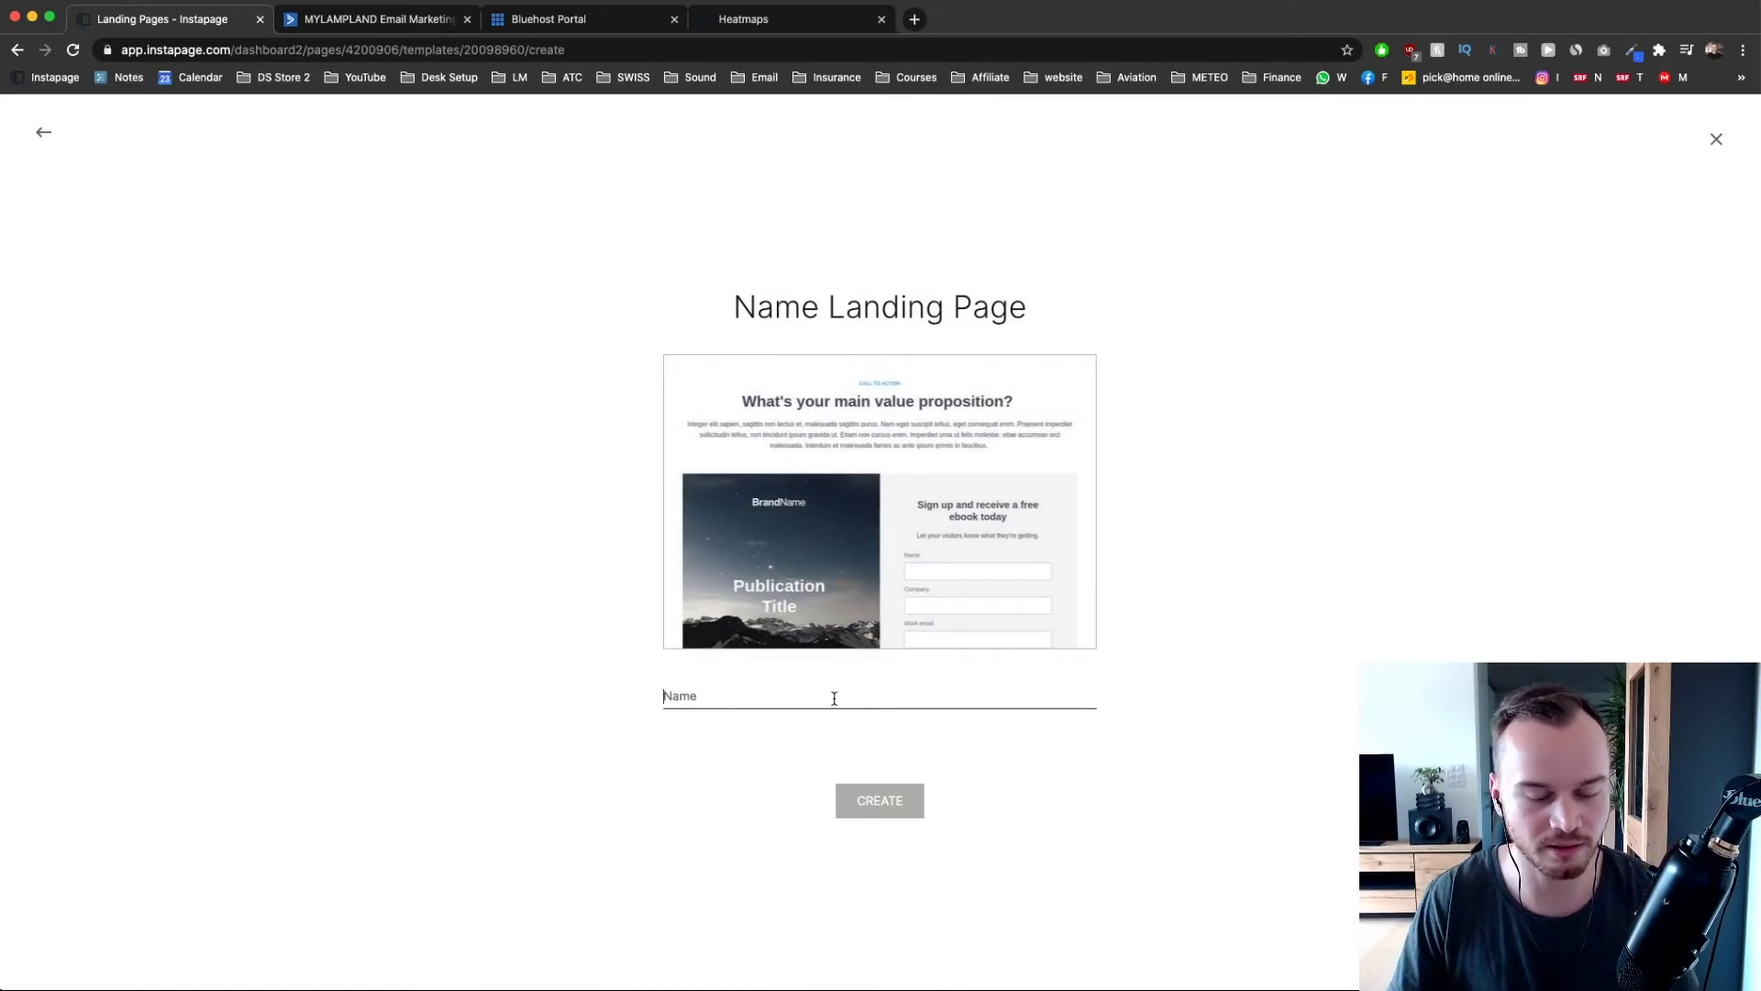
{"action": "type", "text": "Youu"}
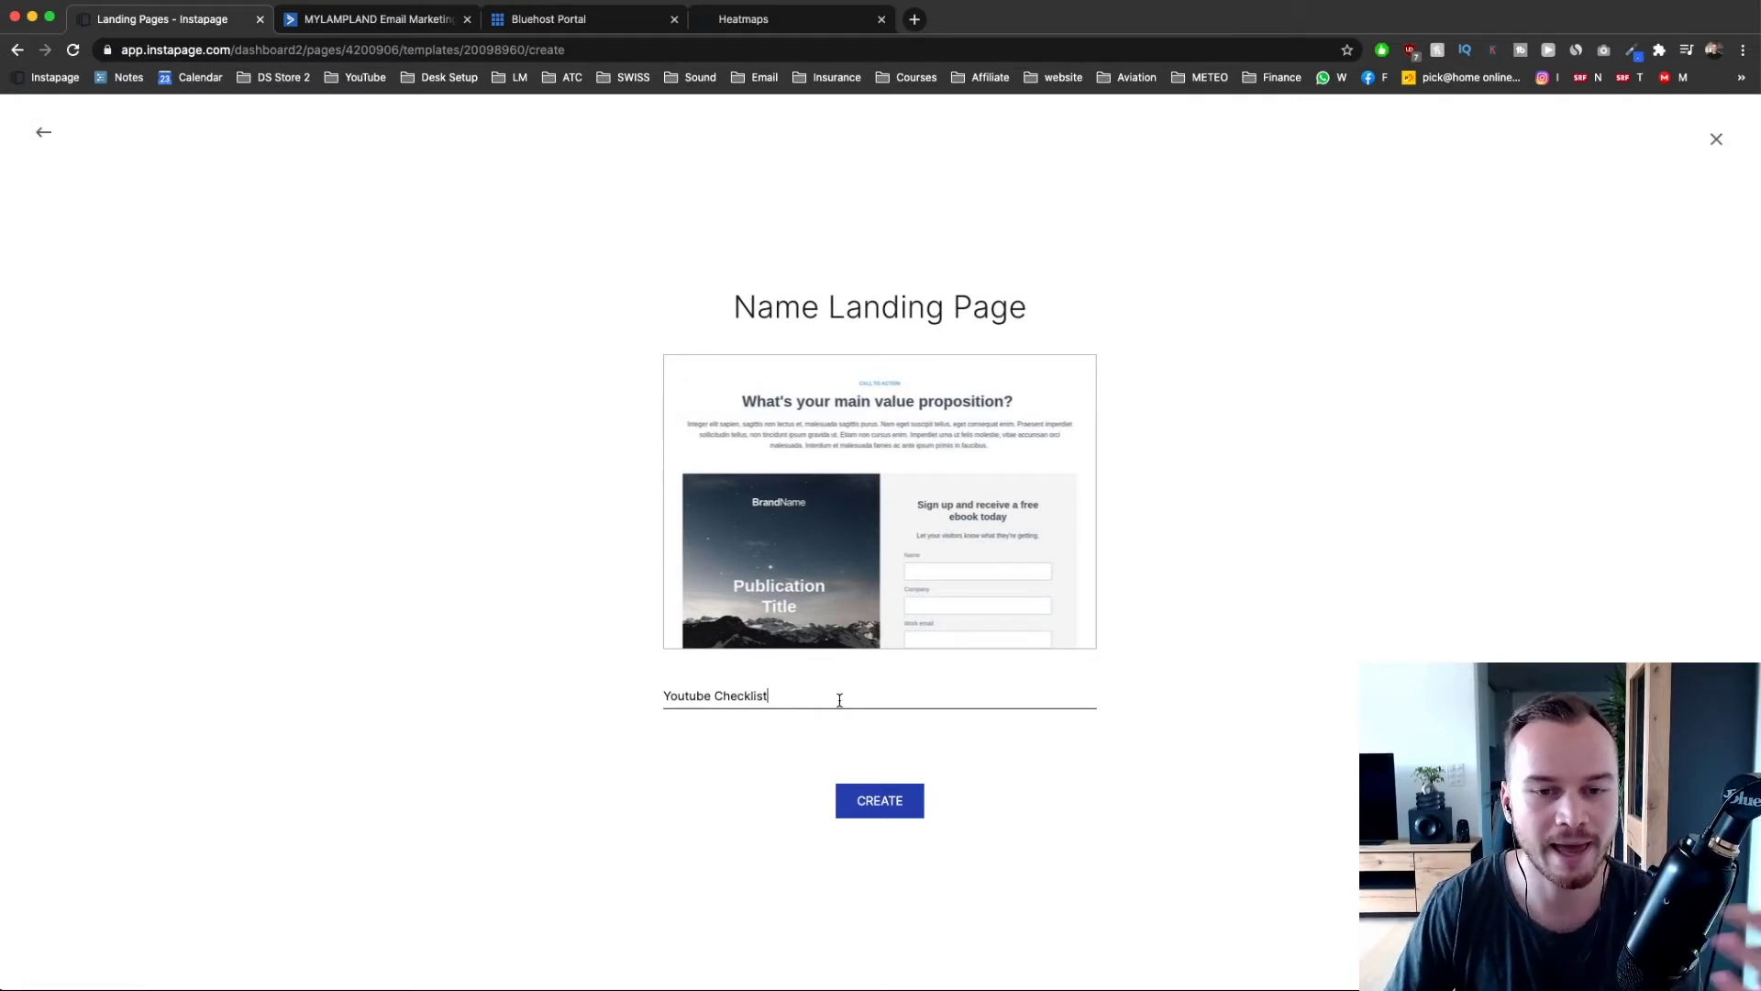
{"action": "left_click", "coordinate": [890, 798]}
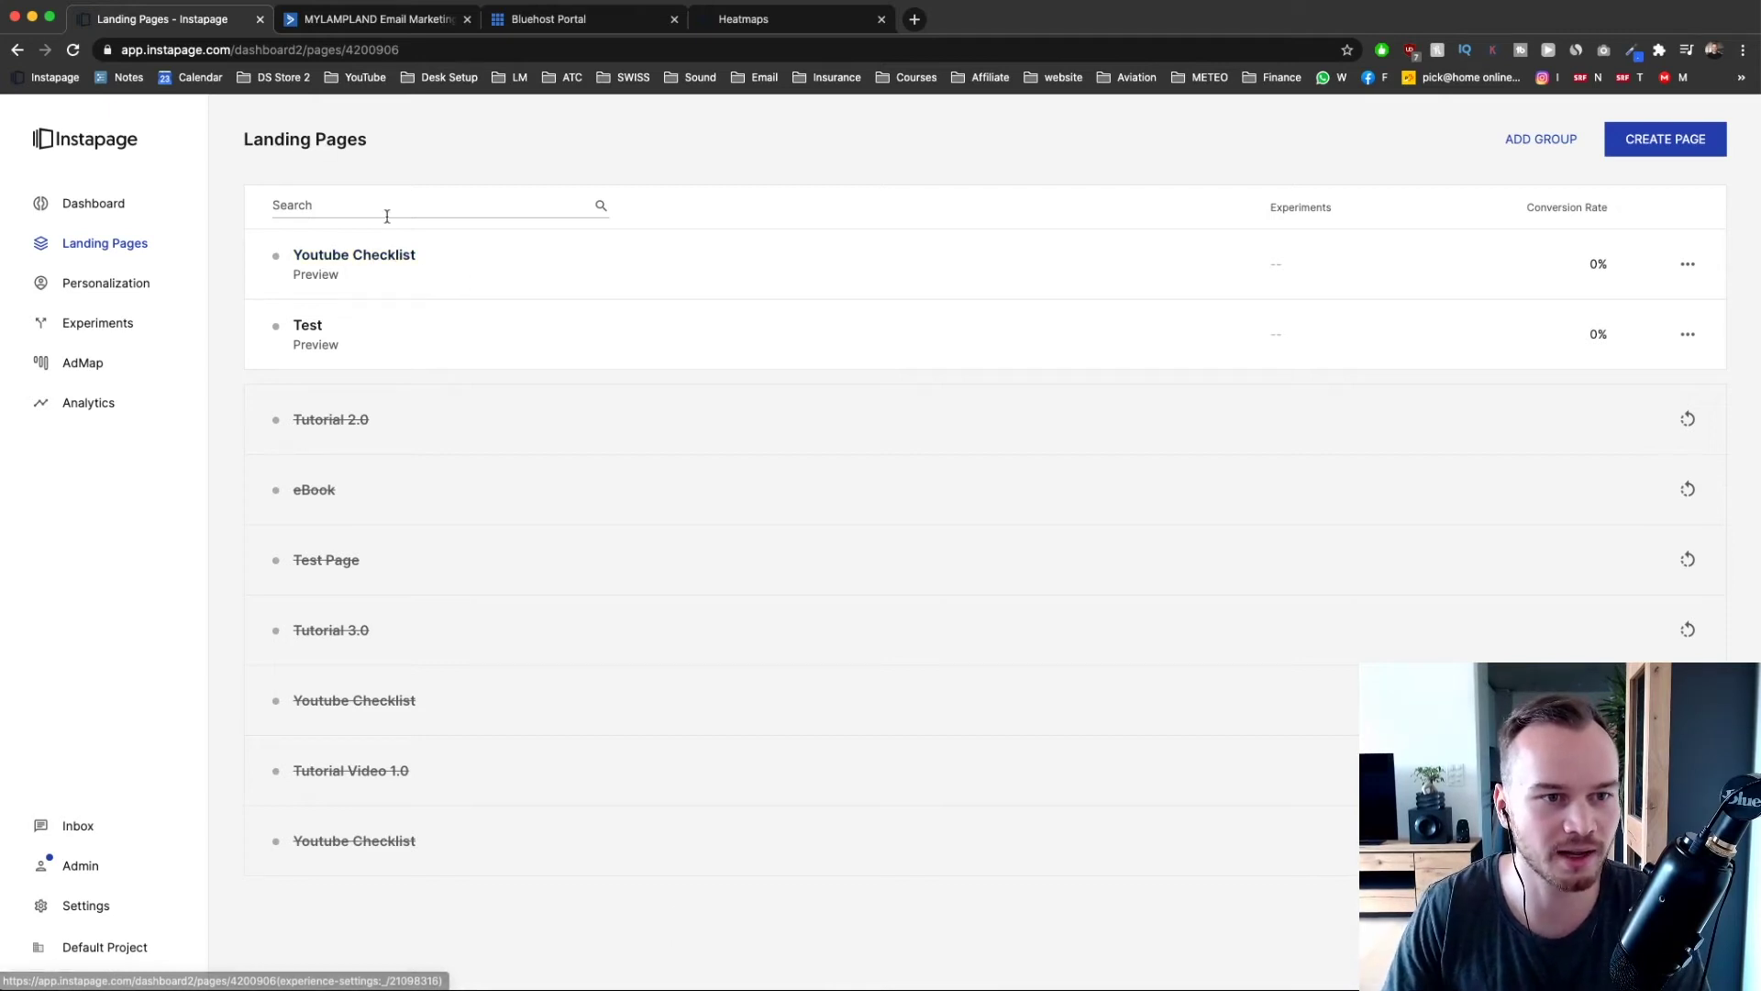
- Open the Youtube Checklist page in the builder and look over its content down to the footer
{"action": "left_click", "coordinate": [357, 257]}
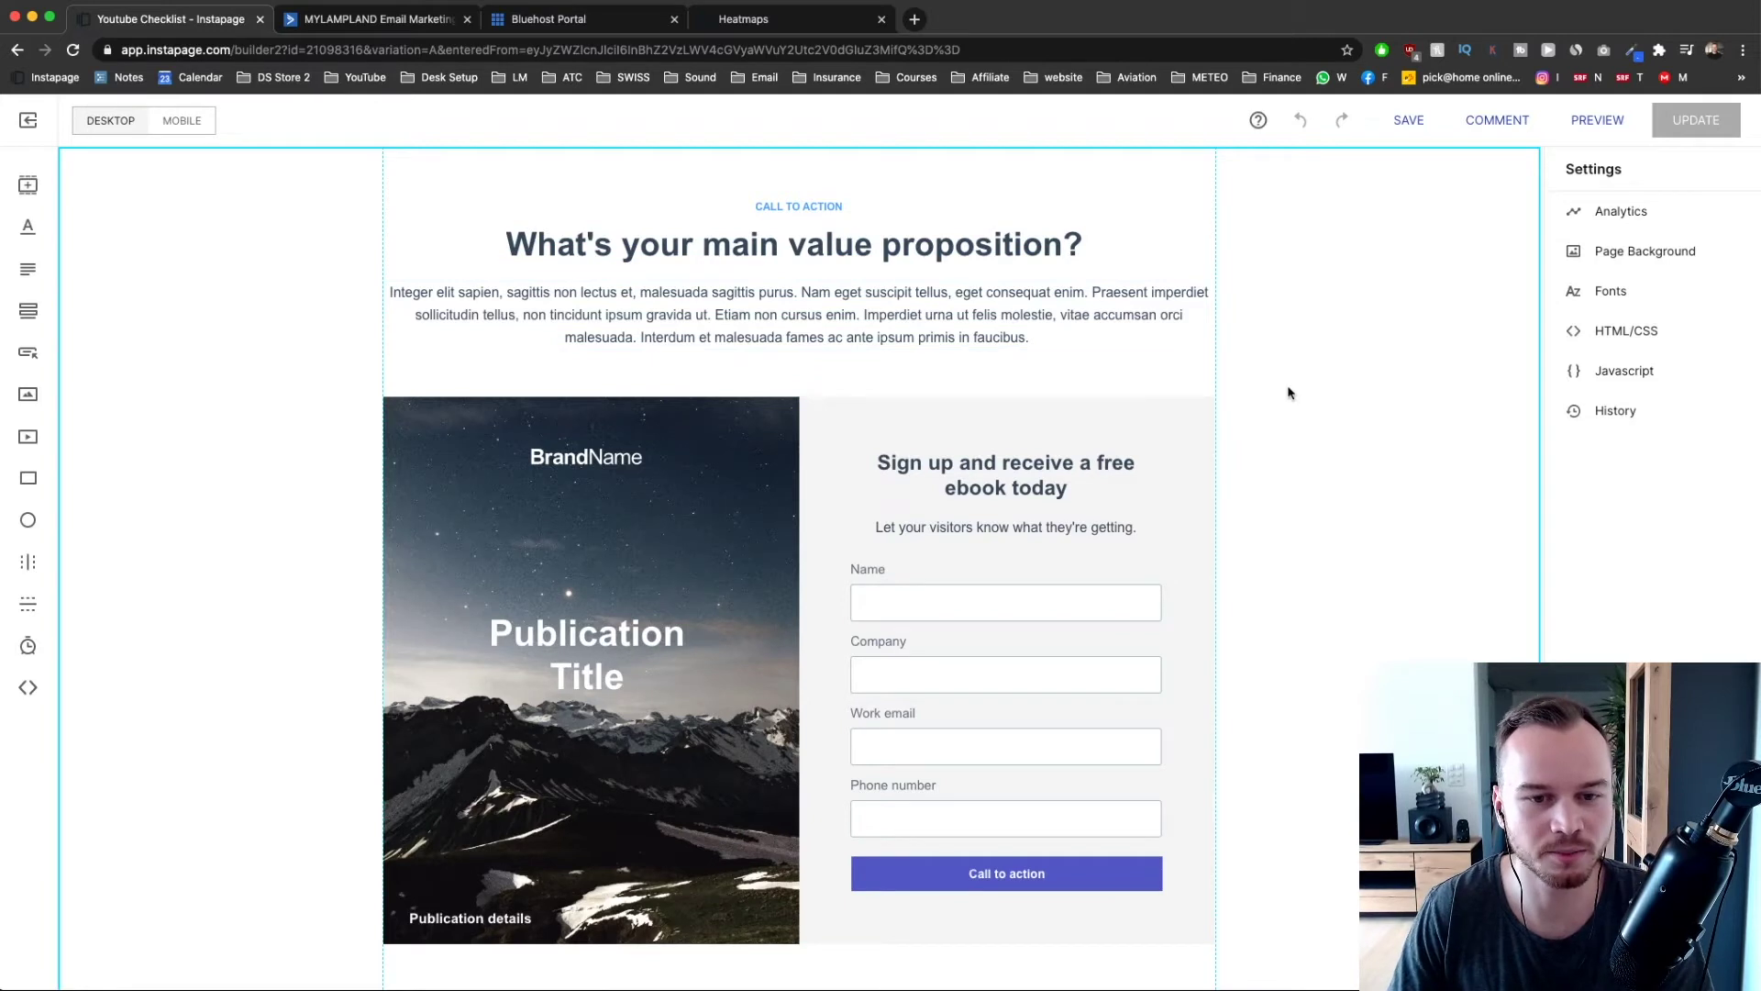
{"action": "scroll", "coordinate": [1306, 424], "scroll_direction": "down", "scroll_amount": 2}
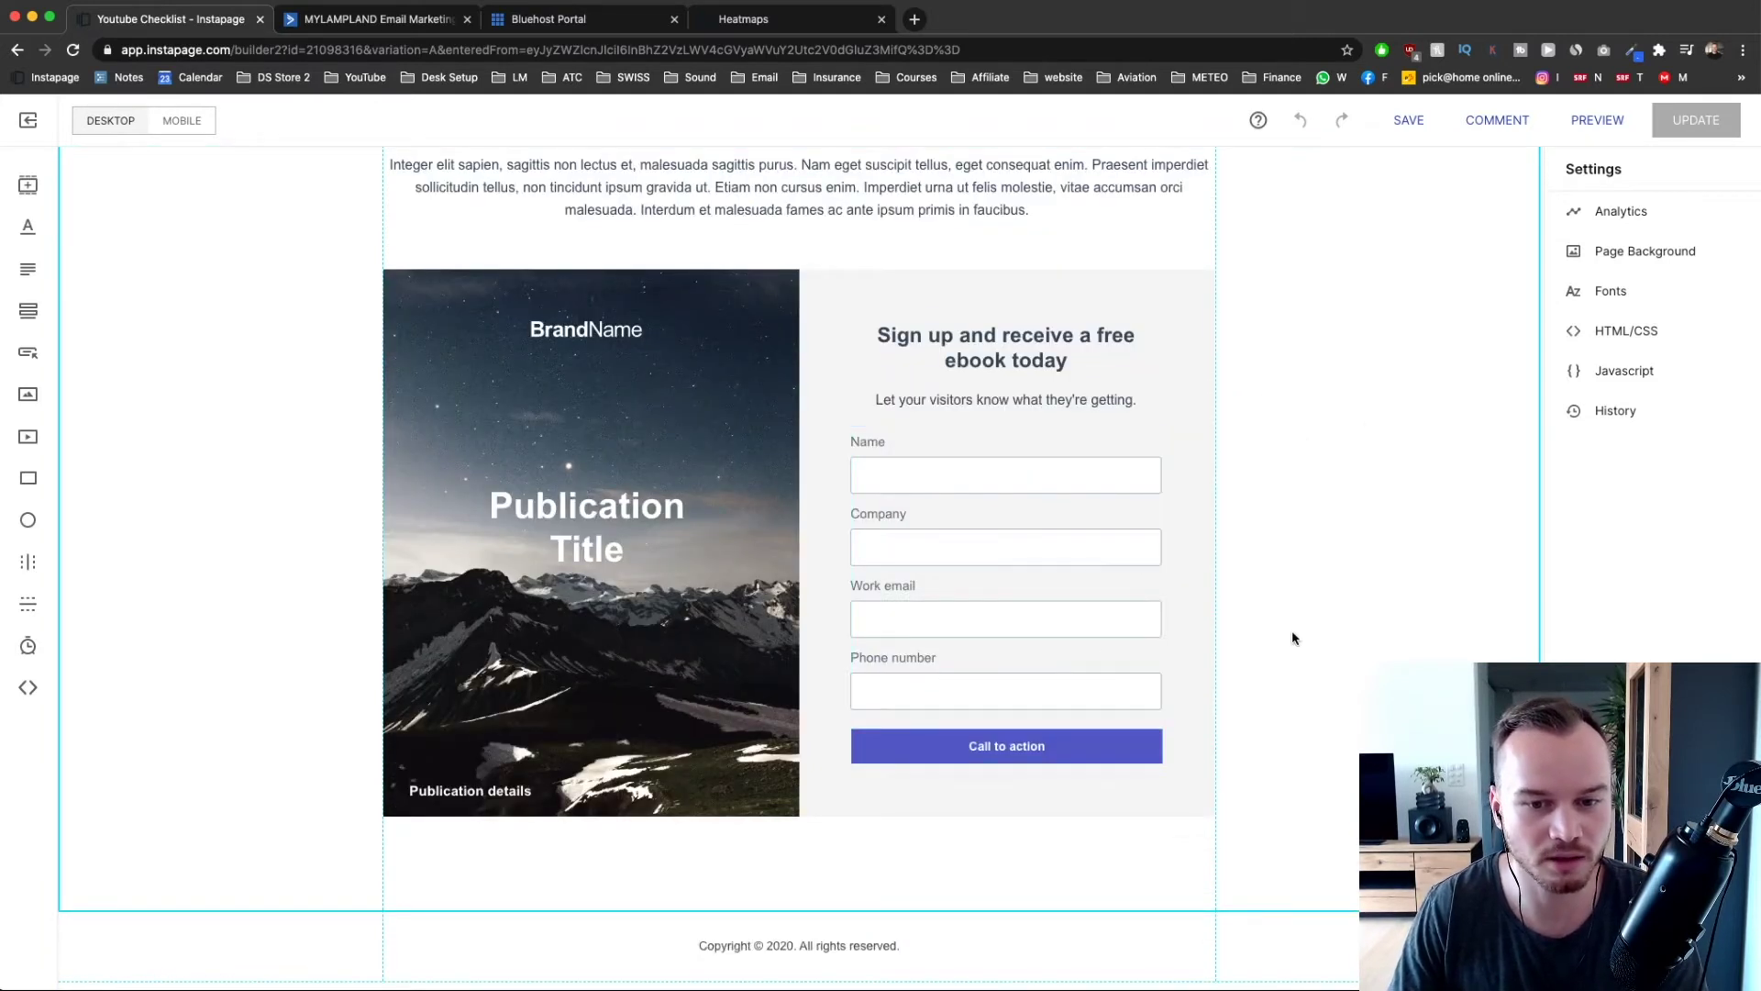
{"action": "scroll", "coordinate": [1293, 633], "scroll_direction": "up", "scroll_amount": 2}
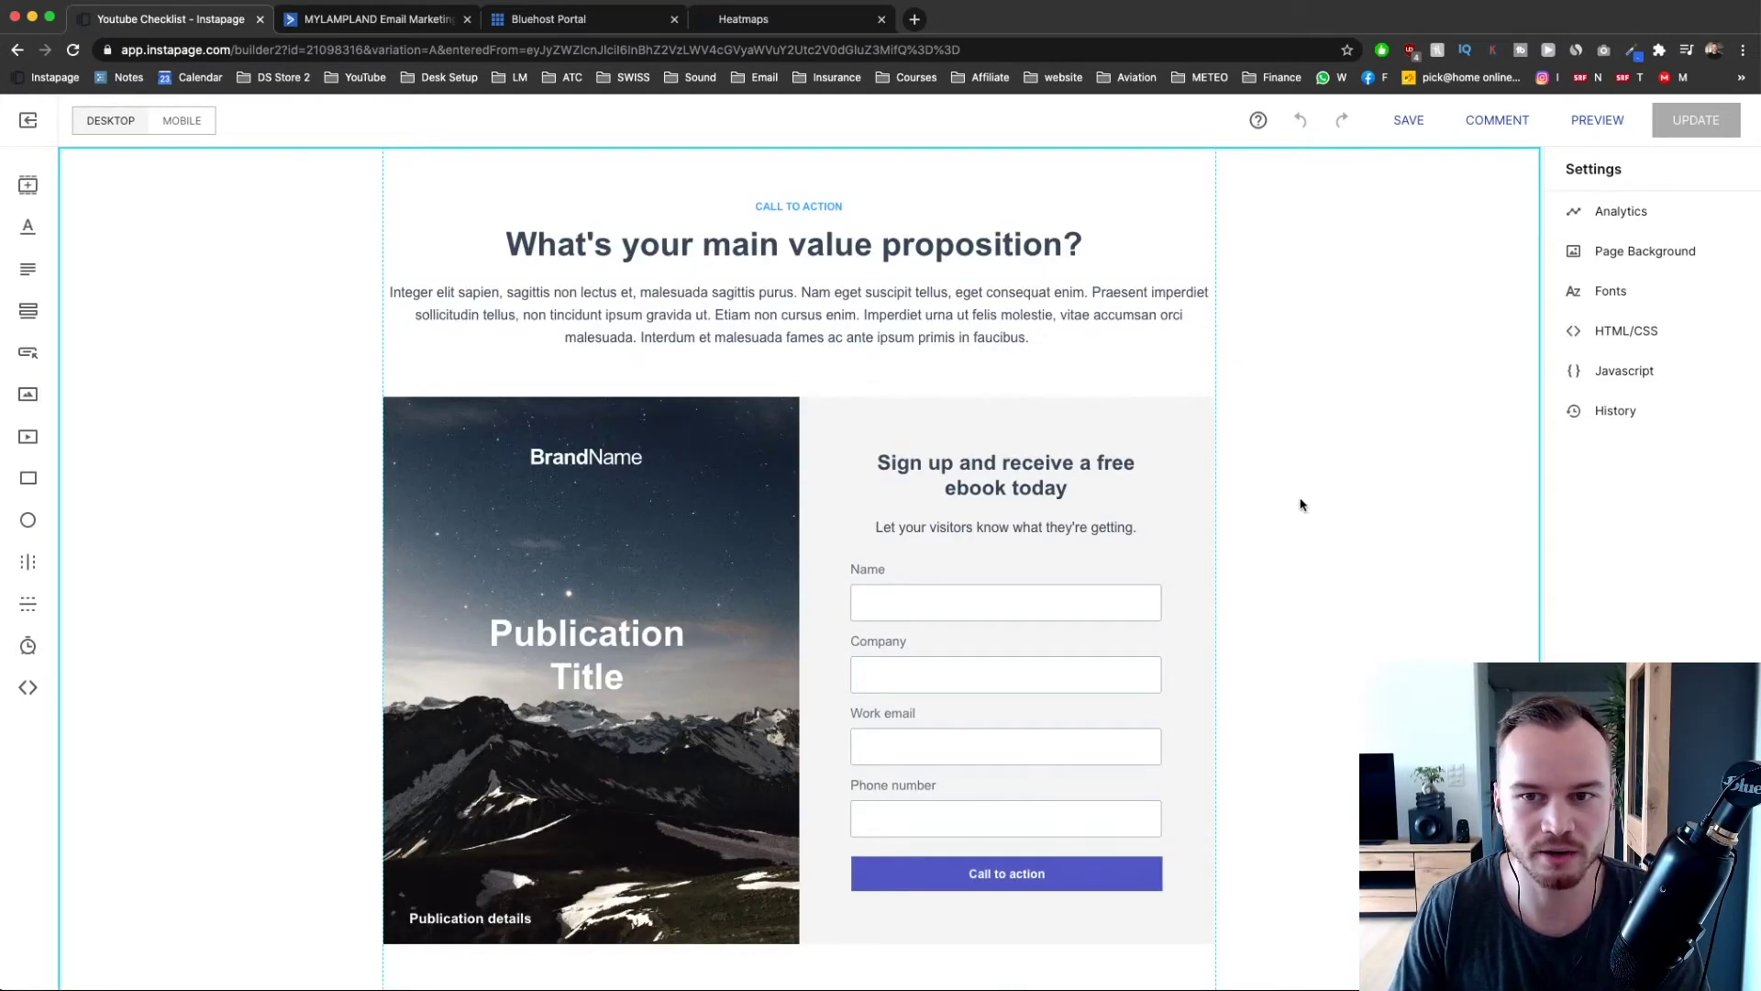
{"action": "scroll", "coordinate": [1449, 275], "scroll_direction": "down", "scroll_amount": 2}
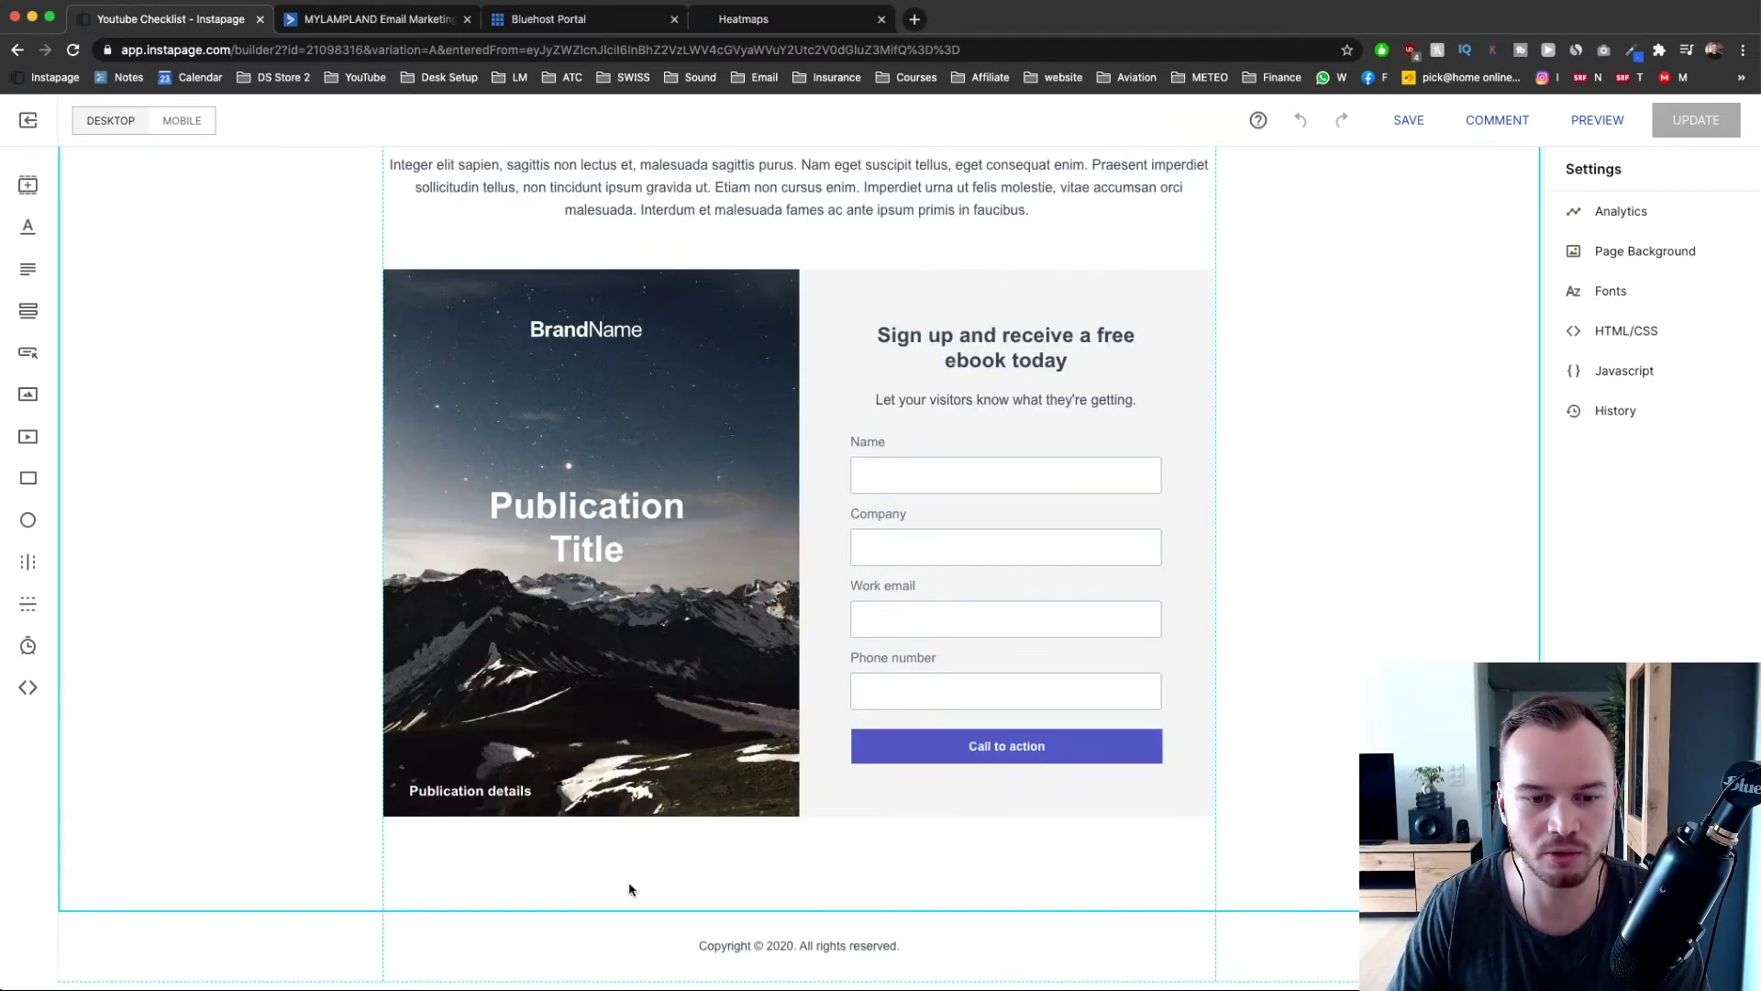
{"action": "scroll", "coordinate": [354, 322], "scroll_direction": "up", "scroll_amount": 2}
{"action": "scroll", "coordinate": [271, 358], "scroll_direction": "down", "scroll_amount": 2}
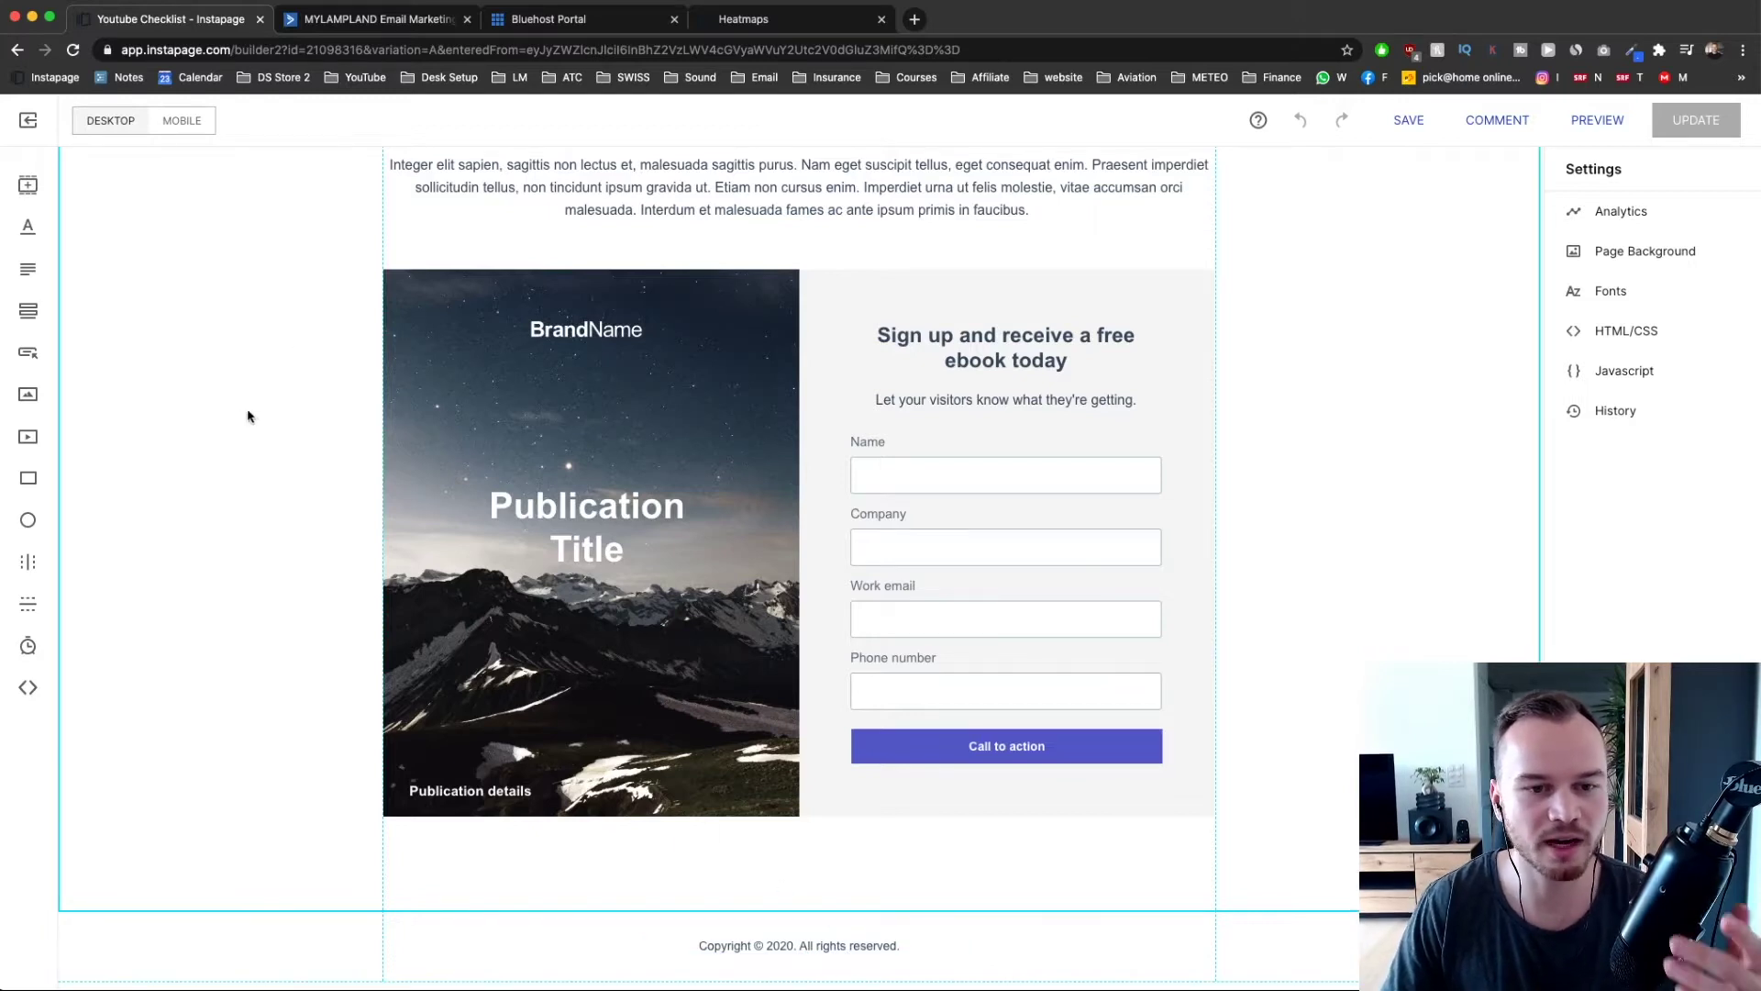
- Look through the Checklist and FAQ block templates and insert the Pricing block with the $29, $49, $99 and $129 plans
{"action": "left_click", "coordinate": [28, 187]}
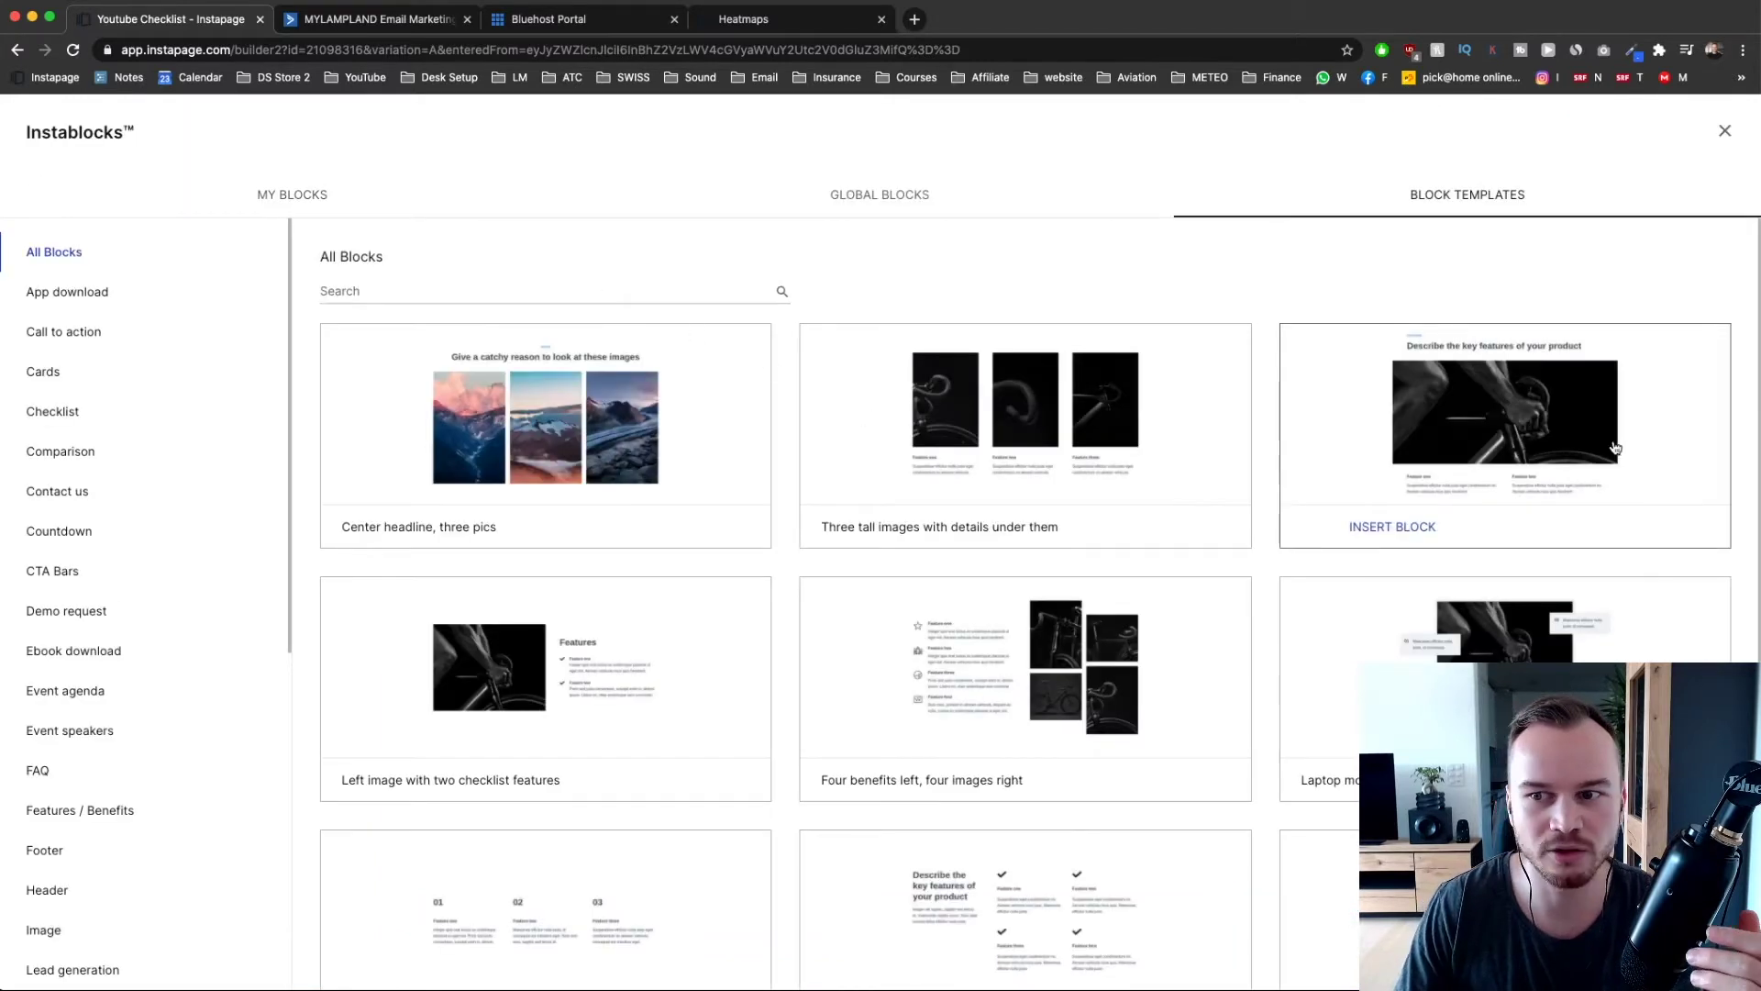
{"action": "scroll", "coordinate": [1211, 416], "scroll_direction": "down", "scroll_amount": 5}
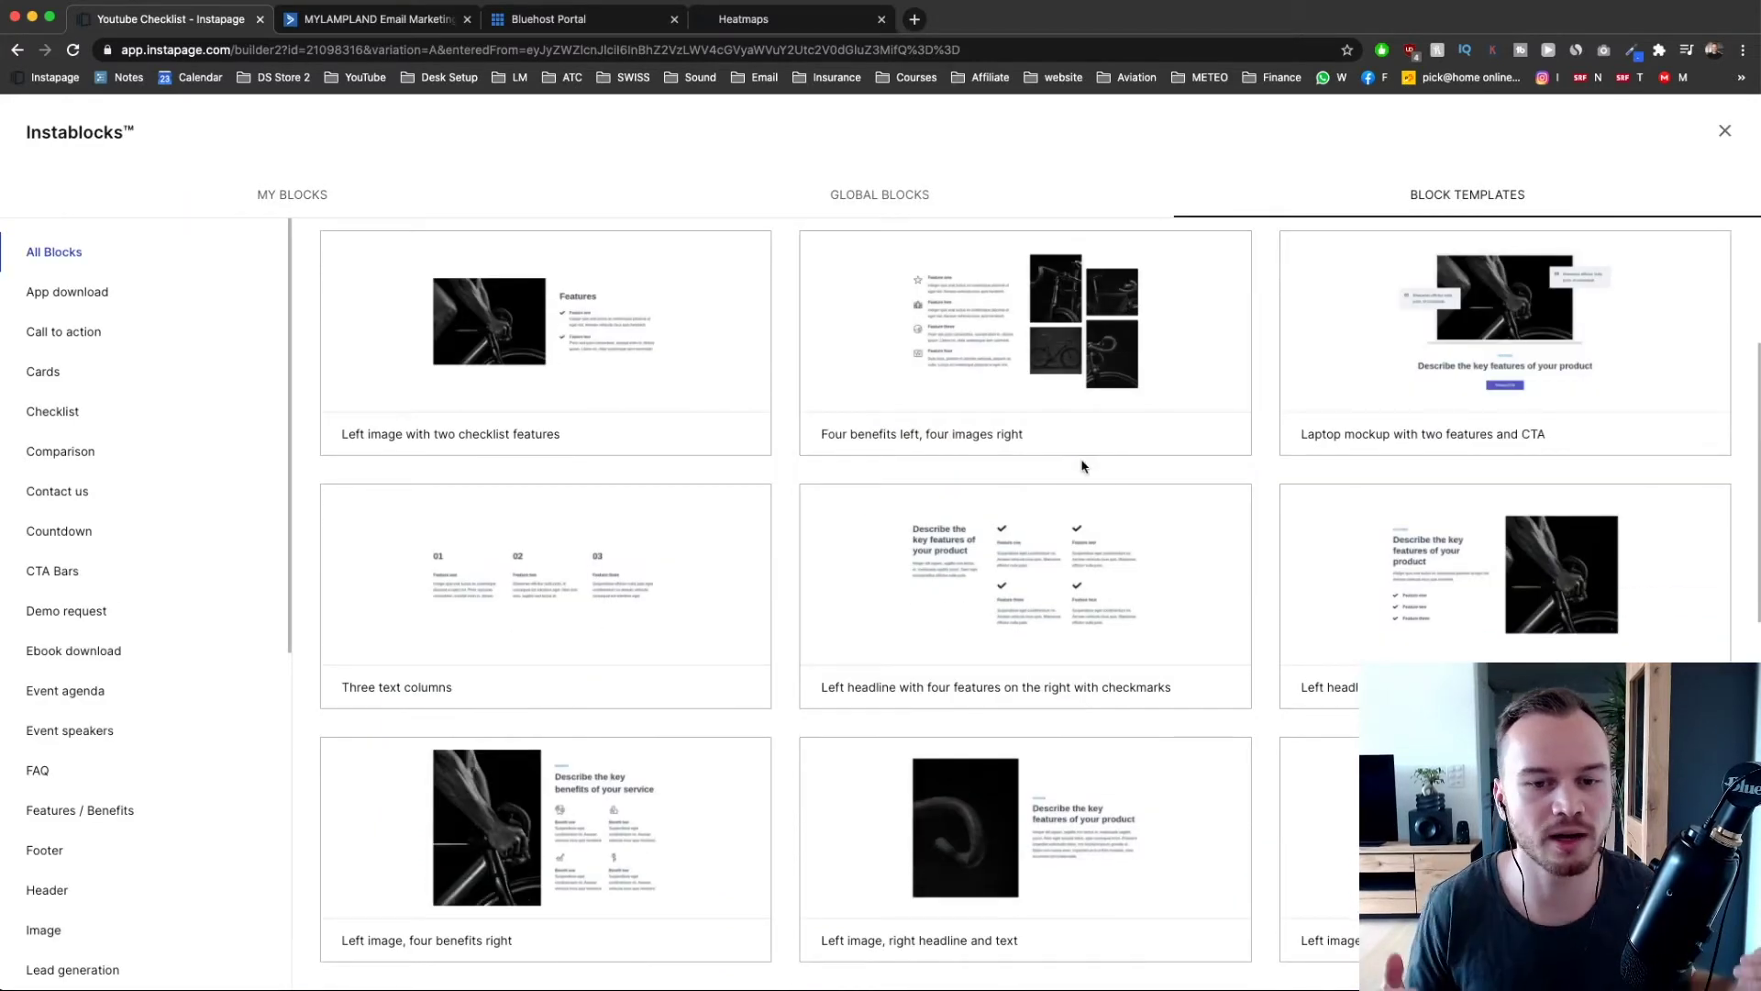
{"action": "left_click", "coordinate": [154, 408]}
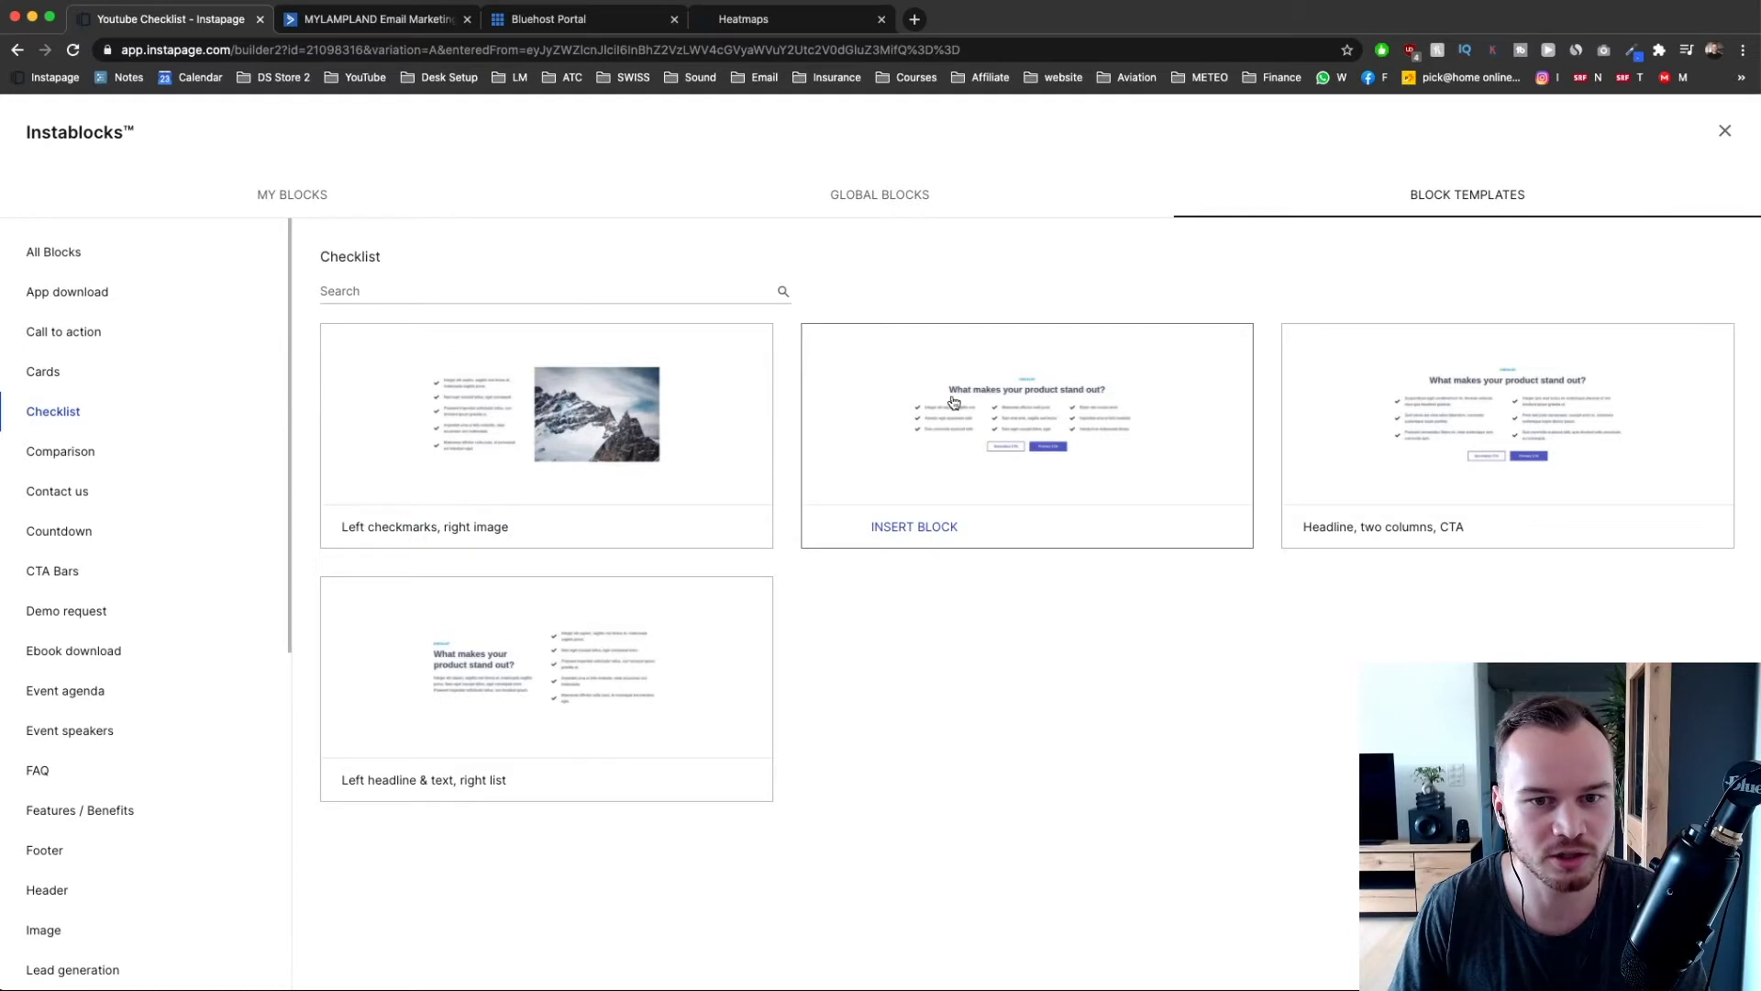
{"action": "scroll", "coordinate": [102, 642], "scroll_direction": "down", "scroll_amount": 5}
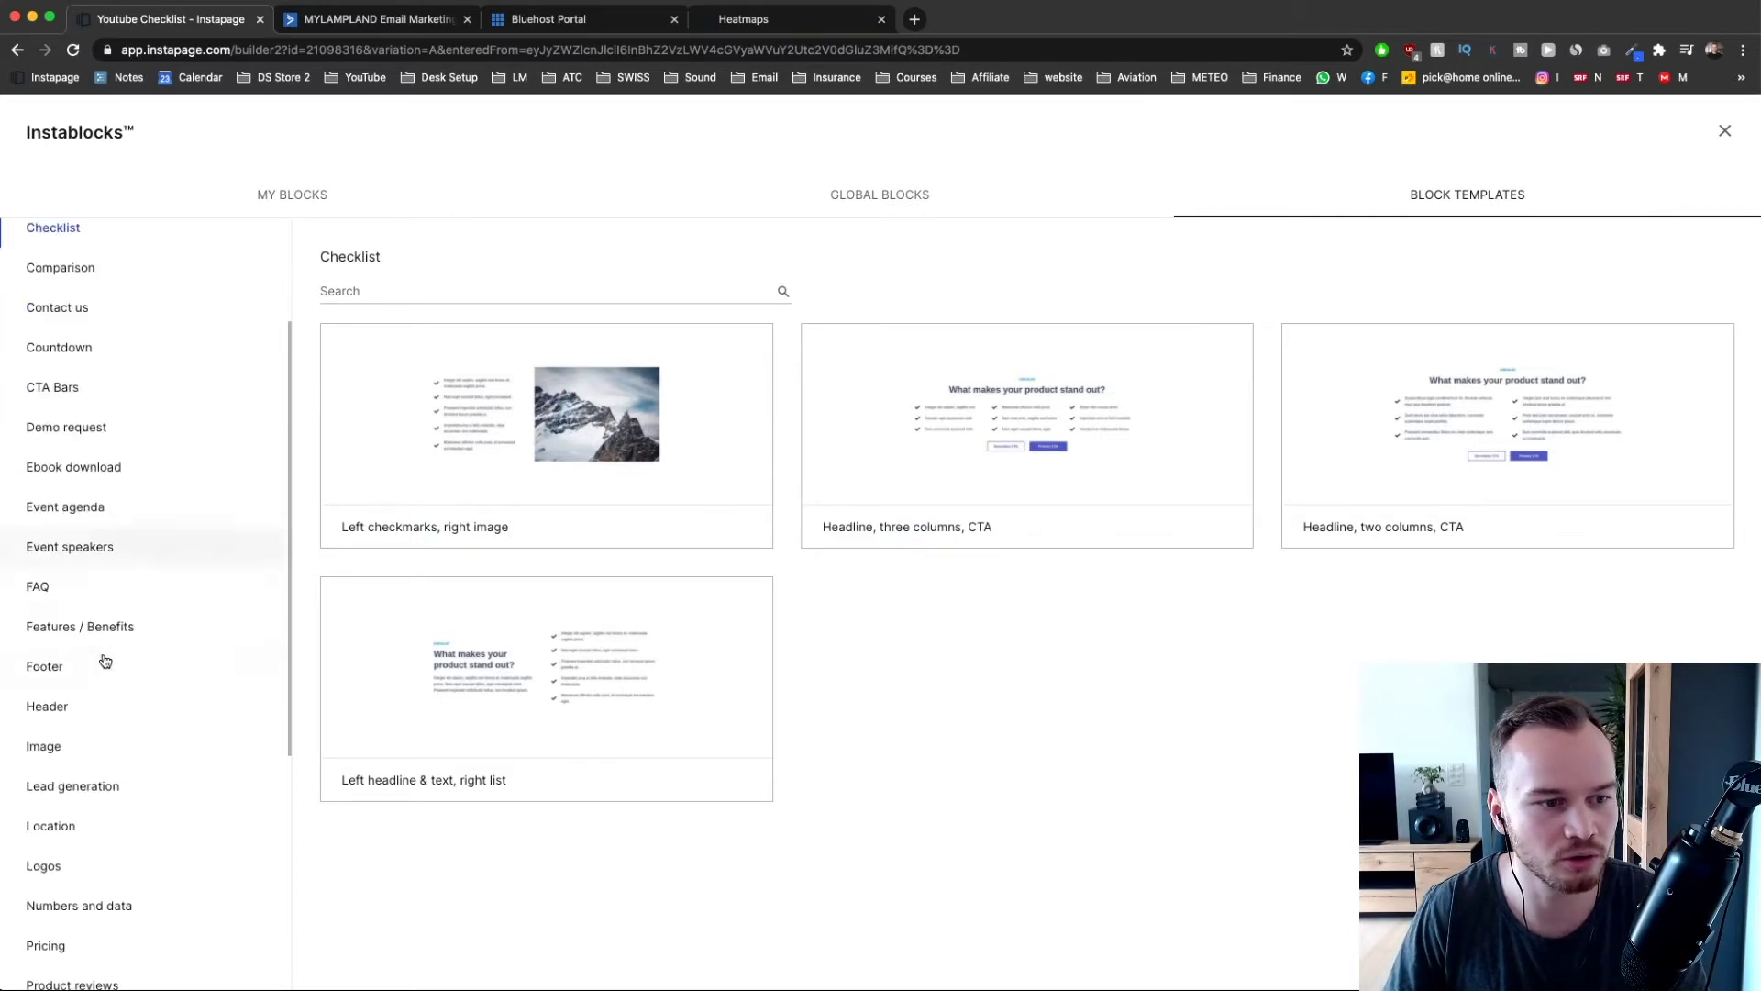
{"action": "left_click", "coordinate": [62, 490]}
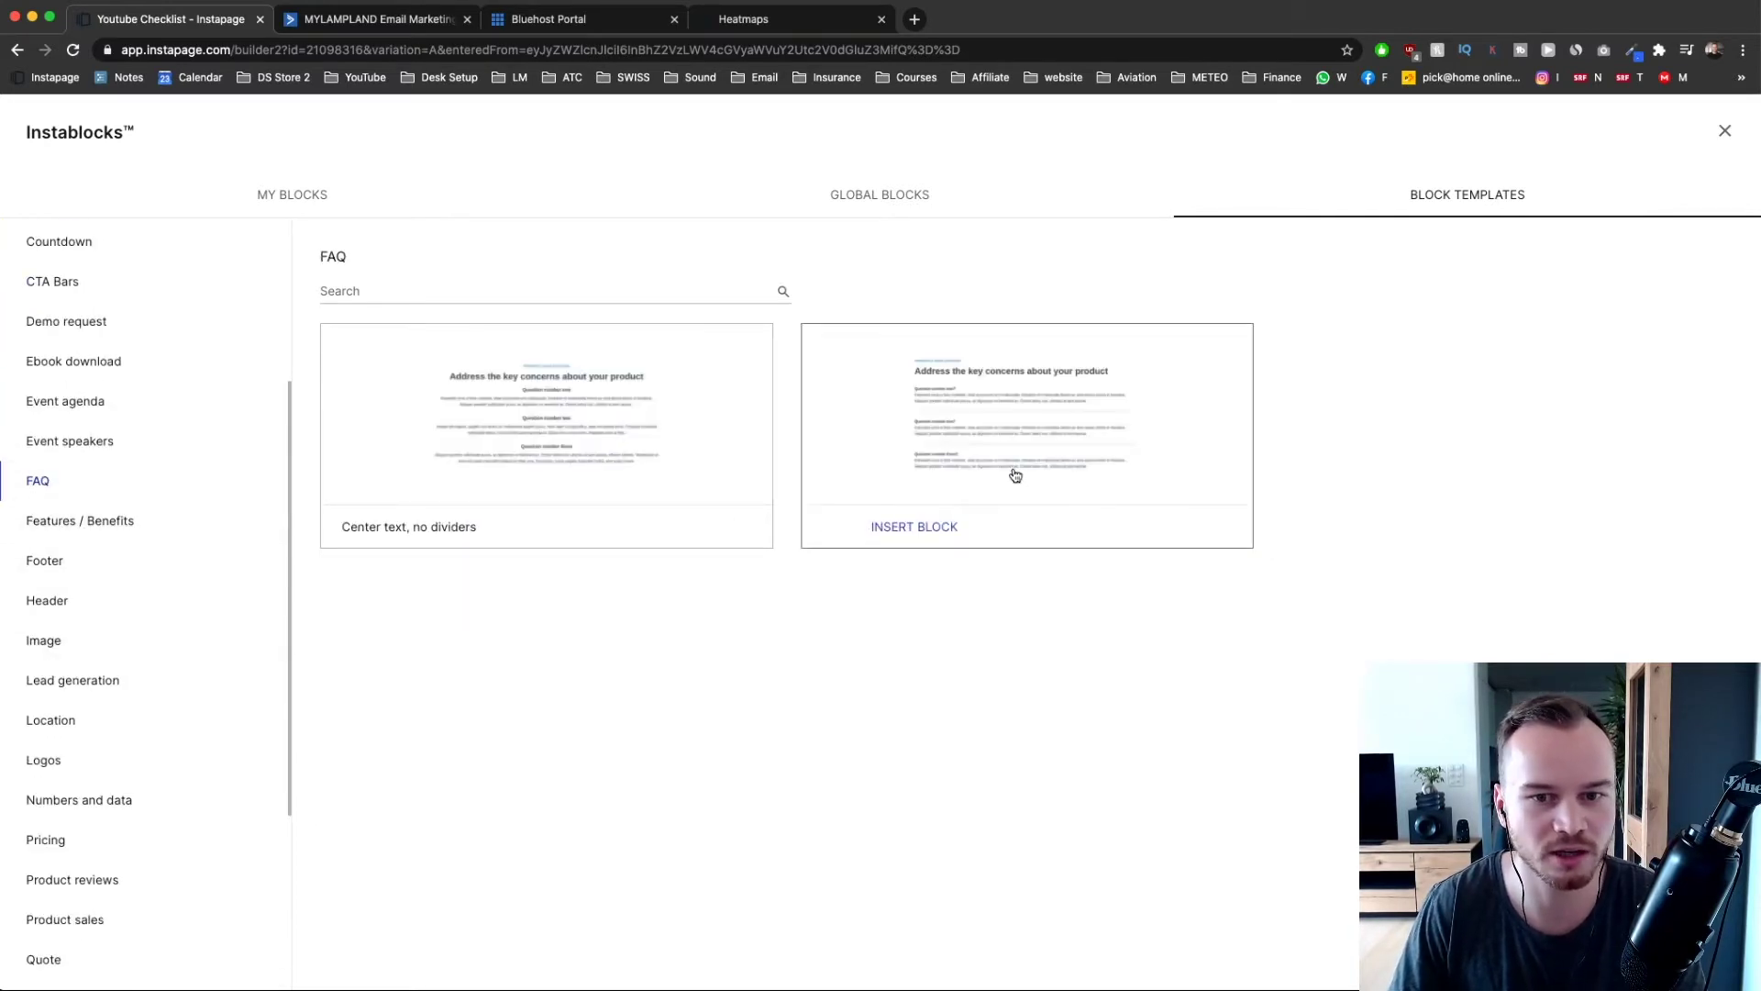
{"action": "scroll", "coordinate": [101, 614], "scroll_direction": "down", "scroll_amount": 2}
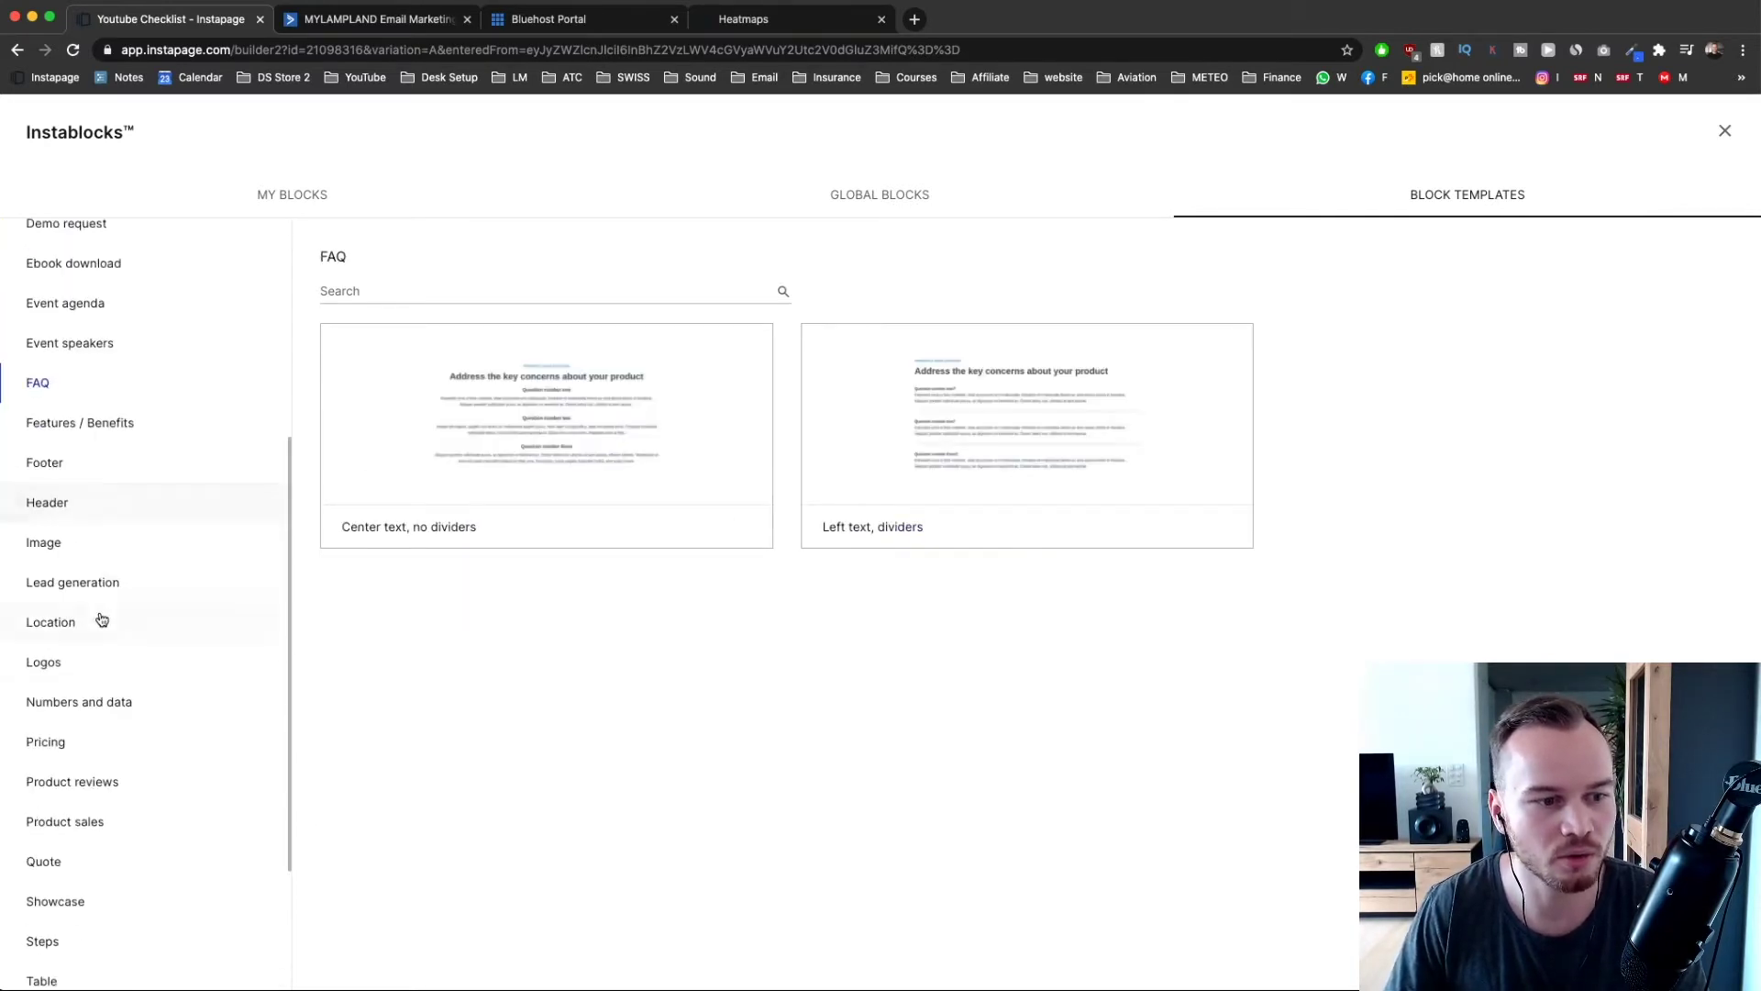
{"action": "left_click", "coordinate": [98, 743]}
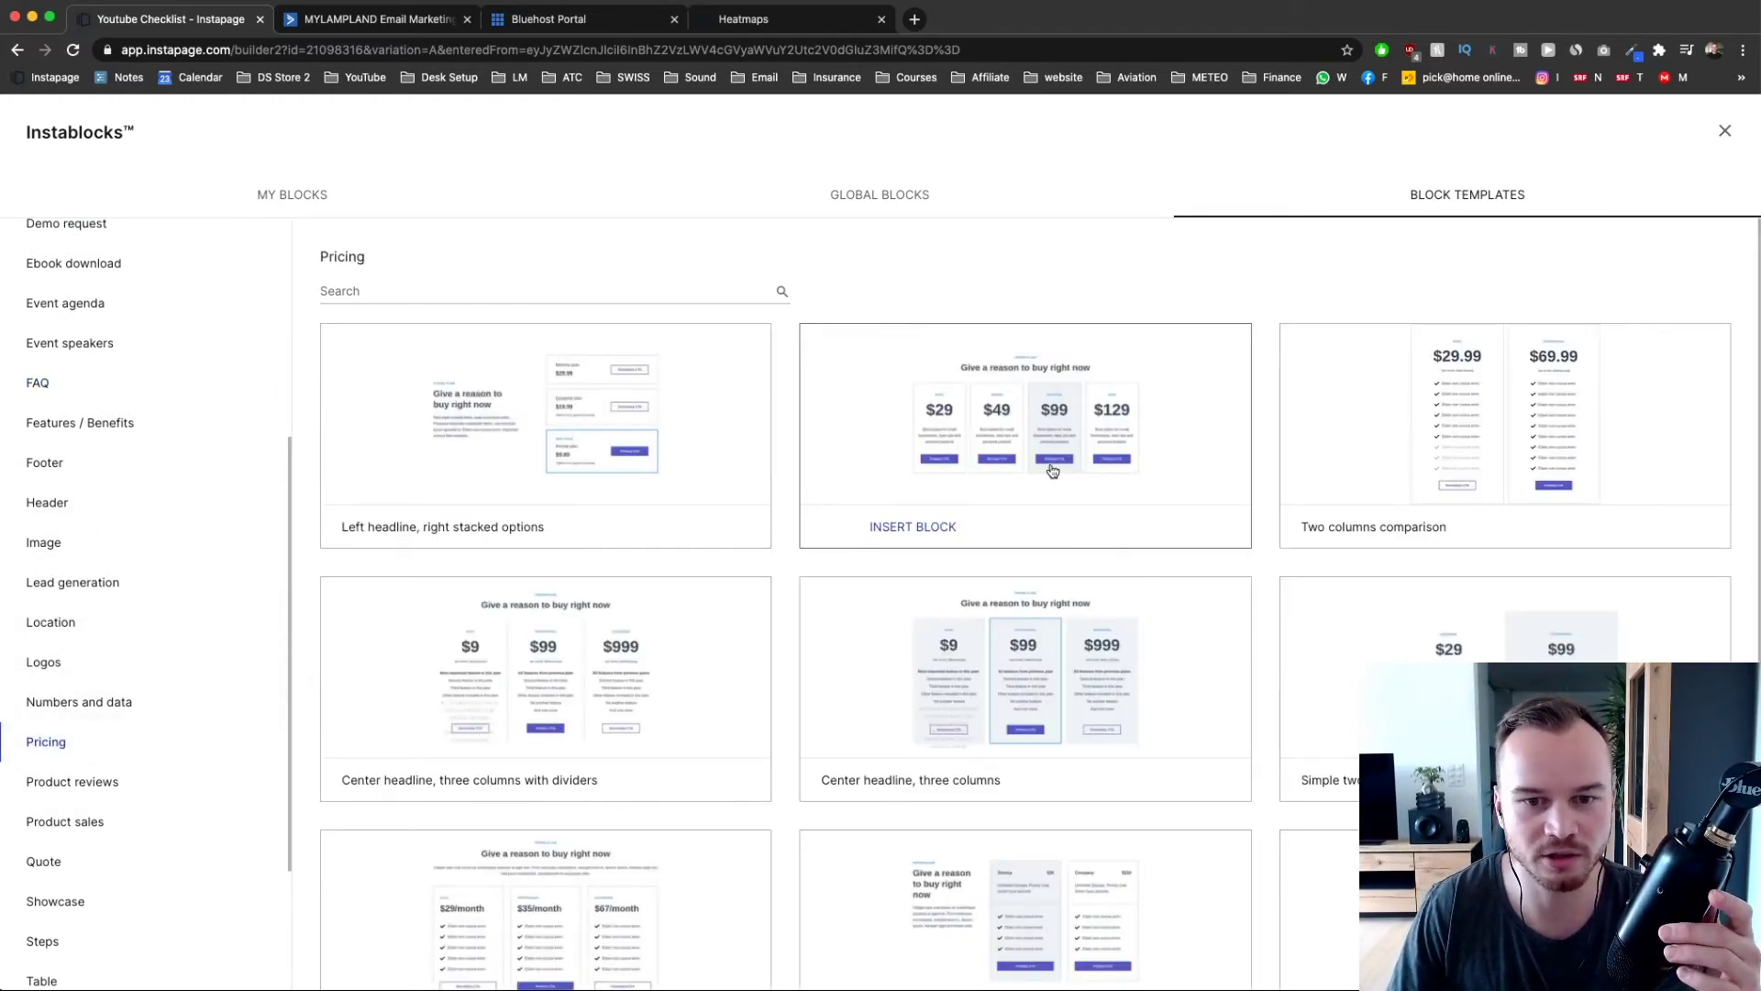
{"action": "left_click", "coordinate": [928, 534]}
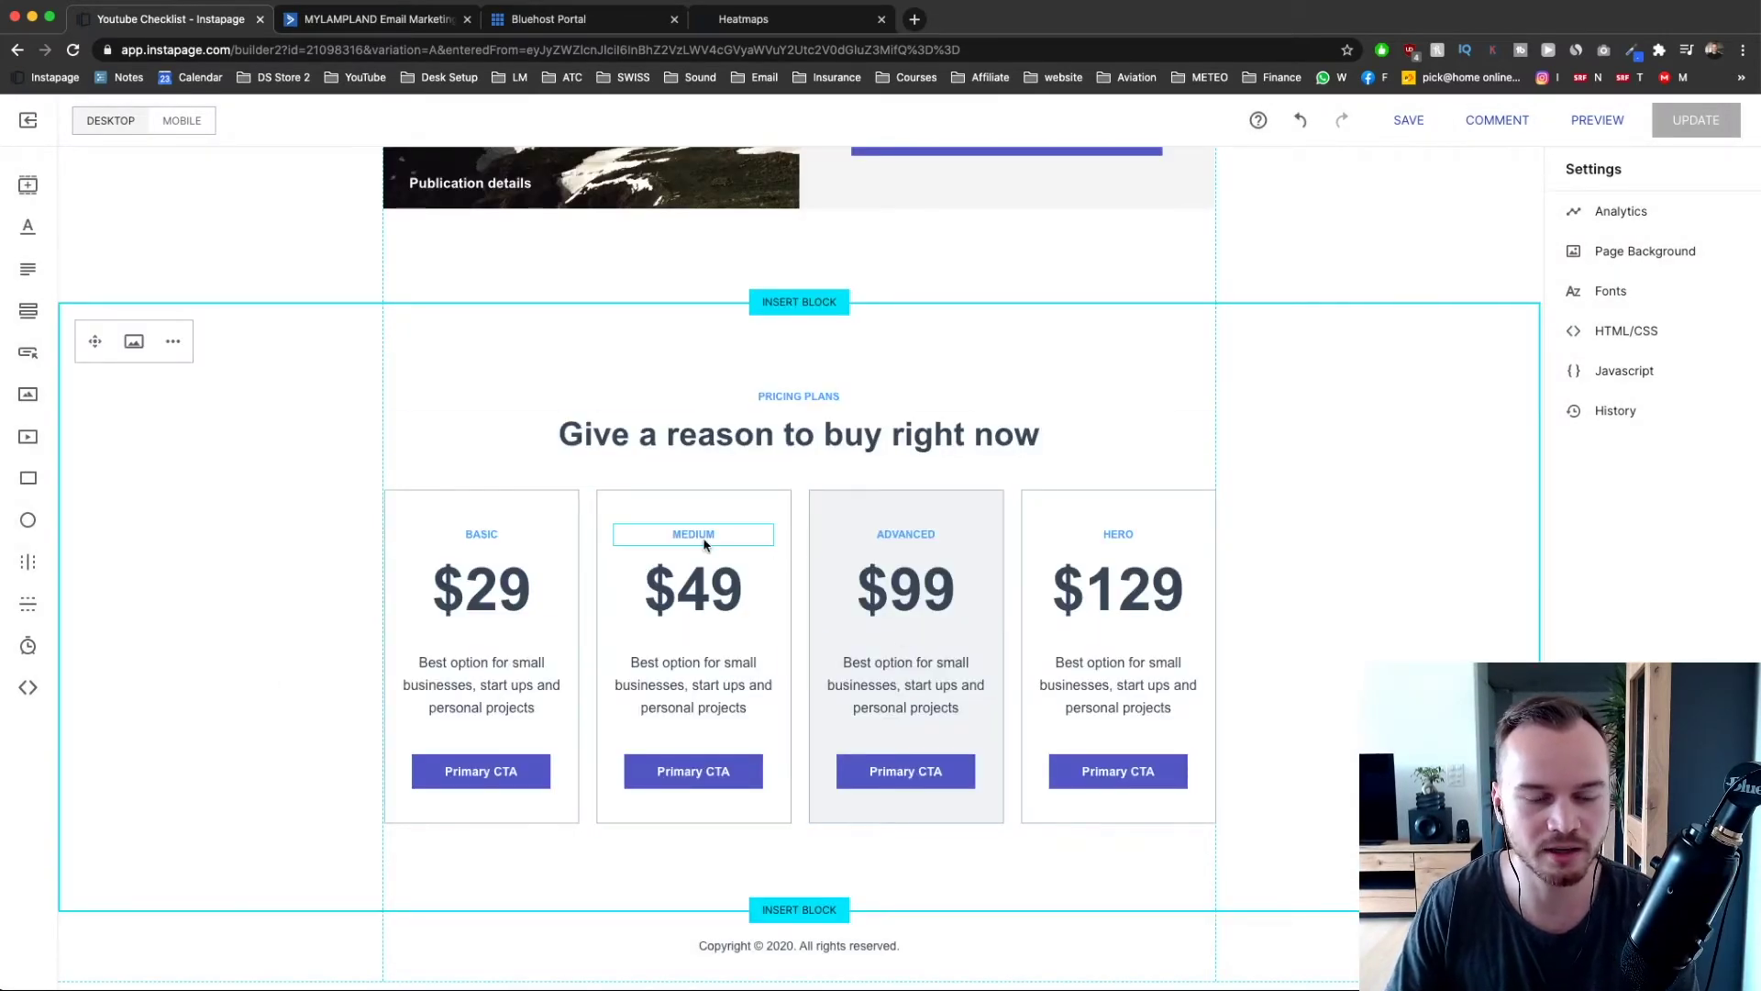
- Delete the pricing plans block from the page
{"action": "left_click", "coordinate": [482, 589]}
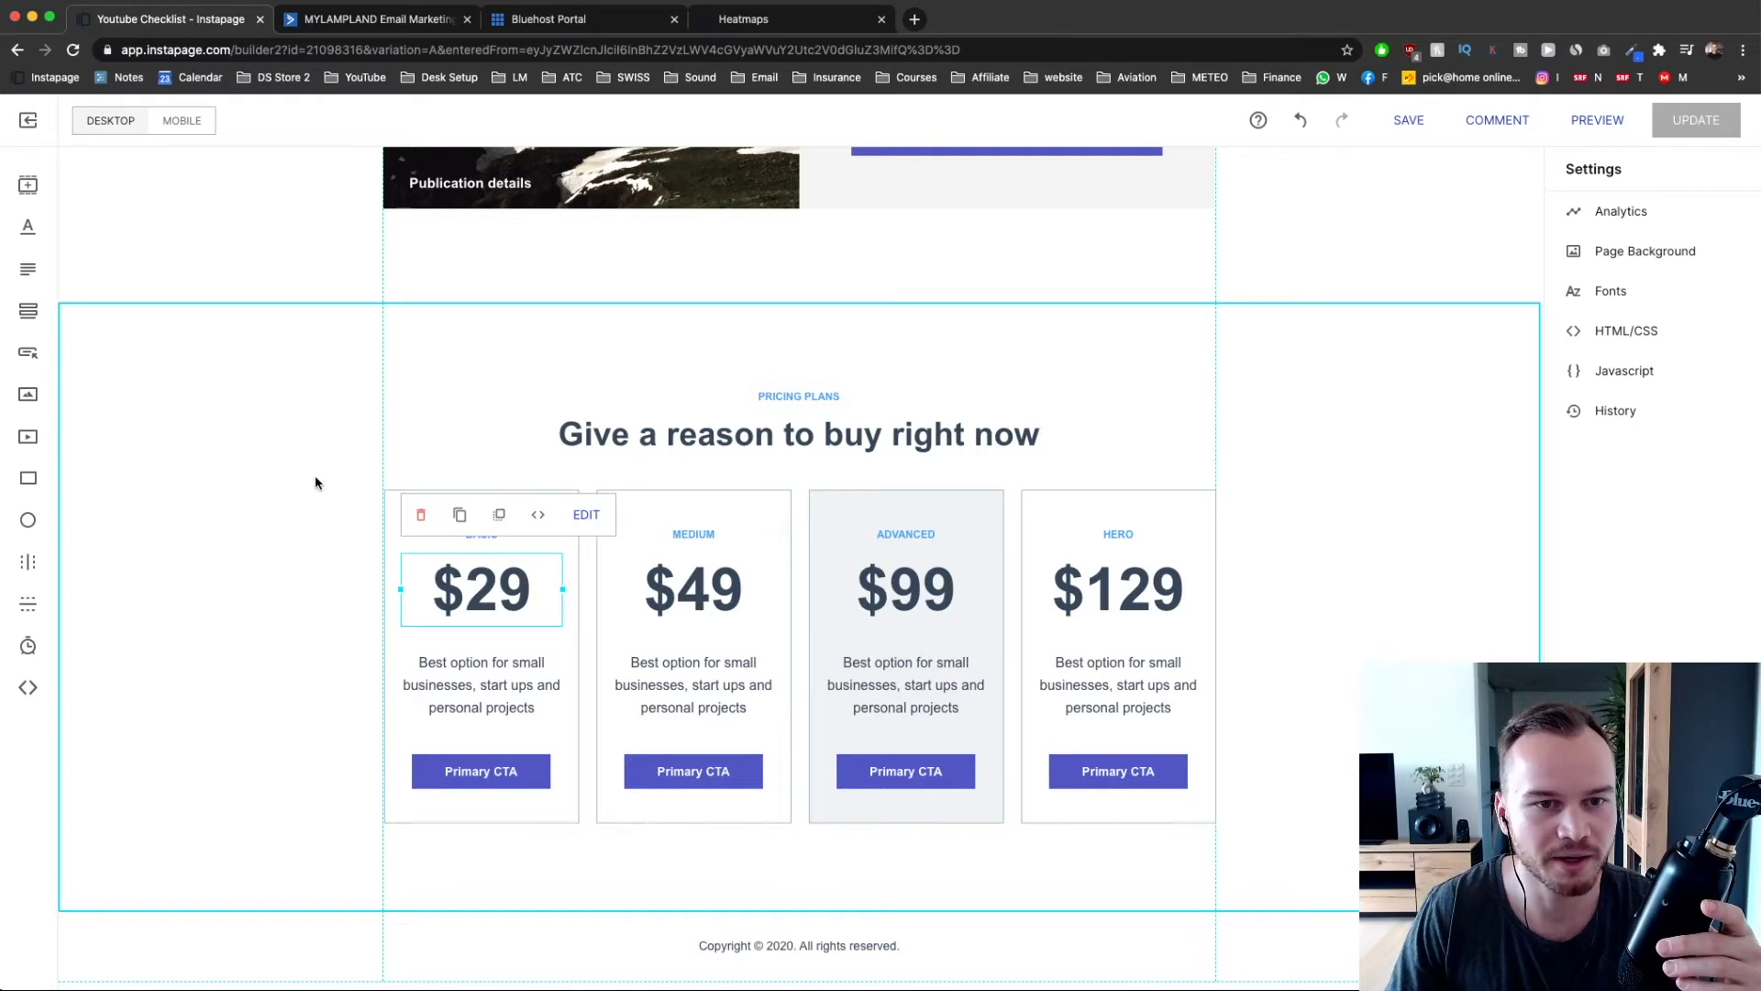
{"action": "left_click", "coordinate": [194, 378]}
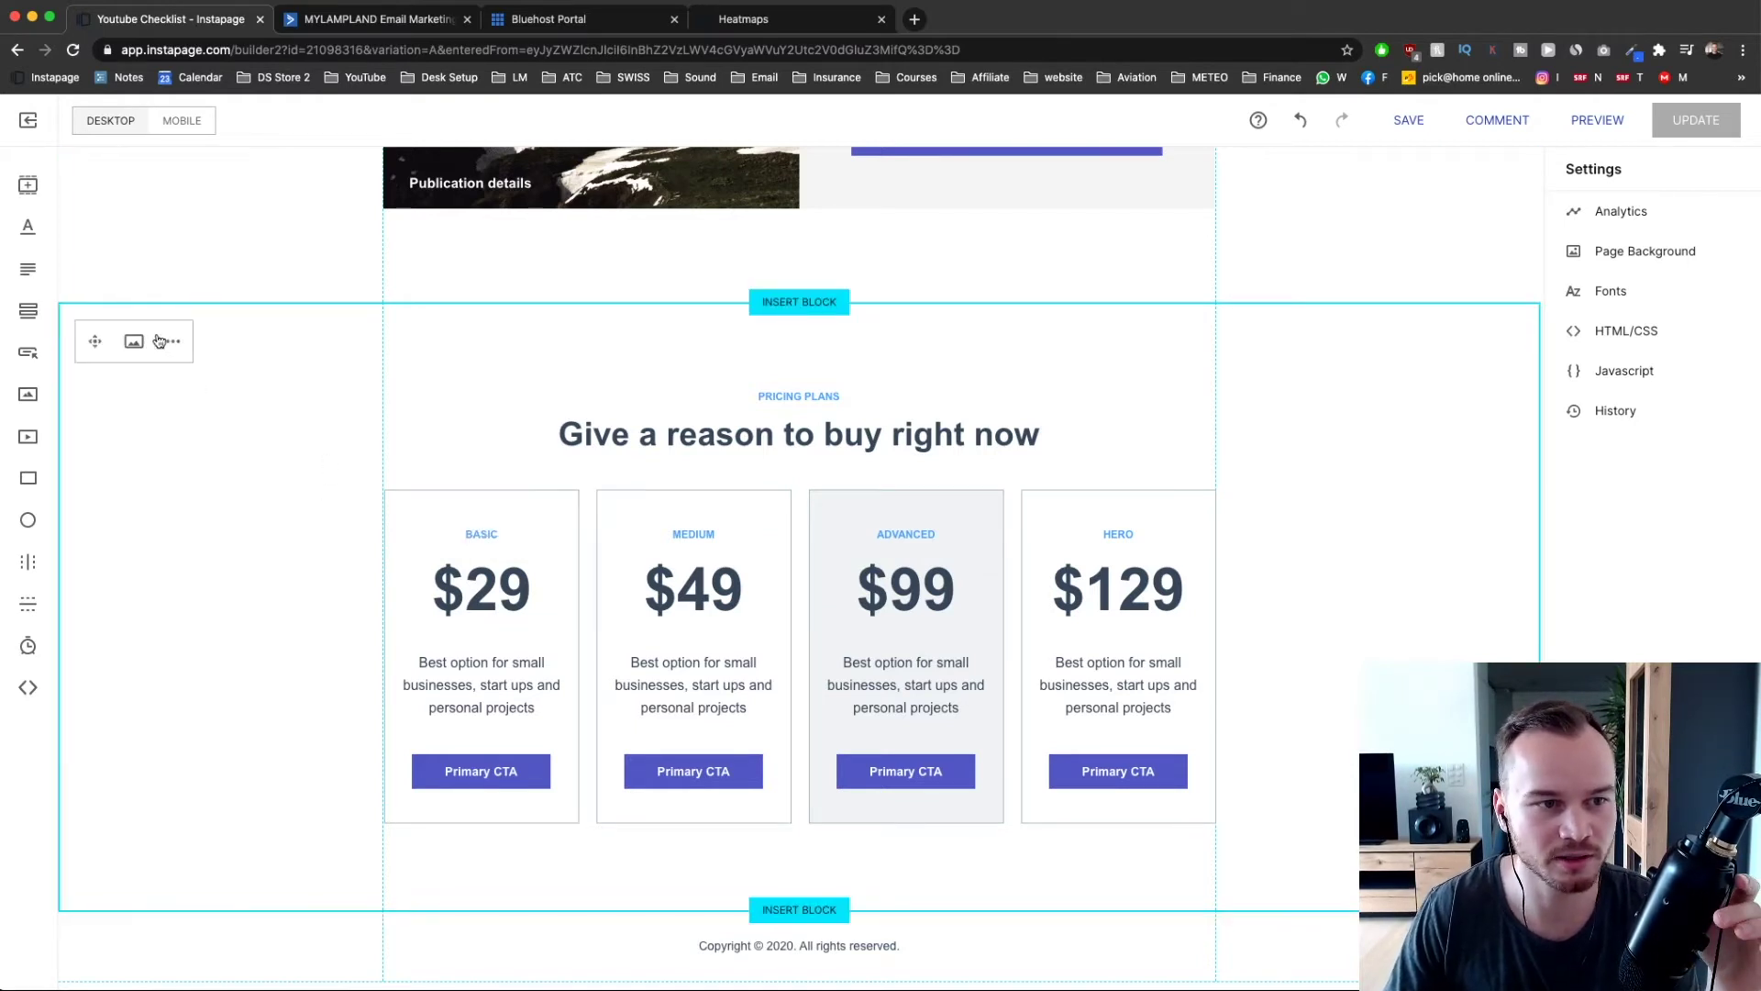
{"action": "left_click", "coordinate": [175, 344]}
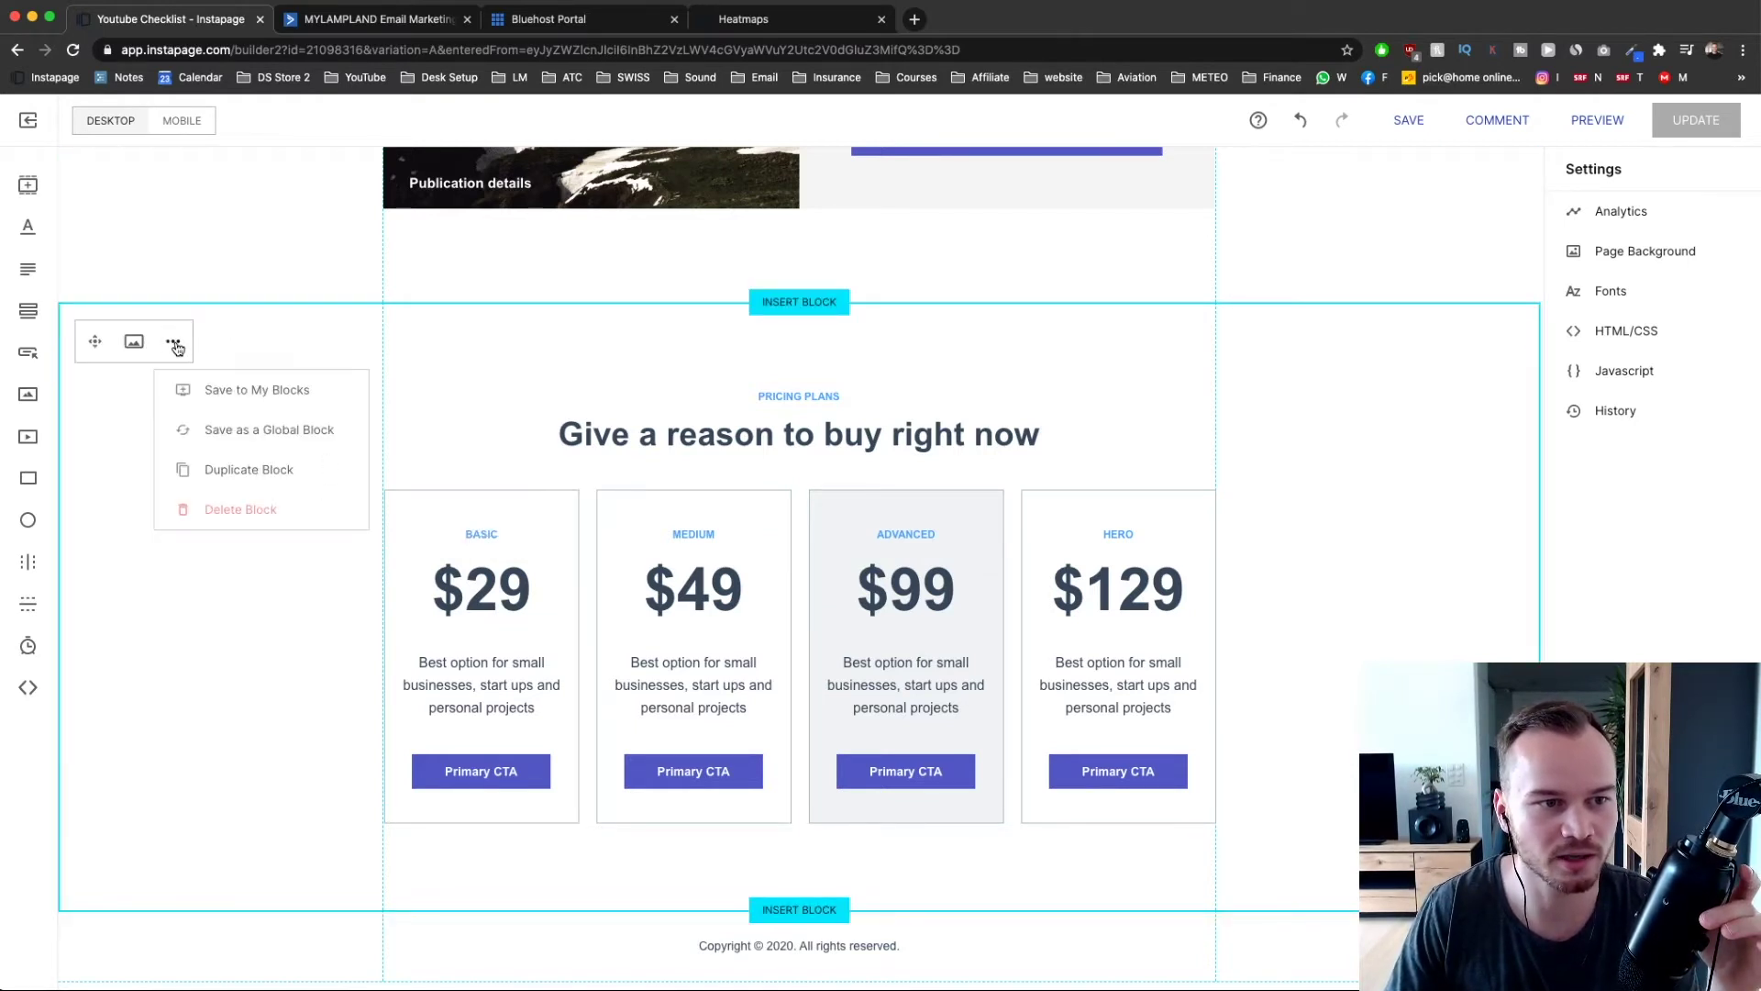
{"action": "left_click", "coordinate": [238, 511]}
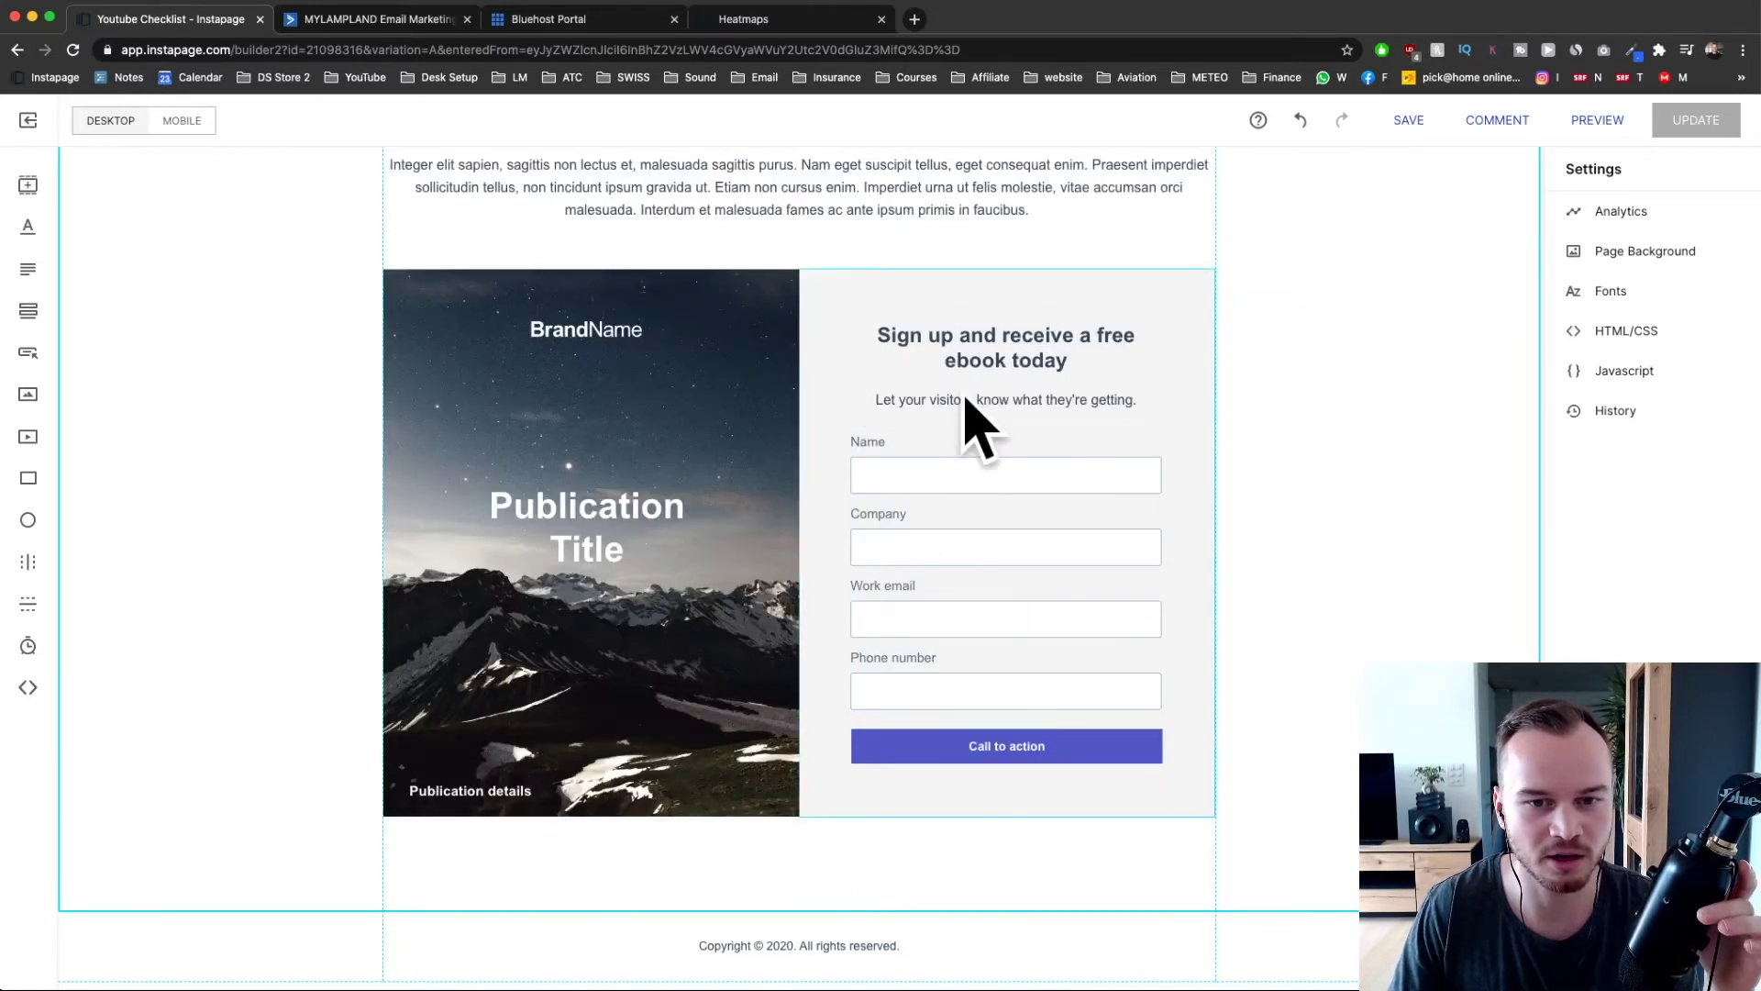
- Delete the "CALL TO ACTION" label above the main headline and move the headline up into its place
{"action": "scroll", "coordinate": [968, 403], "scroll_direction": "up", "scroll_amount": 2}
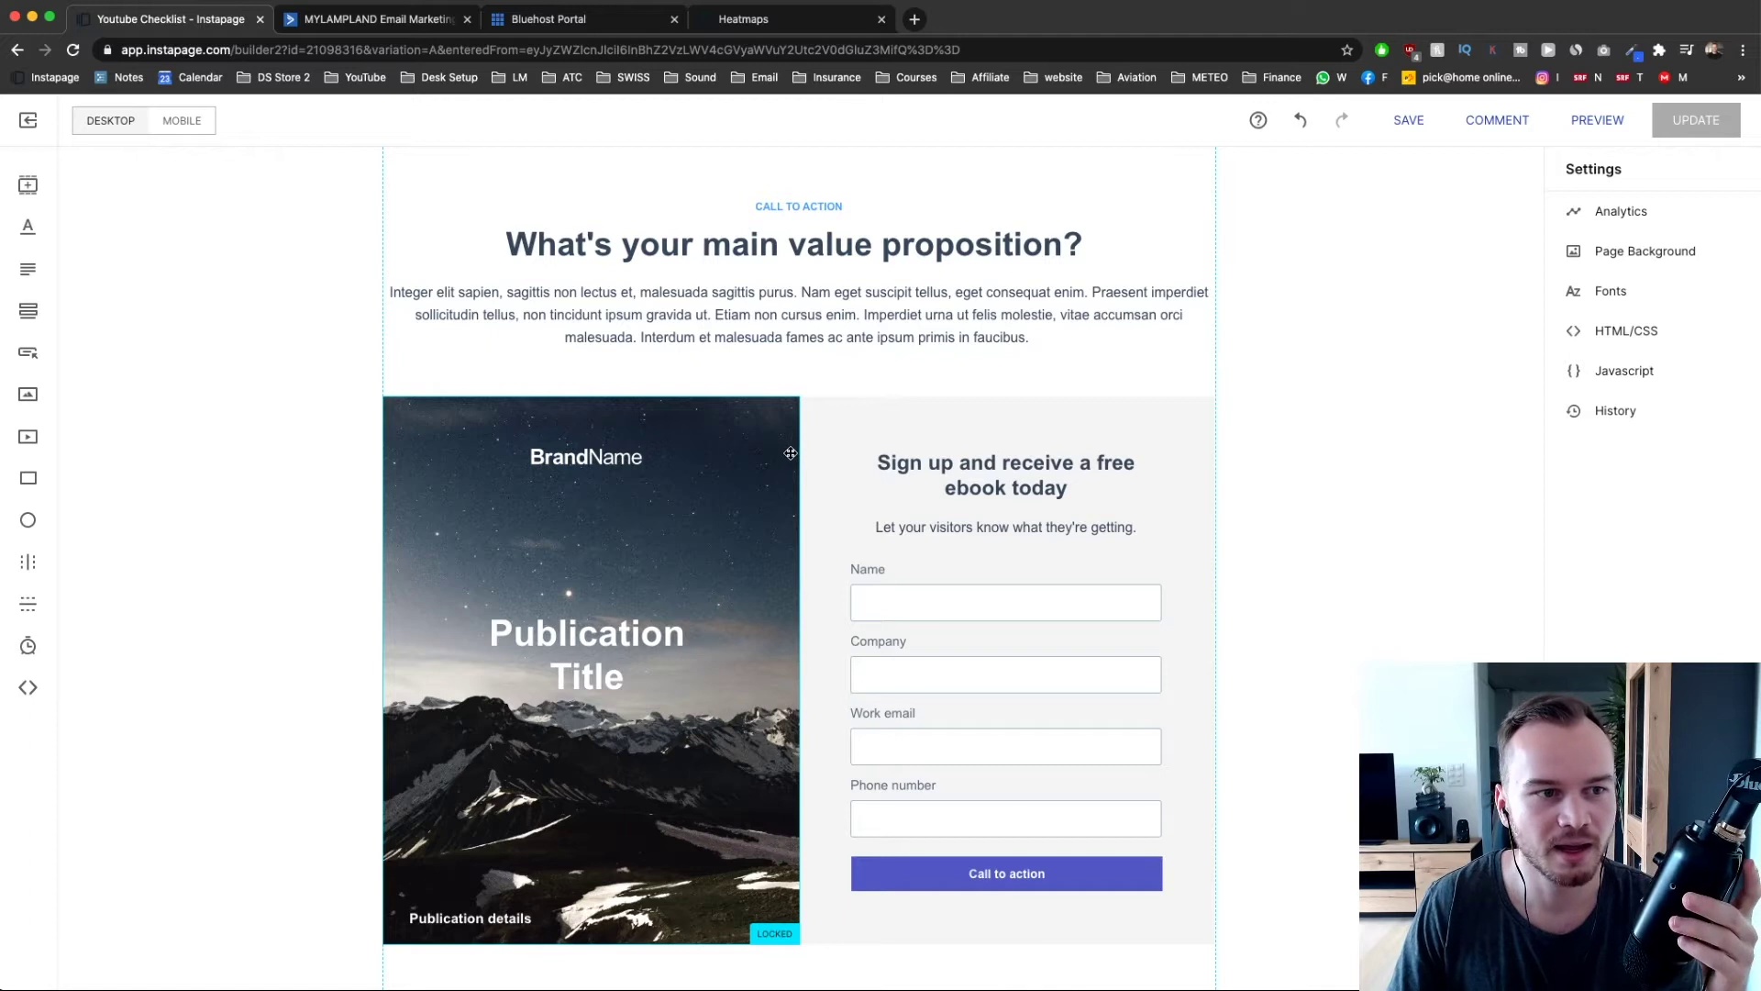
{"action": "left_click", "coordinate": [842, 206]}
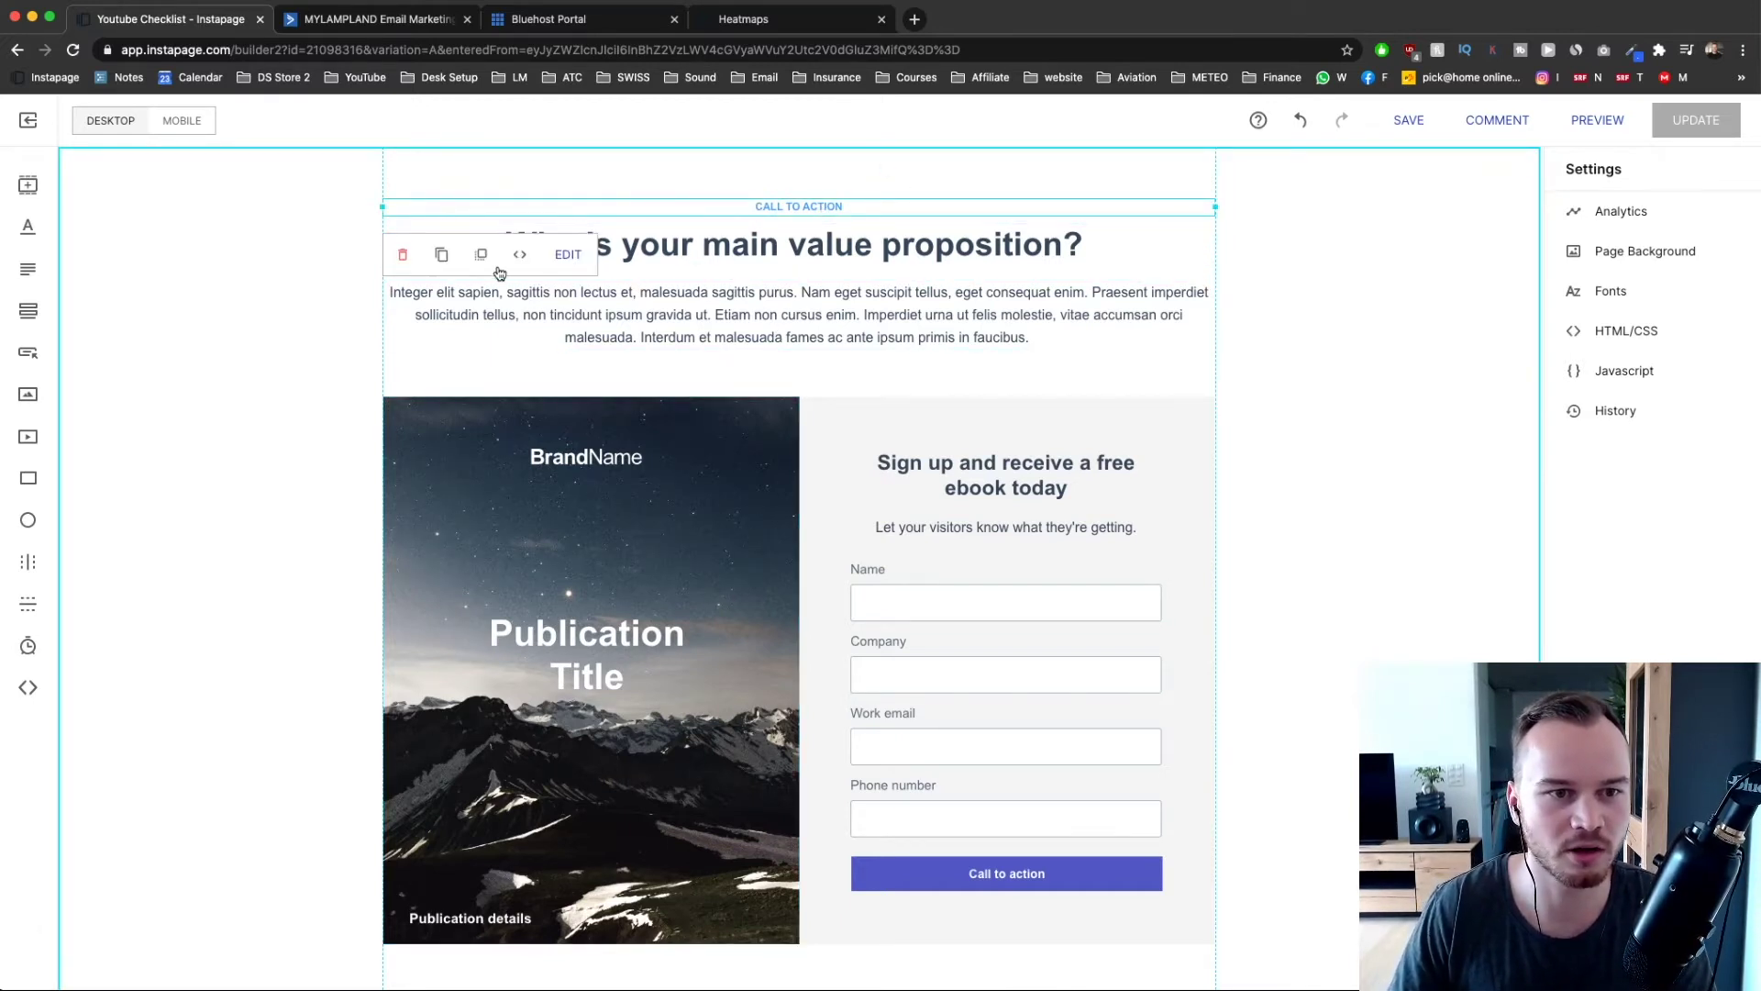
{"action": "left_click", "coordinate": [402, 254]}
{"action": "left_click_drag", "start_coordinate": [785, 241], "coordinate": [785, 204]}
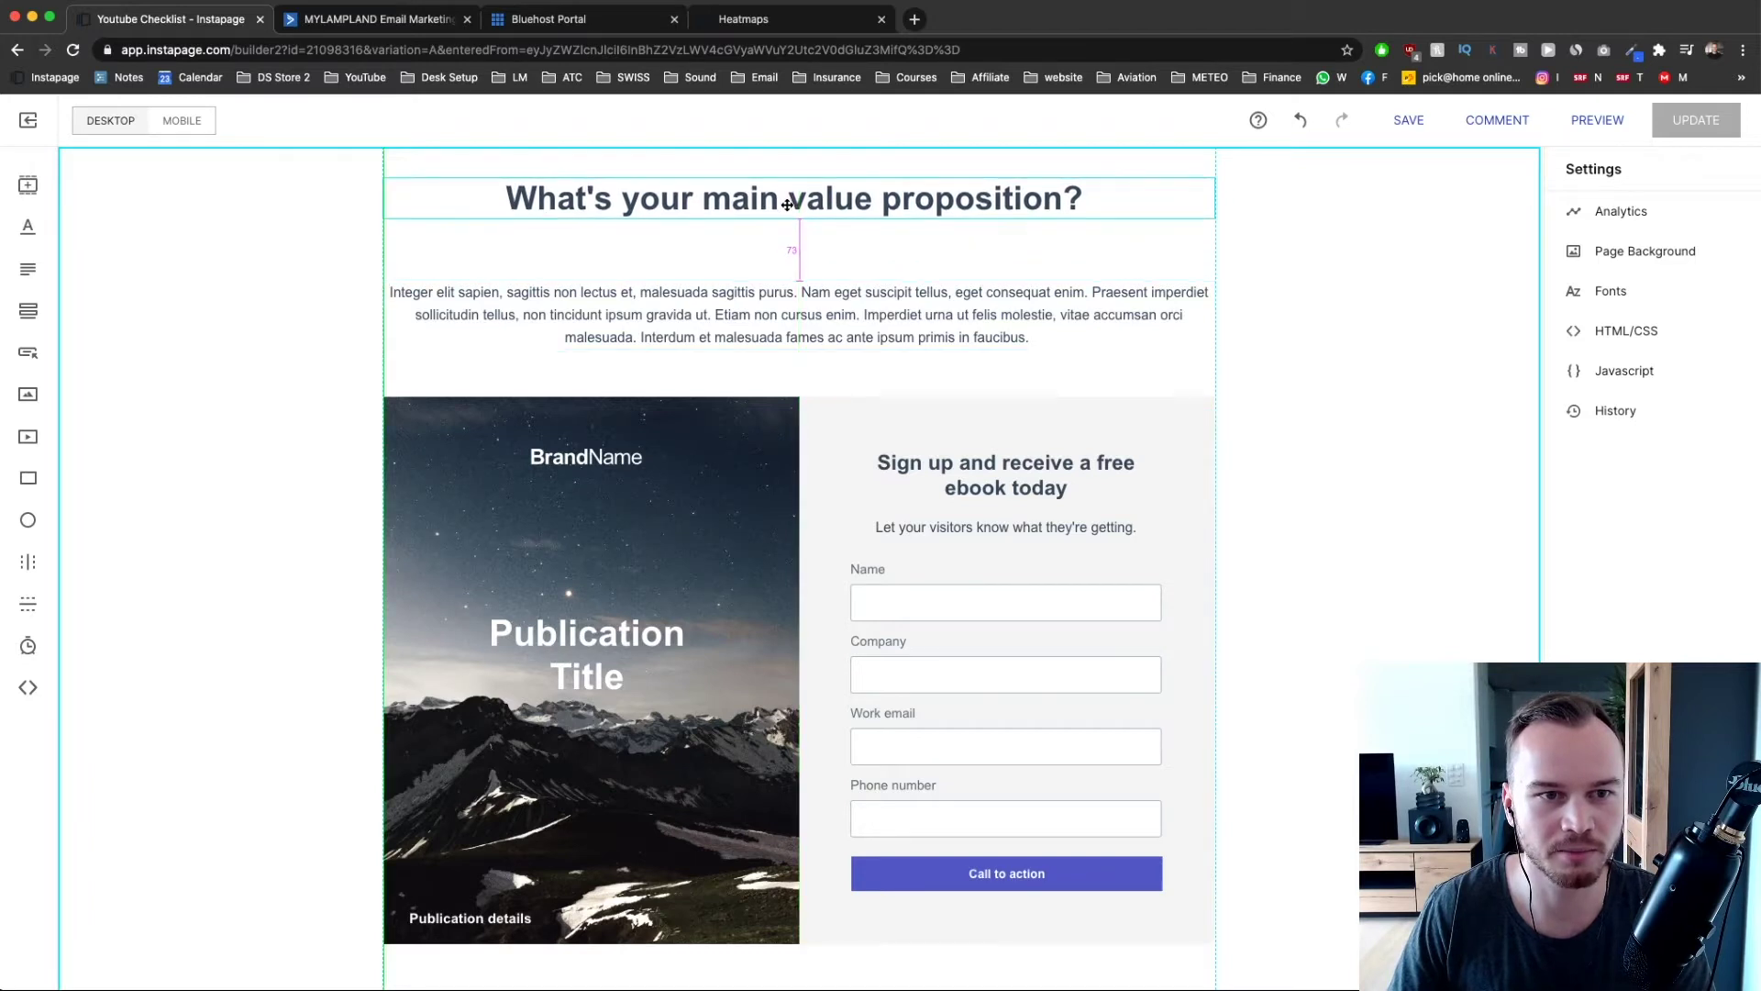
- Move the description paragraph up beneath the headline, and shift the publication cover and sign-up form up beneath it
{"action": "left_click", "coordinate": [812, 291]}
{"action": "left_click", "coordinate": [1384, 440]}
{"action": "scroll", "coordinate": [1368, 465], "scroll_direction": "down", "scroll_amount": 1}
{"action": "left_click_drag", "start_coordinate": [1328, 917], "coordinate": [282, 420]}
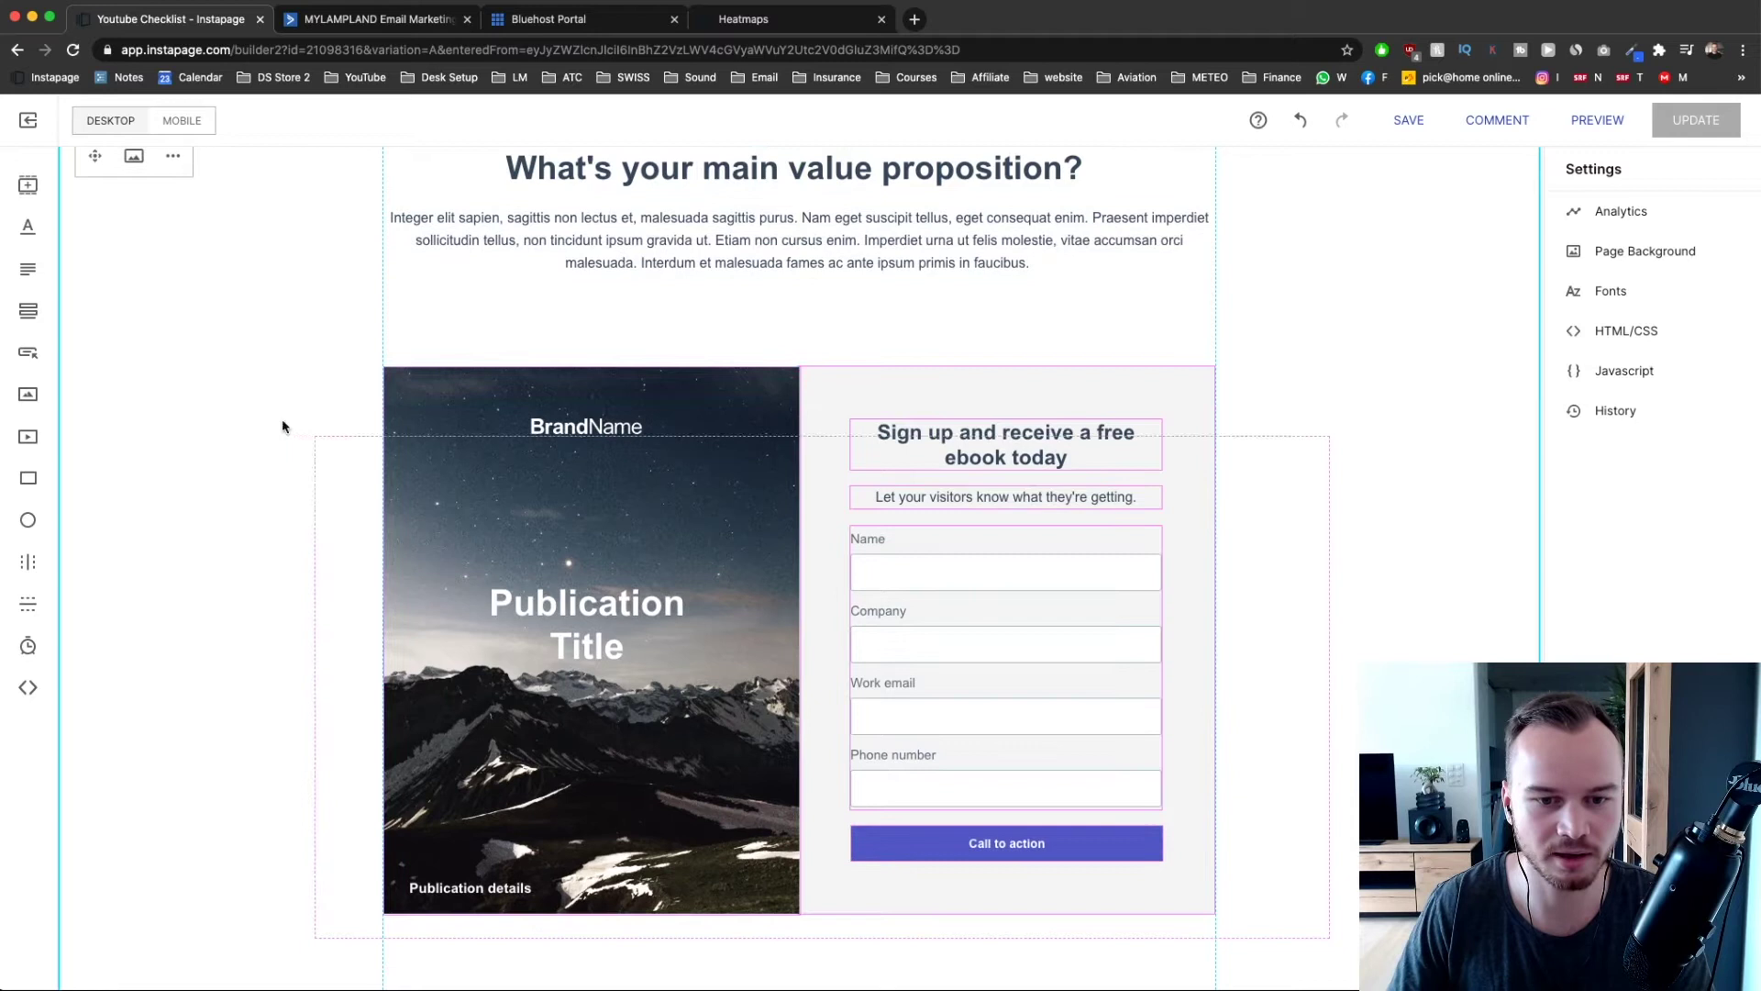
{"action": "left_click_drag", "start_coordinate": [816, 527], "coordinate": [816, 470]}
{"action": "left_click", "coordinate": [1160, 460]}
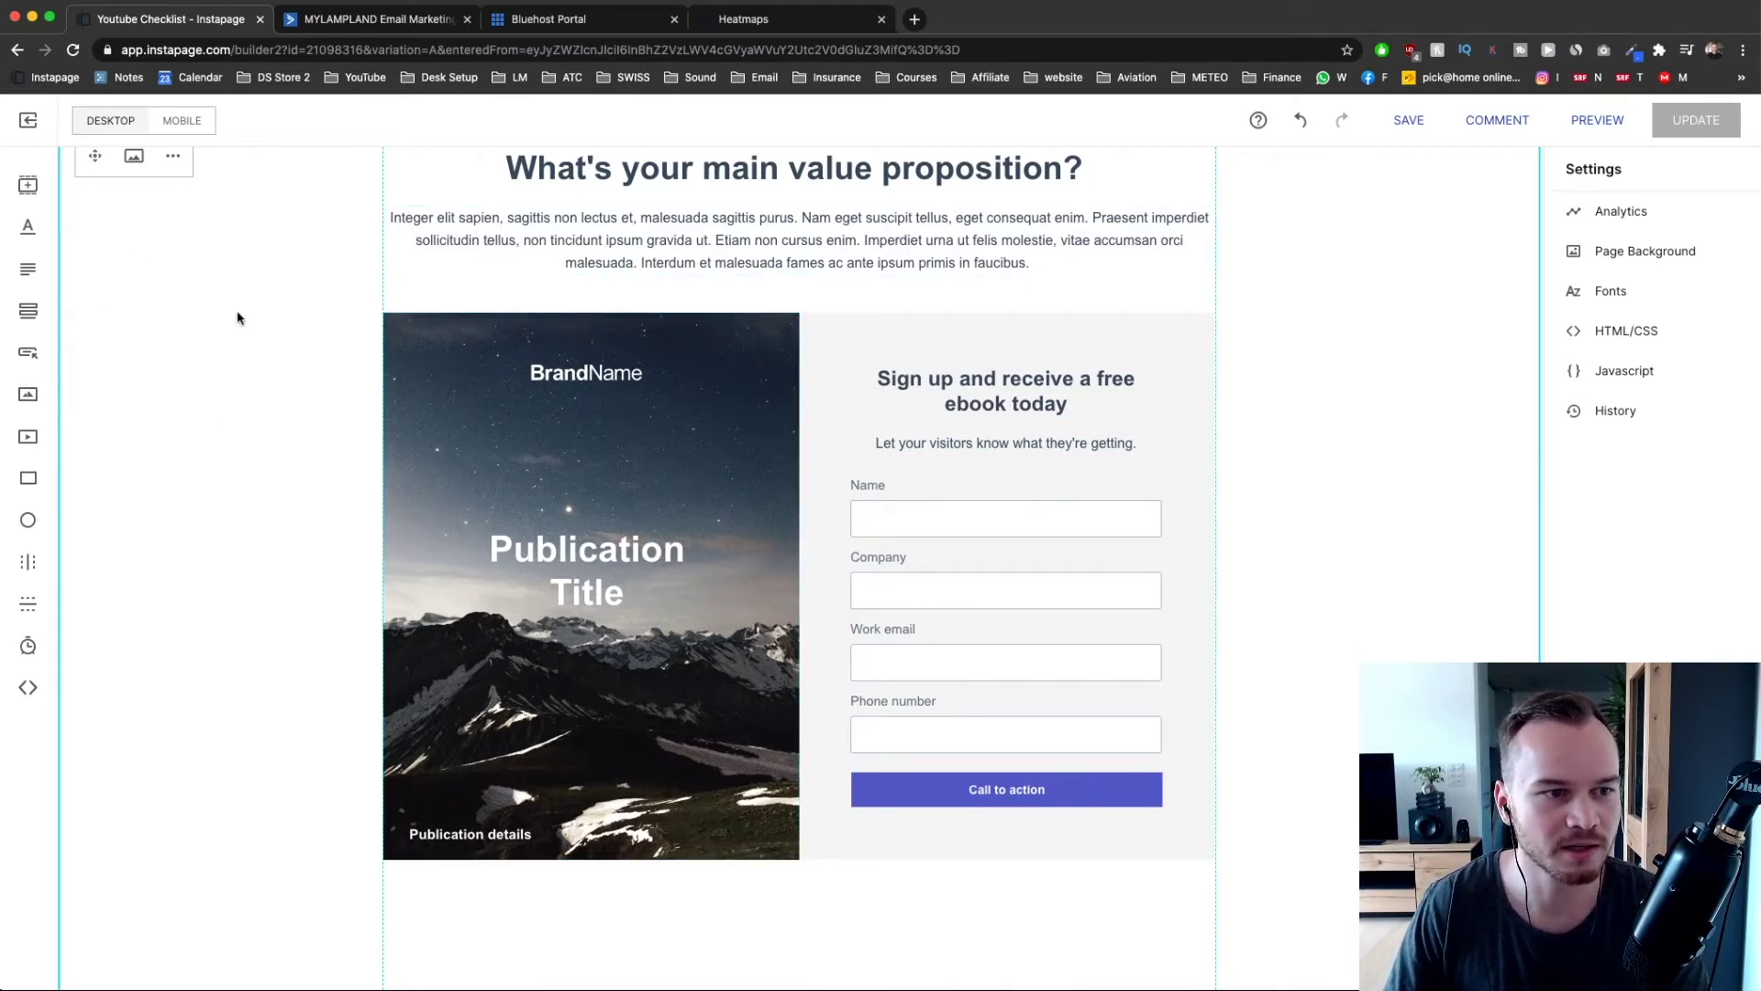
- Insert the uploaded image Leadmagnet.png into the page
{"action": "left_click", "coordinate": [30, 395]}
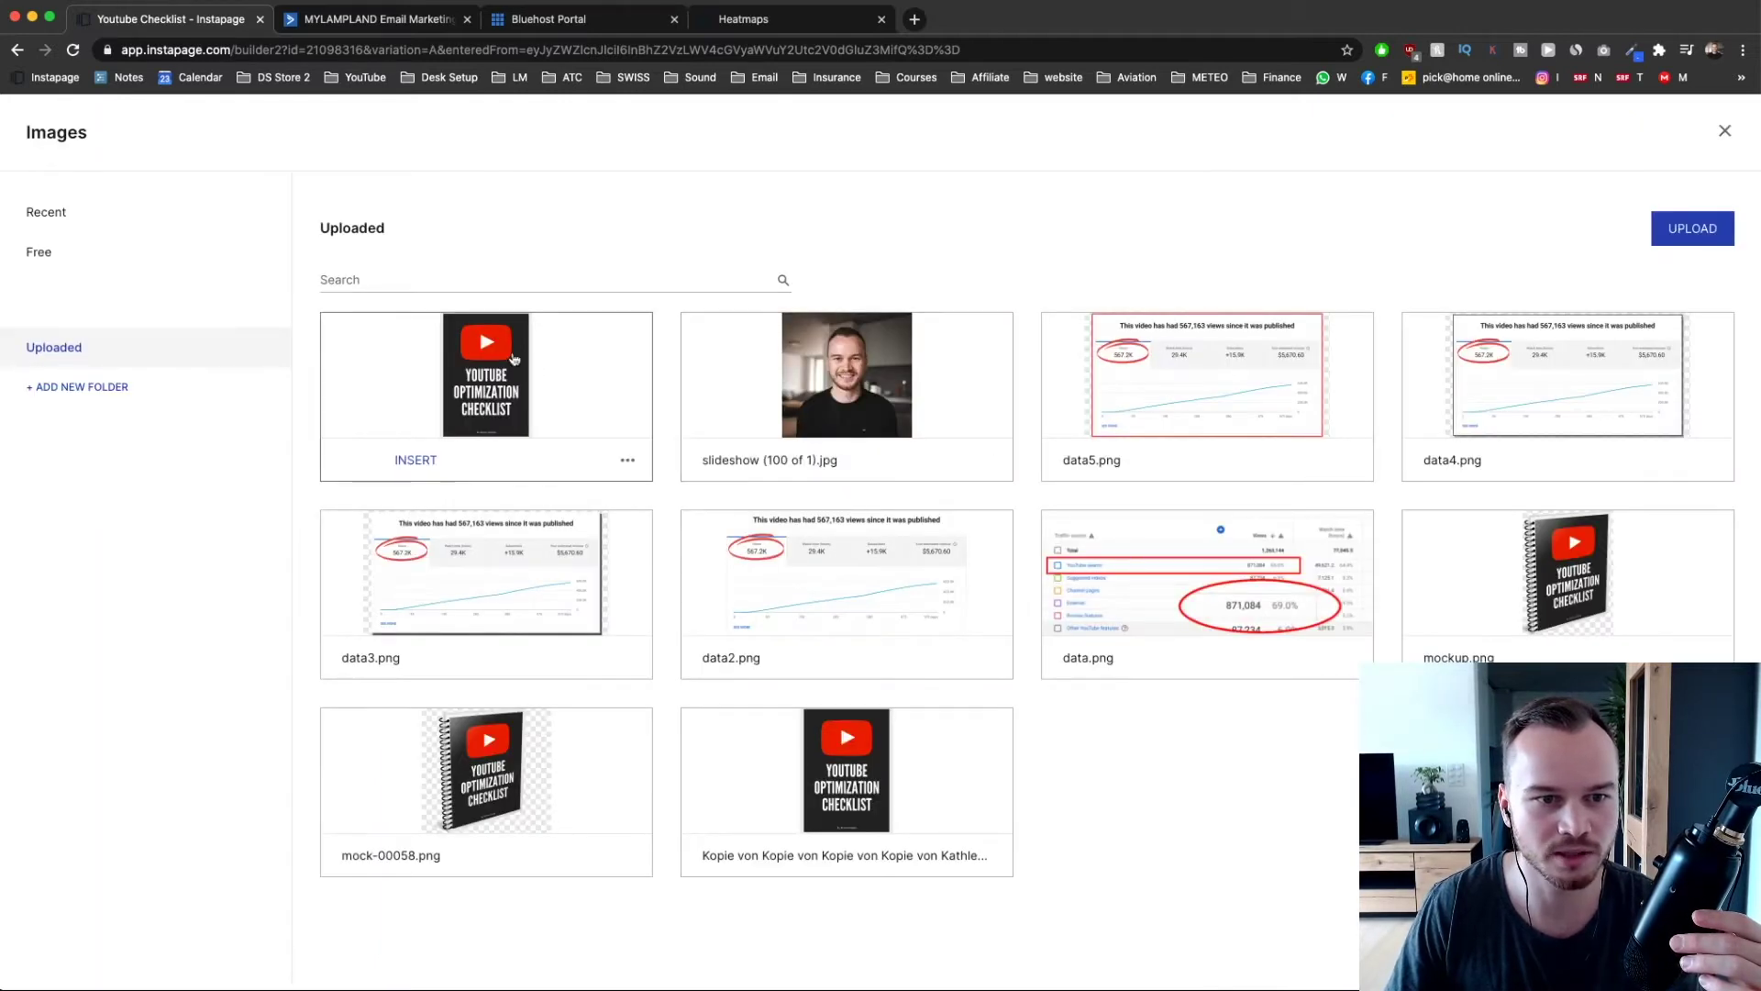
{"action": "left_click", "coordinate": [524, 381]}
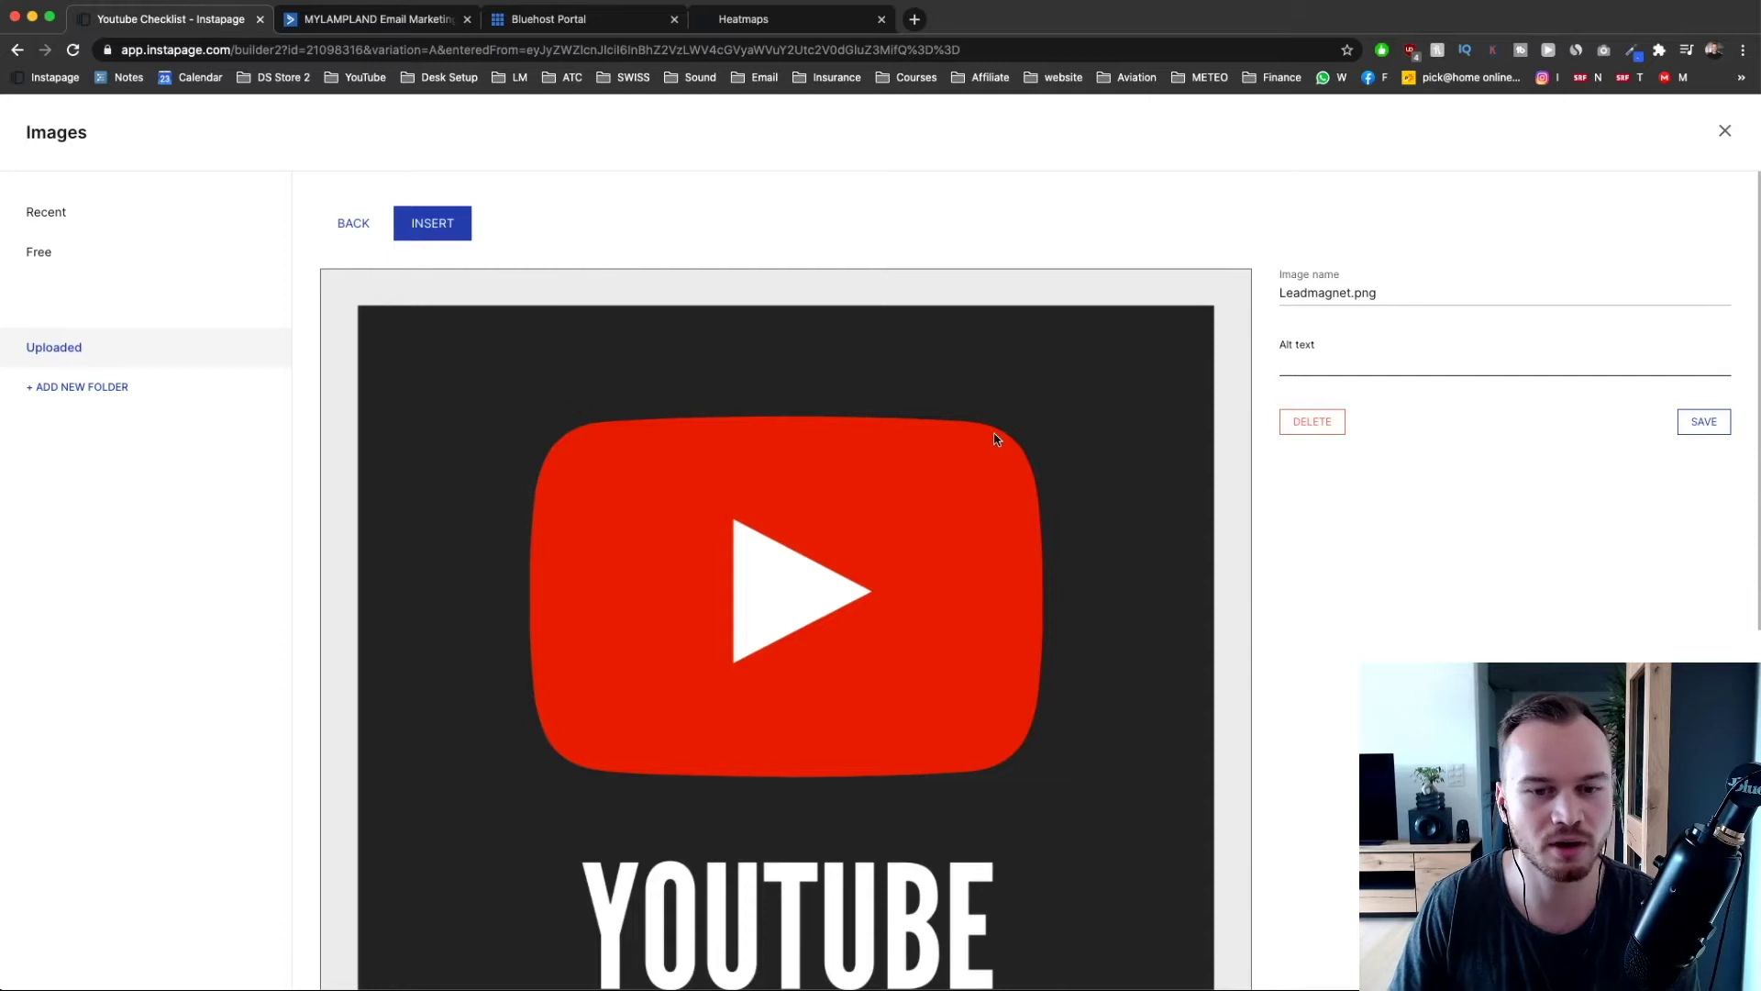
{"action": "left_click", "coordinate": [367, 229]}
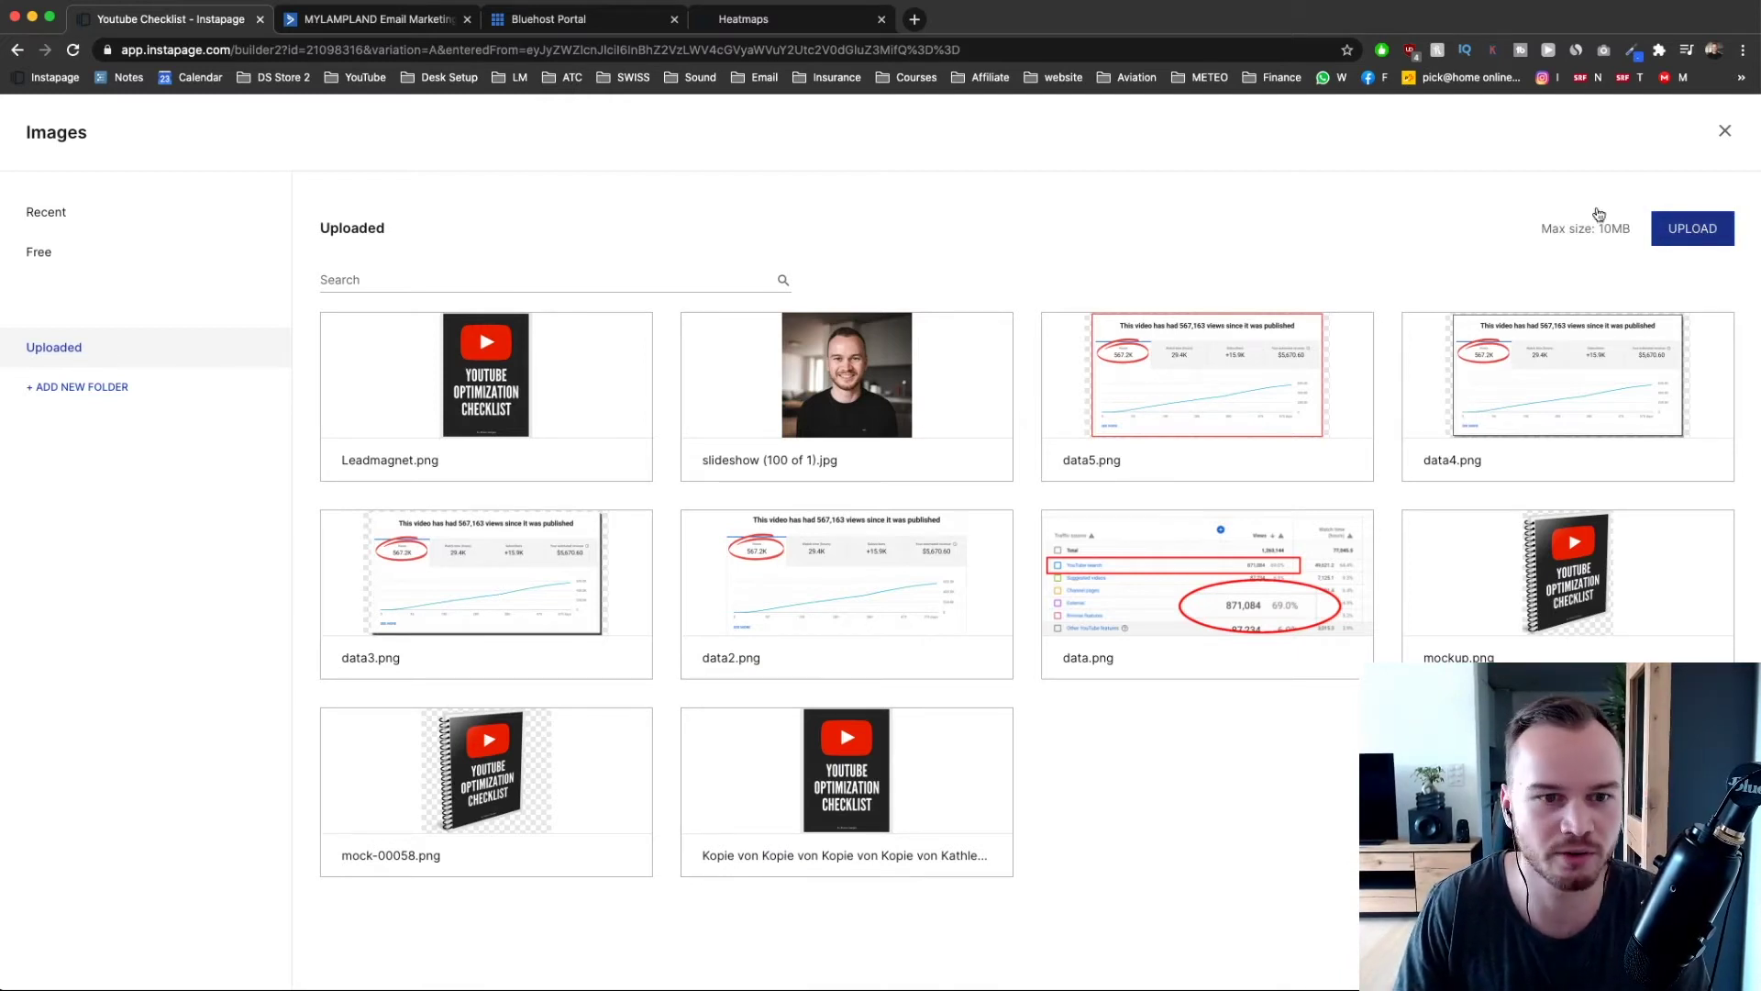
{"action": "left_click", "coordinate": [637, 335]}
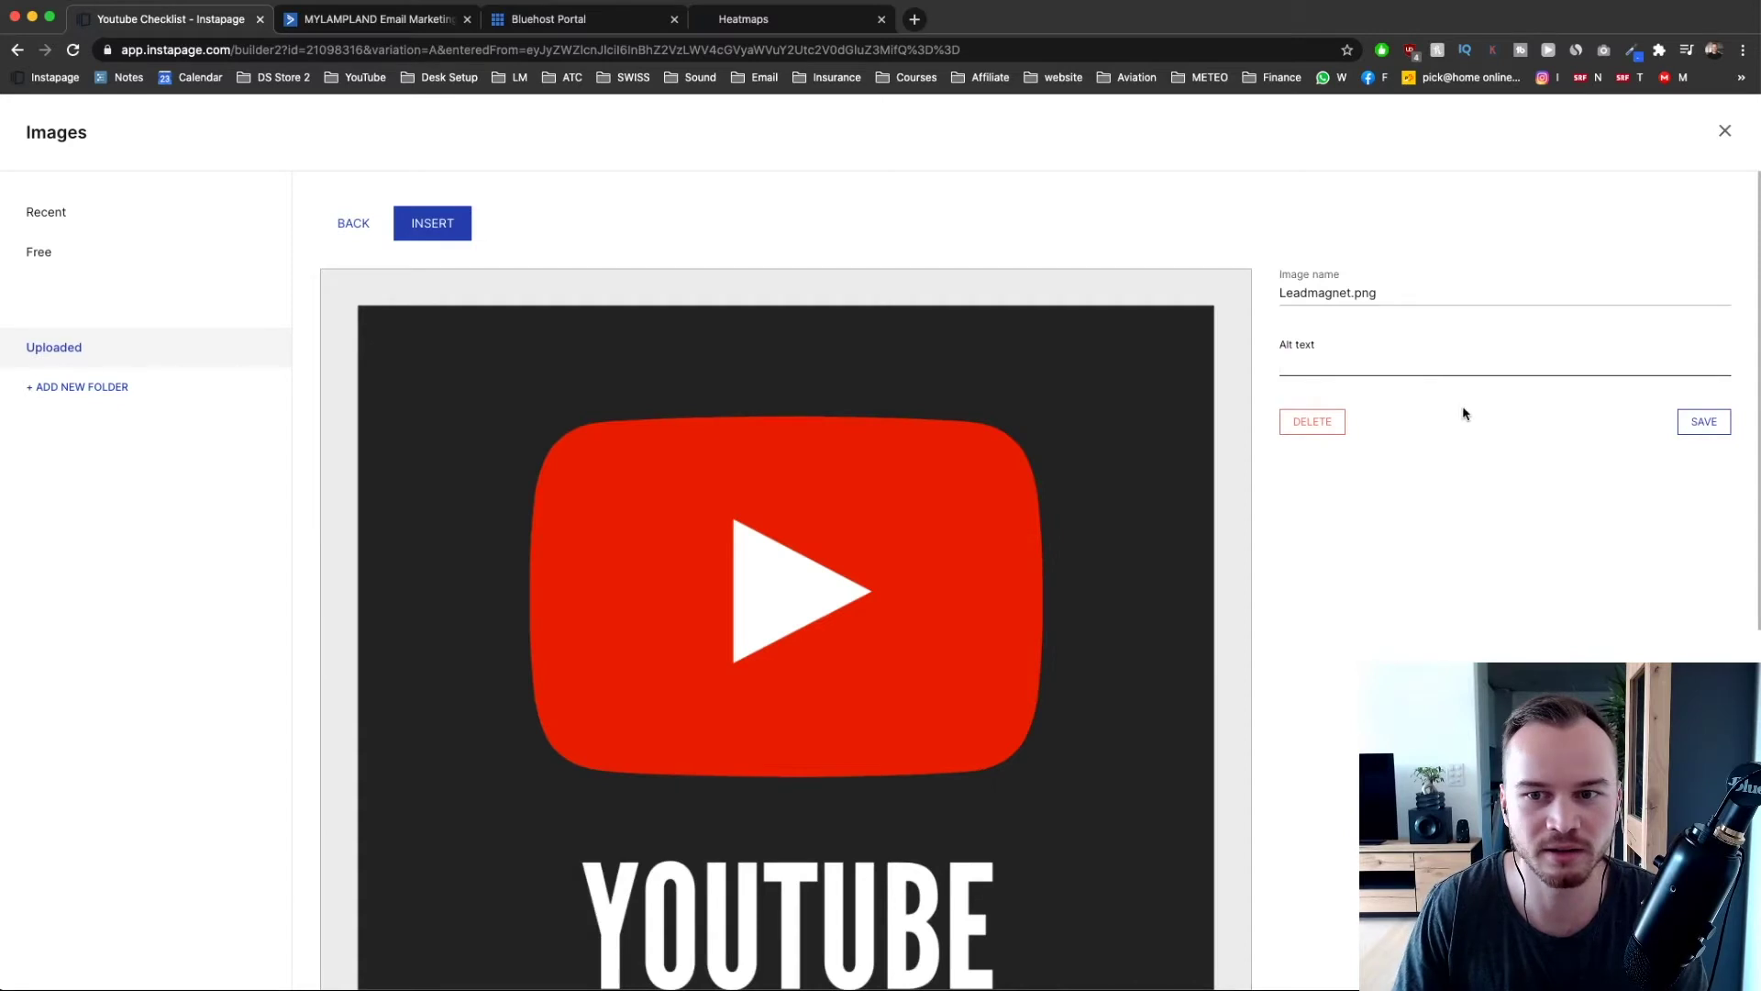
{"action": "left_click", "coordinate": [449, 227]}
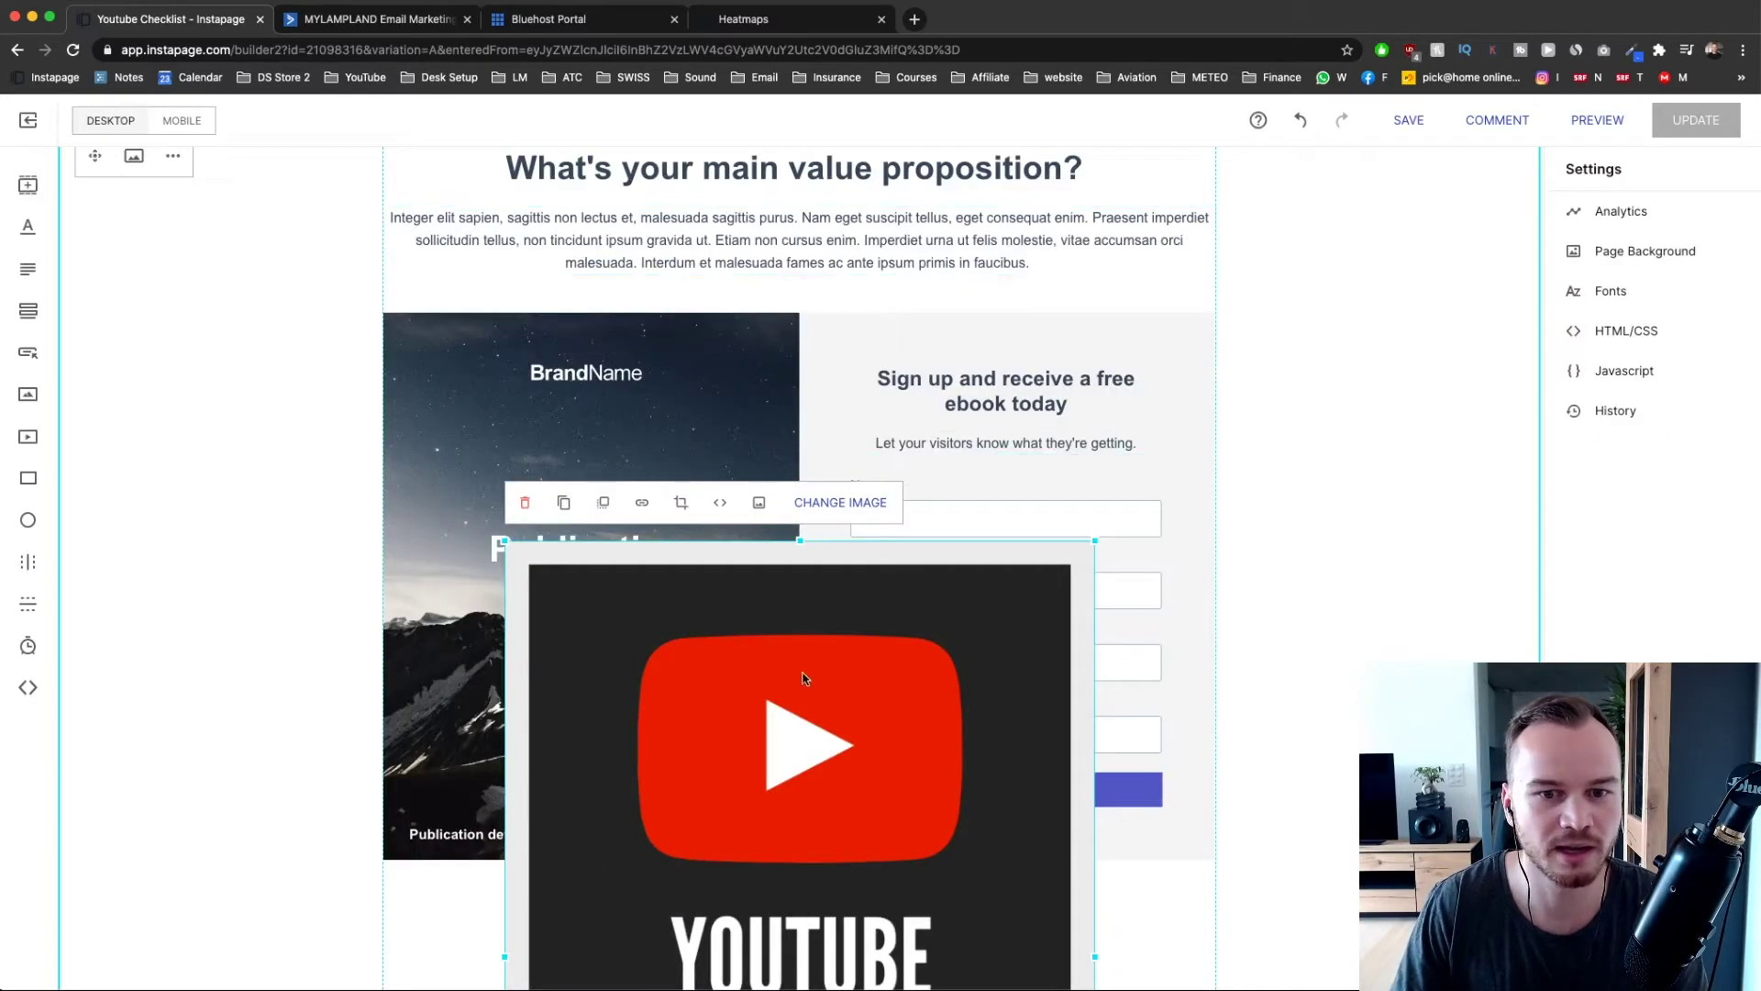
- Shrink the Youtube Optimization Checklist image to less than half its size and move it over the sign-up form, clear of the publication cover
{"action": "left_click_drag", "start_coordinate": [694, 492], "coordinate": [760, 372]}
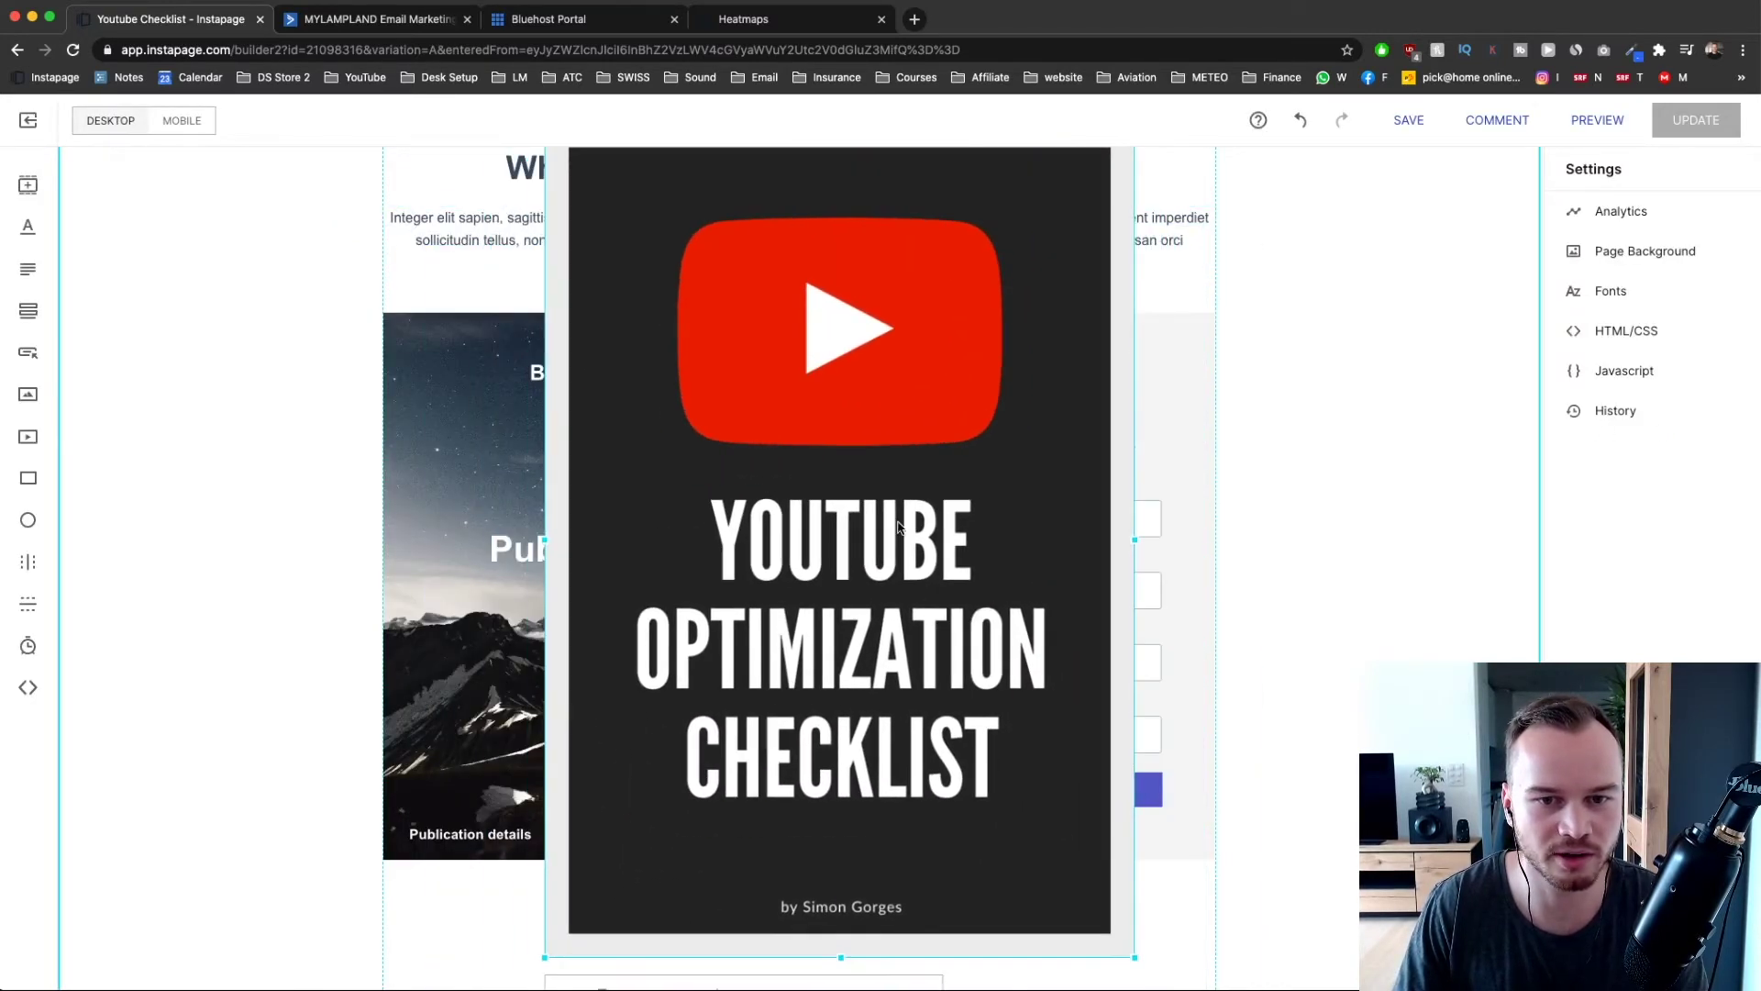
{"action": "left_click_drag", "start_coordinate": [1027, 306], "coordinate": [963, 375]}
{"action": "left_click_drag", "start_coordinate": [1068, 208], "coordinate": [748, 647]}
{"action": "left_click_drag", "start_coordinate": [651, 734], "coordinate": [814, 457]}
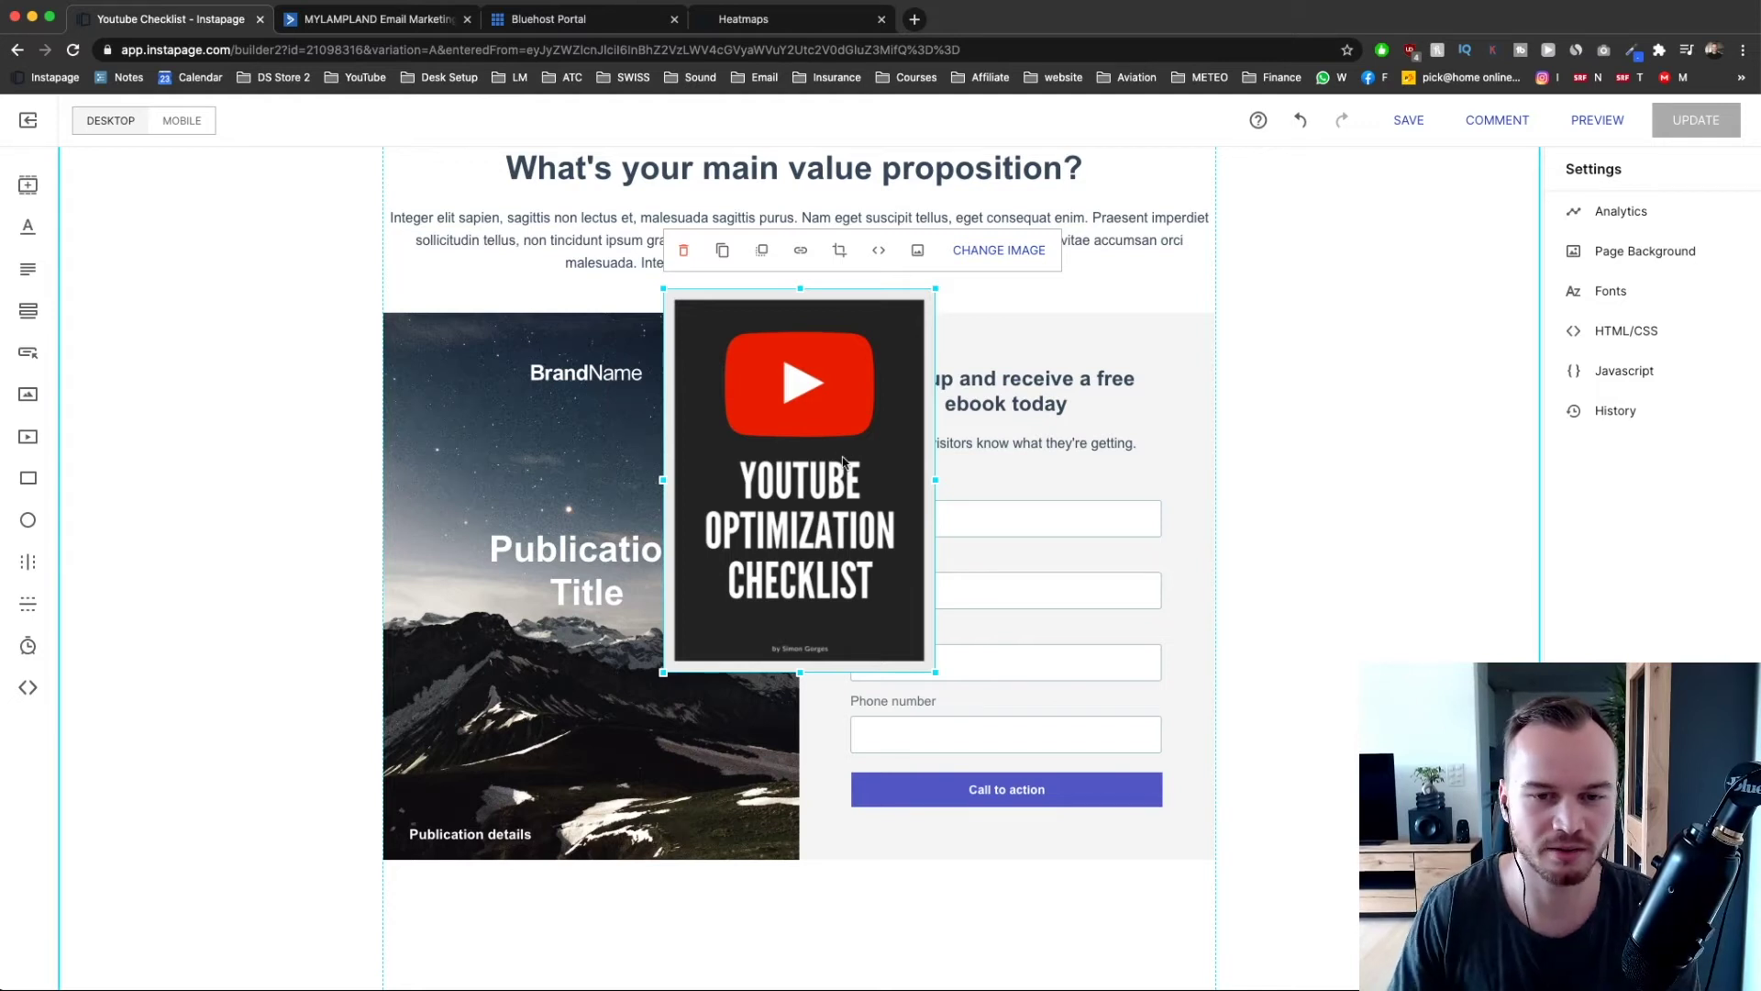
{"action": "left_click_drag", "start_coordinate": [784, 470], "coordinate": [929, 493]}
- Delete the publication cover group and put the checklist image in its place, enlarged to the height of the form box
{"action": "left_click", "coordinate": [651, 373]}
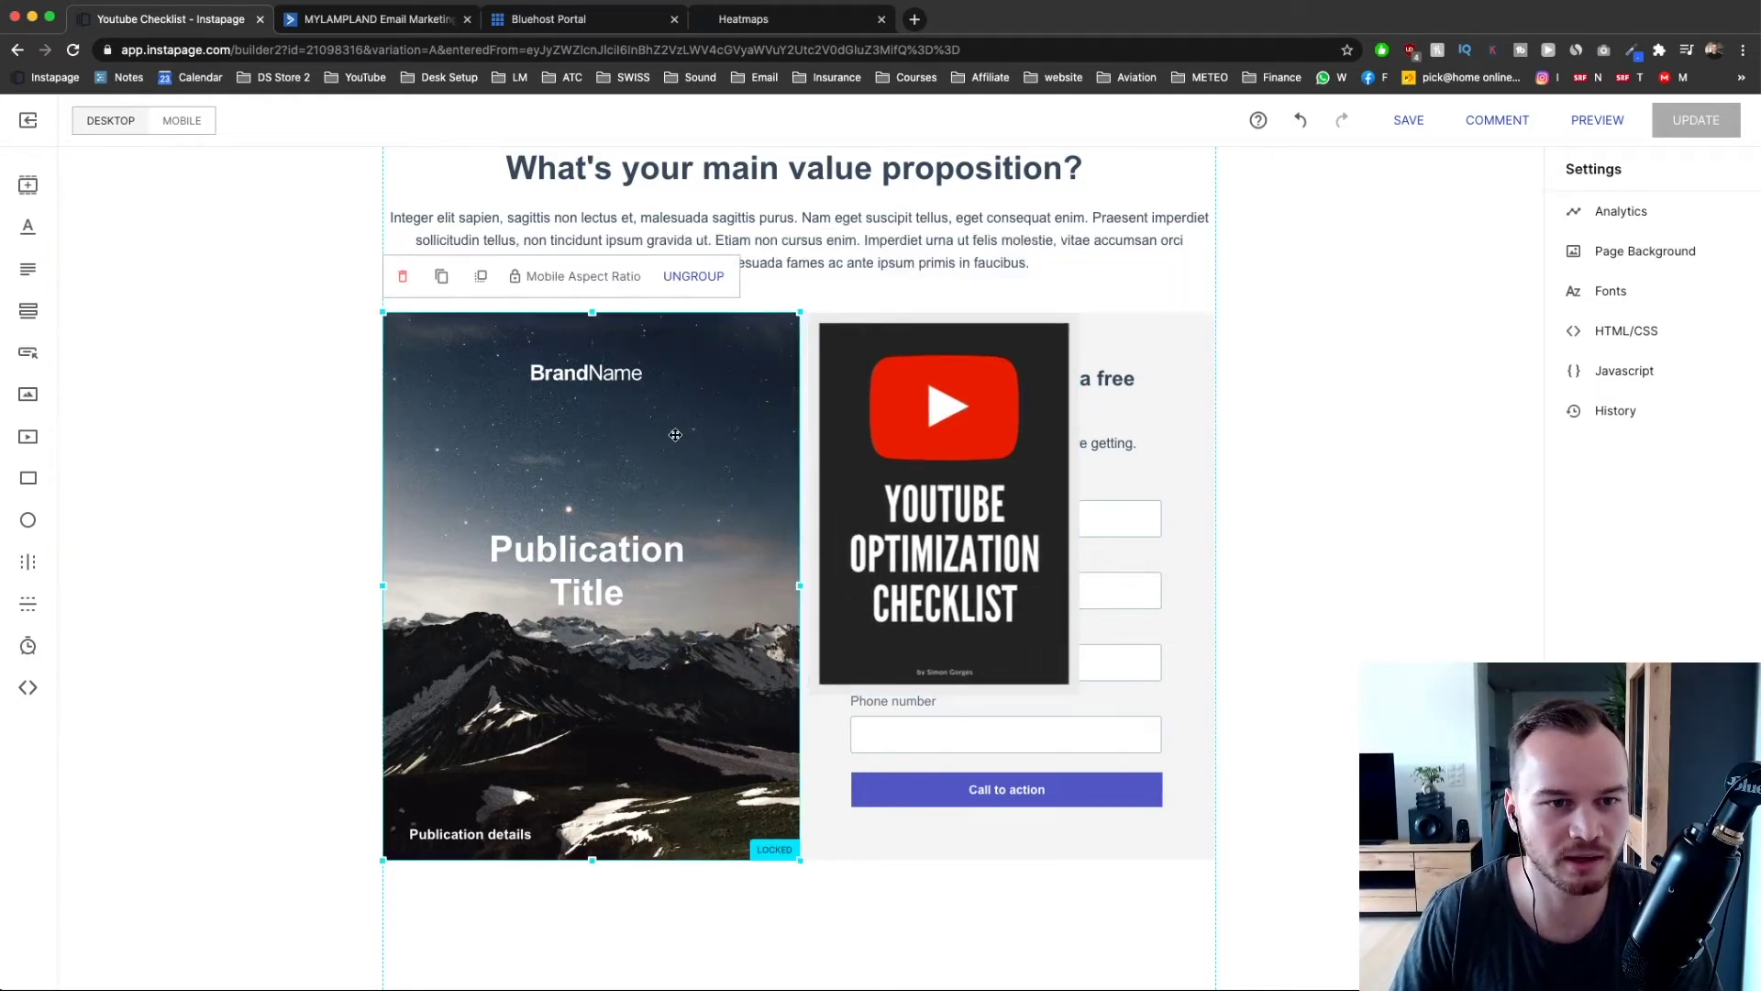
{"action": "left_click", "coordinate": [403, 277]}
{"action": "left_click_drag", "start_coordinate": [978, 443], "coordinate": [553, 443]}
{"action": "left_click_drag", "start_coordinate": [647, 690], "coordinate": [747, 834]}
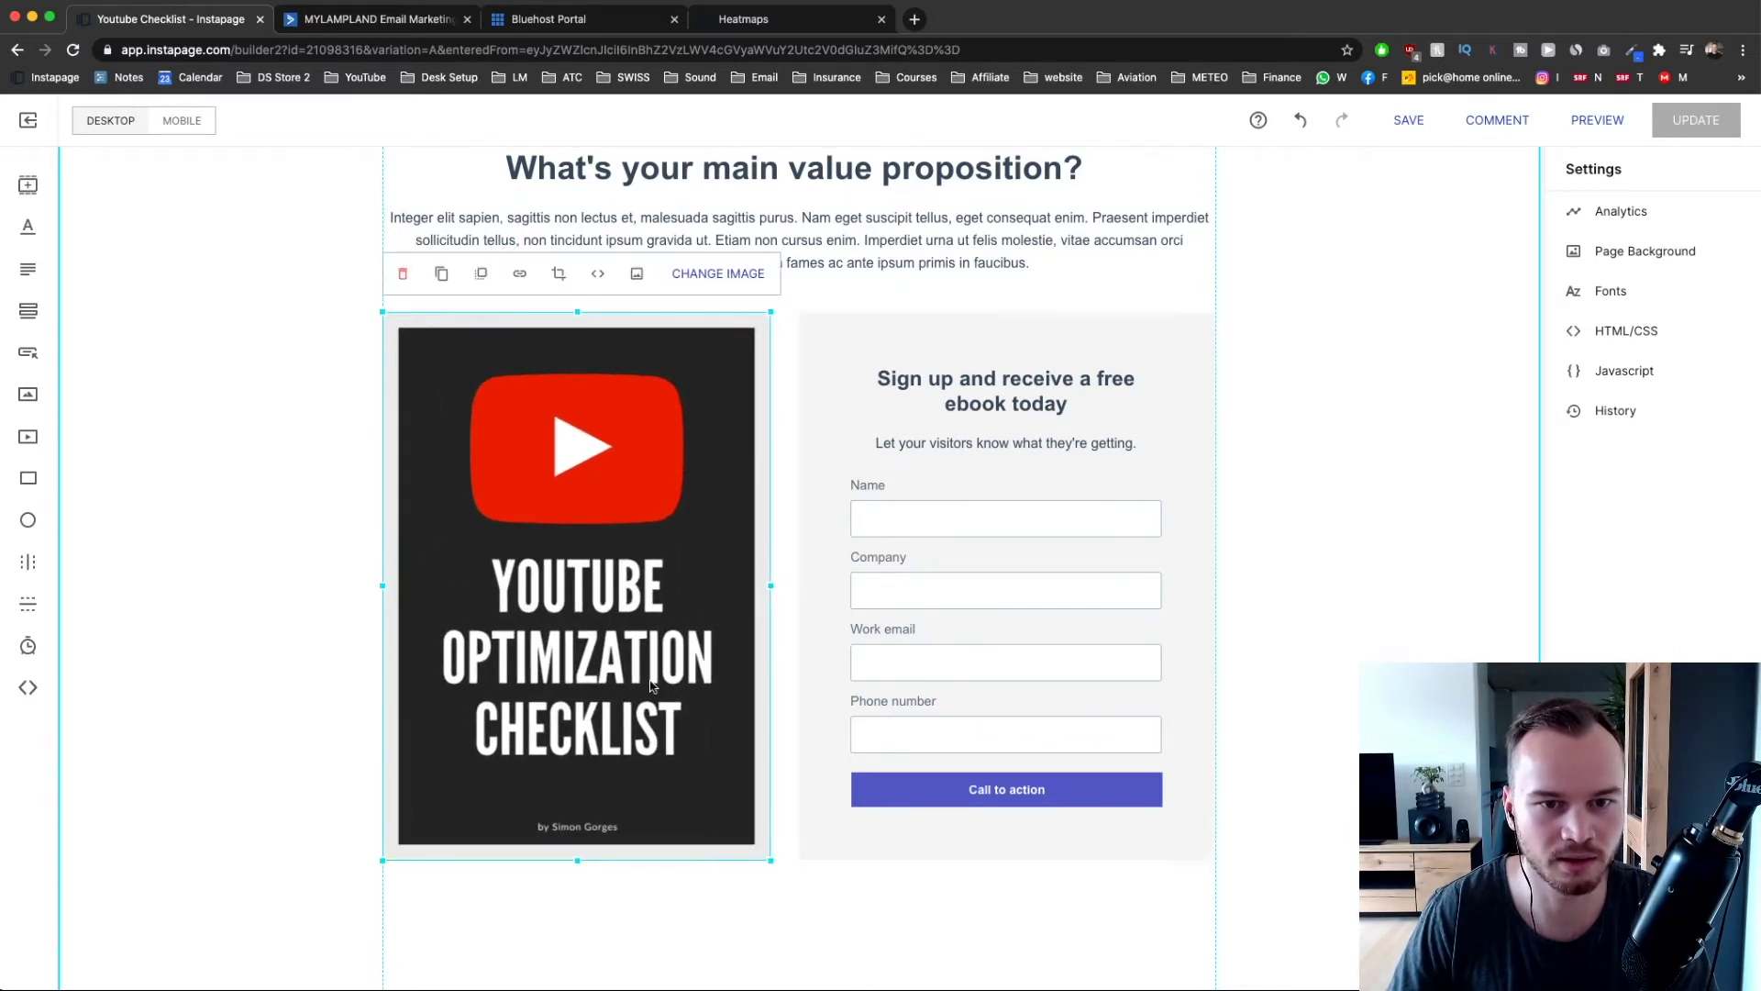
- Replace the main headline text with "FREE Youtube Optimization Checklist"
{"action": "scroll", "coordinate": [908, 504], "scroll_direction": "up", "scroll_amount": 1}
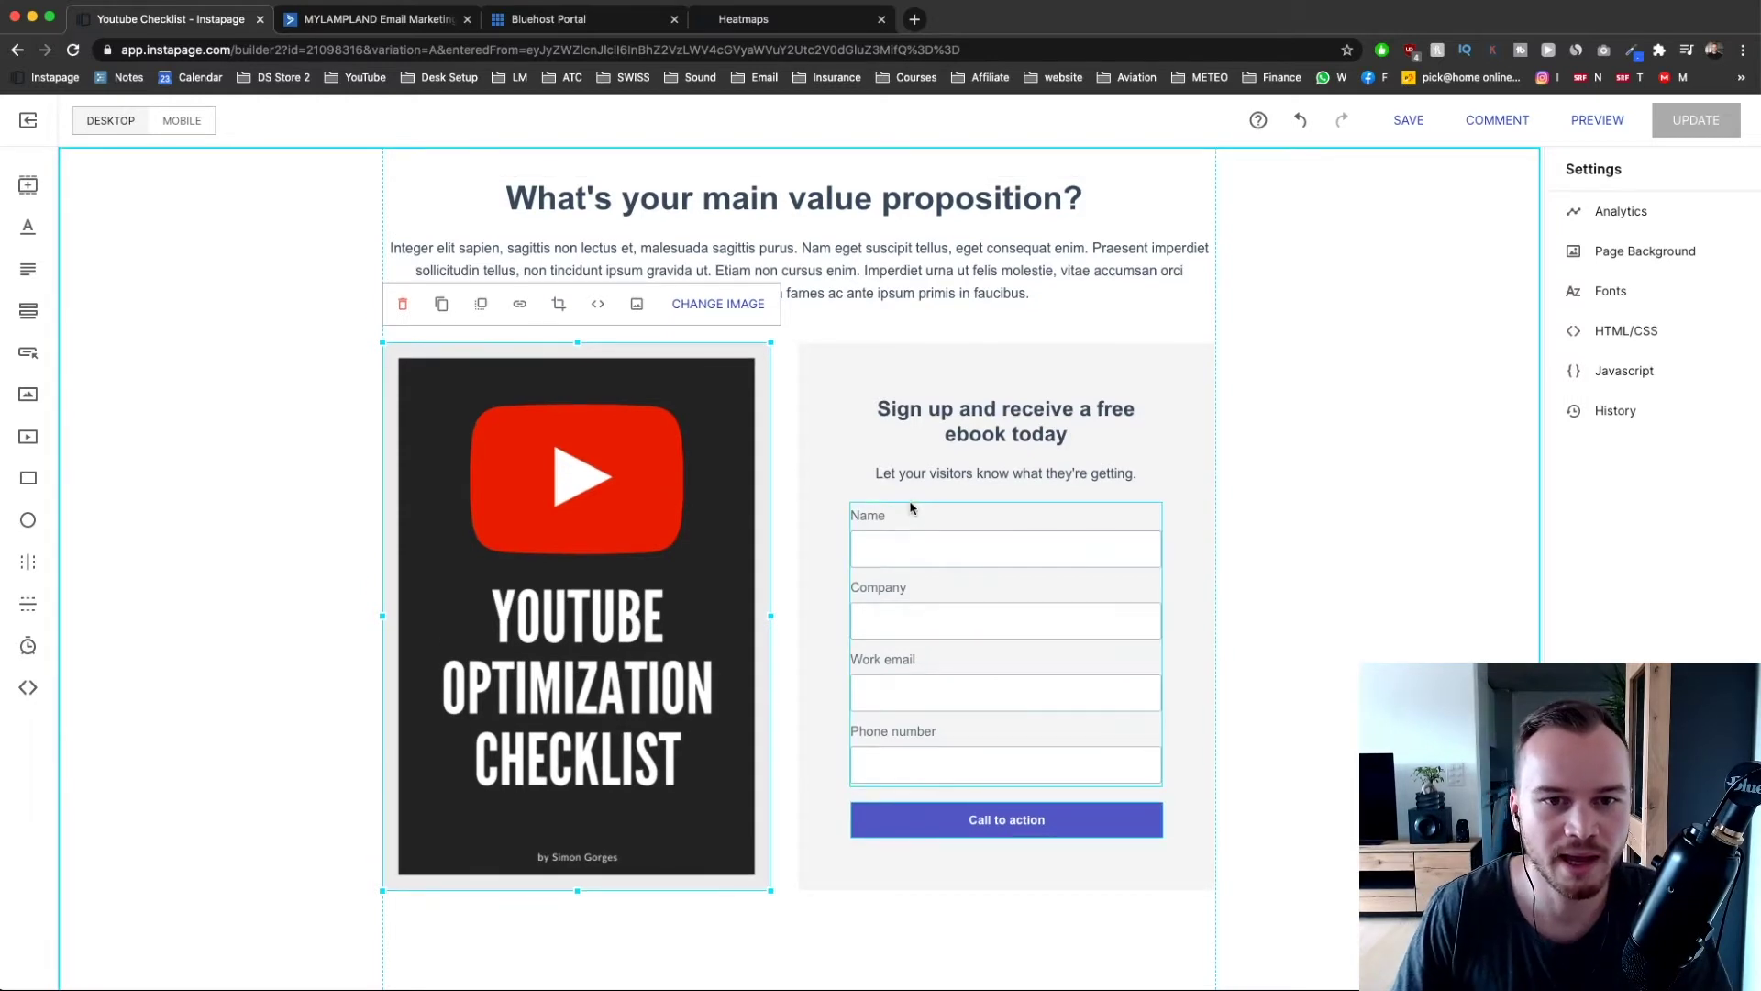
{"action": "key", "text": "super+Tab"}
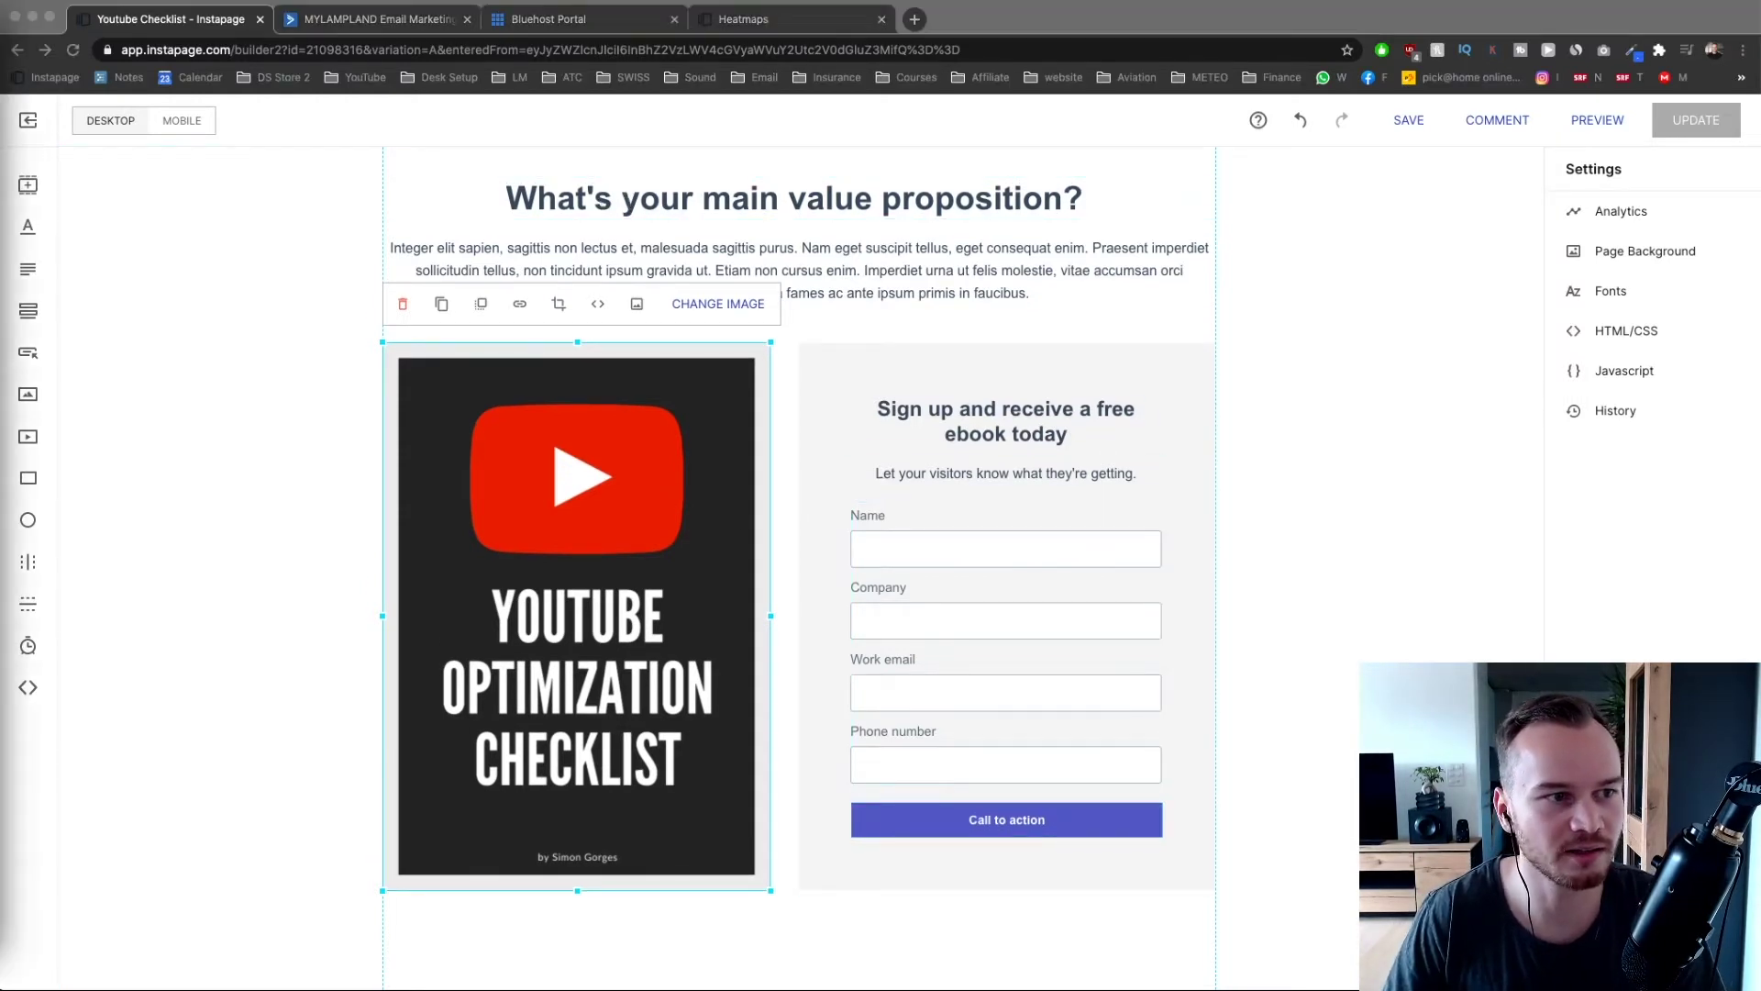
{"action": "left_click", "coordinate": [520, 193]}
{"action": "left_click", "coordinate": [520, 193]}
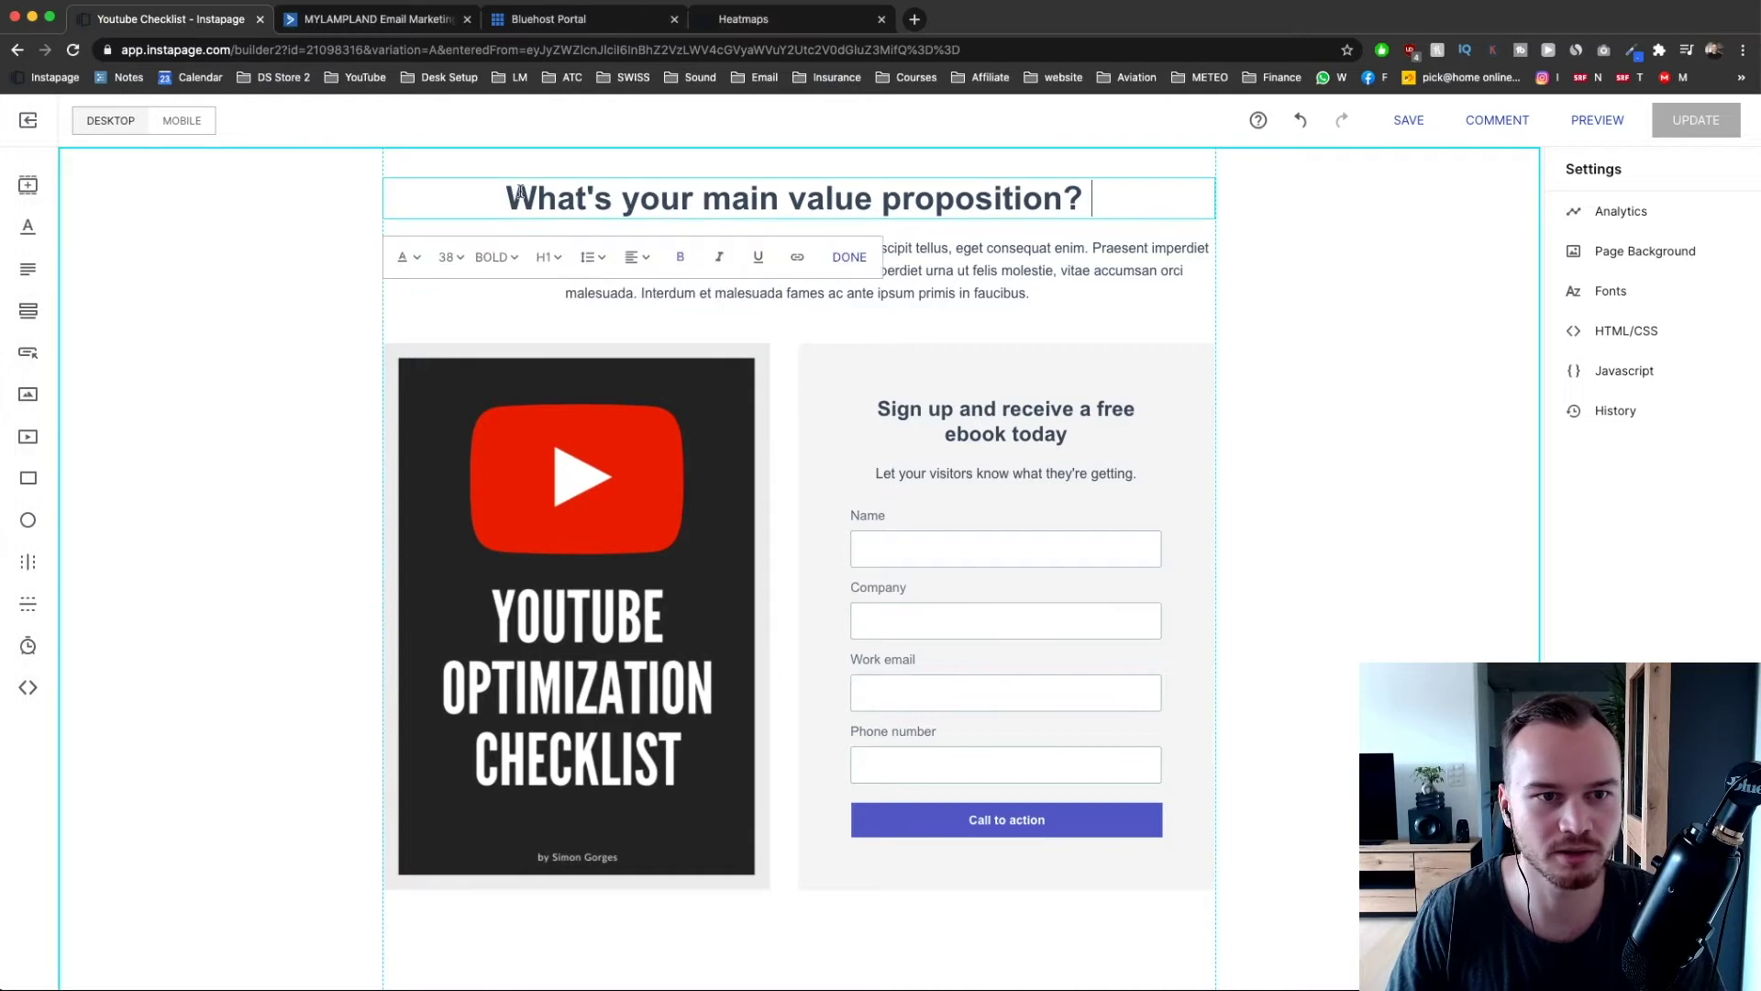
{"action": "left_click_drag", "start_coordinate": [508, 194], "coordinate": [1101, 193]}
{"action": "type", "text": "FREE Youtube Optimization Checklist"}
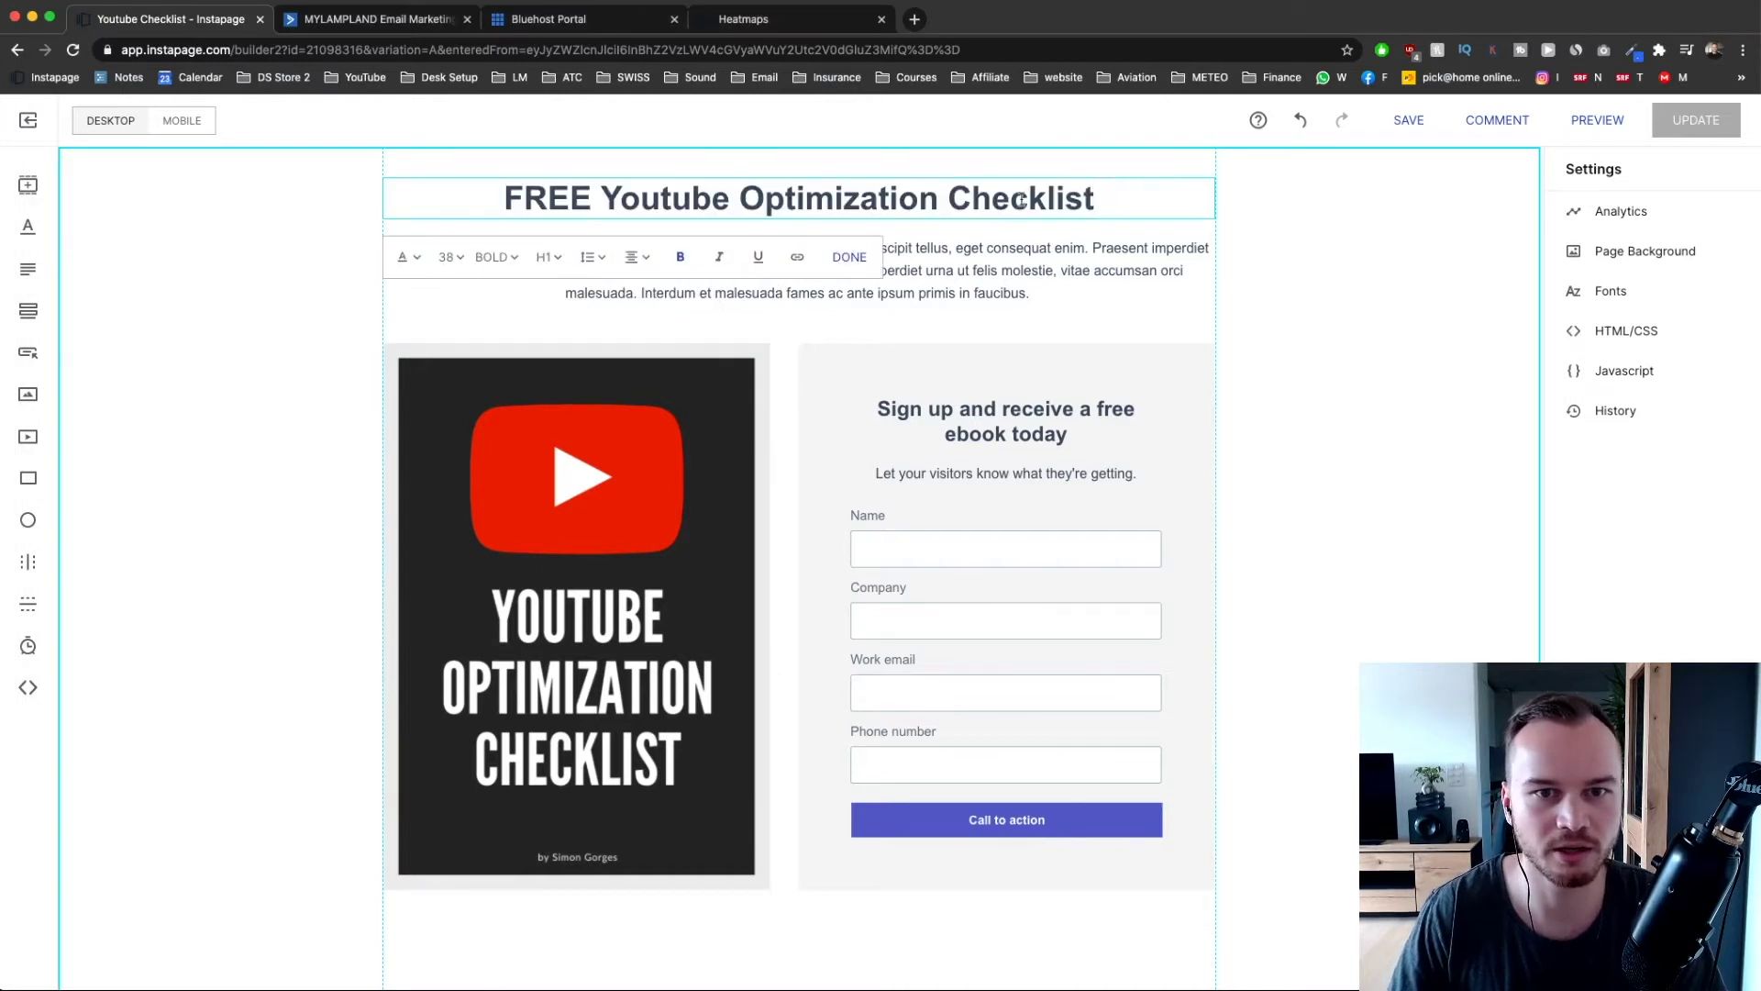
- Replace the paragraph under the headline with "Discover how to optimize your videos perfectly for the youtube search algorithm!"
{"action": "key", "text": "super+Tab"}
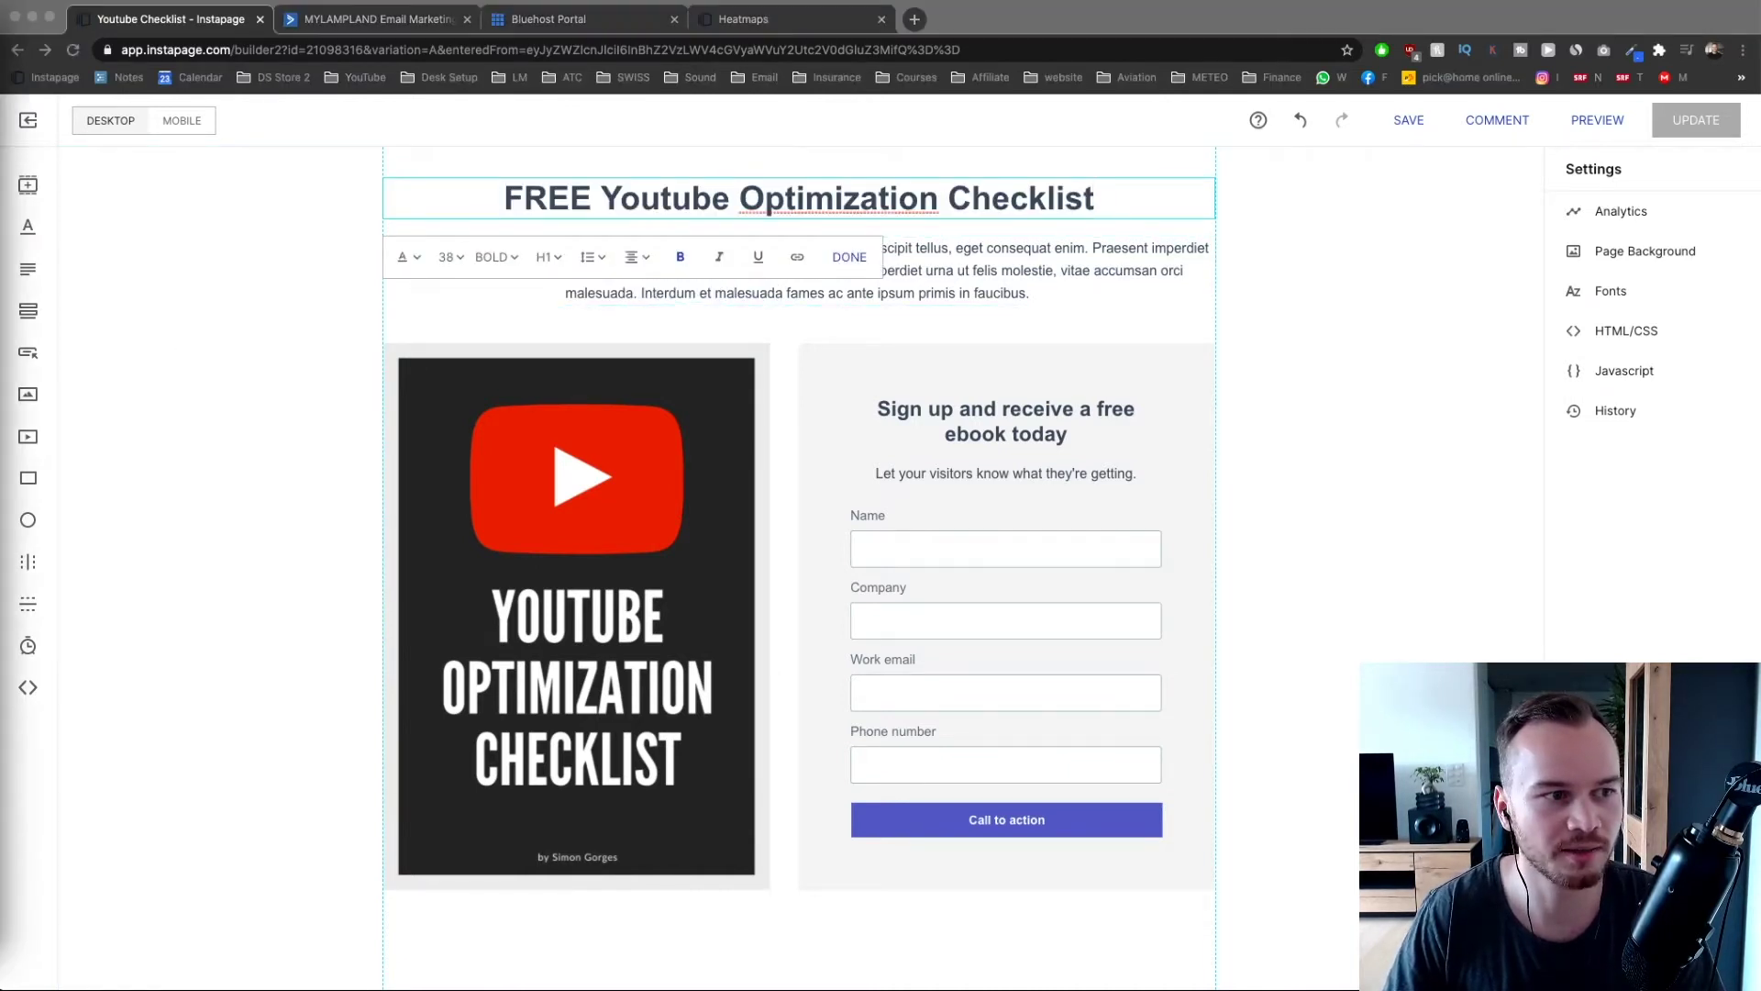
{"action": "key", "text": "super+Tab"}
{"action": "left_click", "coordinate": [1041, 295]}
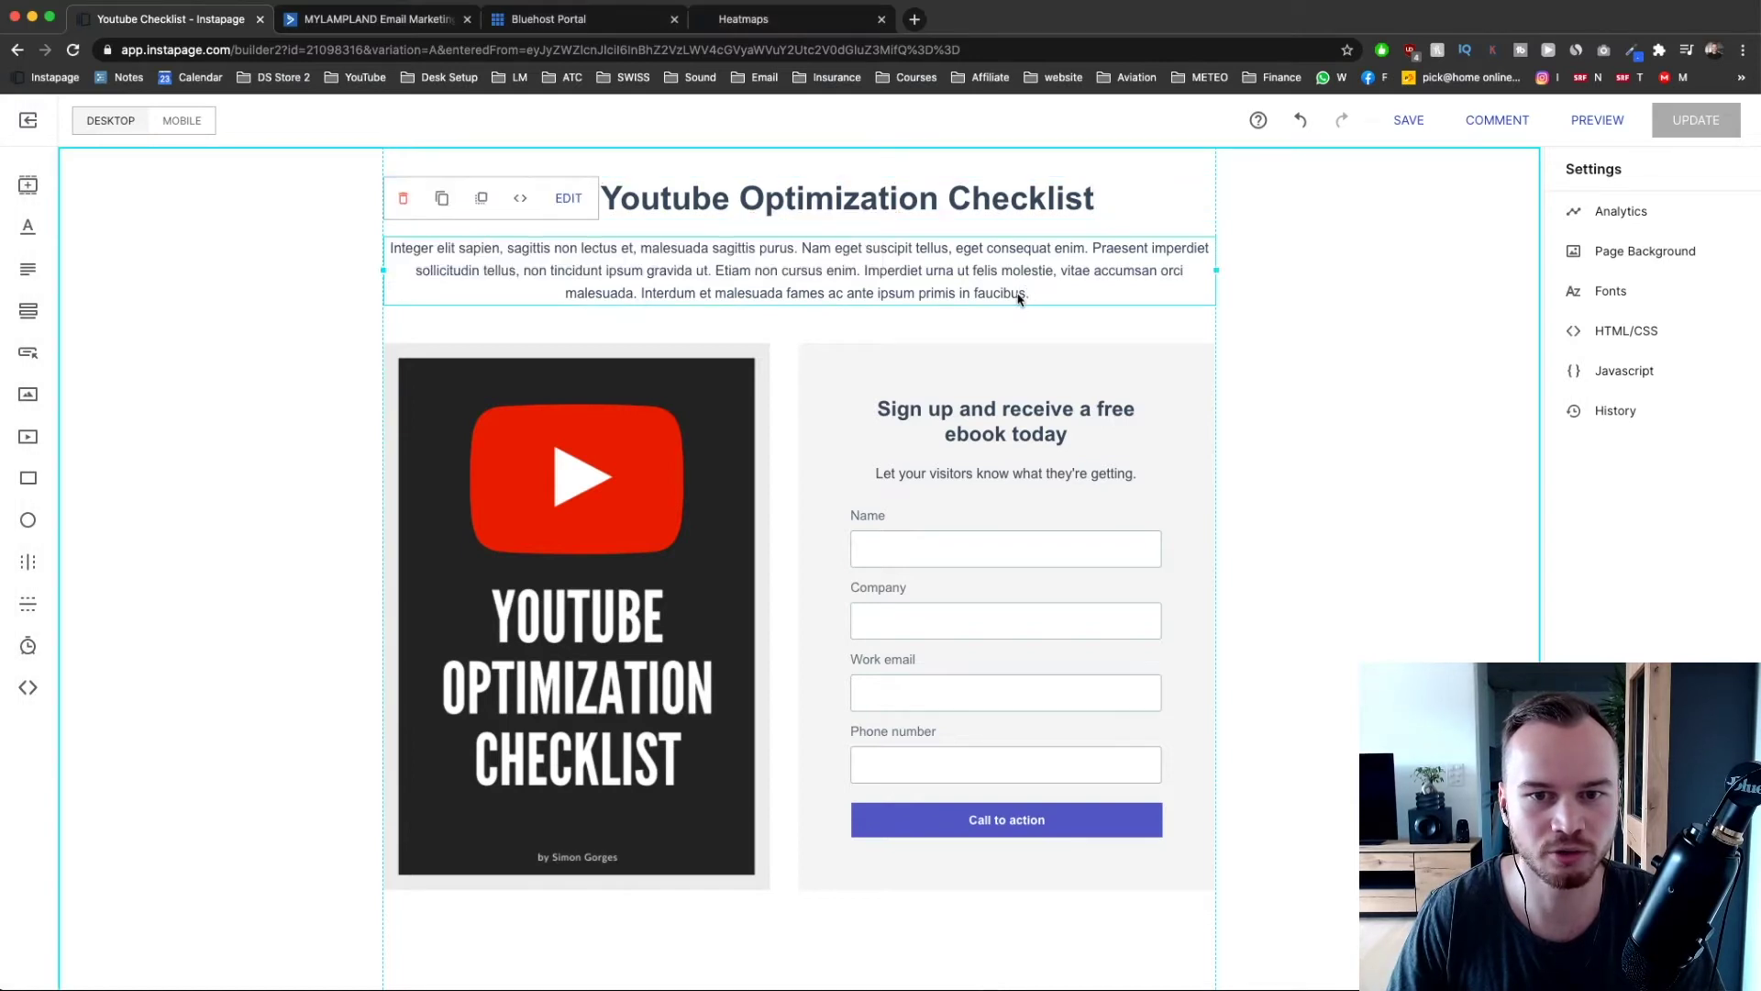
{"action": "left_click", "coordinate": [1020, 299]}
{"action": "left_click_drag", "start_coordinate": [1032, 295], "coordinate": [389, 246]}
{"action": "type", "text": "Discover how to optimize your videos perfectly for the youtube search algorithm!"}
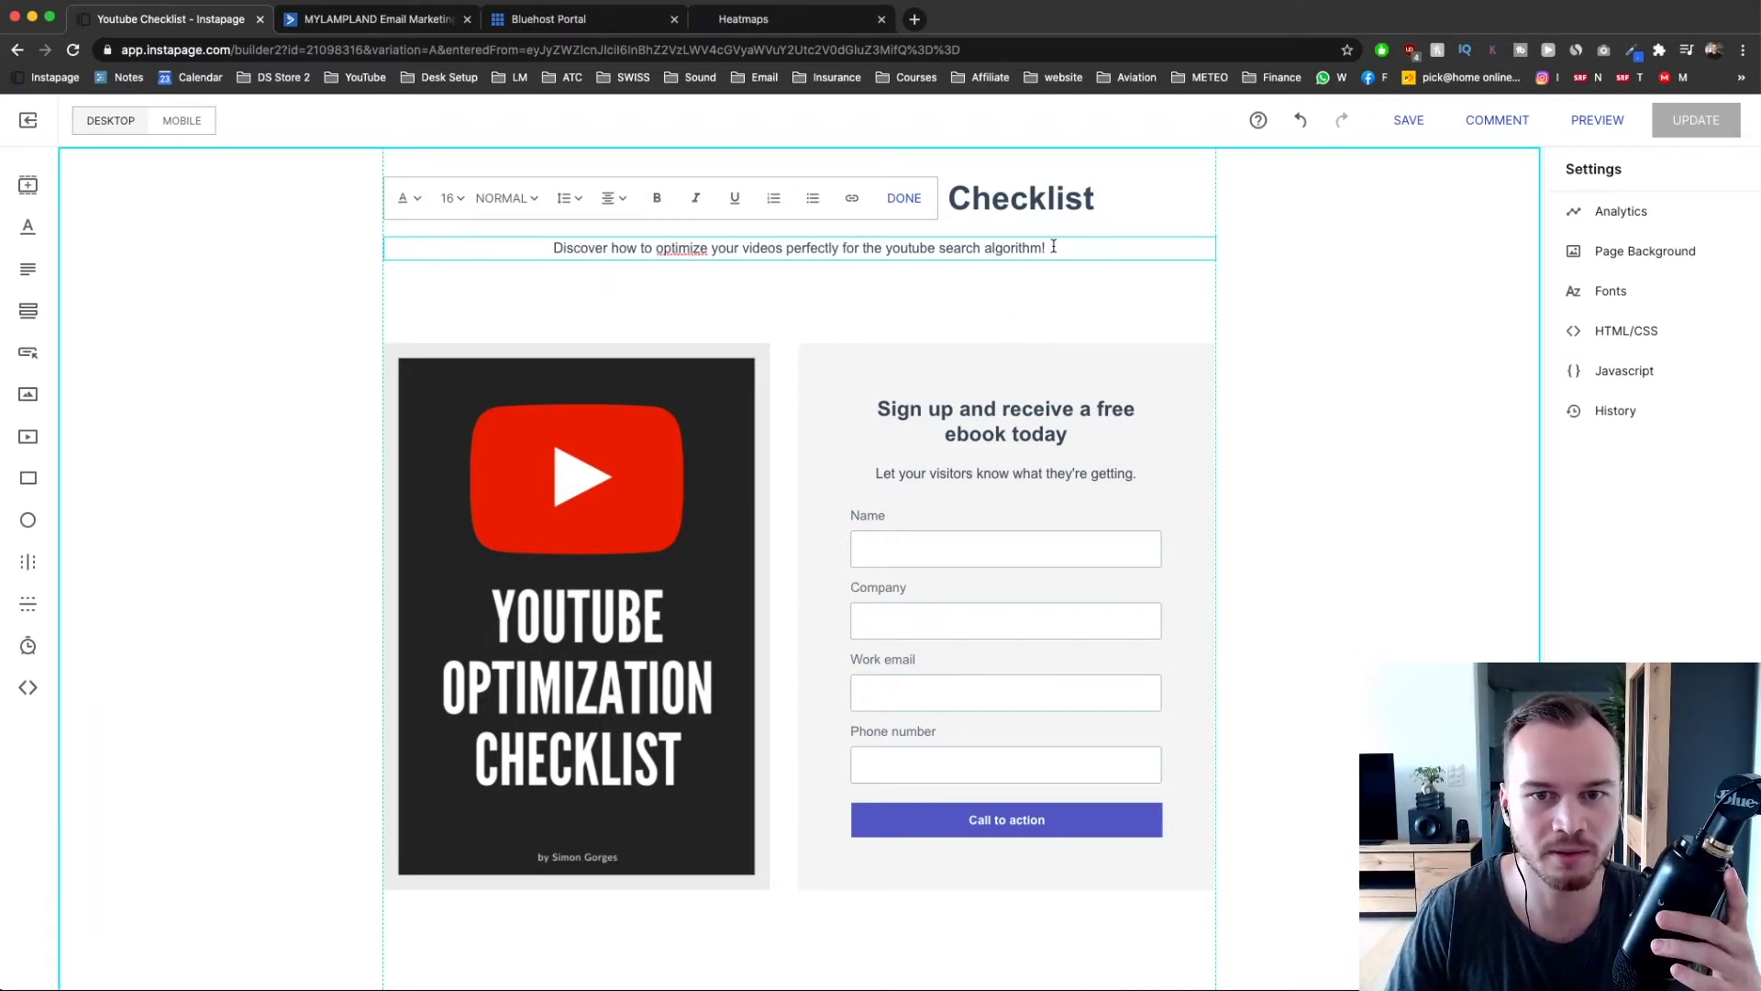
{"action": "left_click", "coordinate": [650, 314]}
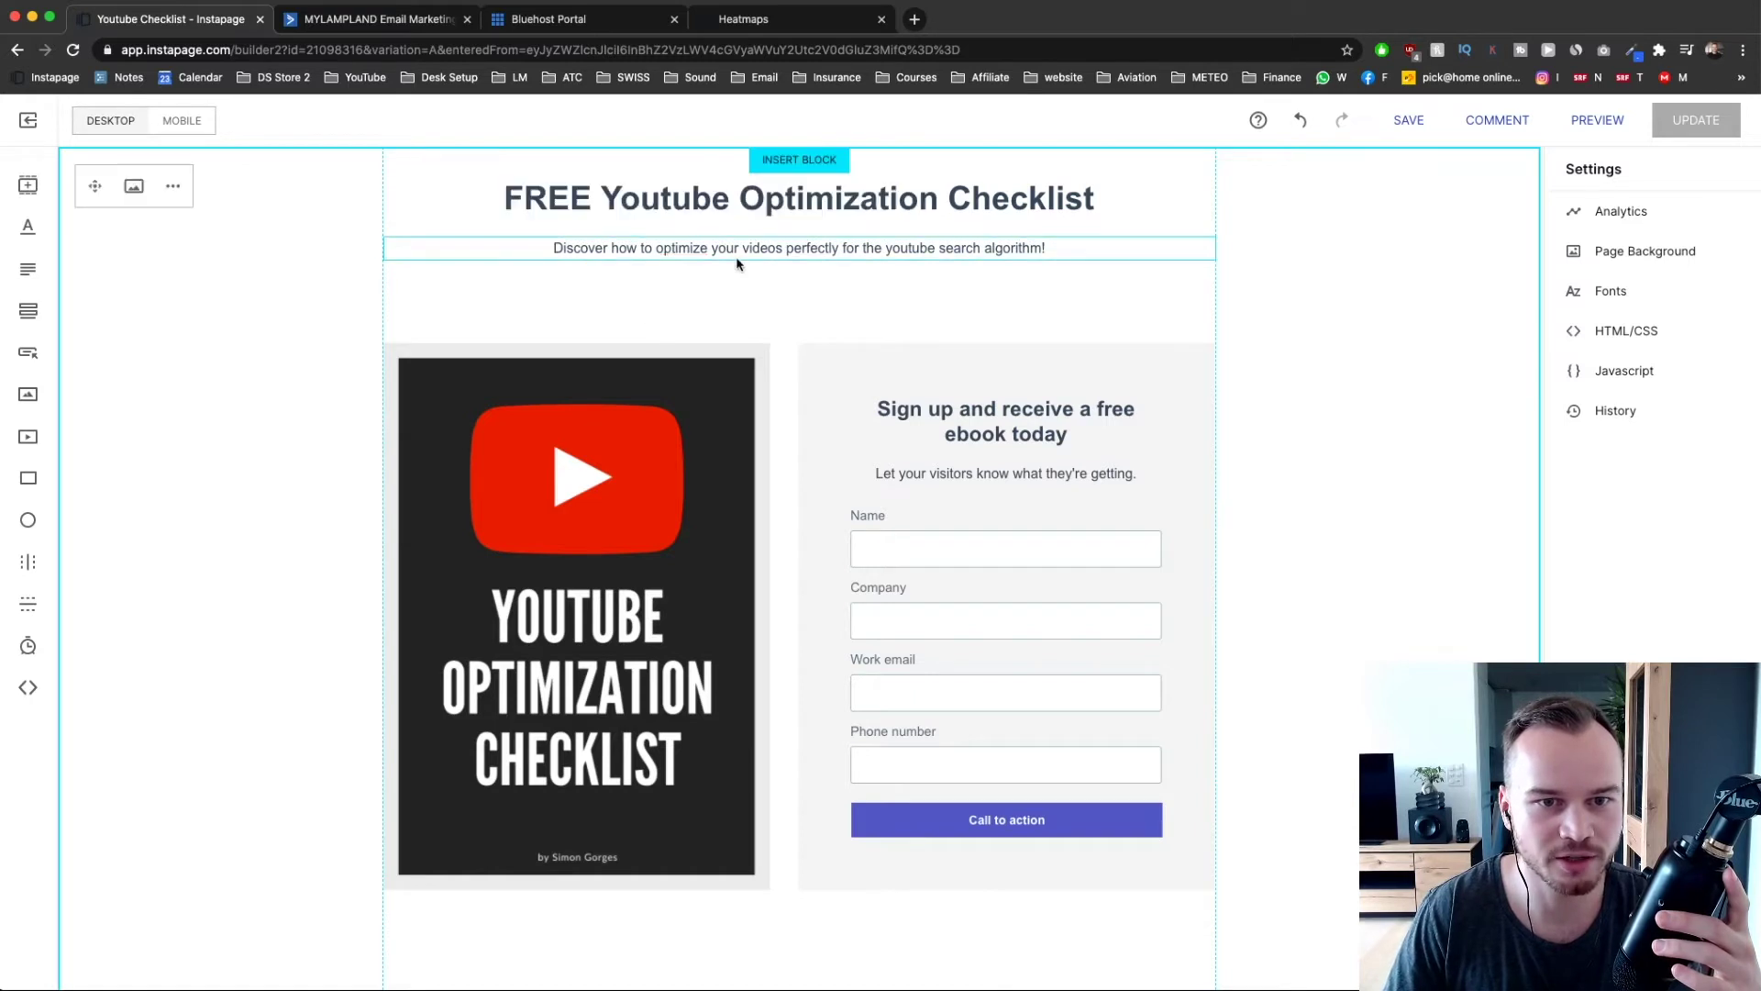
- Set the font size of the paragraph under the headline to 24
{"action": "left_click", "coordinate": [668, 244]}
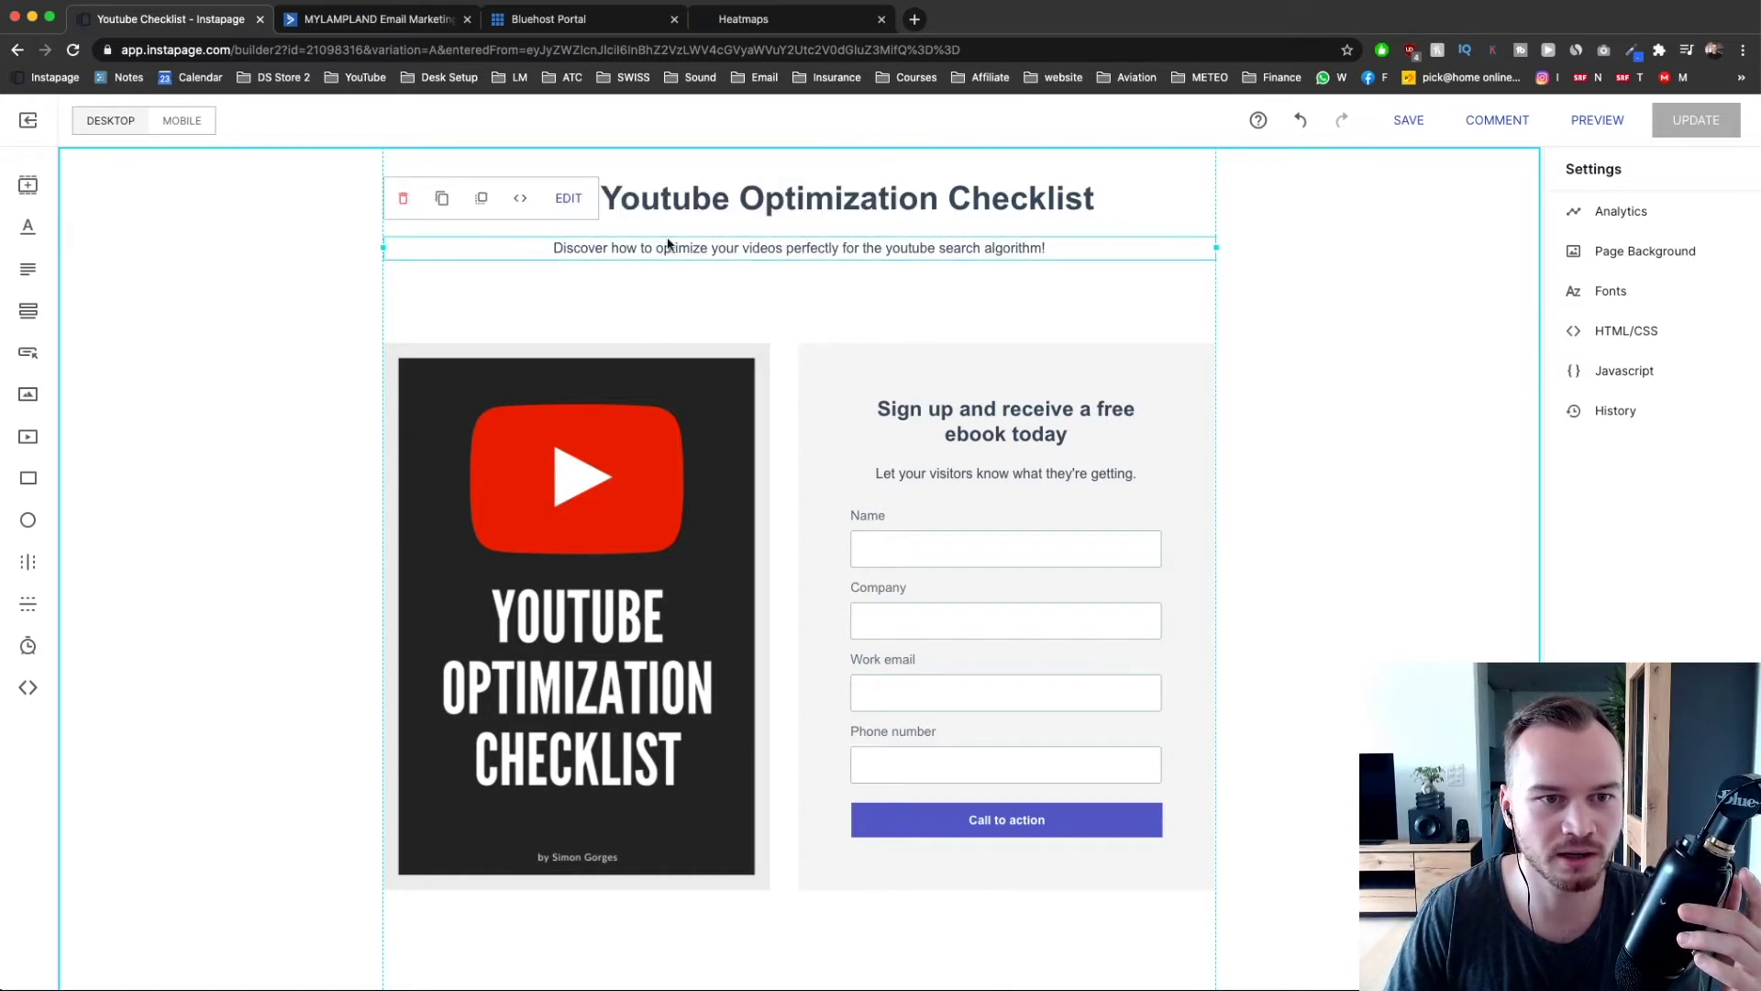
{"action": "left_click", "coordinate": [568, 199]}
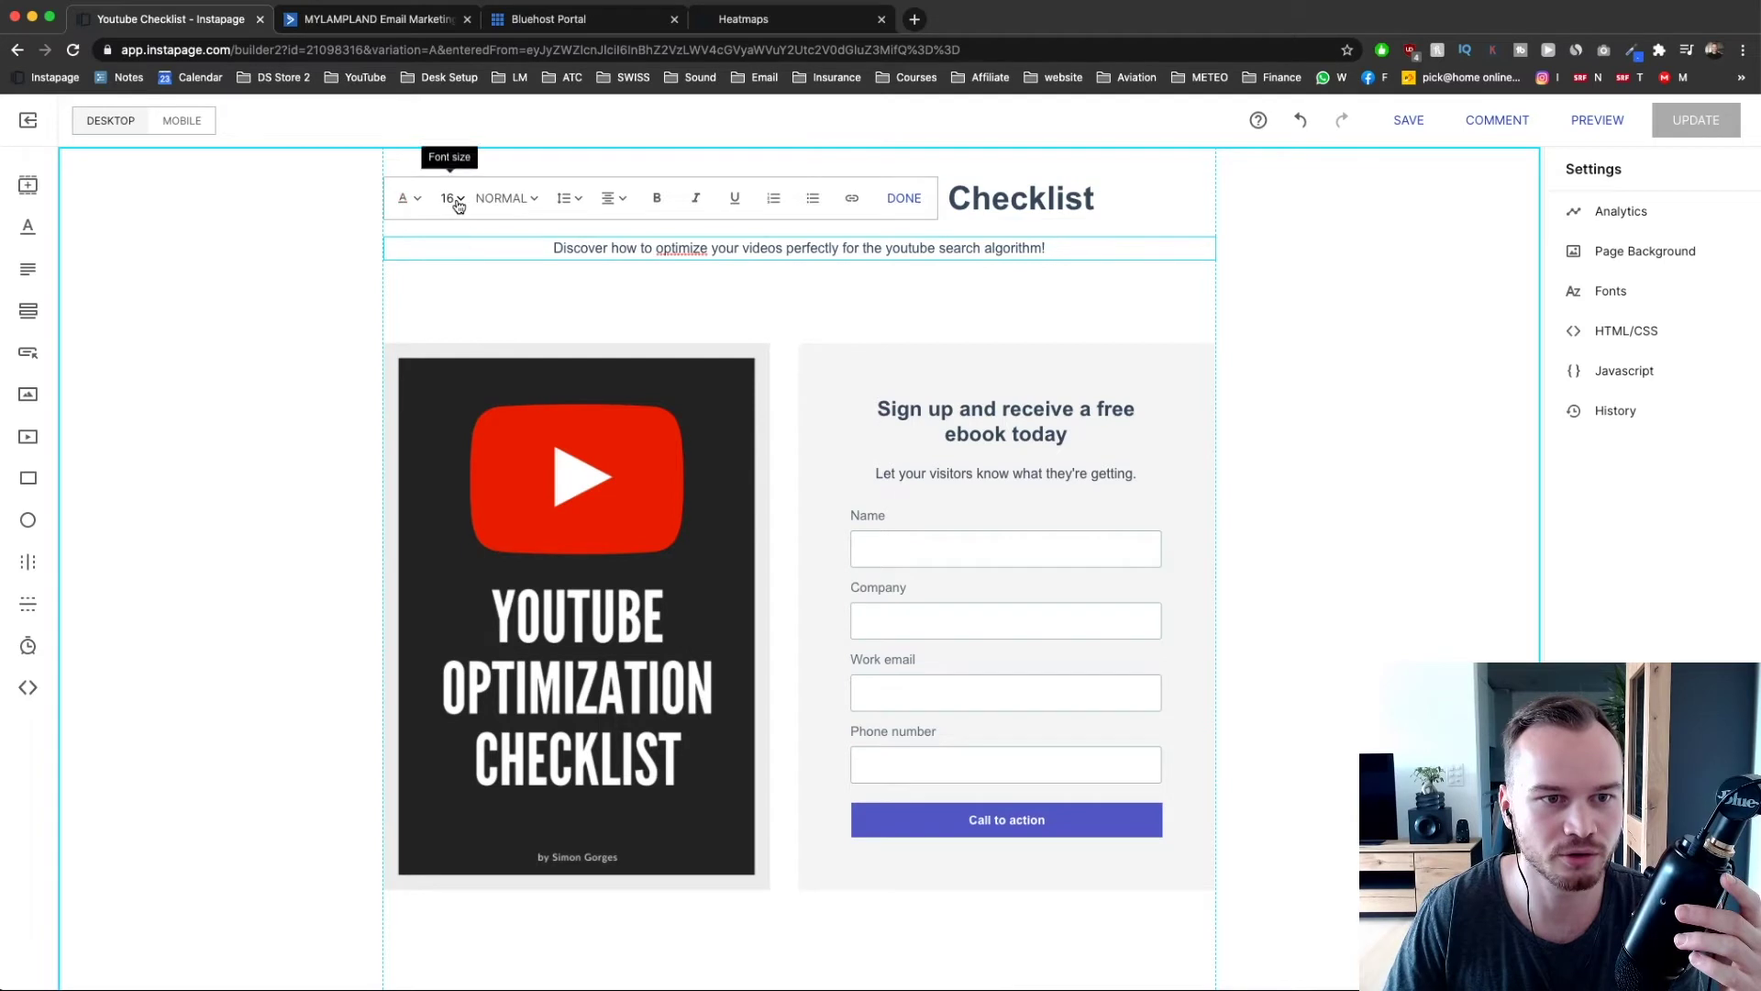
{"action": "left_click", "coordinate": [454, 199]}
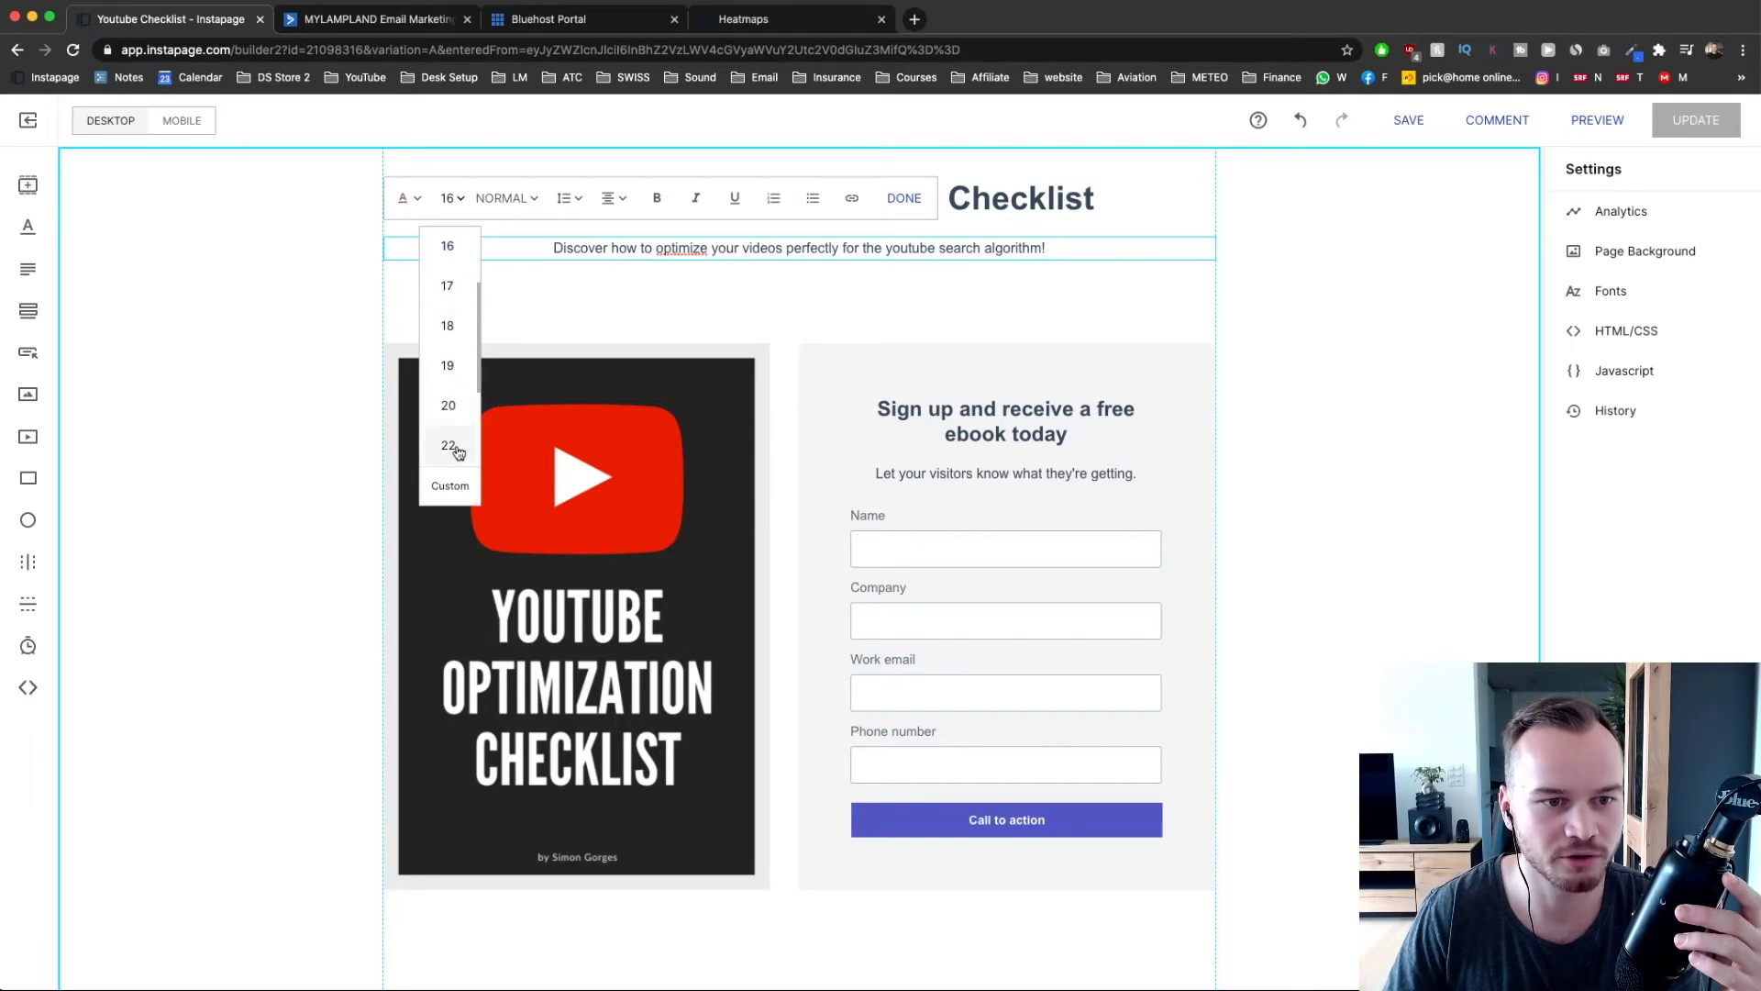
{"action": "scroll", "coordinate": [463, 459], "scroll_direction": "down", "scroll_amount": 1}
{"action": "left_click", "coordinate": [457, 450]}
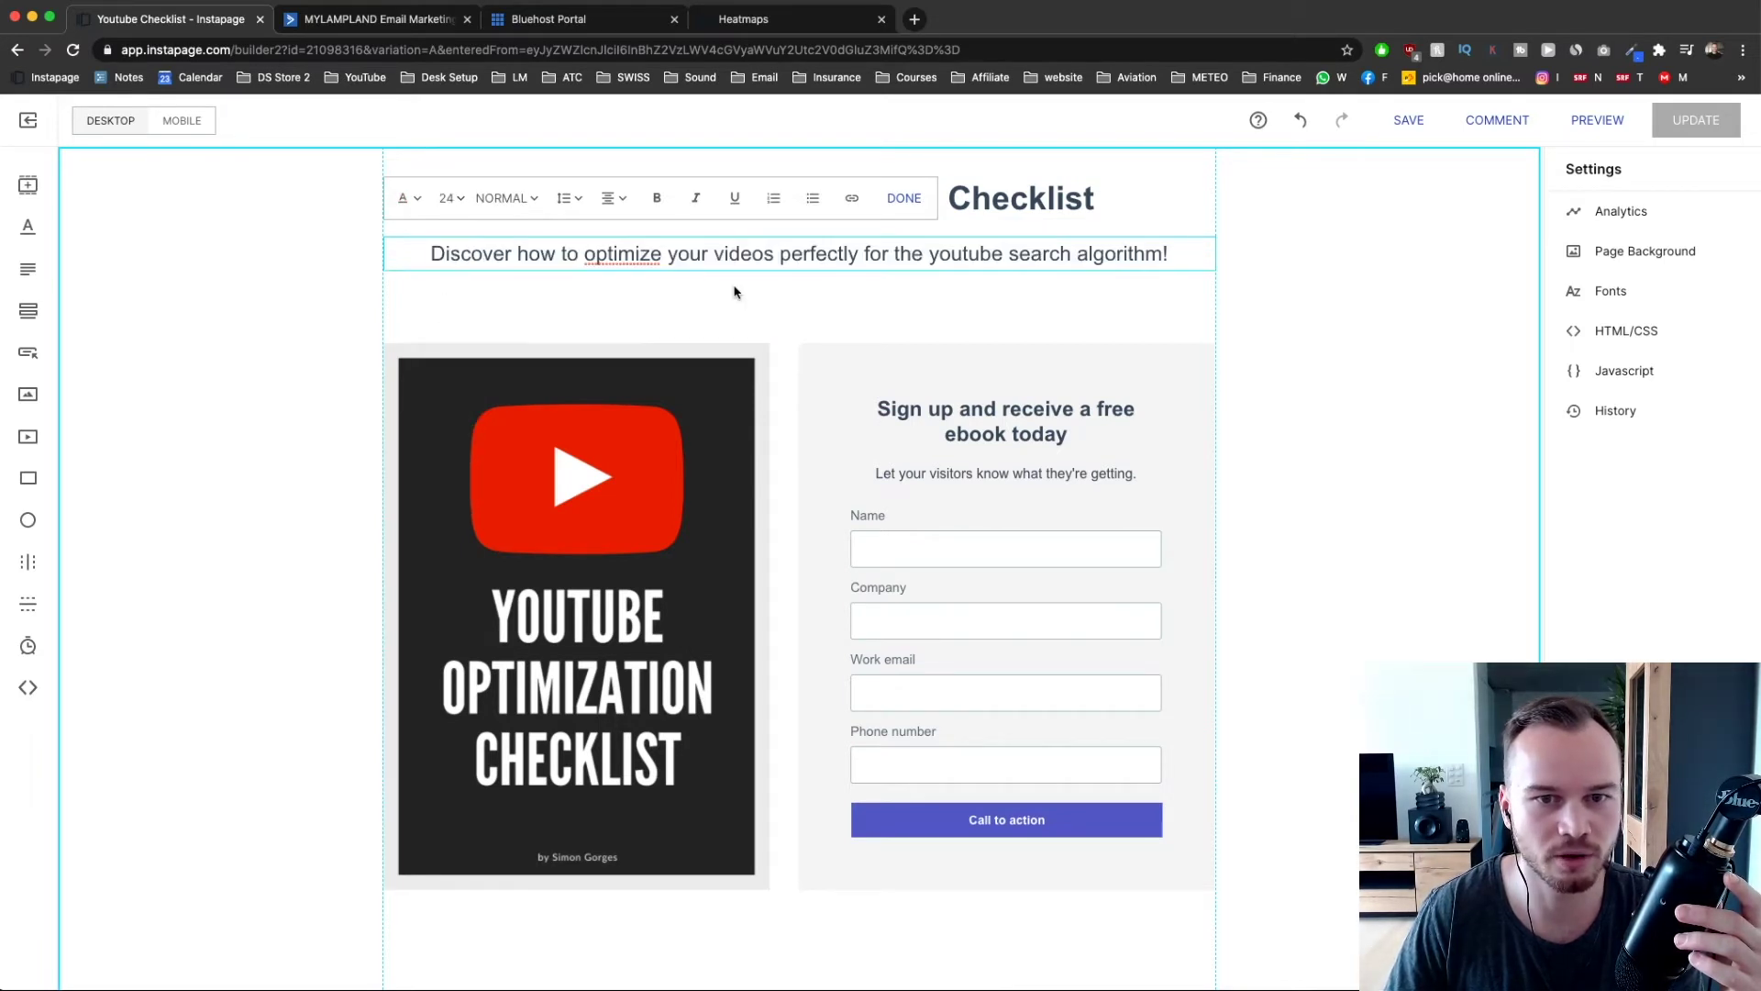
{"action": "left_click", "coordinate": [736, 292]}
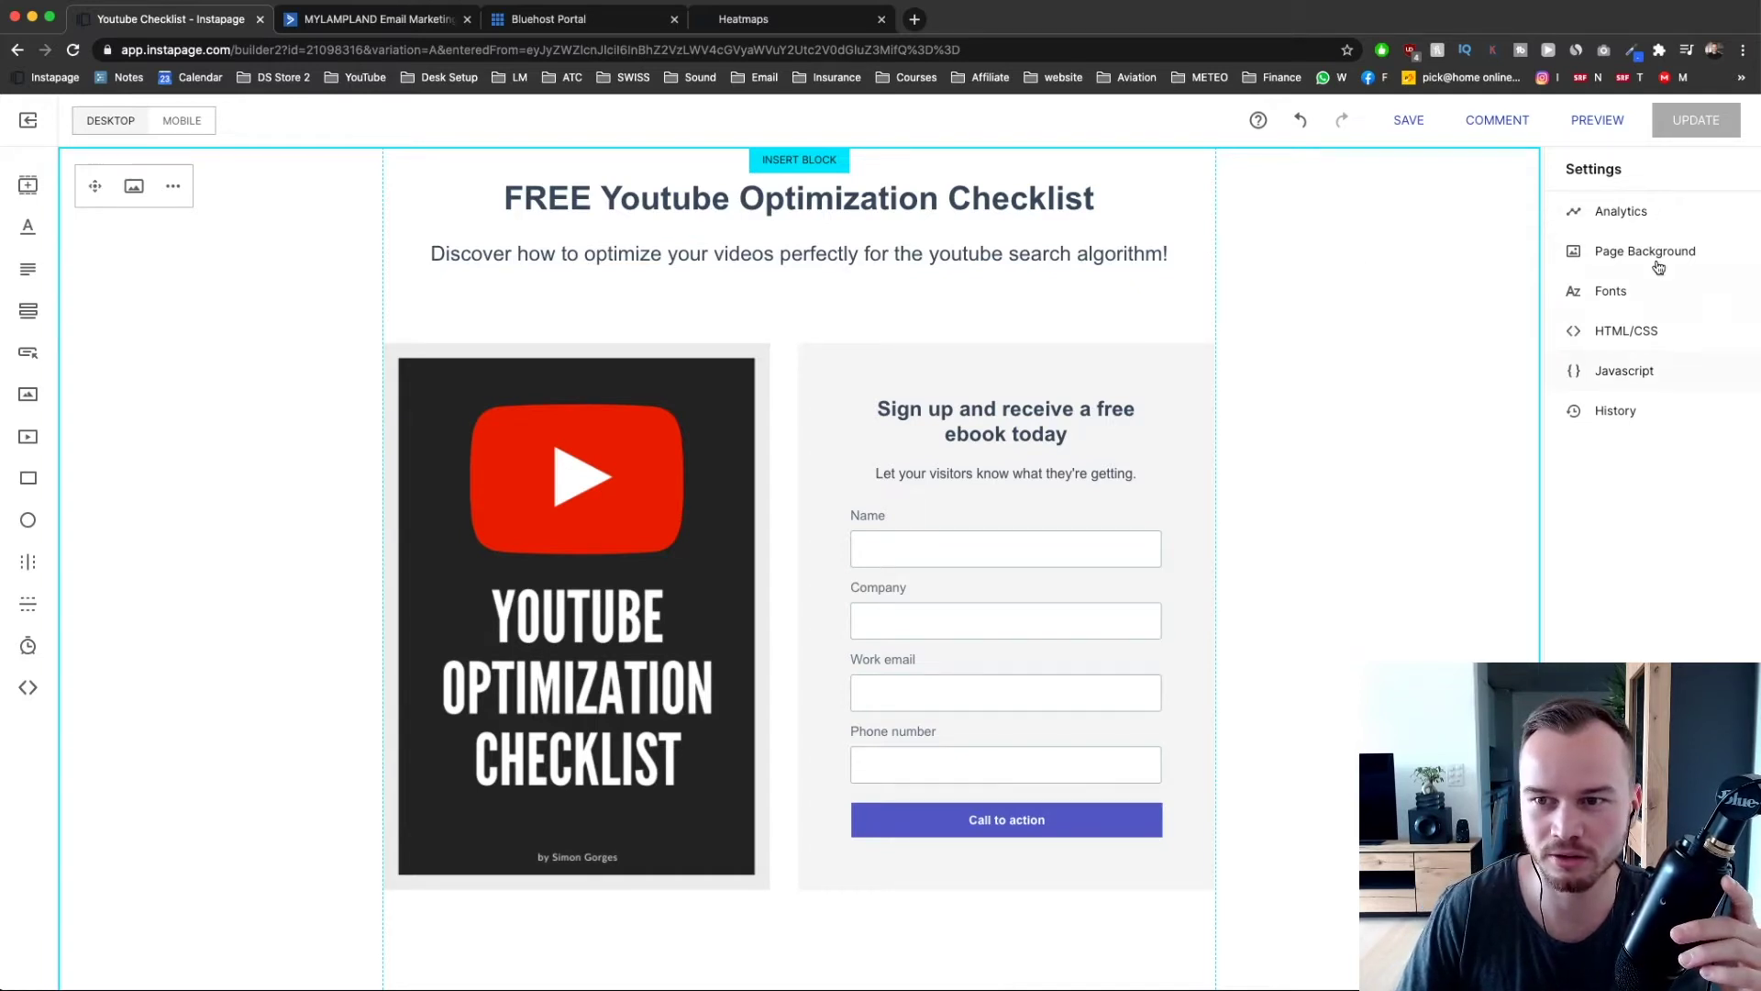
- Set the page's headline font family to Arial Black
{"action": "left_click", "coordinate": [1613, 298]}
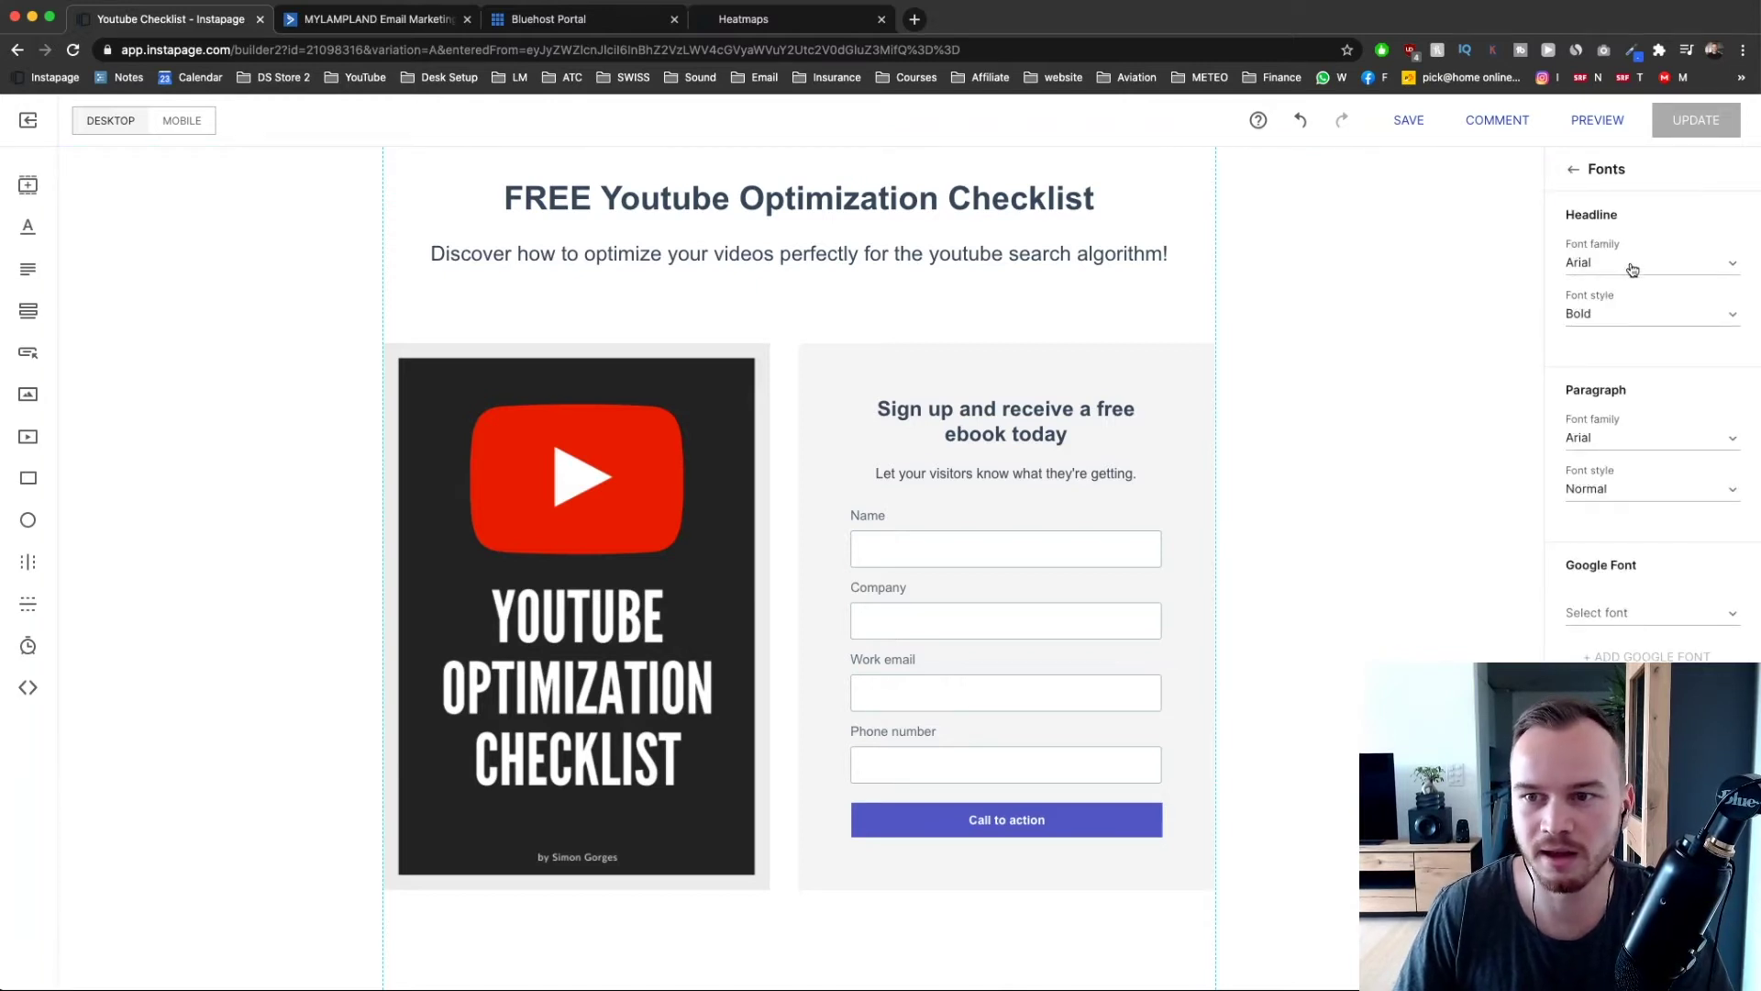
{"action": "left_click", "coordinate": [1626, 265]}
{"action": "left_click", "coordinate": [1612, 336]}
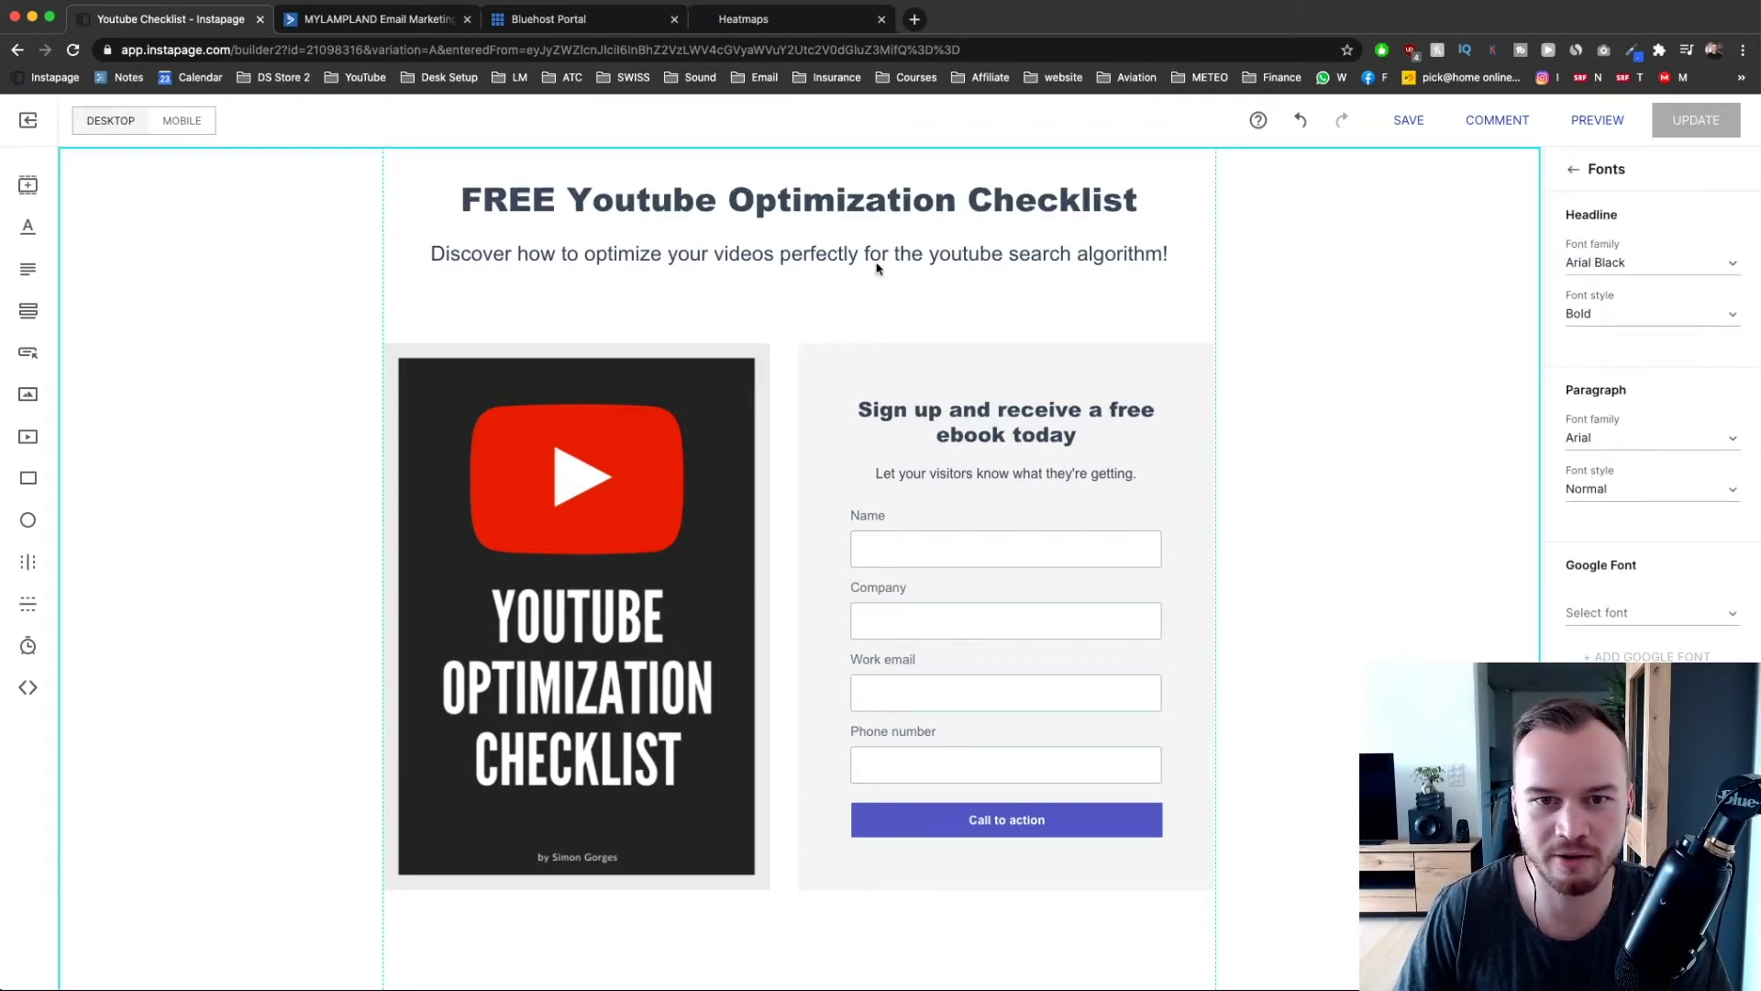
- Set the page's paragraph font family to Lato
{"action": "left_click", "coordinate": [1617, 446]}
{"action": "scroll", "coordinate": [1626, 602], "scroll_direction": "down", "scroll_amount": 5}
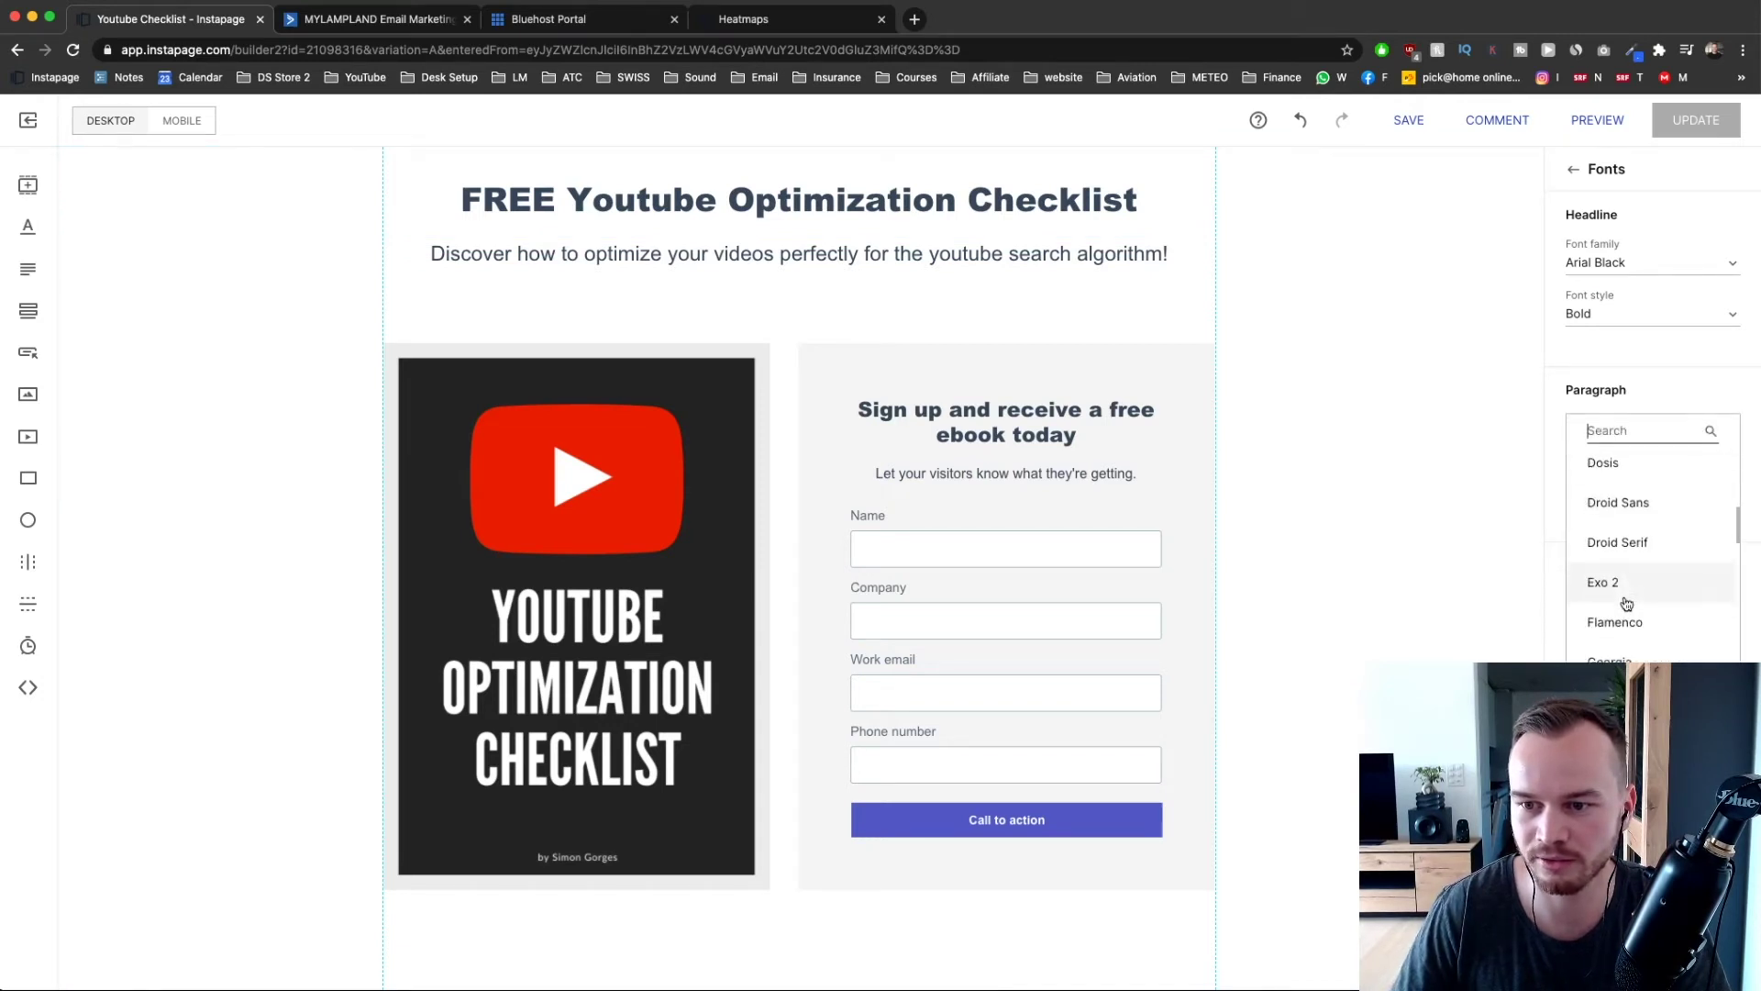
{"action": "scroll", "coordinate": [1632, 633], "scroll_direction": "down", "scroll_amount": 1}
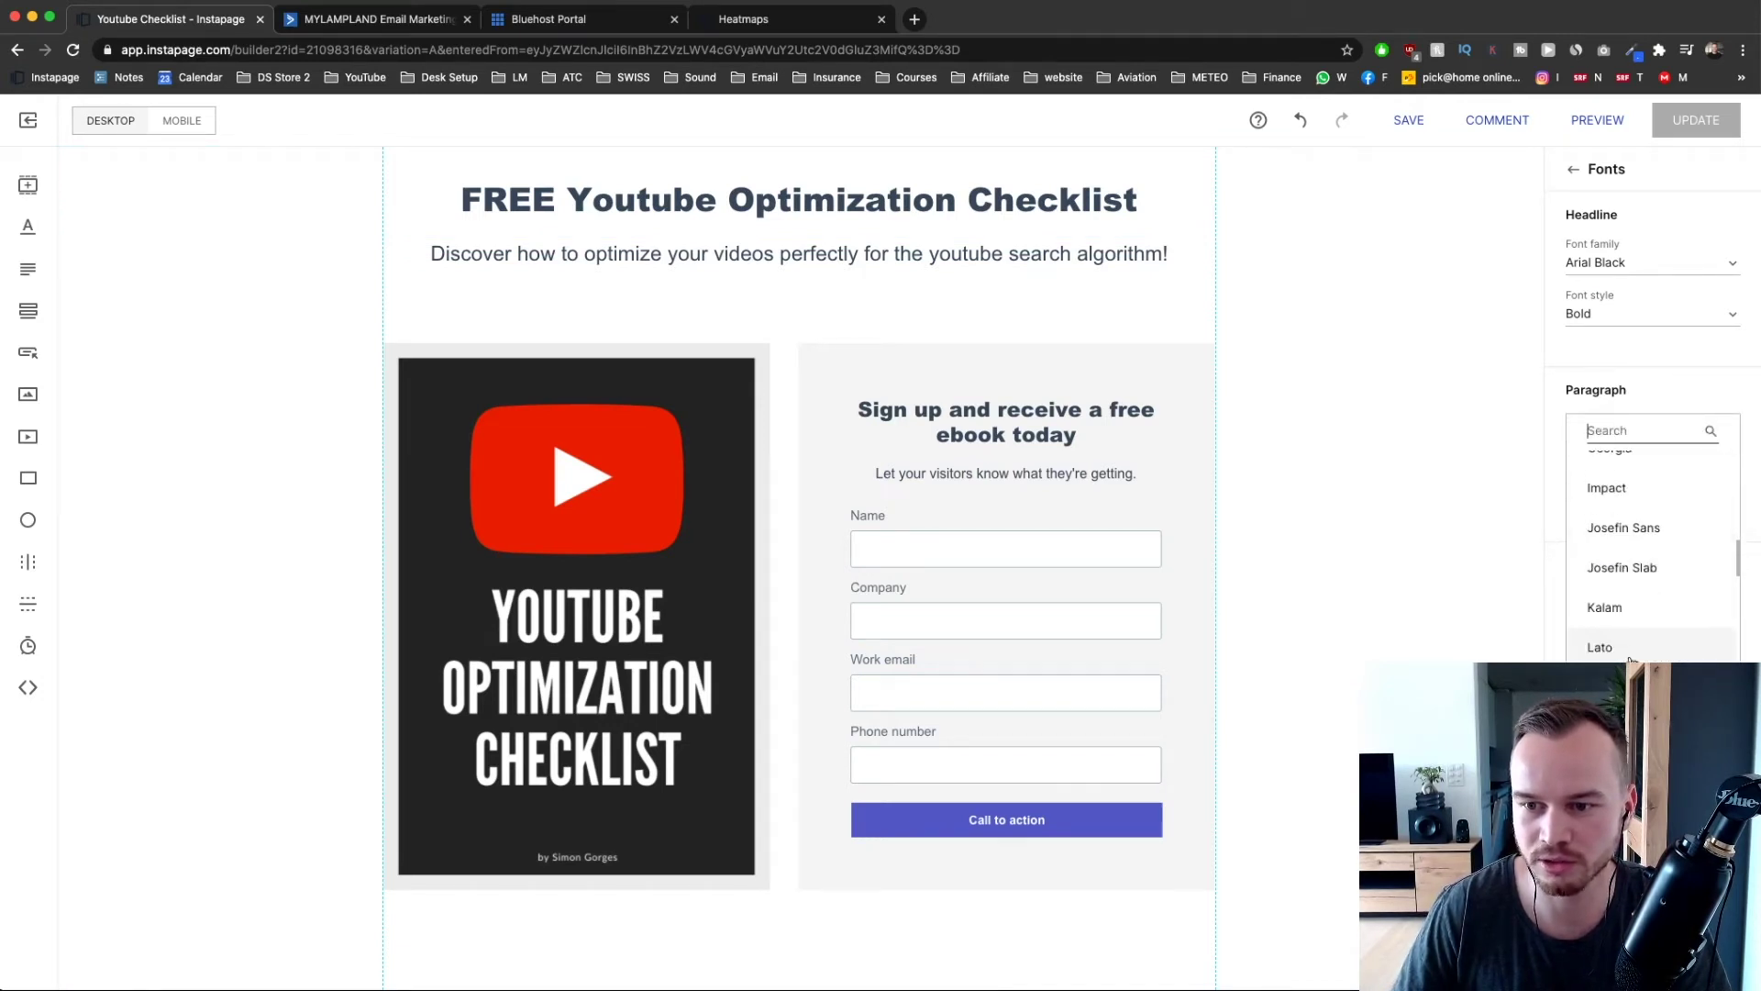
{"action": "left_click", "coordinate": [1605, 646]}
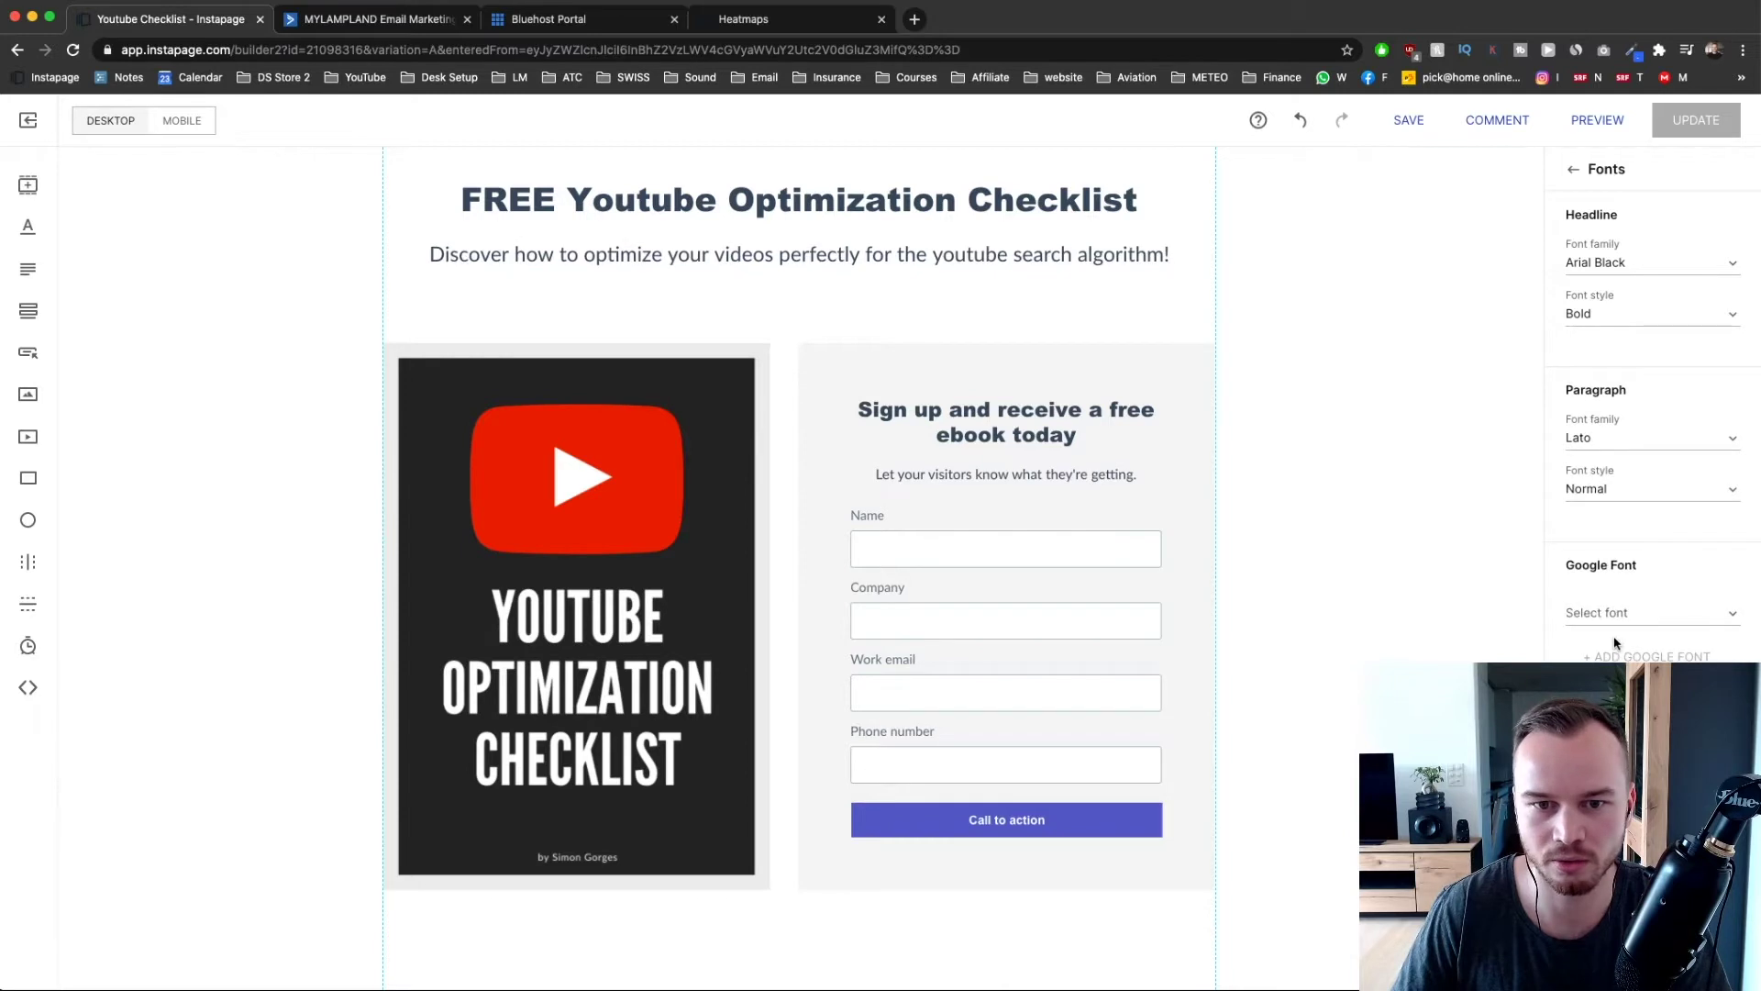
{"action": "left_click", "coordinate": [1302, 348]}
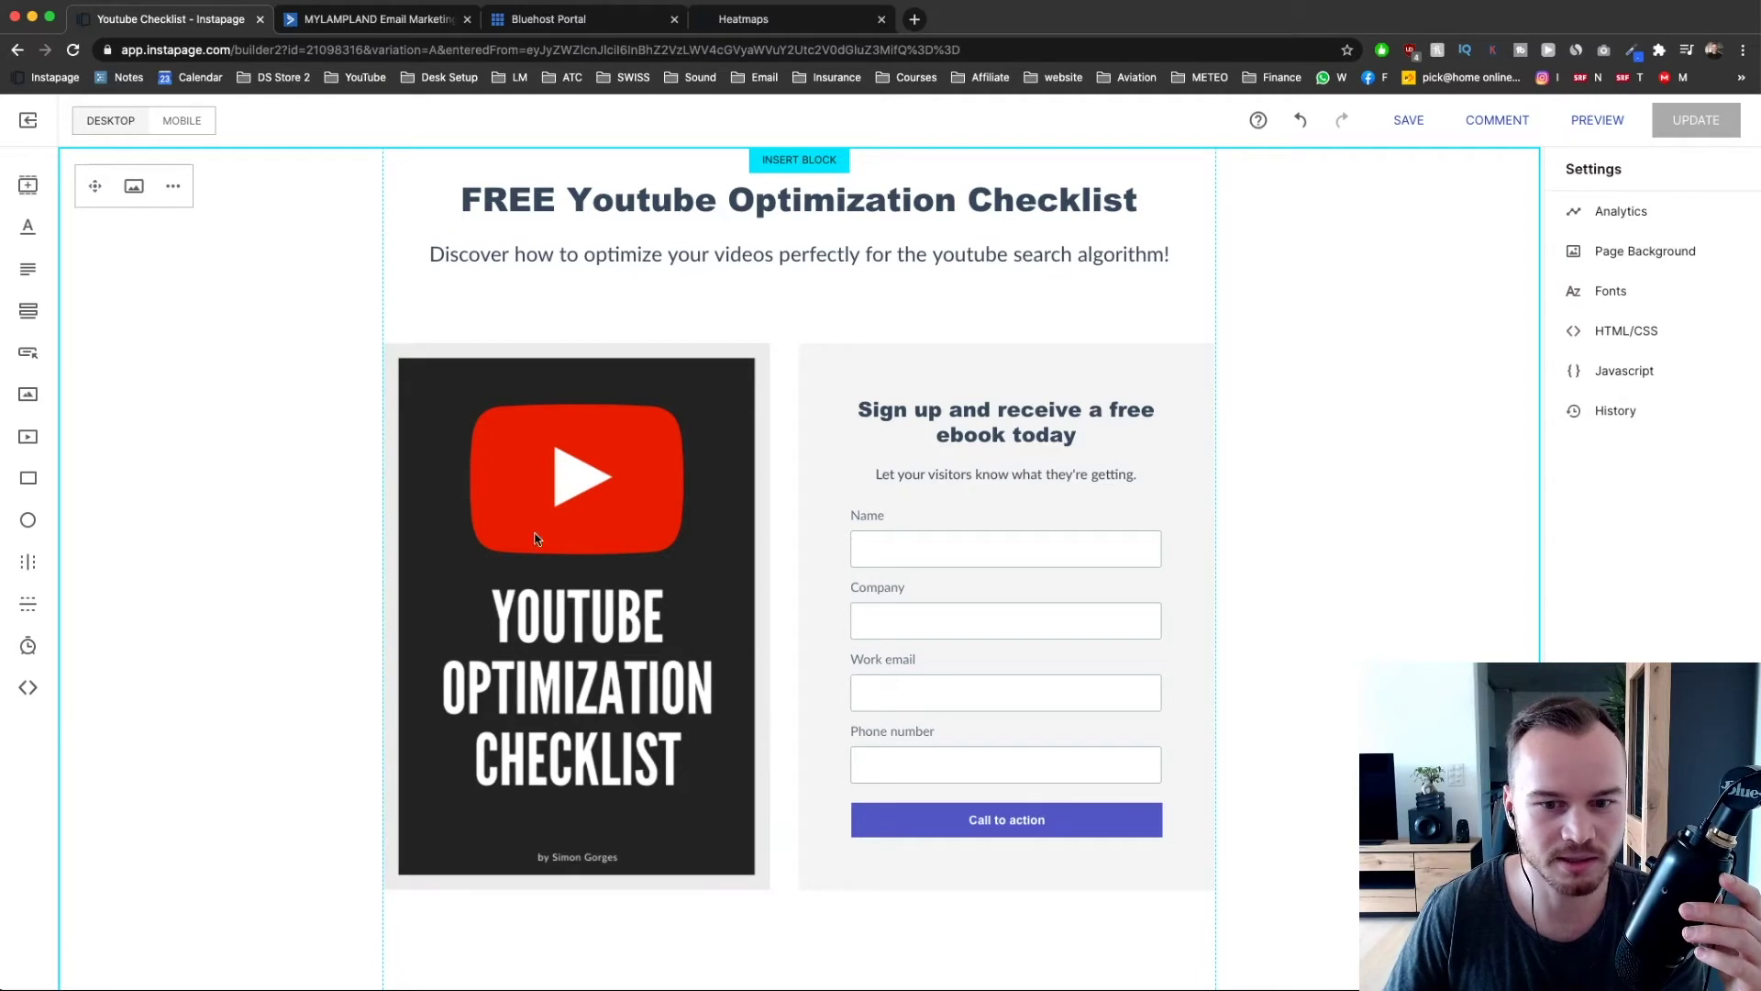
- Move the checklist image and sign-up form up closer to the description, and shift the form's title slightly higher
{"action": "left_click_drag", "start_coordinate": [536, 538], "coordinate": [1016, 861]}
{"action": "scroll", "coordinate": [1013, 853], "scroll_direction": "down", "scroll_amount": 1}
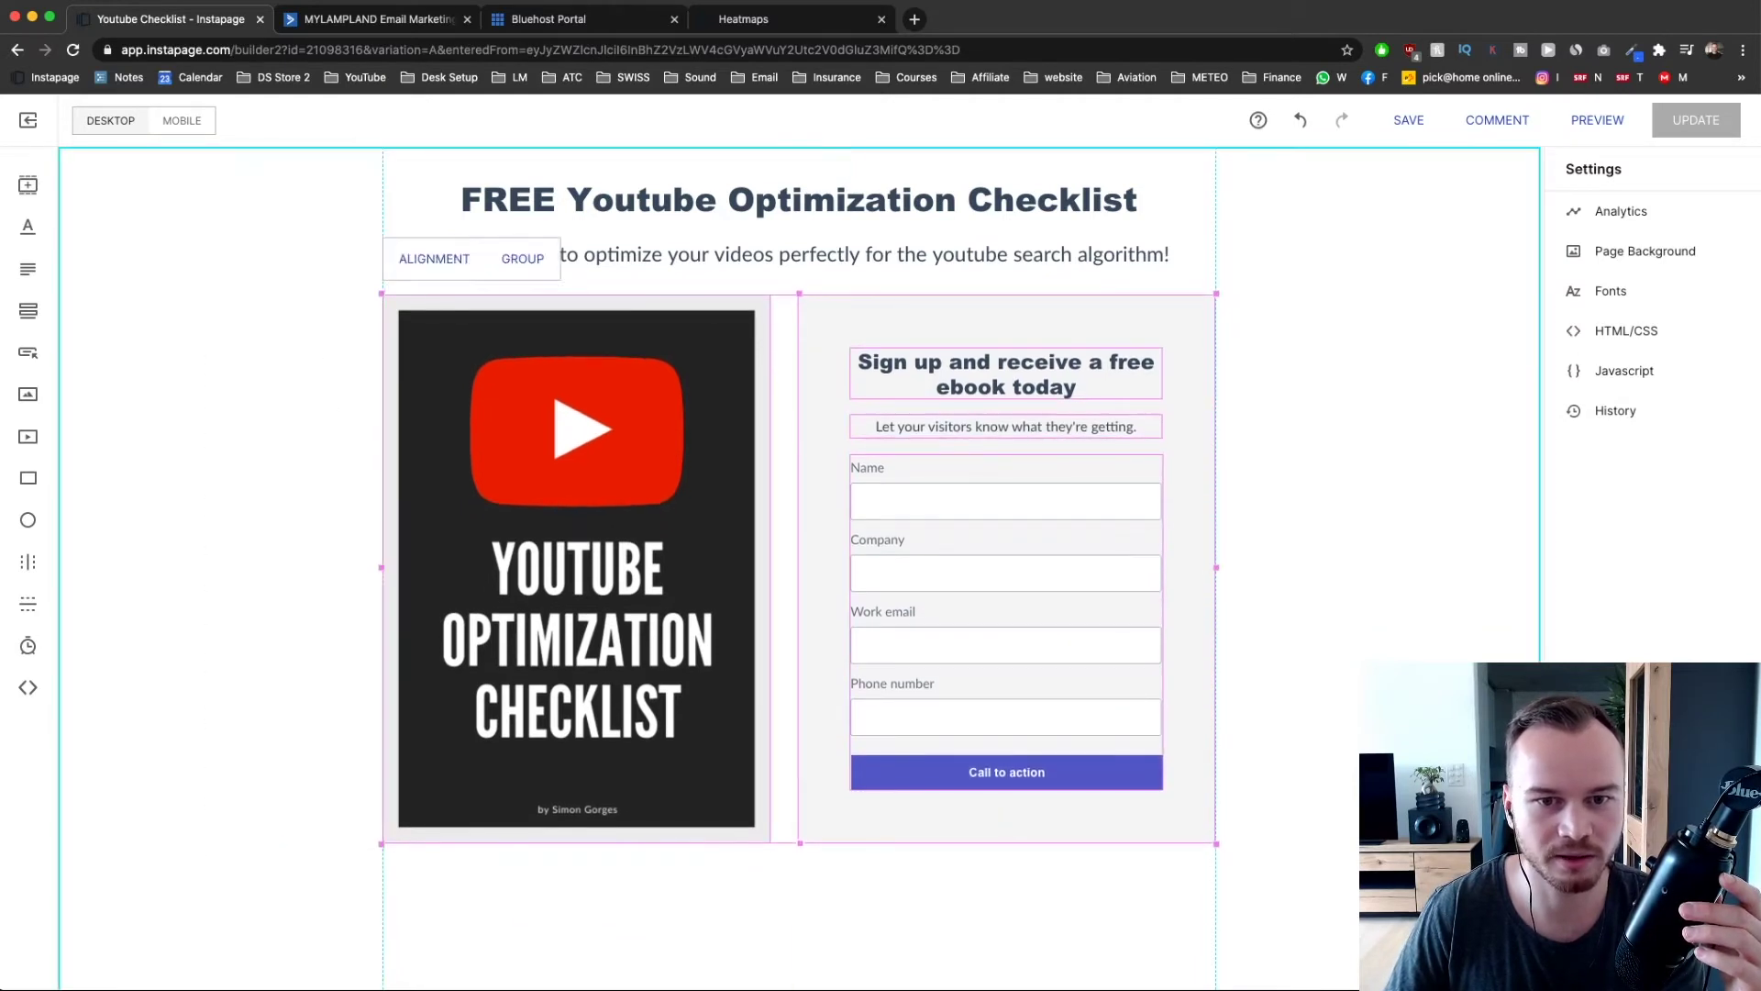
{"action": "left_click", "coordinate": [895, 464]}
{"action": "left_click_drag", "start_coordinate": [981, 393], "coordinate": [966, 367]}
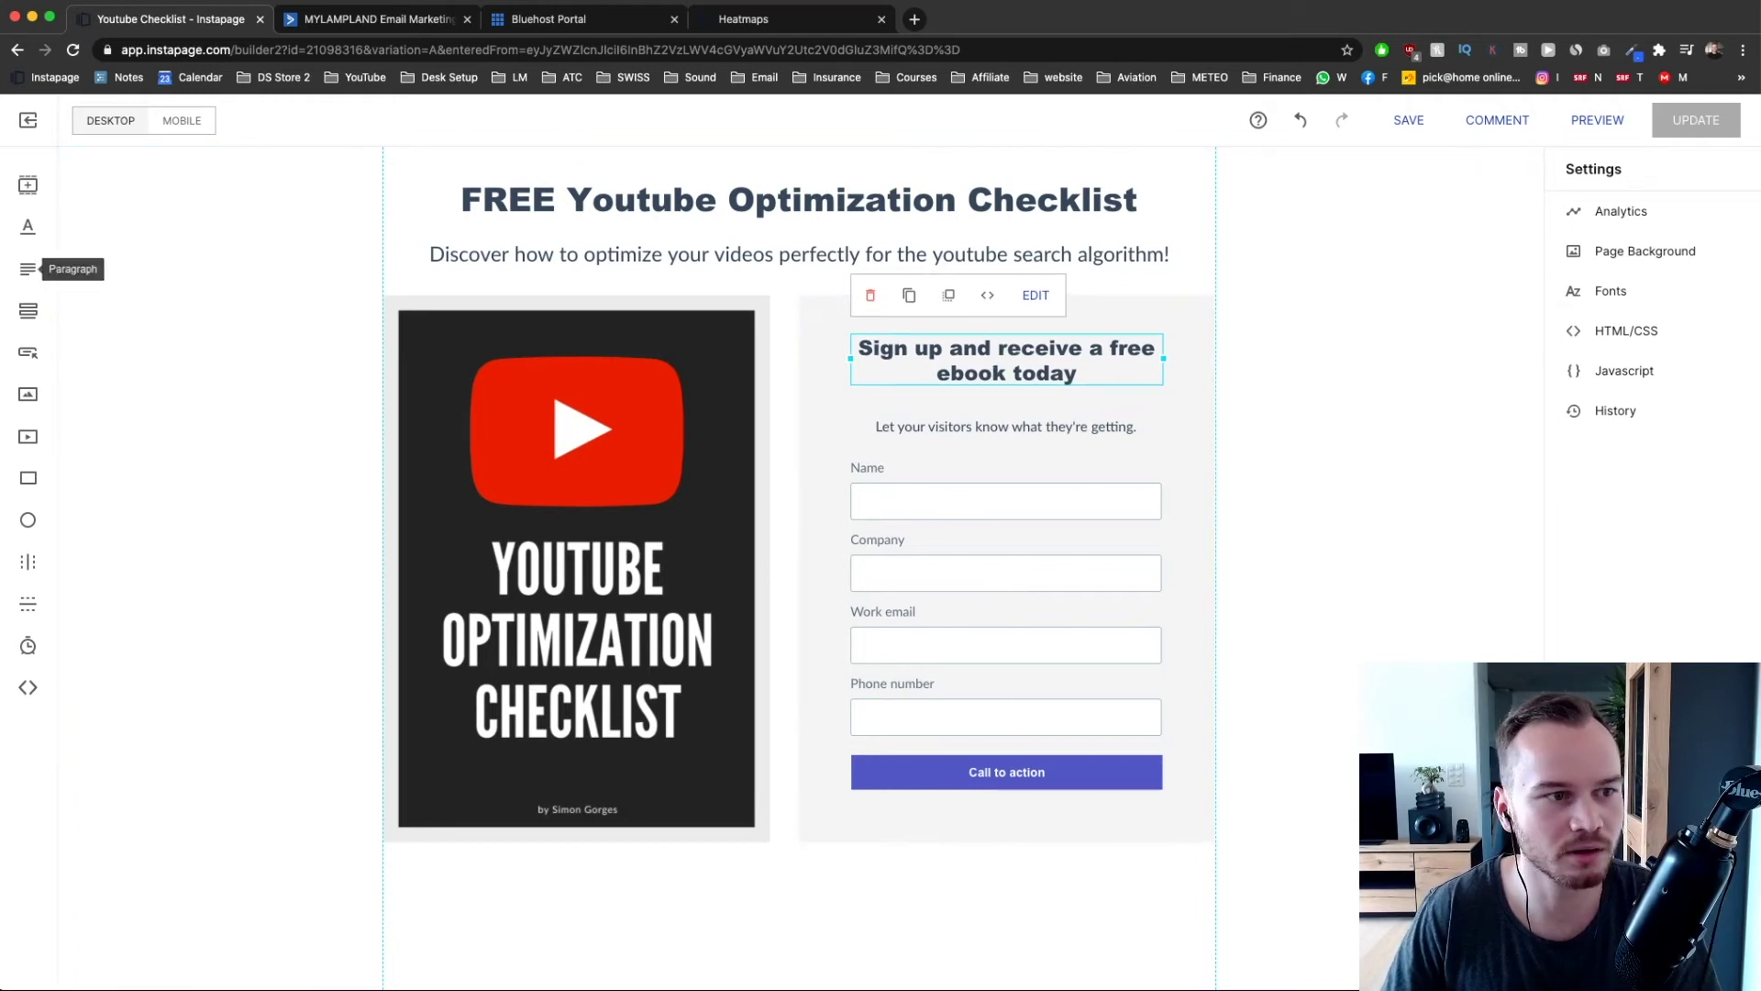
- Replace the sign-up form's title with "Where can I send your FREE checklist?"
{"action": "left_click", "coordinate": [1085, 376]}
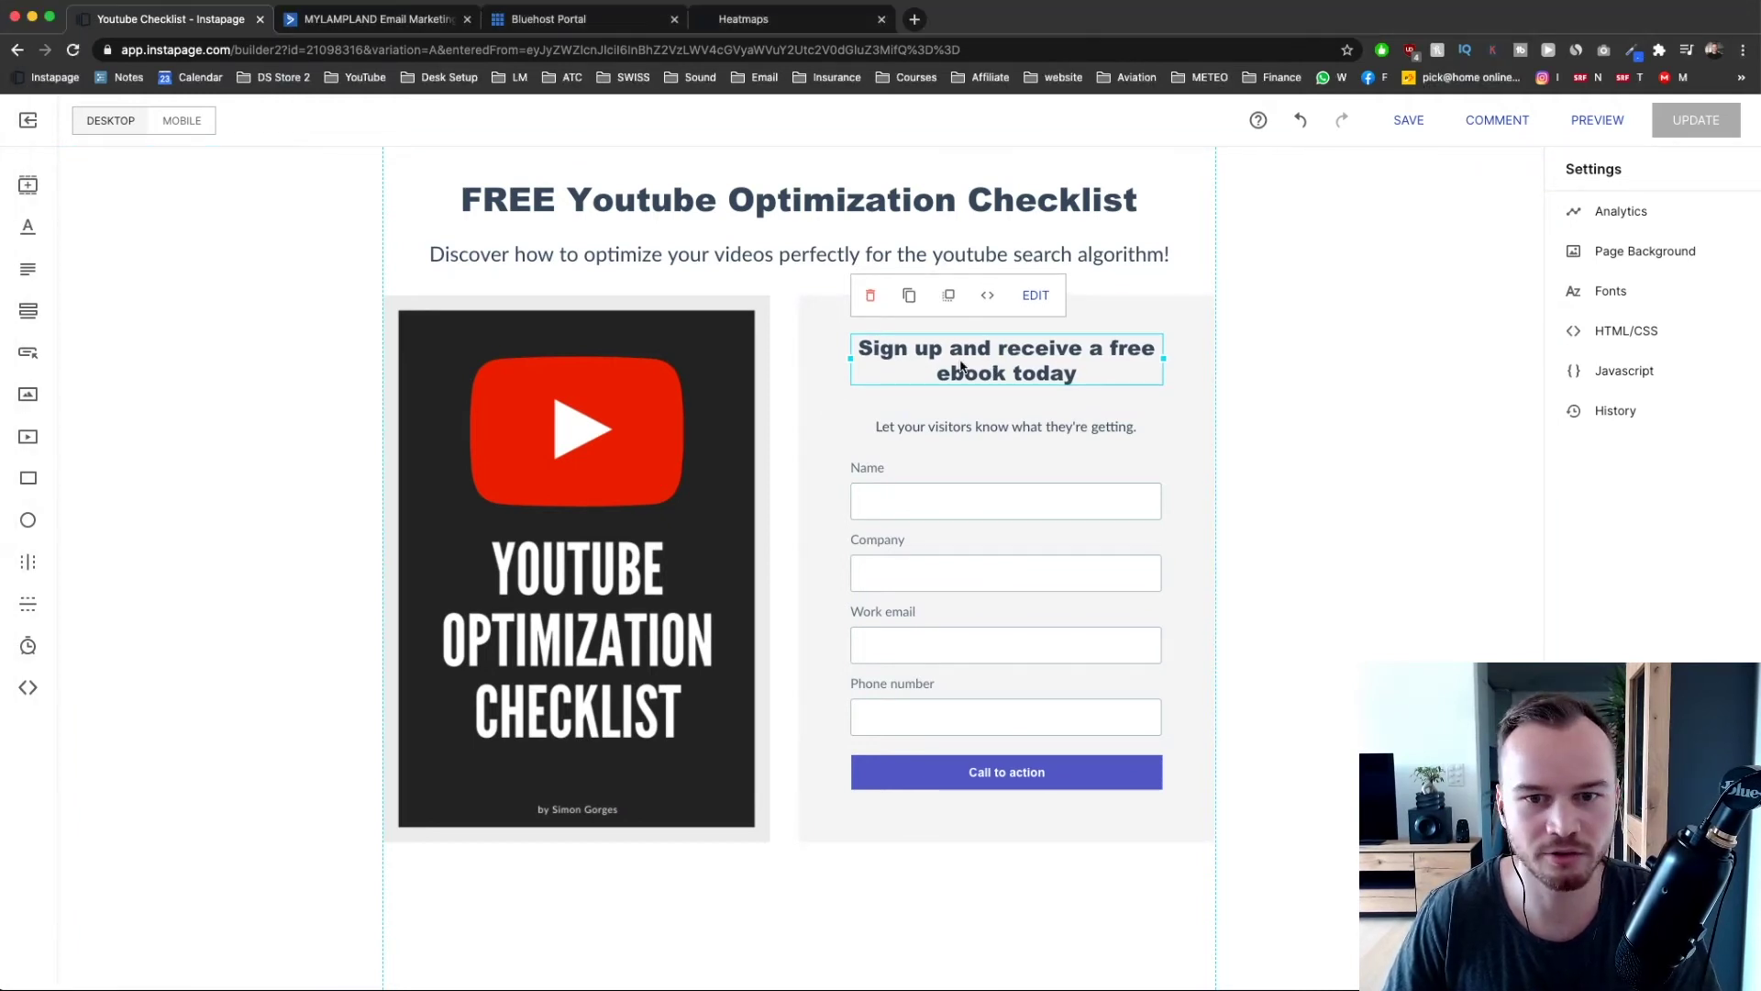
{"action": "left_click", "coordinate": [1092, 370]}
{"action": "key", "text": "ctrl+a"}
{"action": "type", "text": "Where can I send your FREE checklist?"}
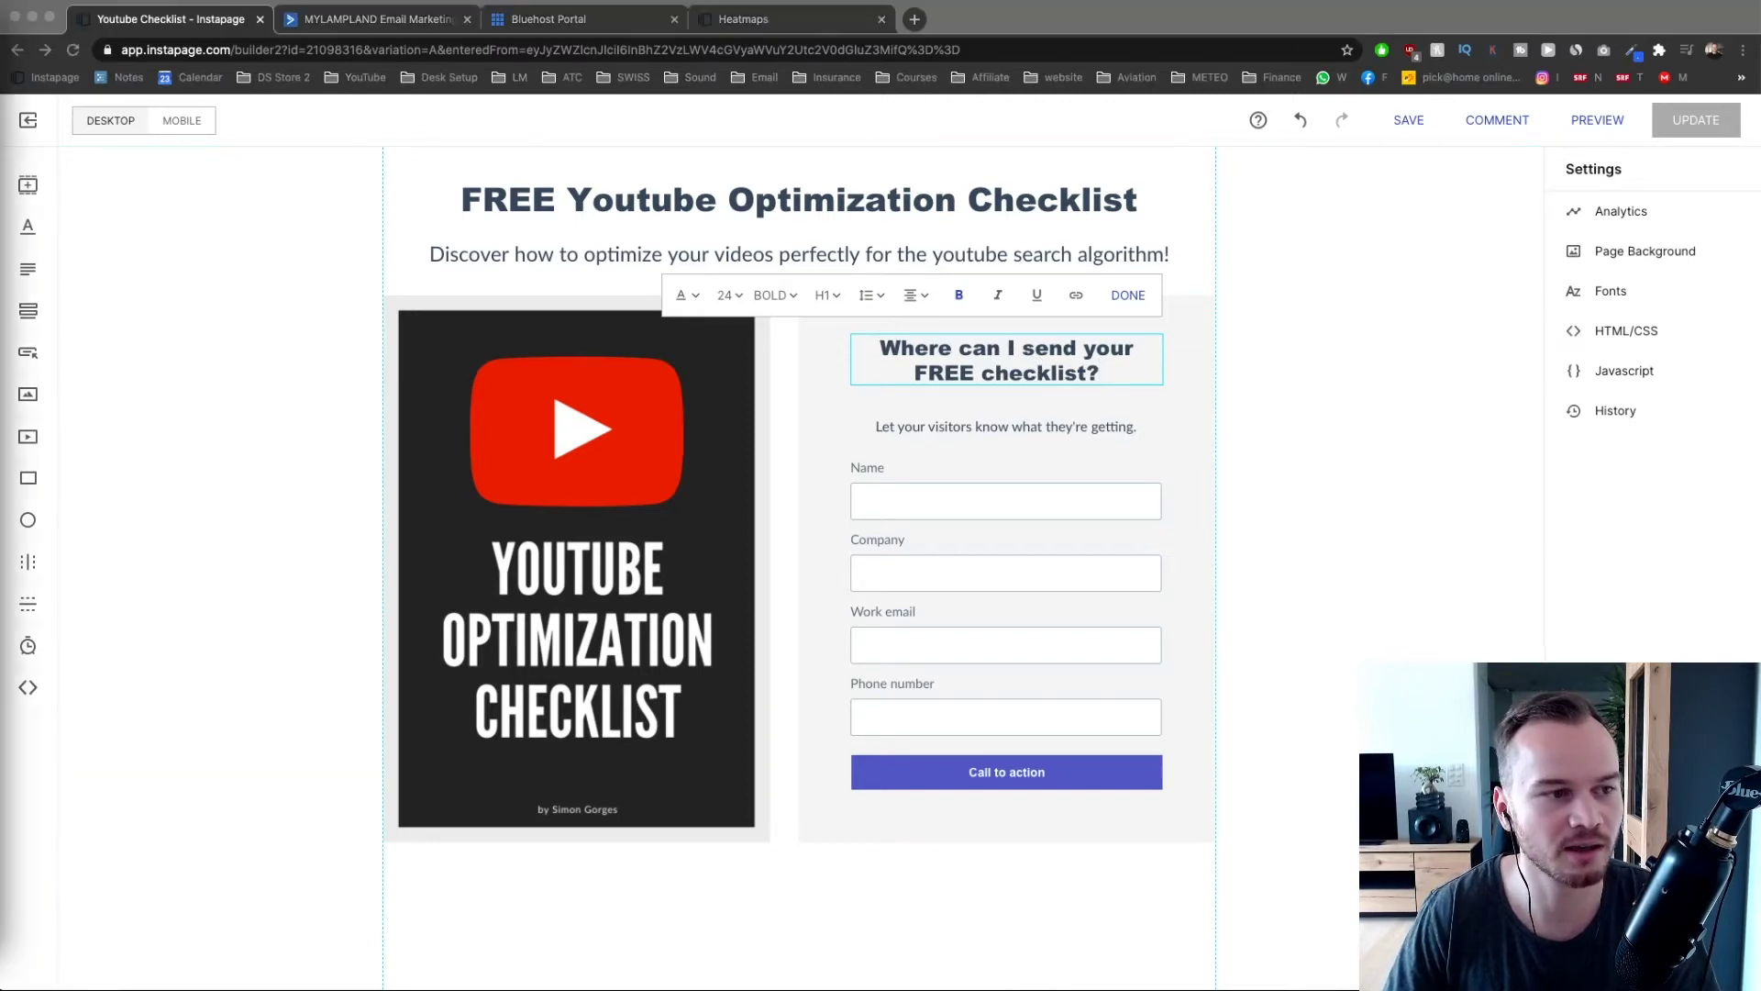
- Change the text under the form title to "Please Enter Your Email Address Below To Get Instant Access To This Checklist:" and move it up slightly
{"action": "left_click", "coordinate": [1000, 433]}
{"action": "key", "text": "ctrl+a"}
{"action": "type", "text": "Please Enter Your Email Address Below To Get Instant Access To This Checklist:"}
{"action": "left_click", "coordinate": [1287, 462]}
{"action": "left_click_drag", "start_coordinate": [1016, 445], "coordinate": [1015, 438]}
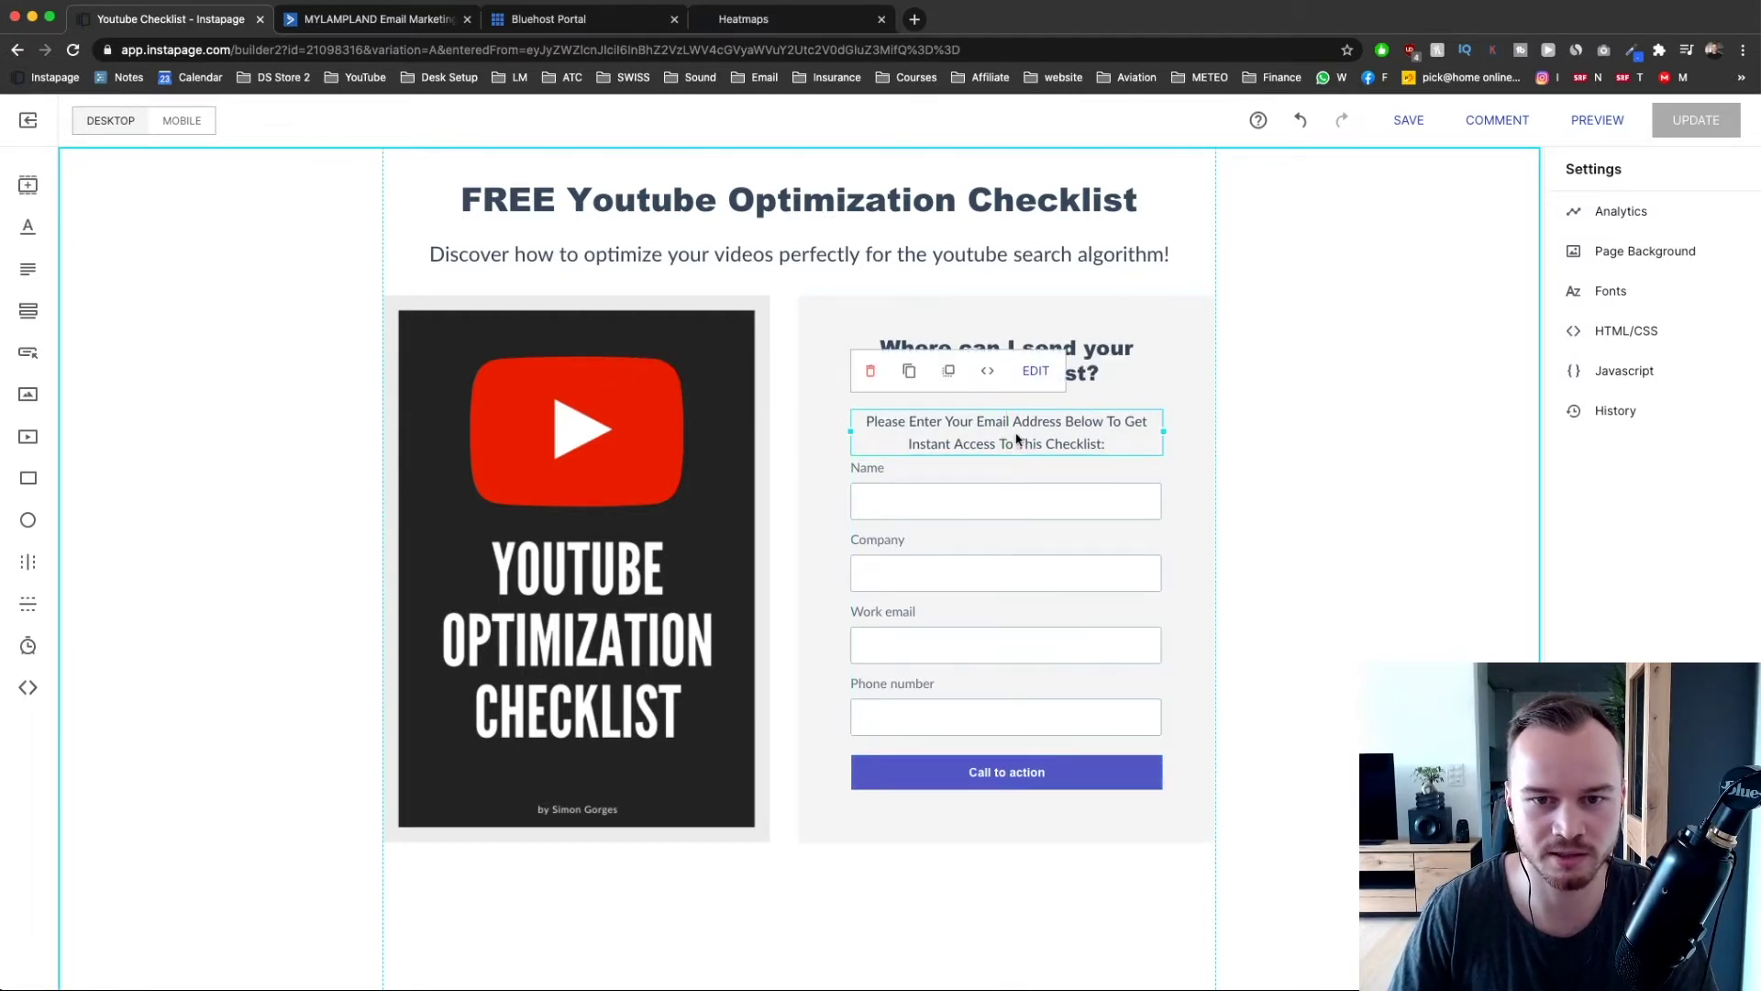
{"action": "left_click", "coordinate": [1284, 420]}
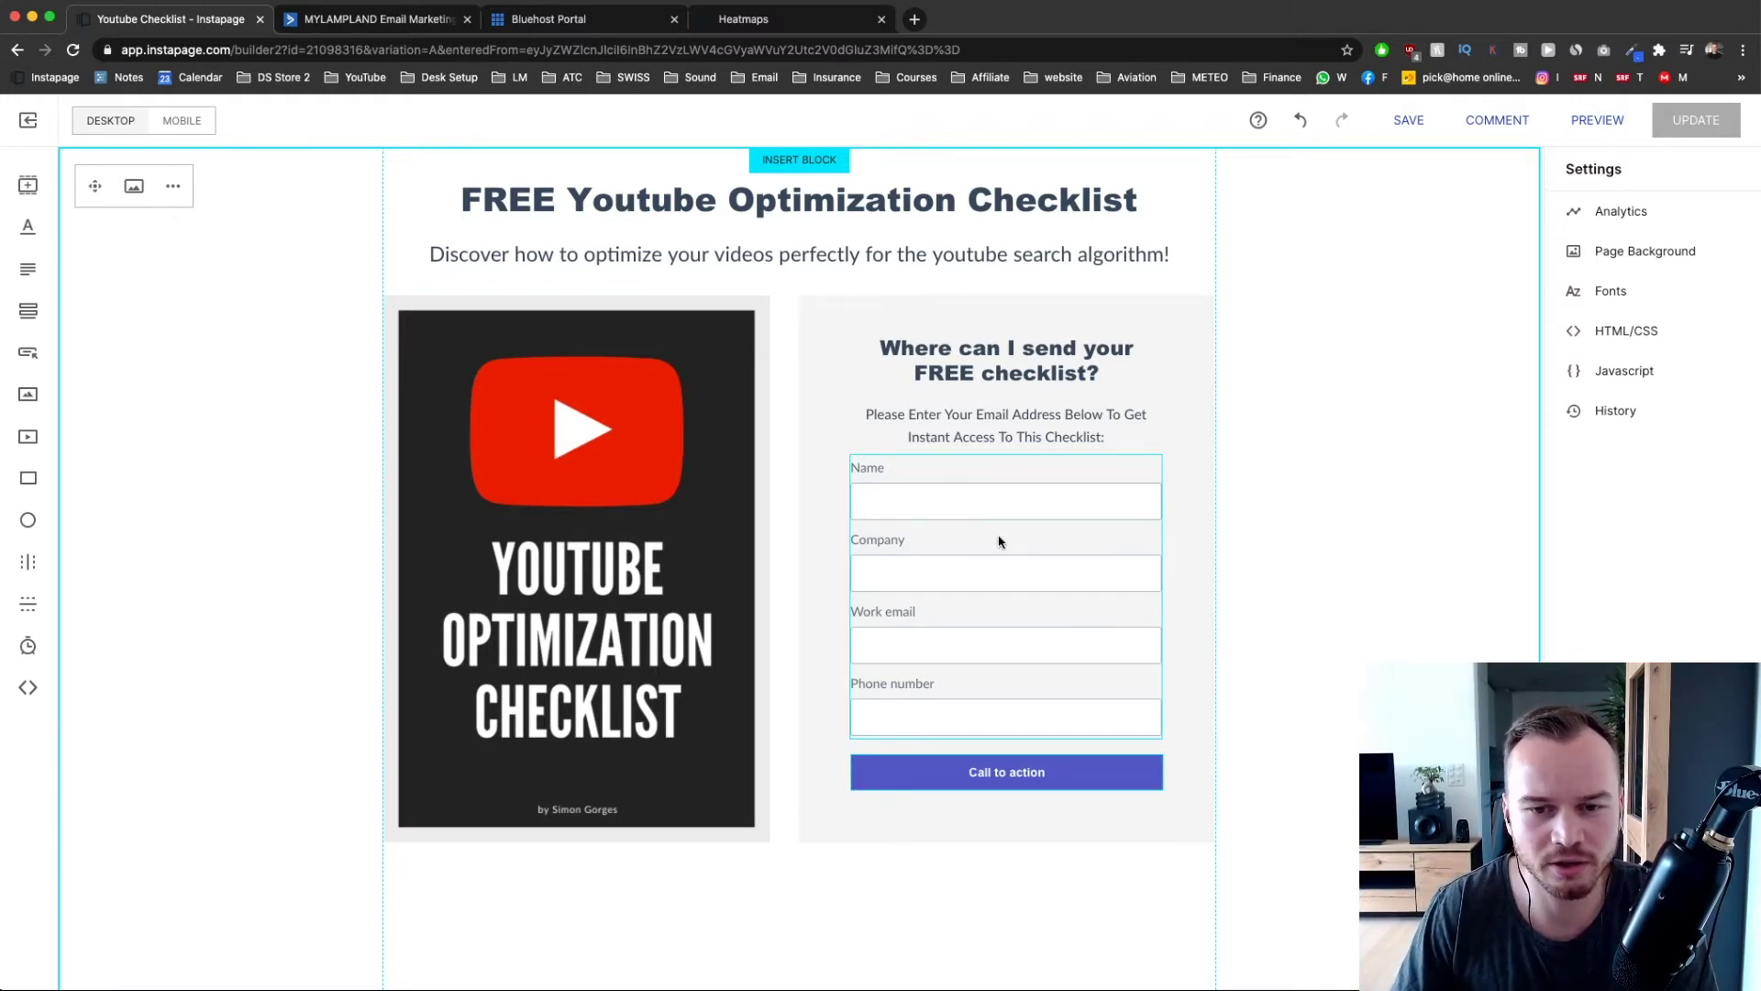
- Delete the Company and Phone number fields from the sign-up form
{"action": "left_click", "coordinate": [979, 497]}
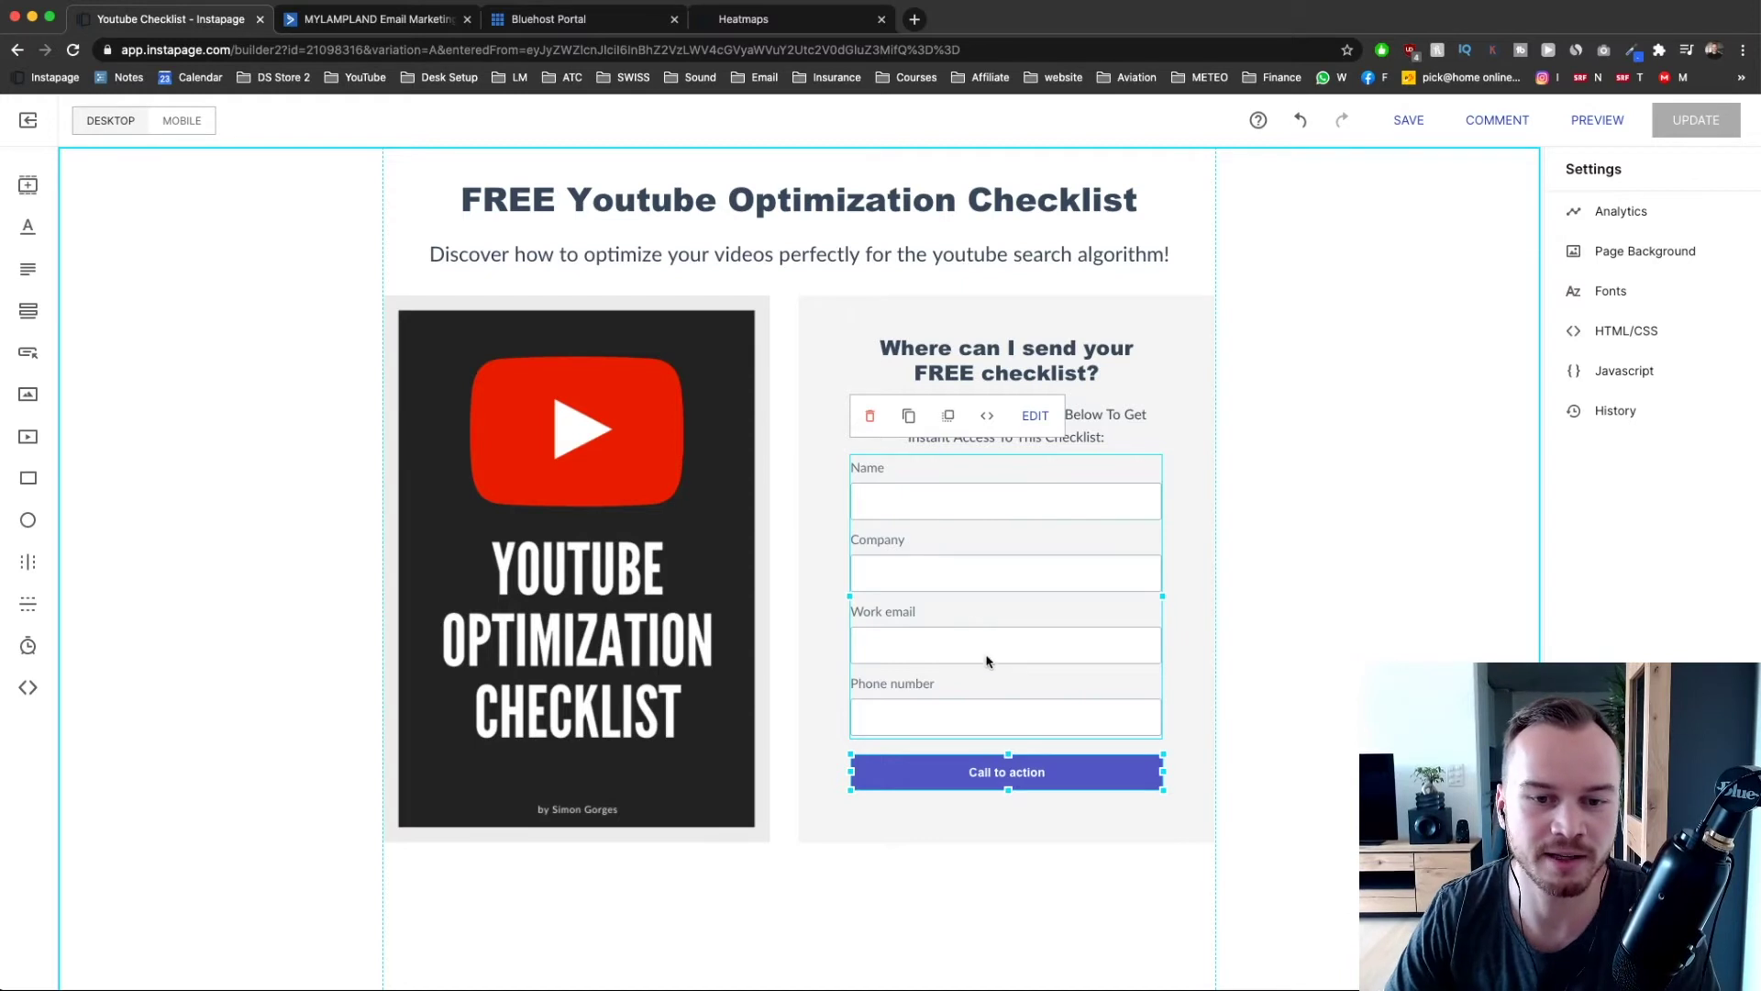
{"action": "double_click", "coordinate": [1035, 584]}
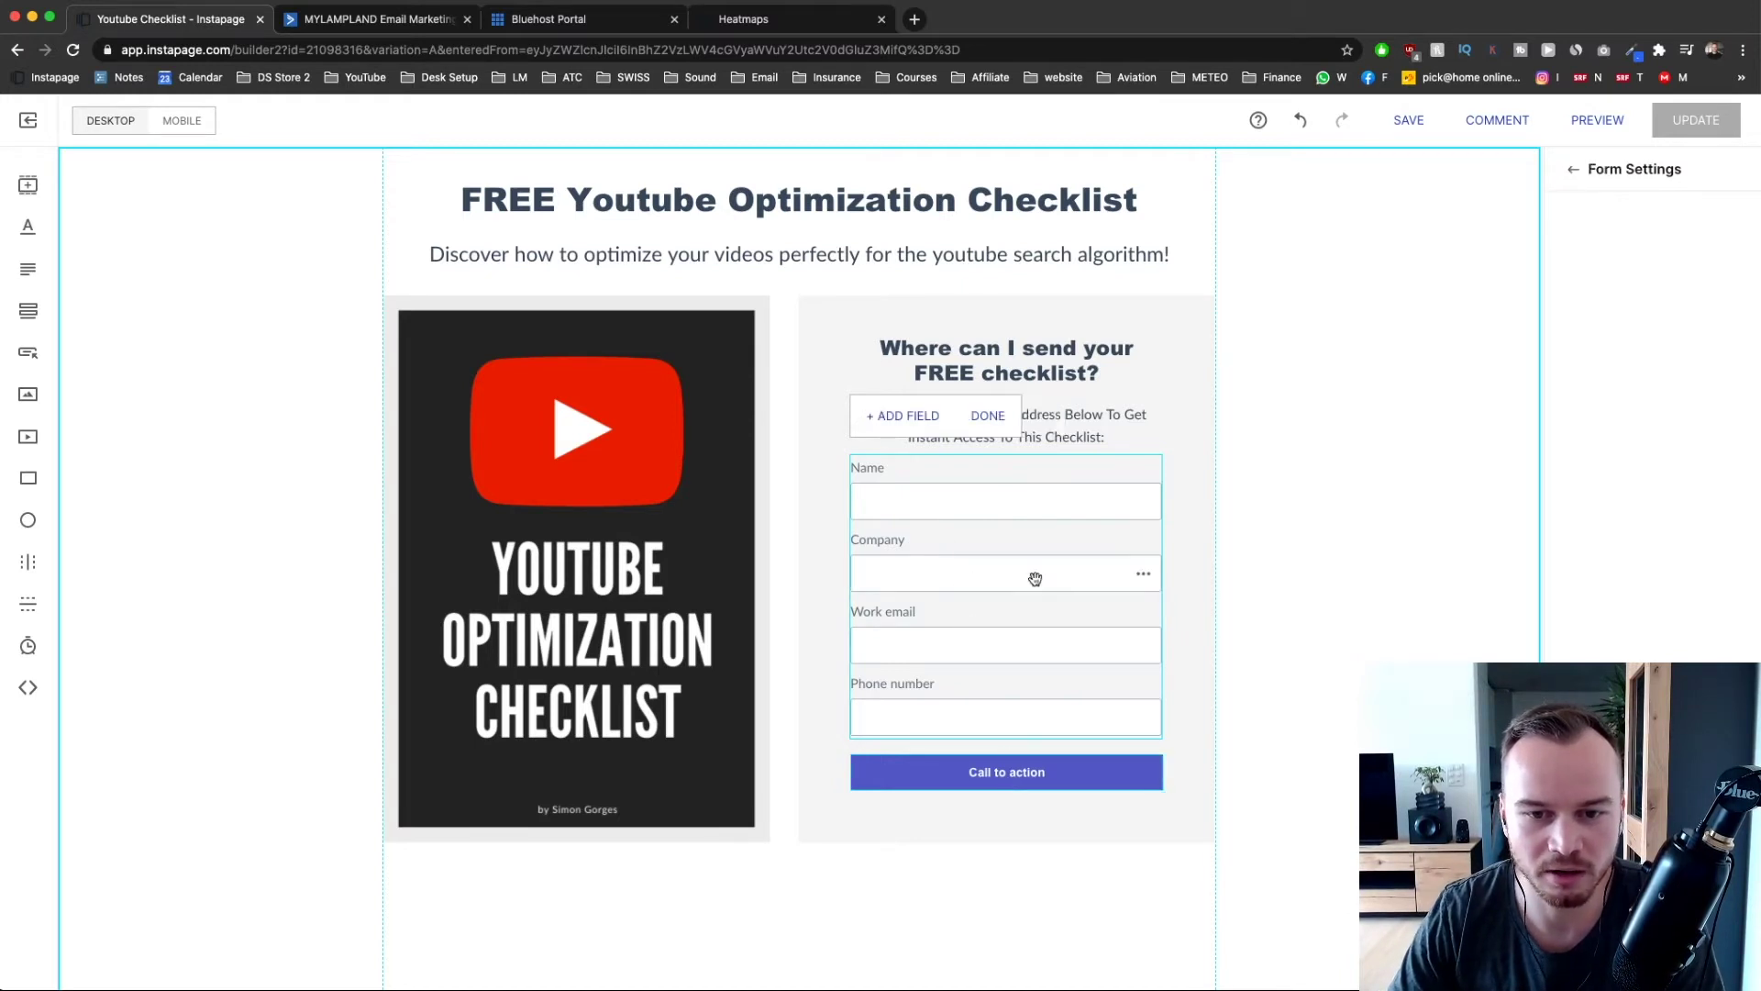
{"action": "left_click", "coordinate": [1144, 579]}
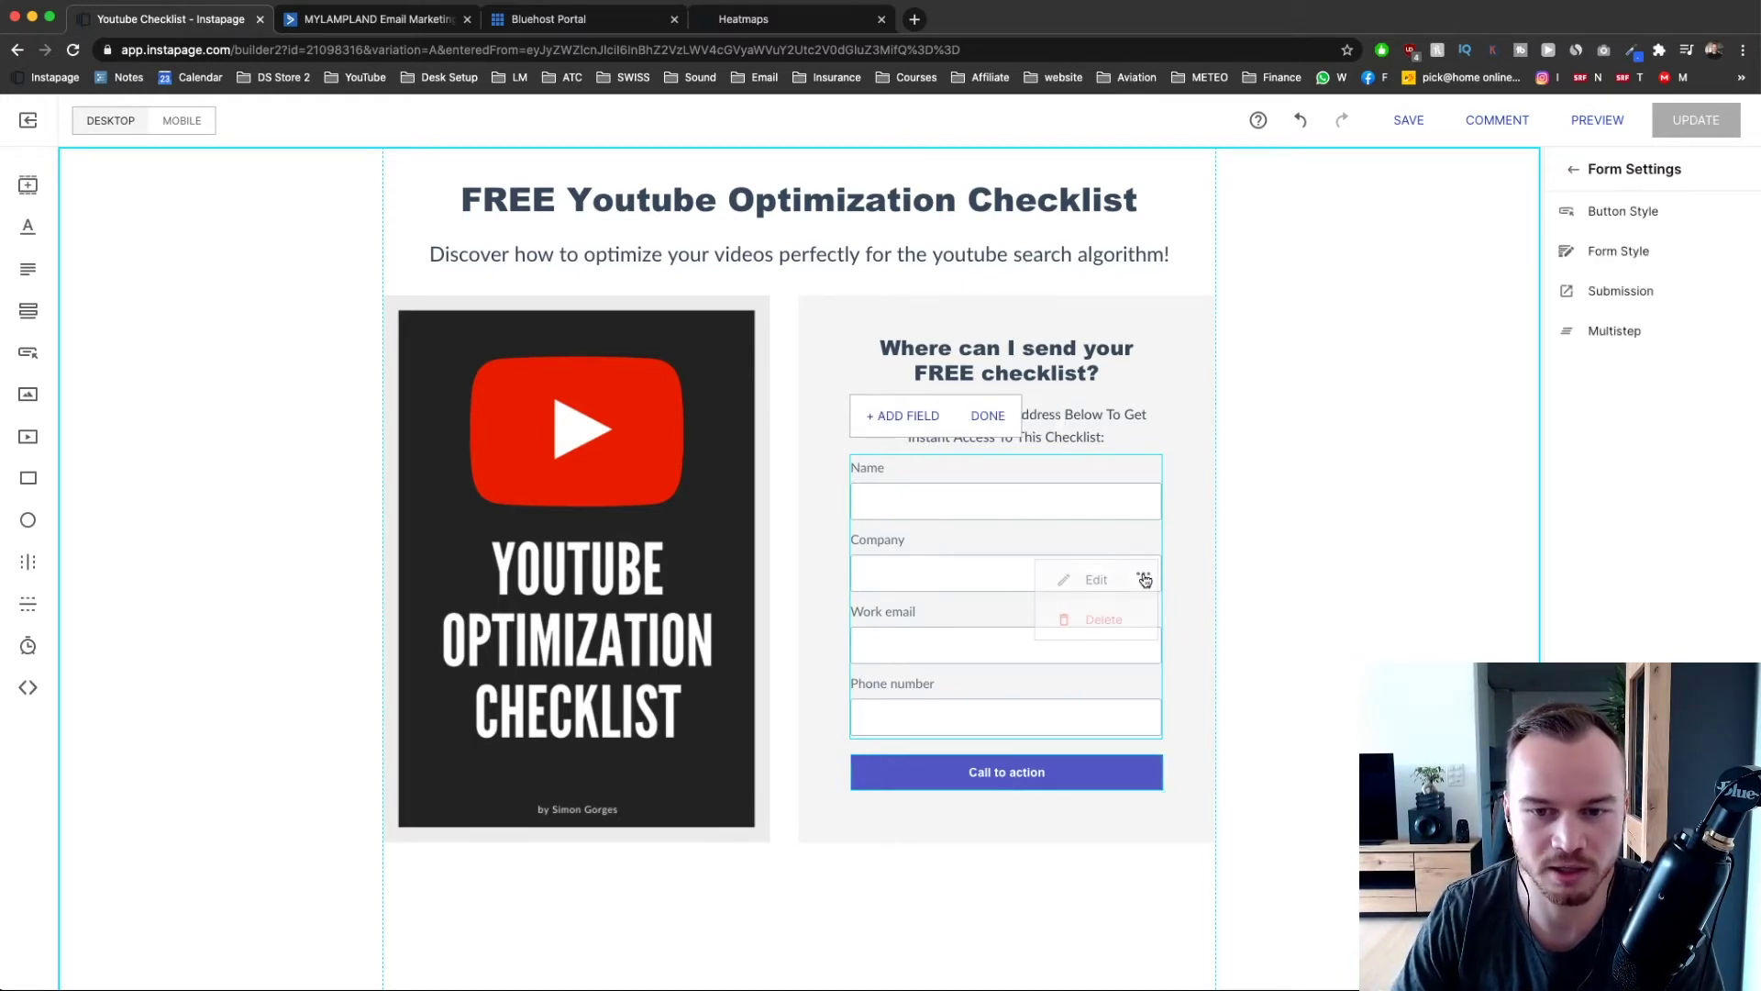
{"action": "left_click", "coordinate": [1112, 624]}
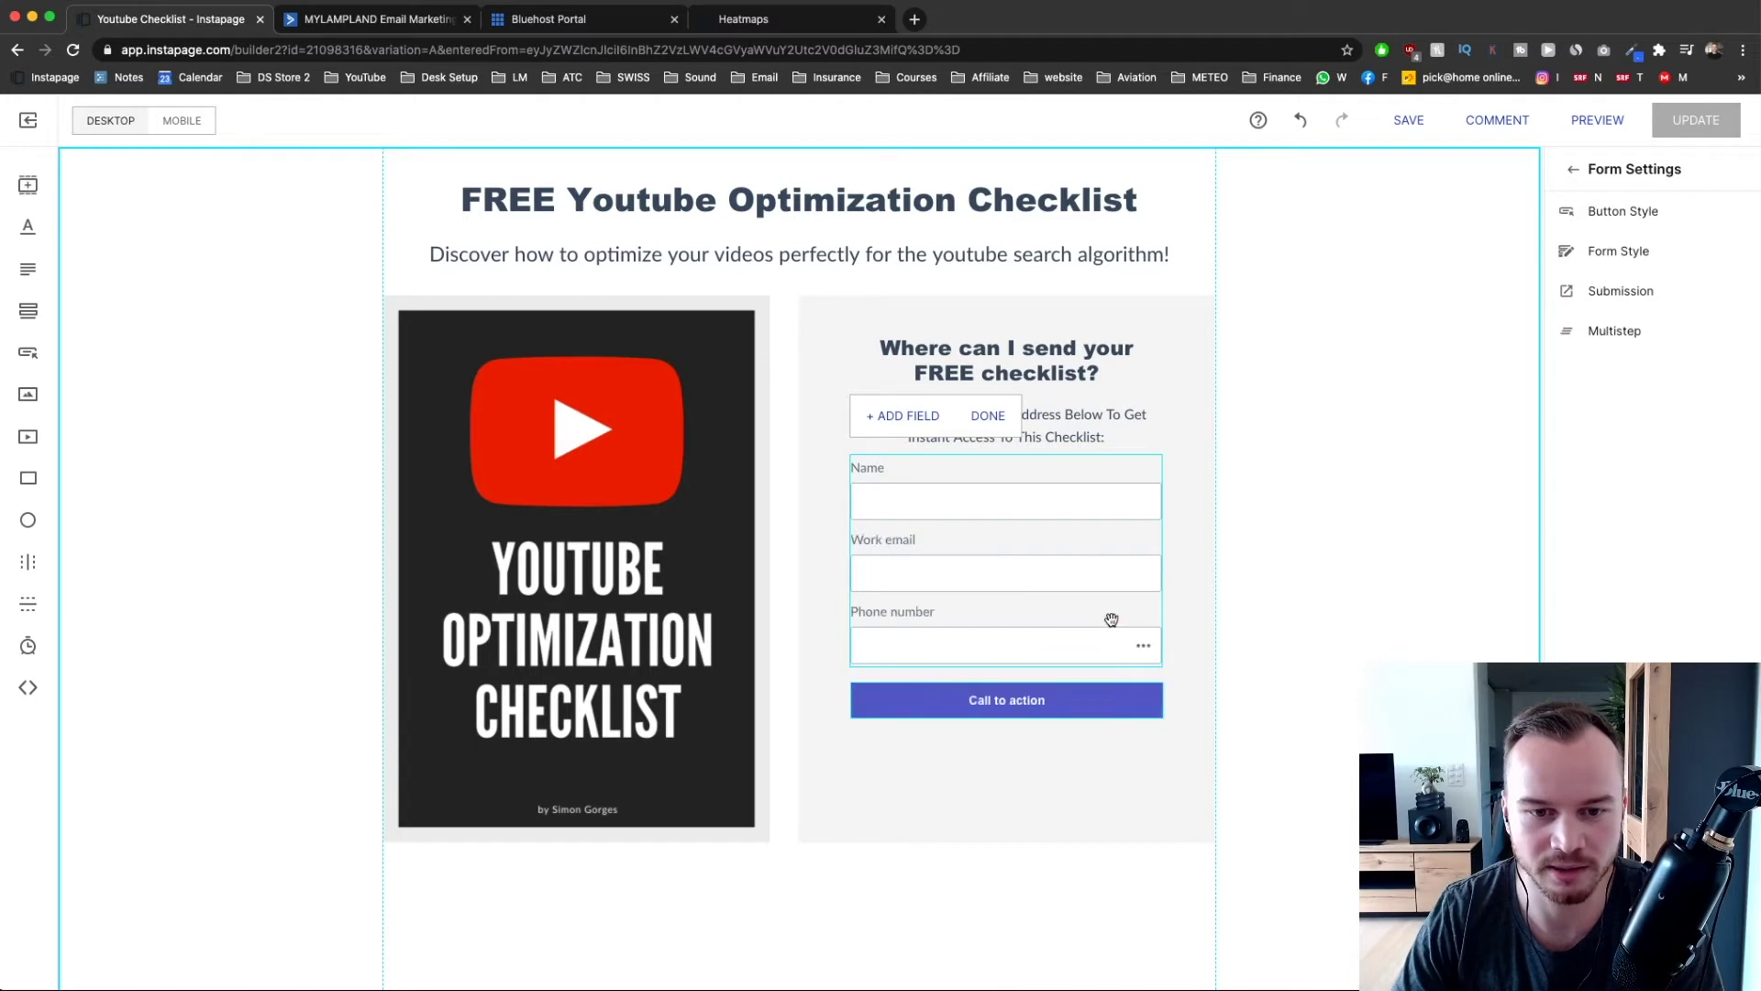
{"action": "left_click", "coordinate": [1153, 649]}
{"action": "left_click", "coordinate": [1140, 649]}
{"action": "mouse_move", "coordinate": [1140, 649]}
{"action": "left_mouse_down"}
{"action": "mouse_move", "coordinate": [1207, 641]}
{"action": "mouse_move", "coordinate": [1147, 648]}
{"action": "left_mouse_up"}
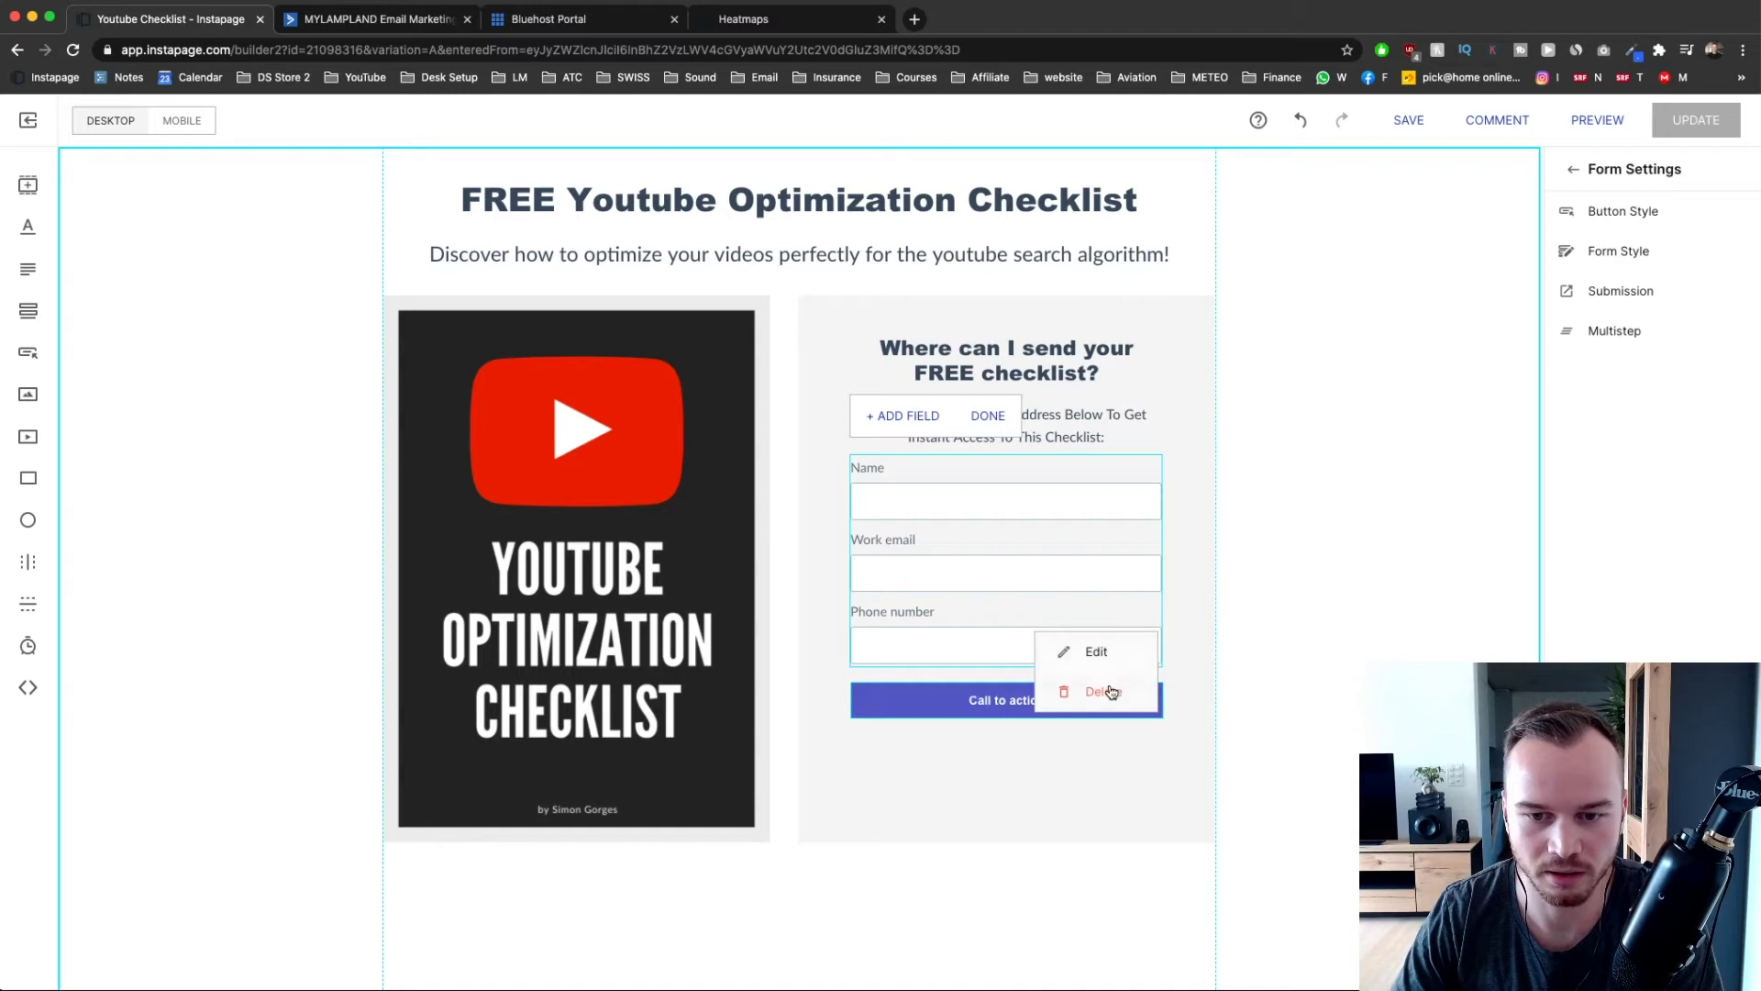
{"action": "left_click", "coordinate": [1143, 649]}
{"action": "left_click", "coordinate": [1104, 692]}
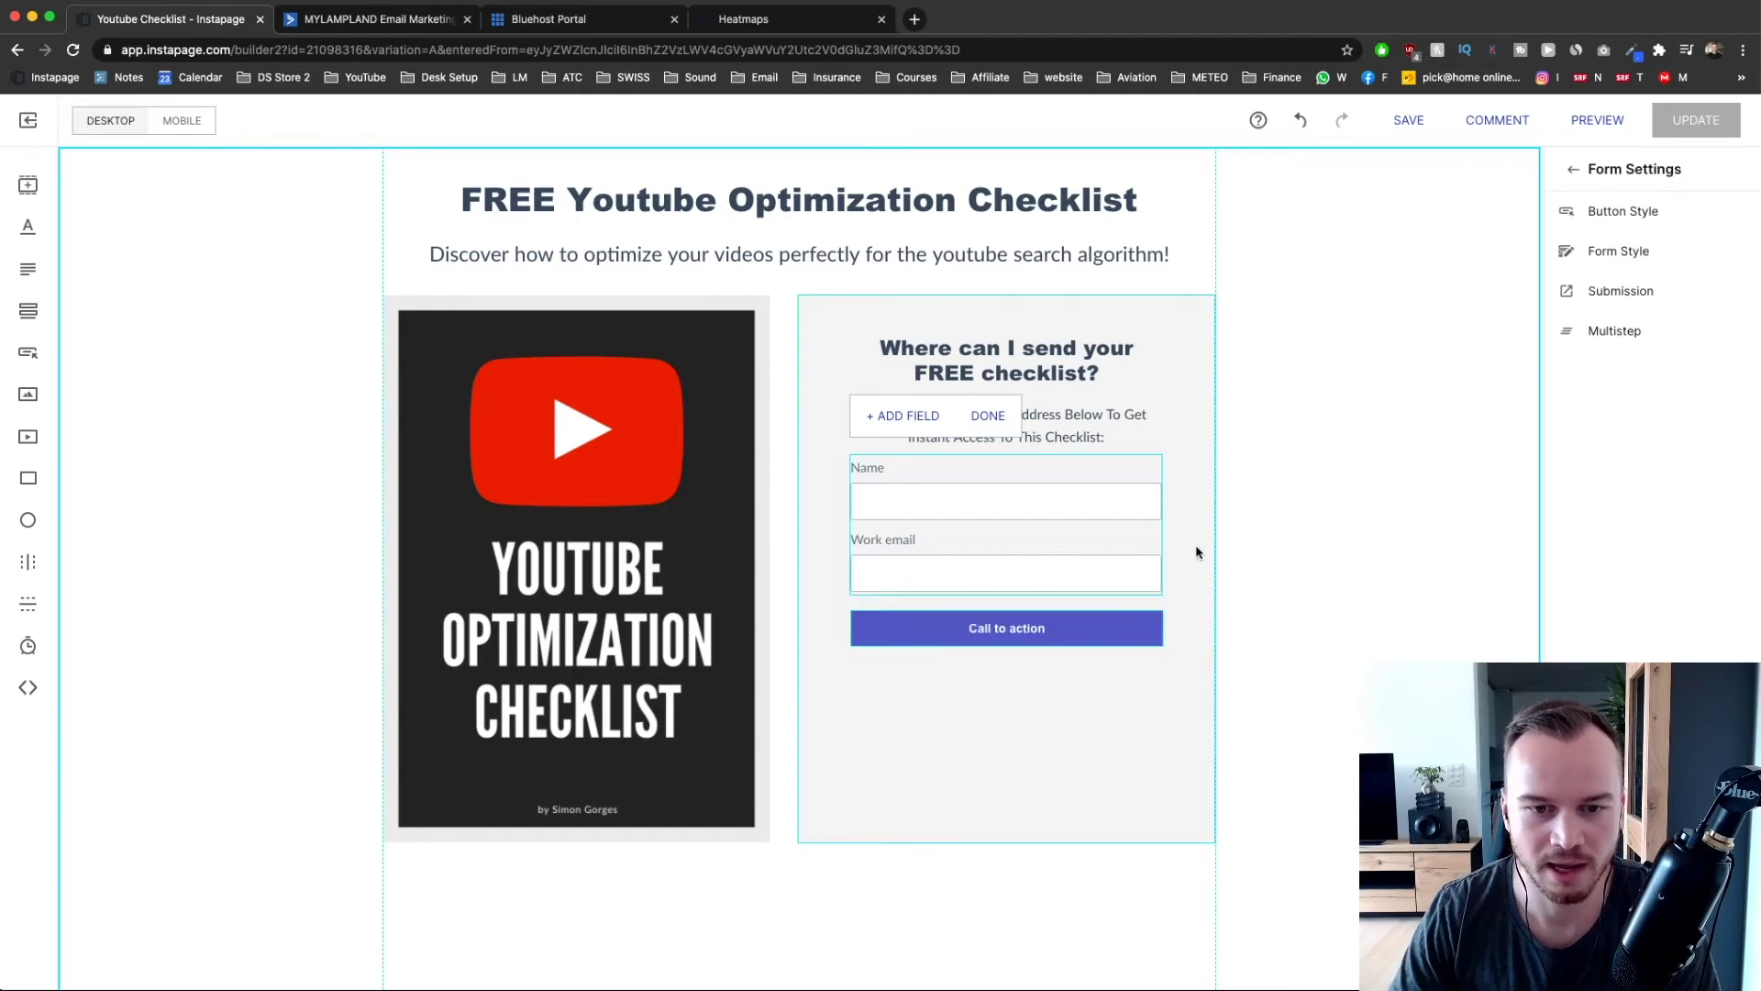
- Rename the form's Work email field as "Email" and save the field
{"action": "left_click", "coordinate": [1014, 755]}
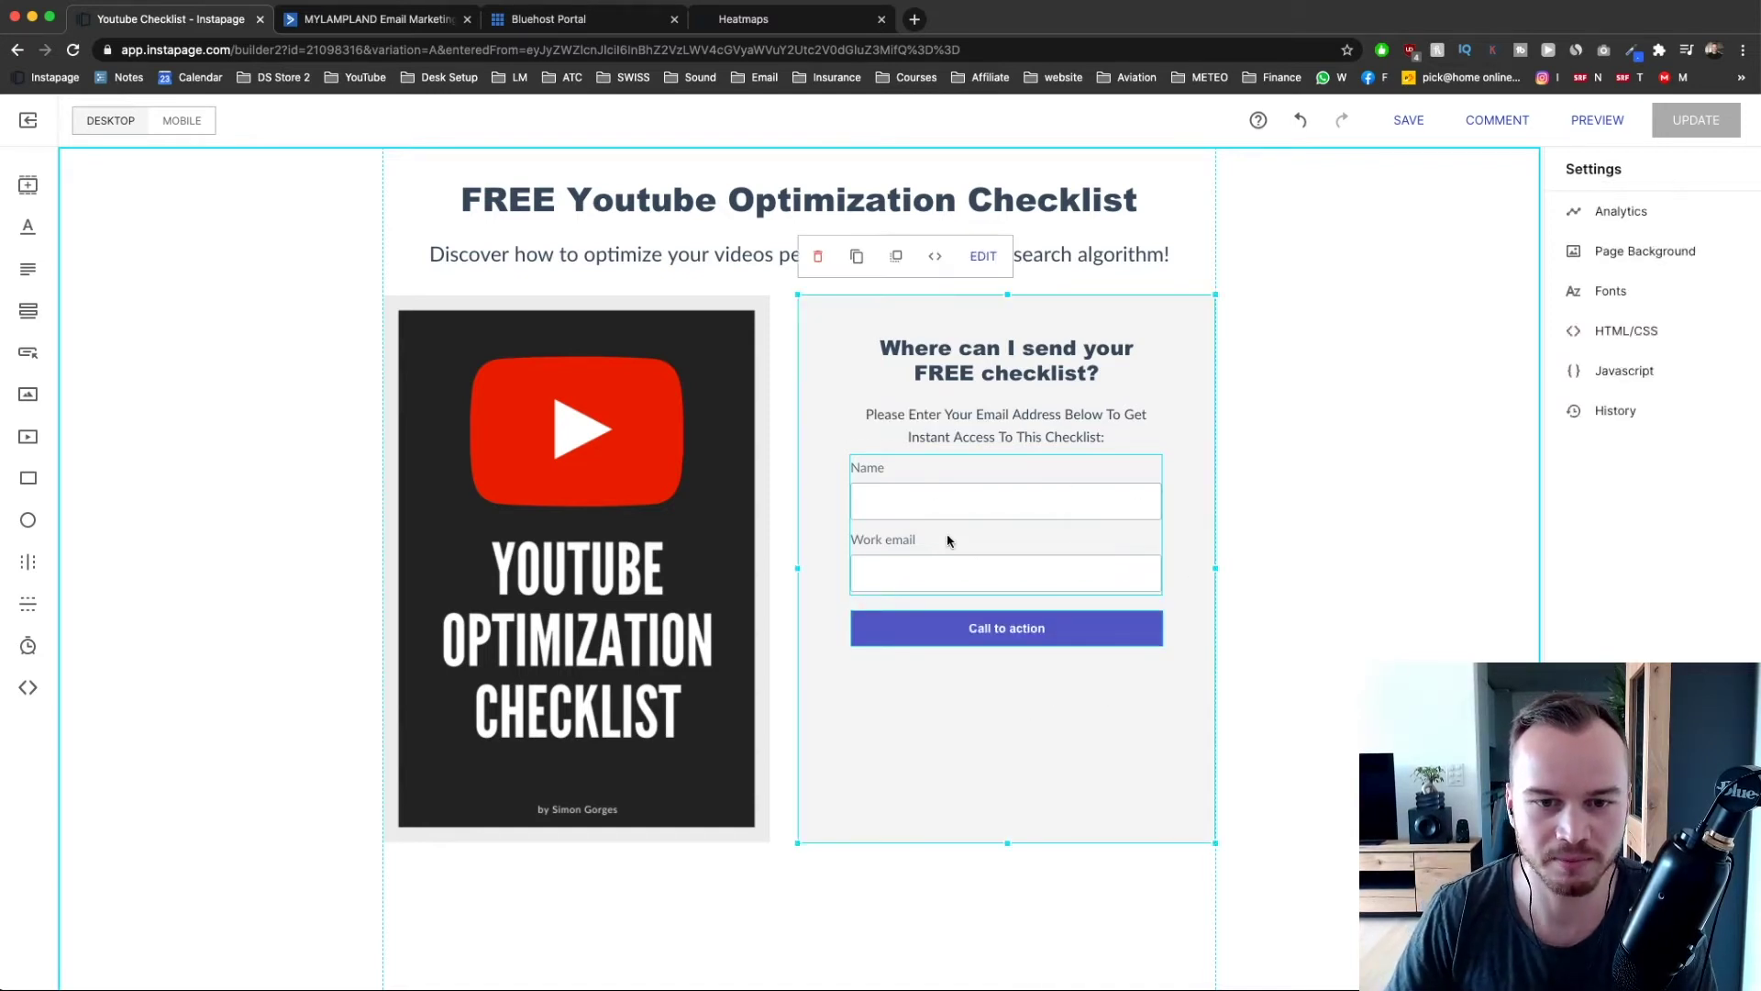
{"action": "left_click", "coordinate": [874, 551]}
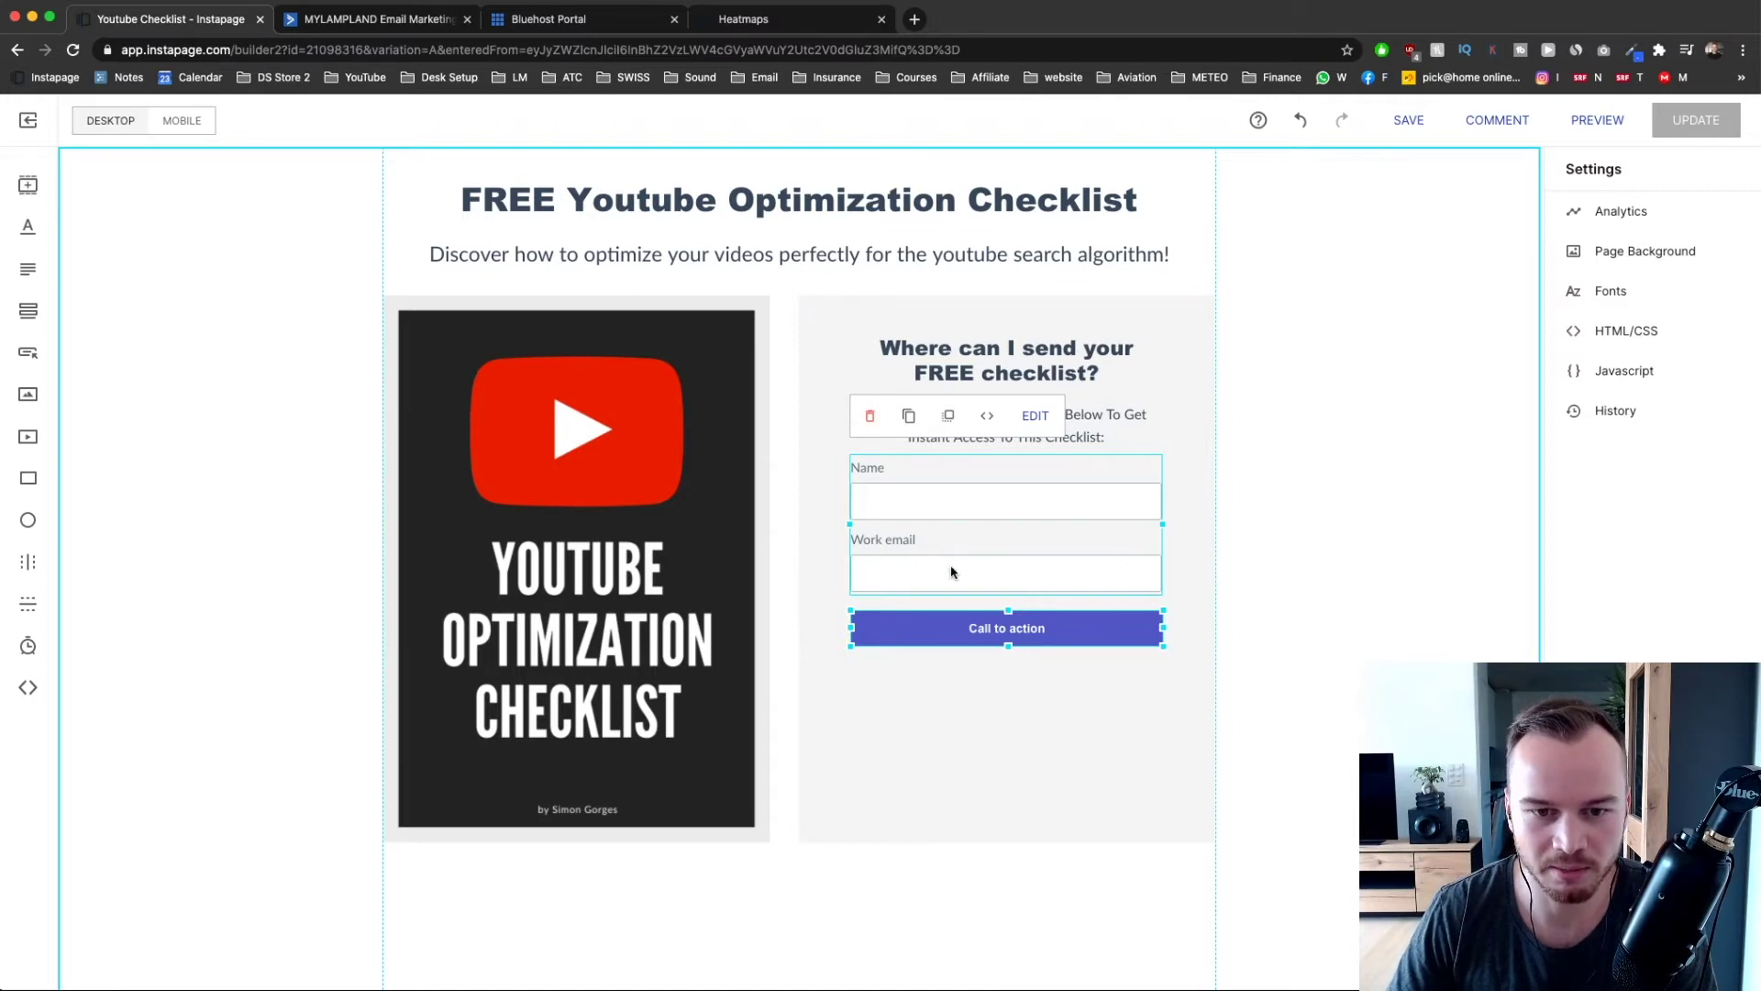
{"action": "left_click", "coordinate": [1043, 580]}
{"action": "left_click", "coordinate": [1143, 573]}
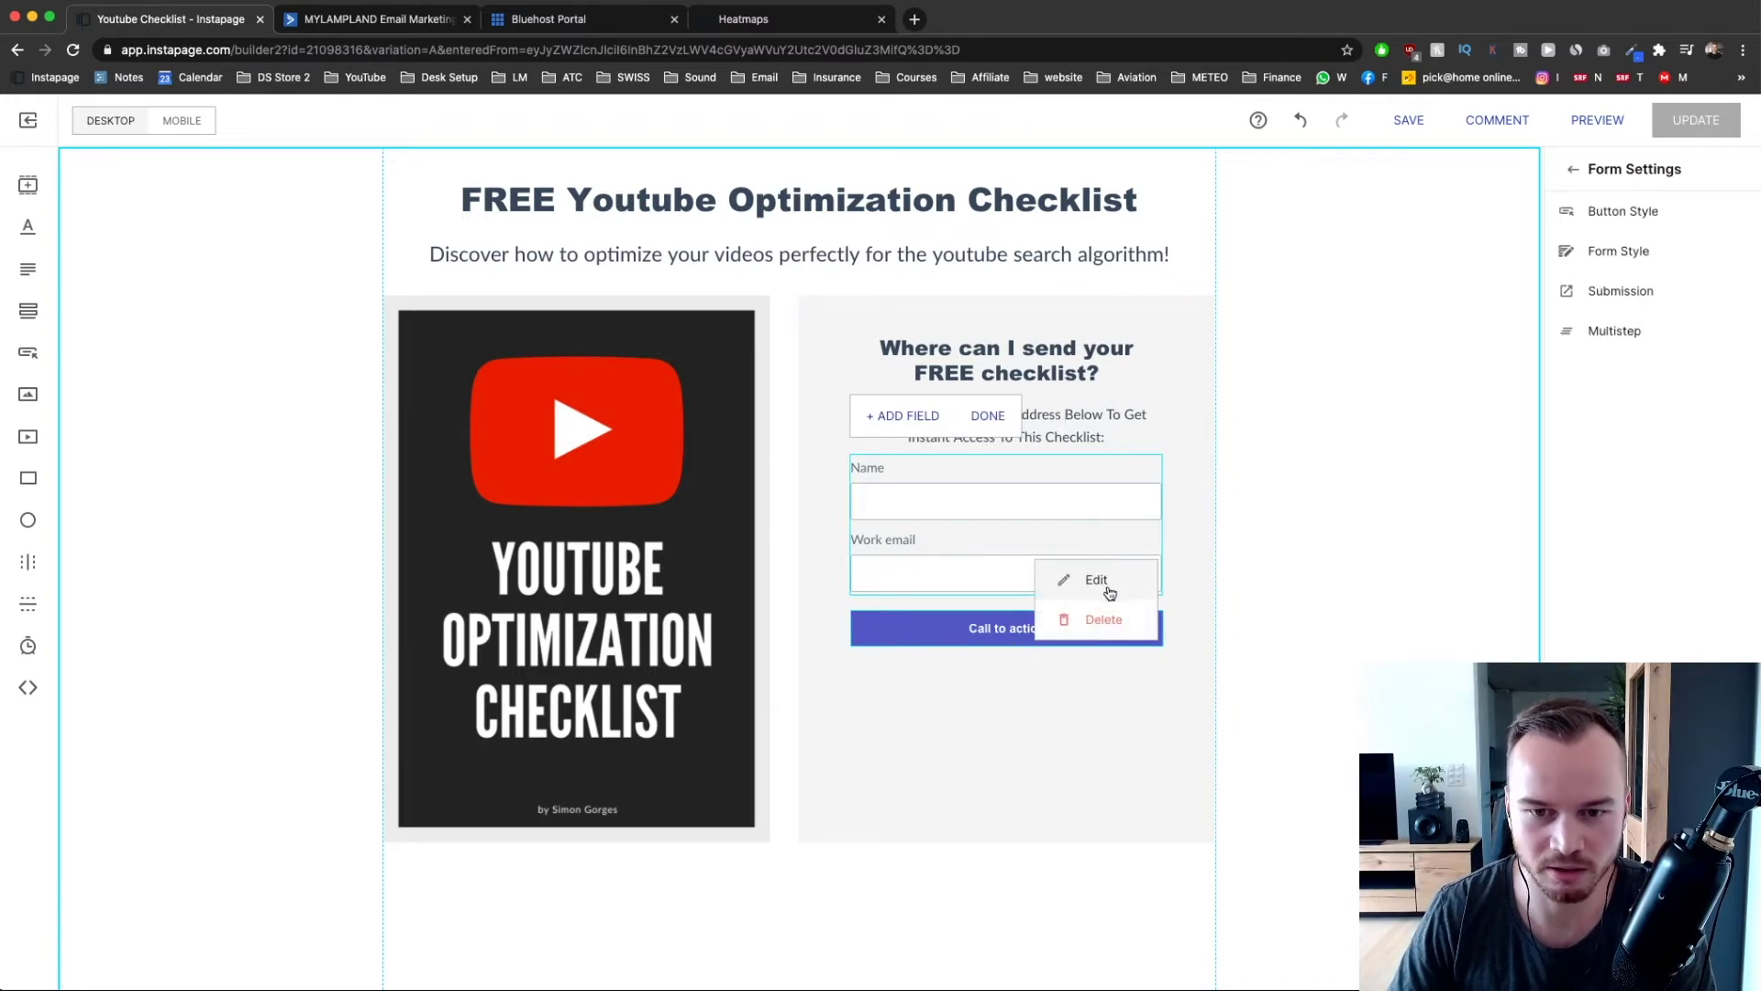
{"action": "left_click", "coordinate": [1094, 581]}
{"action": "left_click_drag", "start_coordinate": [974, 495], "coordinate": [833, 499]}
{"action": "type", "text": "Email"}
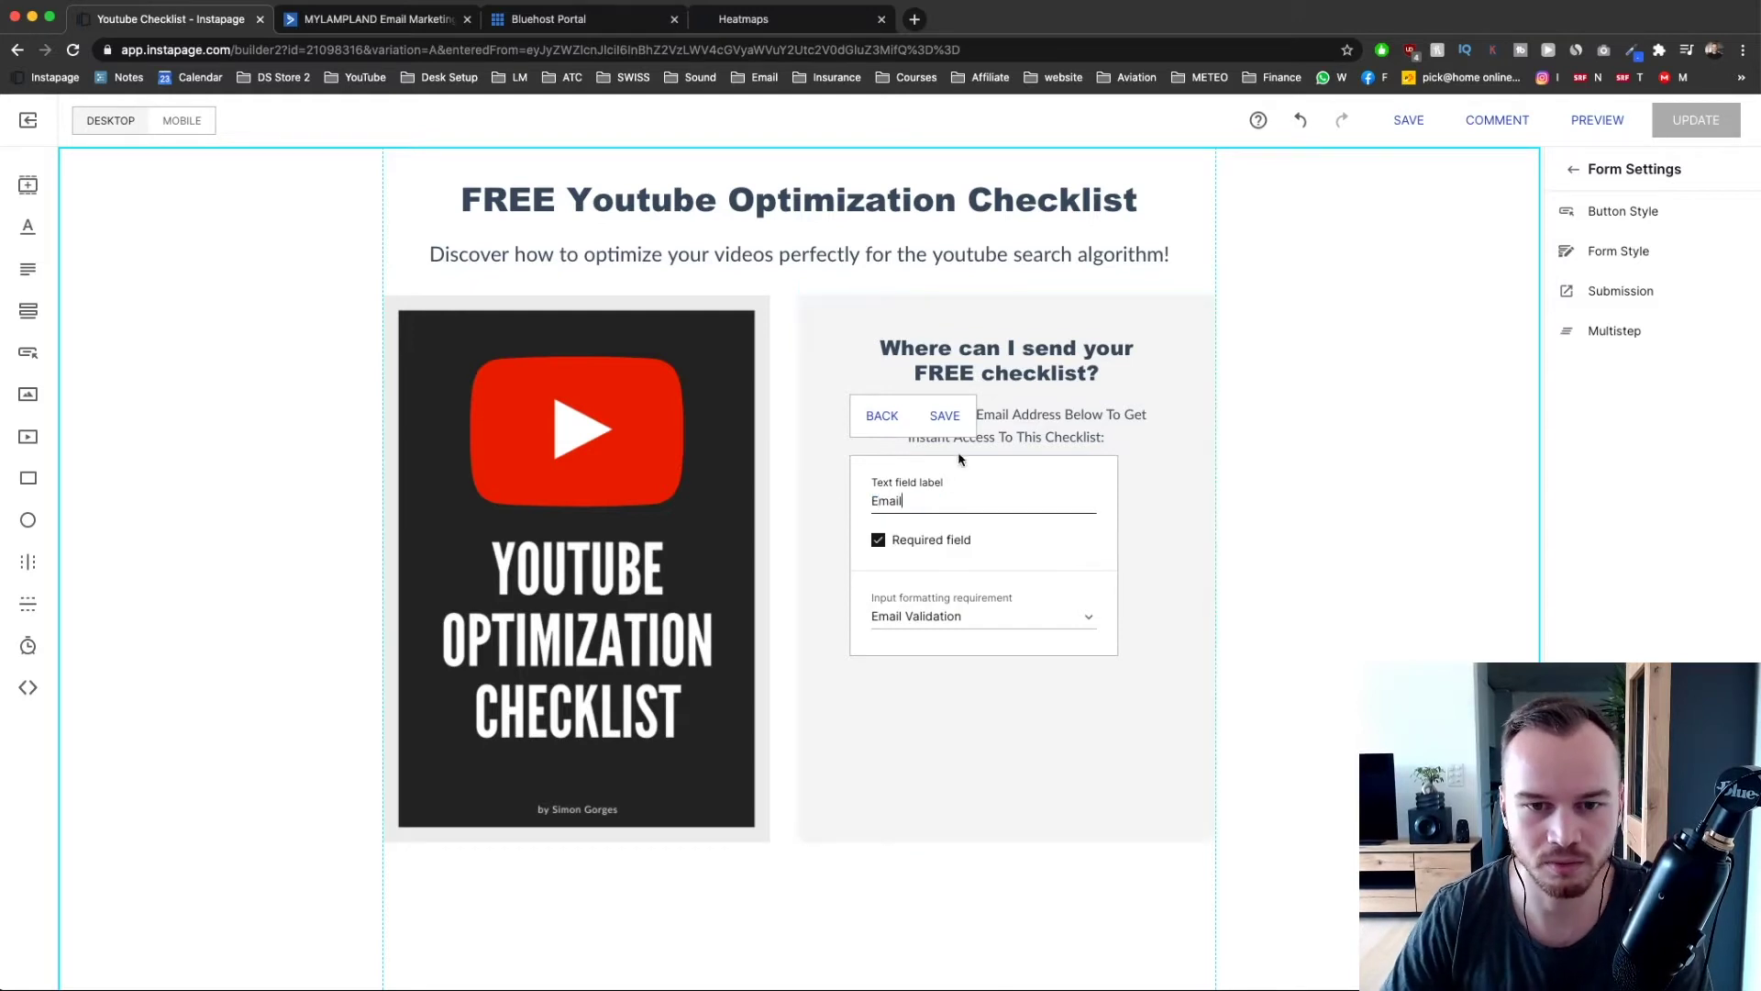
{"action": "left_click", "coordinate": [945, 415]}
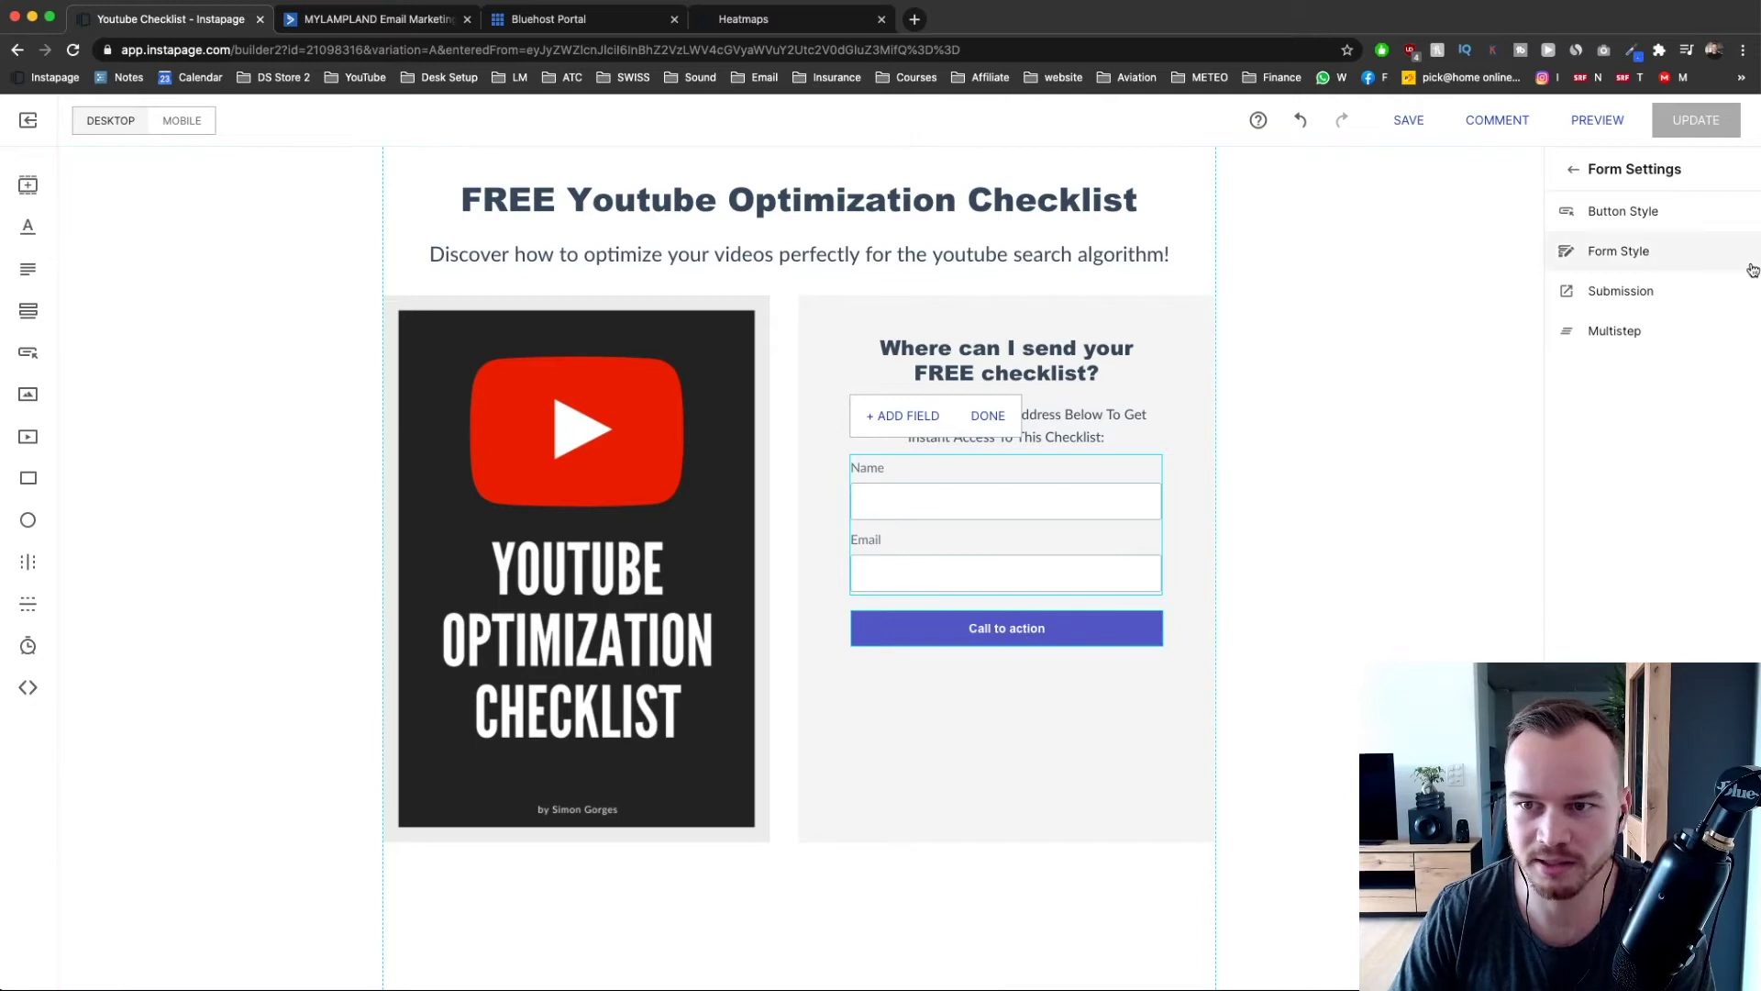
- Set the form button's color to green and its hover color to a lighter green
{"action": "left_click", "coordinate": [1602, 211]}
{"action": "left_click", "coordinate": [1581, 320]}
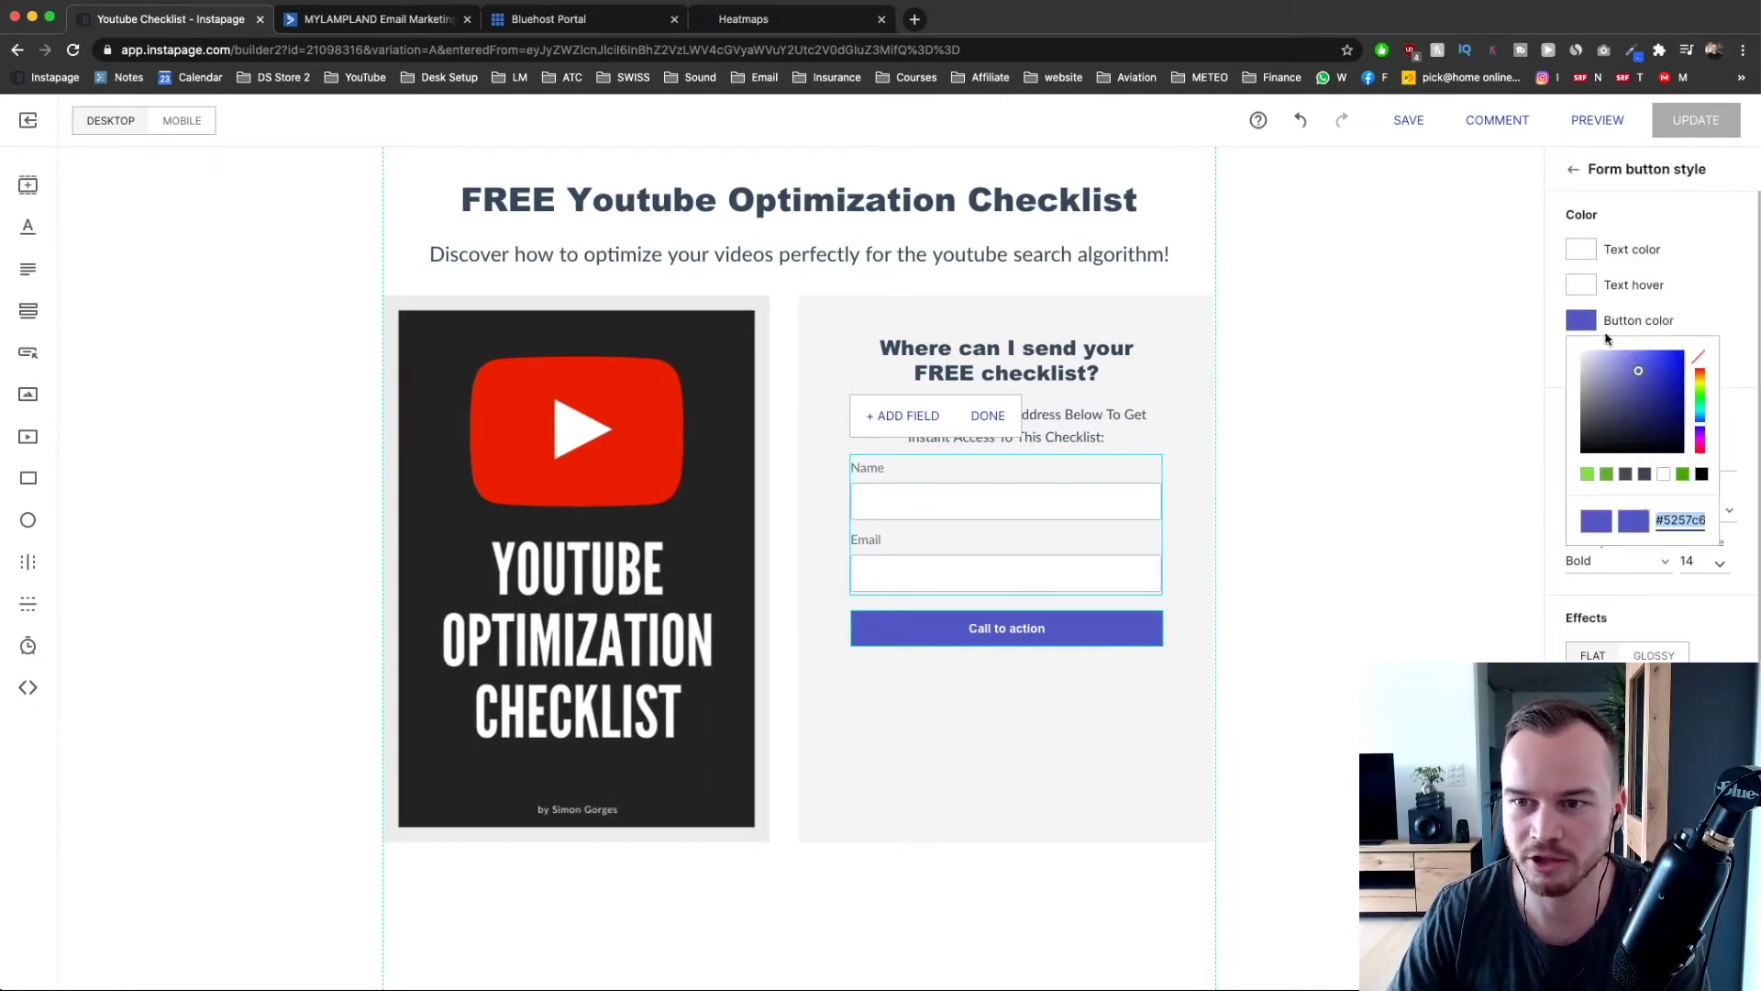
{"action": "left_click", "coordinate": [1582, 320]}
{"action": "left_click", "coordinate": [1581, 320]}
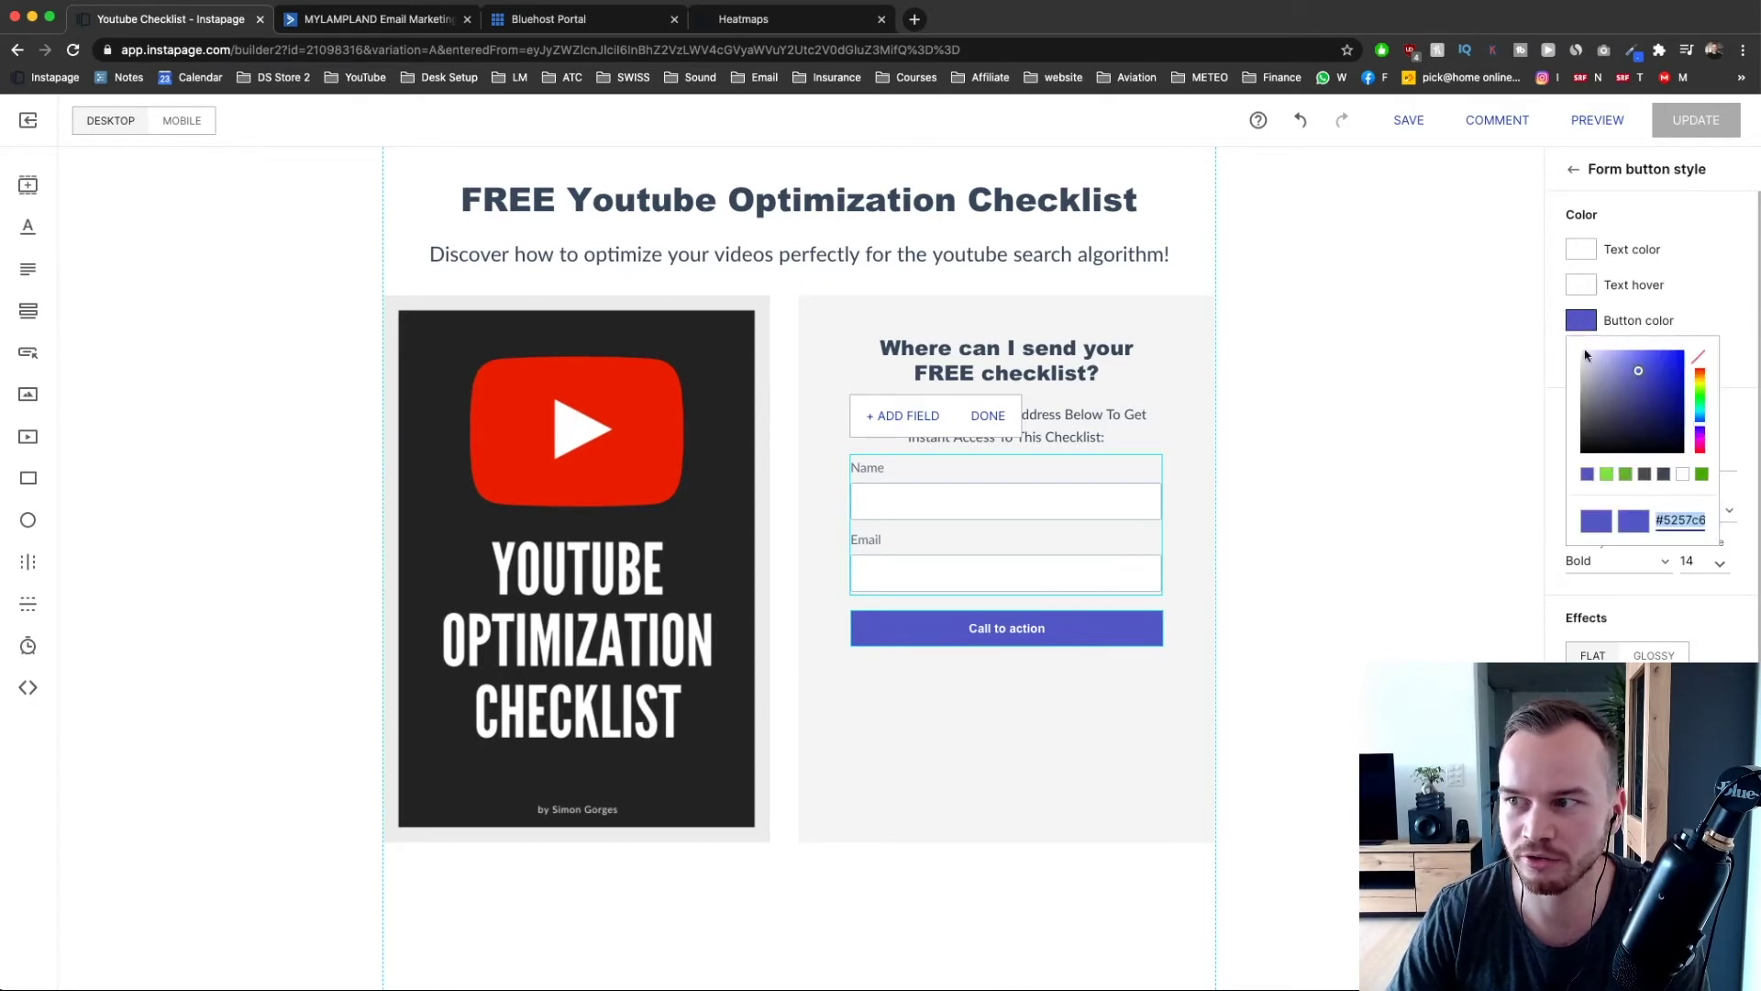
{"action": "left_click", "coordinate": [1624, 476]}
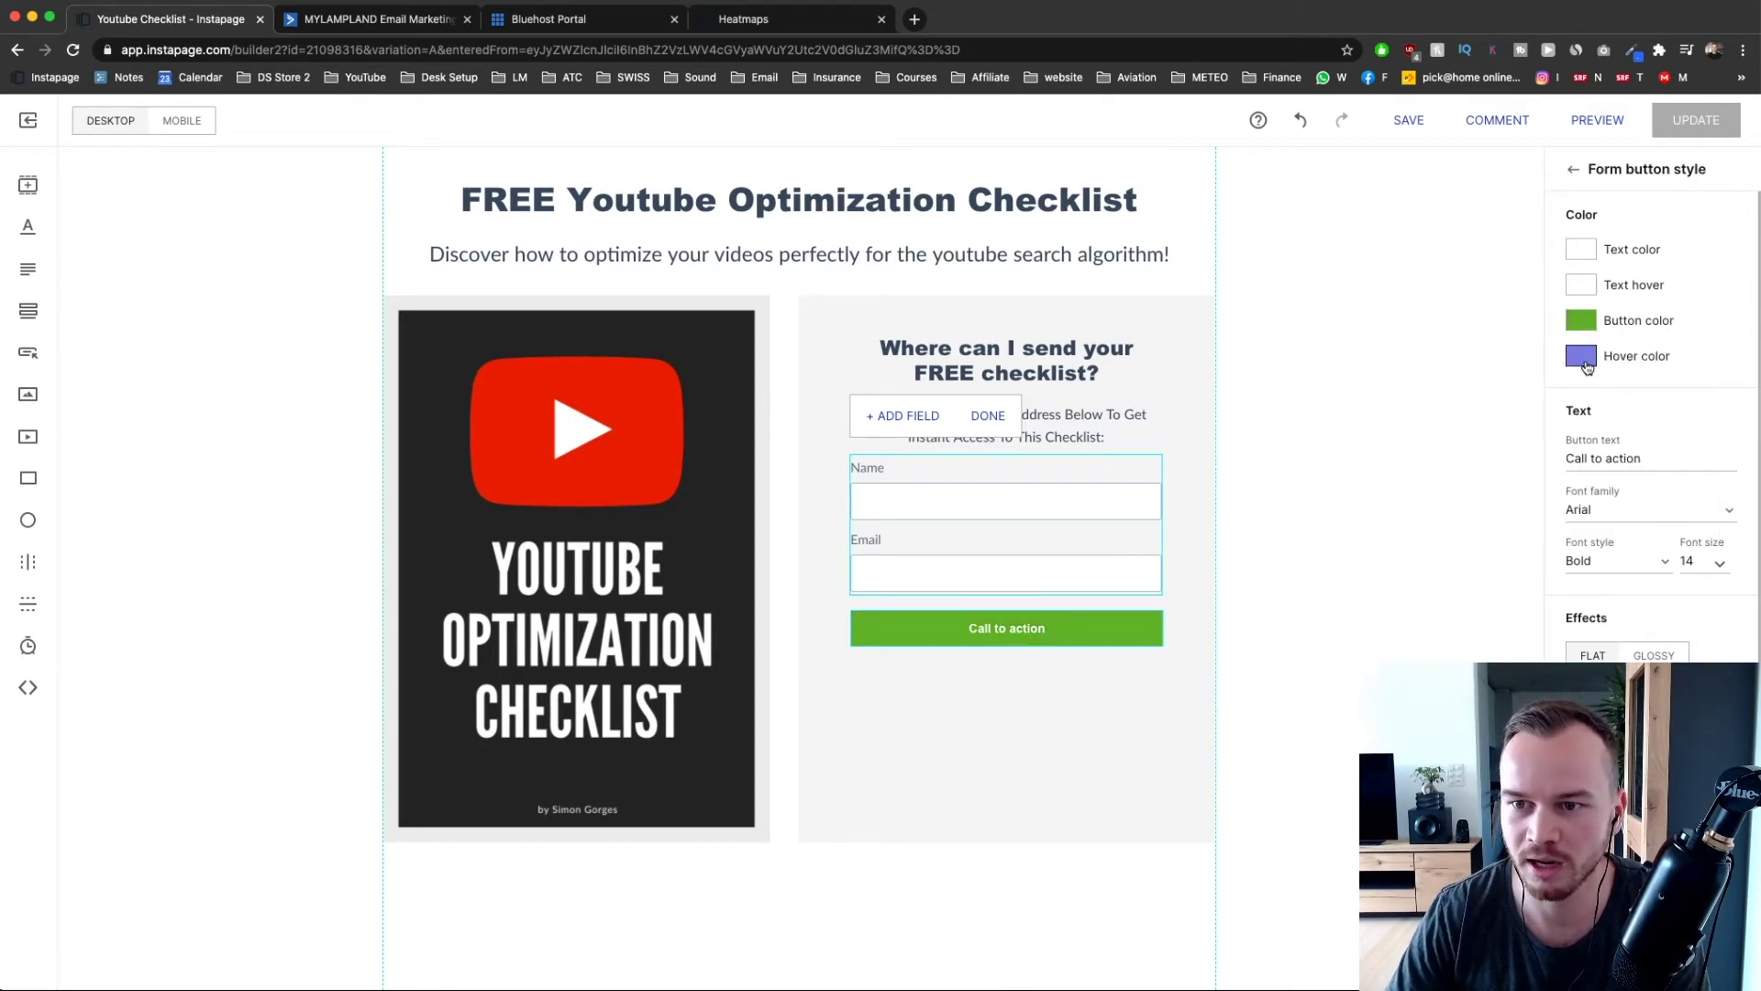
{"action": "left_click", "coordinate": [1587, 356]}
{"action": "left_click", "coordinate": [1607, 510]}
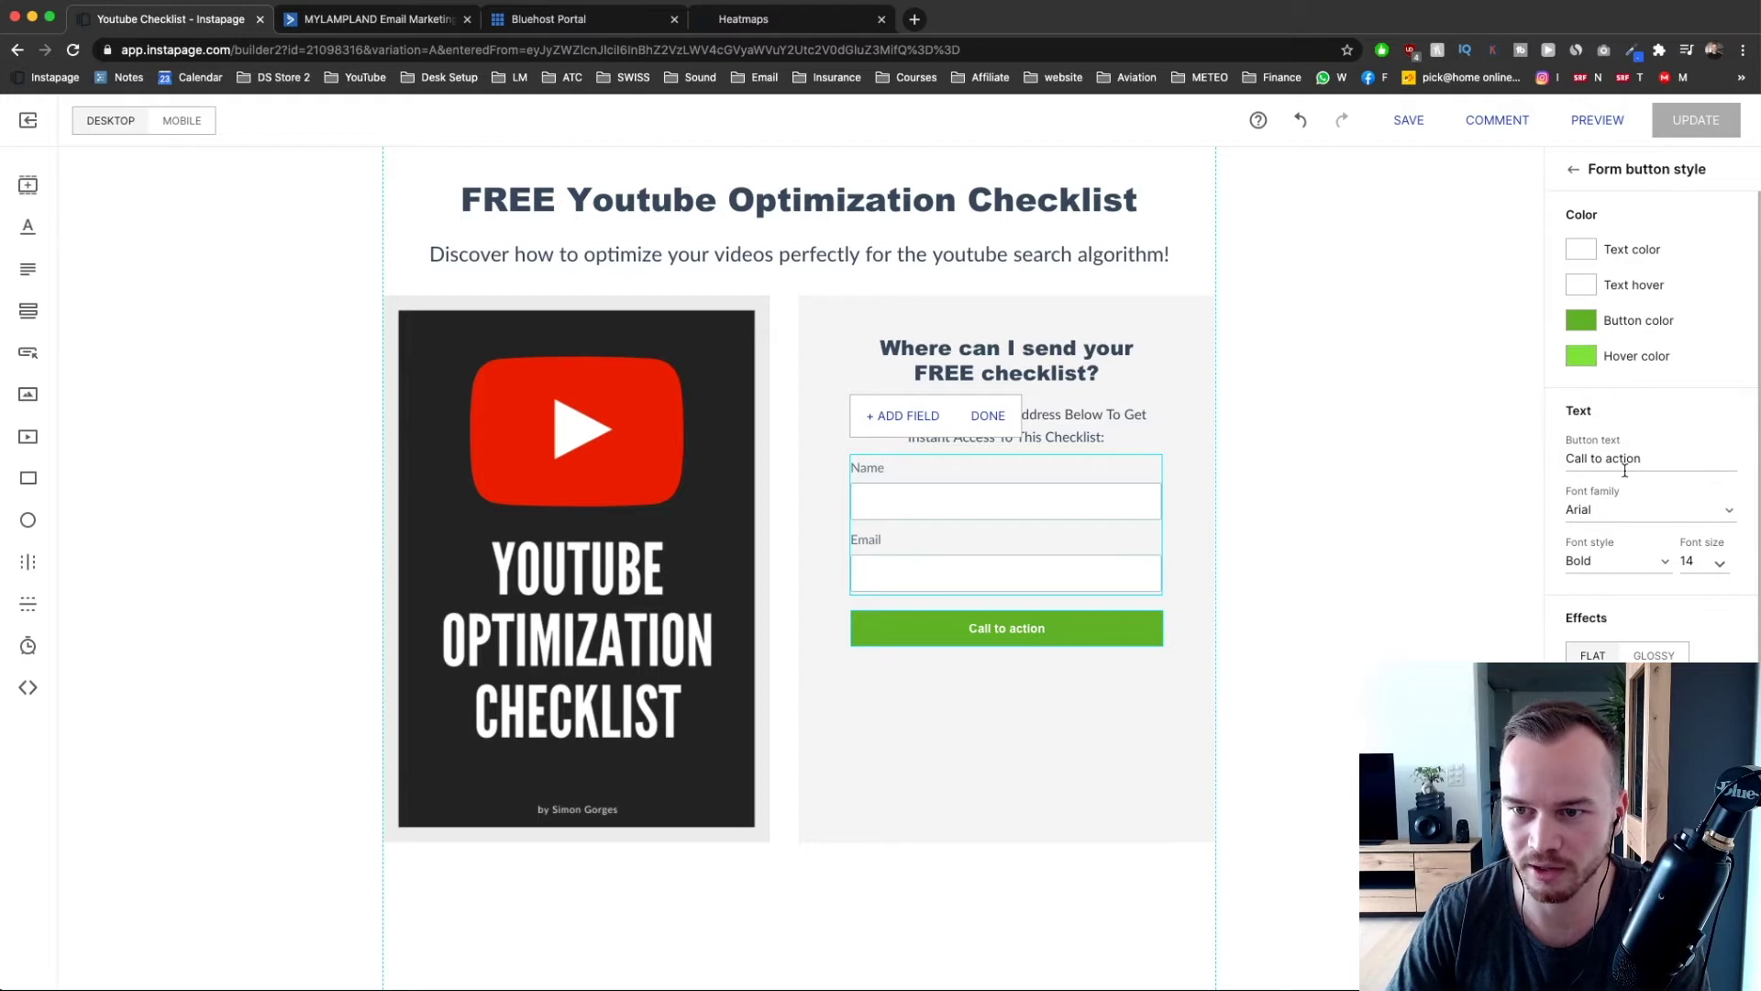
- Set the form button's text to "DOWNLOAD", increase its font size, and make the button slightly taller
{"action": "left_click_drag", "start_coordinate": [1646, 460], "coordinate": [1530, 460]}
{"action": "type", "text": "DOWNLOAD"}
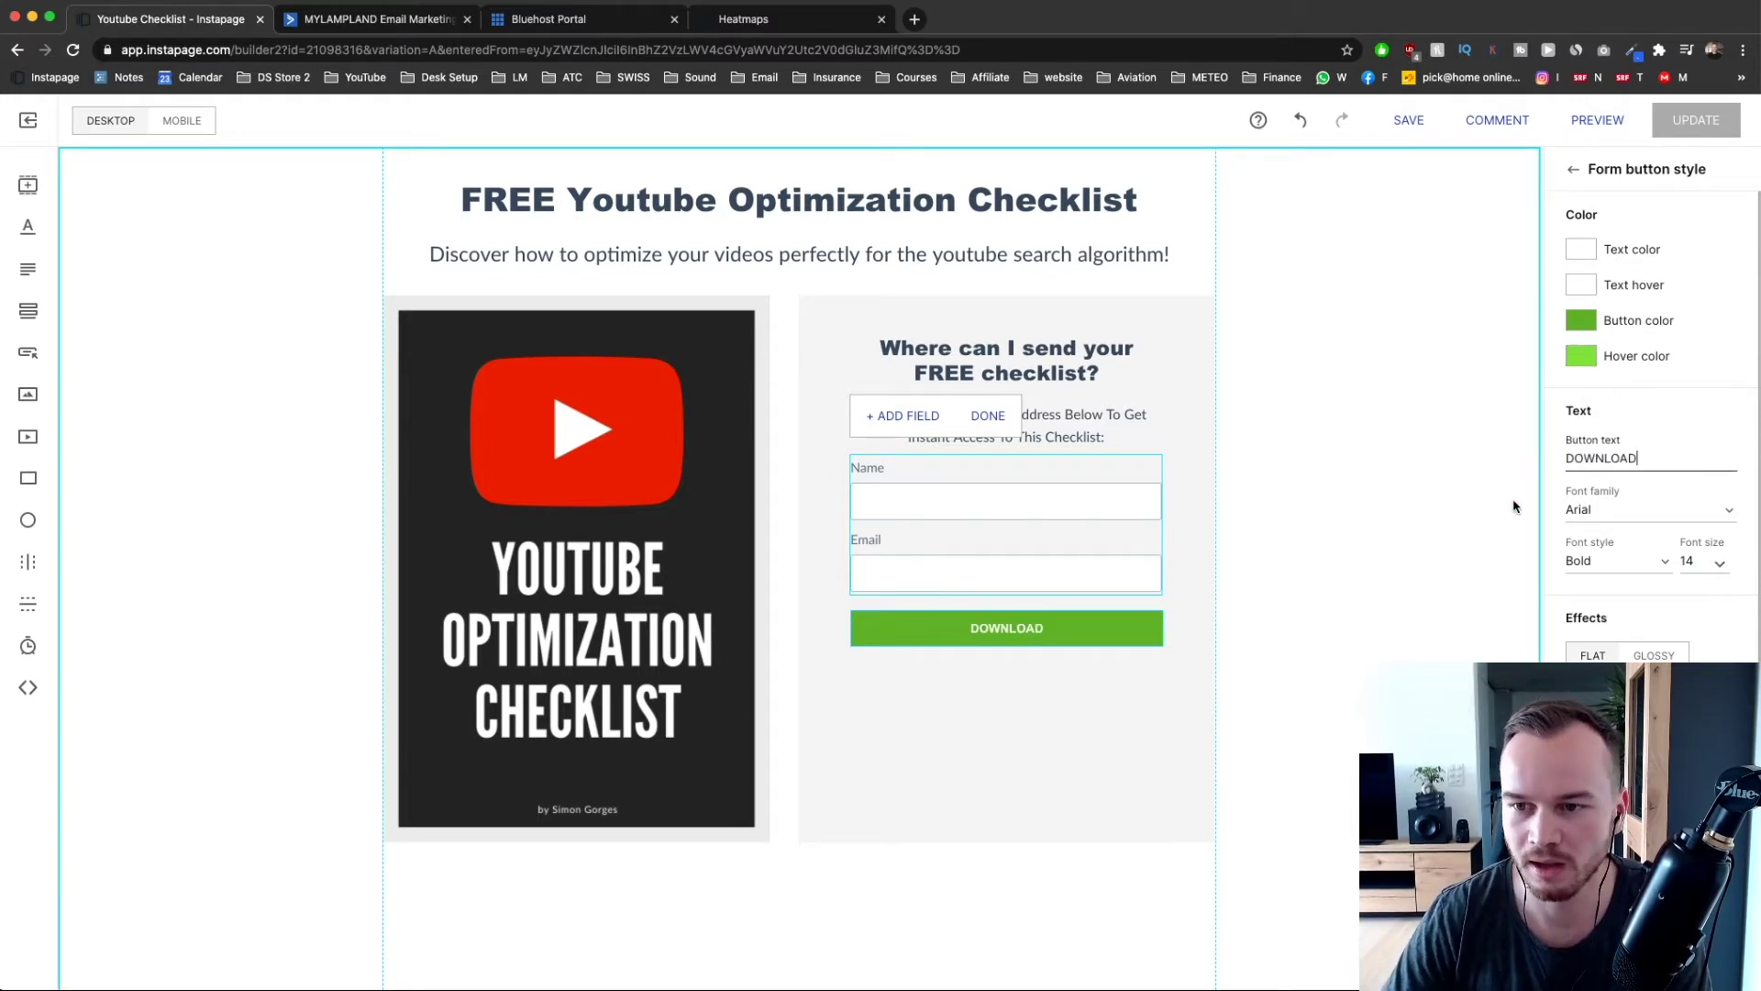
{"action": "left_click", "coordinate": [1711, 560]}
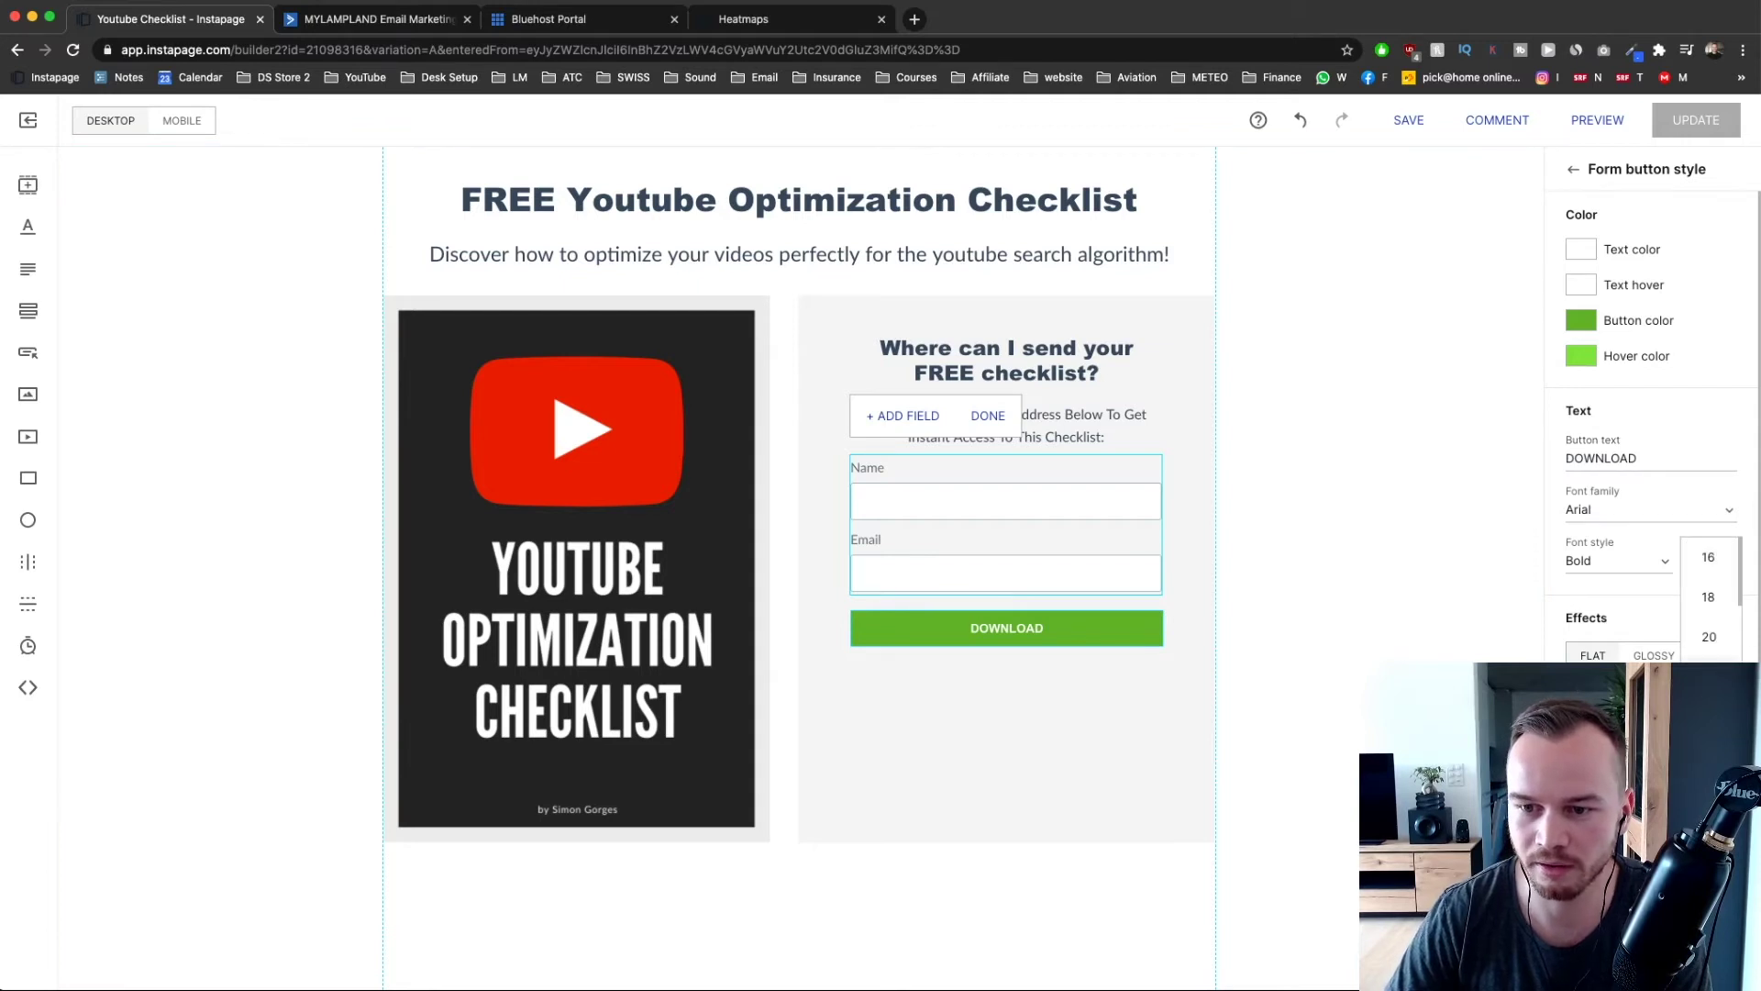
{"action": "left_click", "coordinate": [1268, 708]}
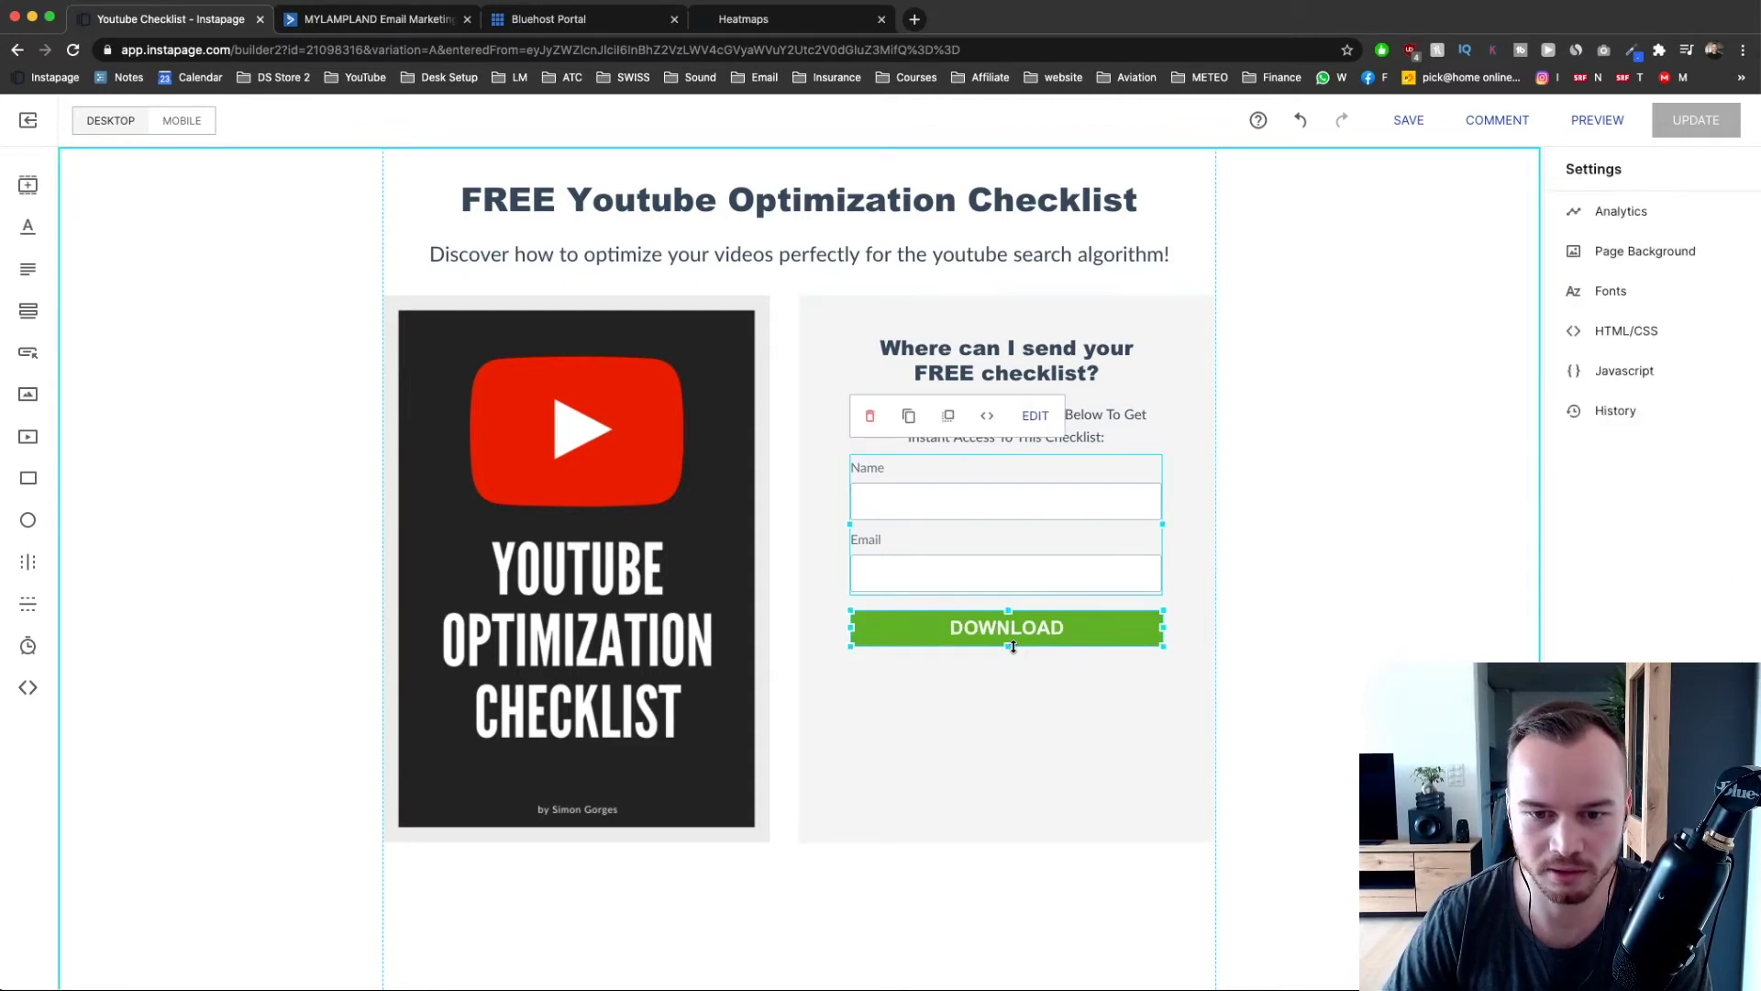
{"action": "left_click_drag", "start_coordinate": [1009, 646], "coordinate": [1010, 653]}
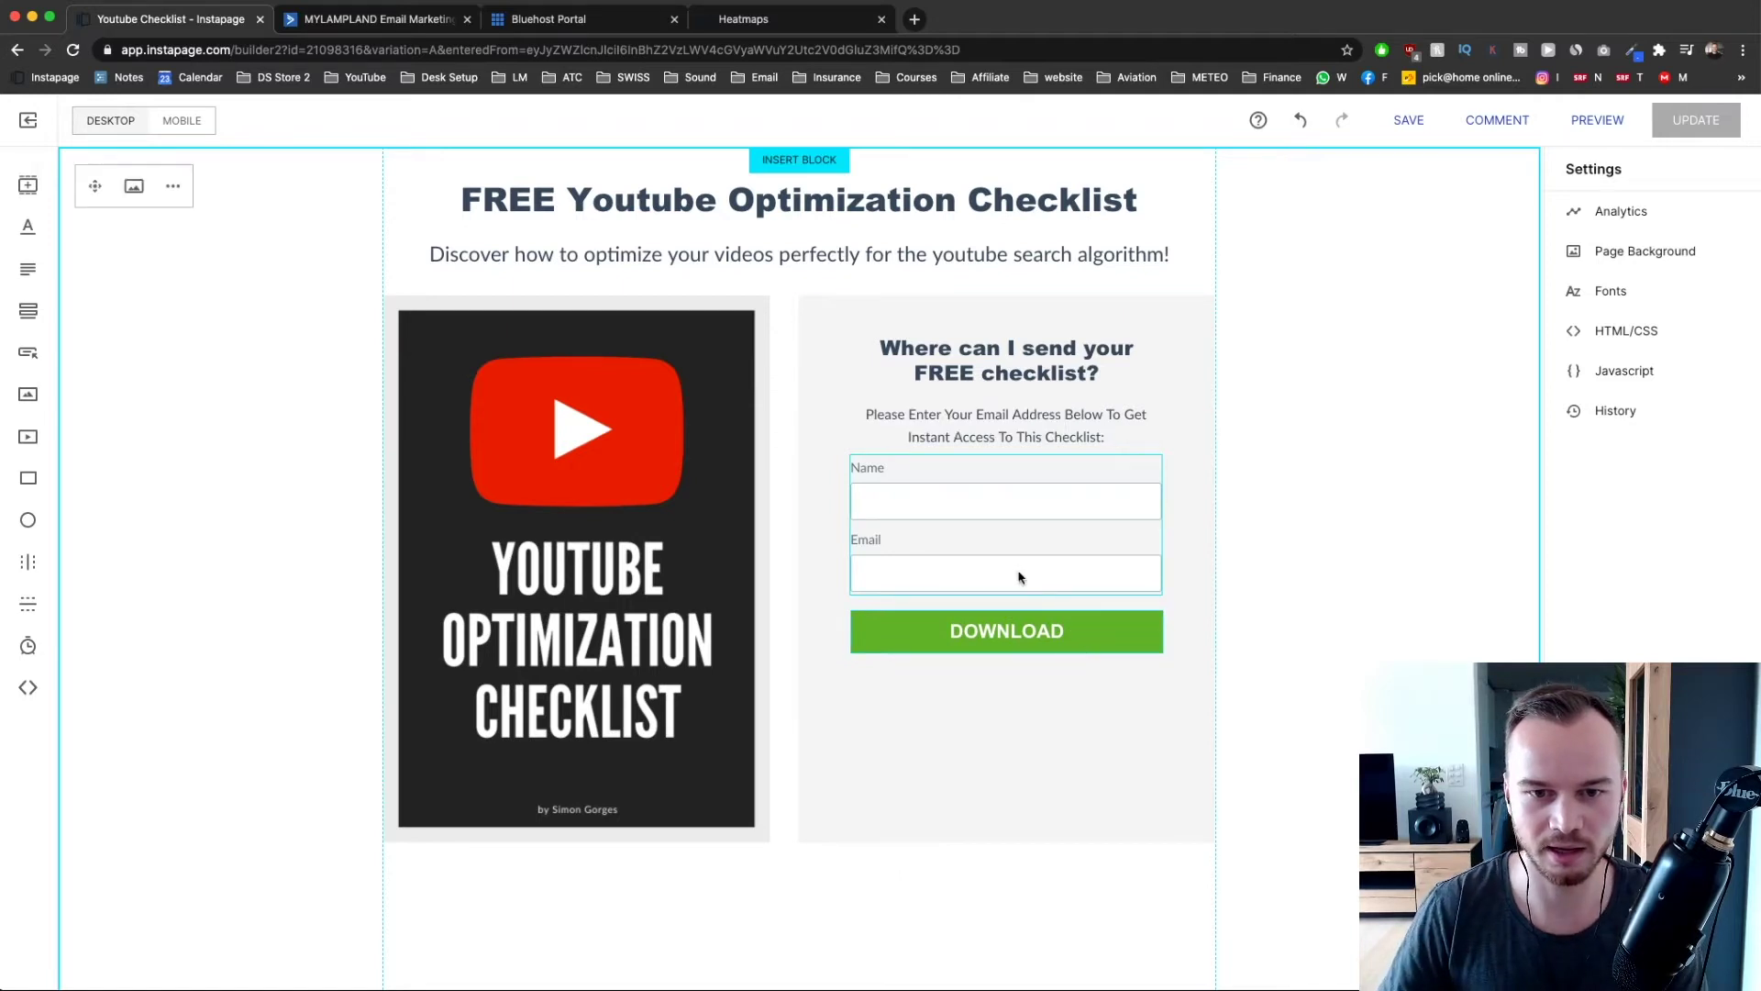
- Set the form submission's thank-you message to "Thank You! Check your Email Inbox!"
{"action": "left_click", "coordinate": [993, 503]}
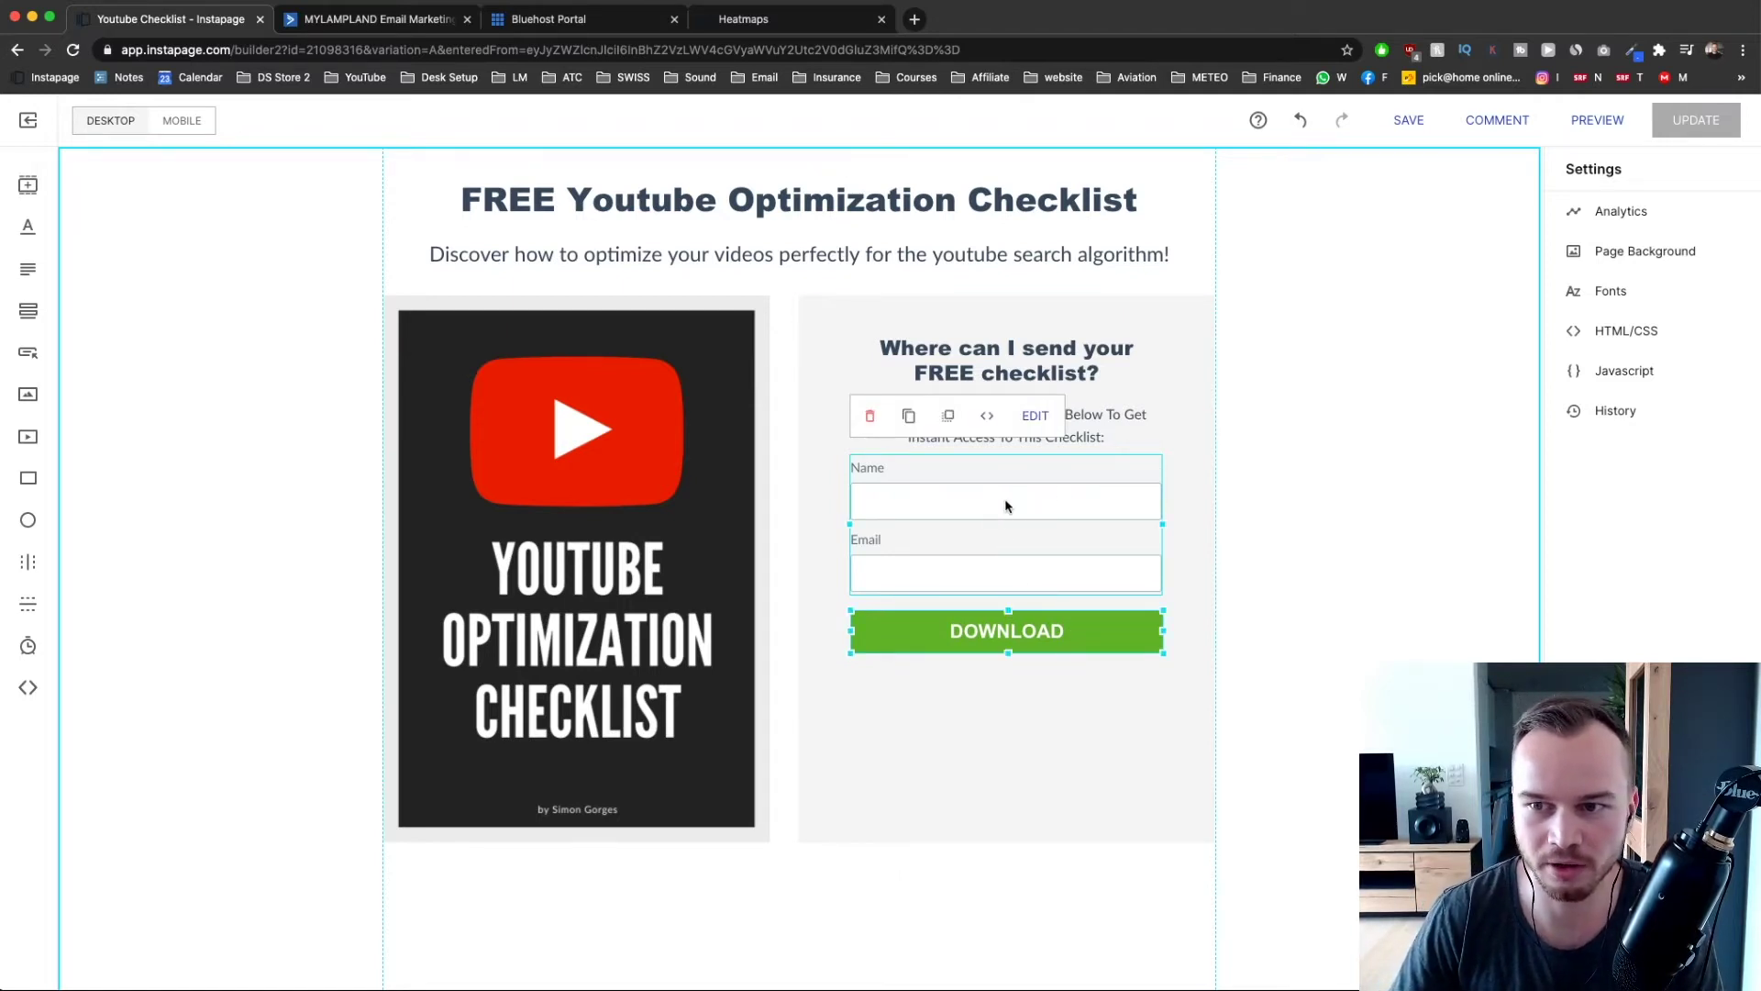
{"action": "double_click", "coordinate": [996, 509]}
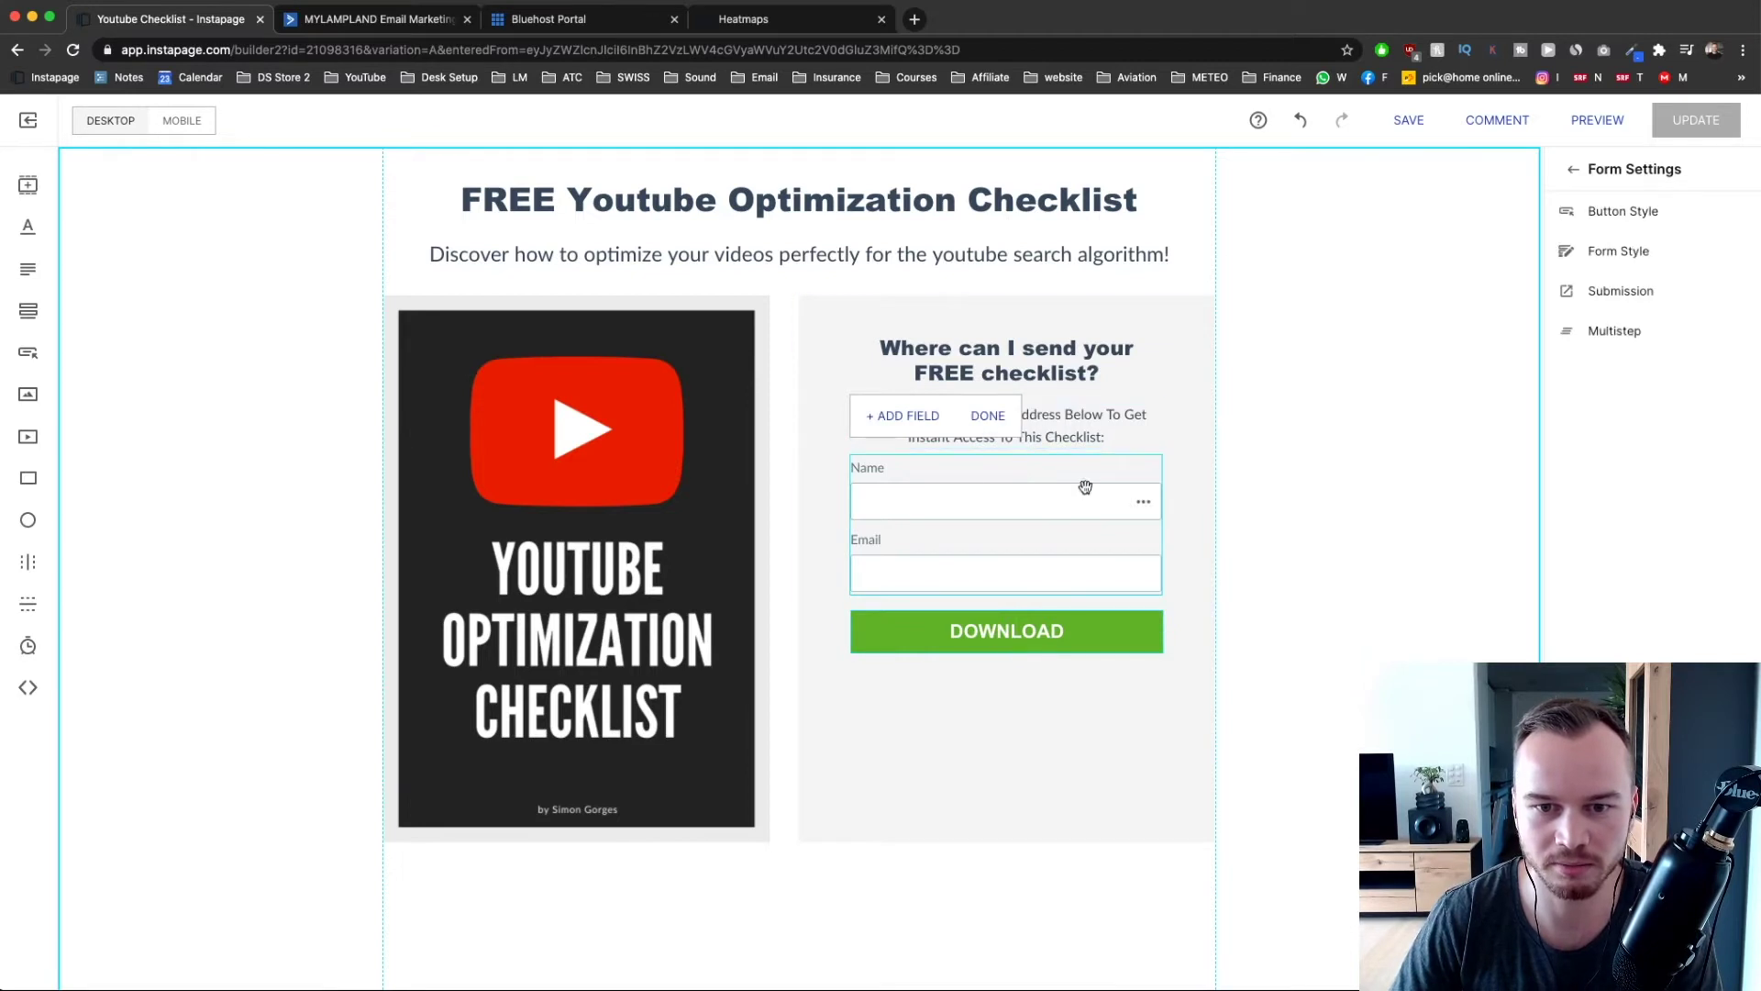
{"action": "left_click", "coordinate": [1629, 297]}
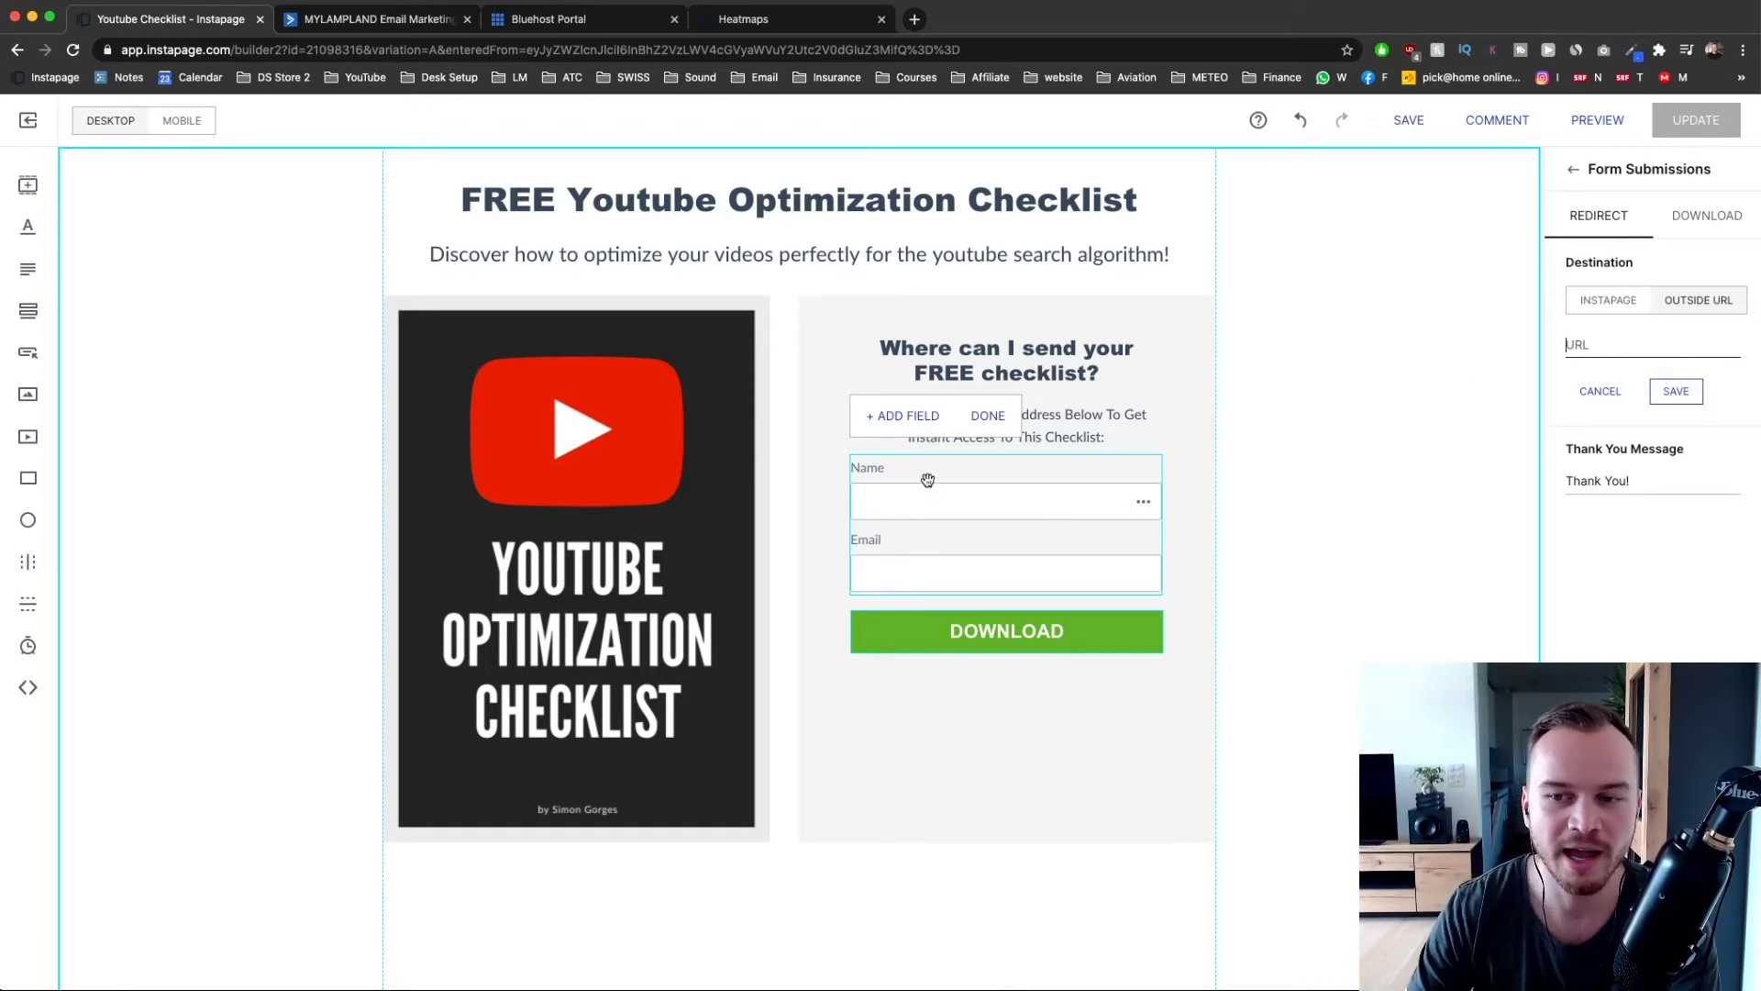
{"action": "left_click", "coordinate": [1655, 482]}
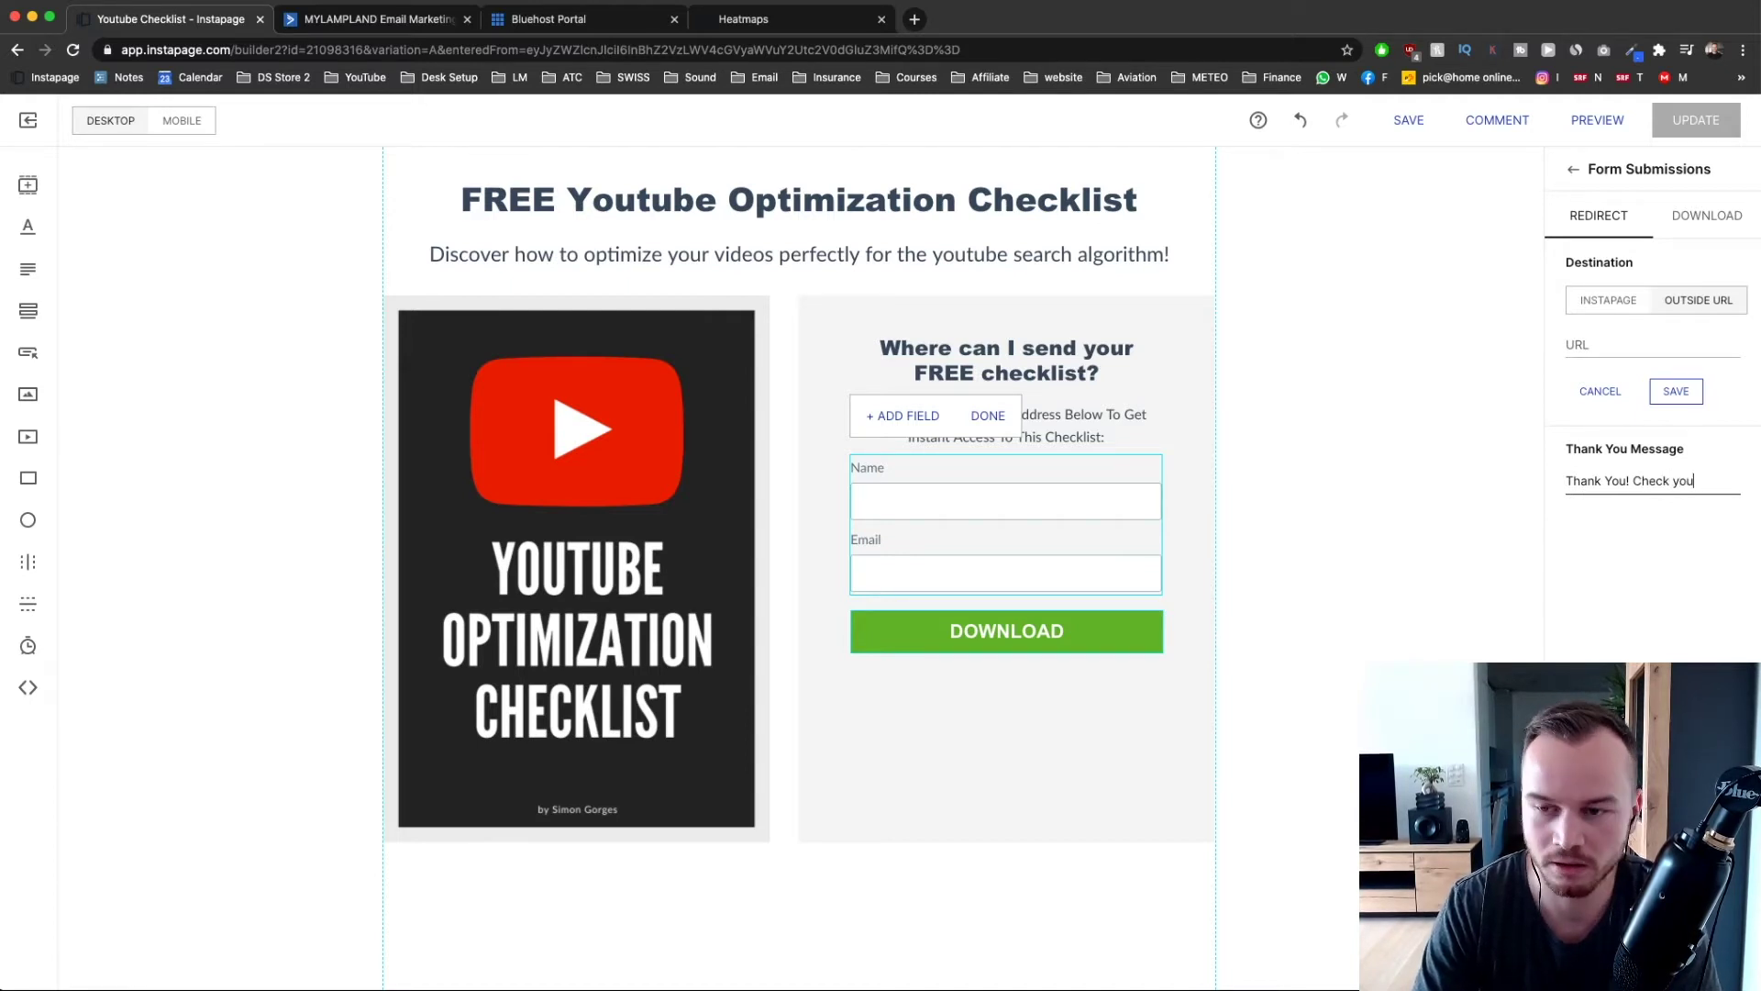
{"action": "type", "text": "Inbox!"}
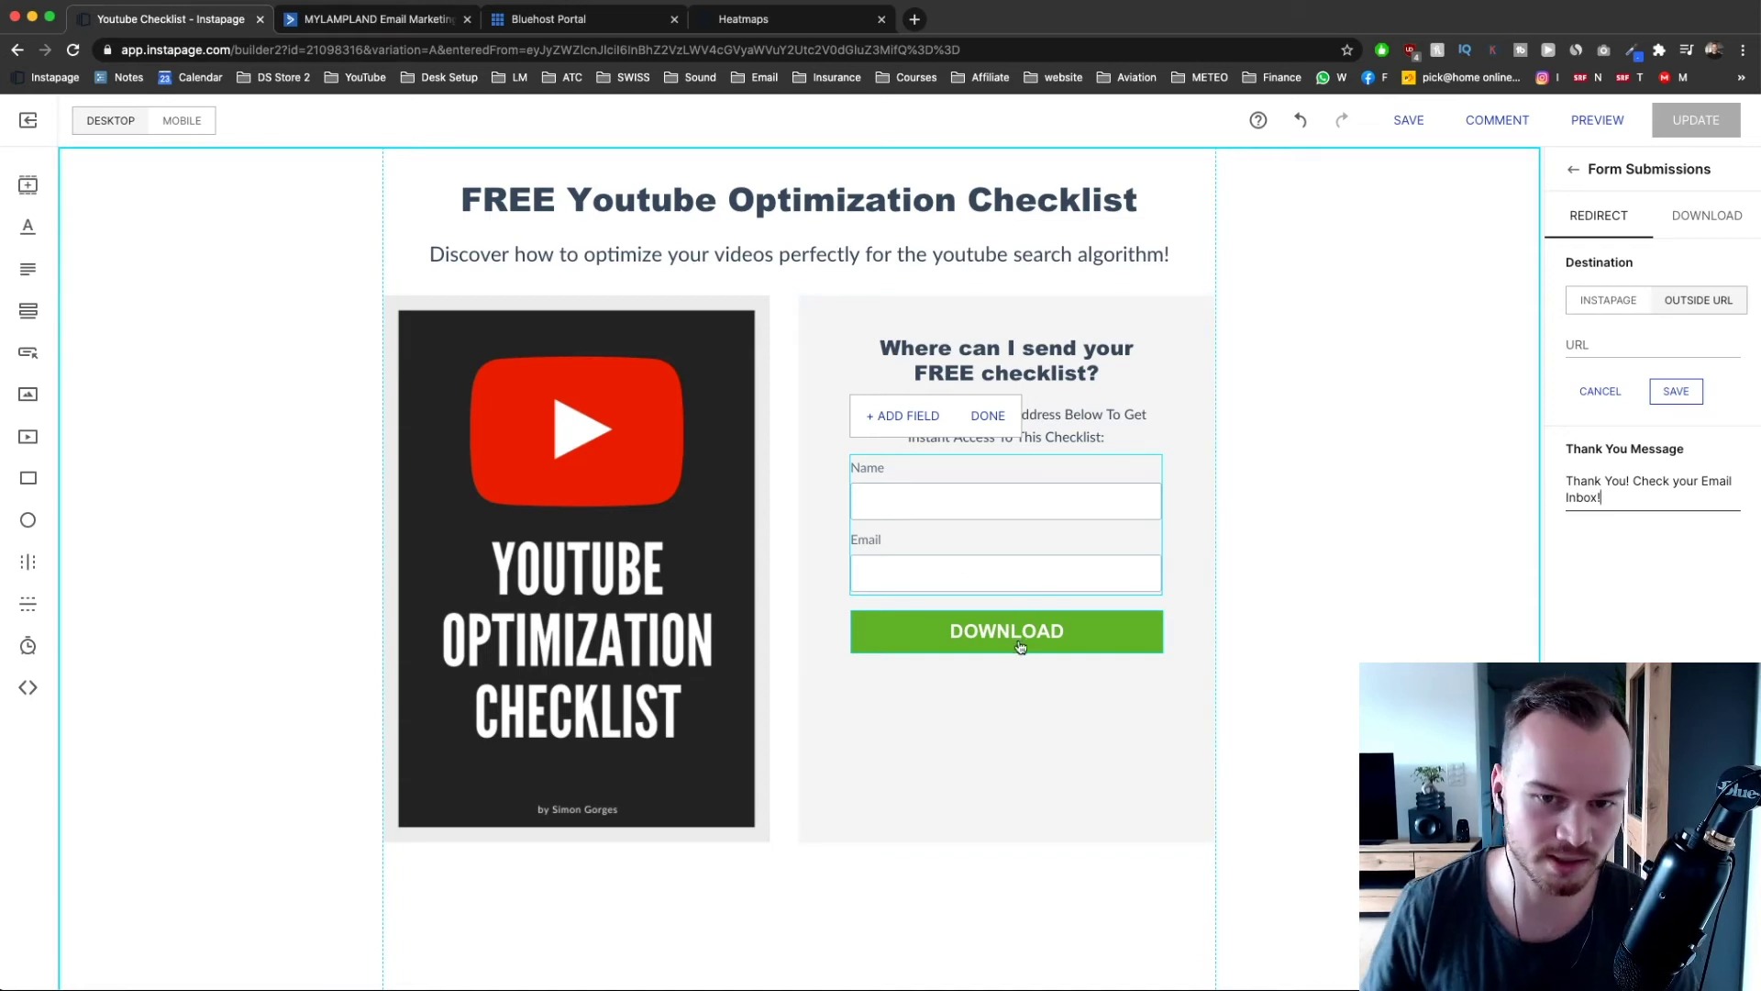
- Review the form submission's redirect destinations, Instapage page and outside URL, and its document download options
{"action": "left_click", "coordinate": [1604, 308]}
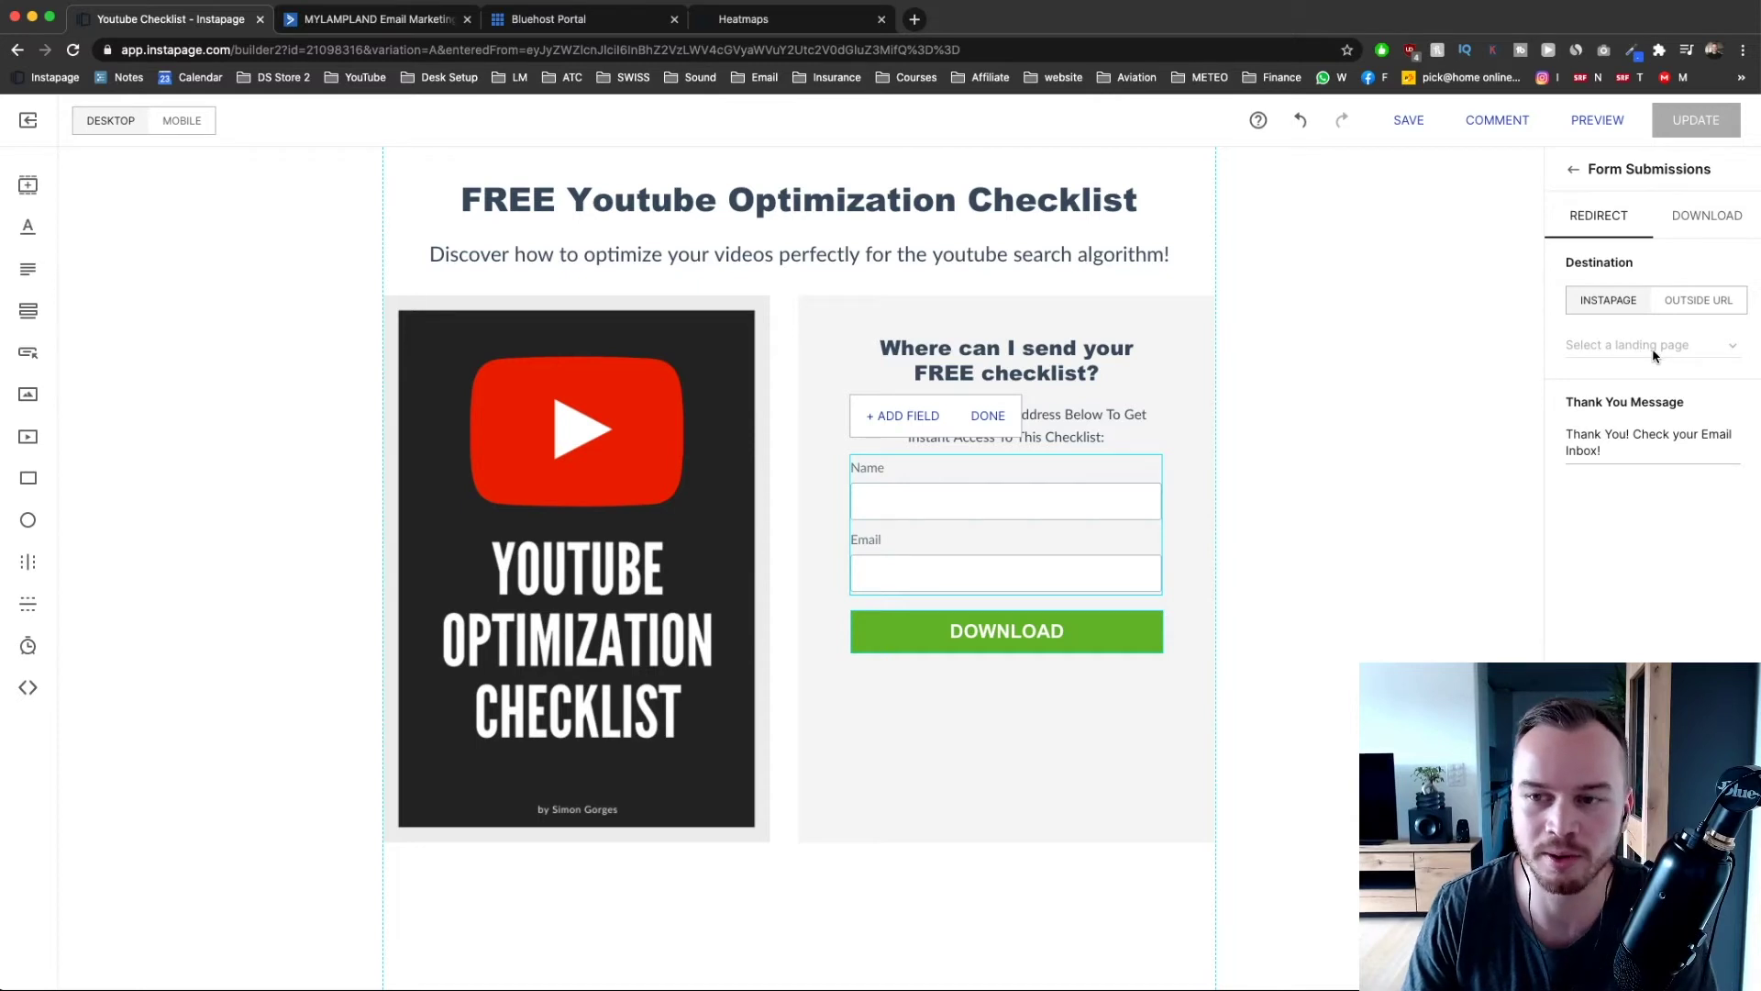
{"action": "left_click", "coordinate": [1676, 312]}
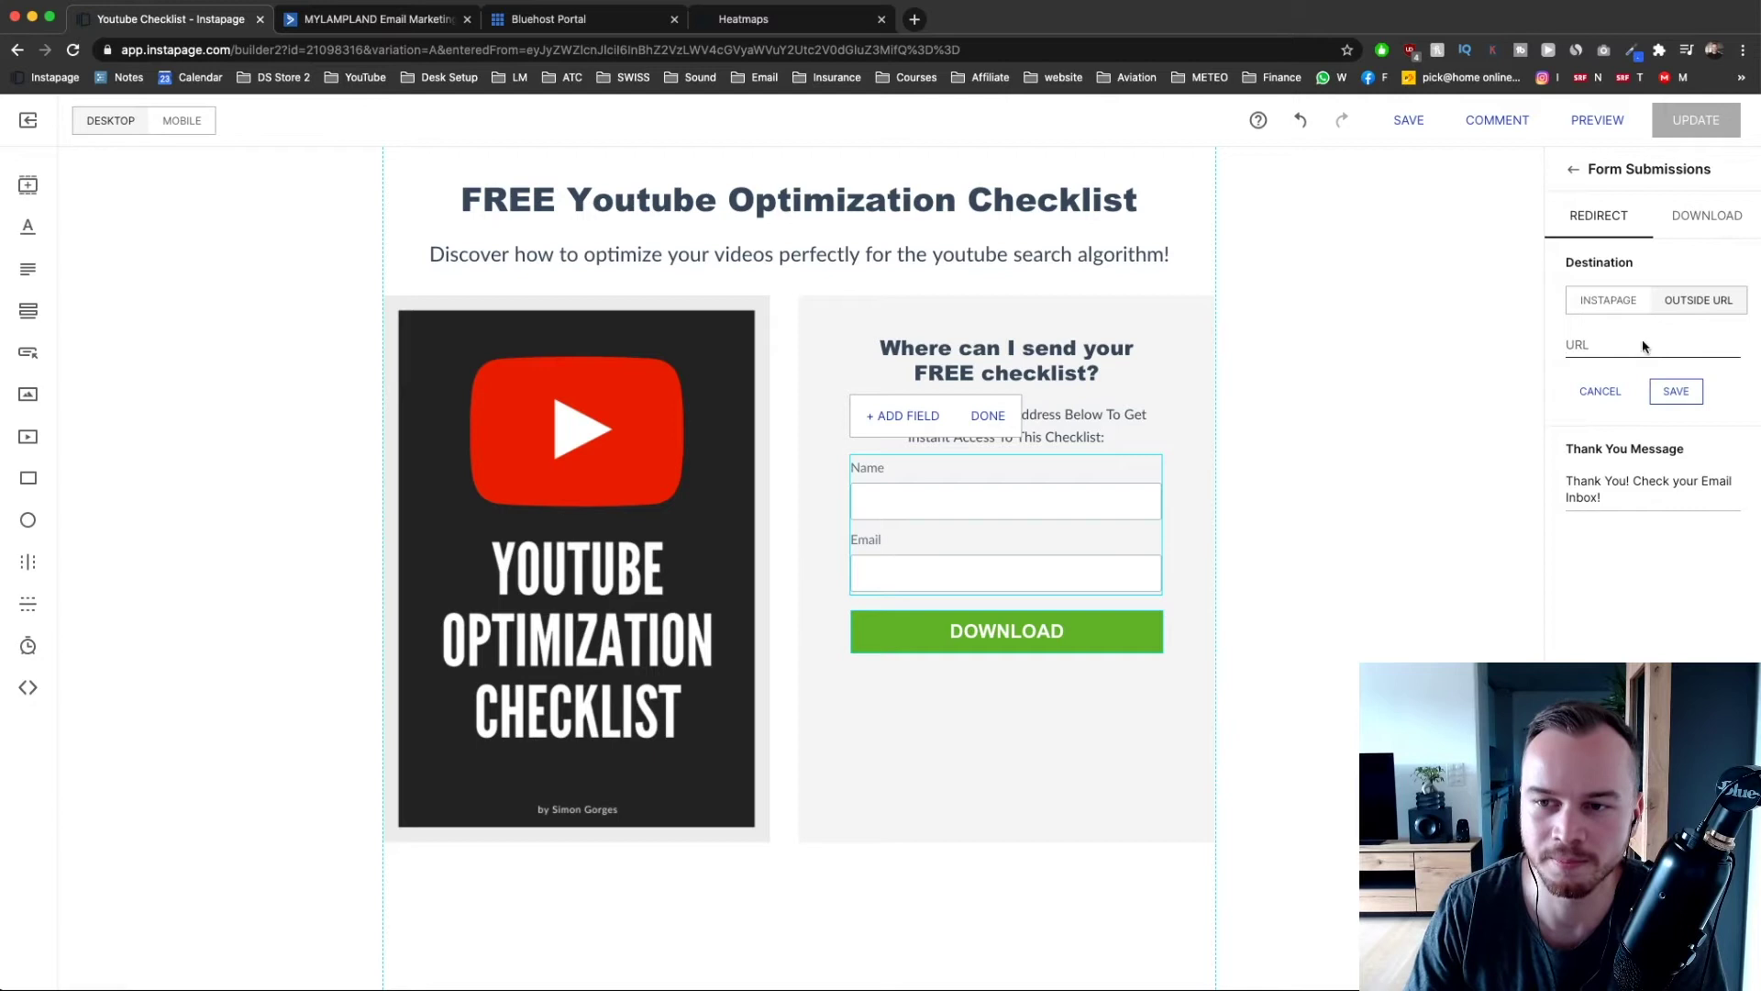
{"action": "left_click", "coordinate": [1724, 219]}
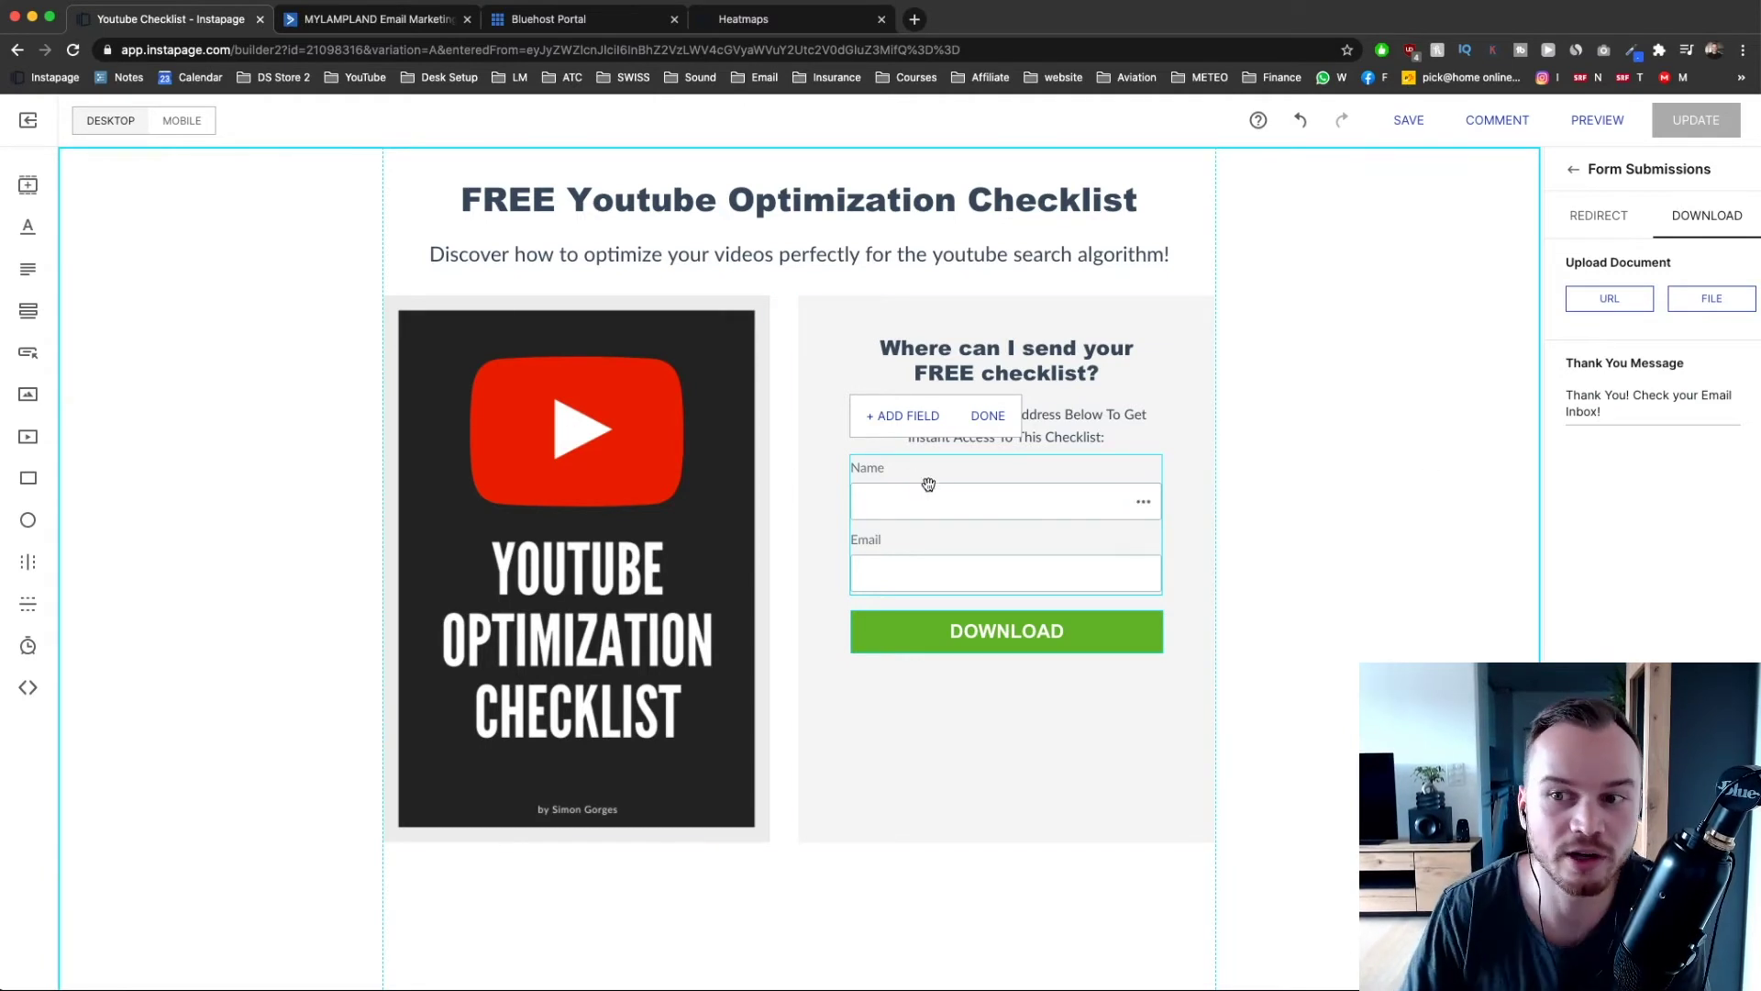
{"action": "left_click", "coordinate": [1587, 220]}
{"action": "left_click", "coordinate": [1304, 365]}
- Shorten the main page block by raising its lower edge closer to the checklist image
{"action": "scroll", "coordinate": [1193, 606], "scroll_direction": "down", "scroll_amount": 3}
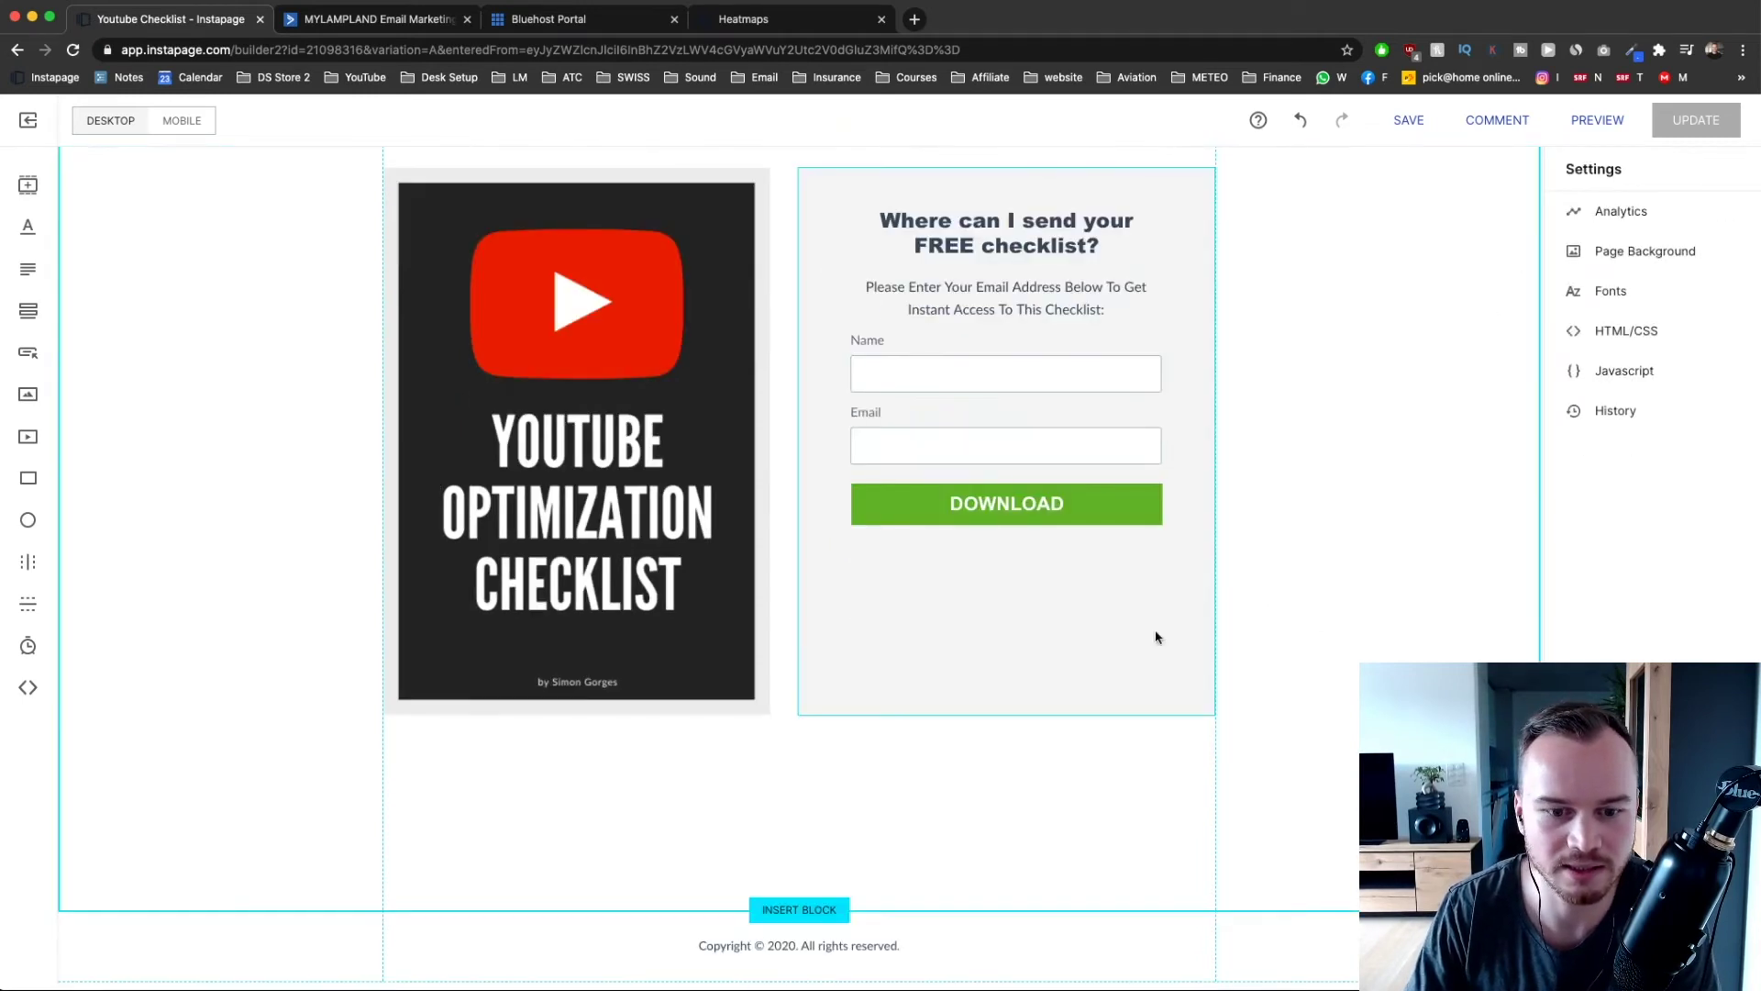
{"action": "left_click_drag", "start_coordinate": [908, 913], "coordinate": [912, 828]}
{"action": "scroll", "coordinate": [912, 807], "scroll_direction": "up", "scroll_amount": 1}
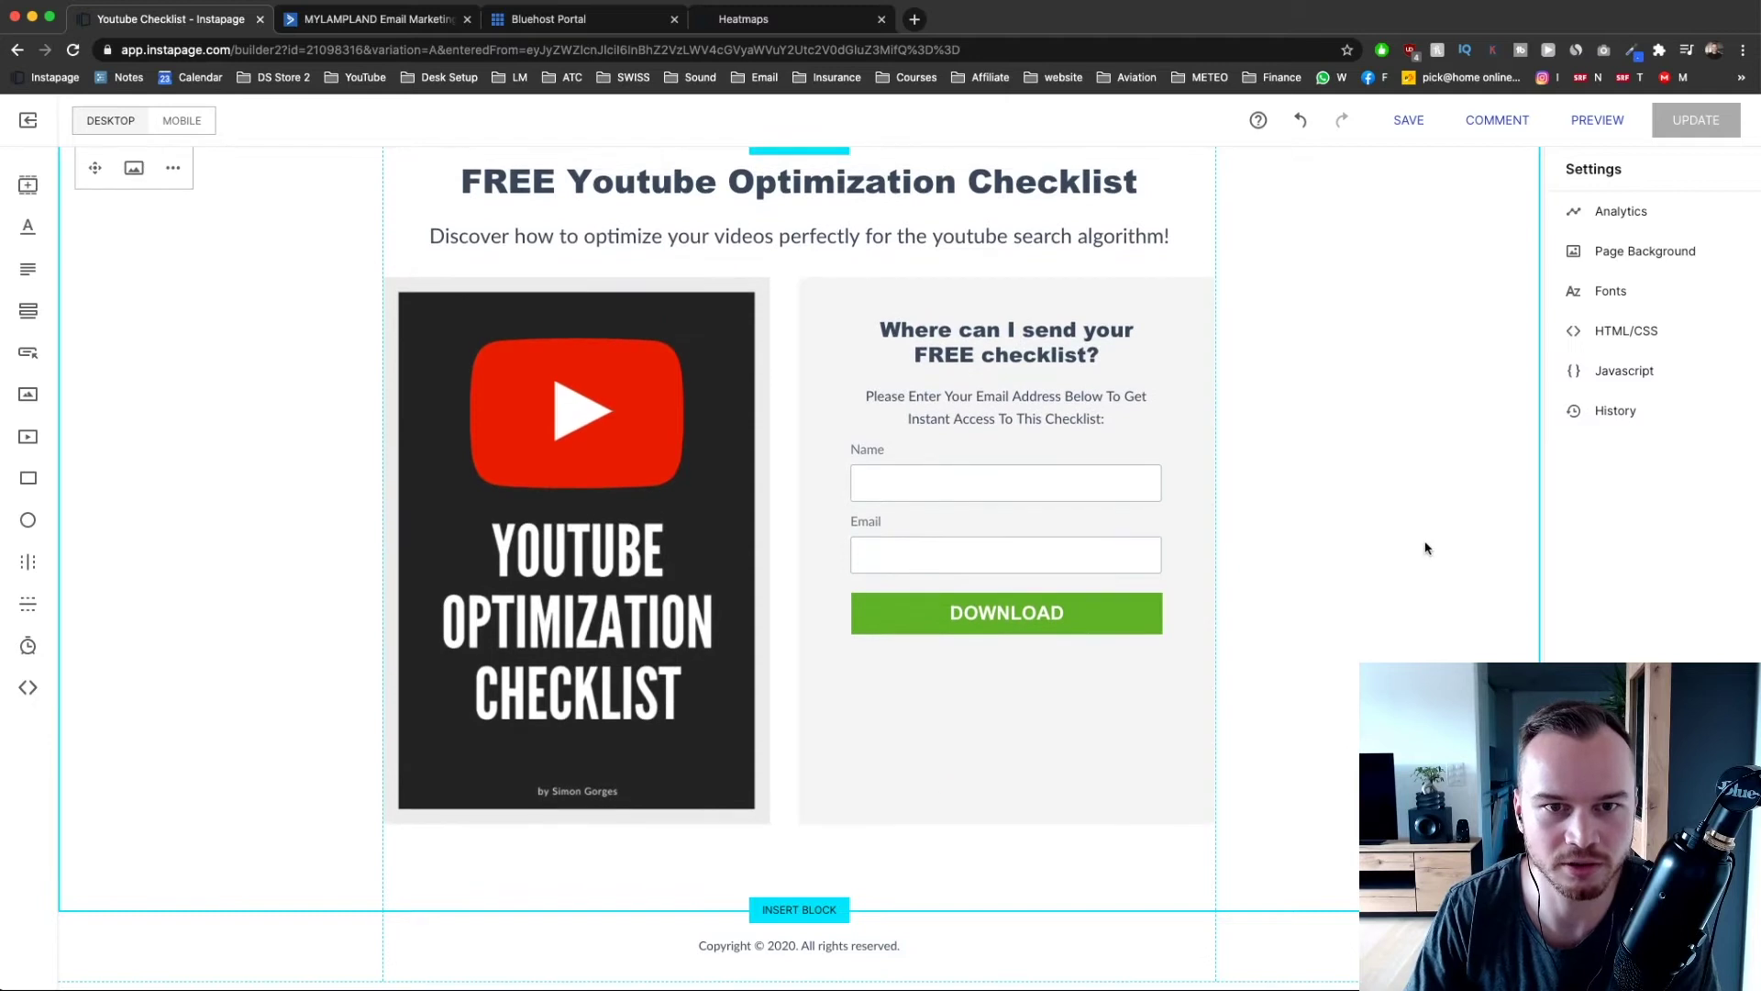
{"action": "scroll", "coordinate": [1271, 488], "scroll_direction": "up", "scroll_amount": 1}
- Shrink the grey box to fit around the sign-up form and move the whole form down to the checklist image's vertical middle
{"action": "left_click", "coordinate": [1090, 540]}
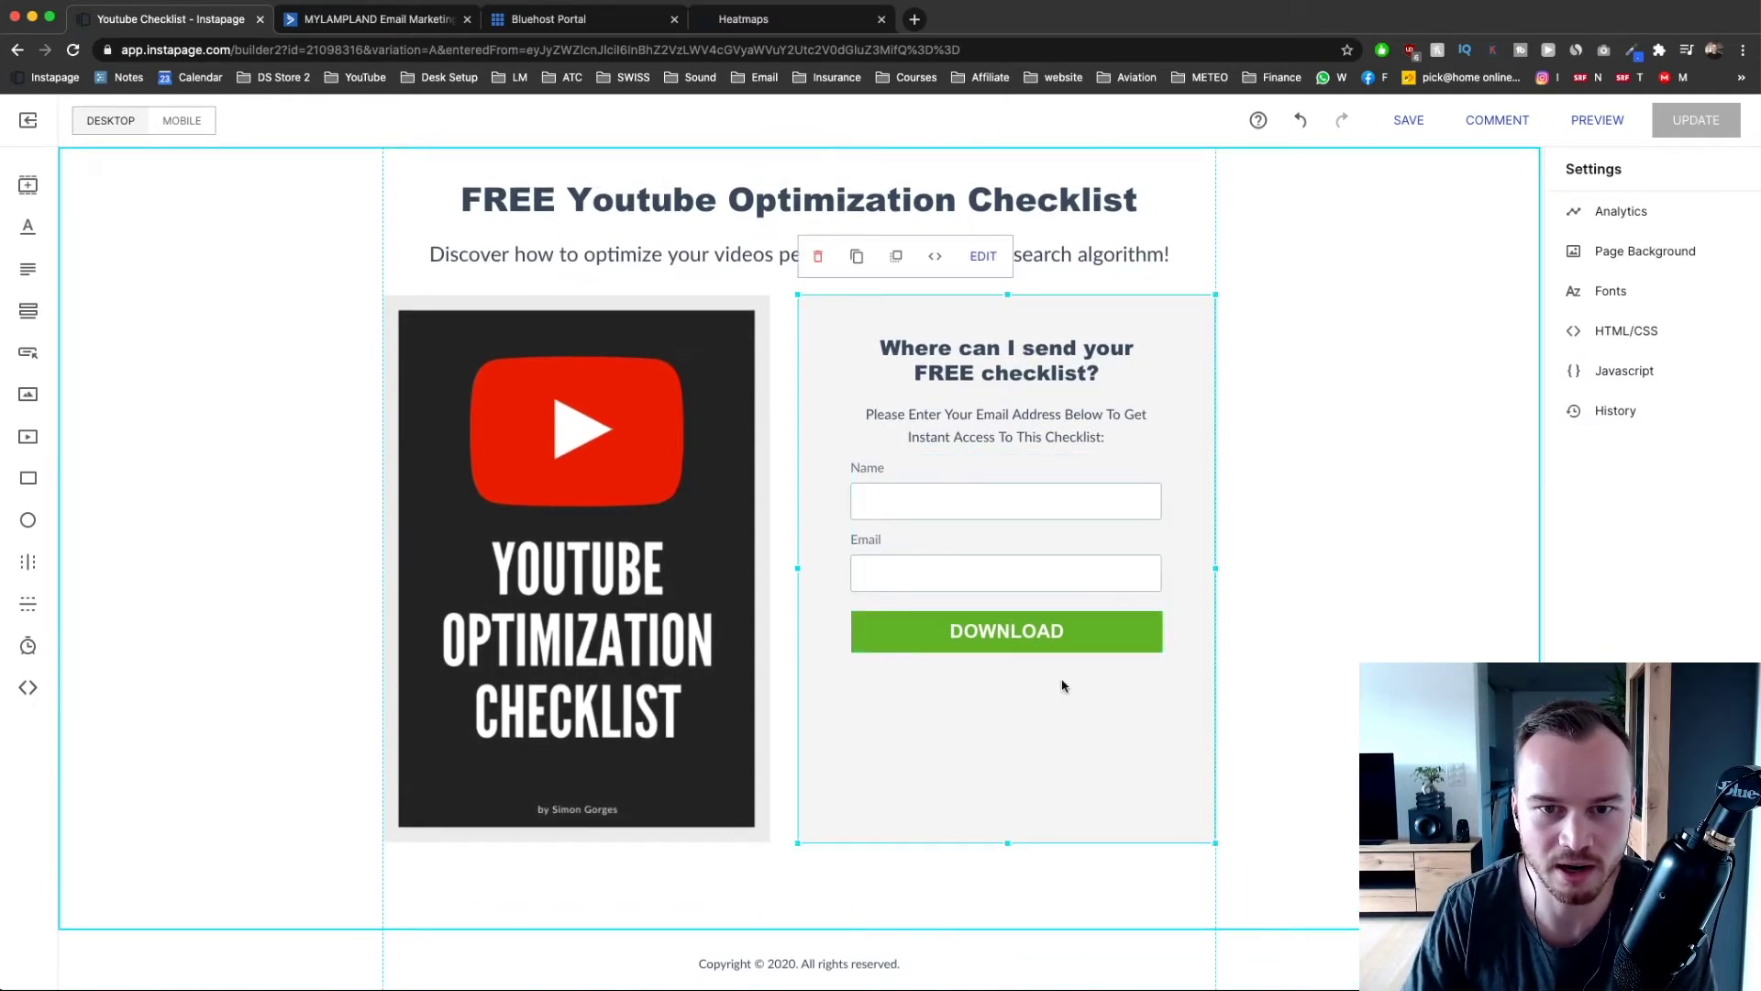
{"action": "left_click_drag", "start_coordinate": [1008, 291], "coordinate": [1007, 310]}
{"action": "left_click_drag", "start_coordinate": [1003, 836], "coordinate": [1006, 690]}
{"action": "left_click_drag", "start_coordinate": [1187, 397], "coordinate": [1189, 459]}
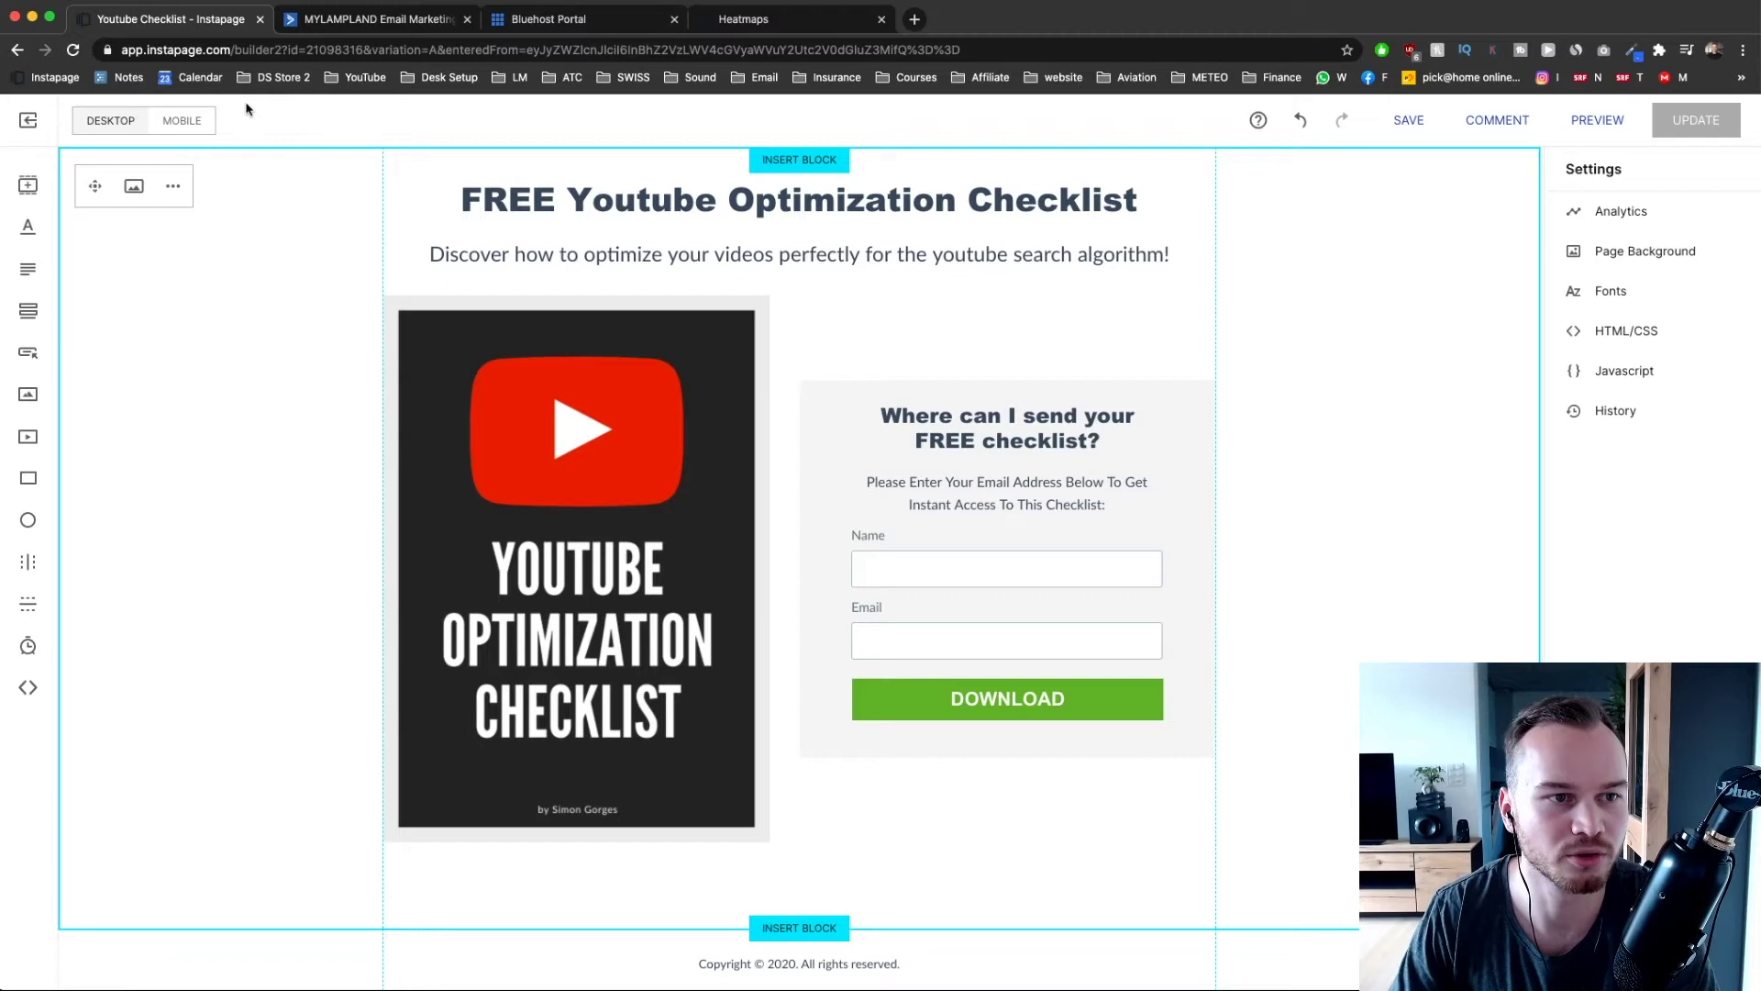
- In the mobile version, move the headline, subheading and checklist image up to close the gaps between them
{"action": "left_click", "coordinate": [200, 124]}
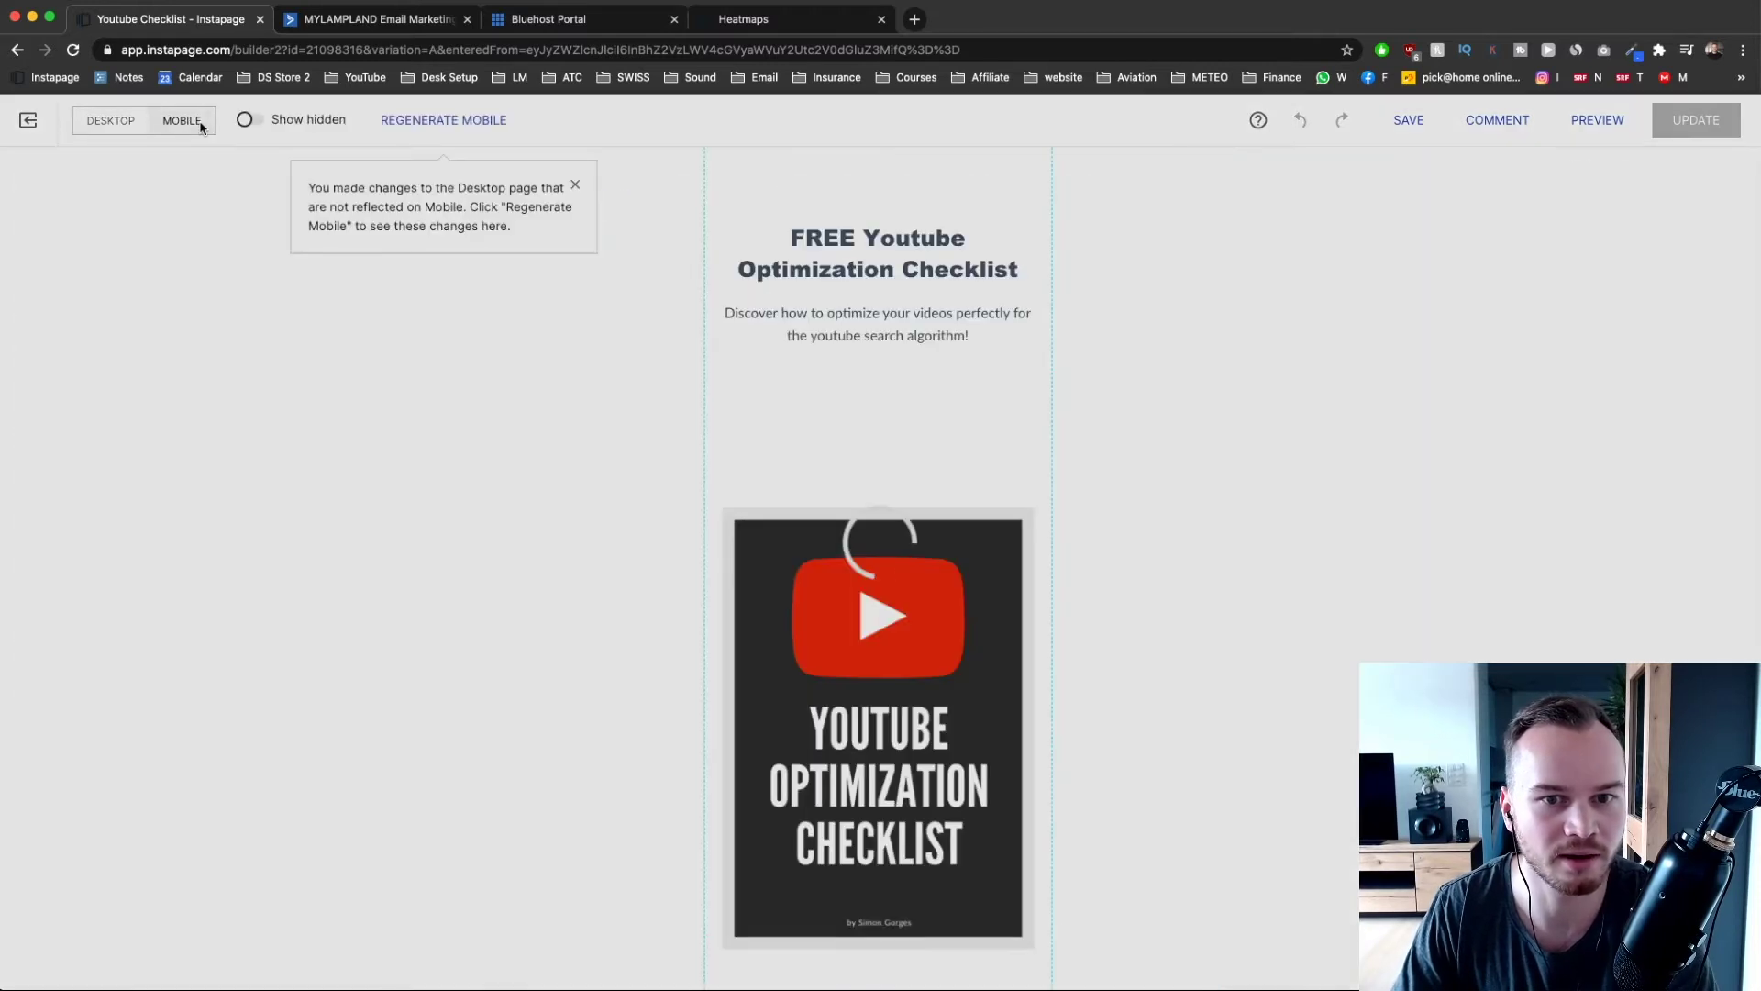
{"action": "scroll", "coordinate": [884, 404], "scroll_direction": "down", "scroll_amount": 10}
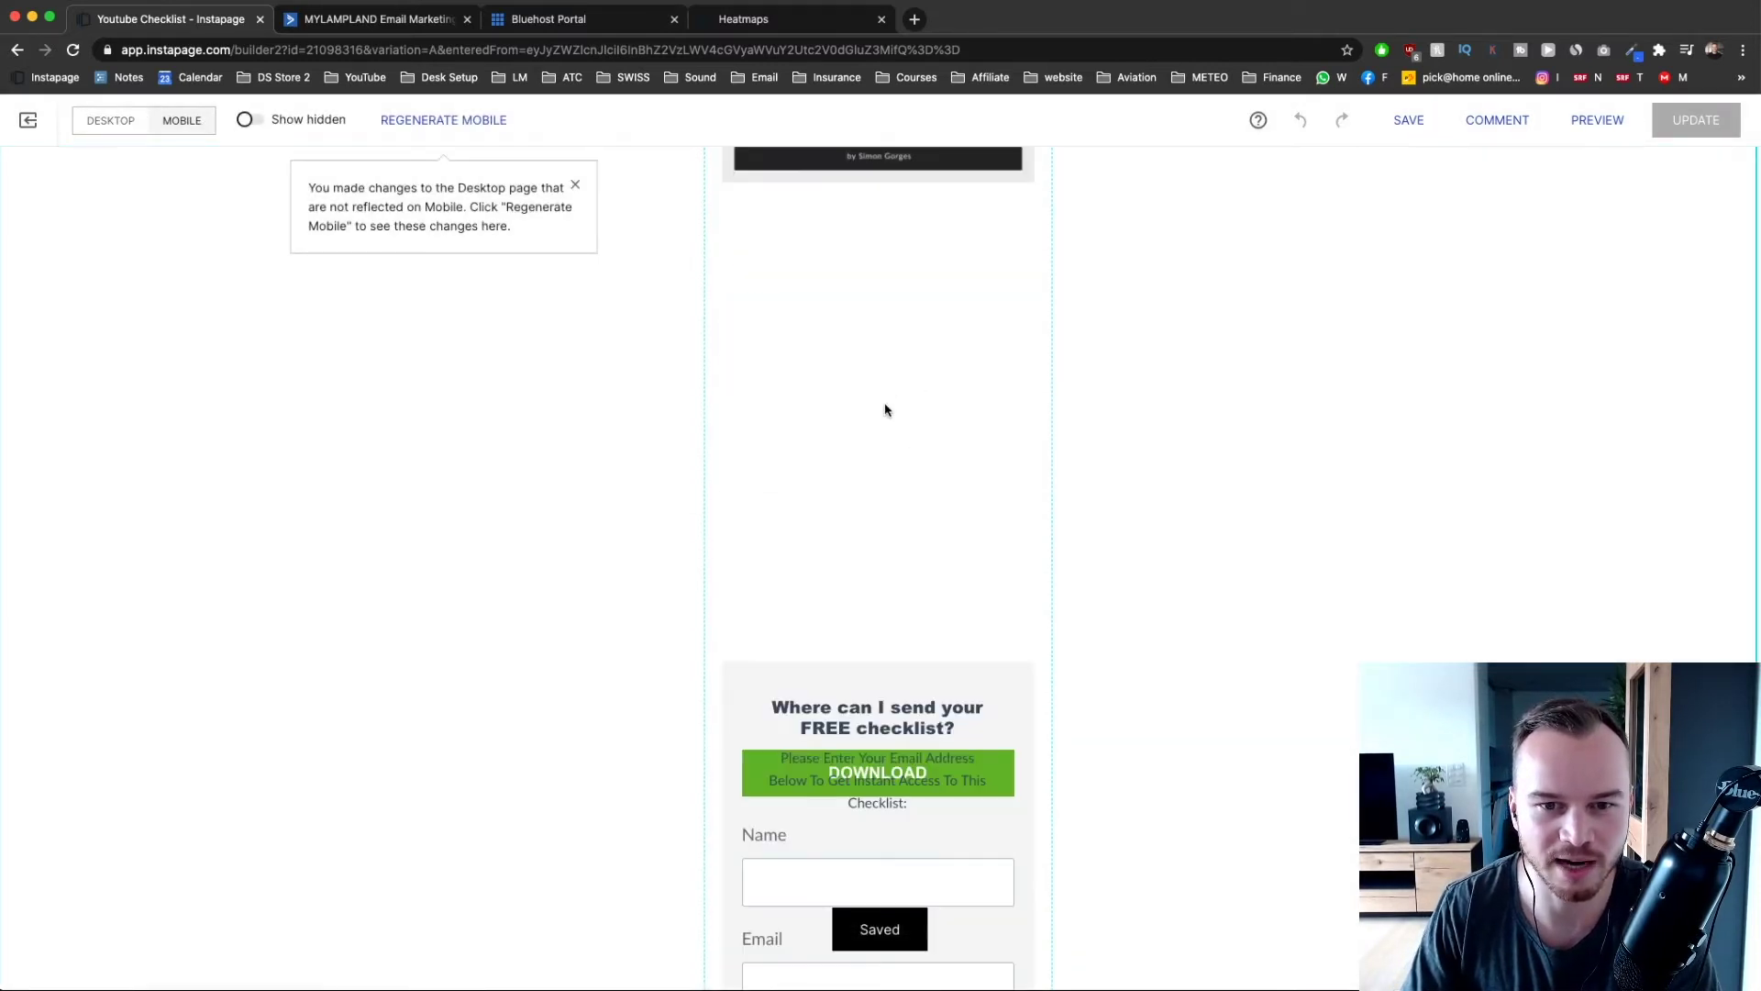
{"action": "scroll", "coordinate": [877, 468], "scroll_direction": "up", "scroll_amount": 10}
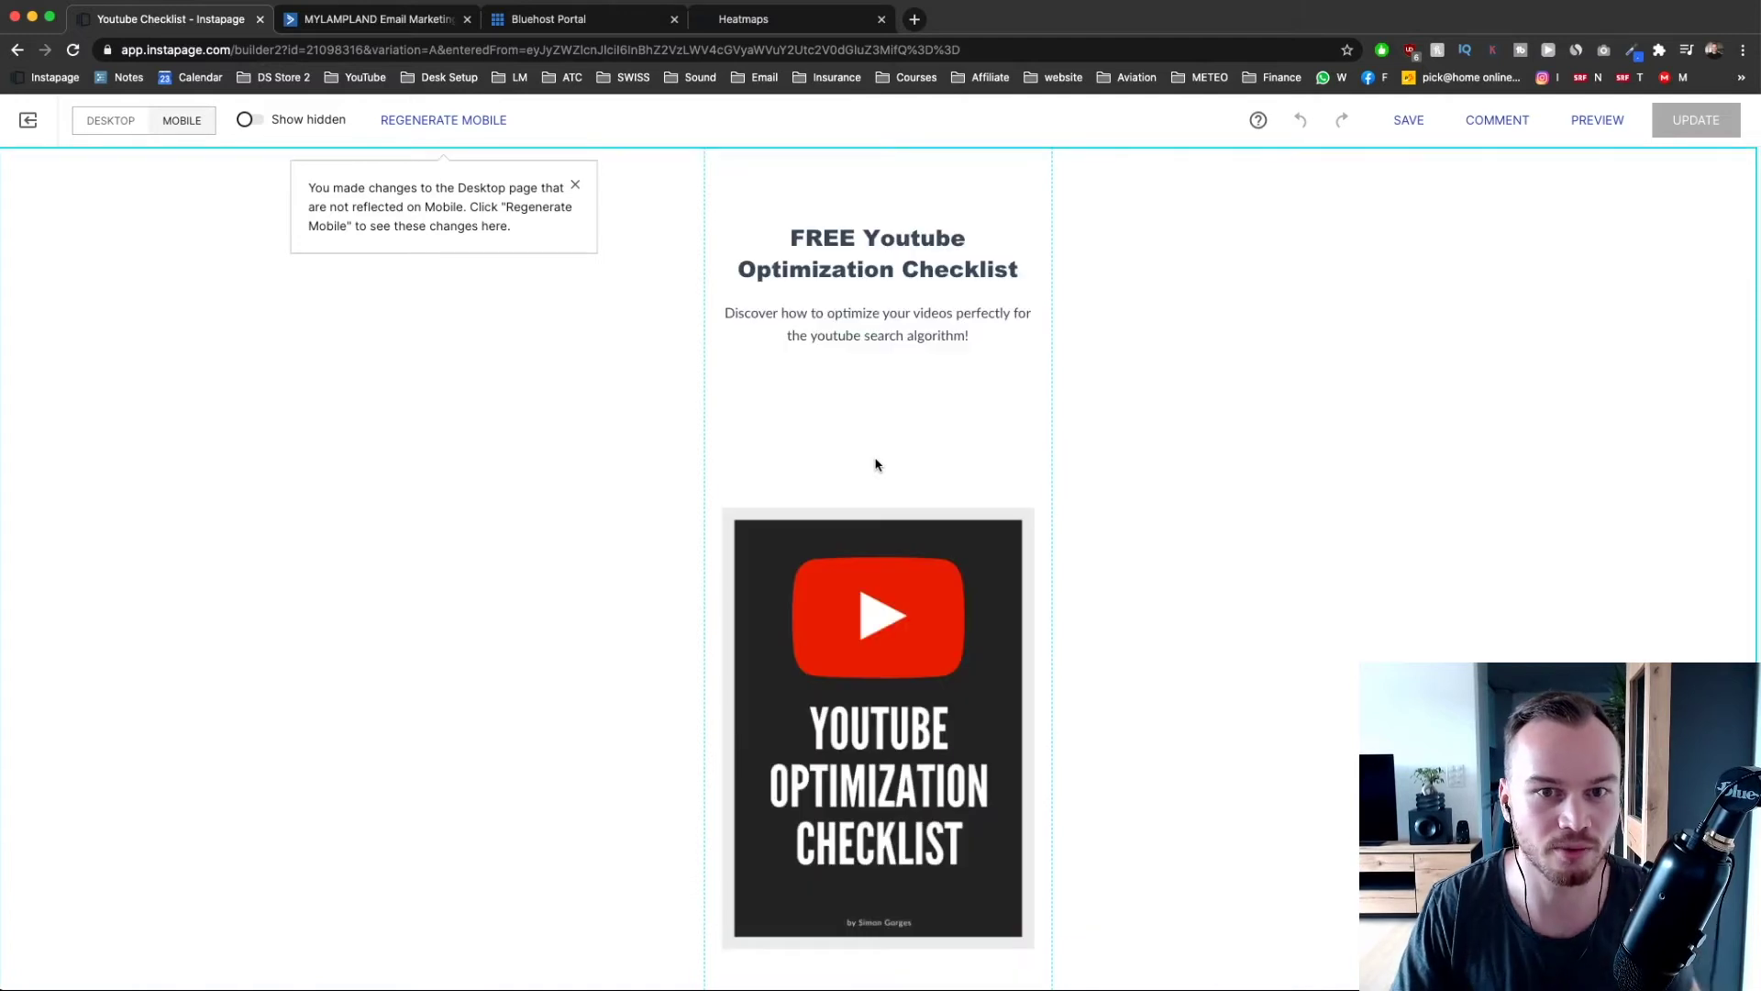
{"action": "left_click_drag", "start_coordinate": [886, 269], "coordinate": [886, 225]}
{"action": "left_click_drag", "start_coordinate": [904, 340], "coordinate": [904, 298]}
{"action": "left_click_drag", "start_coordinate": [904, 550], "coordinate": [904, 374]}
- Increase the font size of the mobile page's headline
{"action": "left_click", "coordinate": [878, 223]}
{"action": "left_click", "coordinate": [787, 277]}
{"action": "left_click", "coordinate": [744, 277]}
{"action": "left_click", "coordinate": [751, 525]}
{"action": "left_click", "coordinate": [1015, 317]}
- Move the mobile sign-up form up beneath the checklist image, with its download button below the Email field
{"action": "scroll", "coordinate": [1000, 596], "scroll_direction": "down", "scroll_amount": 10}
{"action": "left_click", "coordinate": [978, 747]}
{"action": "left_click_drag", "start_coordinate": [978, 748], "coordinate": [978, 282]}
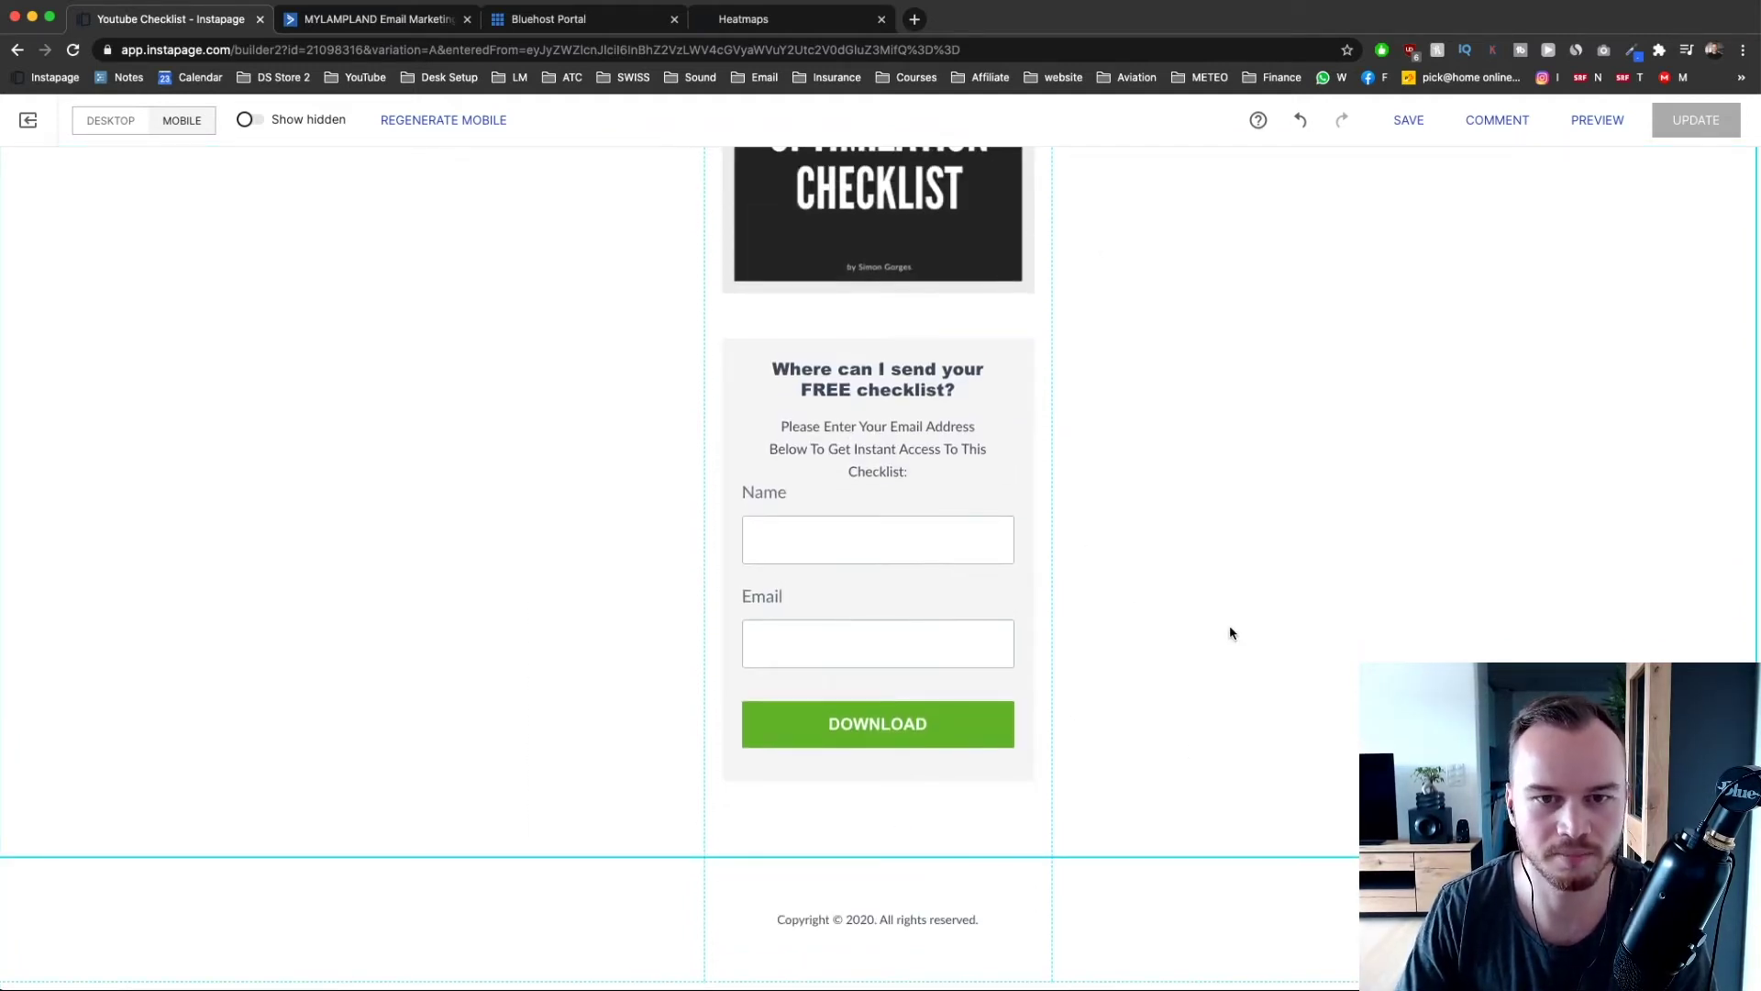
- Save the mobile layout and return to the desktop version
{"action": "scroll", "coordinate": [1230, 629], "scroll_direction": "up", "scroll_amount": 6}
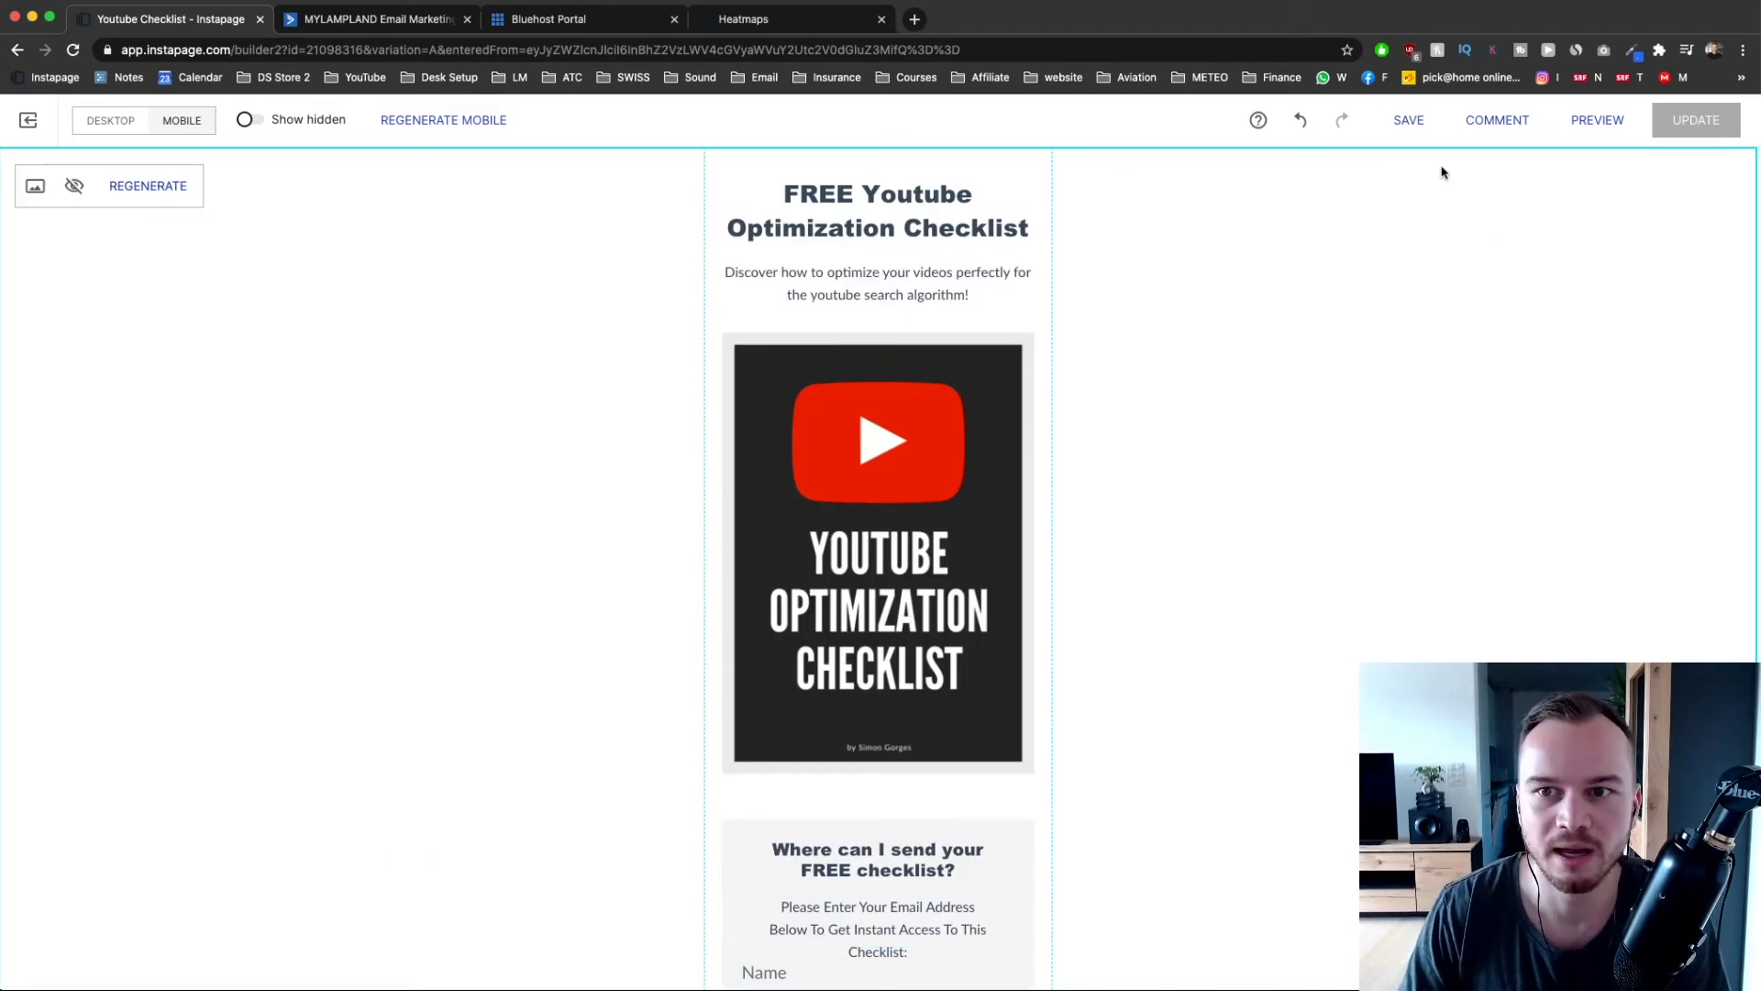
{"action": "left_click", "coordinate": [1404, 122]}
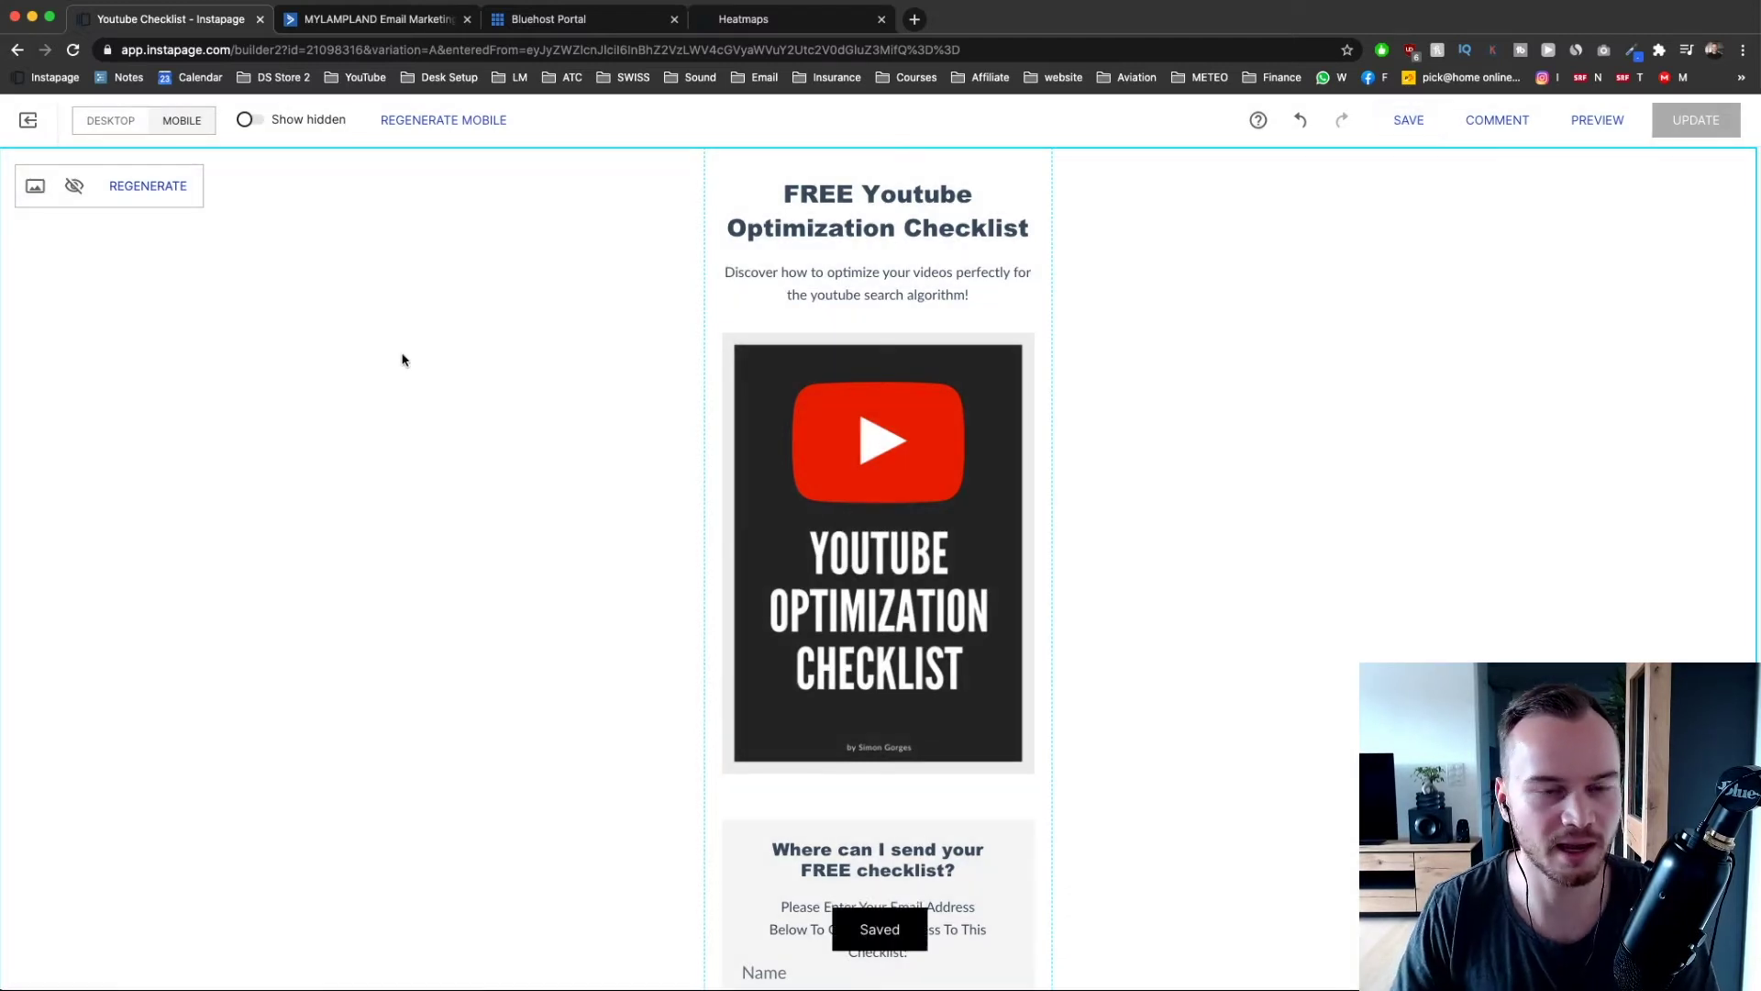
{"action": "mouse_move", "coordinate": [189, 127]}
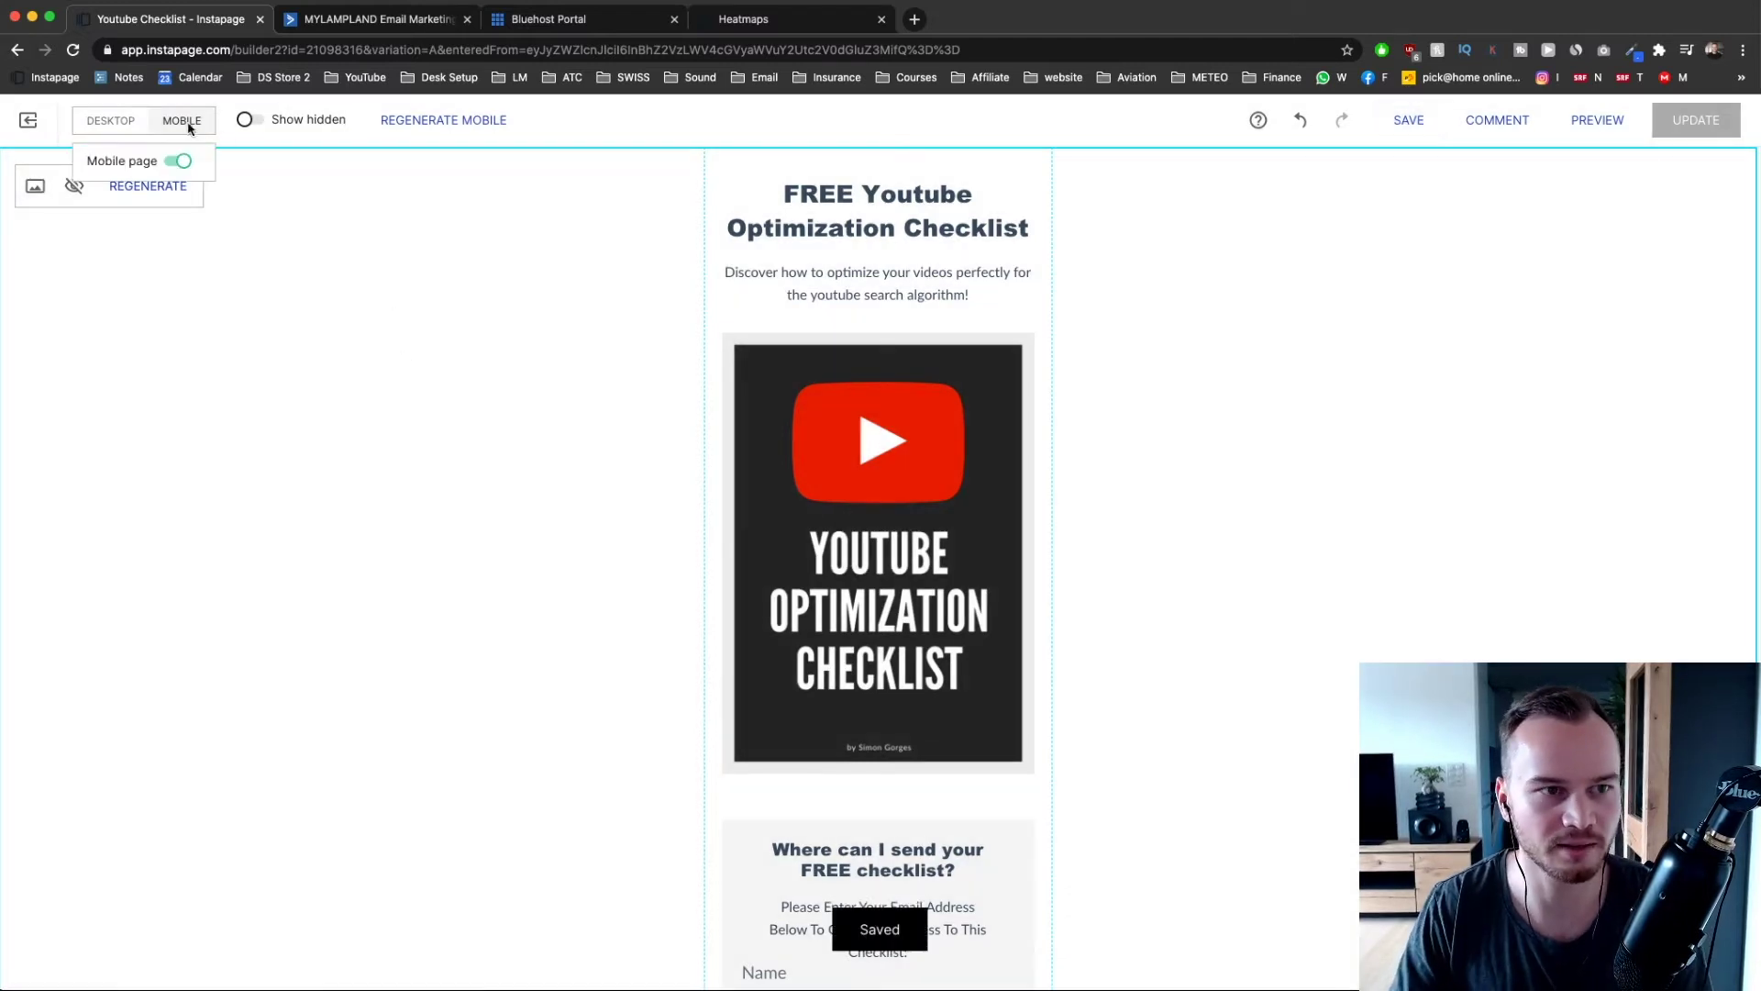
{"action": "left_click", "coordinate": [112, 121]}
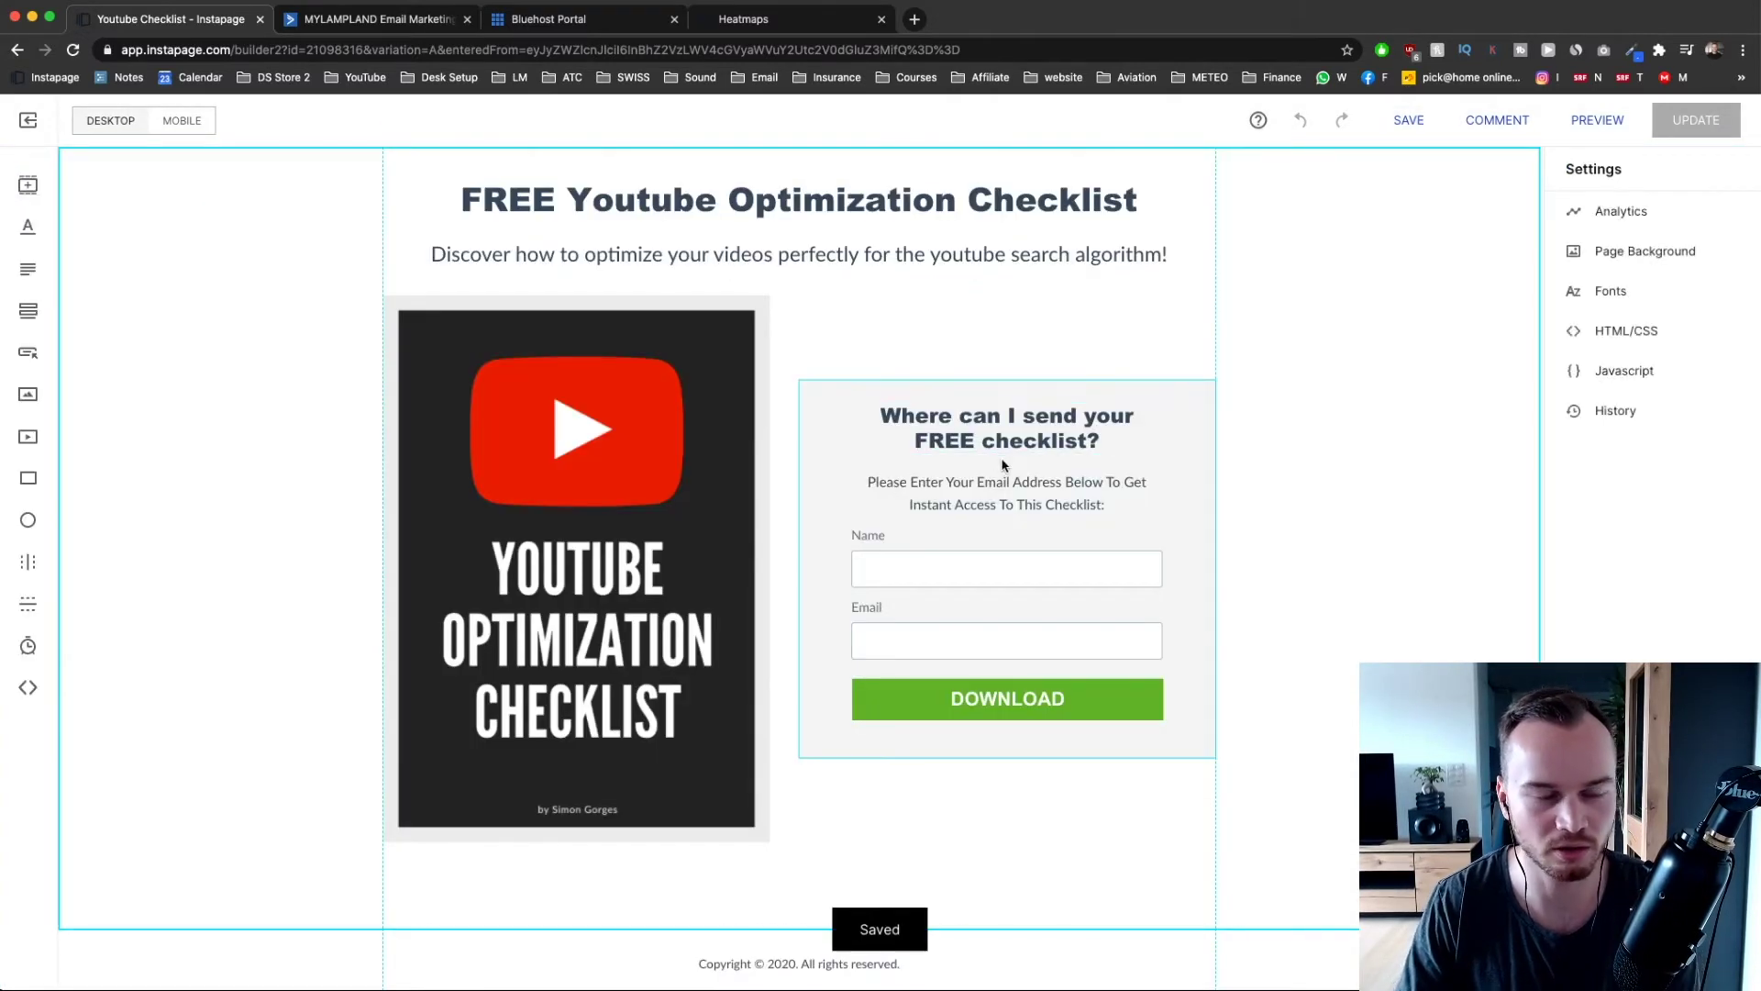
- Exit the page builder and set the page title to "Free Youtube Checklist" in the Search & Social settings
{"action": "left_click", "coordinate": [28, 120]}
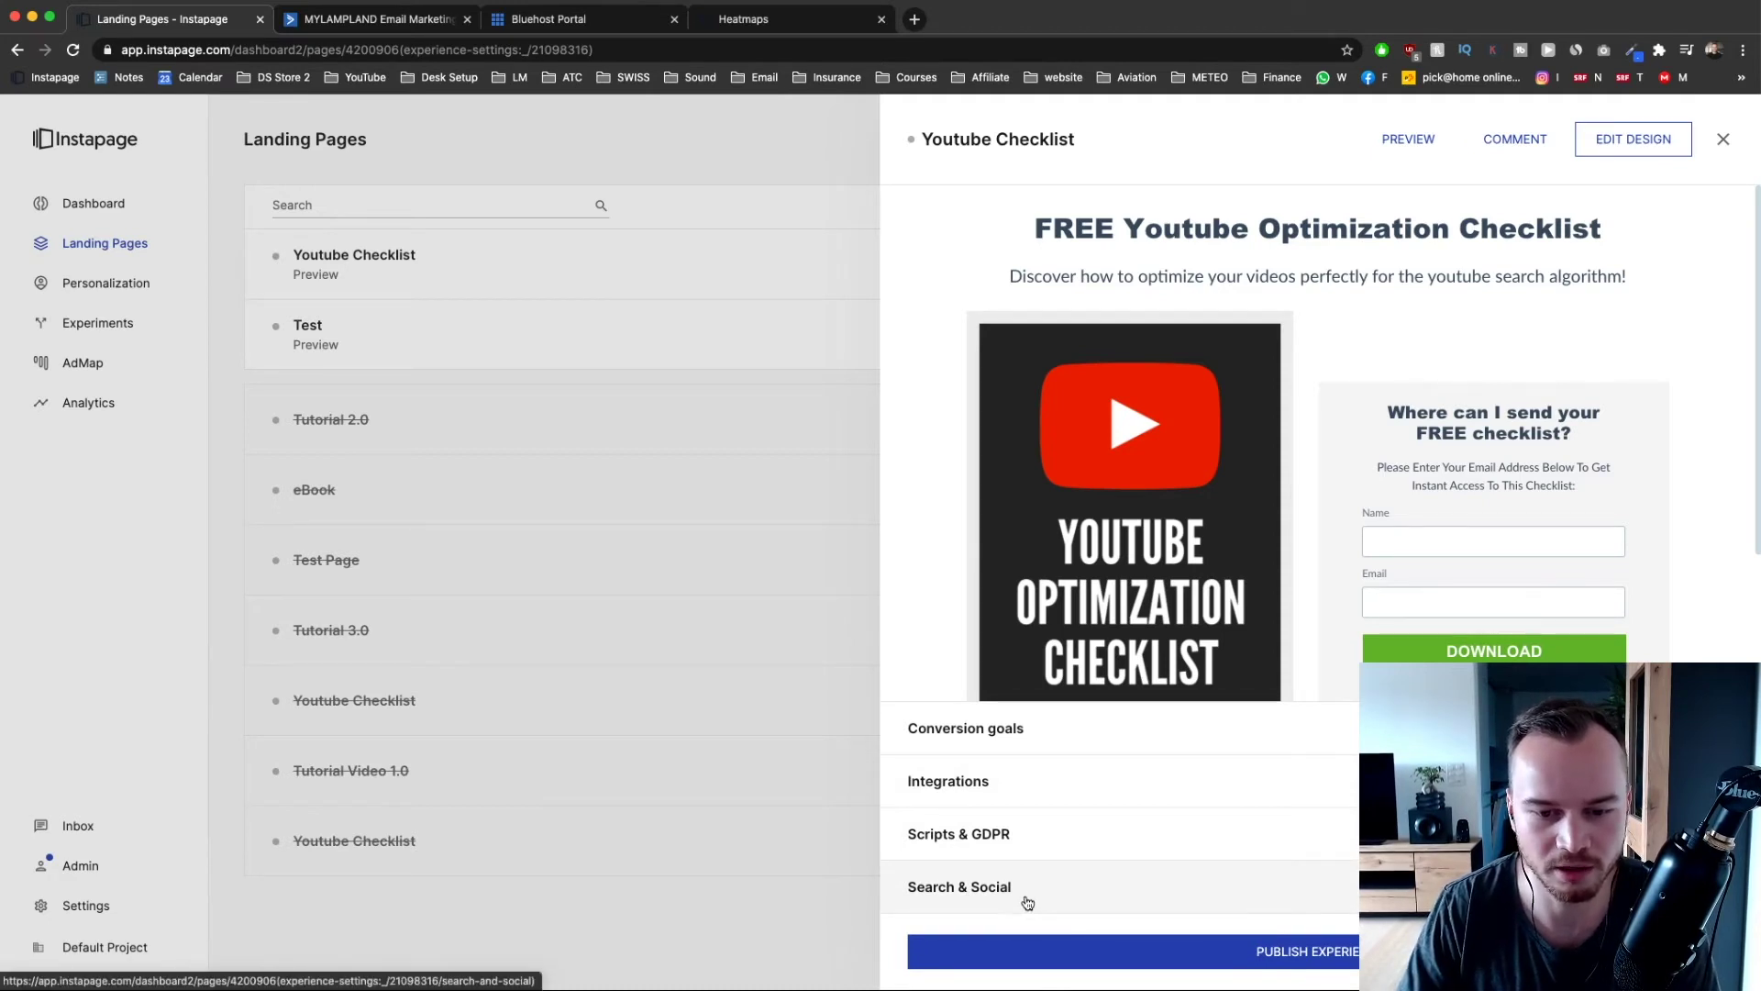
{"action": "left_click", "coordinate": [979, 892]}
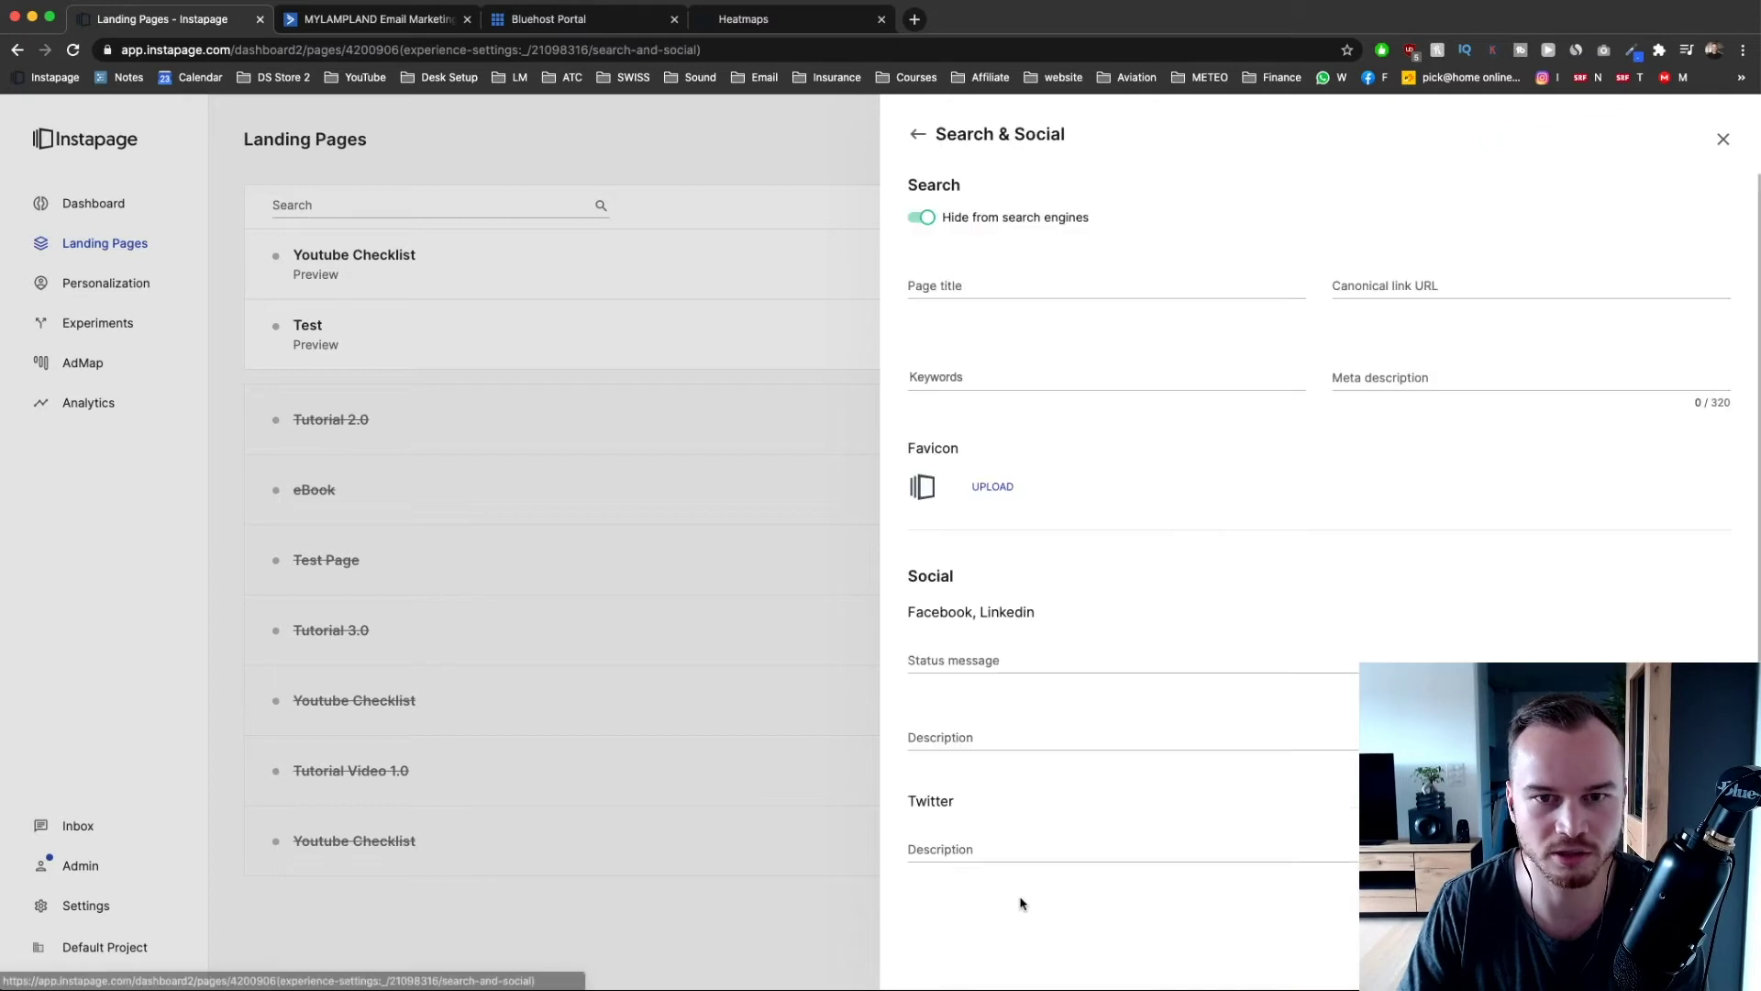
{"action": "left_click", "coordinate": [965, 283]}
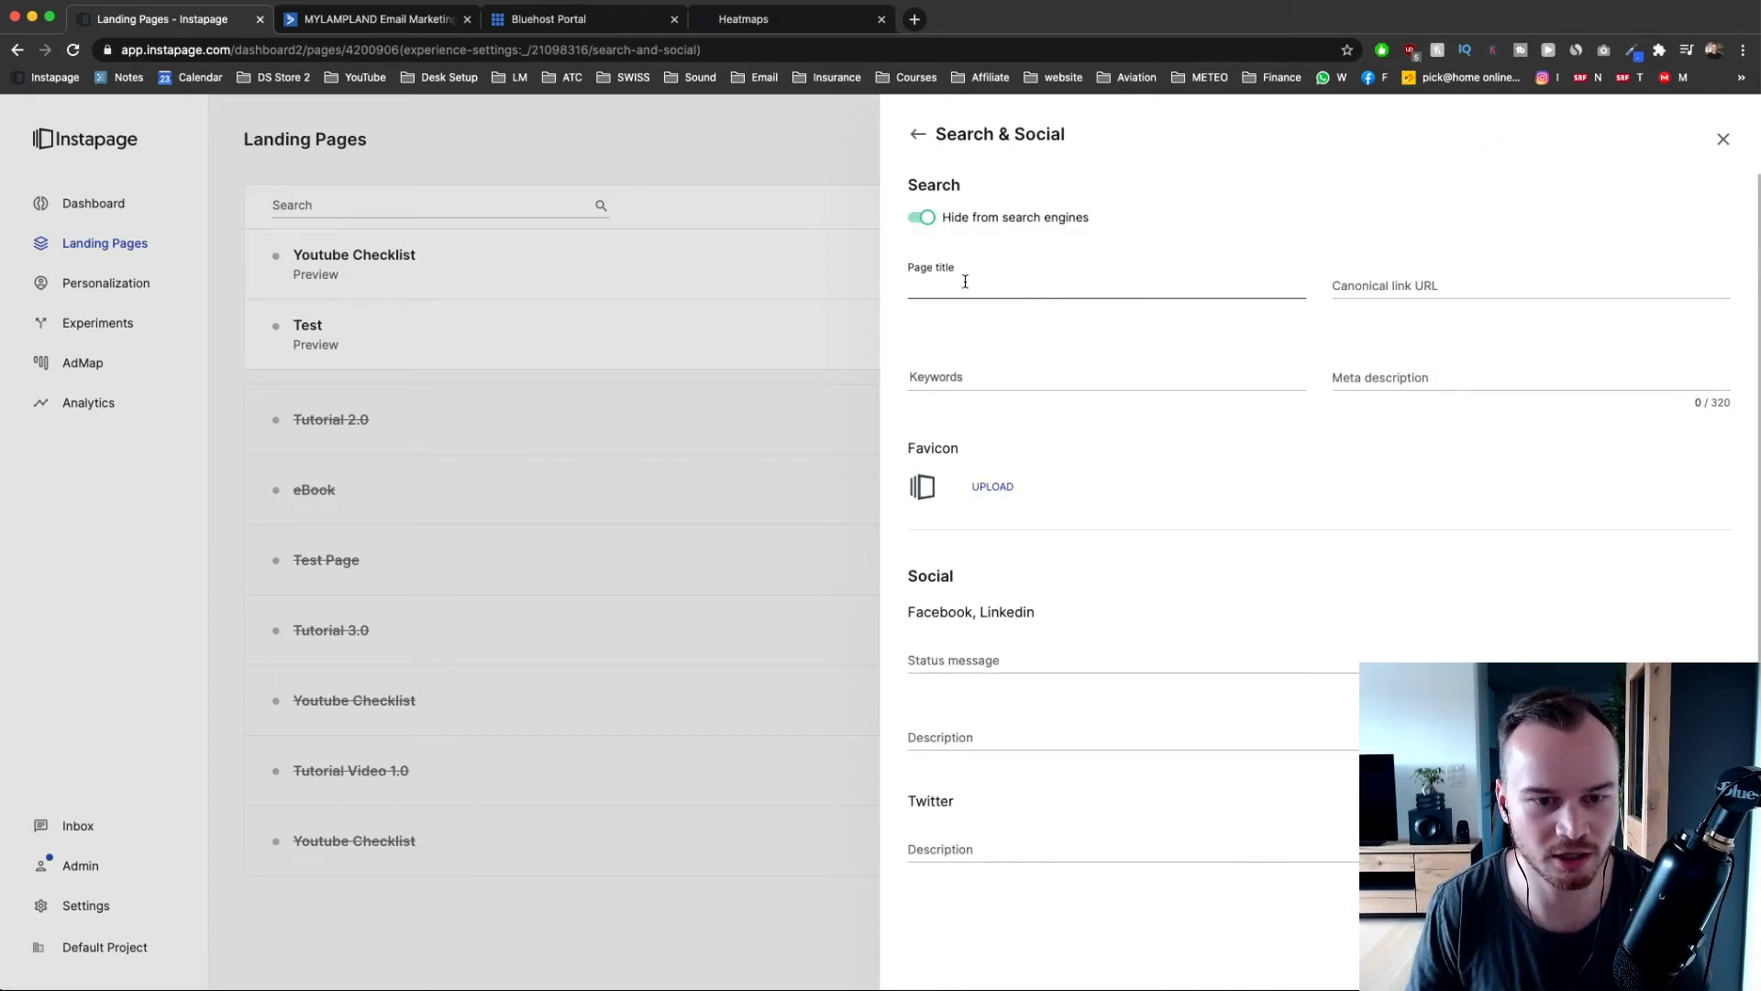
{"action": "type", "text": "Free >"}
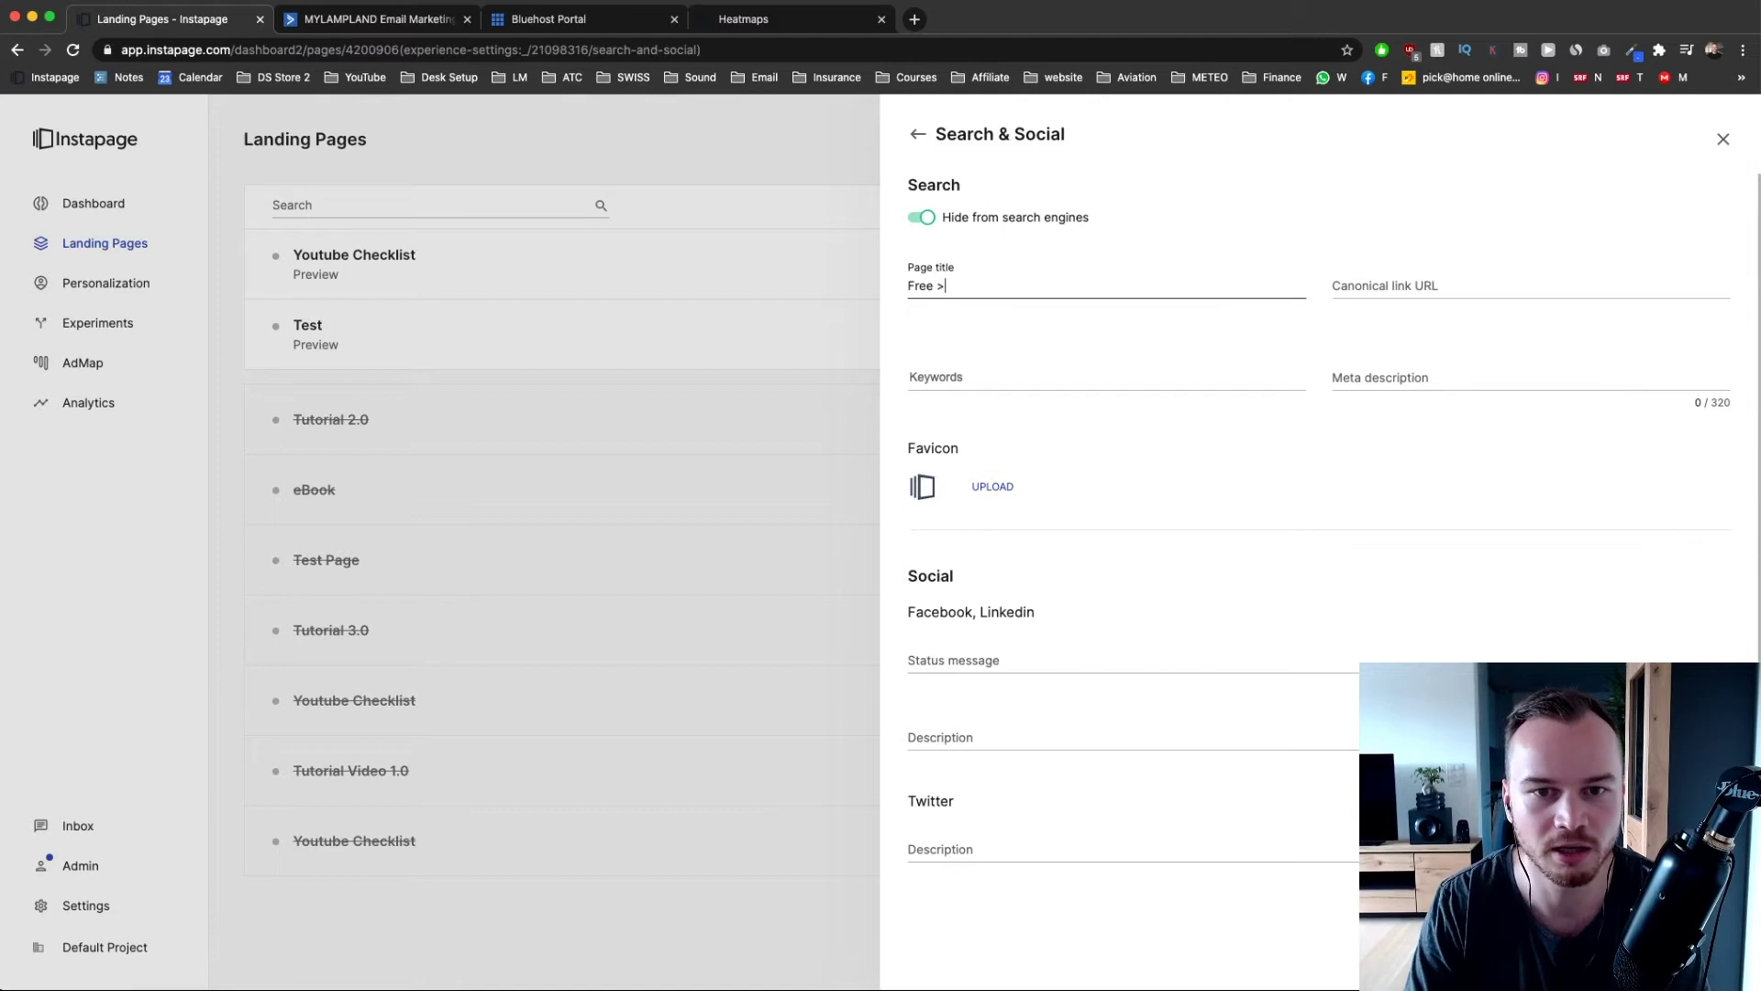
{"action": "type", "text": "Youtube "}
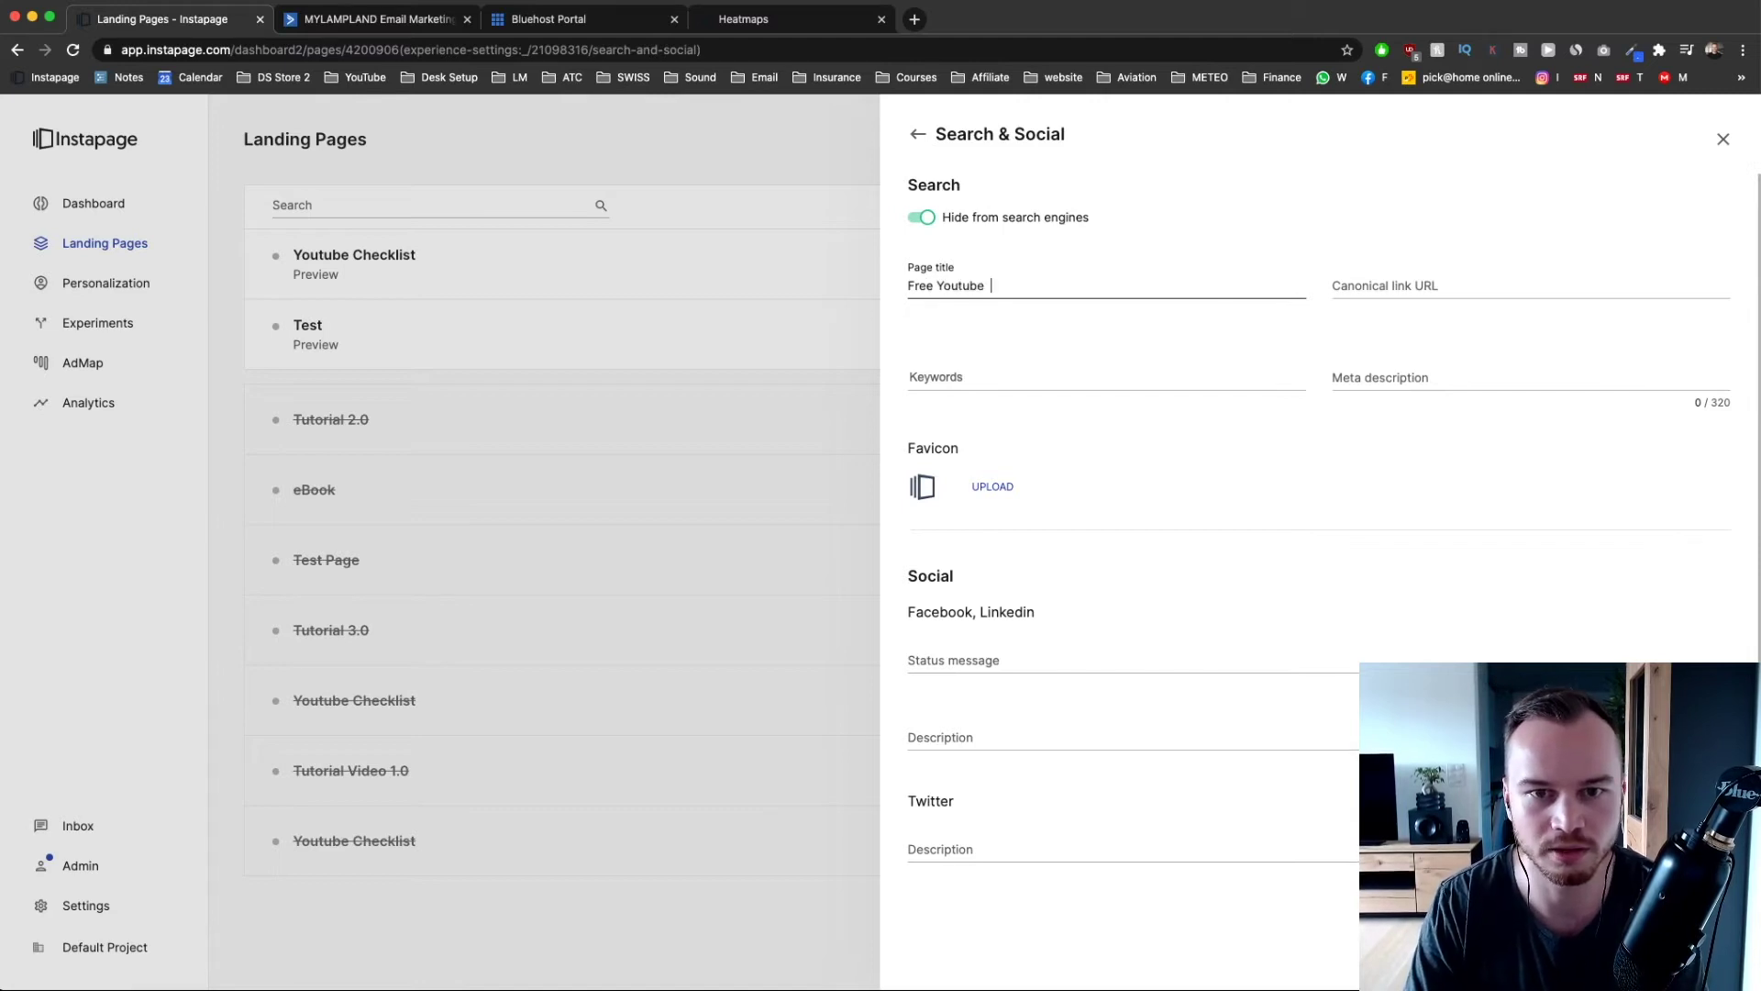
{"action": "type", "text": "Checklist"}
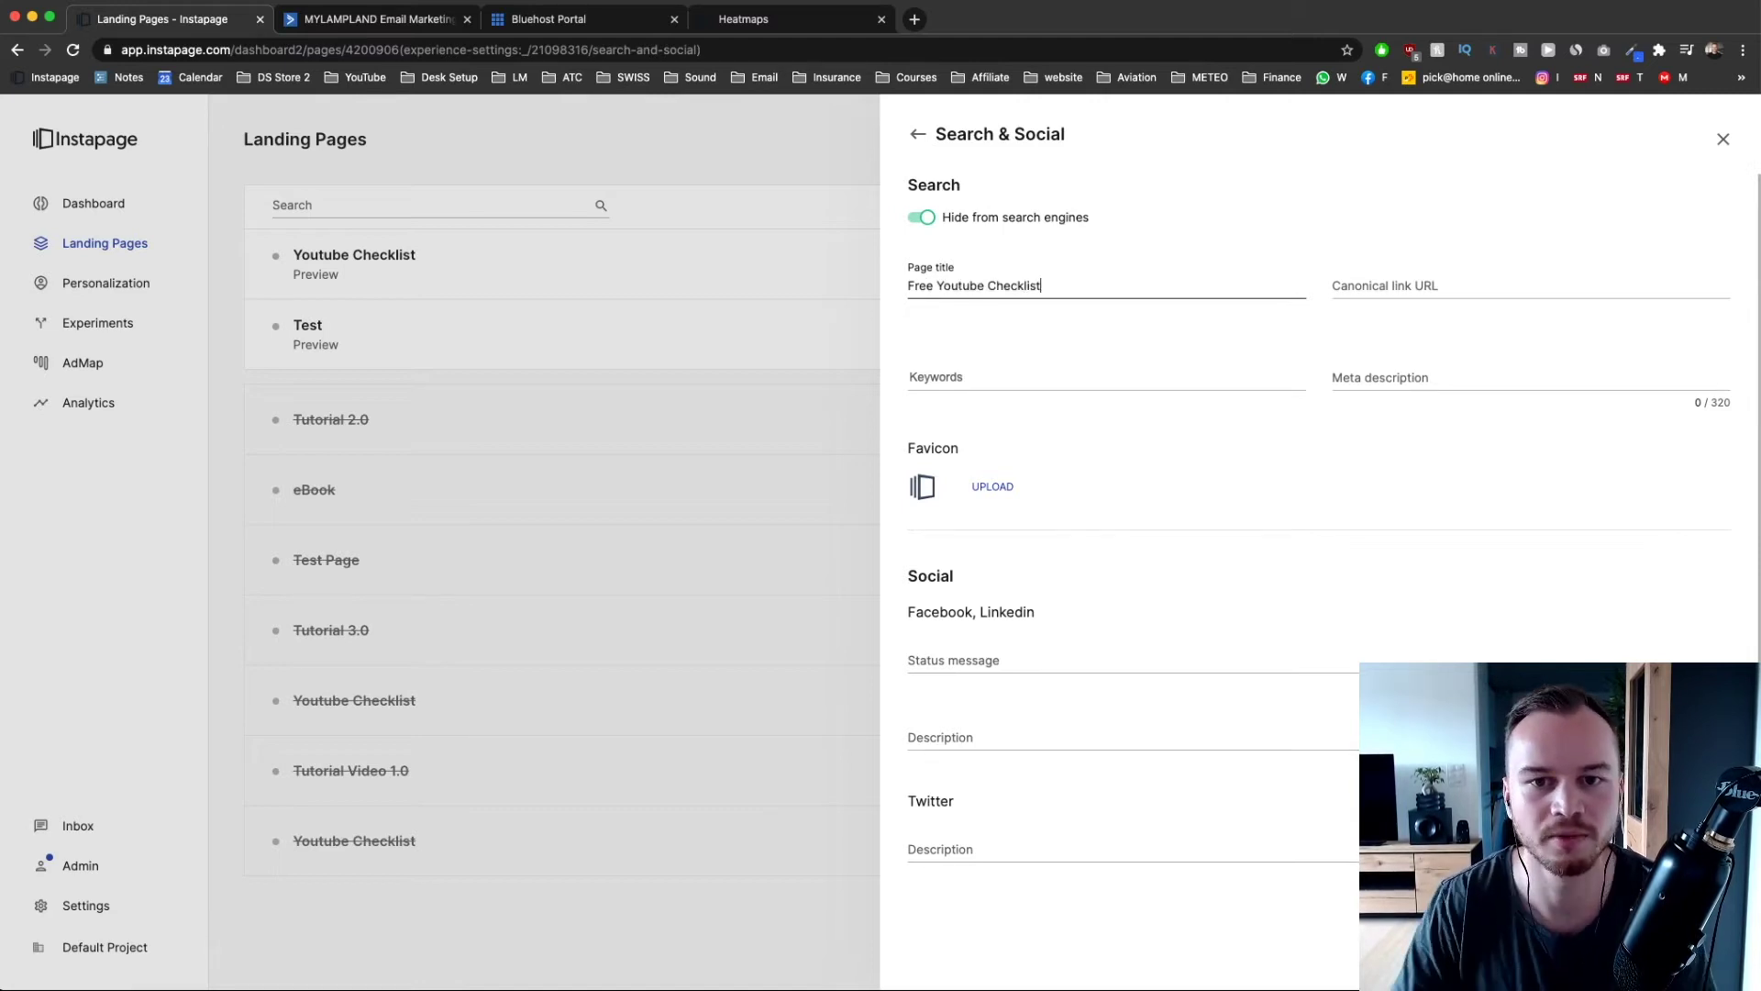
{"action": "left_click_drag", "start_coordinate": [1044, 285], "coordinate": [927, 220]}
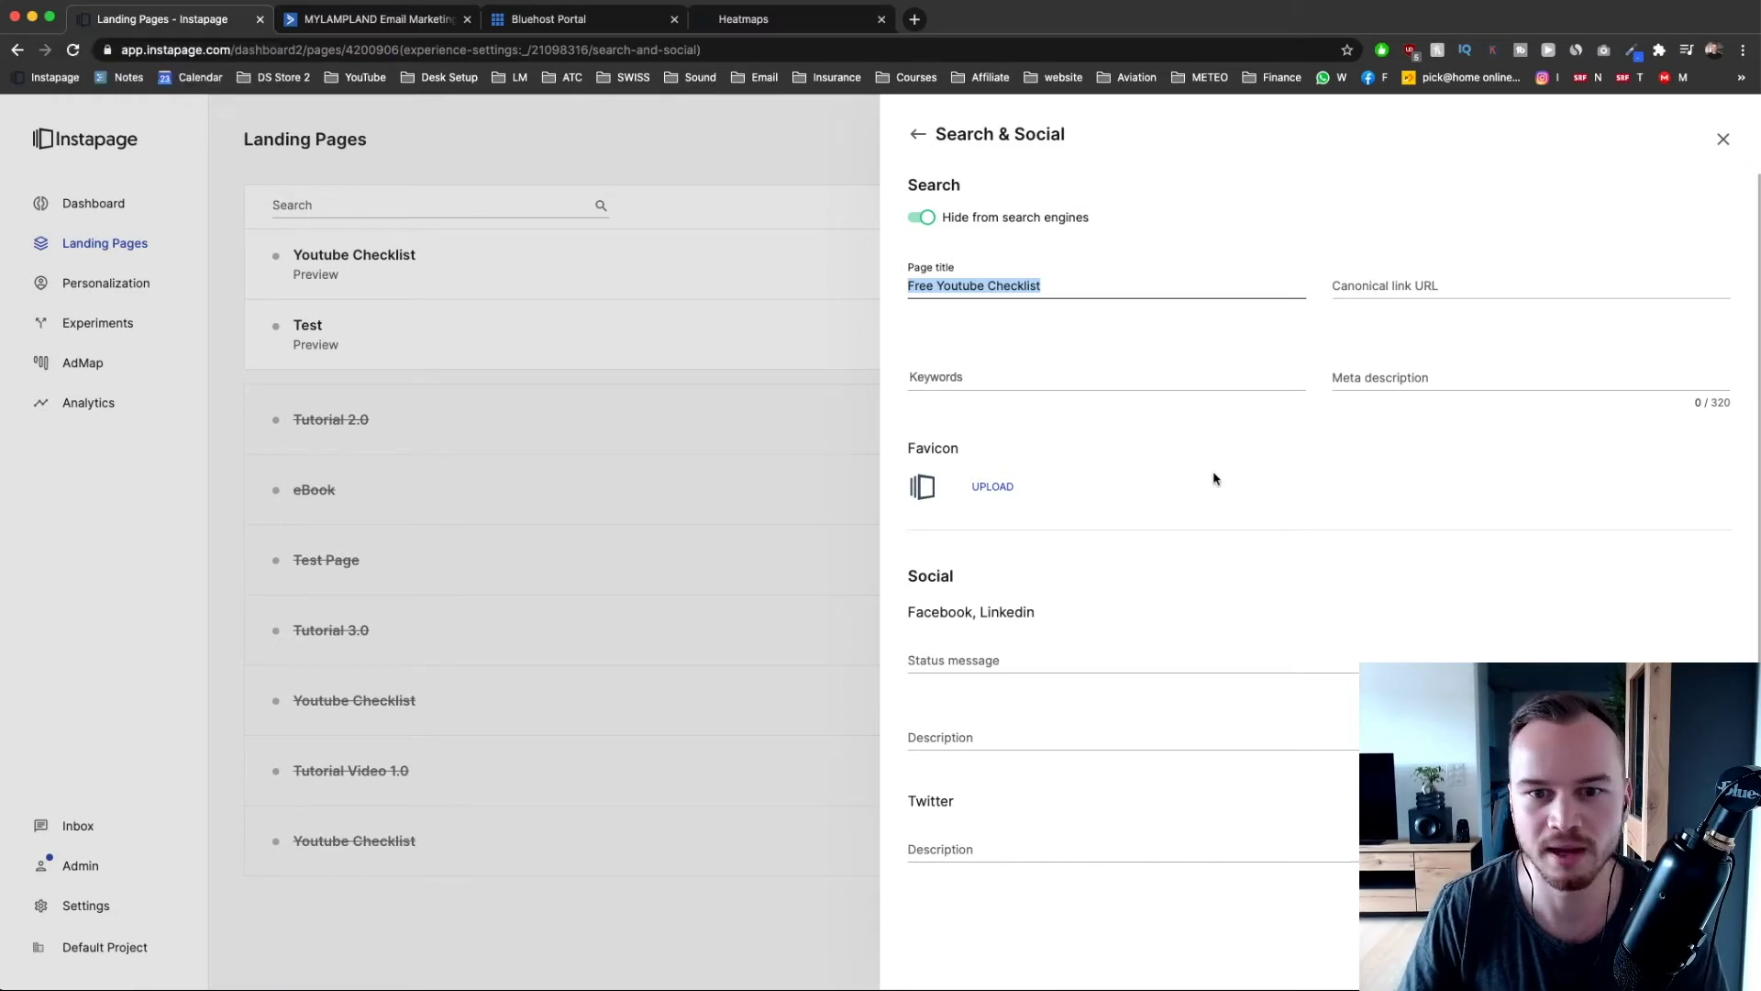
{"action": "left_click", "coordinate": [1170, 468]}
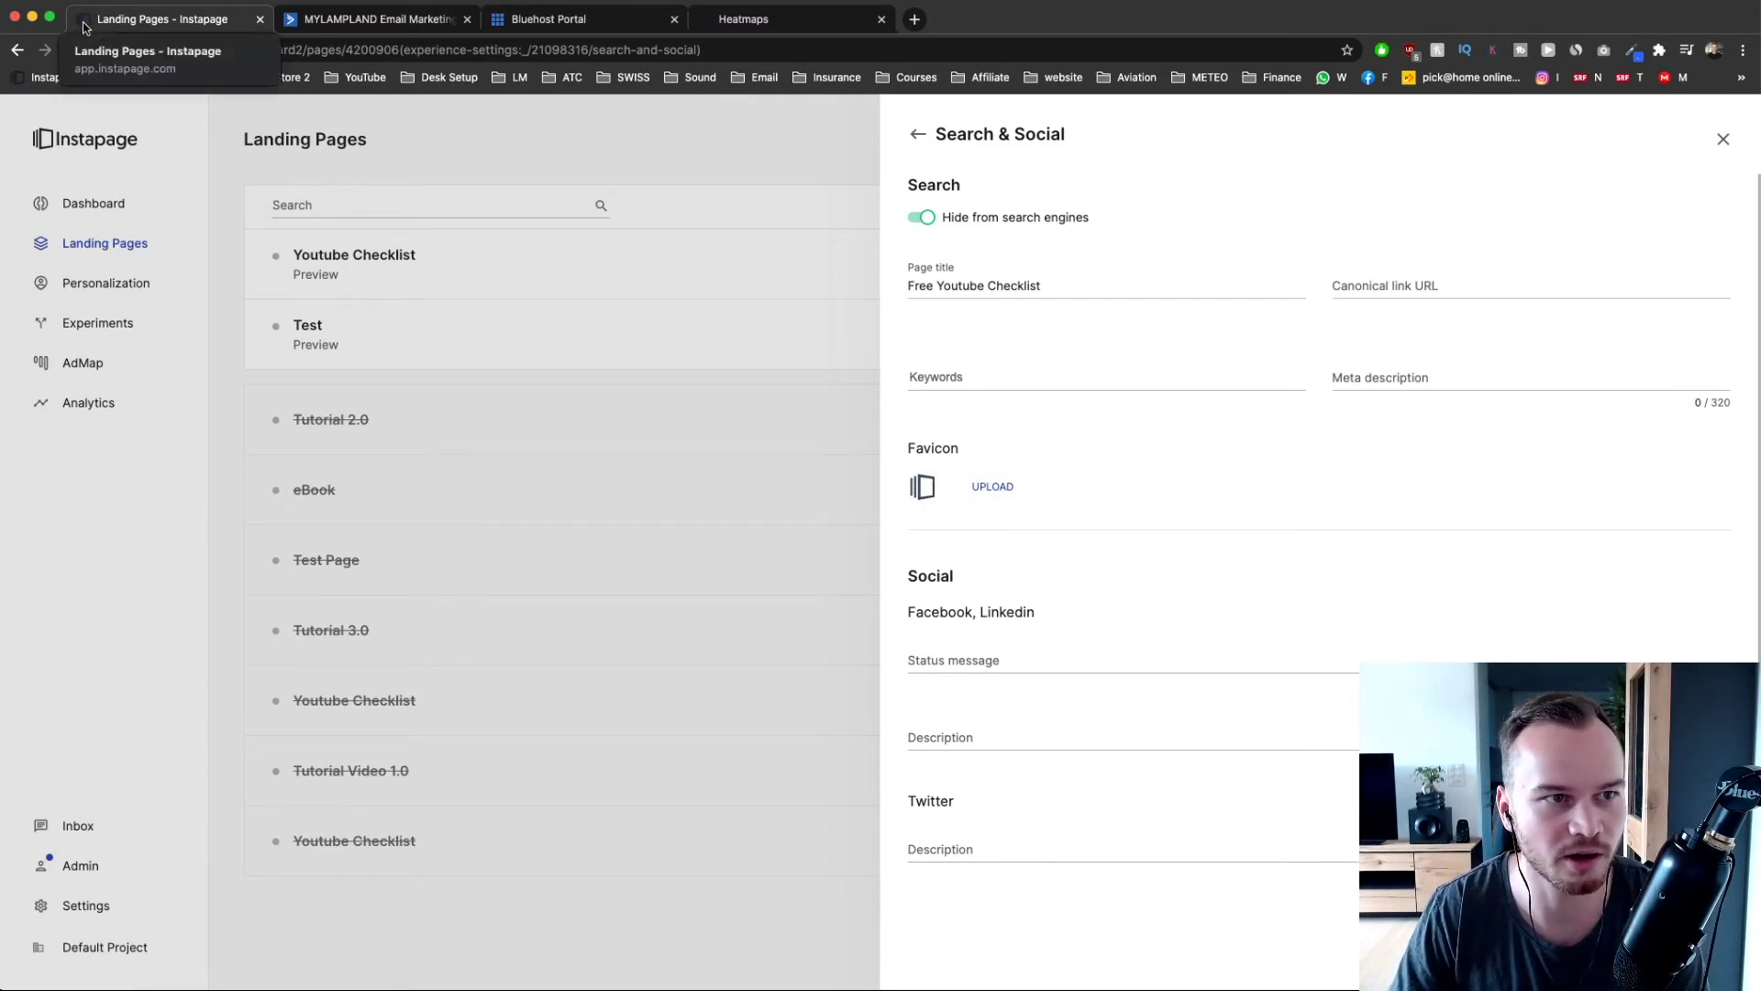
- Upload youtube.png from the Instapage Tutorial folder as the page's favicon
{"action": "left_click", "coordinate": [1009, 488]}
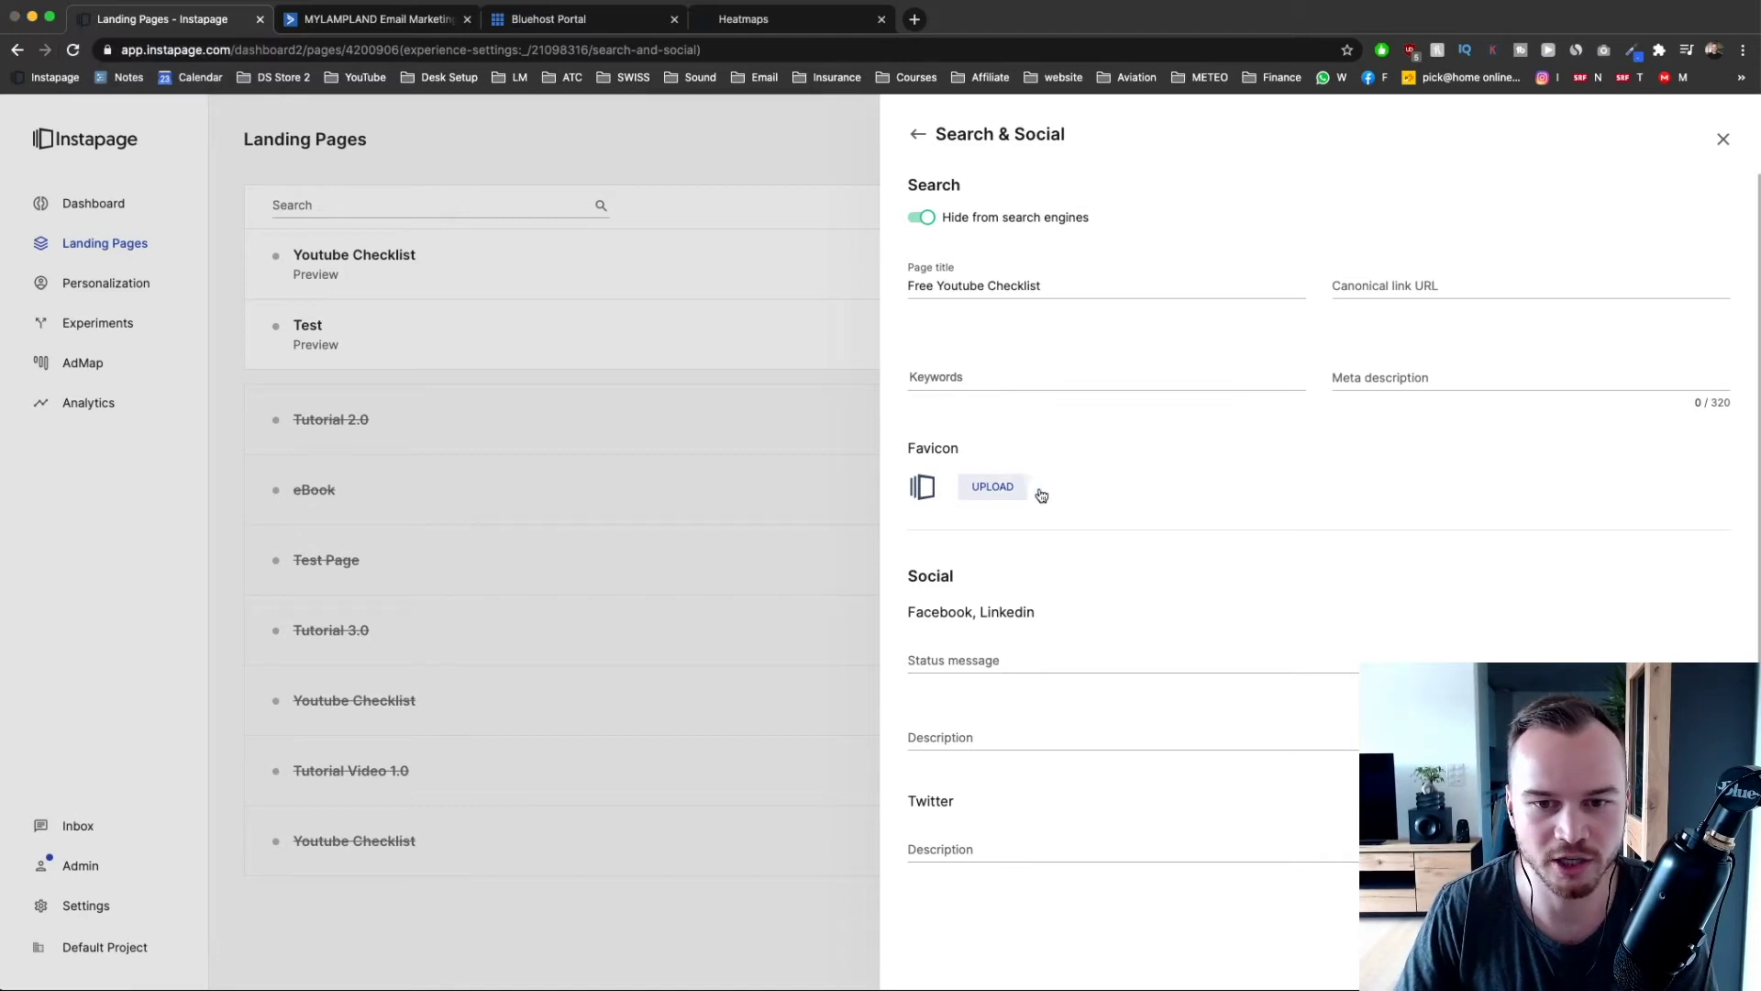
{"action": "left_click", "coordinate": [724, 123]}
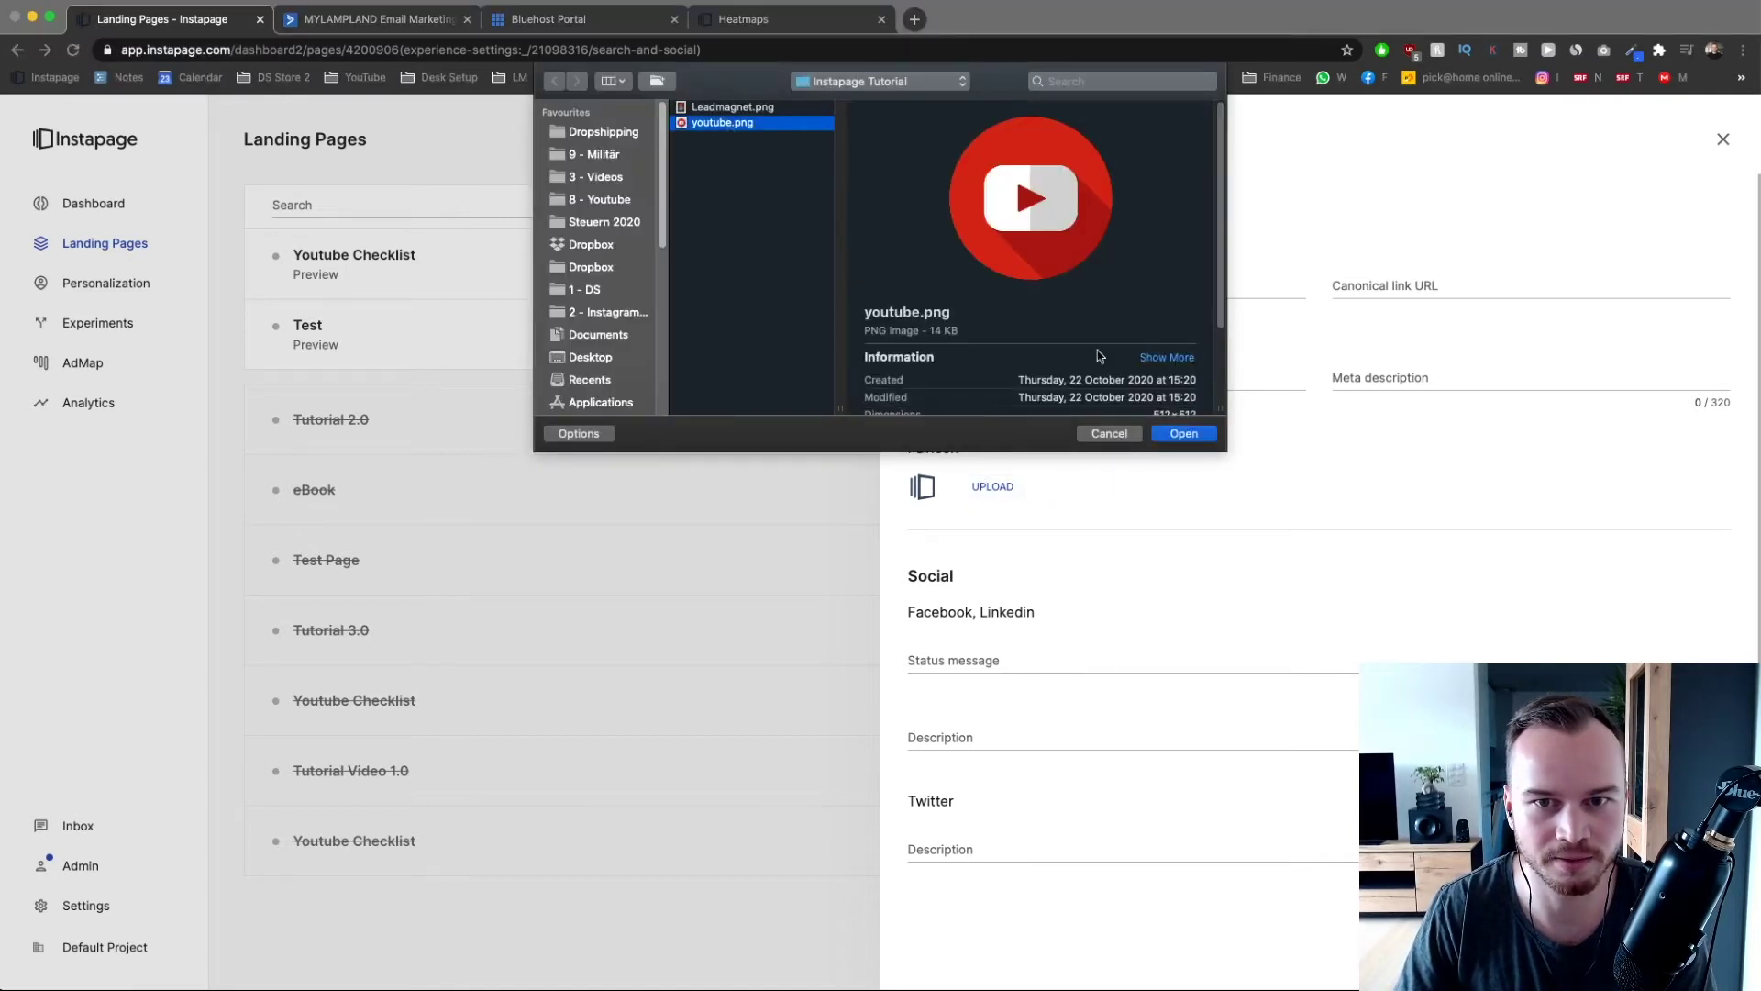
{"action": "left_click", "coordinate": [1185, 435]}
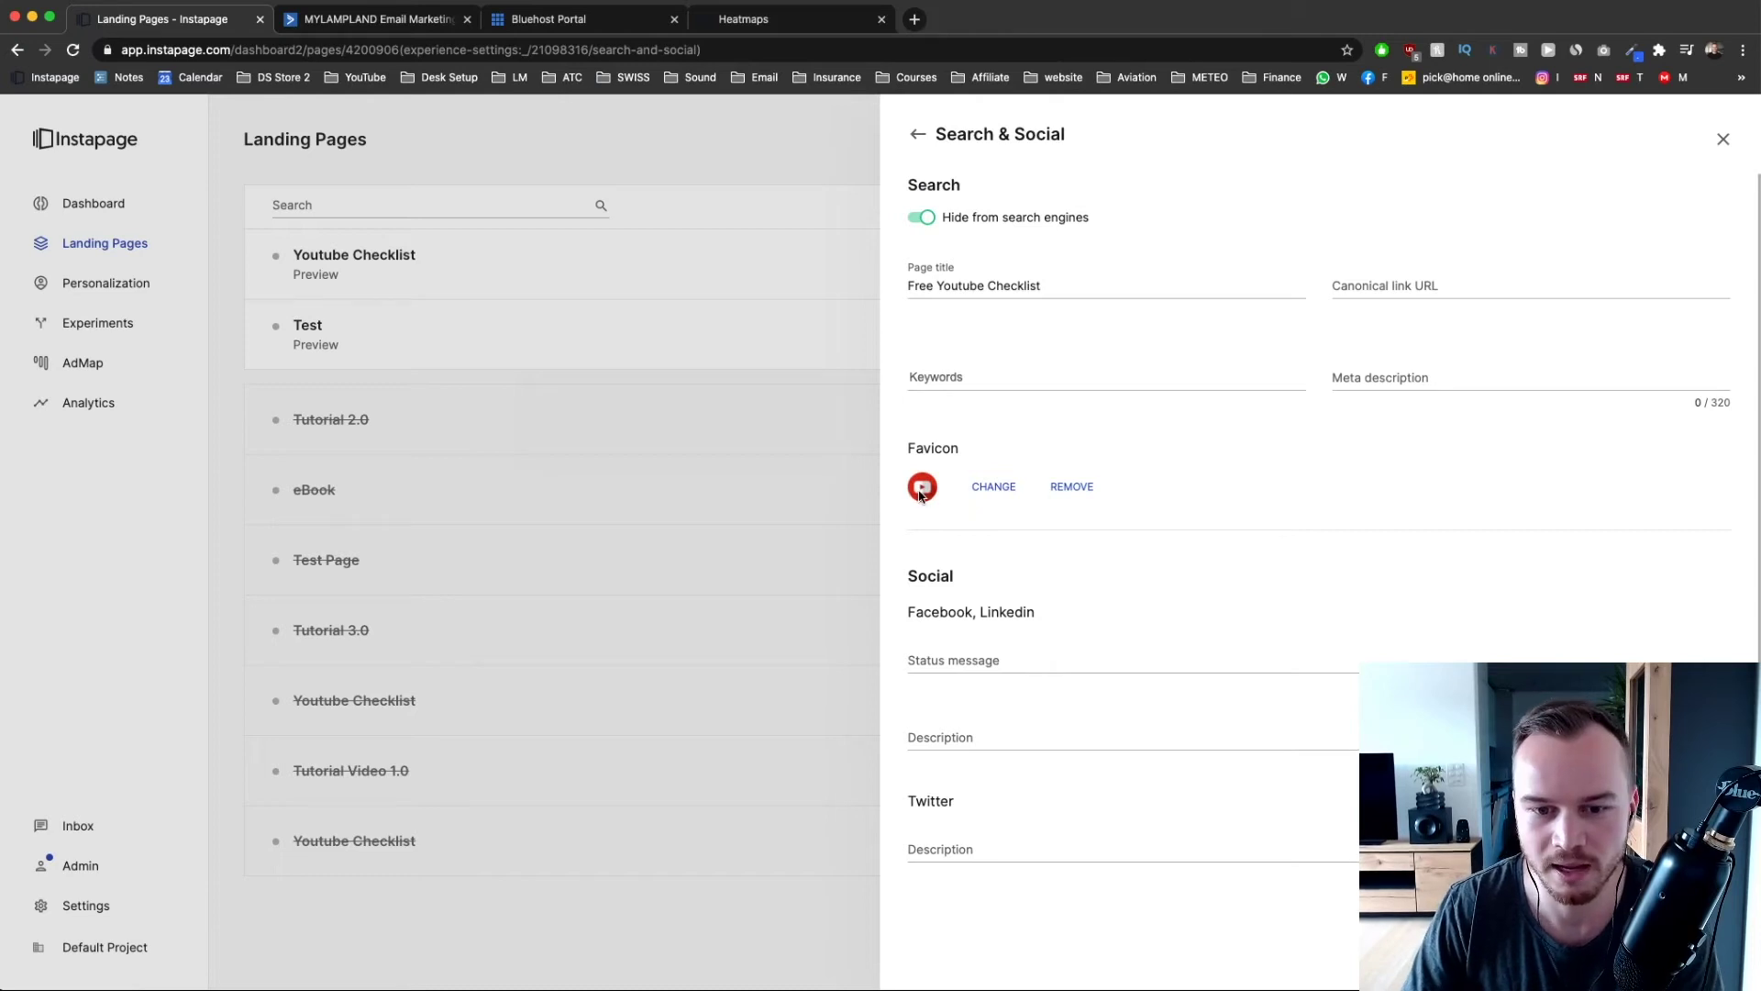
{"action": "scroll", "coordinate": [1318, 621], "scroll_direction": "down", "scroll_amount": 3}
{"action": "scroll", "coordinate": [1263, 506], "scroll_direction": "up", "scroll_amount": 3}
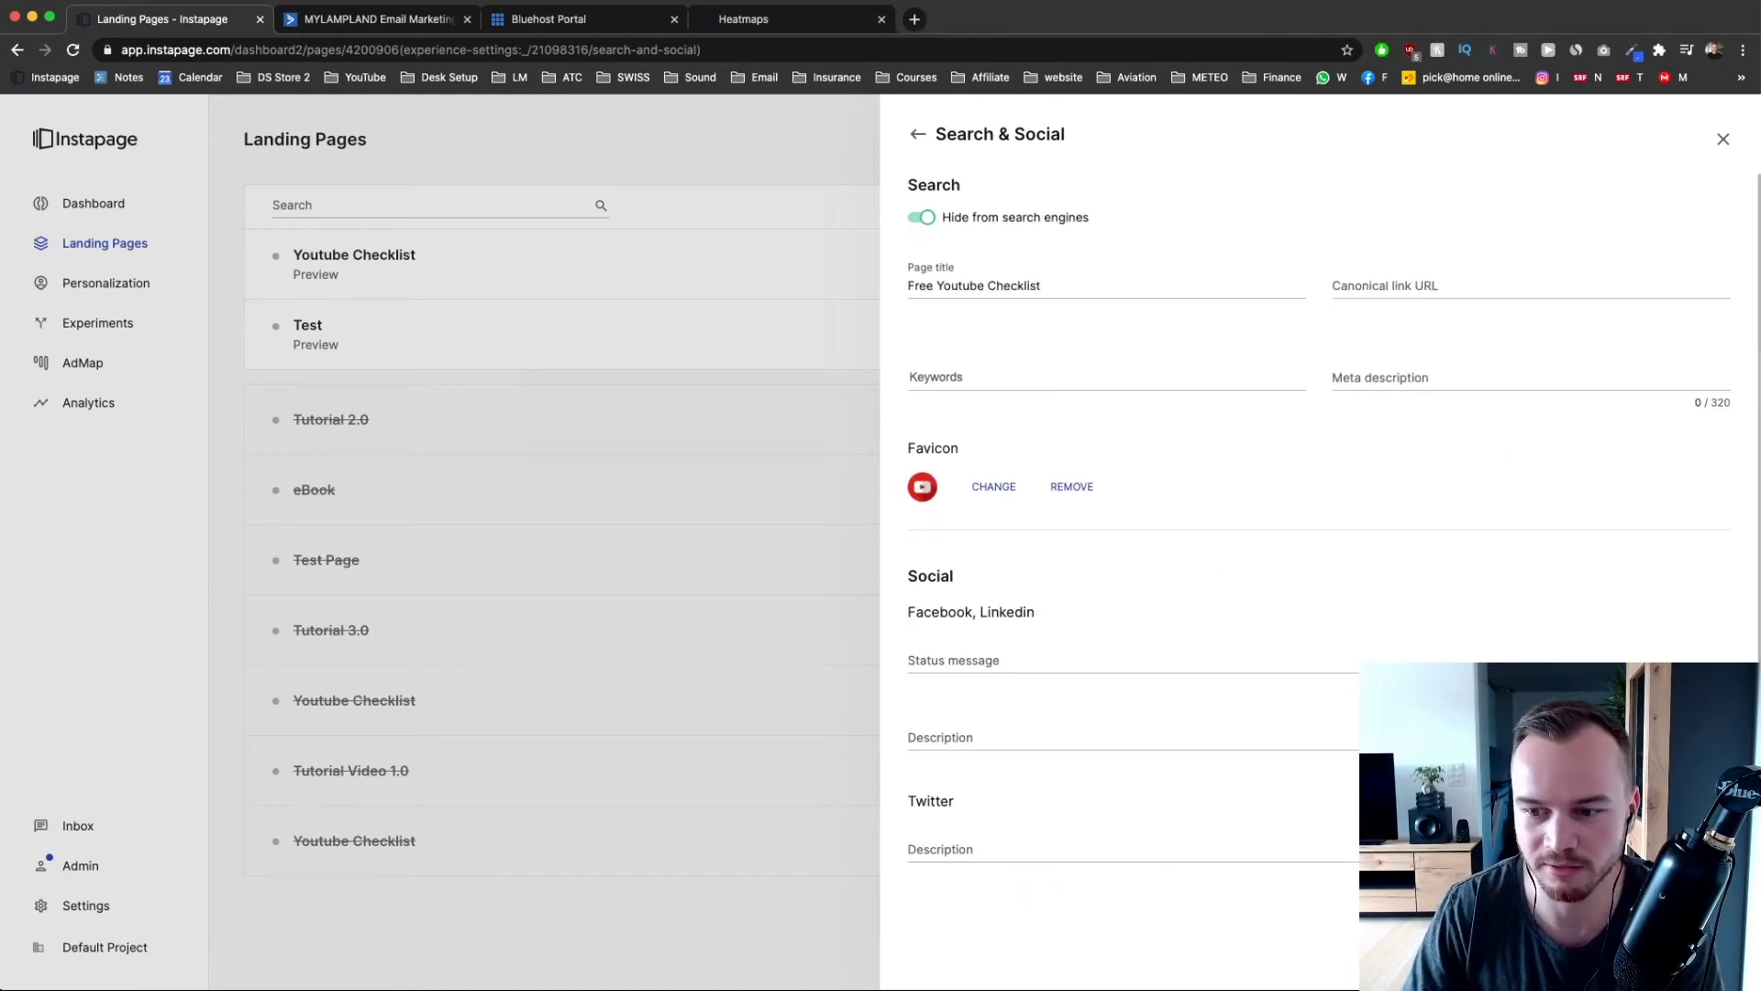
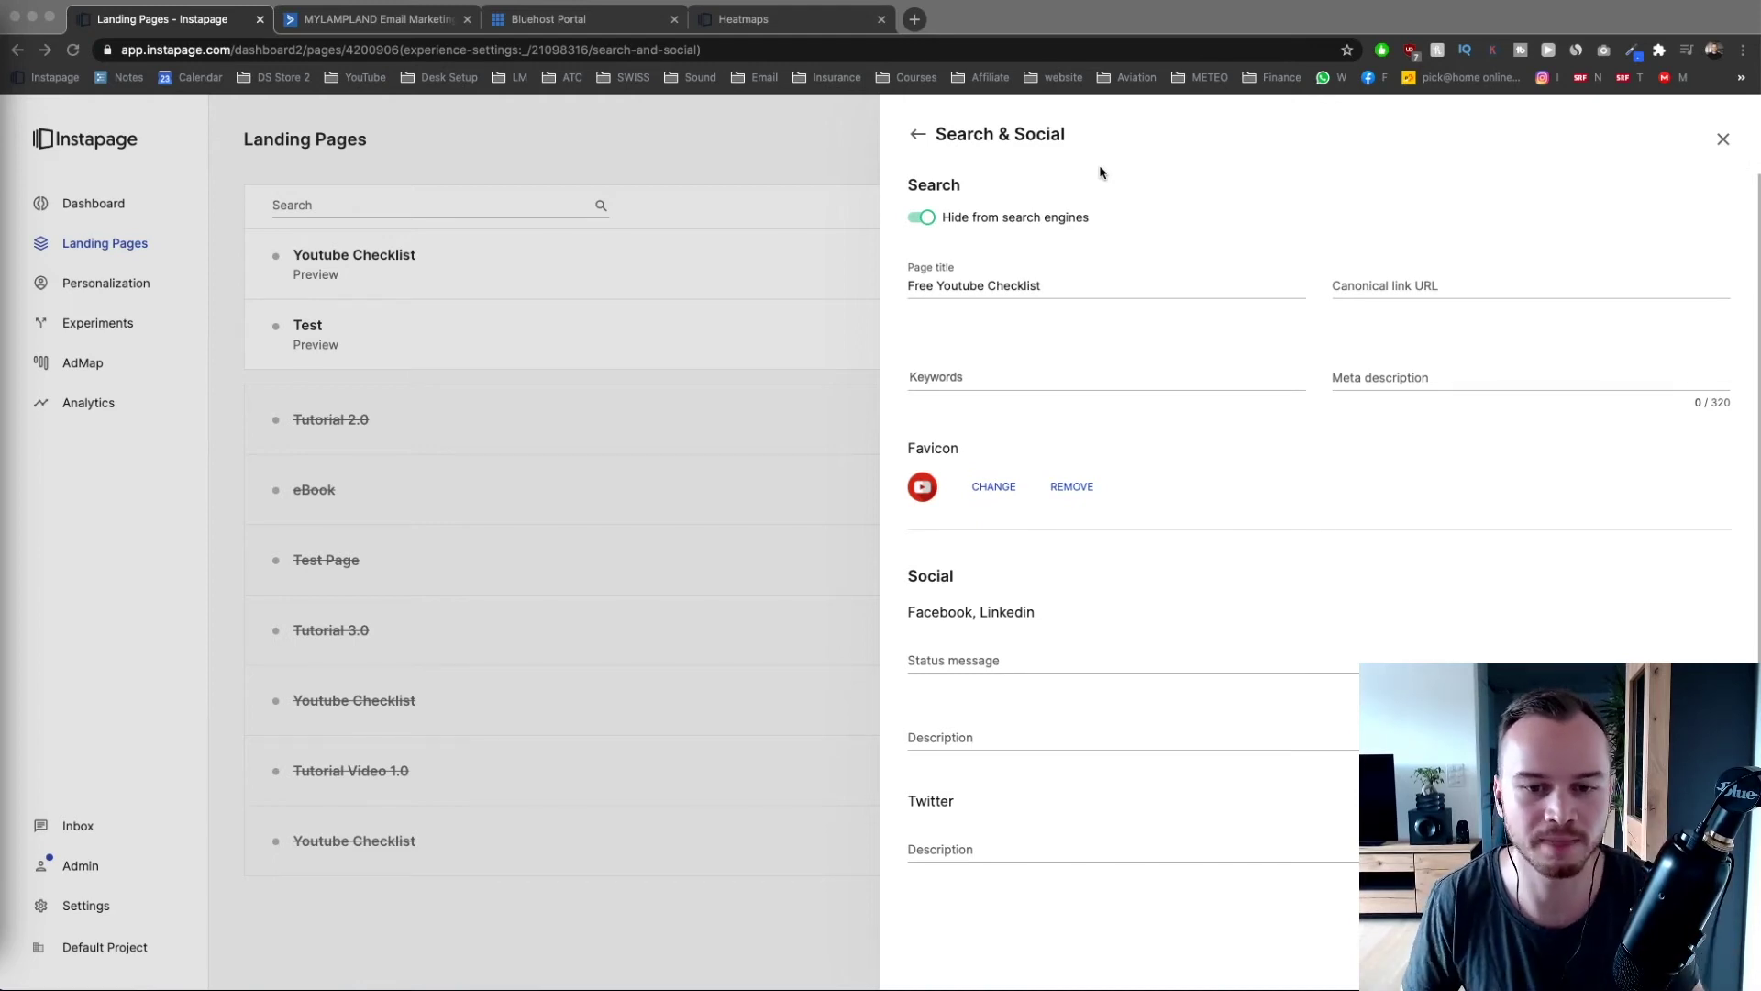
- Leave the page's settings and expand the ActiveCampaign connection form in the workspace's integrations
{"action": "left_click", "coordinate": [917, 134]}
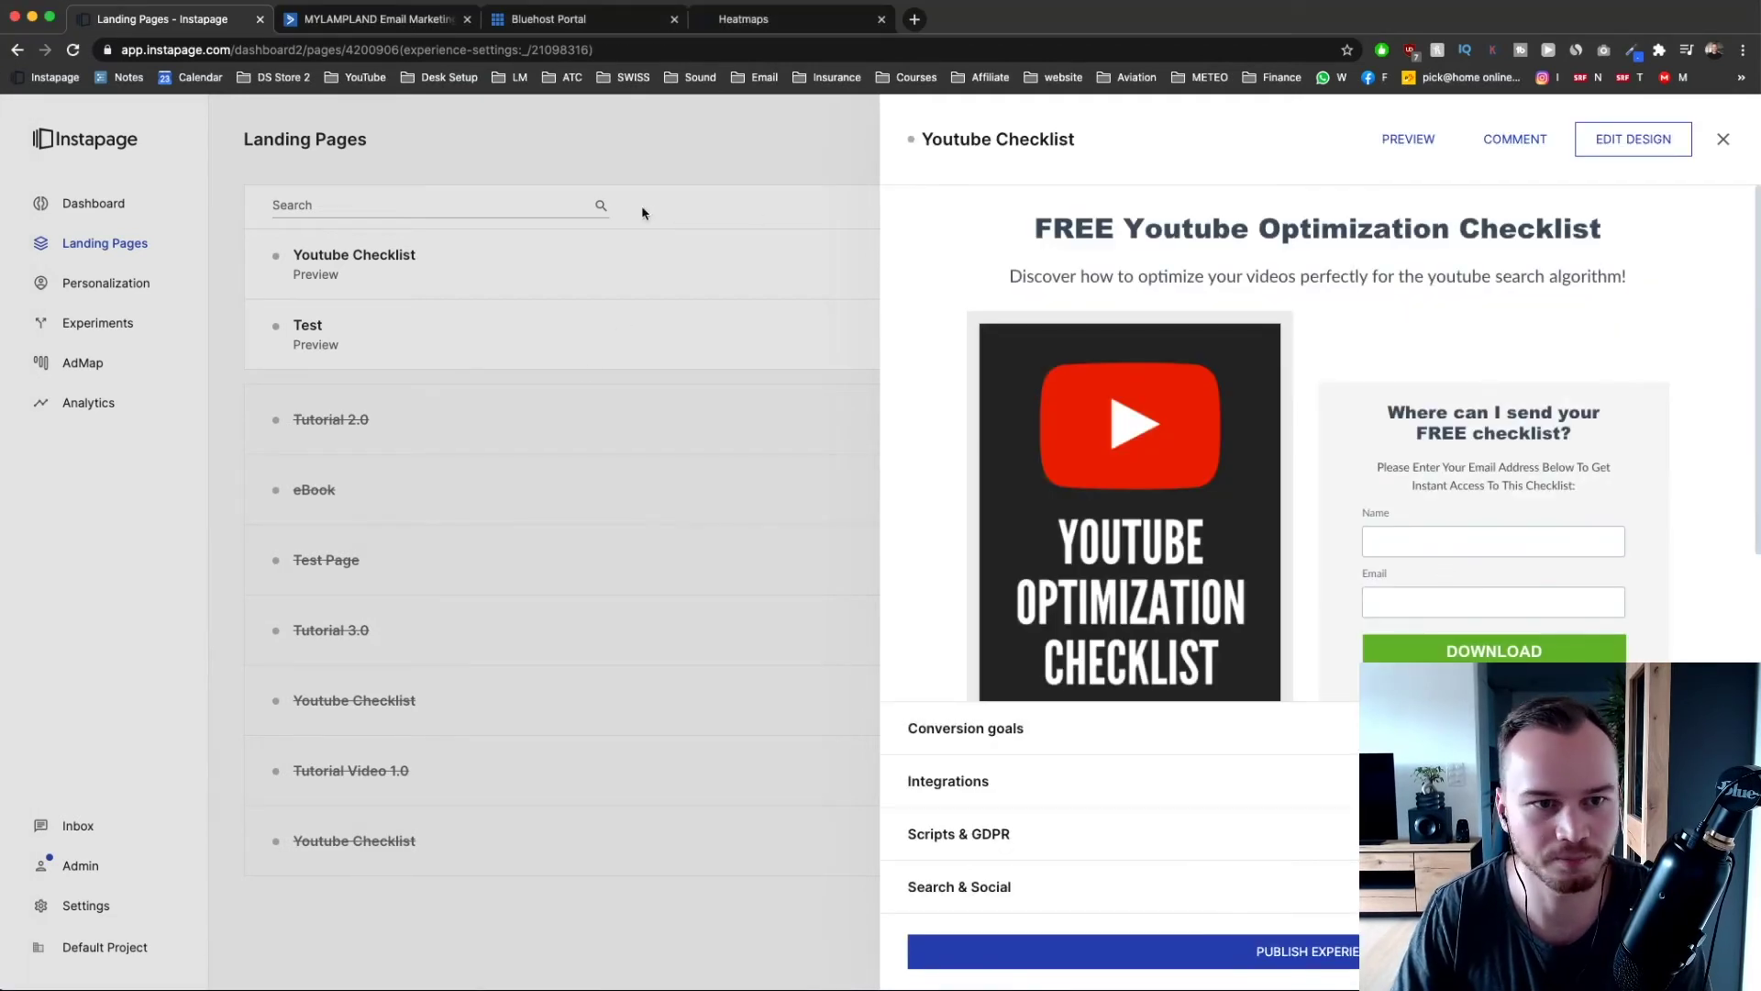
{"action": "left_click", "coordinate": [108, 593]}
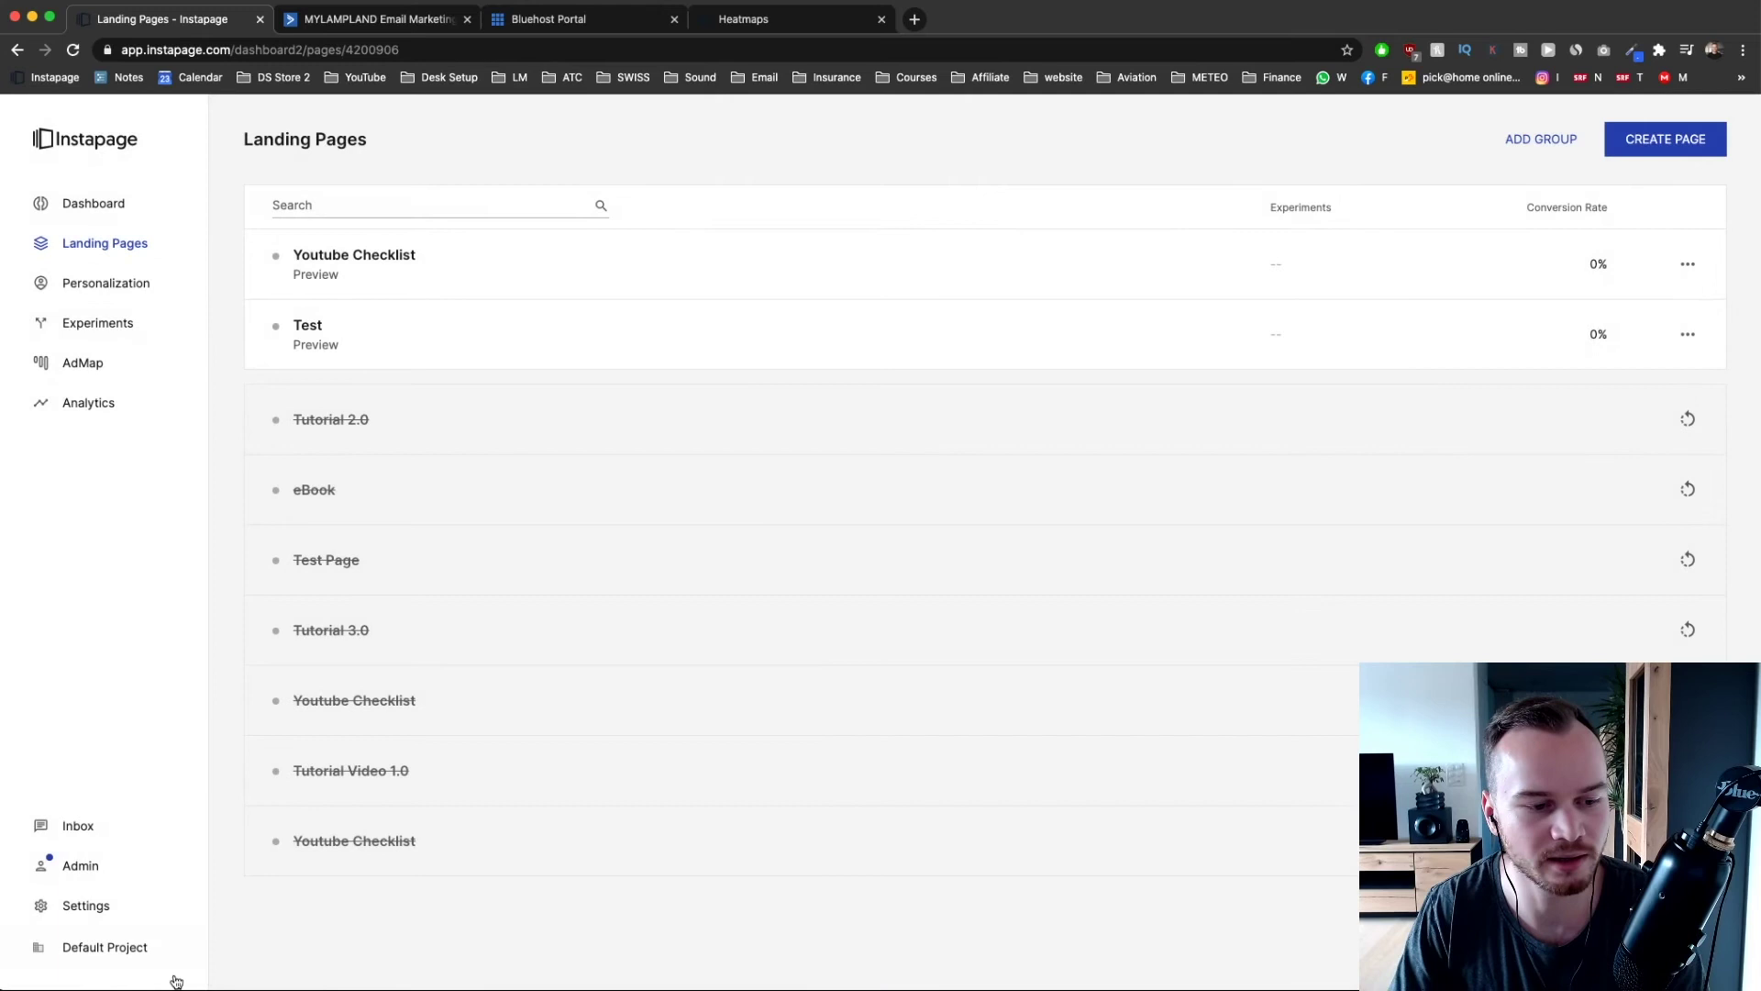
{"action": "left_click", "coordinate": [88, 910]}
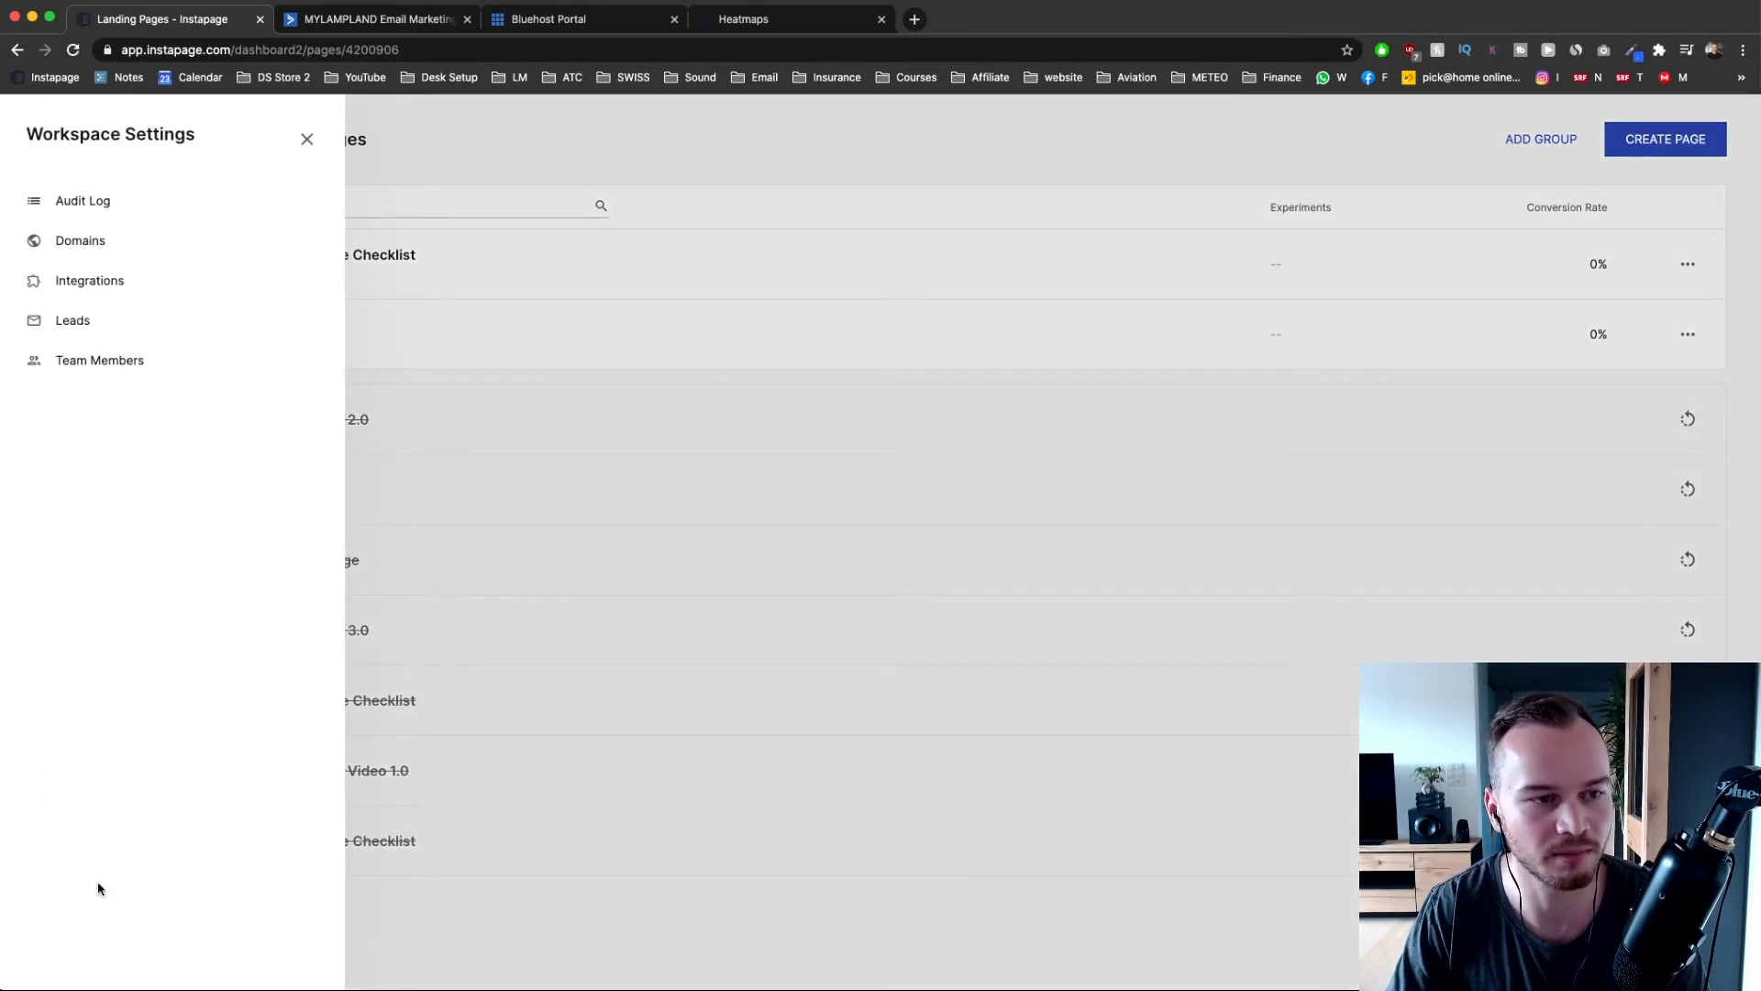
{"action": "left_click", "coordinate": [125, 281]}
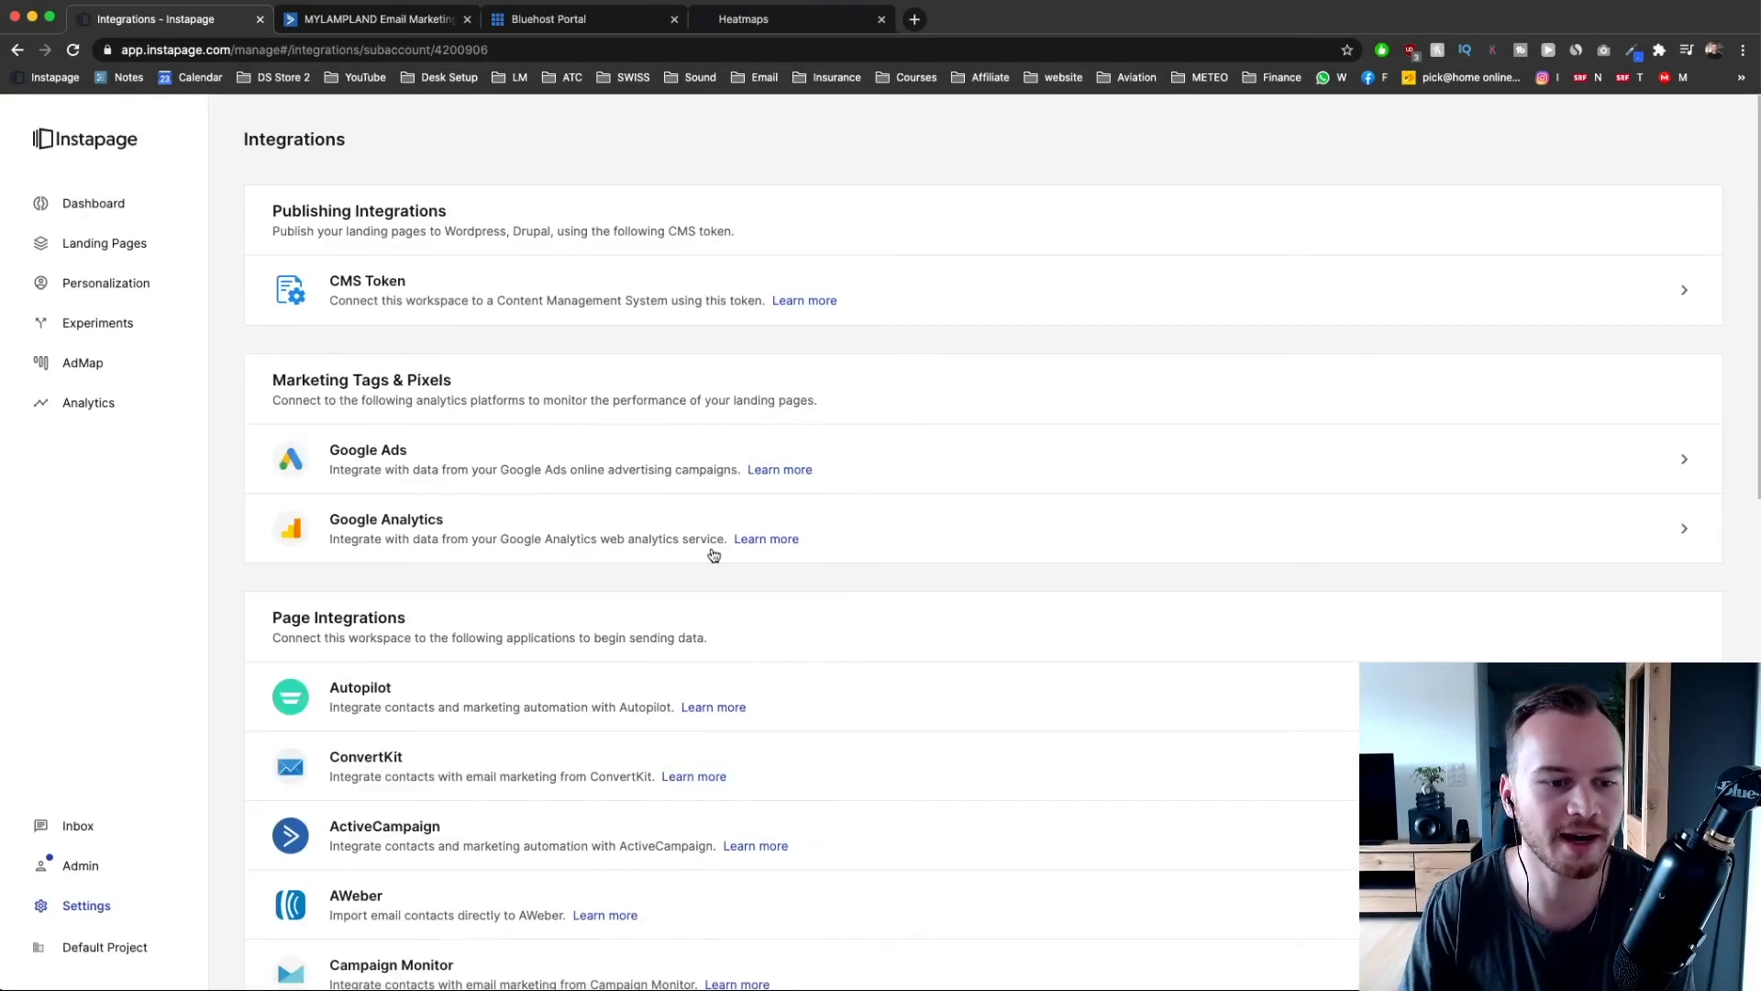
{"action": "scroll", "coordinate": [668, 491], "scroll_direction": "down", "scroll_amount": 3}
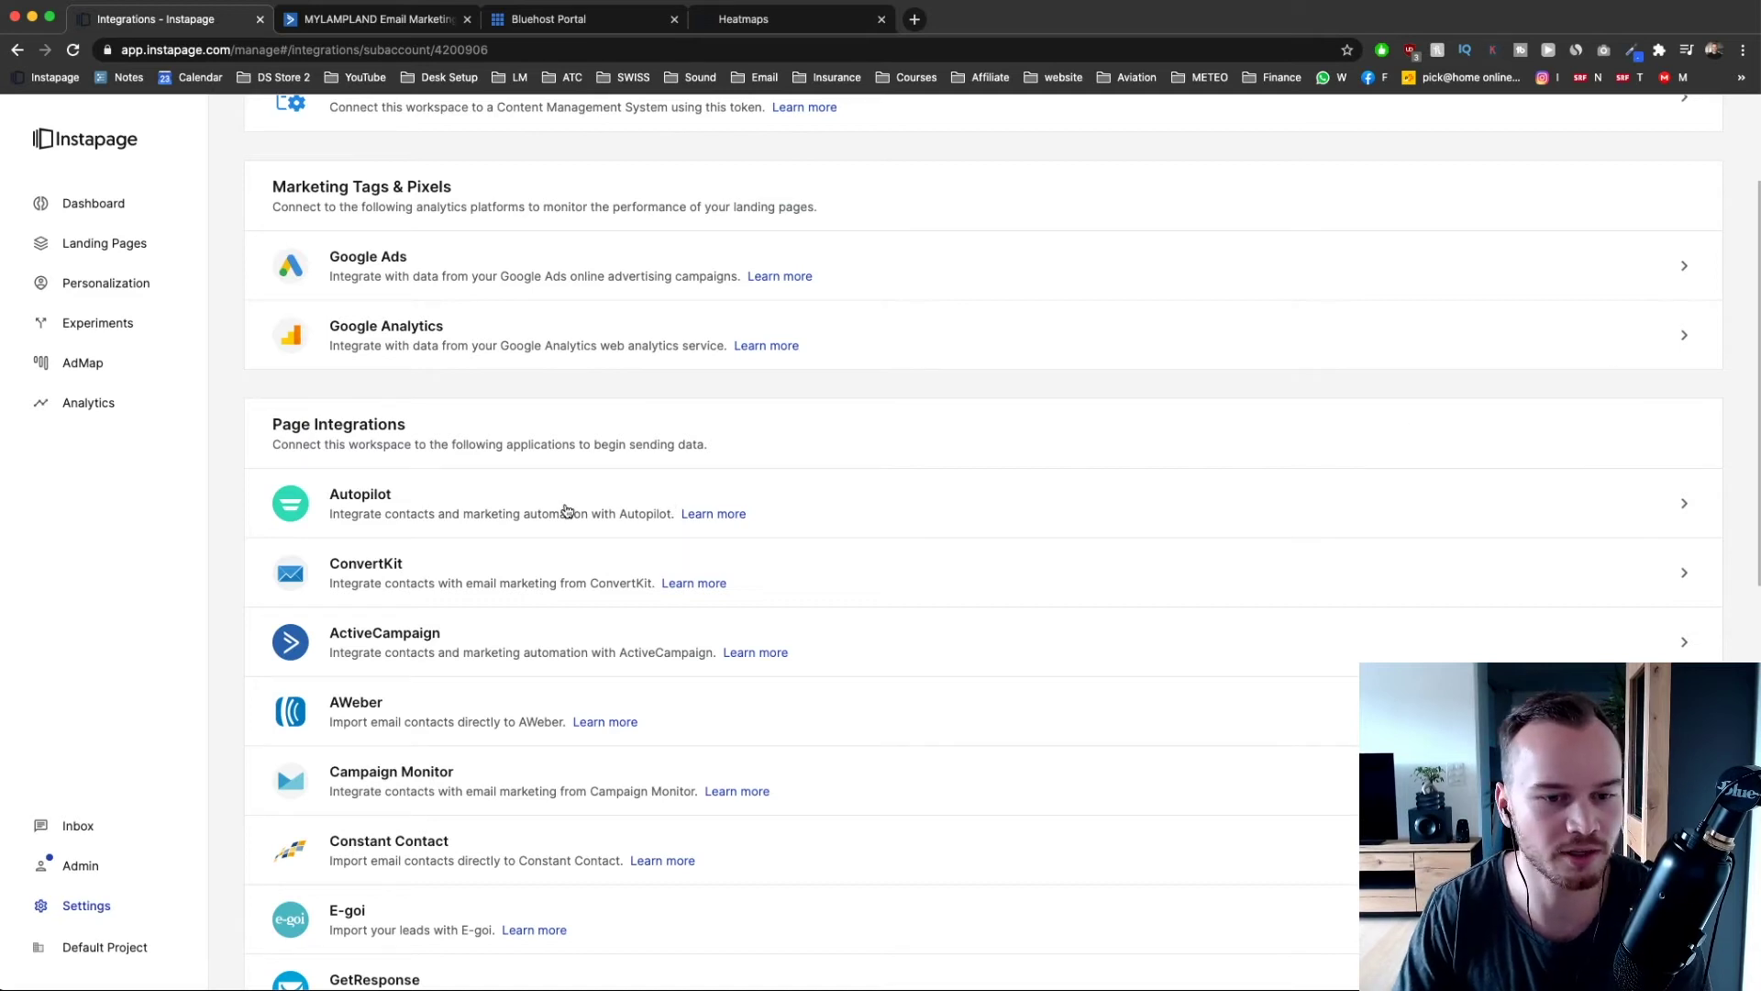
{"action": "scroll", "coordinate": [578, 518], "scroll_direction": "up", "scroll_amount": 3}
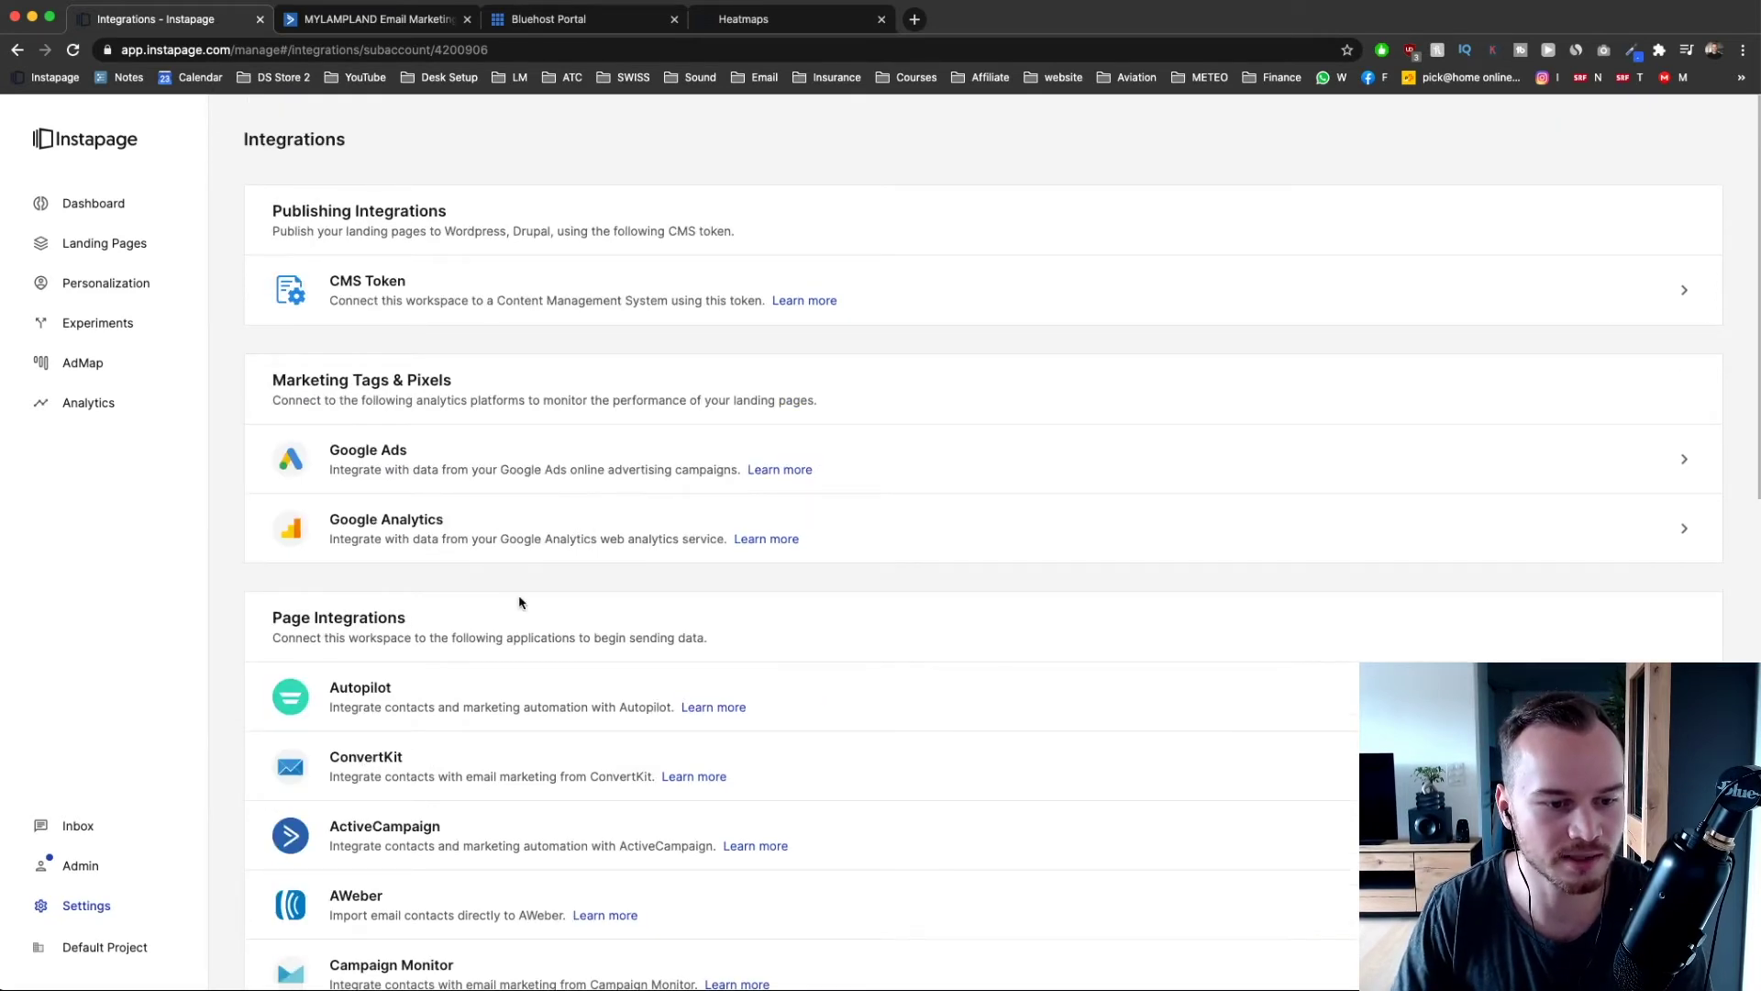
{"action": "scroll", "coordinate": [532, 585], "scroll_direction": "down", "scroll_amount": 3}
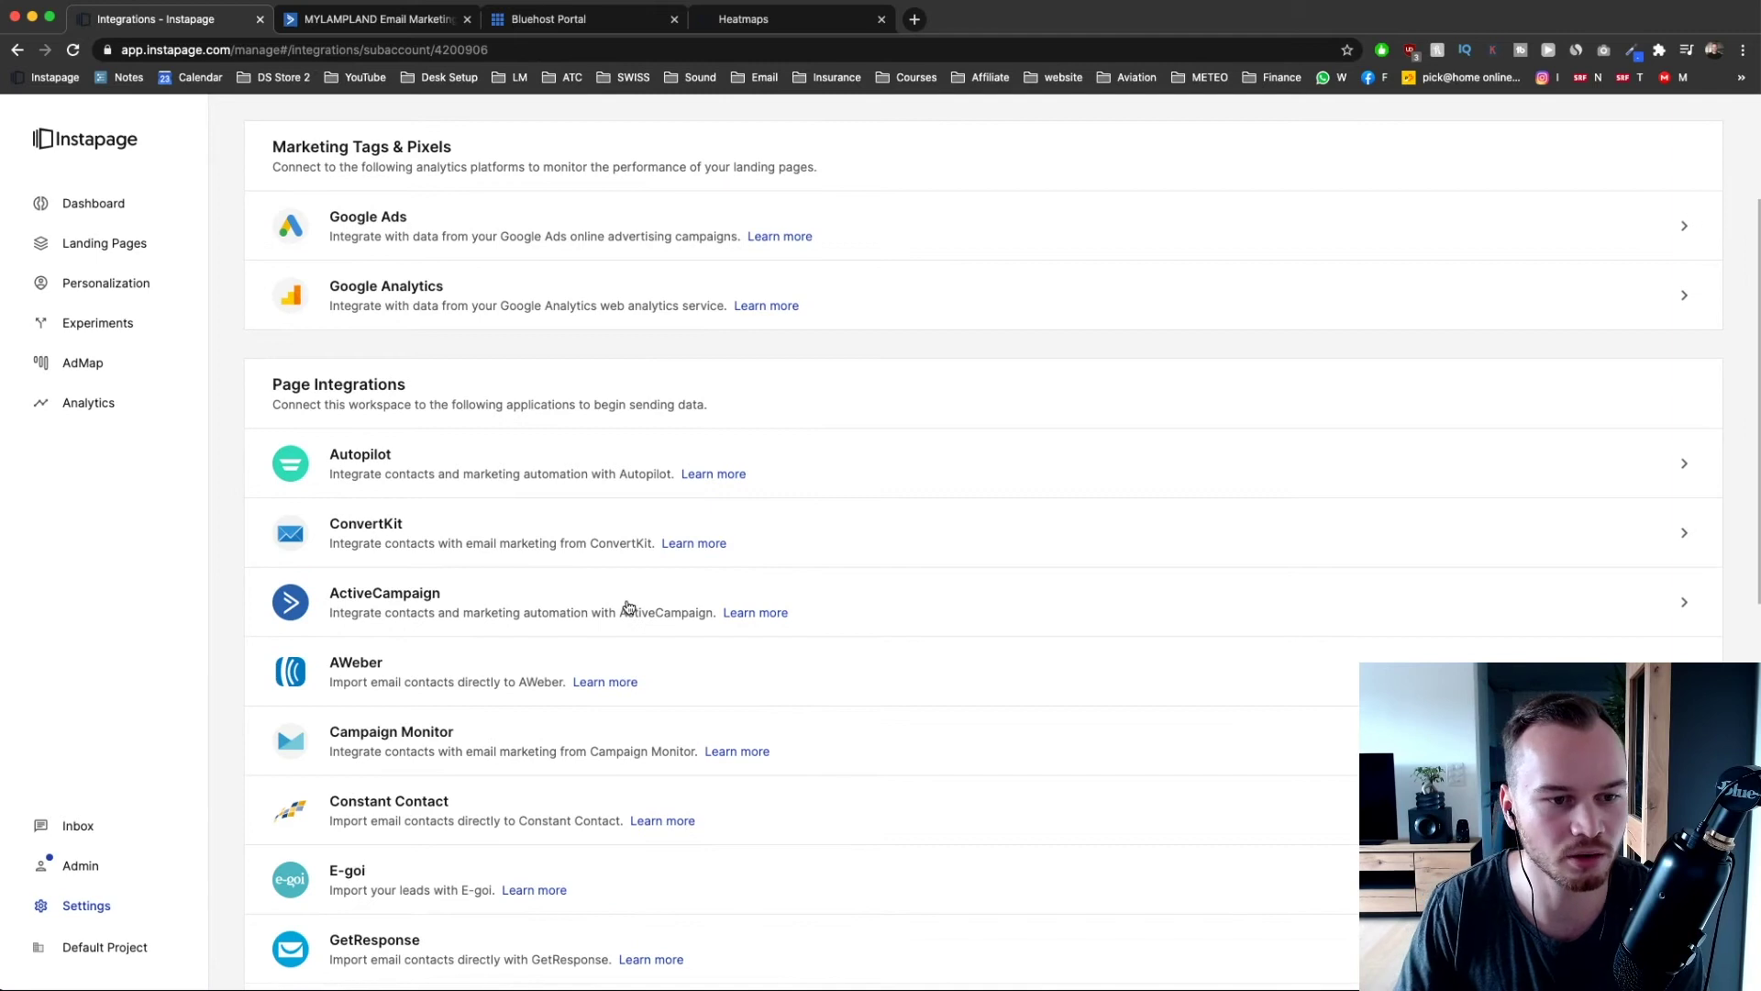
{"action": "left_click", "coordinate": [463, 610]}
{"action": "scroll", "coordinate": [518, 525], "scroll_direction": "down", "scroll_amount": 1}
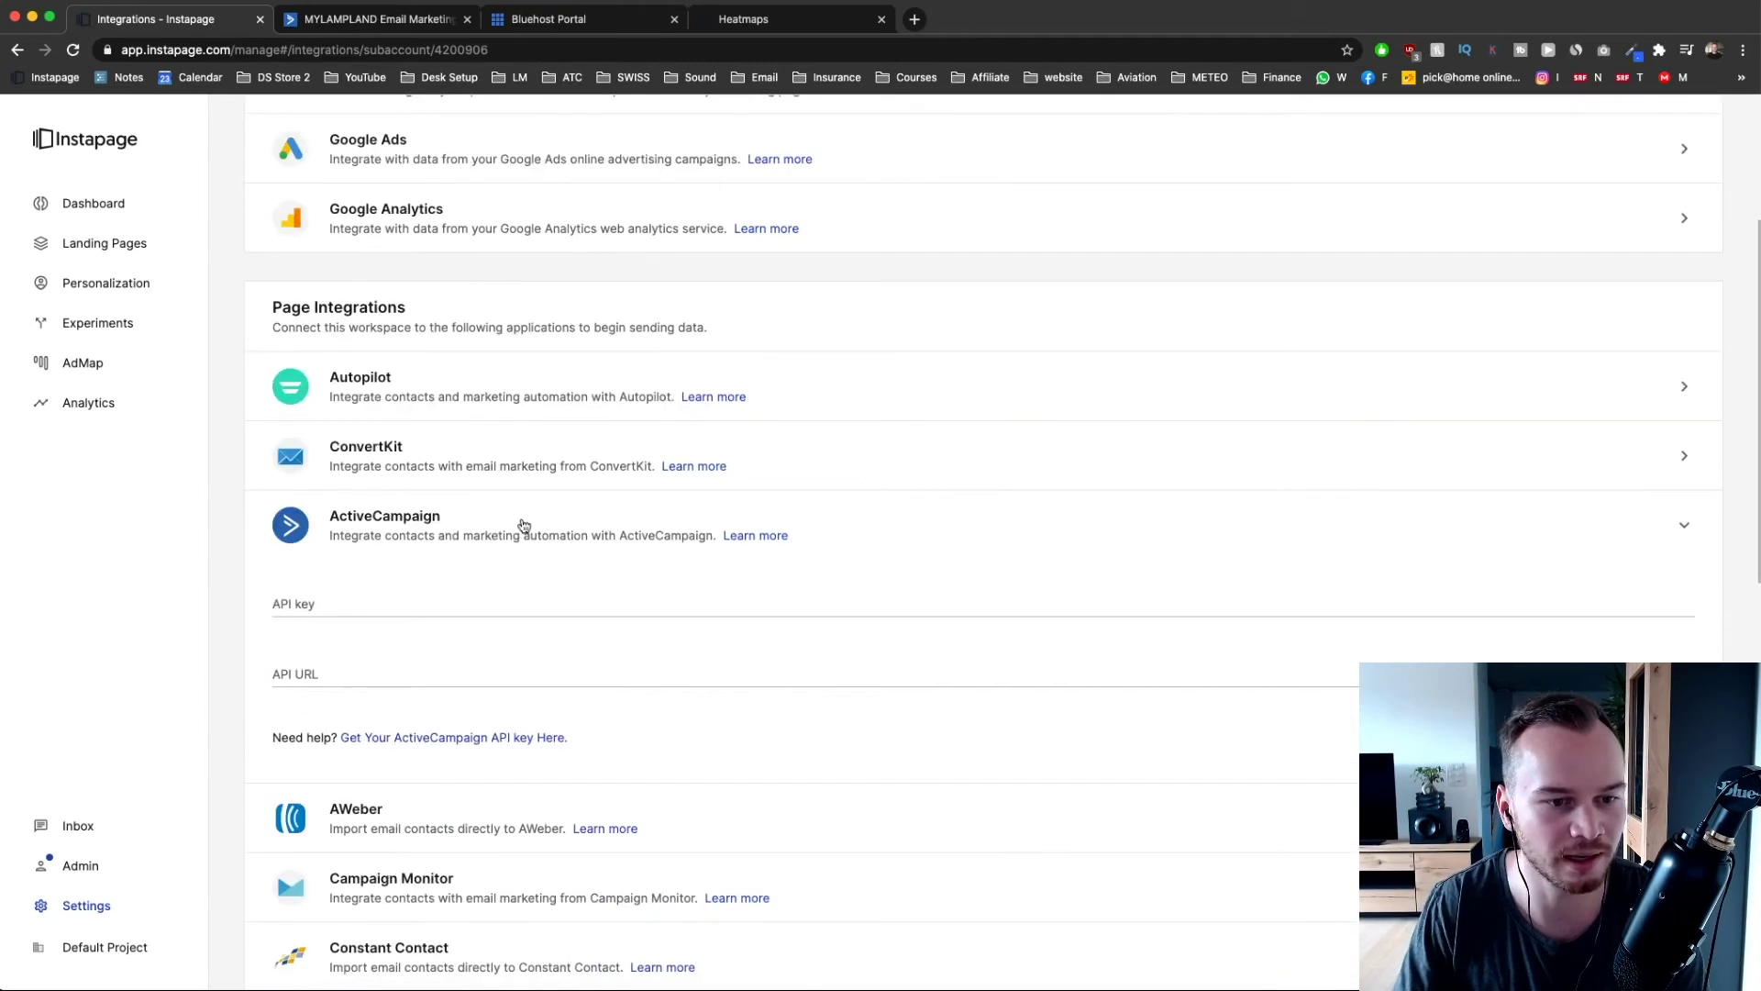
{"action": "scroll", "coordinate": [440, 628], "scroll_direction": "down", "scroll_amount": 2}
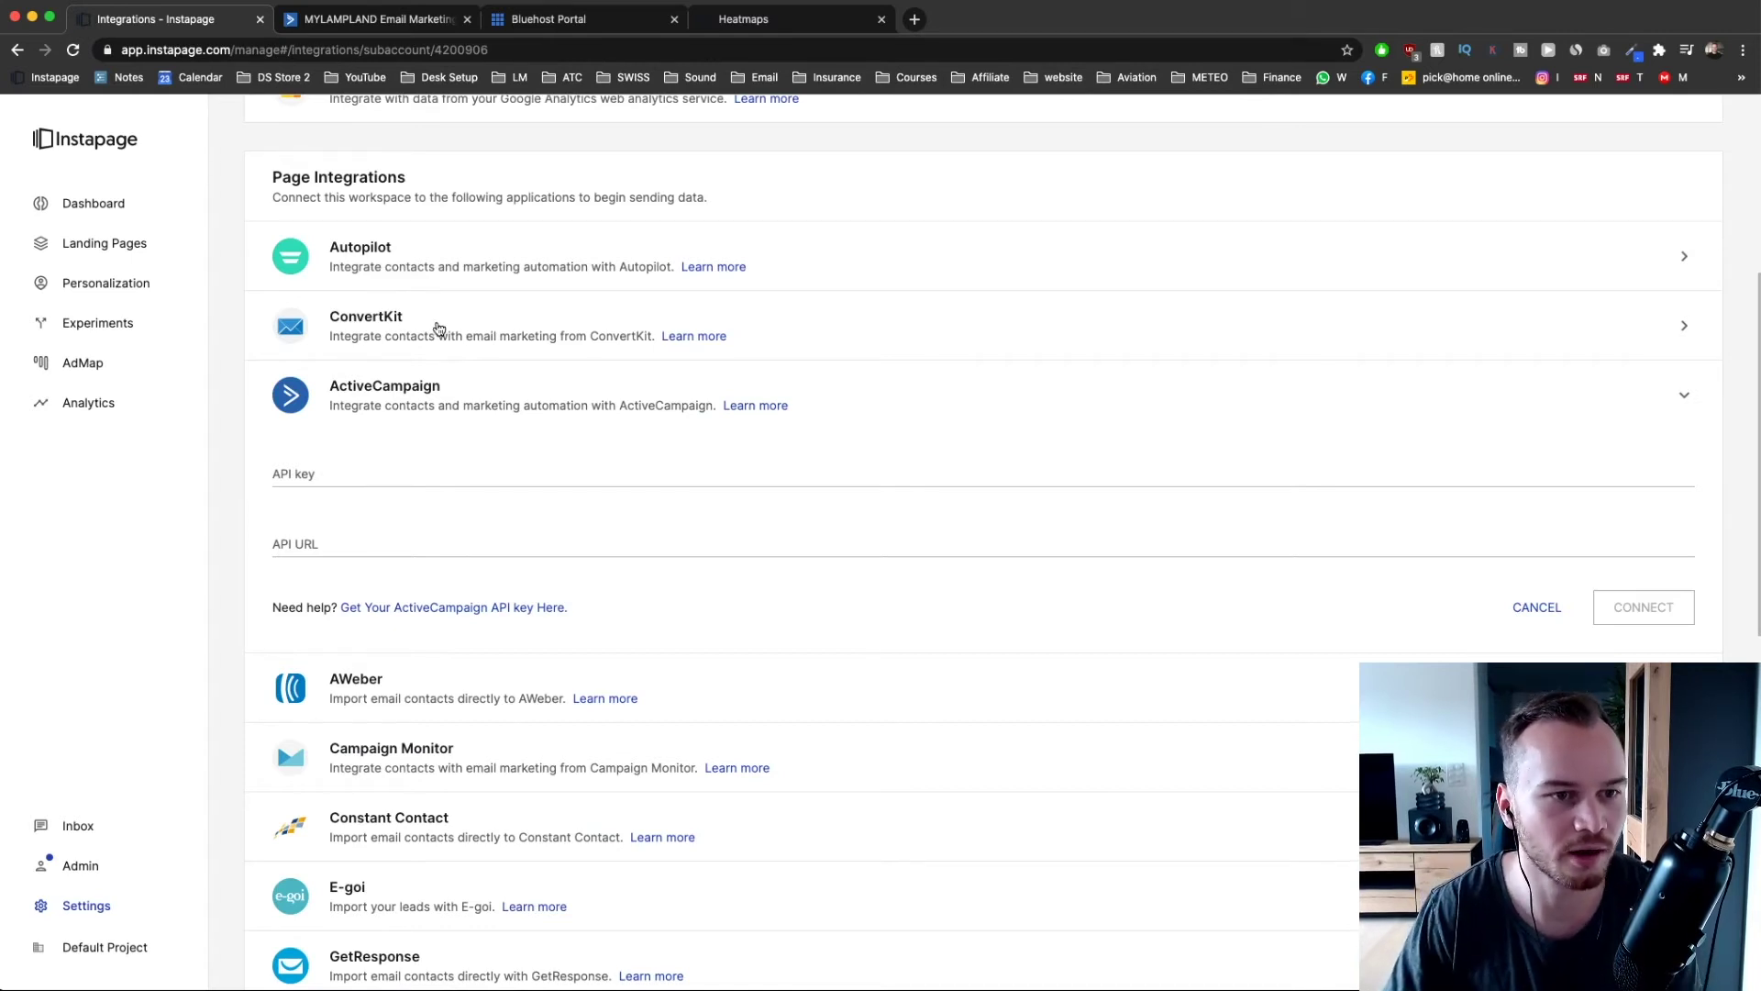
- Check how the AWeber integration is connected, and return to the ActiveCampaign connection form
{"action": "scroll", "coordinate": [440, 574], "scroll_direction": "down", "scroll_amount": 2}
{"action": "left_click", "coordinate": [382, 586]}
{"action": "scroll", "coordinate": [746, 750], "scroll_direction": "down", "scroll_amount": 2}
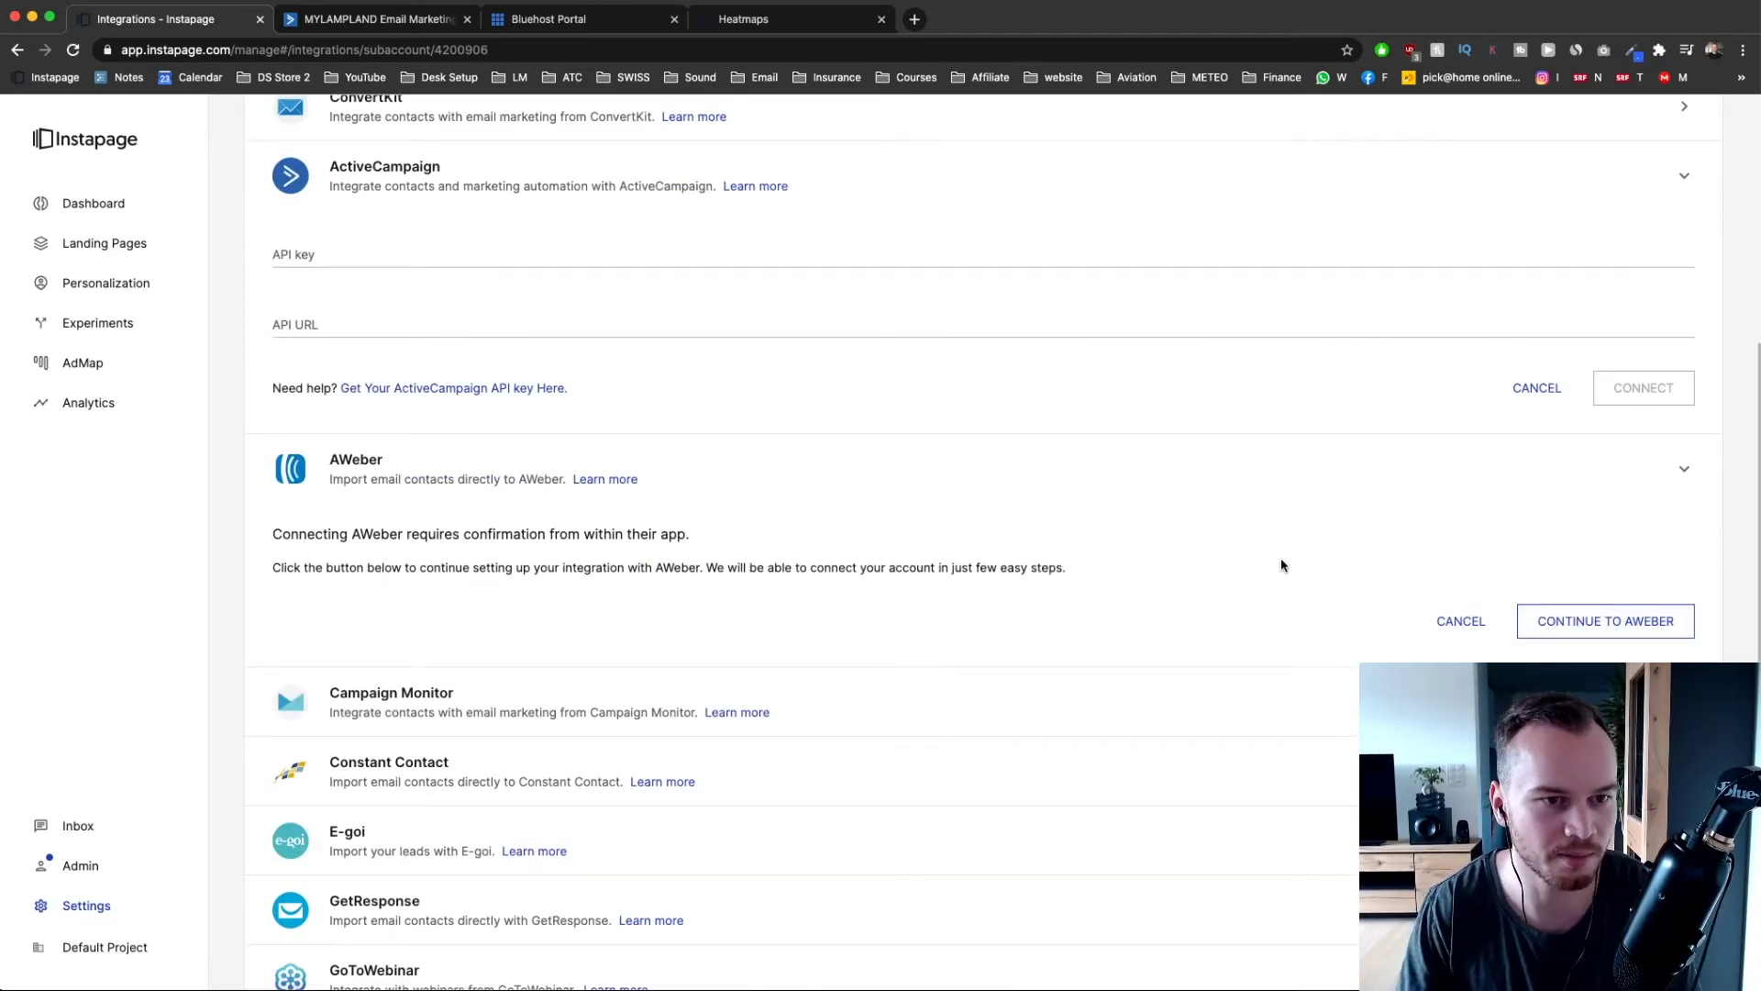
{"action": "scroll", "coordinate": [550, 436], "scroll_direction": "up", "scroll_amount": 2}
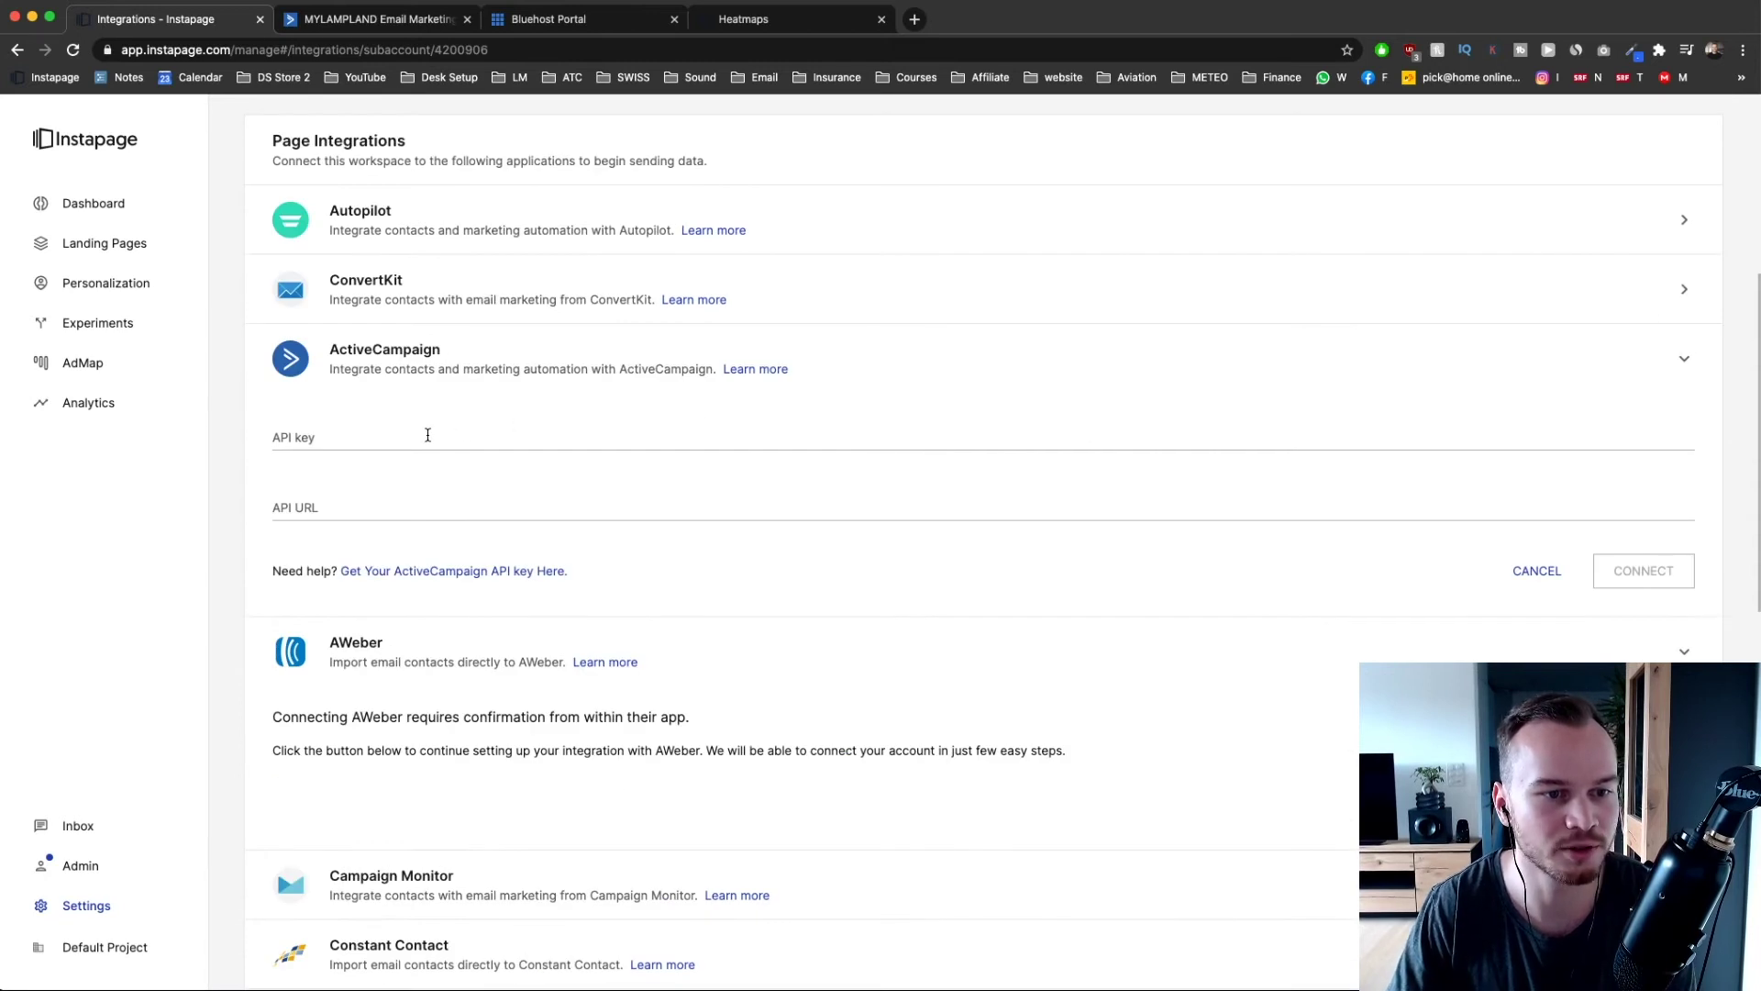
- Switch to ActiveCampaign and open the API Access section in the account's Developer settings
{"action": "left_click", "coordinate": [367, 436]}
{"action": "left_click", "coordinate": [381, 506]}
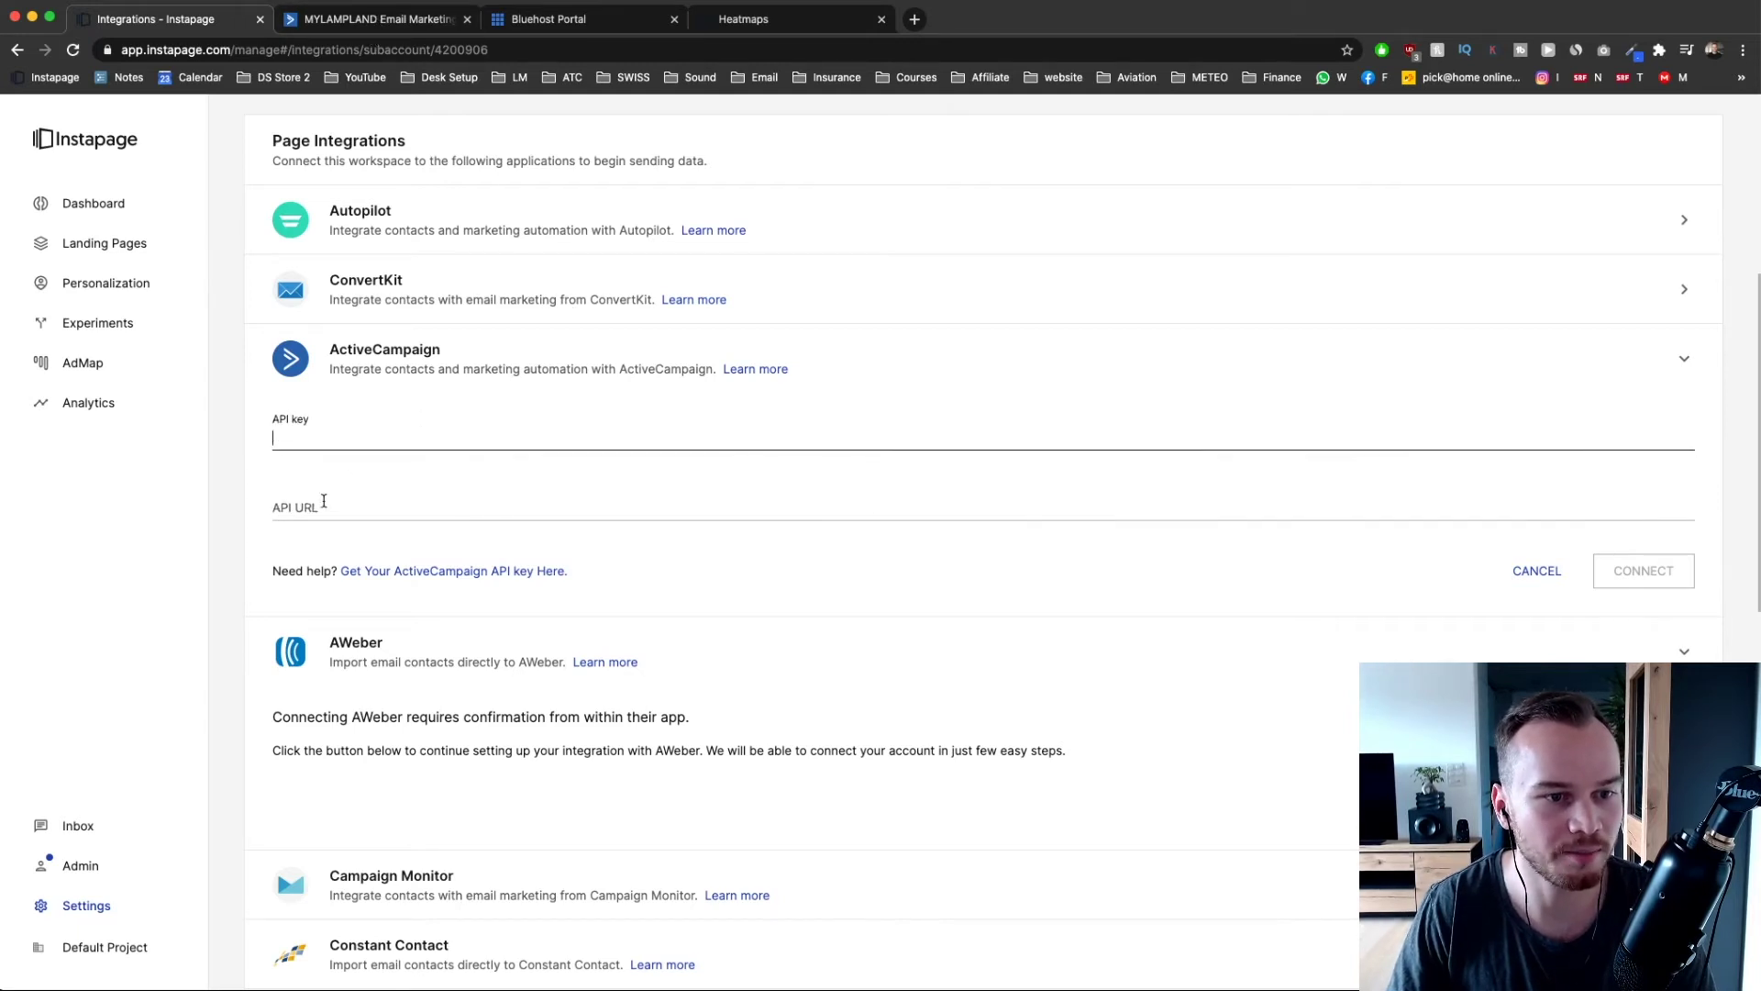
{"action": "left_click", "coordinate": [396, 28]}
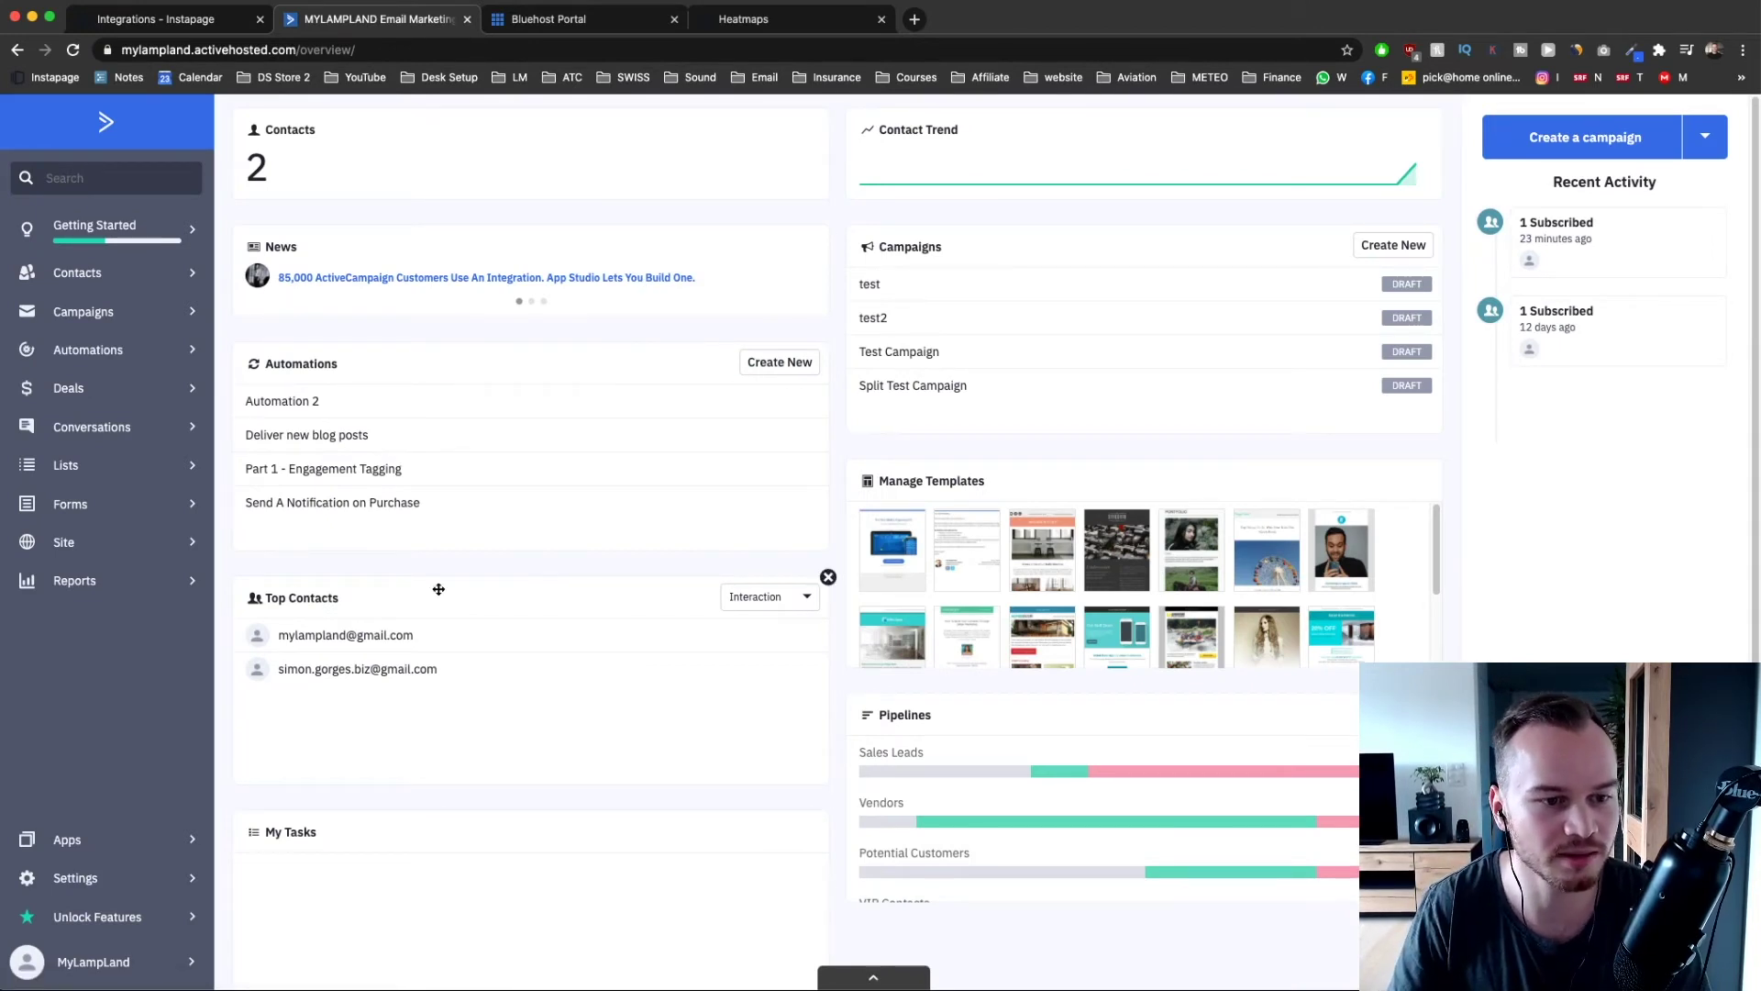
{"action": "left_click", "coordinate": [111, 879]}
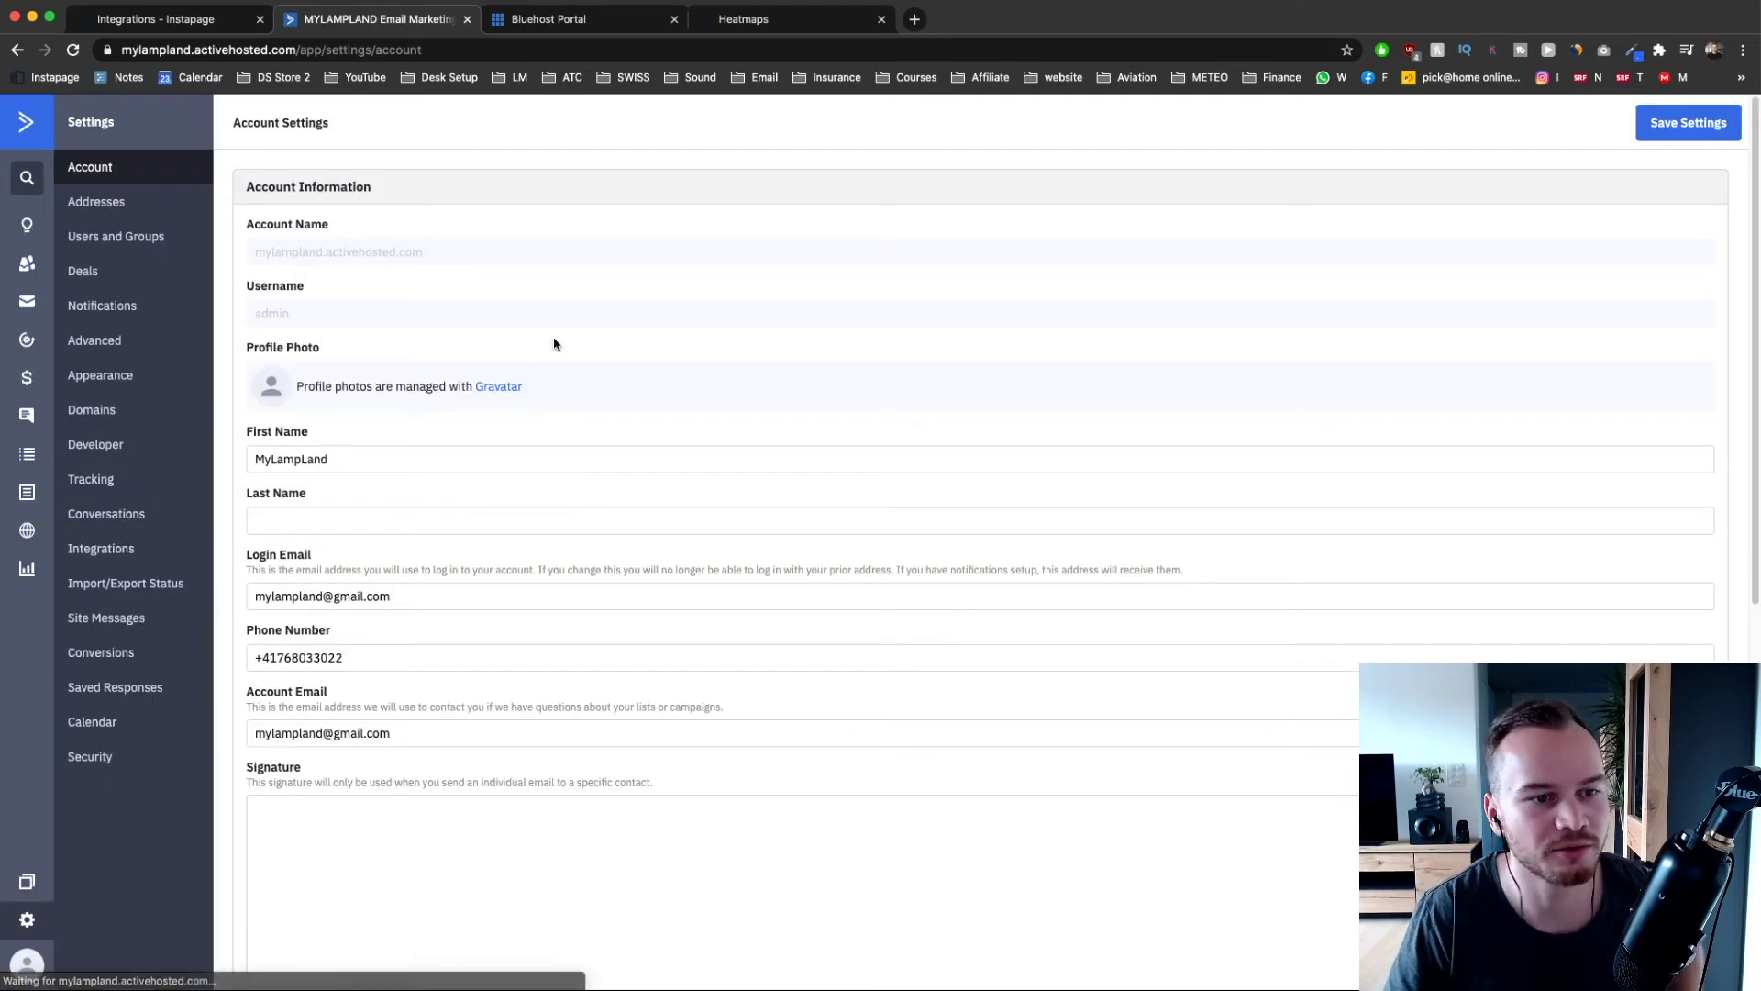
{"action": "left_click", "coordinate": [156, 450]}
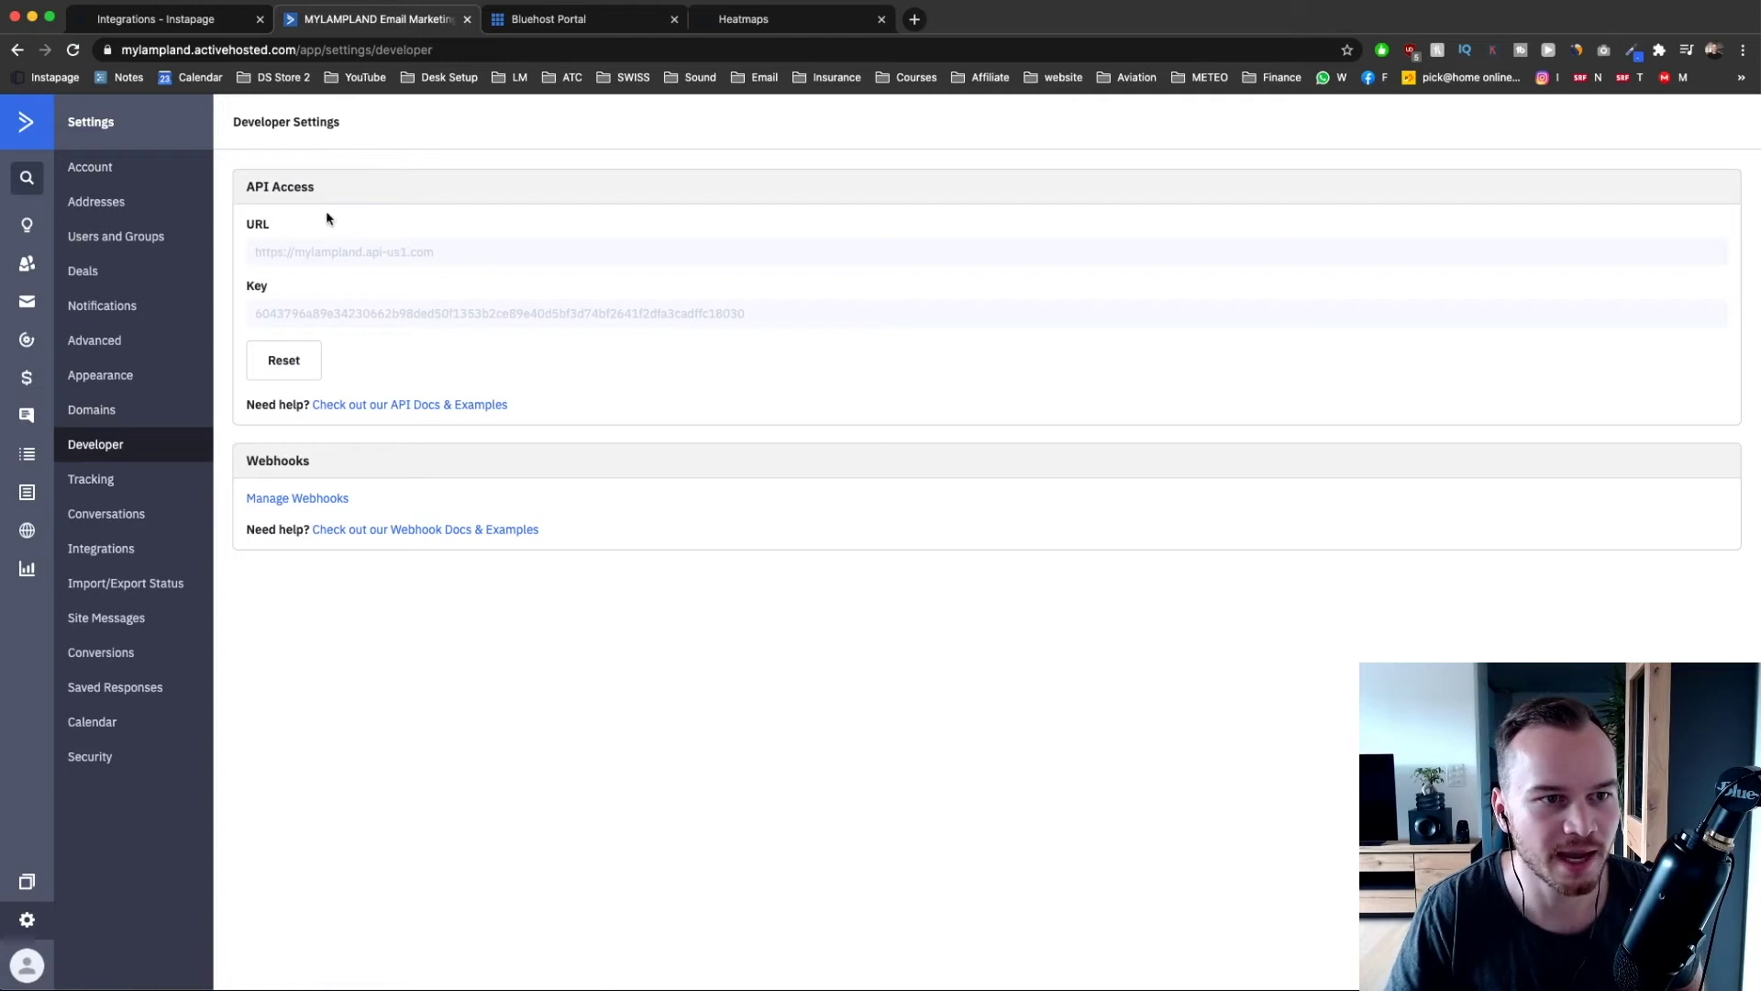
{"action": "left_click_drag", "start_coordinate": [253, 190], "coordinate": [373, 195]}
{"action": "left_click", "coordinate": [410, 224]}
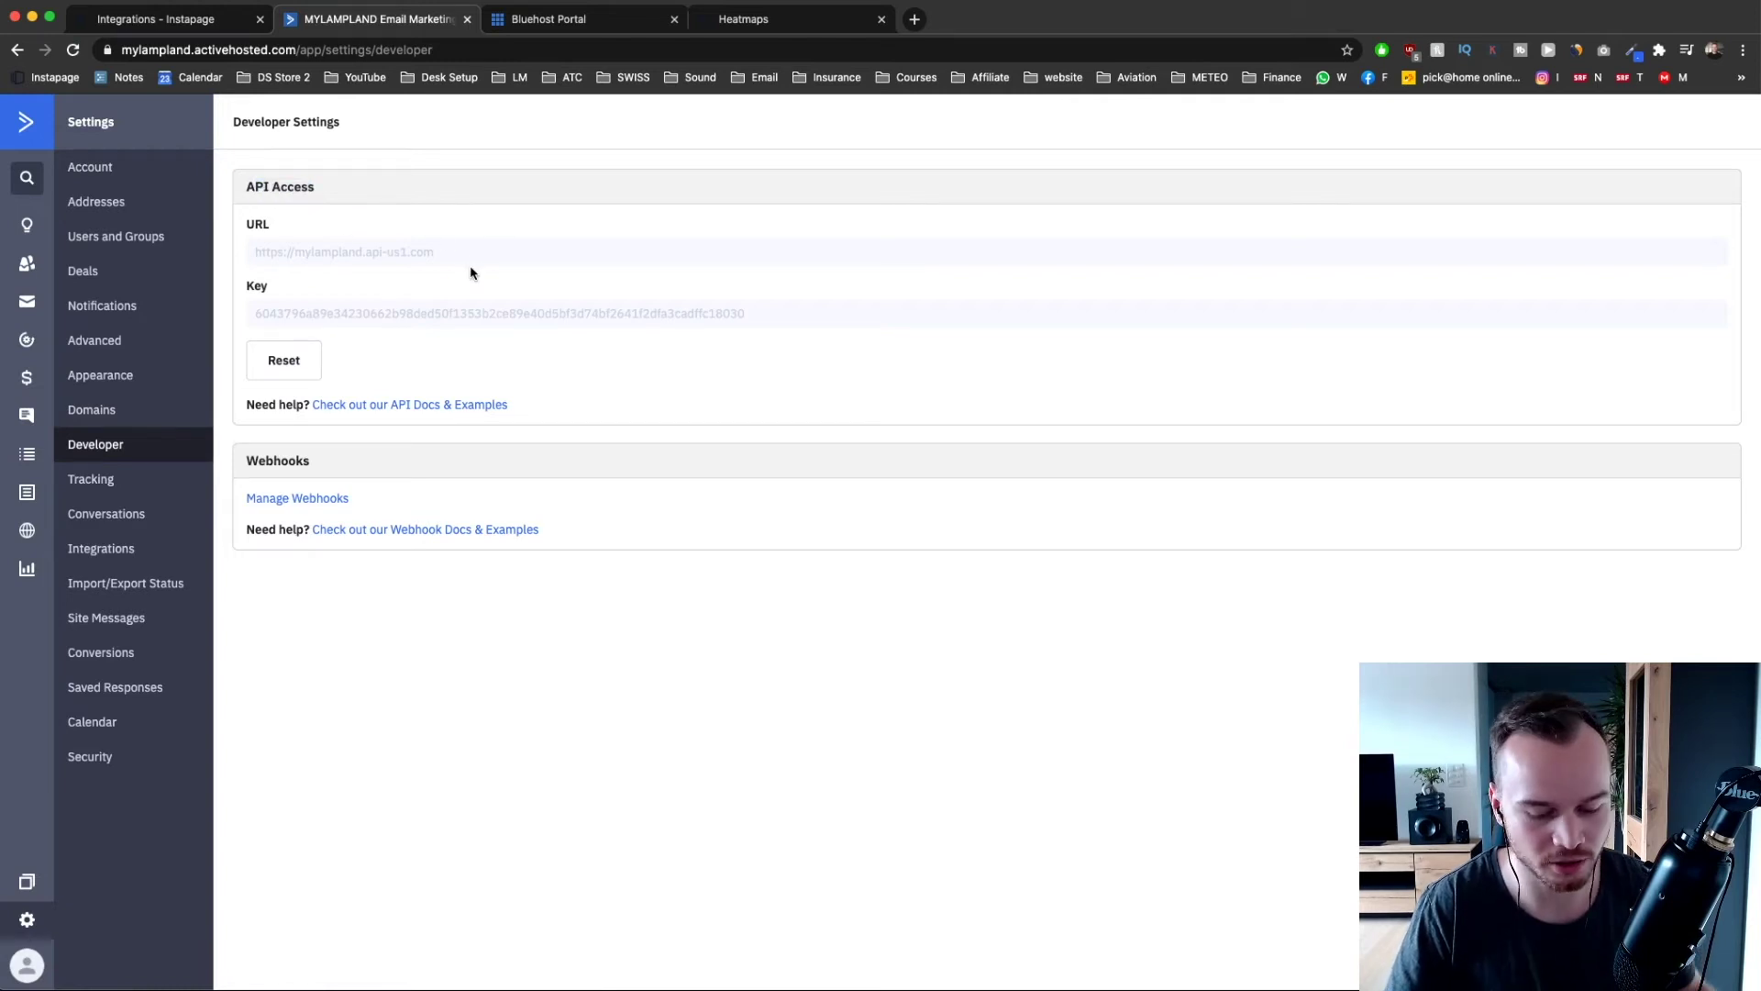
- Copy the API URL from ActiveCampaign into the API URL field of Instapage's ActiveCampaign connection form
{"action": "left_click_drag", "start_coordinate": [435, 251], "coordinate": [231, 250]}
{"action": "key", "text": "super+c"}
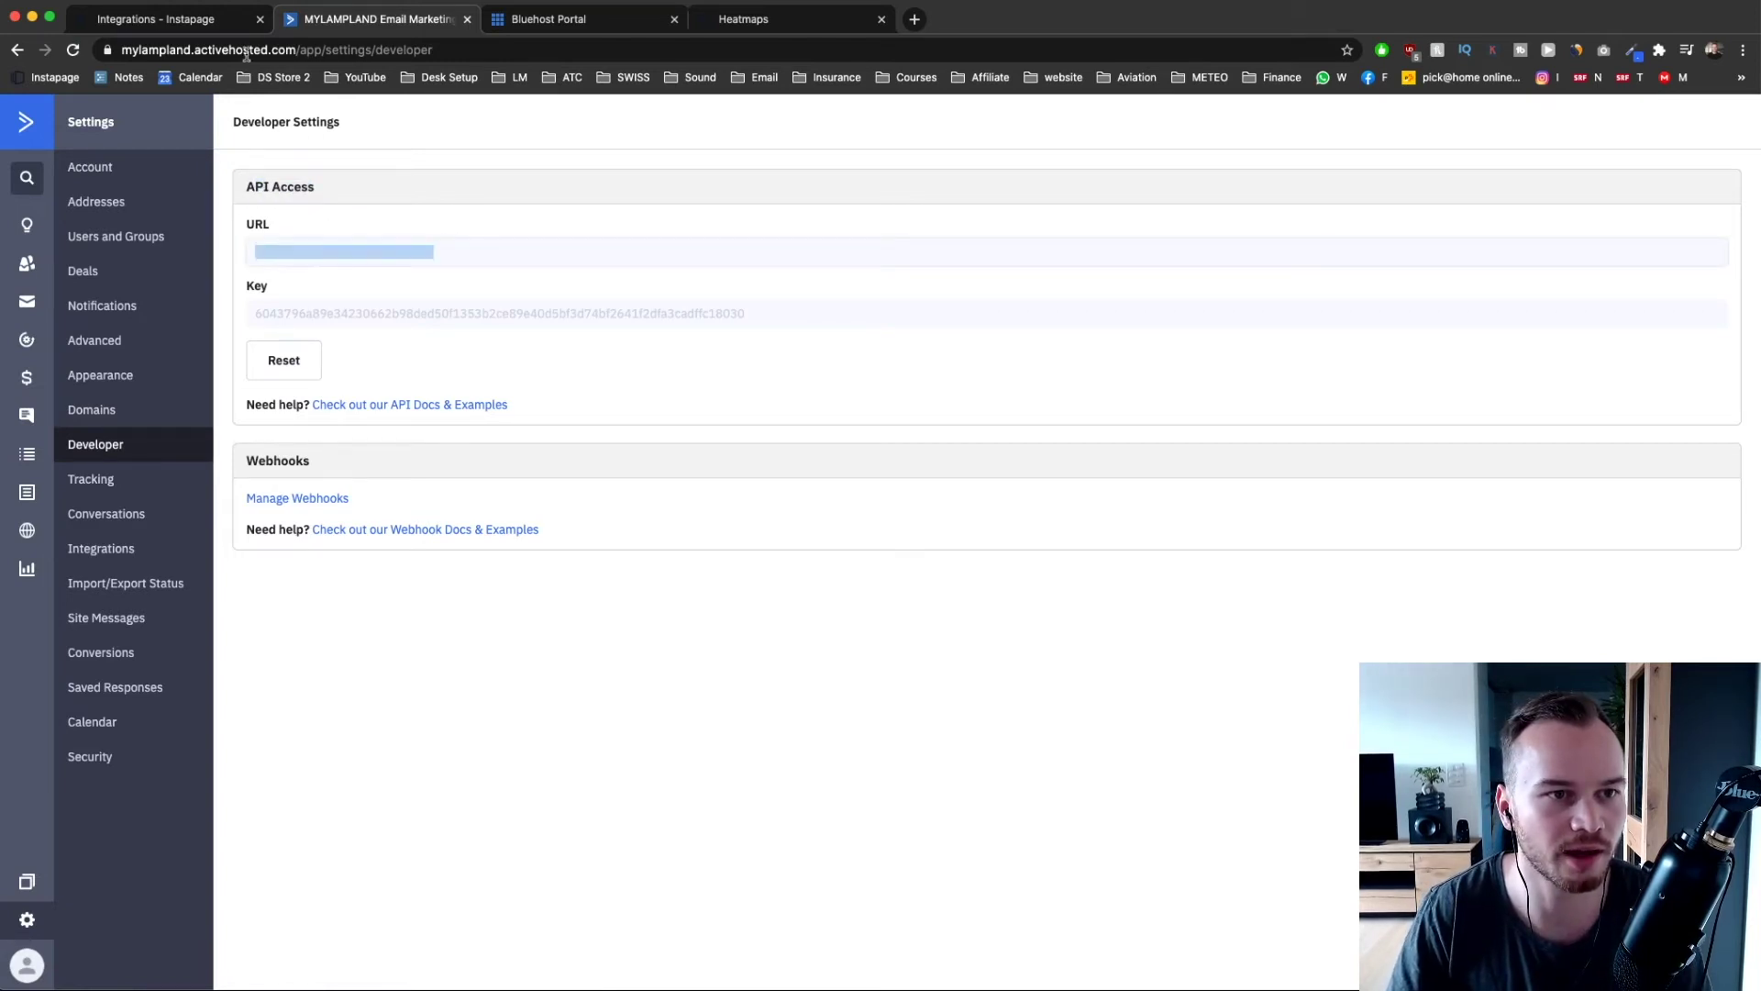
{"action": "left_click", "coordinate": [179, 18]}
{"action": "key", "text": "super+v"}
- Copy the ActiveCampaign API key into Instapage's API key field and connect the integration to the workspace
{"action": "left_click", "coordinate": [367, 18]}
{"action": "double_click", "coordinate": [490, 312]}
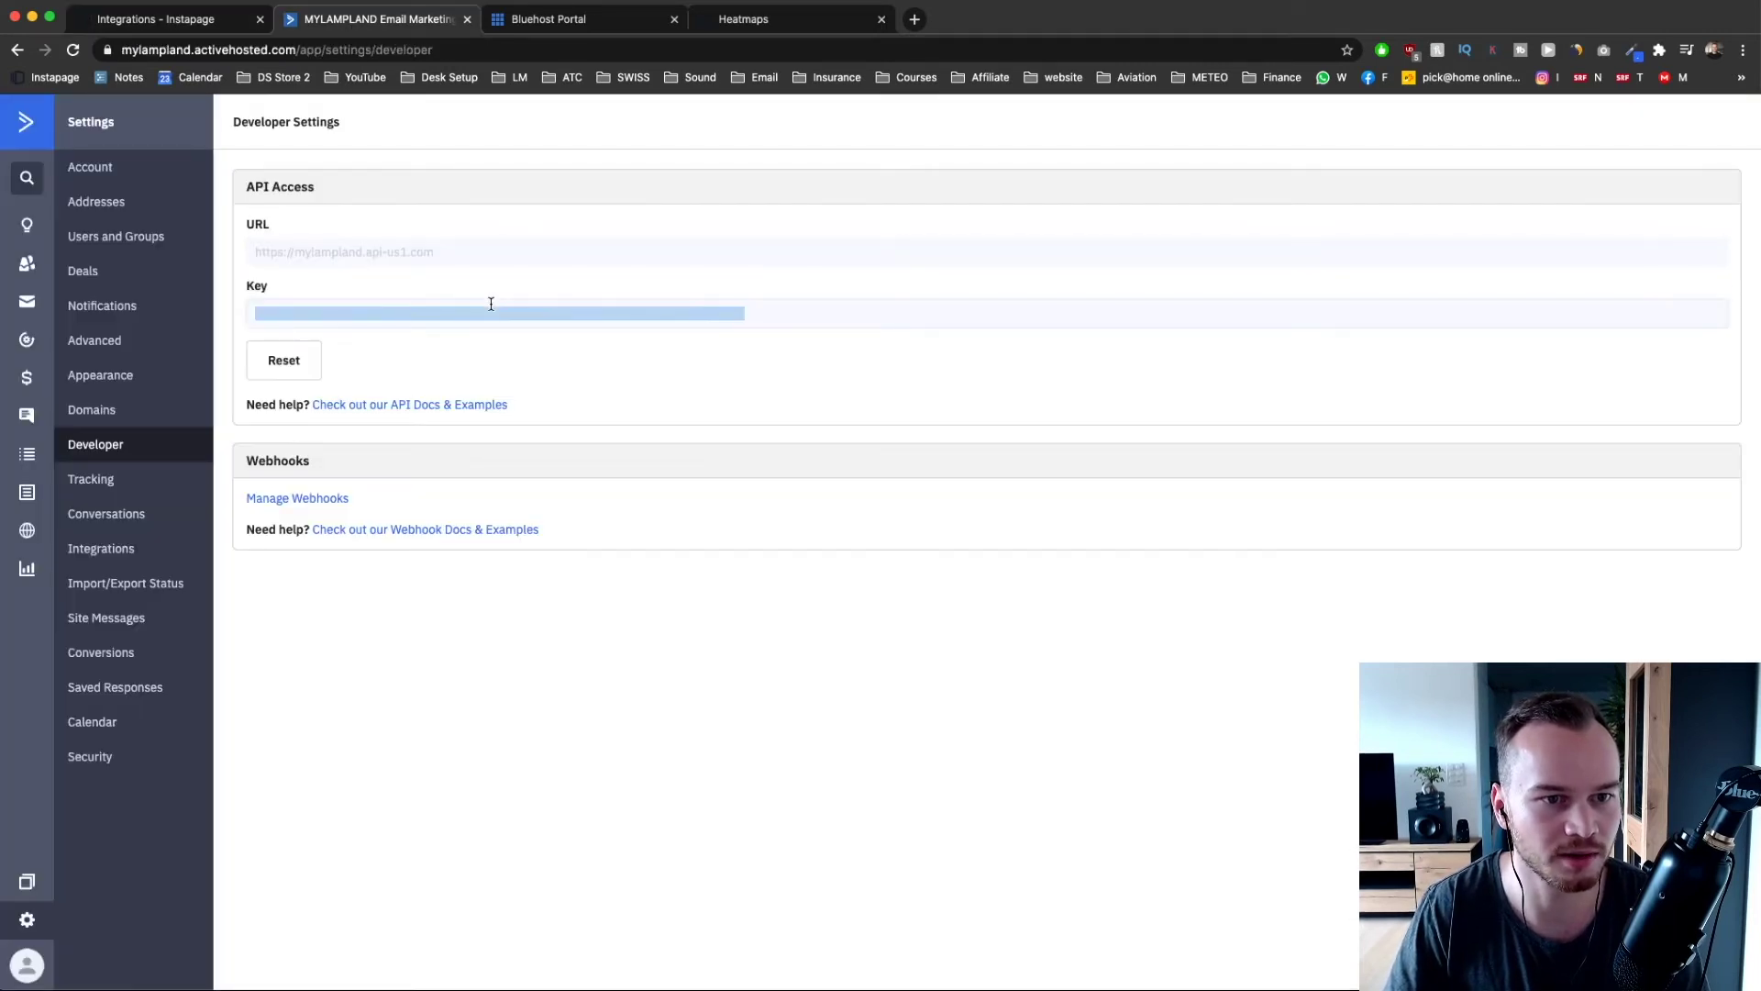
{"action": "left_click", "coordinate": [197, 19]}
{"action": "left_click", "coordinate": [367, 438]}
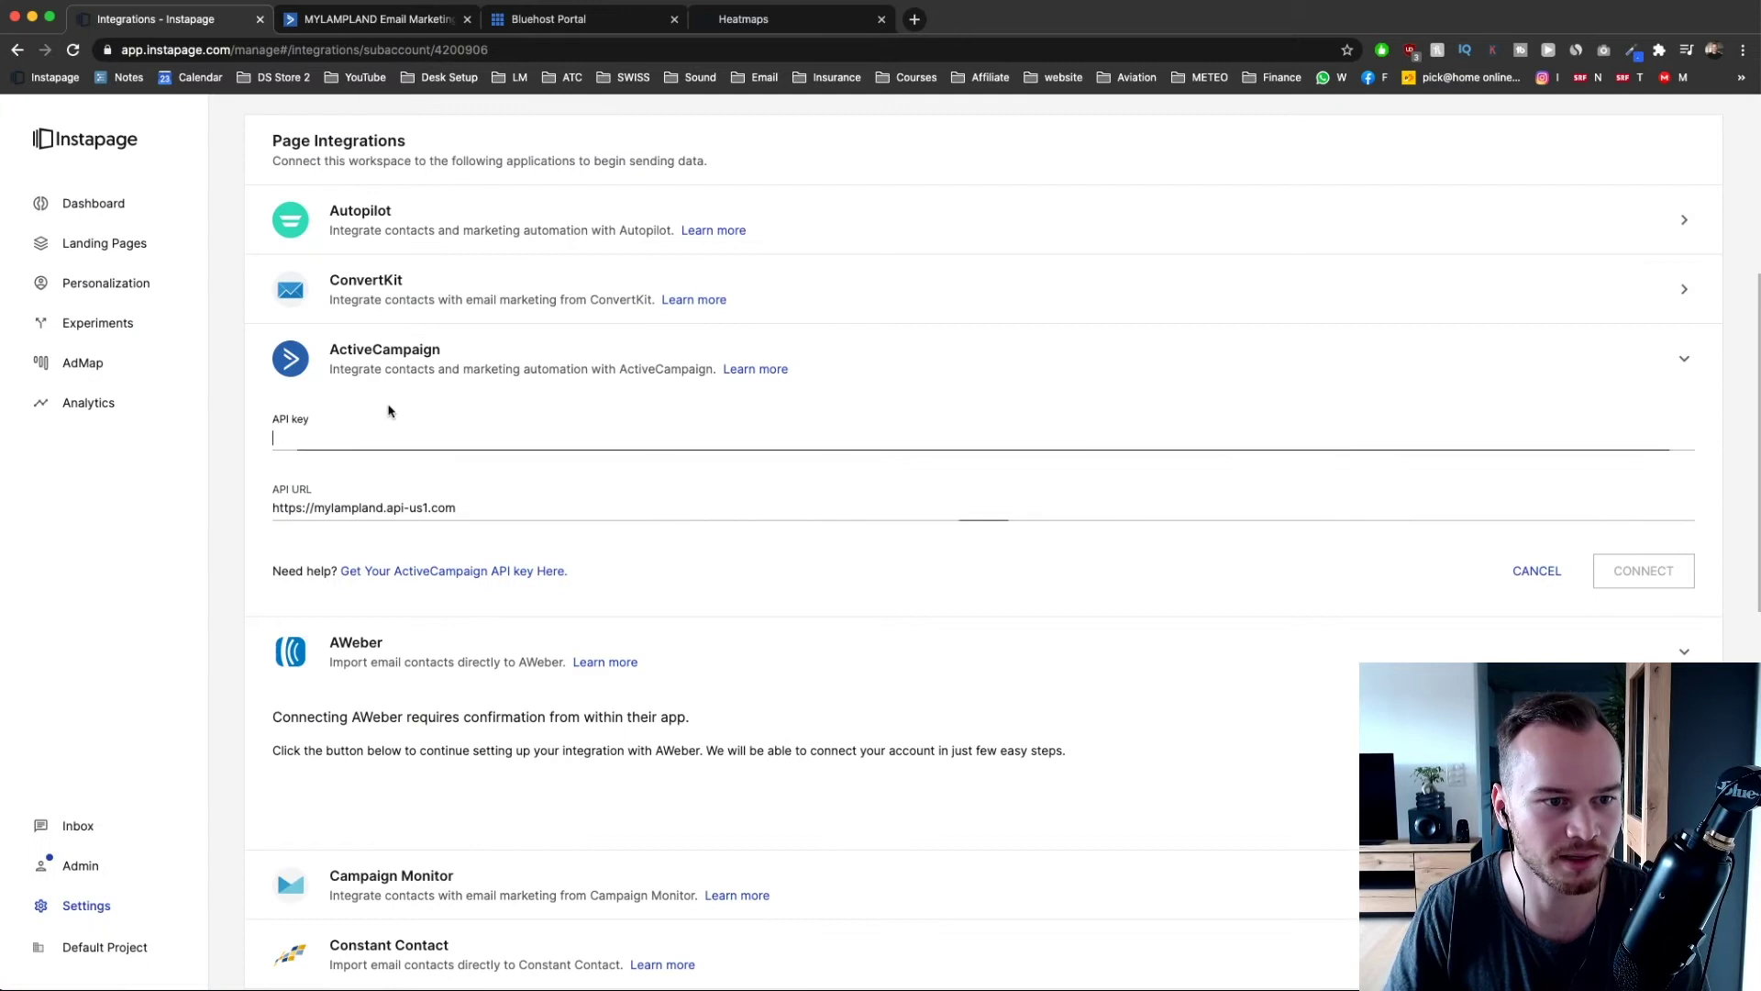
{"action": "key", "text": "super+v"}
{"action": "left_click", "coordinate": [1642, 583]}
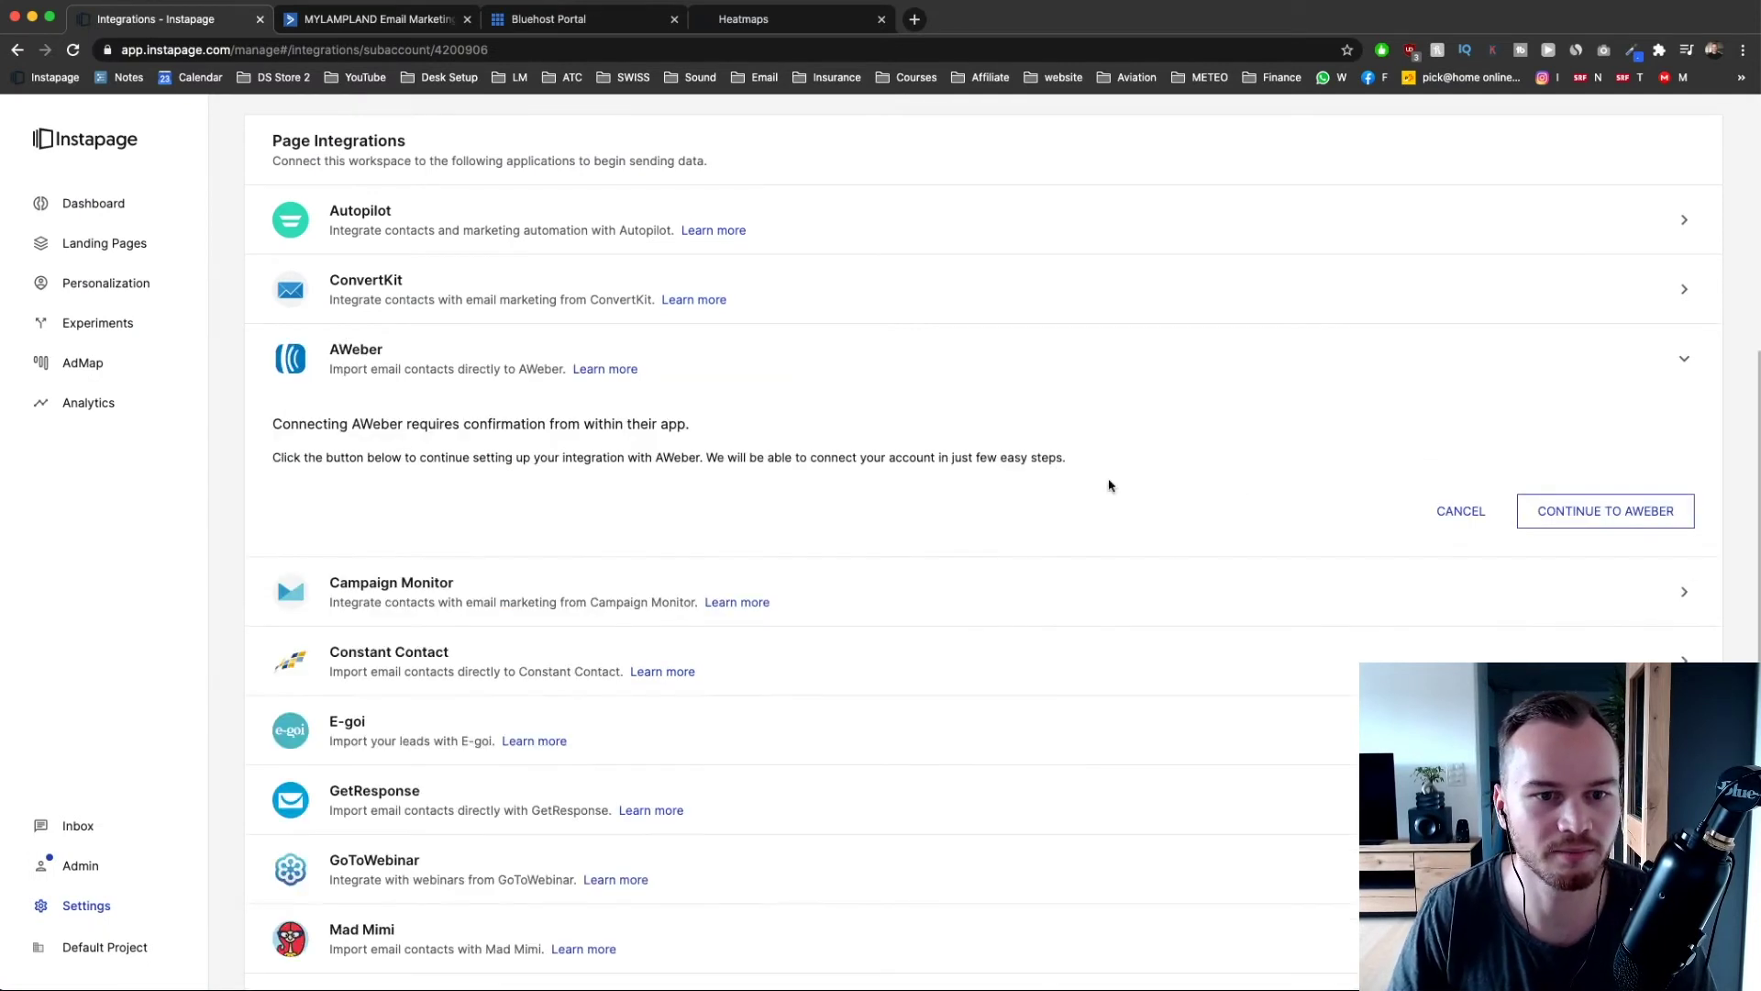
{"action": "left_click_drag", "start_coordinate": [274, 207], "coordinate": [336, 317]}
{"action": "left_click", "coordinate": [336, 345]}
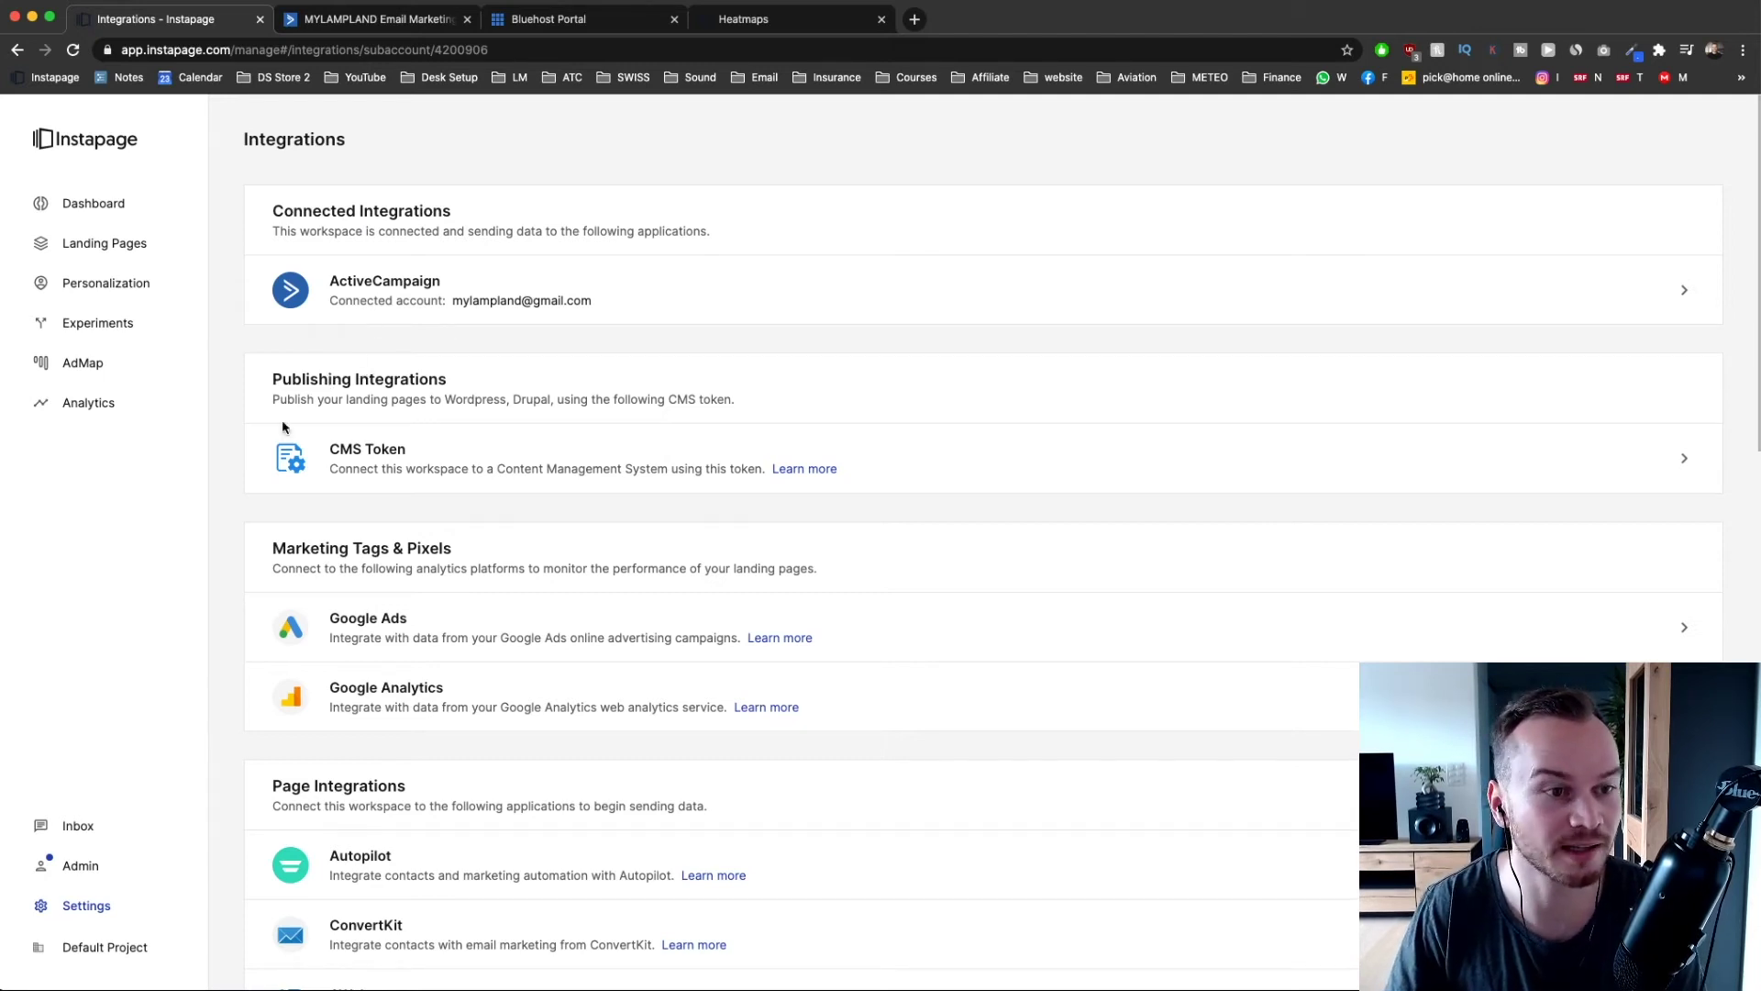
- Start the ActiveCampaign form integration for the Youtube Checklist page, choosing the connected account and the Master Contact List
{"action": "left_click", "coordinate": [147, 246]}
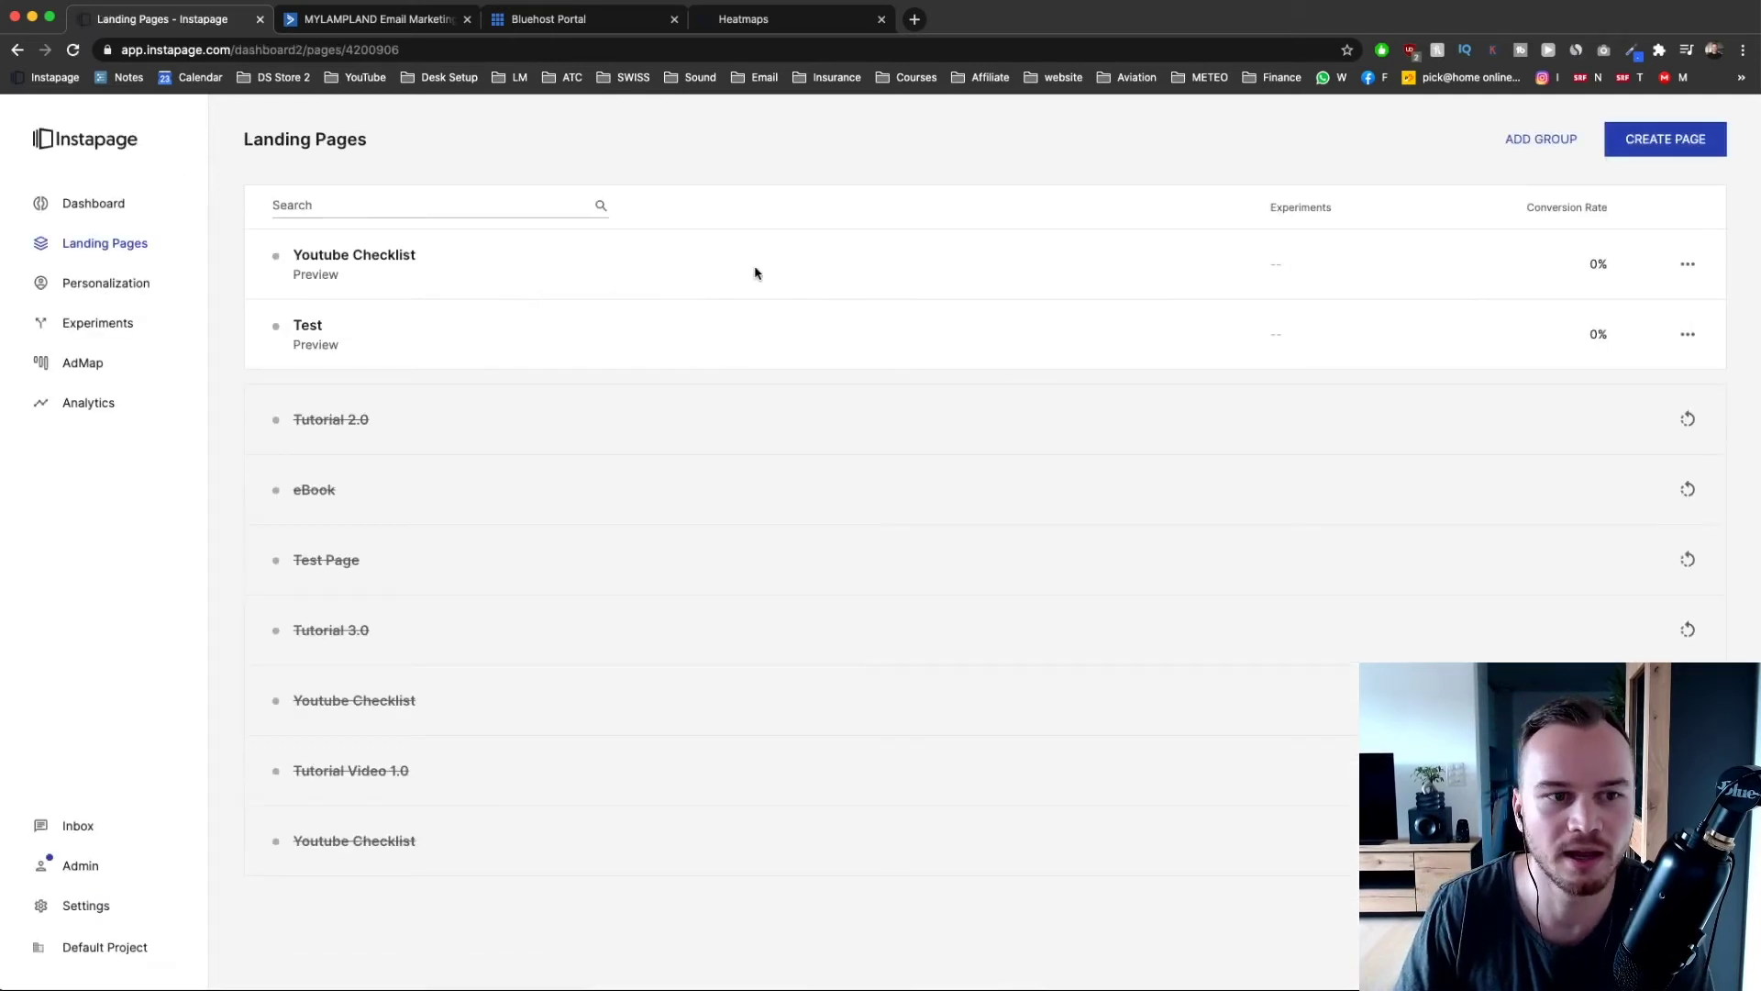
{"action": "left_click", "coordinate": [357, 257]}
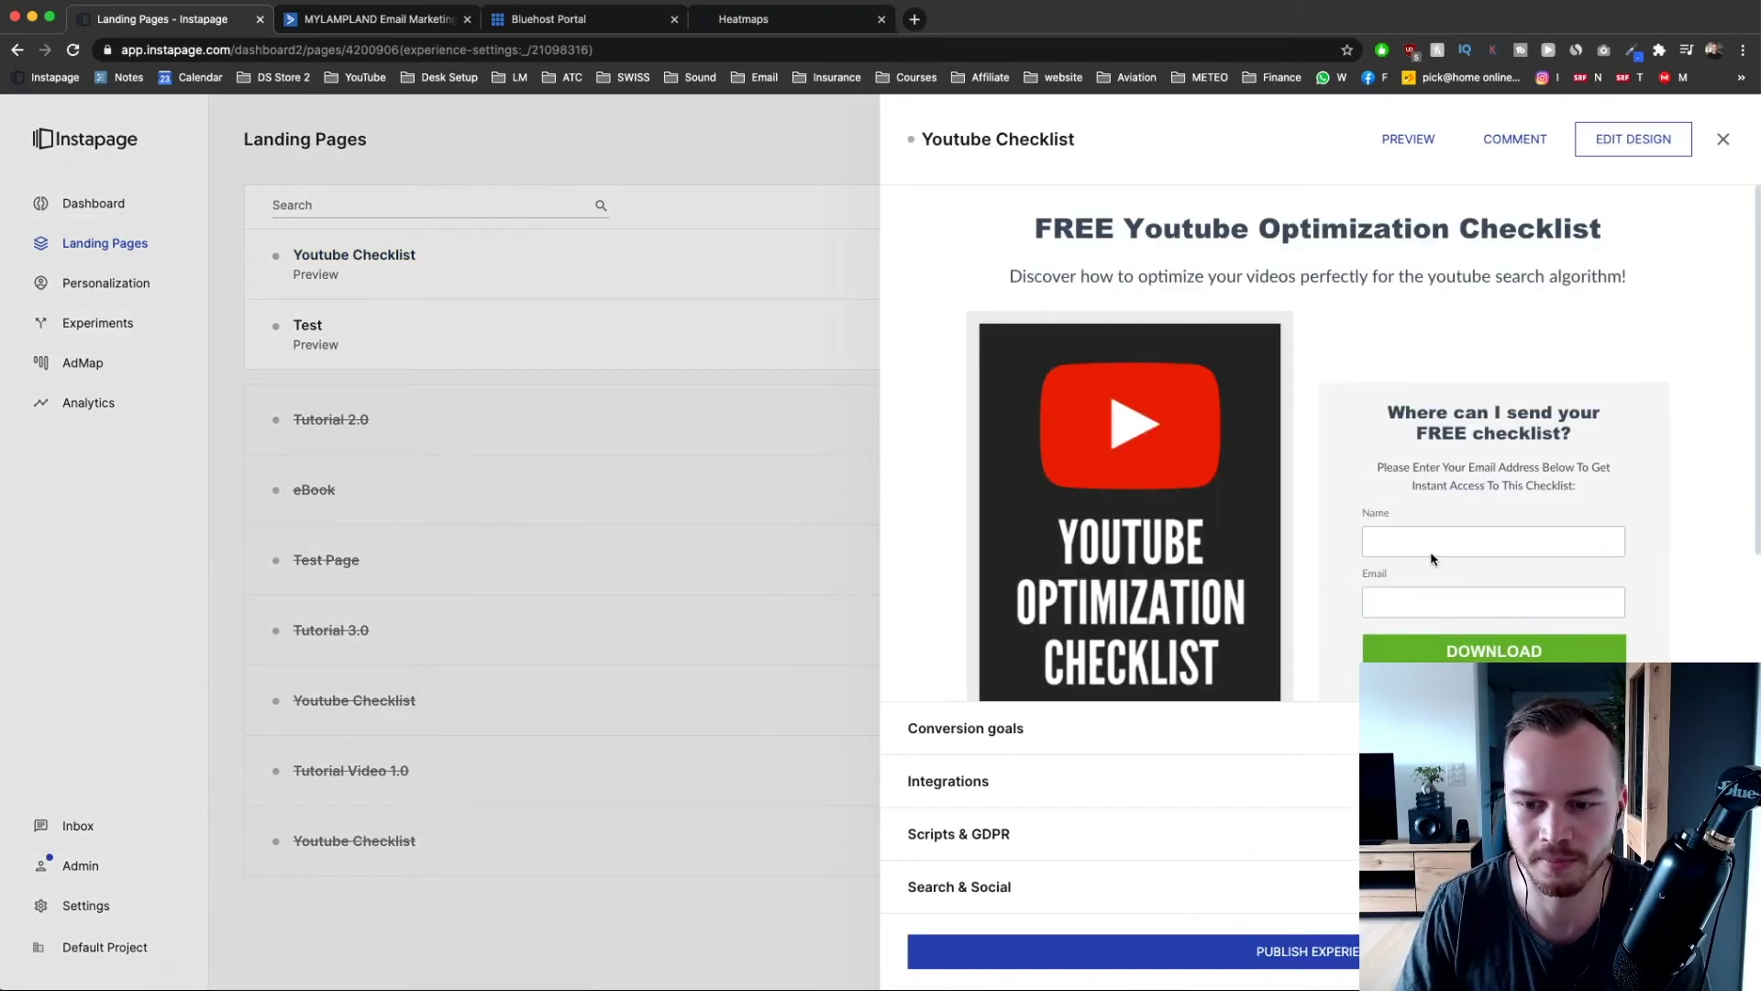
{"action": "left_click", "coordinate": [1062, 785]}
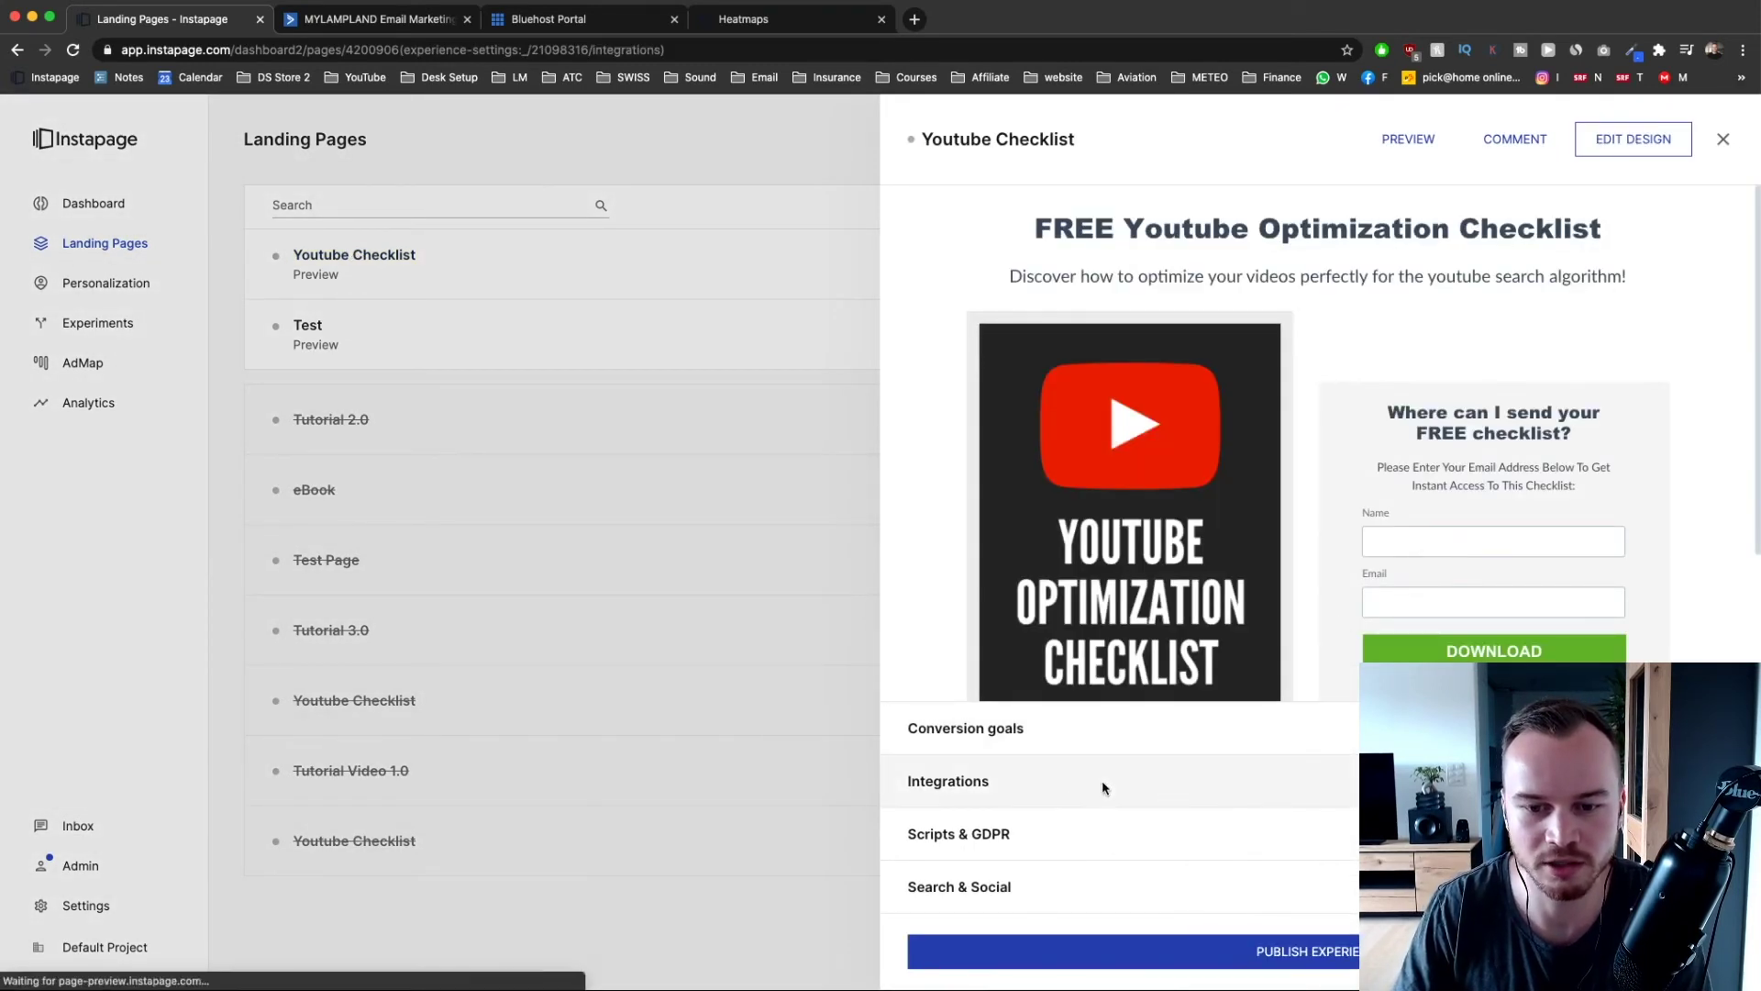
{"action": "left_click", "coordinate": [1103, 273]}
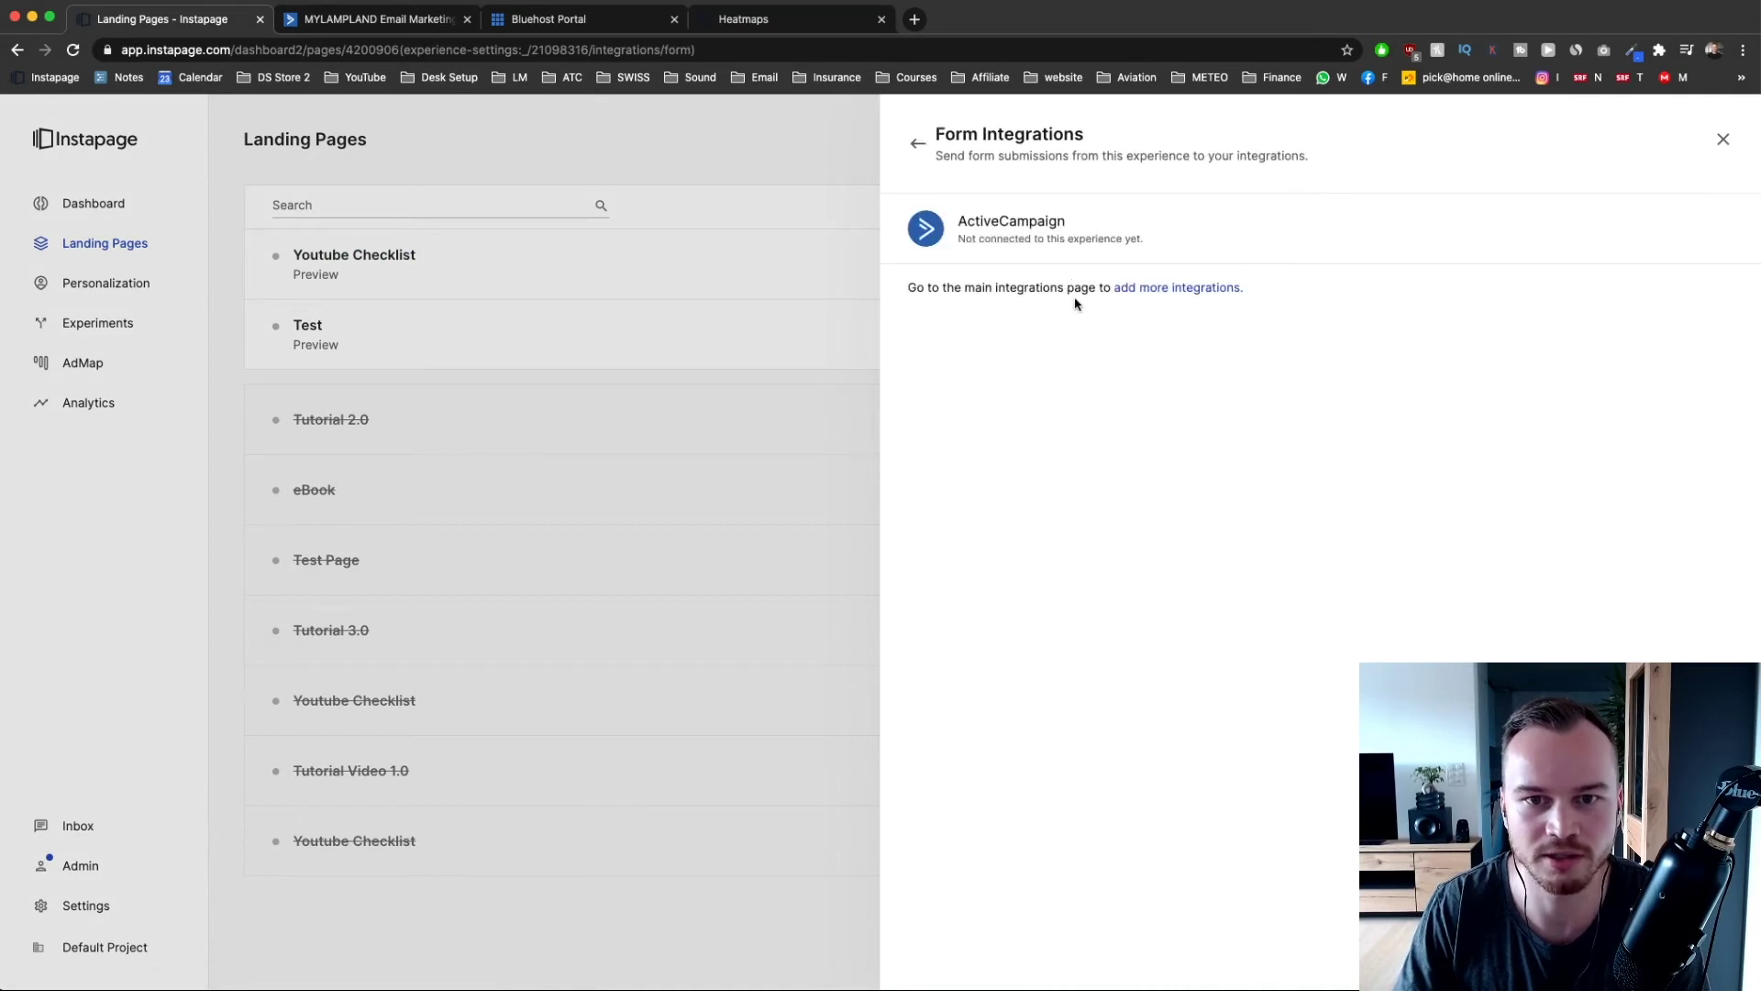
{"action": "left_click", "coordinate": [1010, 234]}
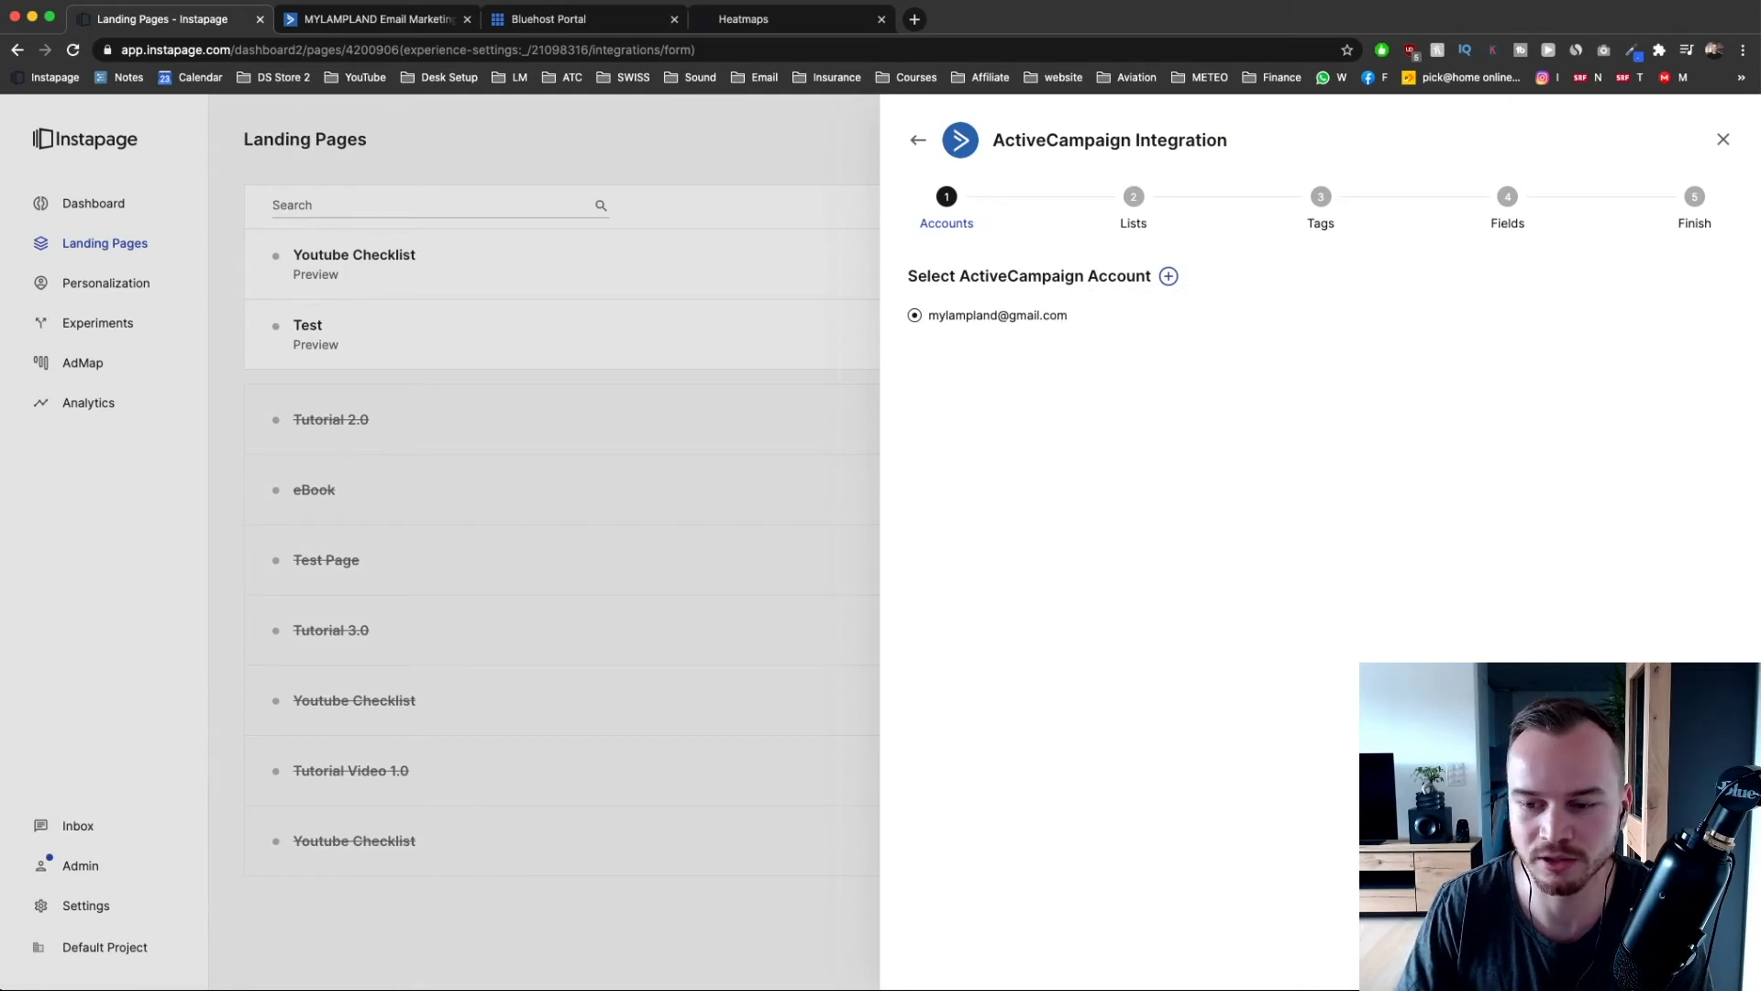
{"action": "left_click", "coordinate": [997, 314]}
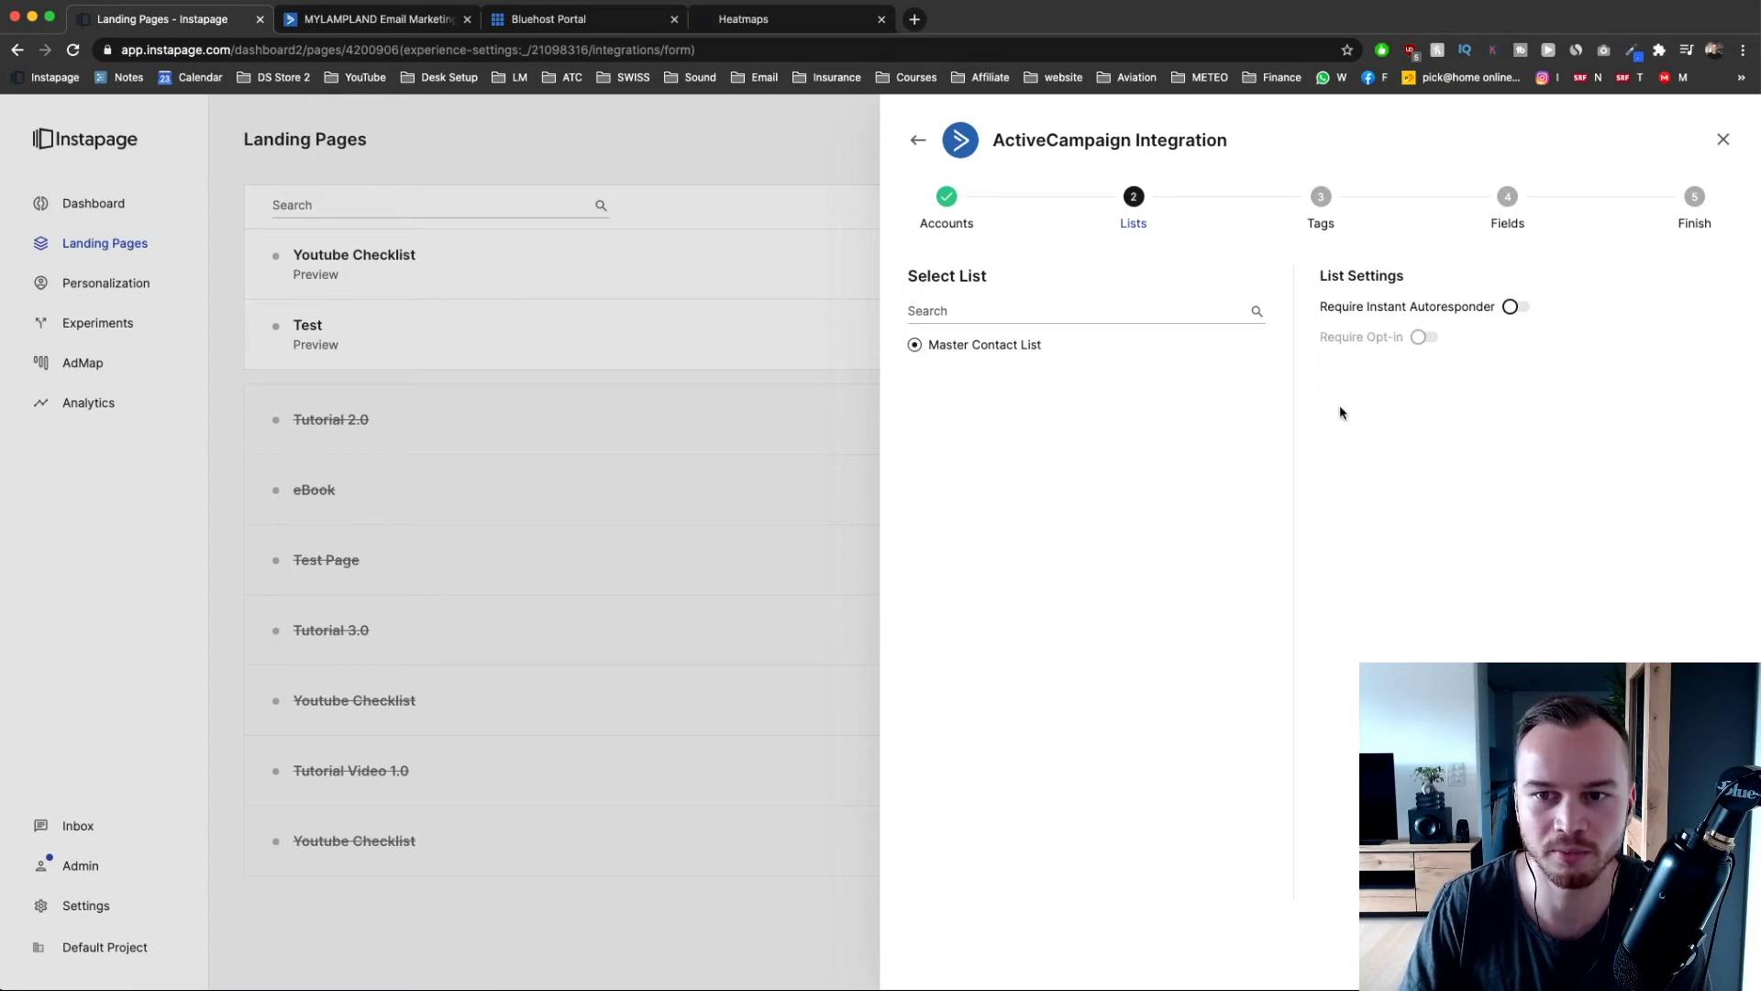
{"action": "left_click", "coordinate": [1697, 954]}
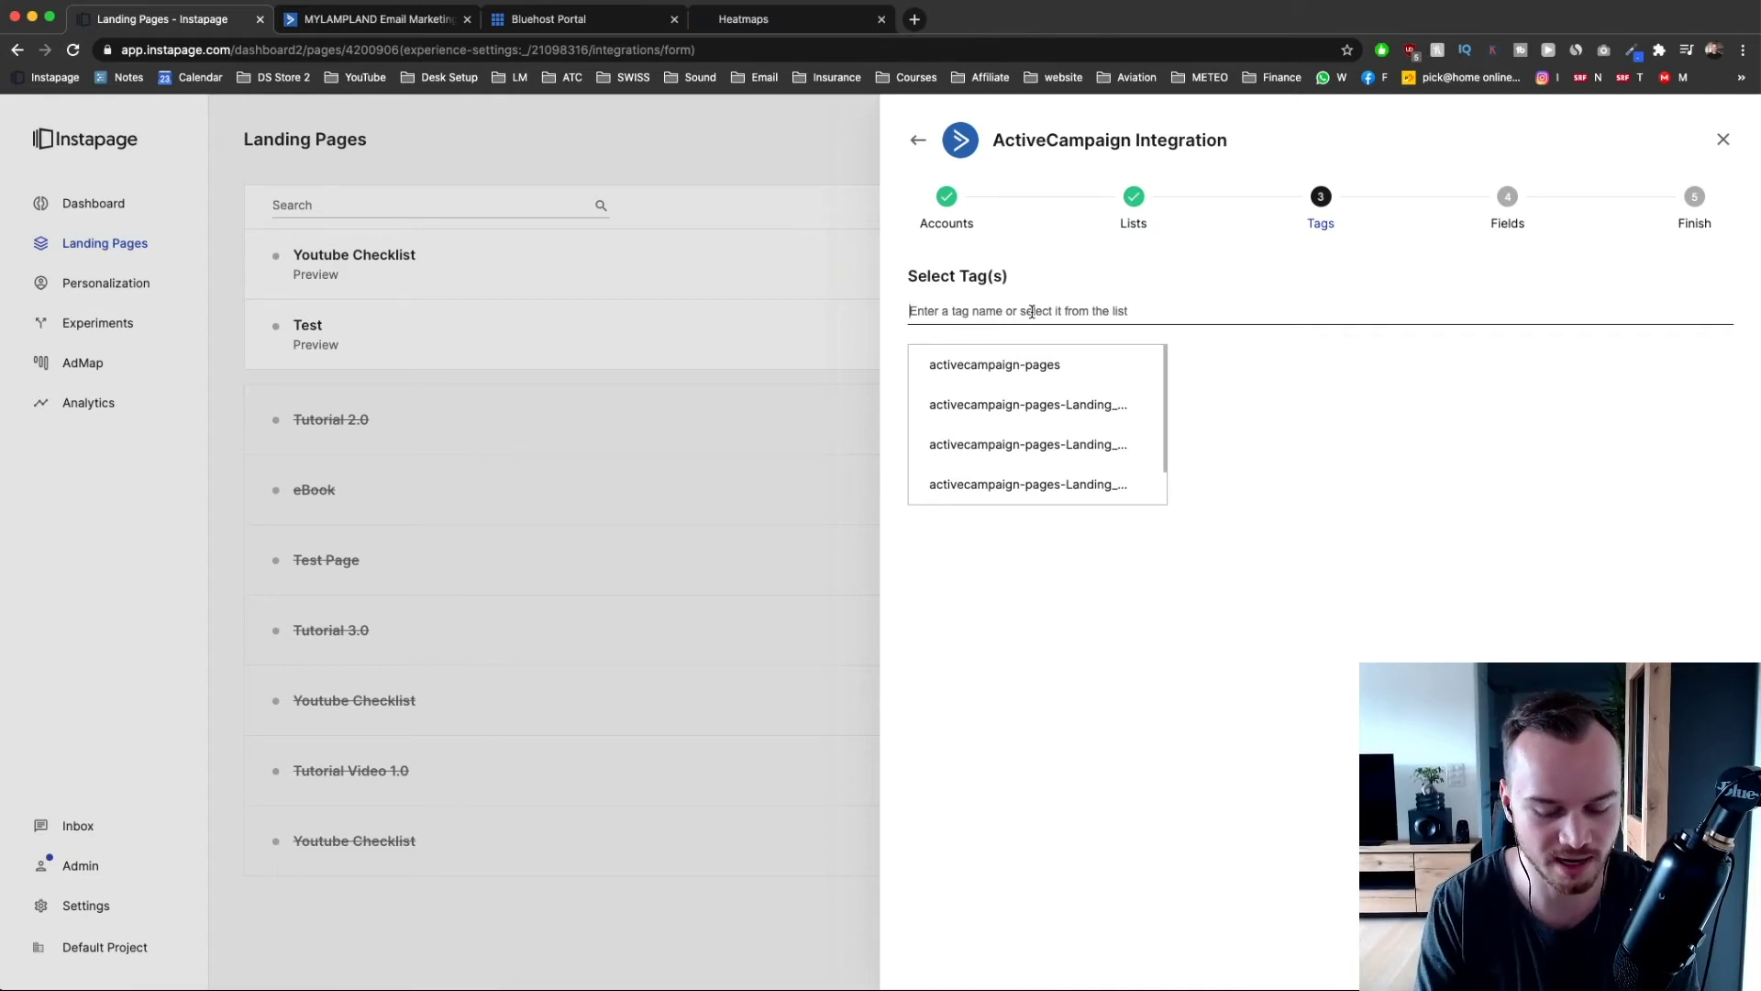
- Add the tag "interest: YouTube SEO" to the page's ActiveCampaign integration and continue to field mapping
{"action": "type", "text": "intes"}
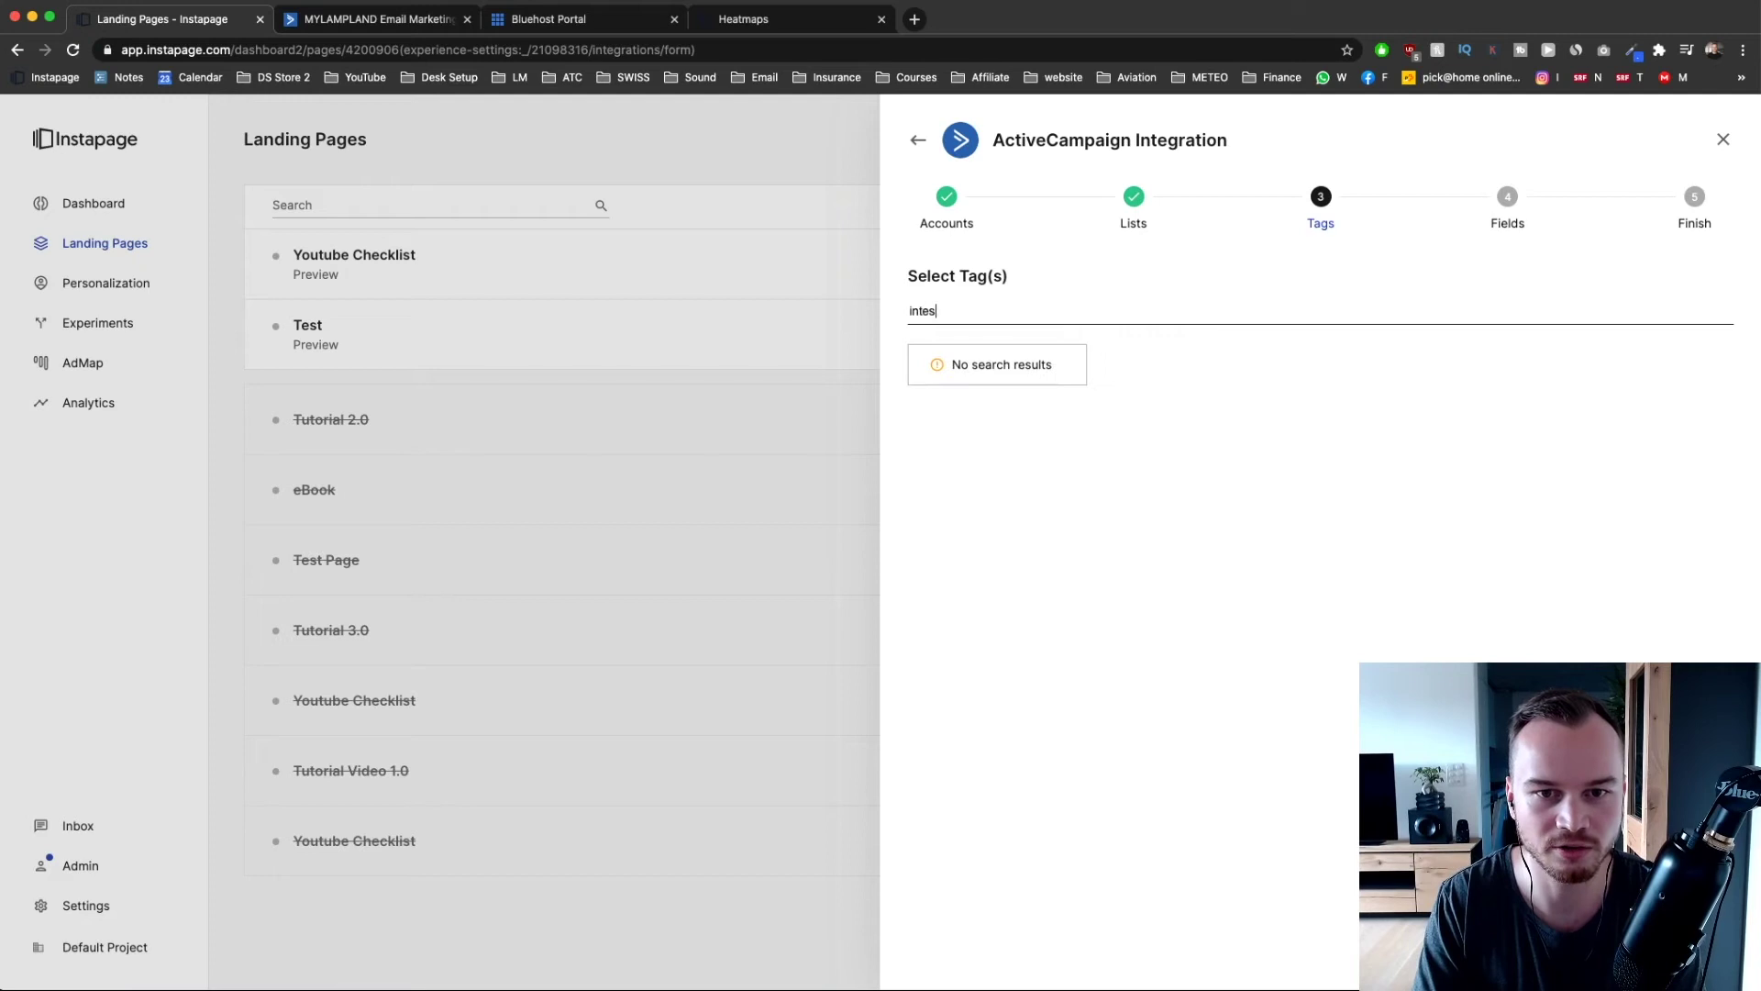
{"action": "key", "text": "BackSpace"}
{"action": "type", "text": "rest: YouTube SEO"}
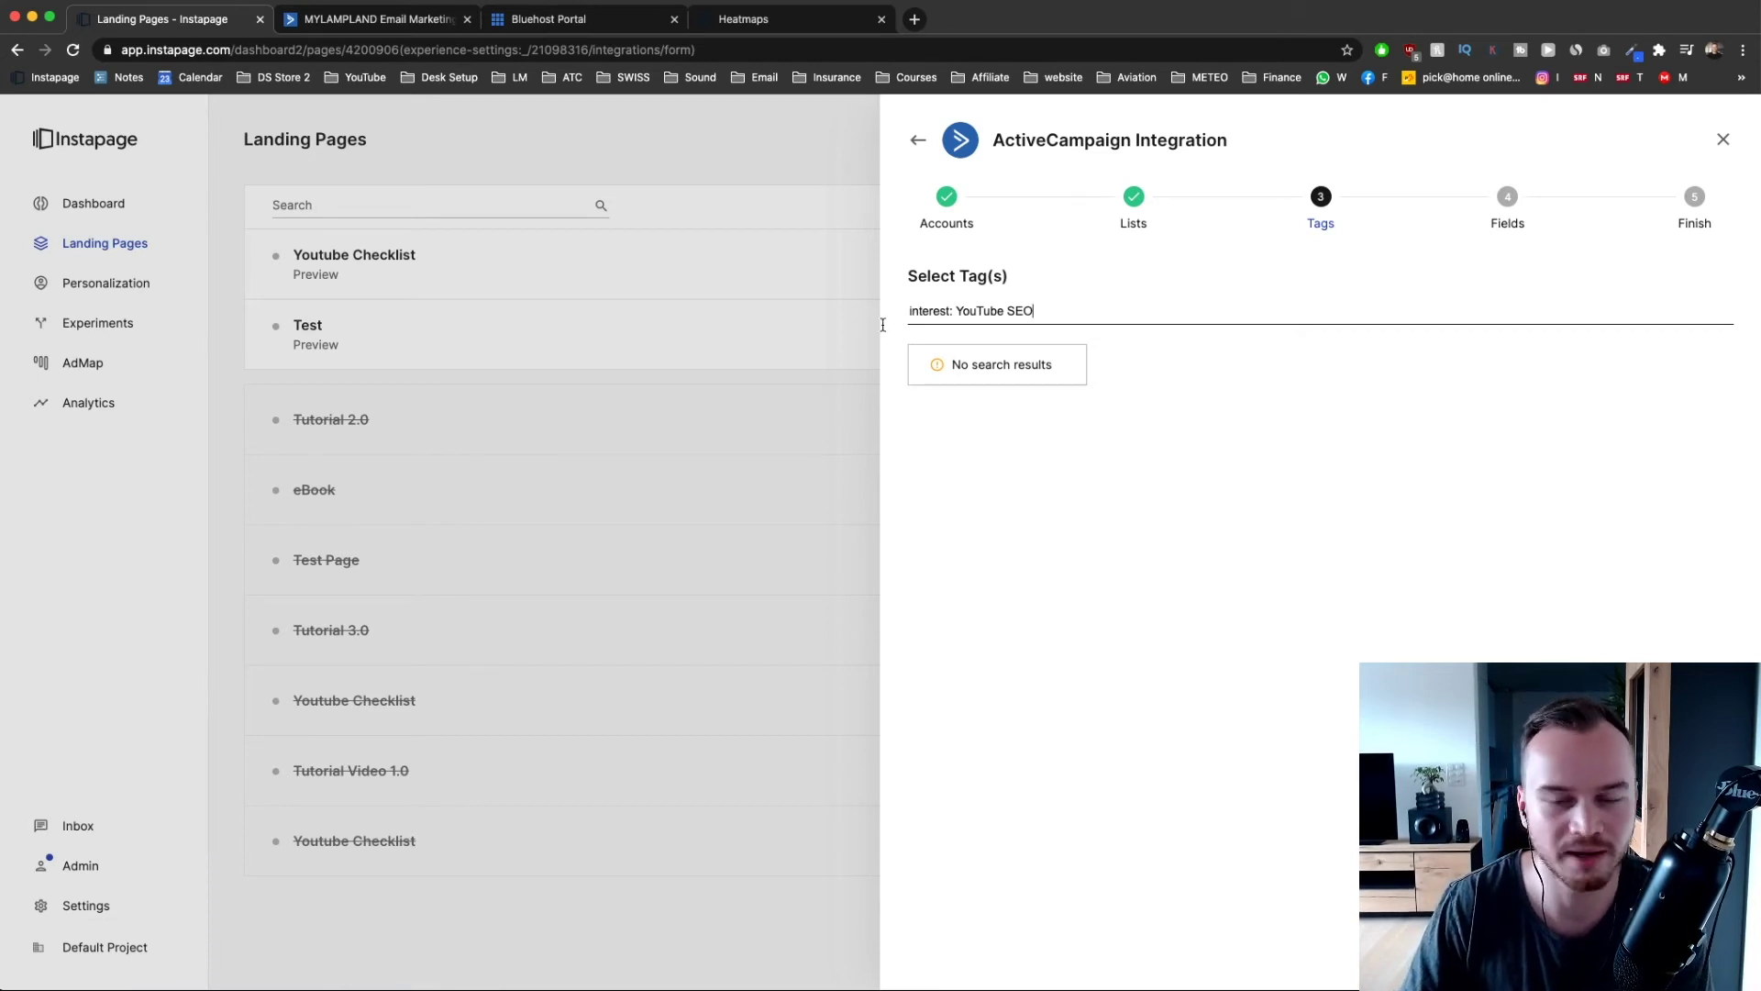
{"action": "triple_click", "coordinate": [1010, 308]}
{"action": "key", "text": "Left"}
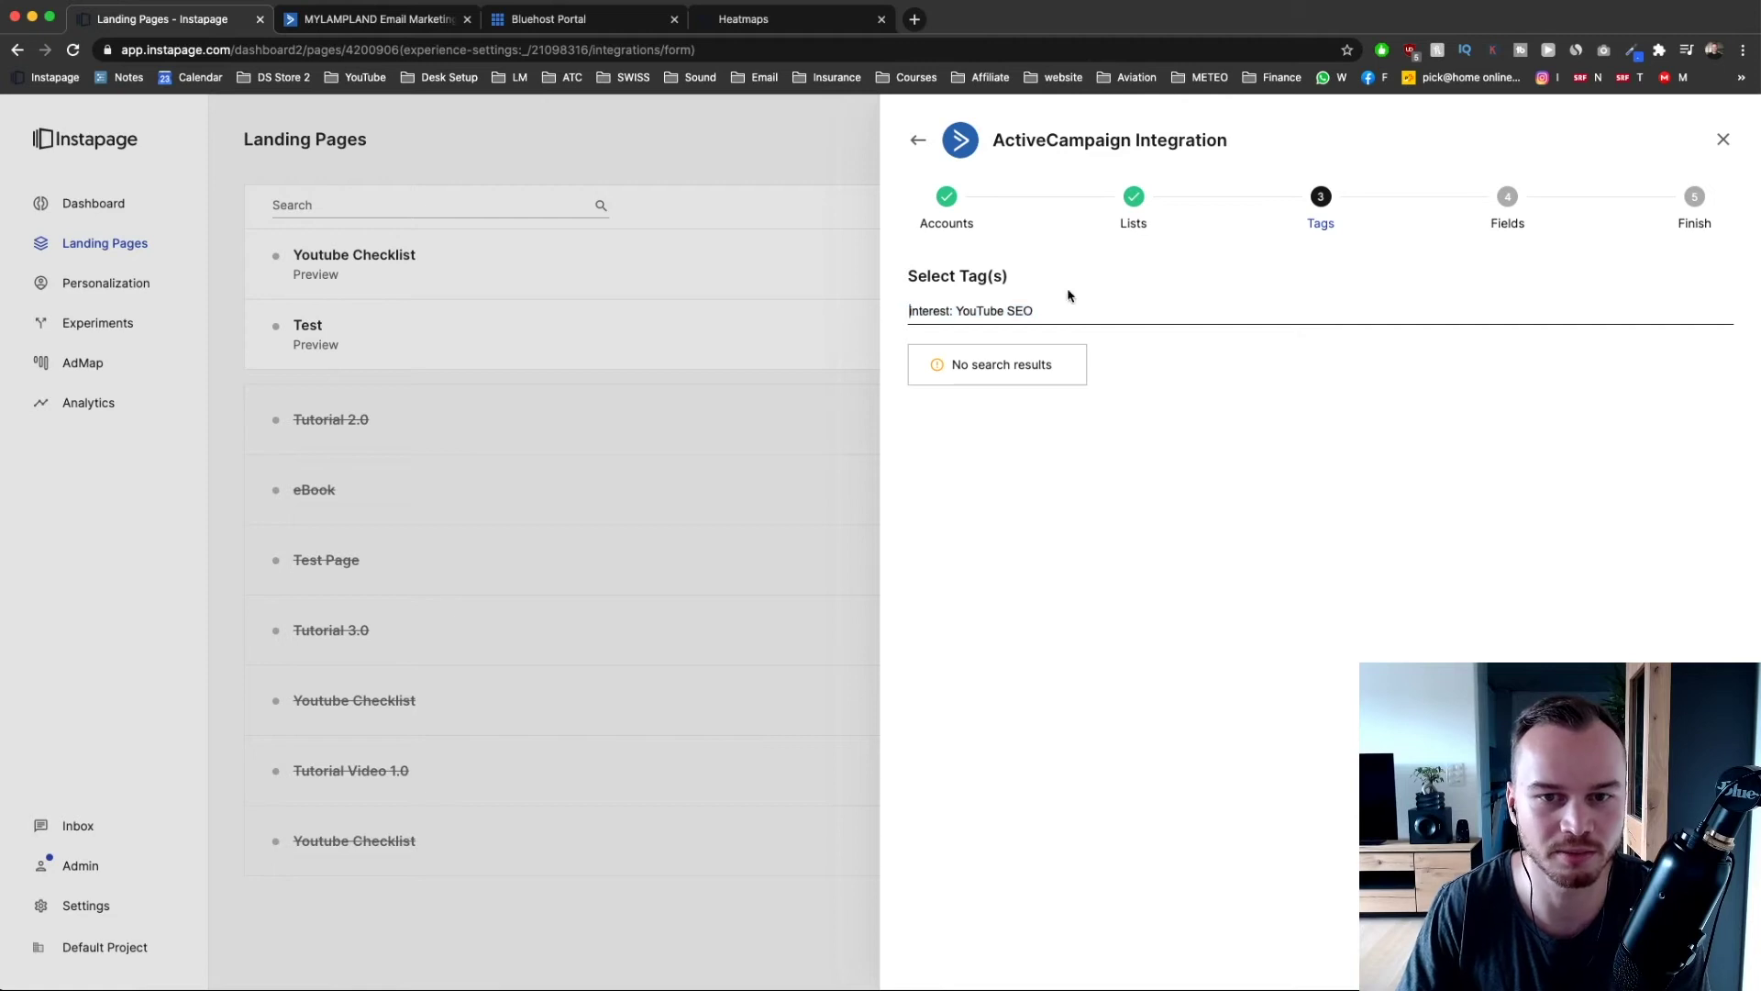
{"action": "key", "text": "Return"}
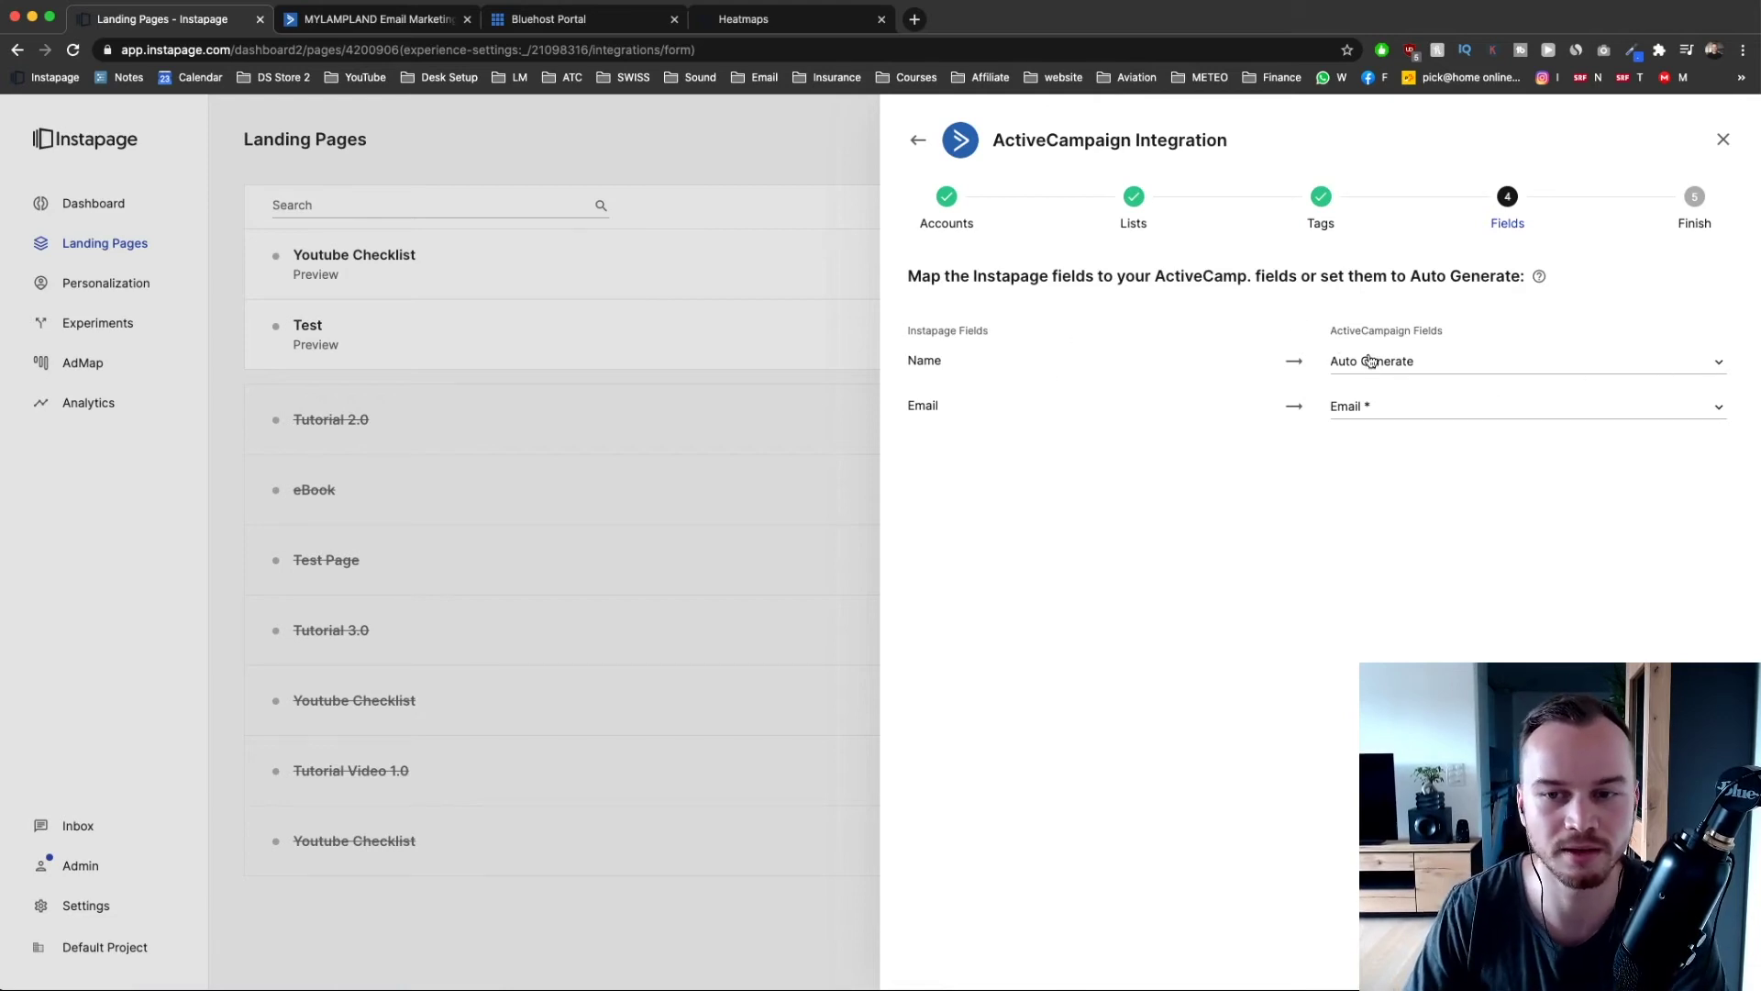
- Map the form's Name field to First Name and Email to Email, finish the integration, and close the page's settings
{"action": "left_click_drag", "start_coordinate": [1328, 330], "coordinate": [1452, 334]}
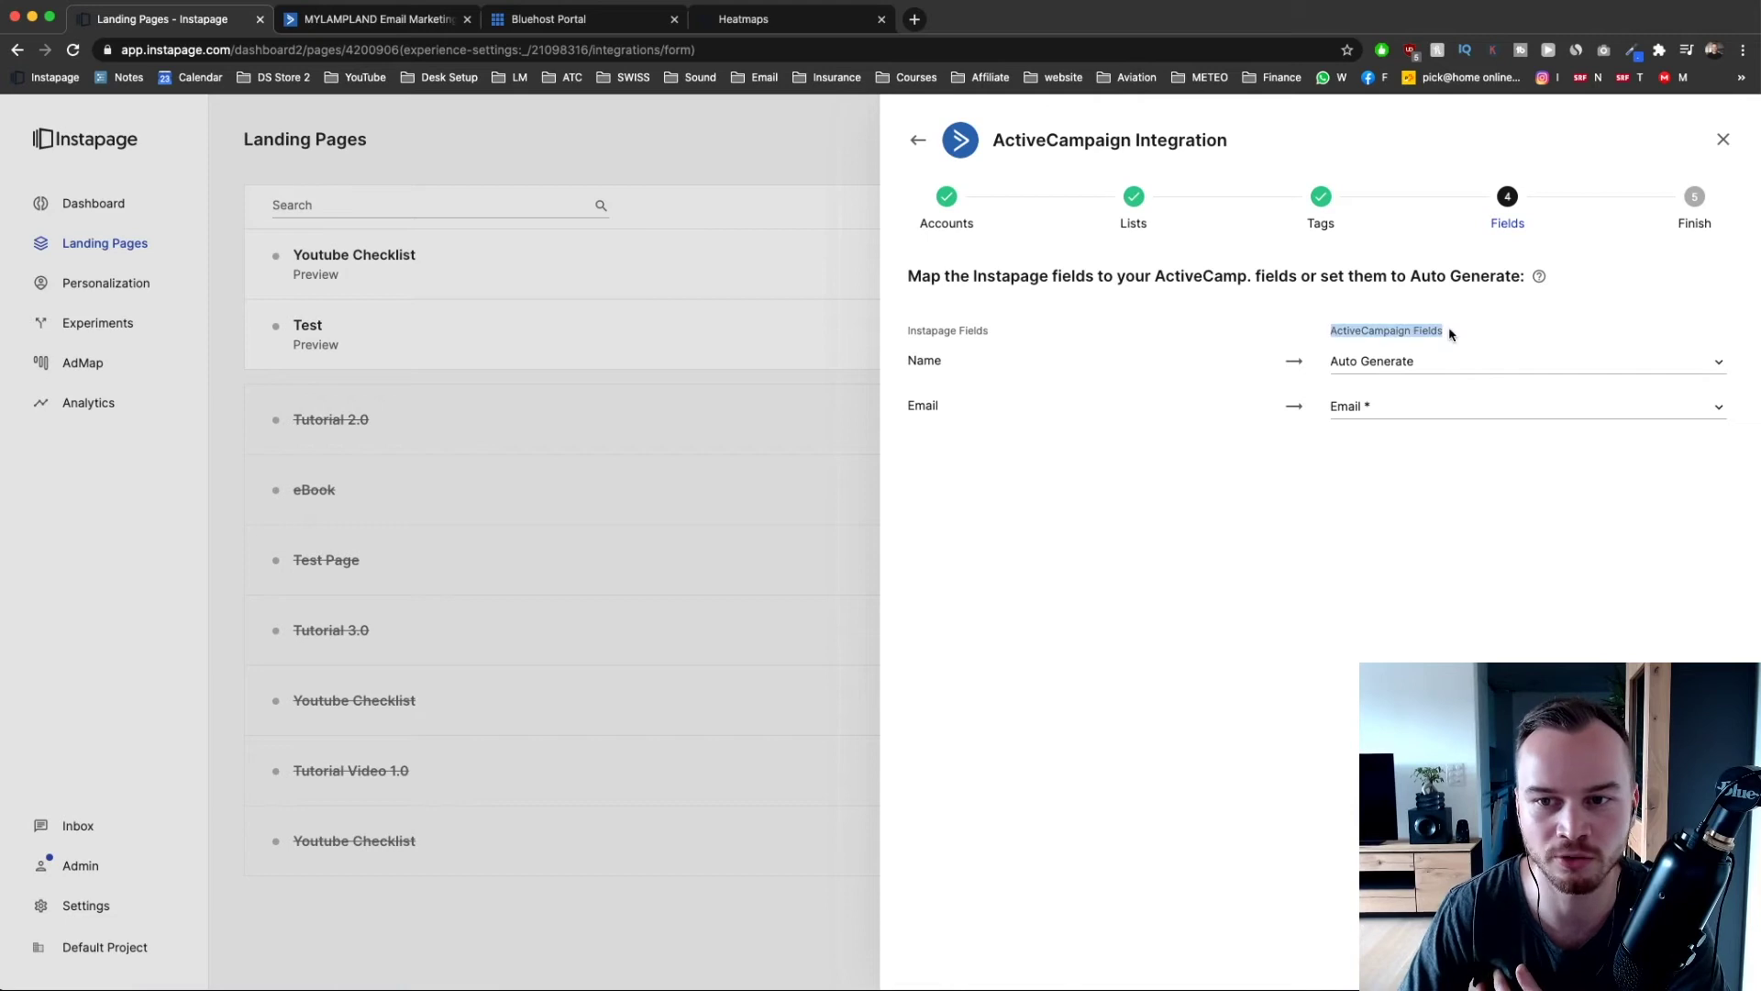
{"action": "left_click", "coordinate": [1411, 366]}
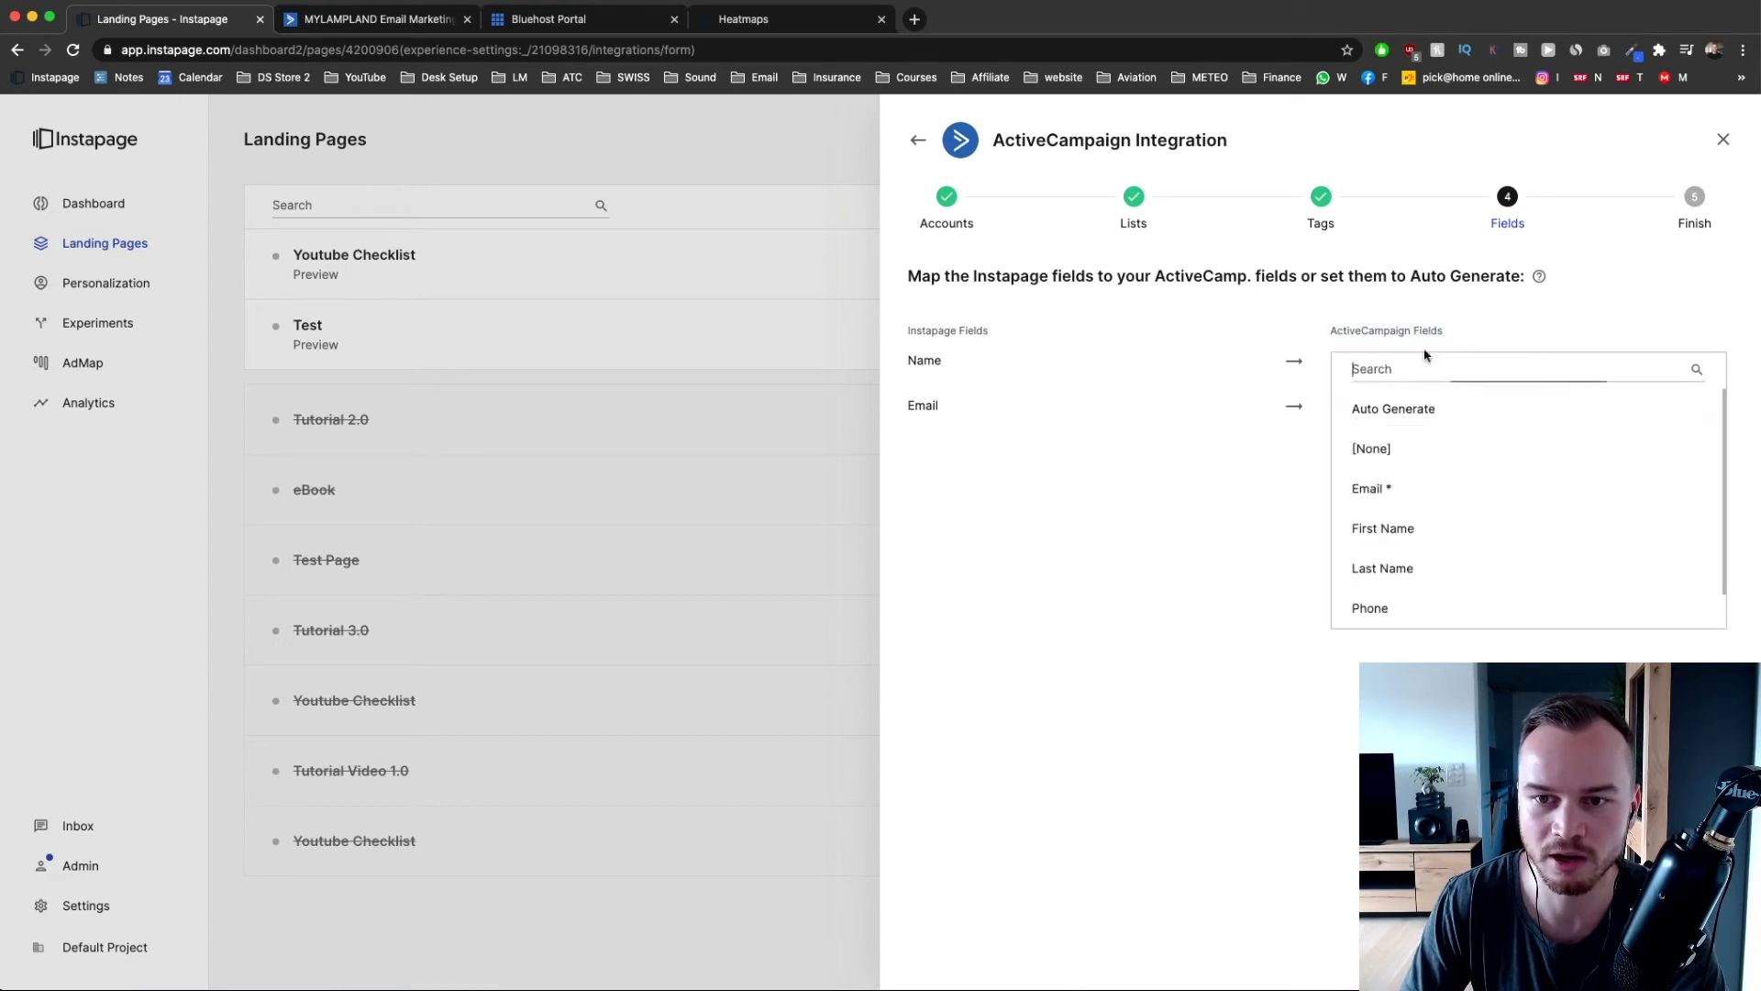
{"action": "left_click", "coordinate": [1434, 524]}
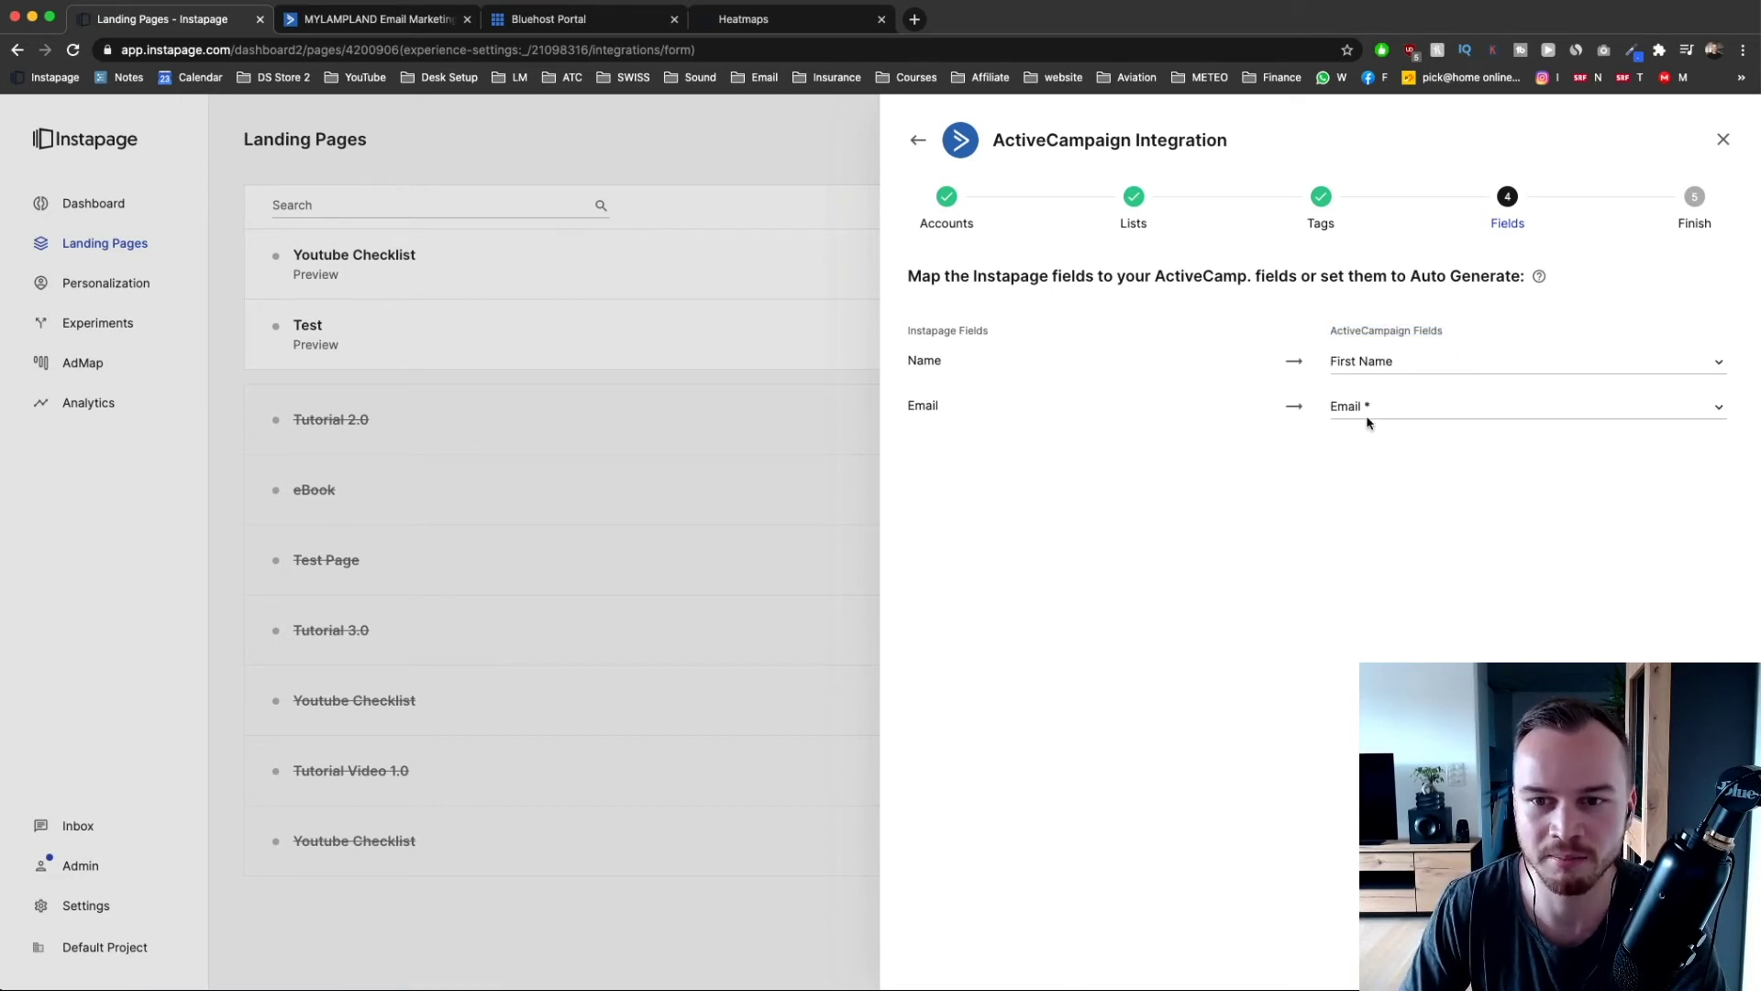
{"action": "left_click", "coordinate": [1414, 415]}
{"action": "left_click", "coordinate": [1429, 535]}
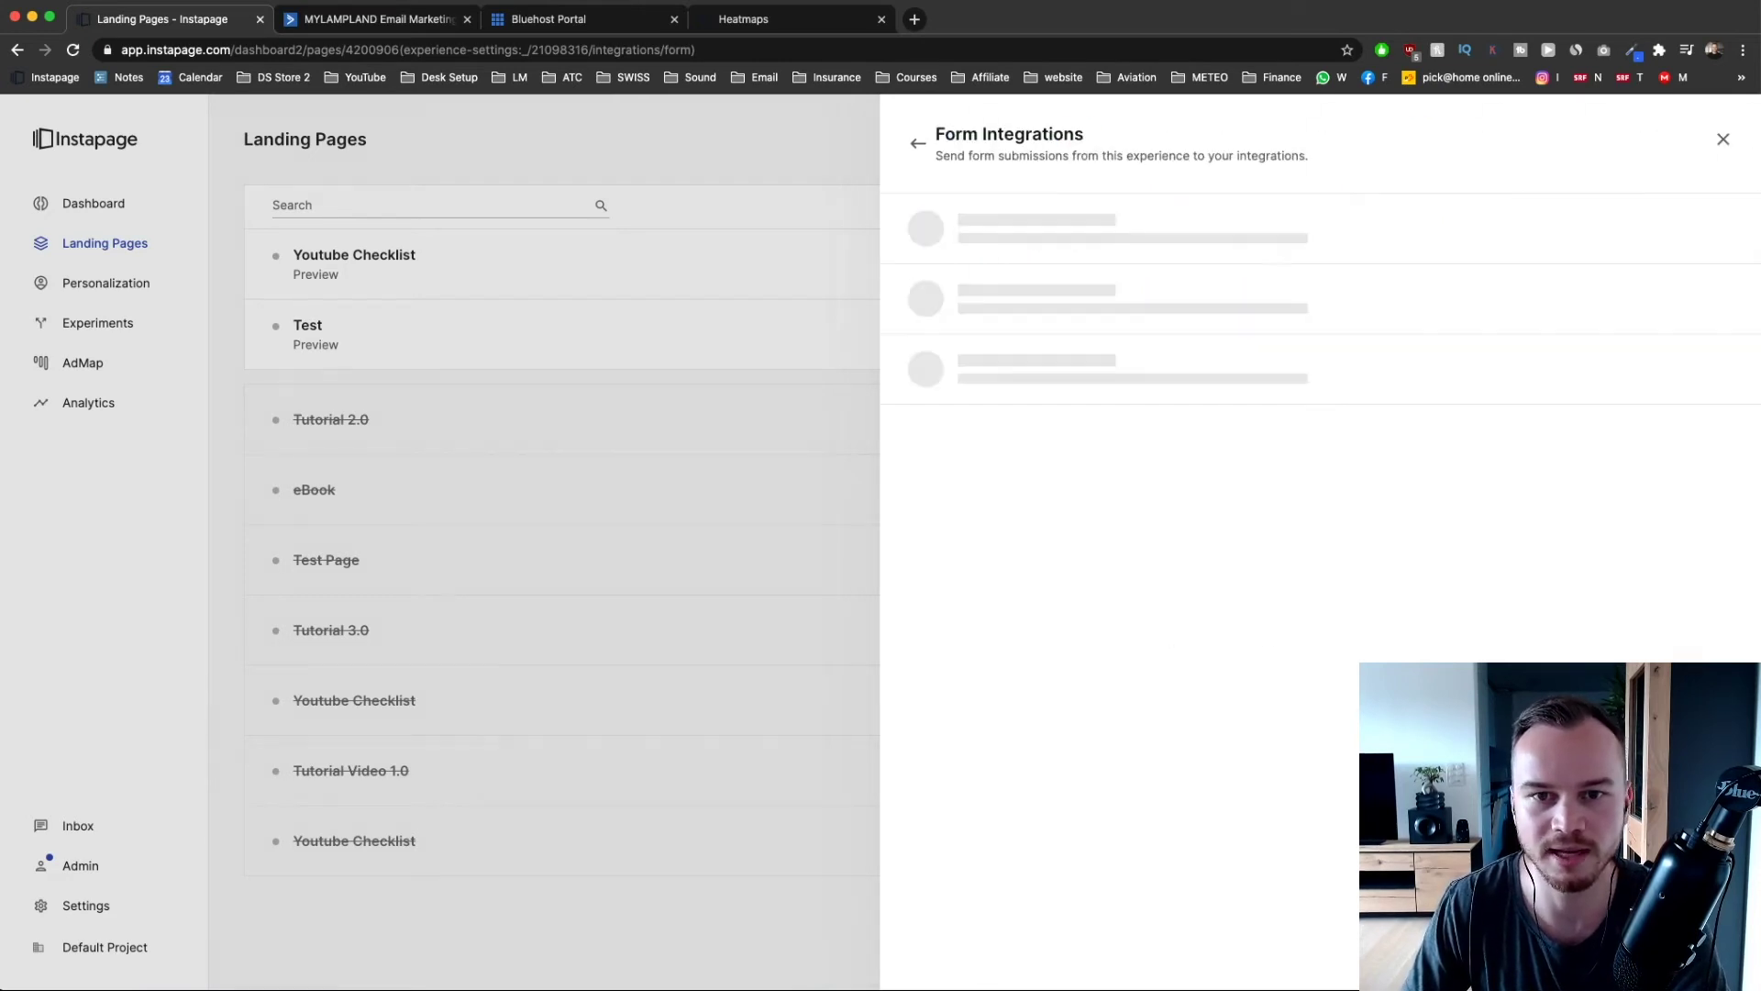
{"action": "left_click", "coordinate": [790, 820]}
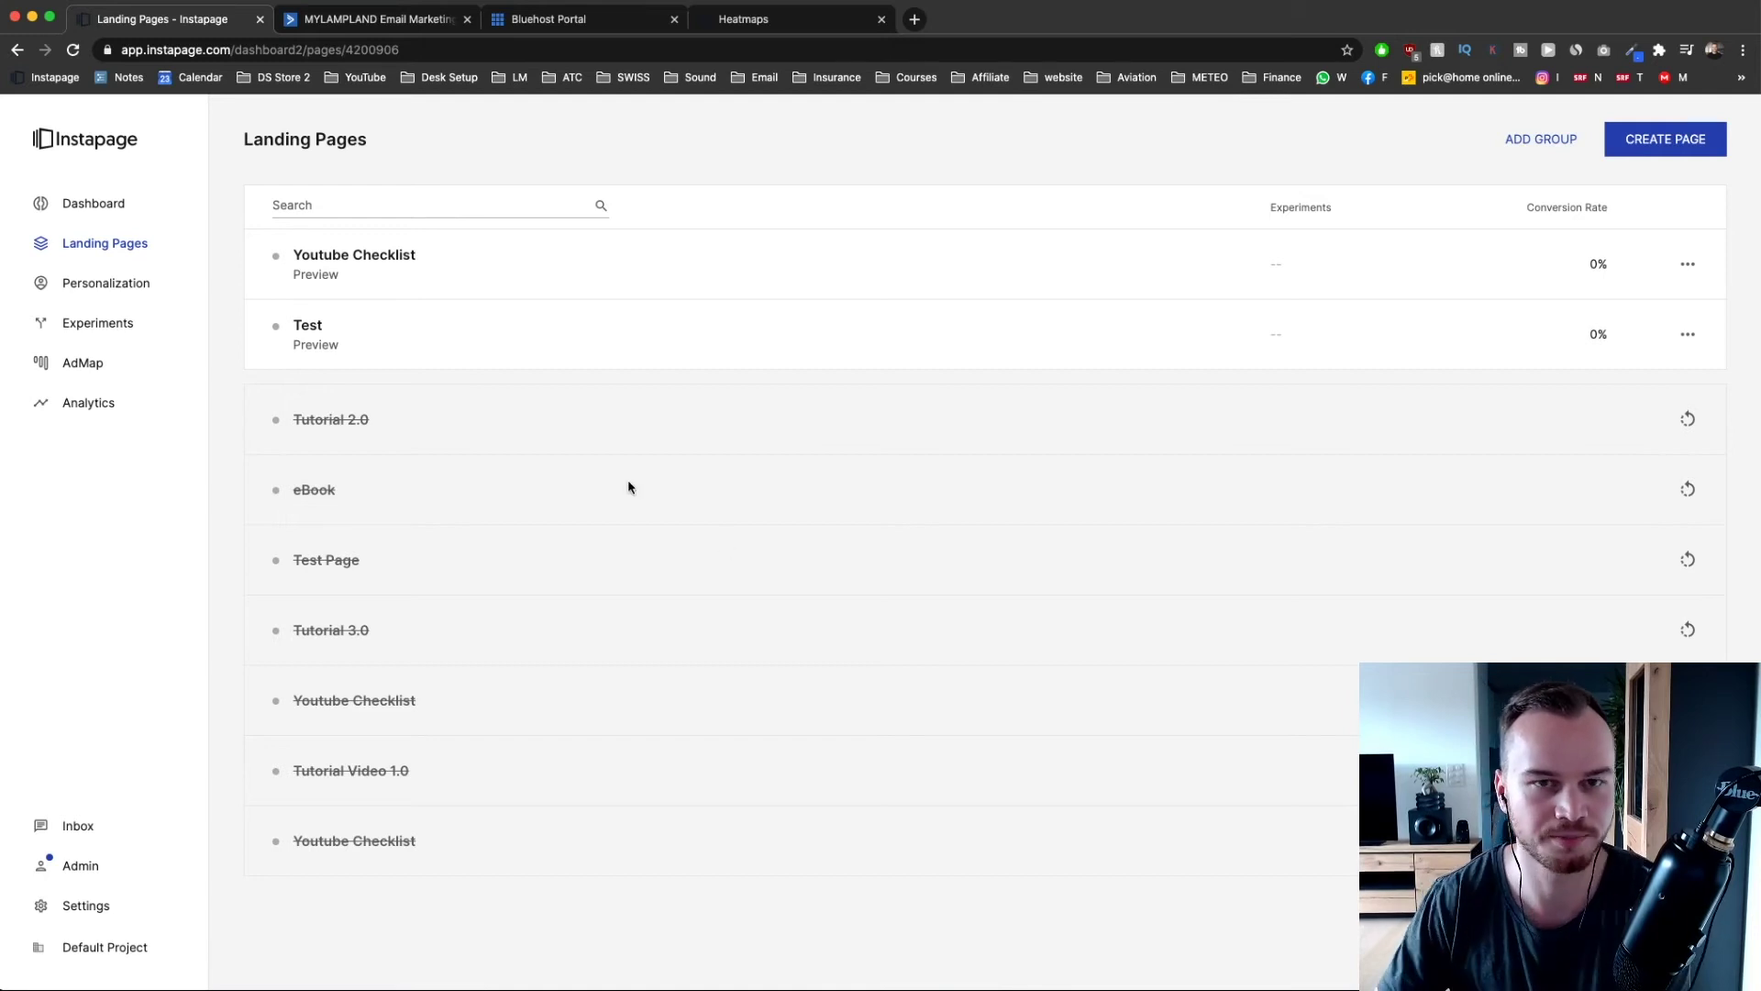
- Open the Domains page in the workspace settings and check the subdomain listed under meticsmedia.com
{"action": "left_click", "coordinate": [97, 906]}
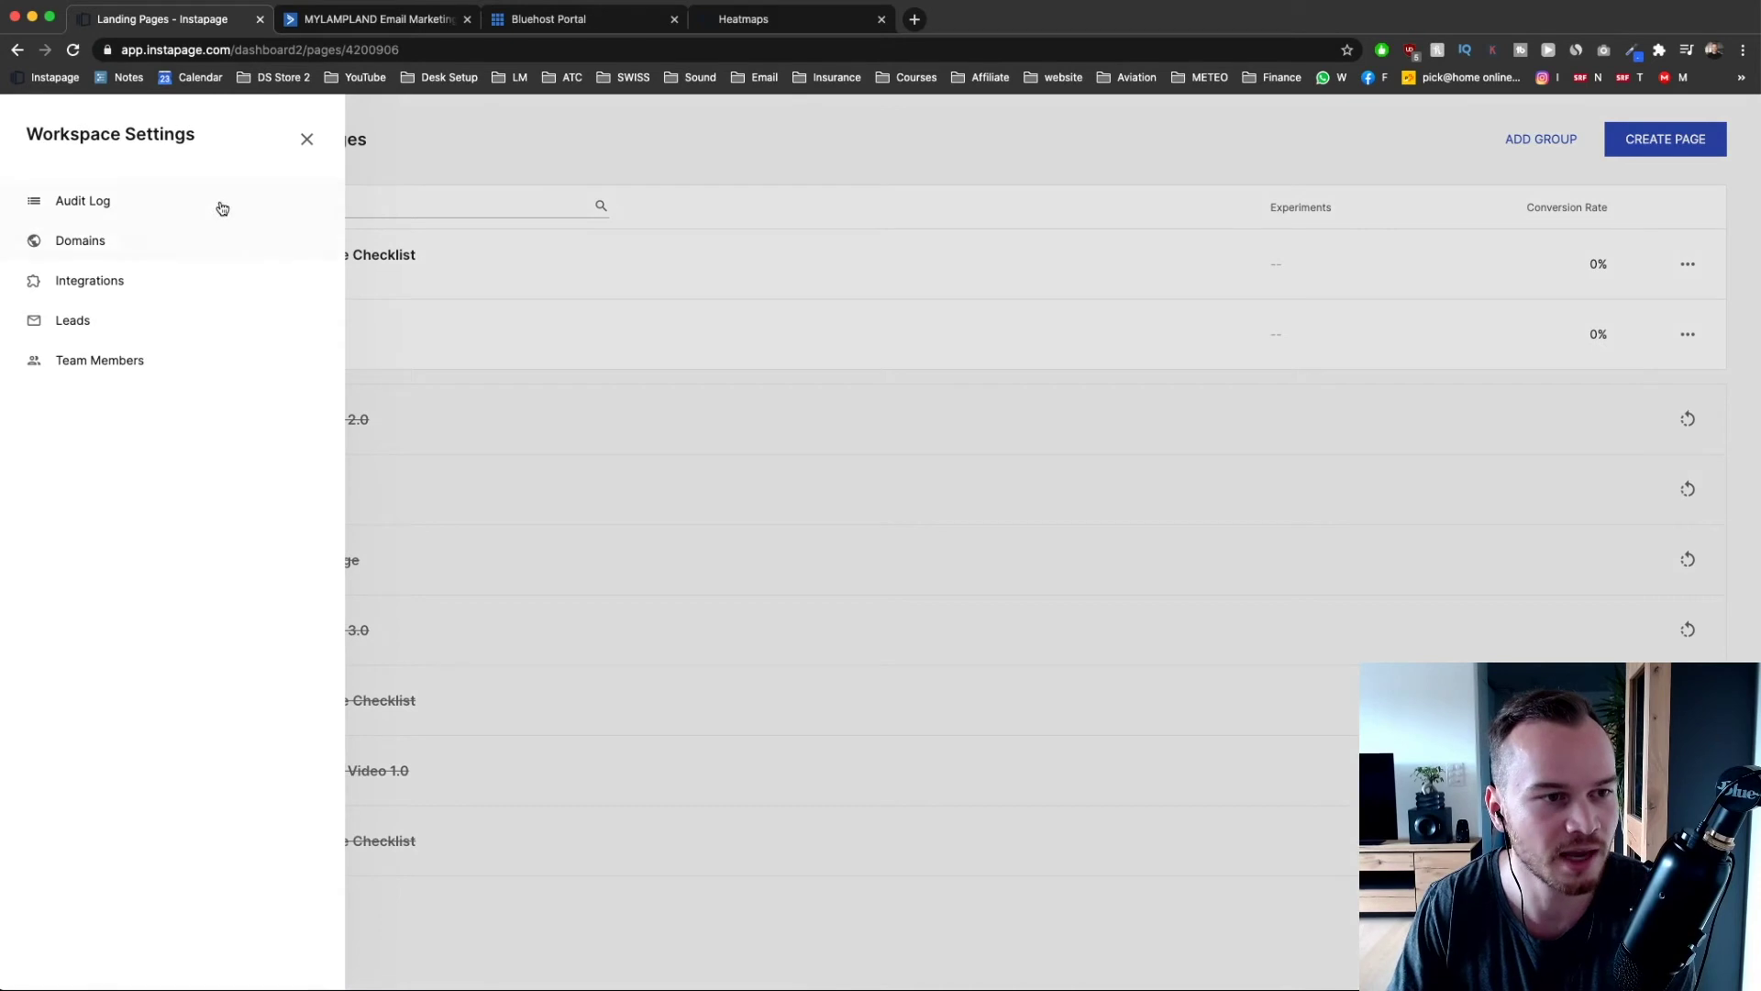
{"action": "left_click", "coordinate": [103, 245]}
{"action": "left_click_drag", "start_coordinate": [454, 338], "coordinate": [300, 330]}
{"action": "left_click", "coordinate": [401, 392]}
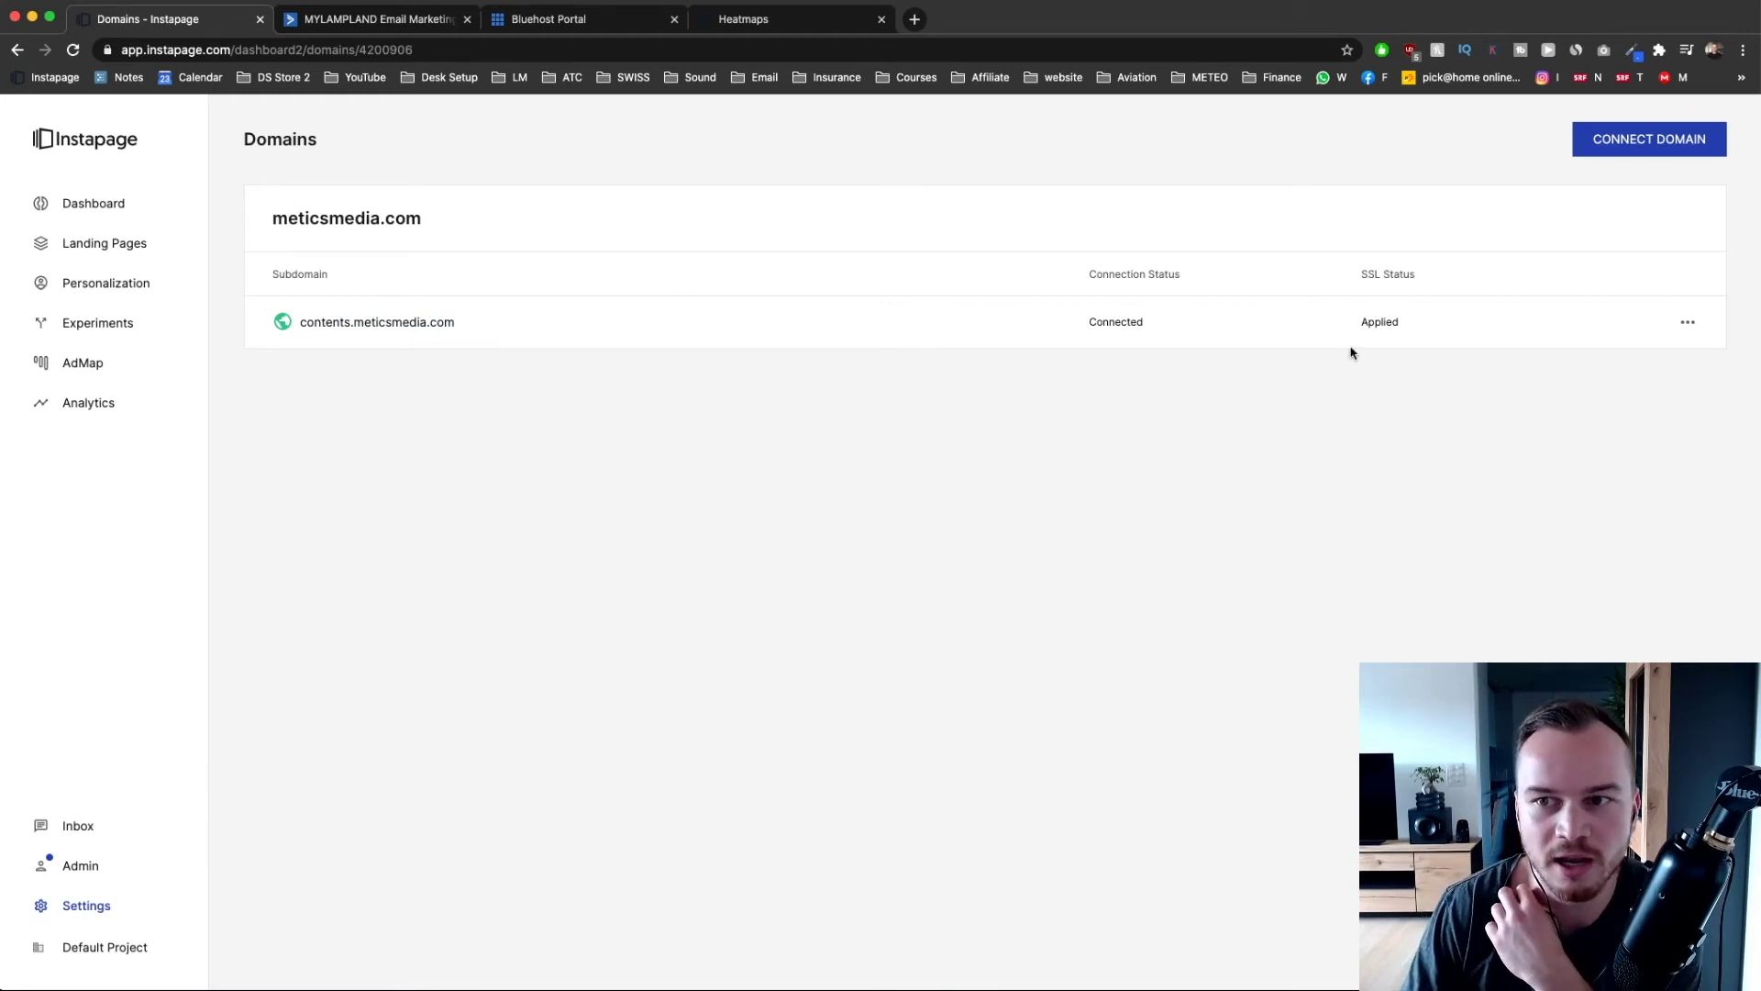
- Start connecting a new domain and choose BlueHost as the registrar
{"action": "left_click", "coordinate": [1632, 153]}
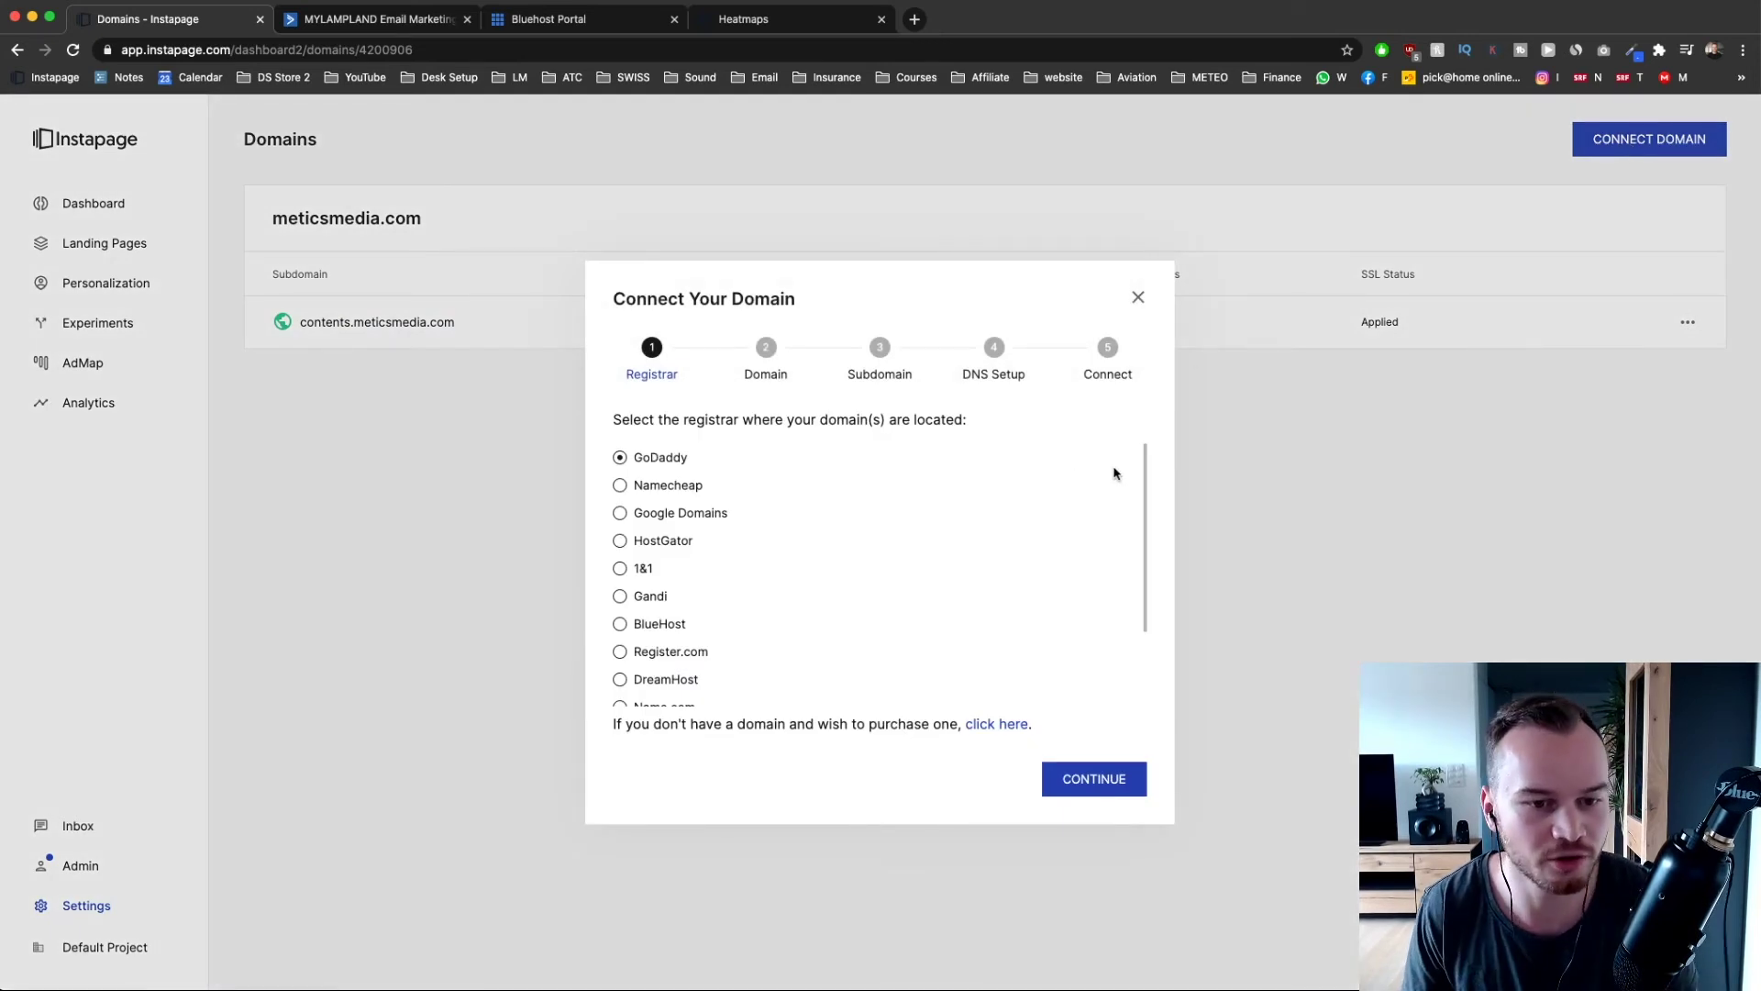
{"action": "scroll", "coordinate": [734, 513], "scroll_direction": "down", "scroll_amount": 3}
{"action": "scroll", "coordinate": [726, 569], "scroll_direction": "up", "scroll_amount": 3}
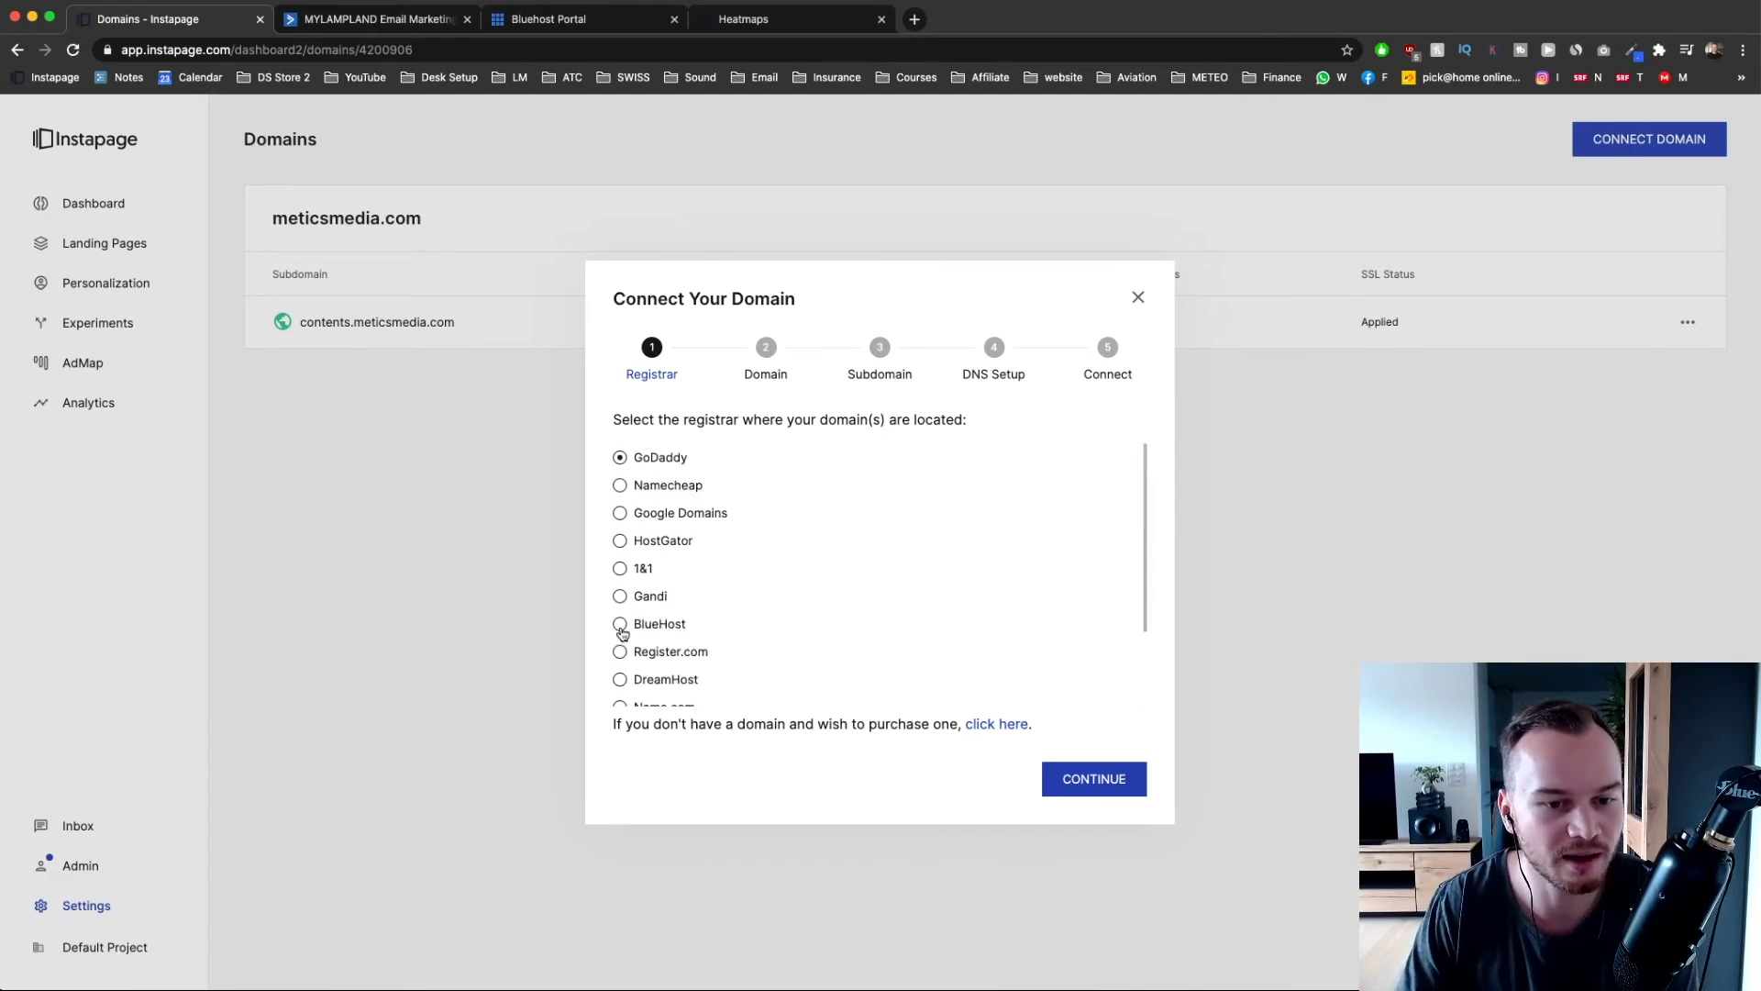
{"action": "scroll", "coordinate": [625, 623], "scroll_direction": "down", "scroll_amount": 2}
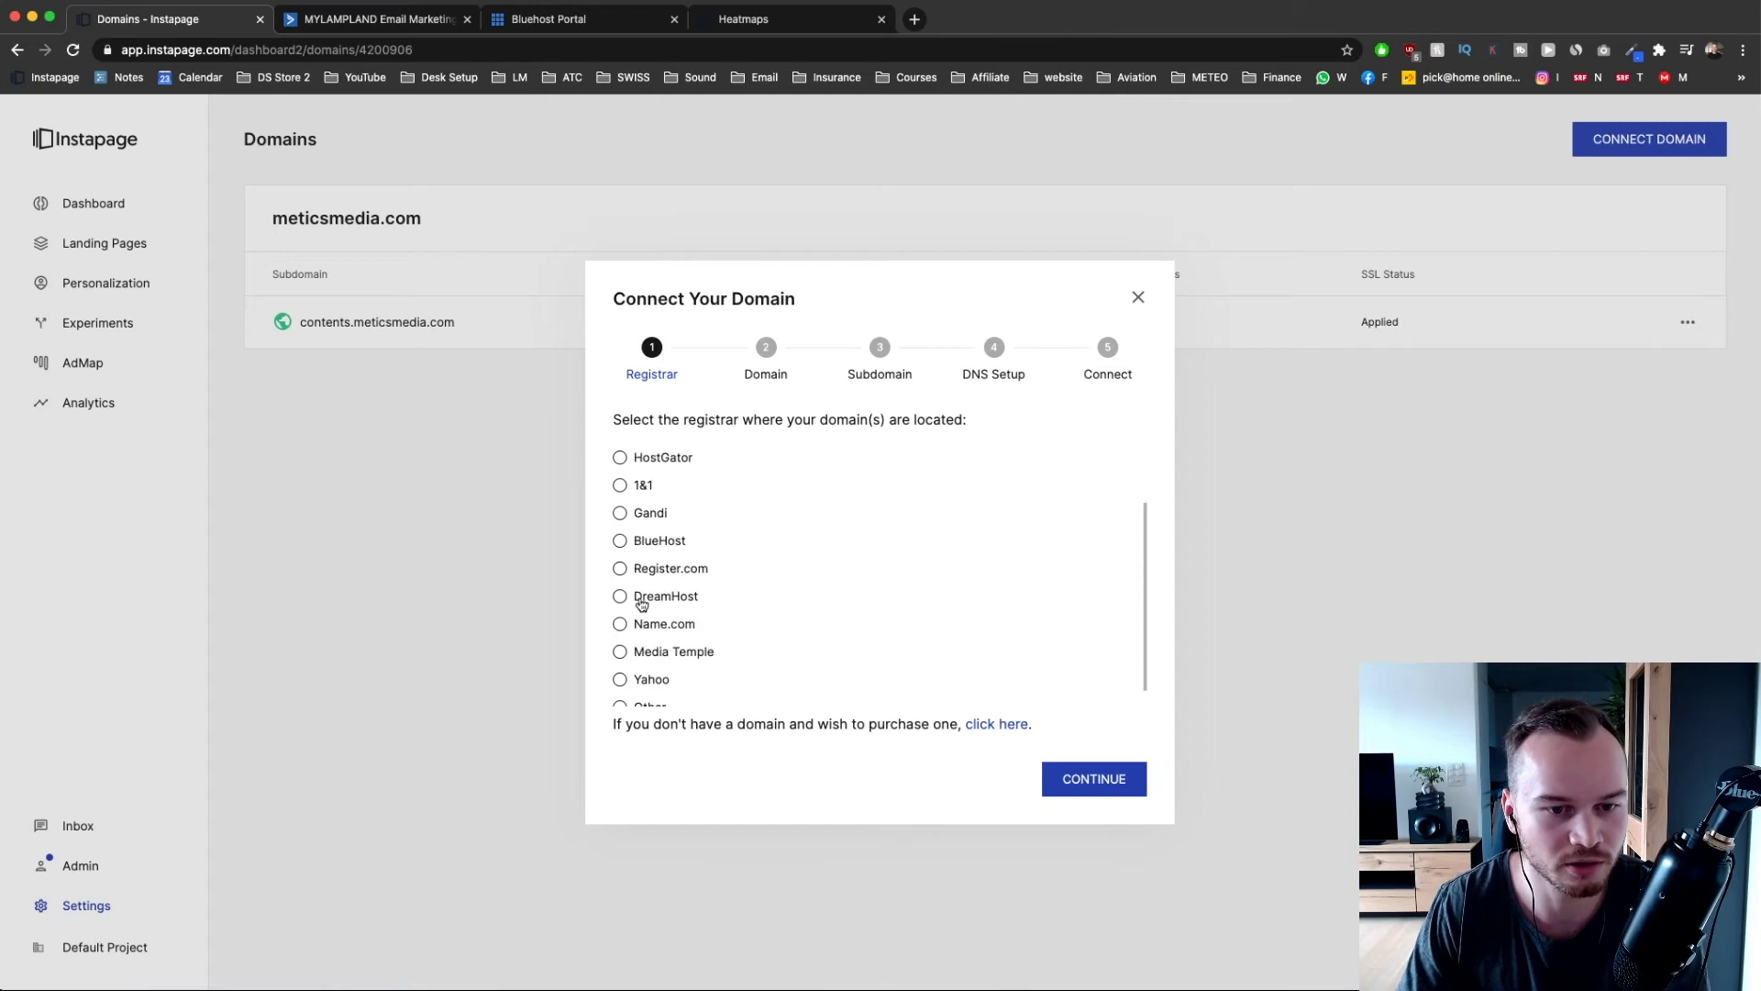
{"action": "left_click", "coordinate": [622, 541]}
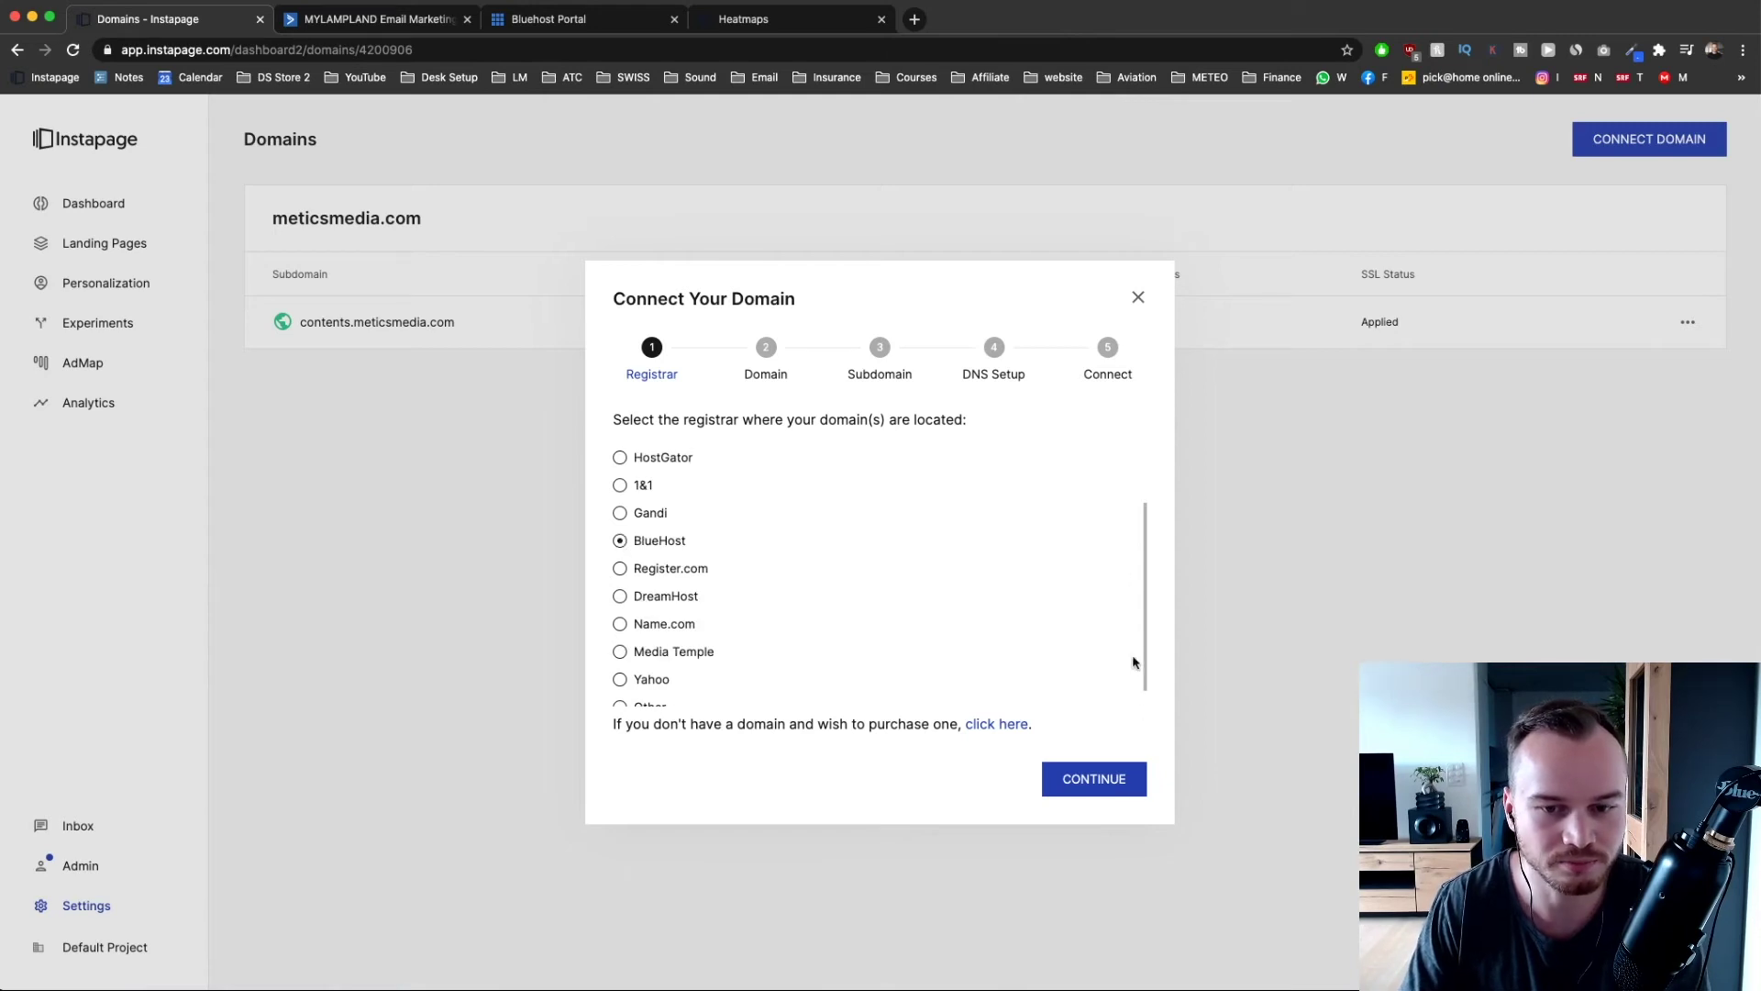
{"action": "left_click", "coordinate": [1103, 778]}
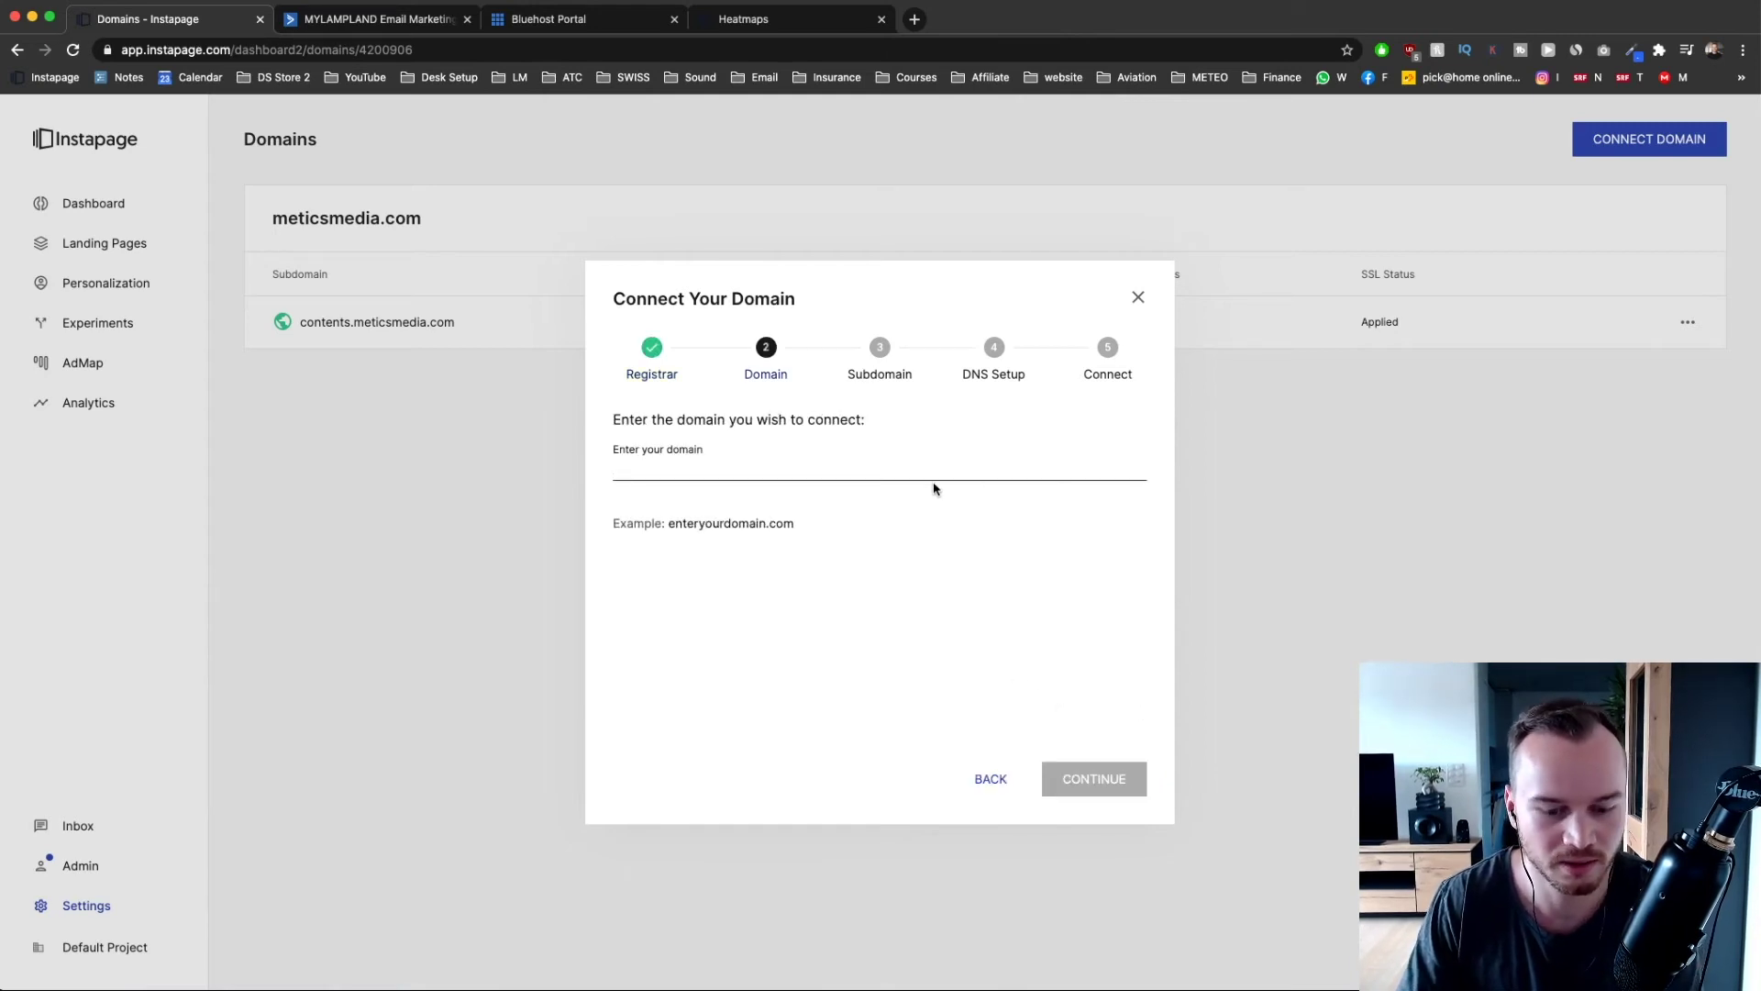
- Enter meticsmedia.com as the domain and content as its subdomain, continuing to the DNS setup
{"action": "type", "text": "metics"}
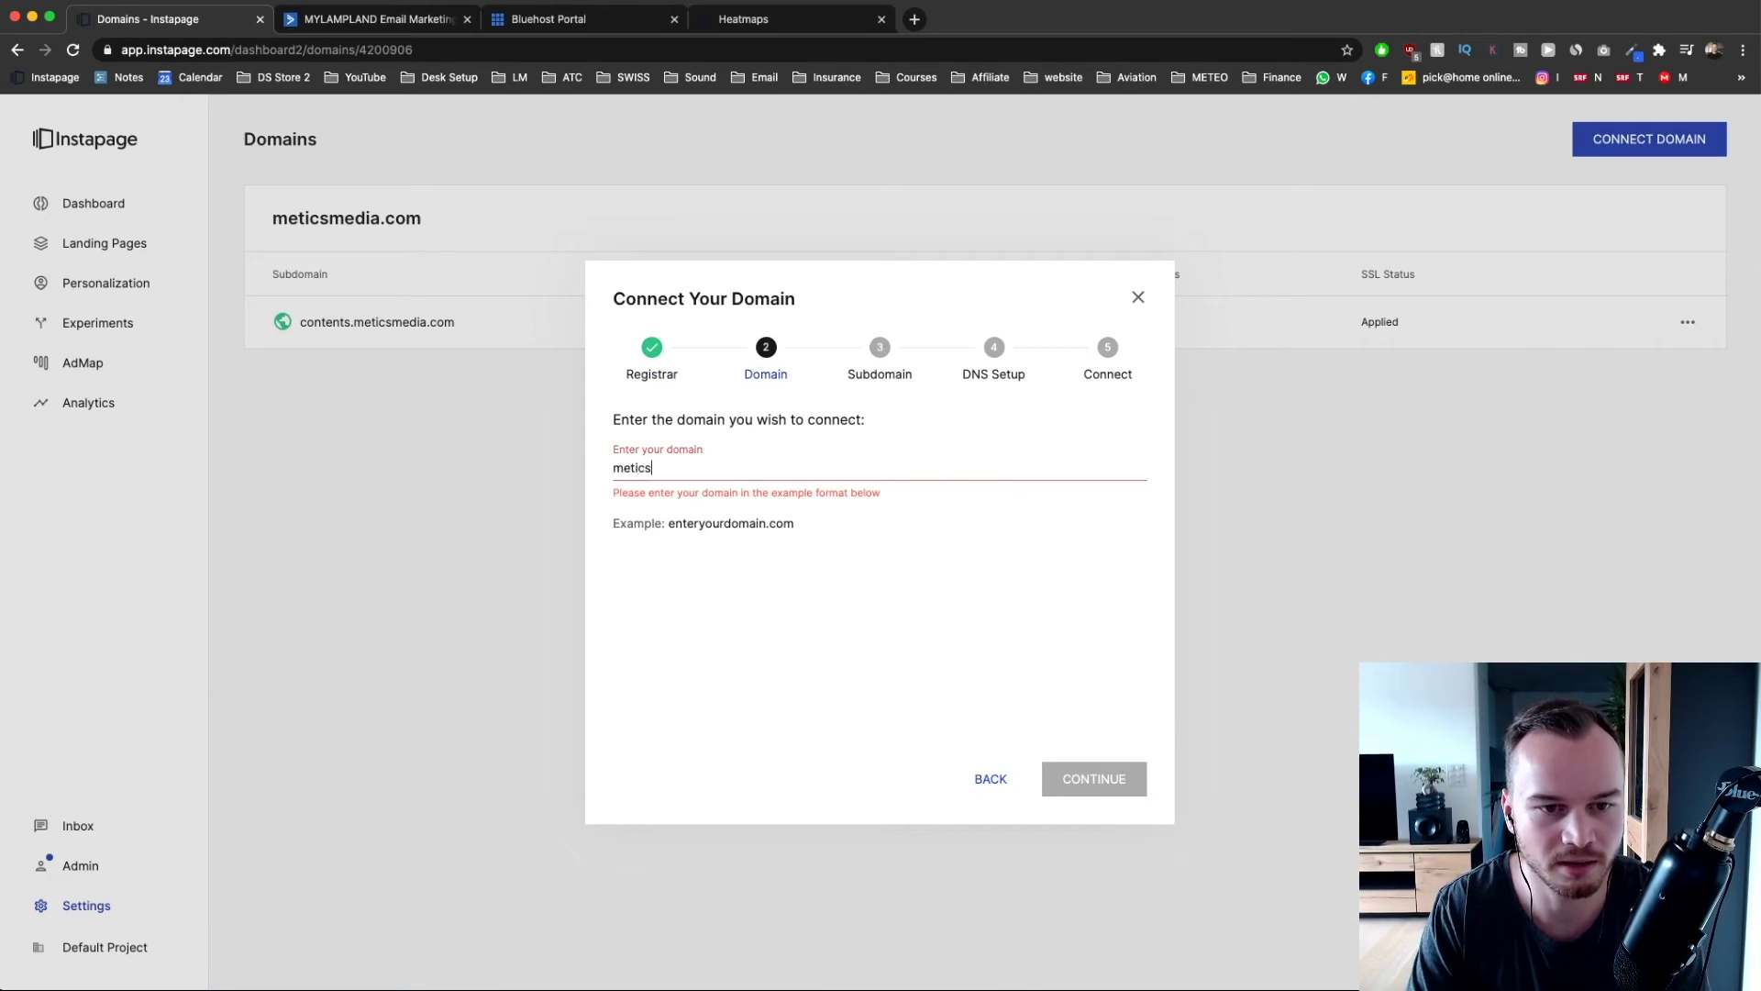
{"action": "type", "text": "media.com"}
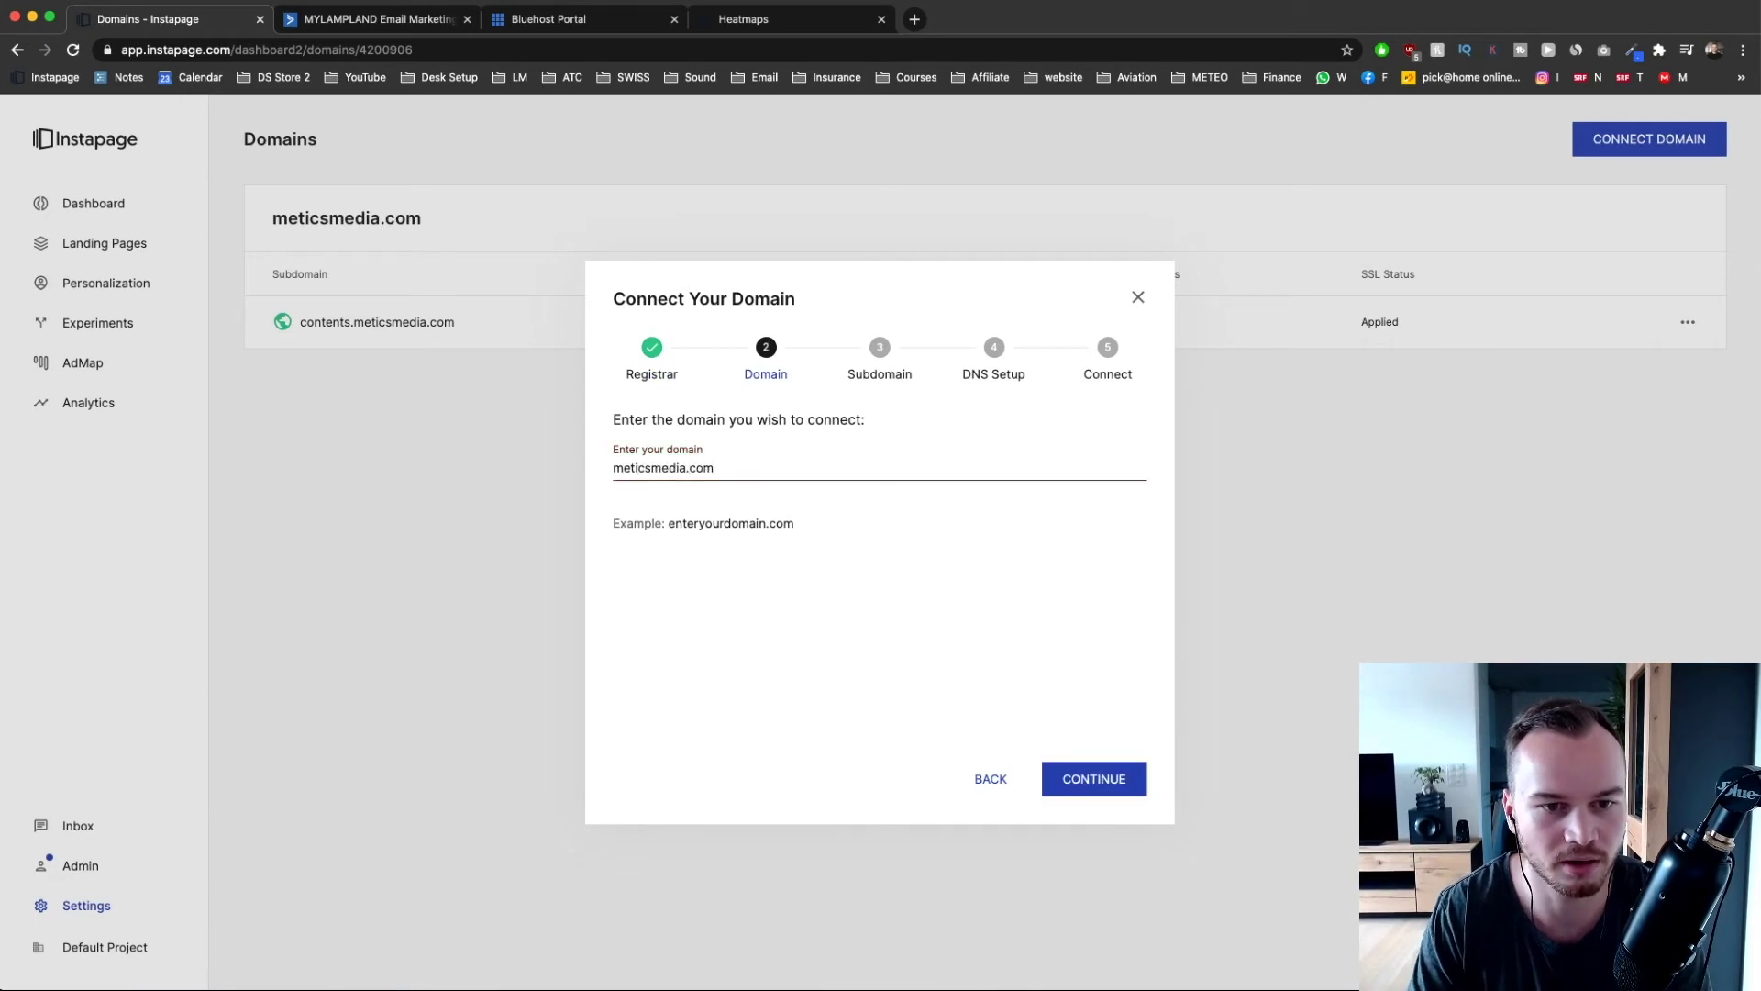
{"action": "left_click", "coordinate": [1108, 784]}
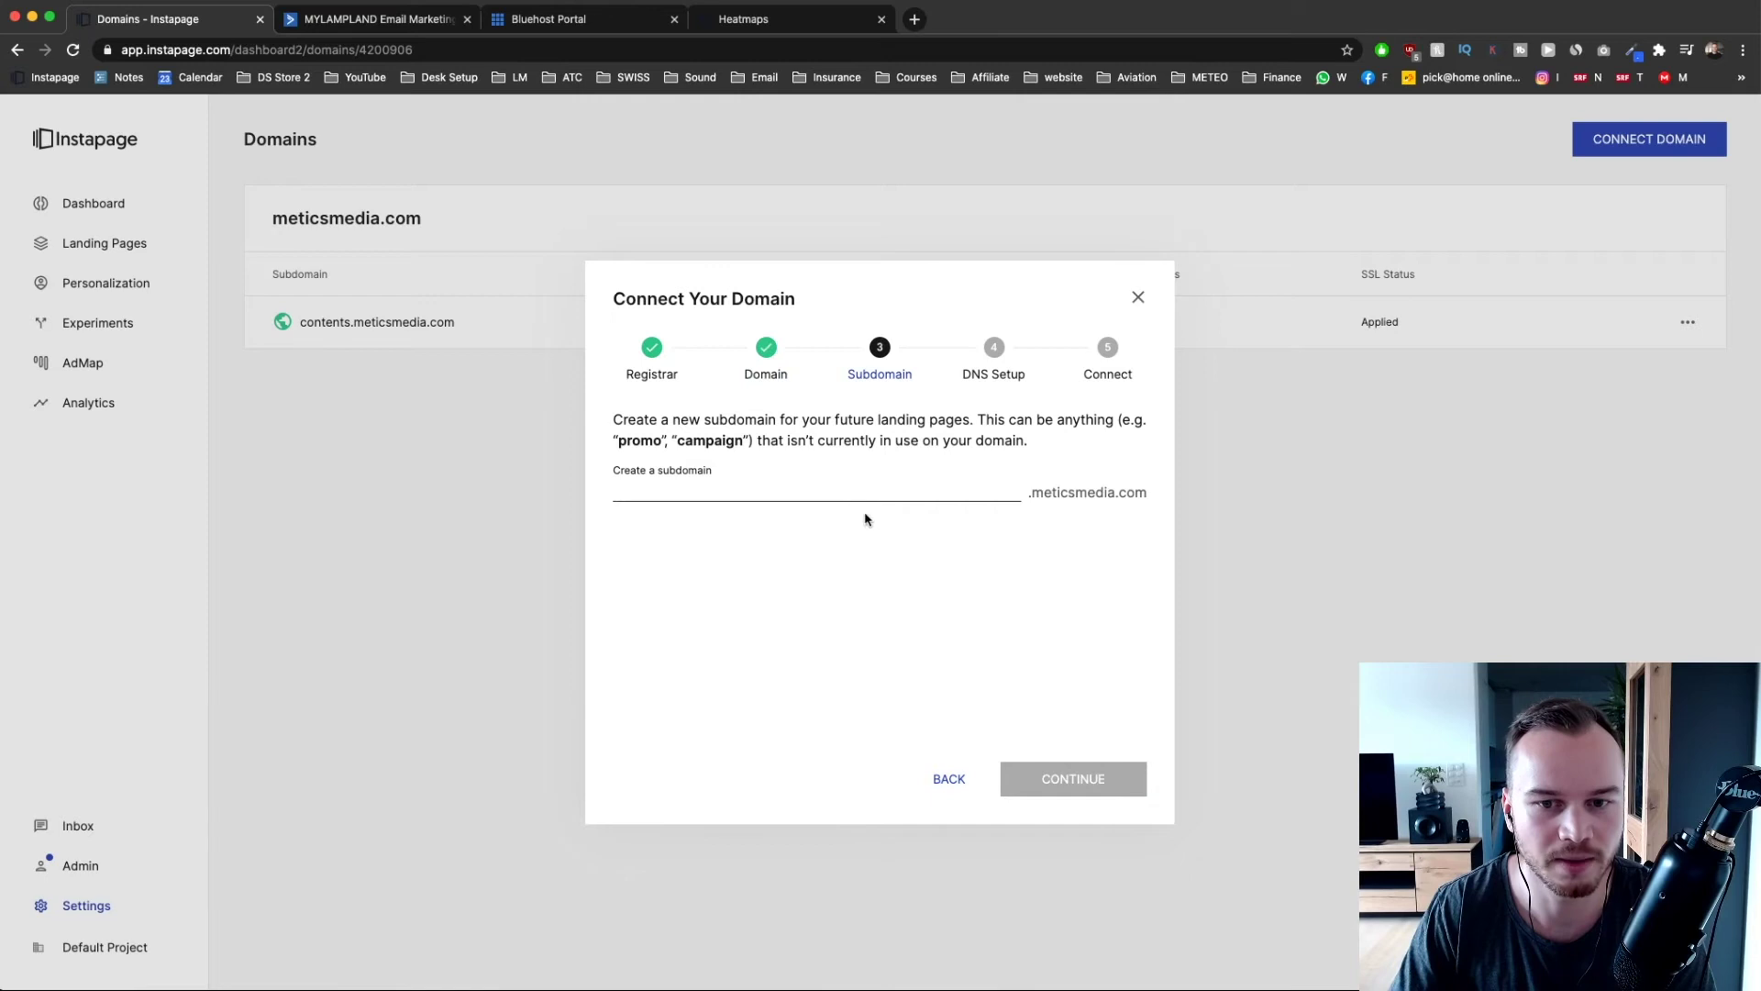
{"action": "left_click", "coordinate": [827, 479]}
{"action": "type", "text": "content"}
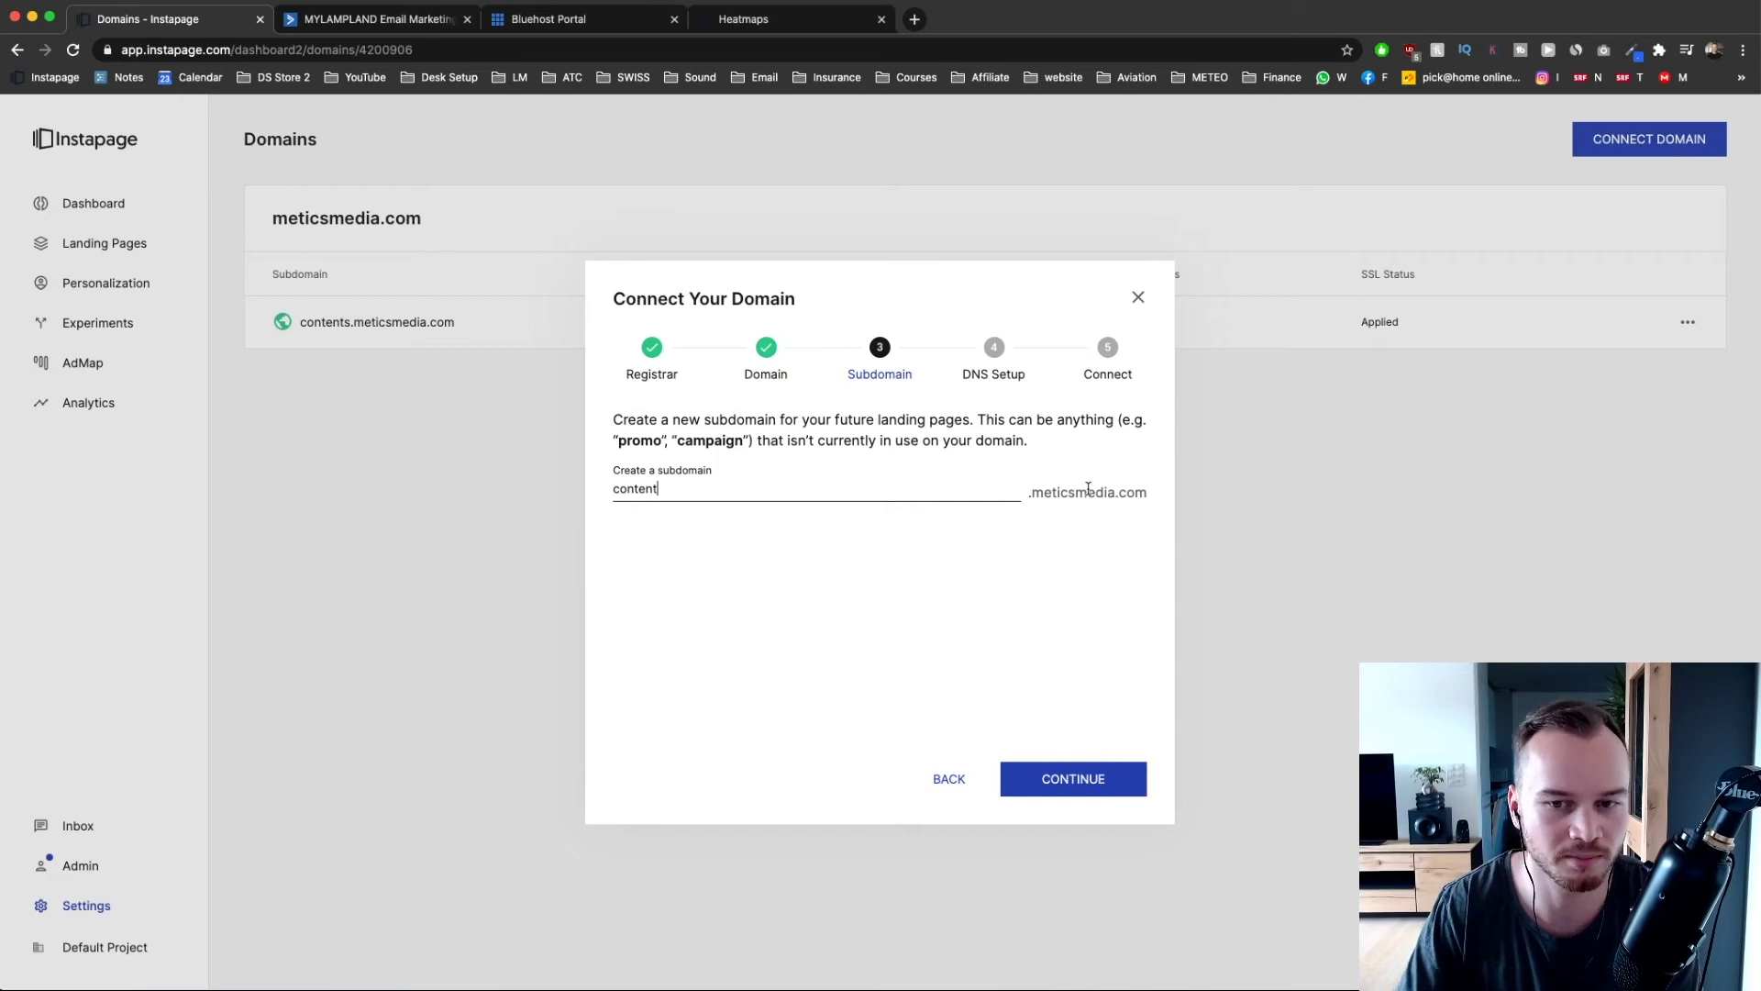
{"action": "left_click", "coordinate": [1123, 774]}
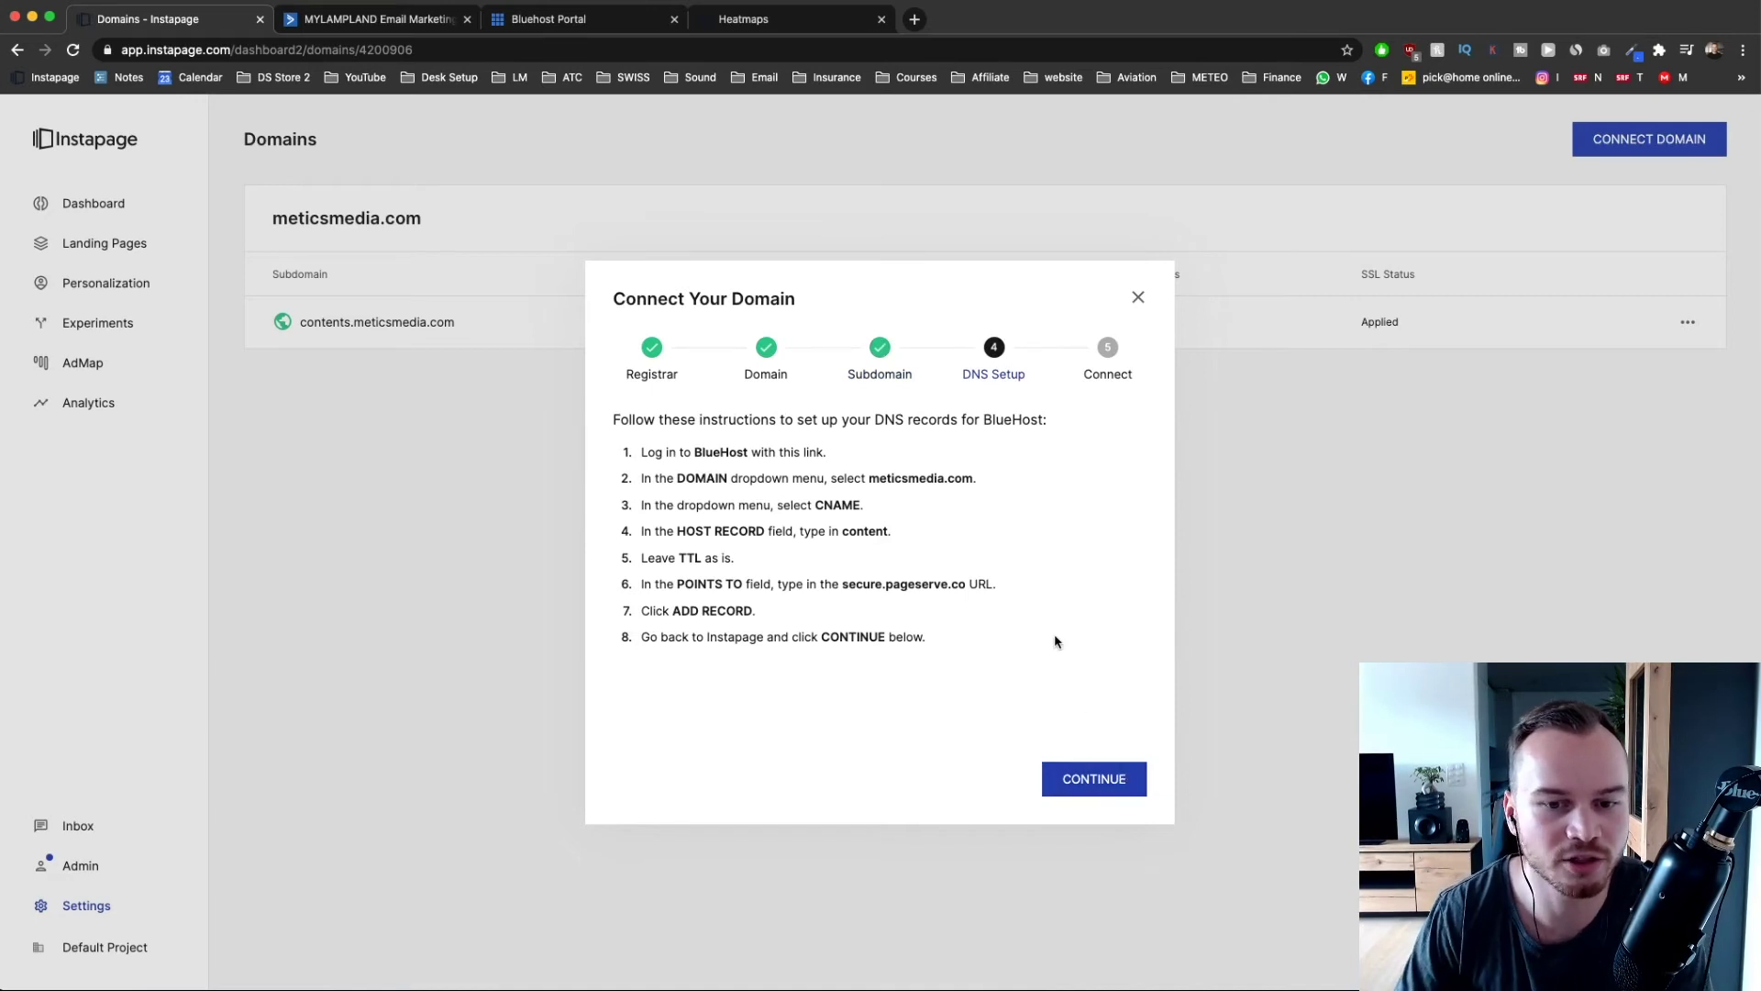
- Read through the BlueHost DNS record instructions in the domain setup
{"action": "left_click_drag", "start_coordinate": [954, 642], "coordinate": [918, 422]}
{"action": "left_click", "coordinate": [918, 423]}
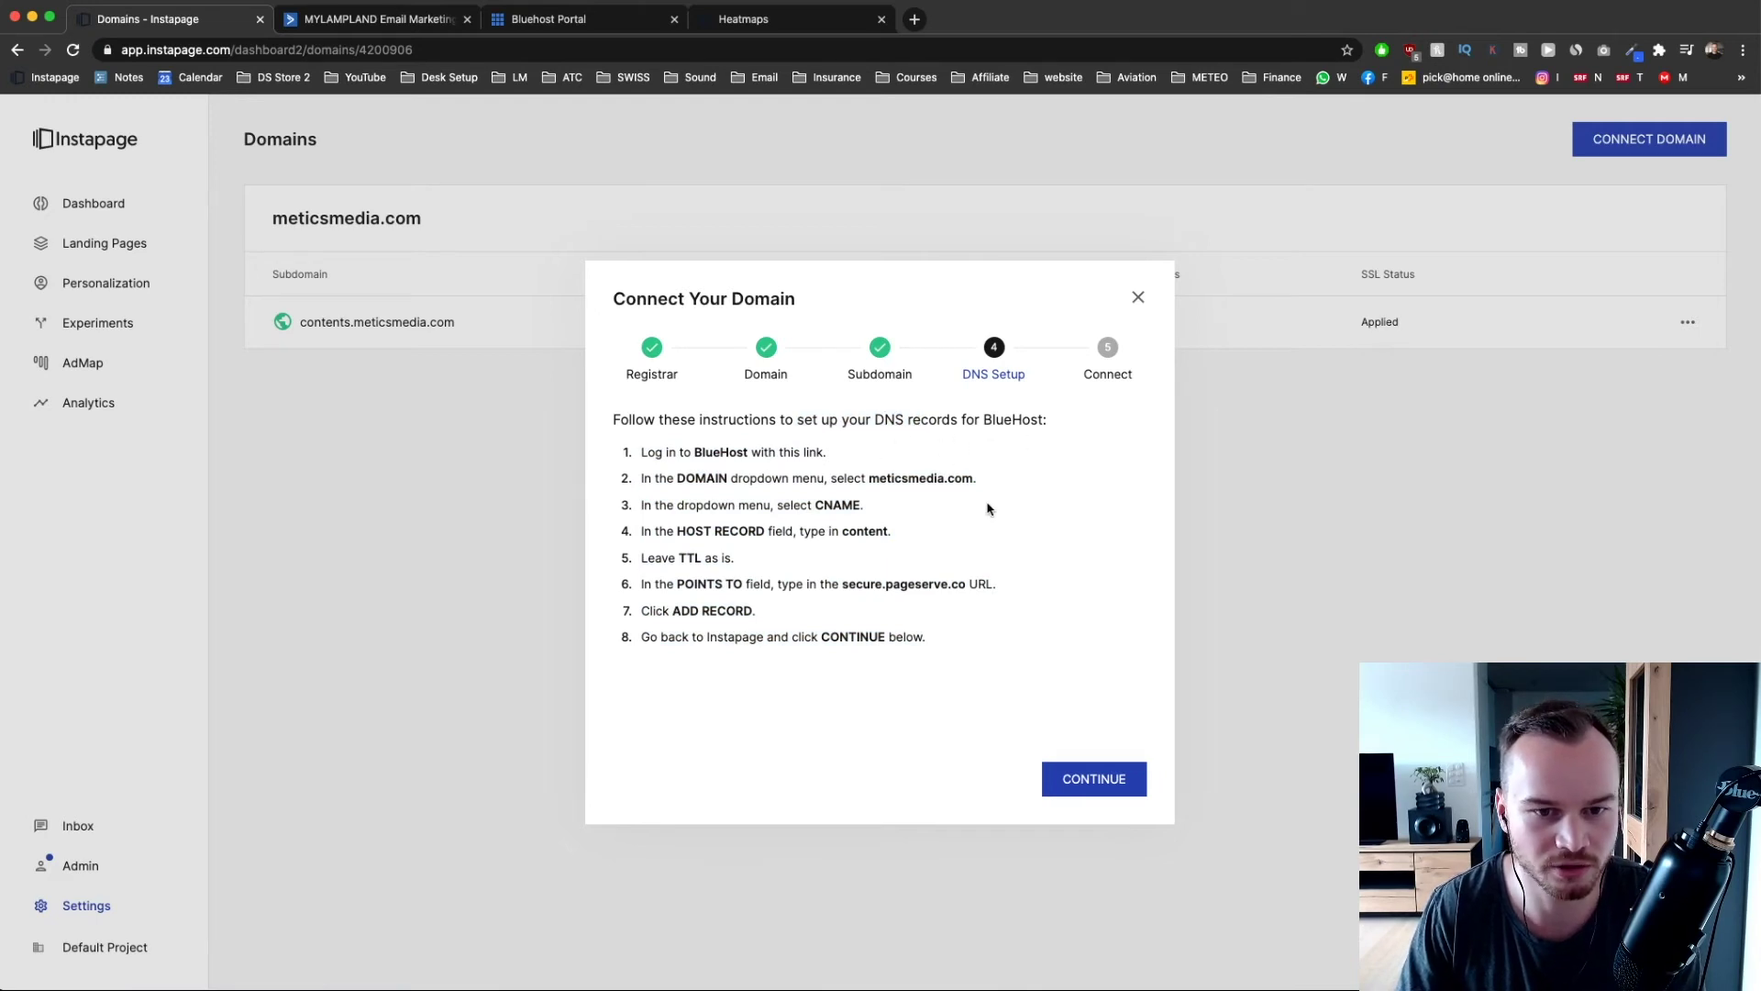
{"action": "left_click_drag", "start_coordinate": [637, 457], "coordinate": [944, 635]}
{"action": "left_click", "coordinate": [972, 629]}
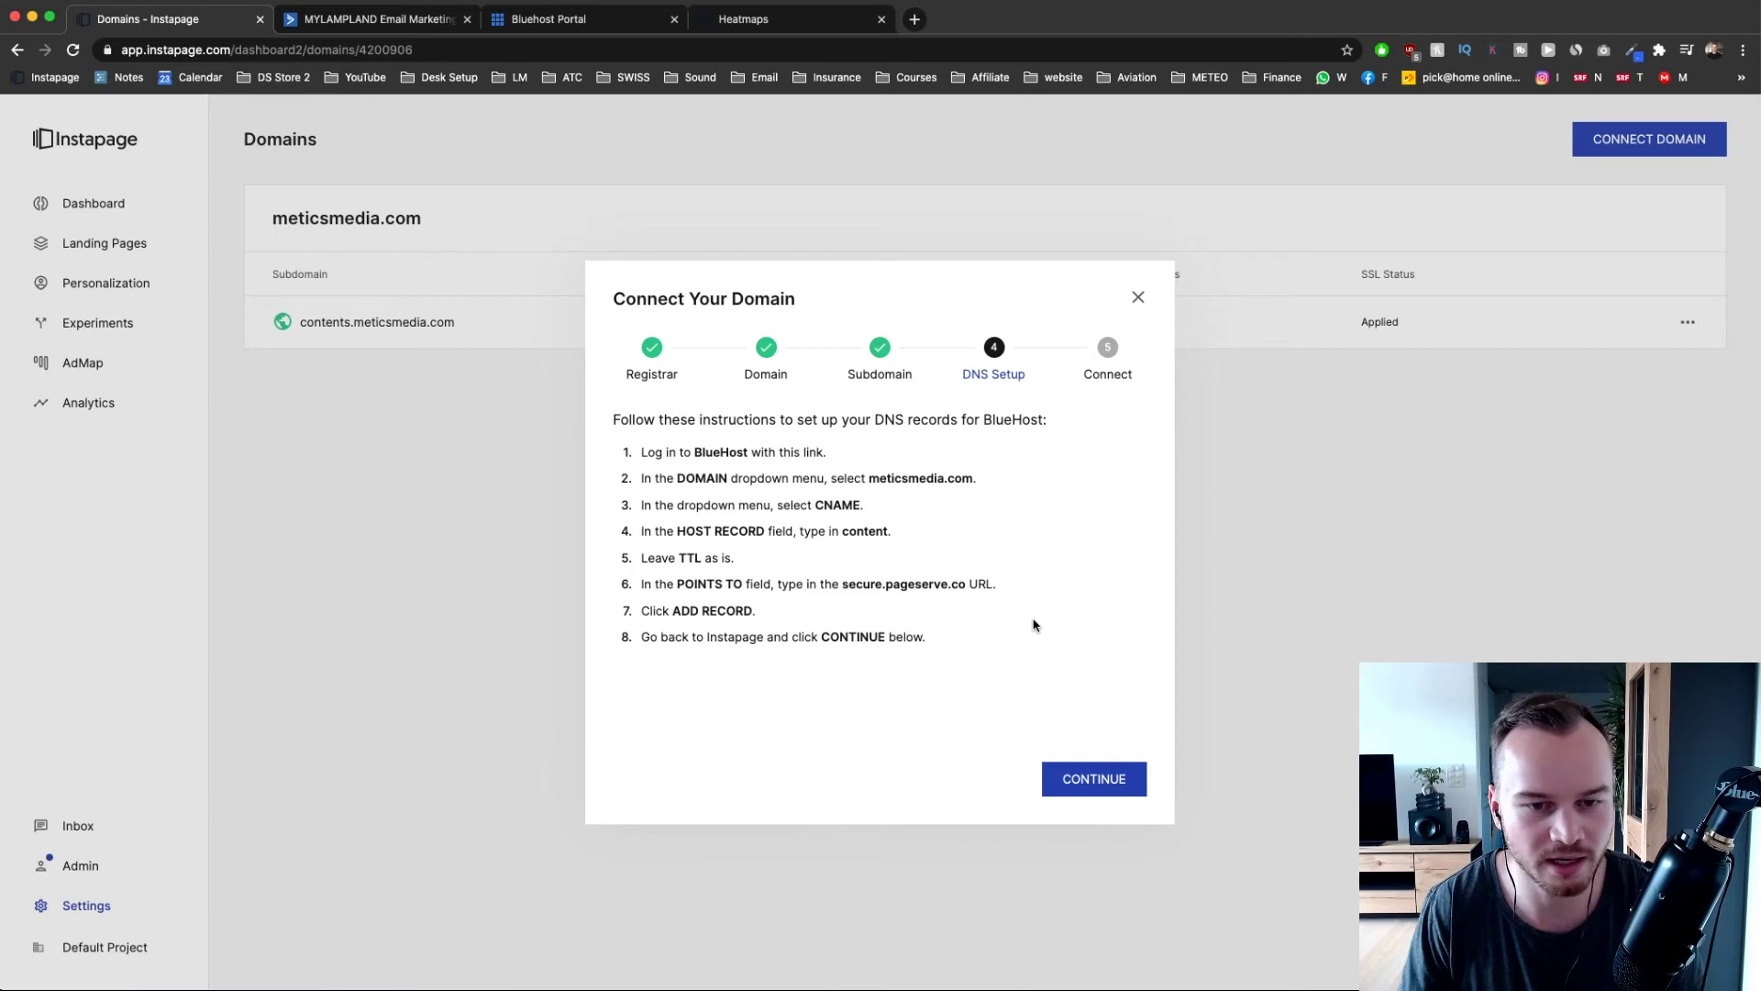
{"action": "left_click_drag", "start_coordinate": [635, 453], "coordinate": [933, 629]}
{"action": "left_click", "coordinate": [933, 630]}
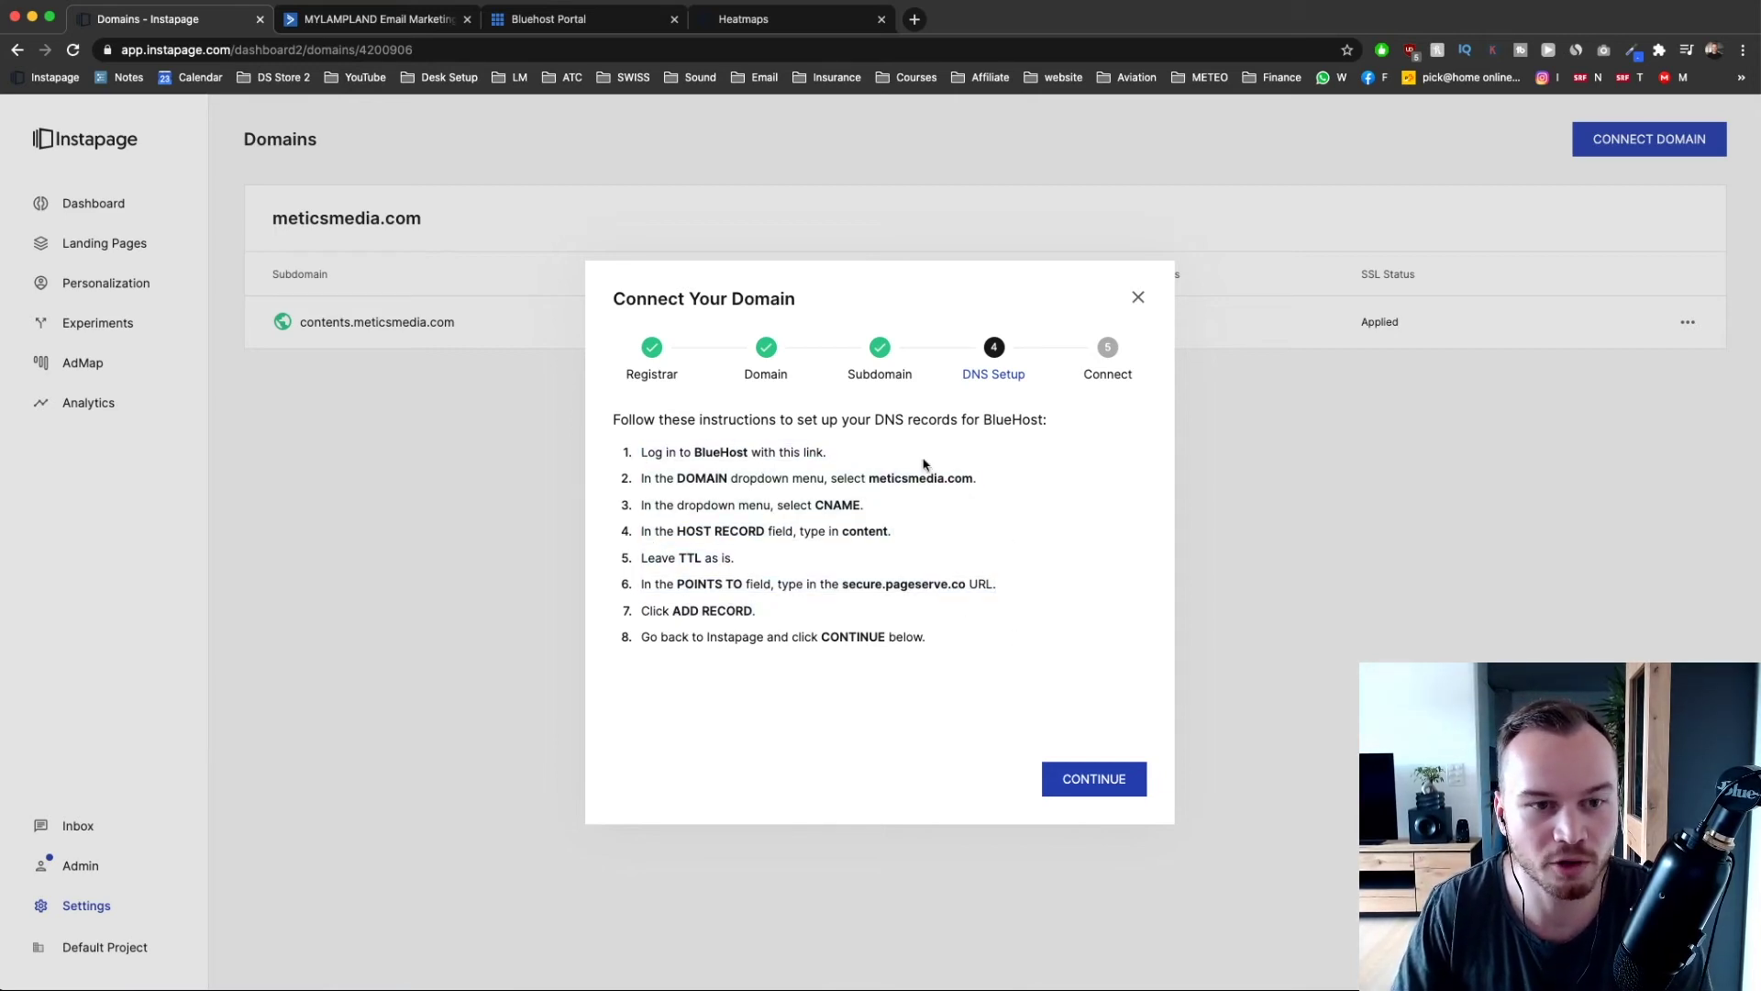
- Switch to the Bluehost portal and open the DNS settings of meticsmedia.com at the CNAME records
{"action": "left_click", "coordinate": [514, 26]}
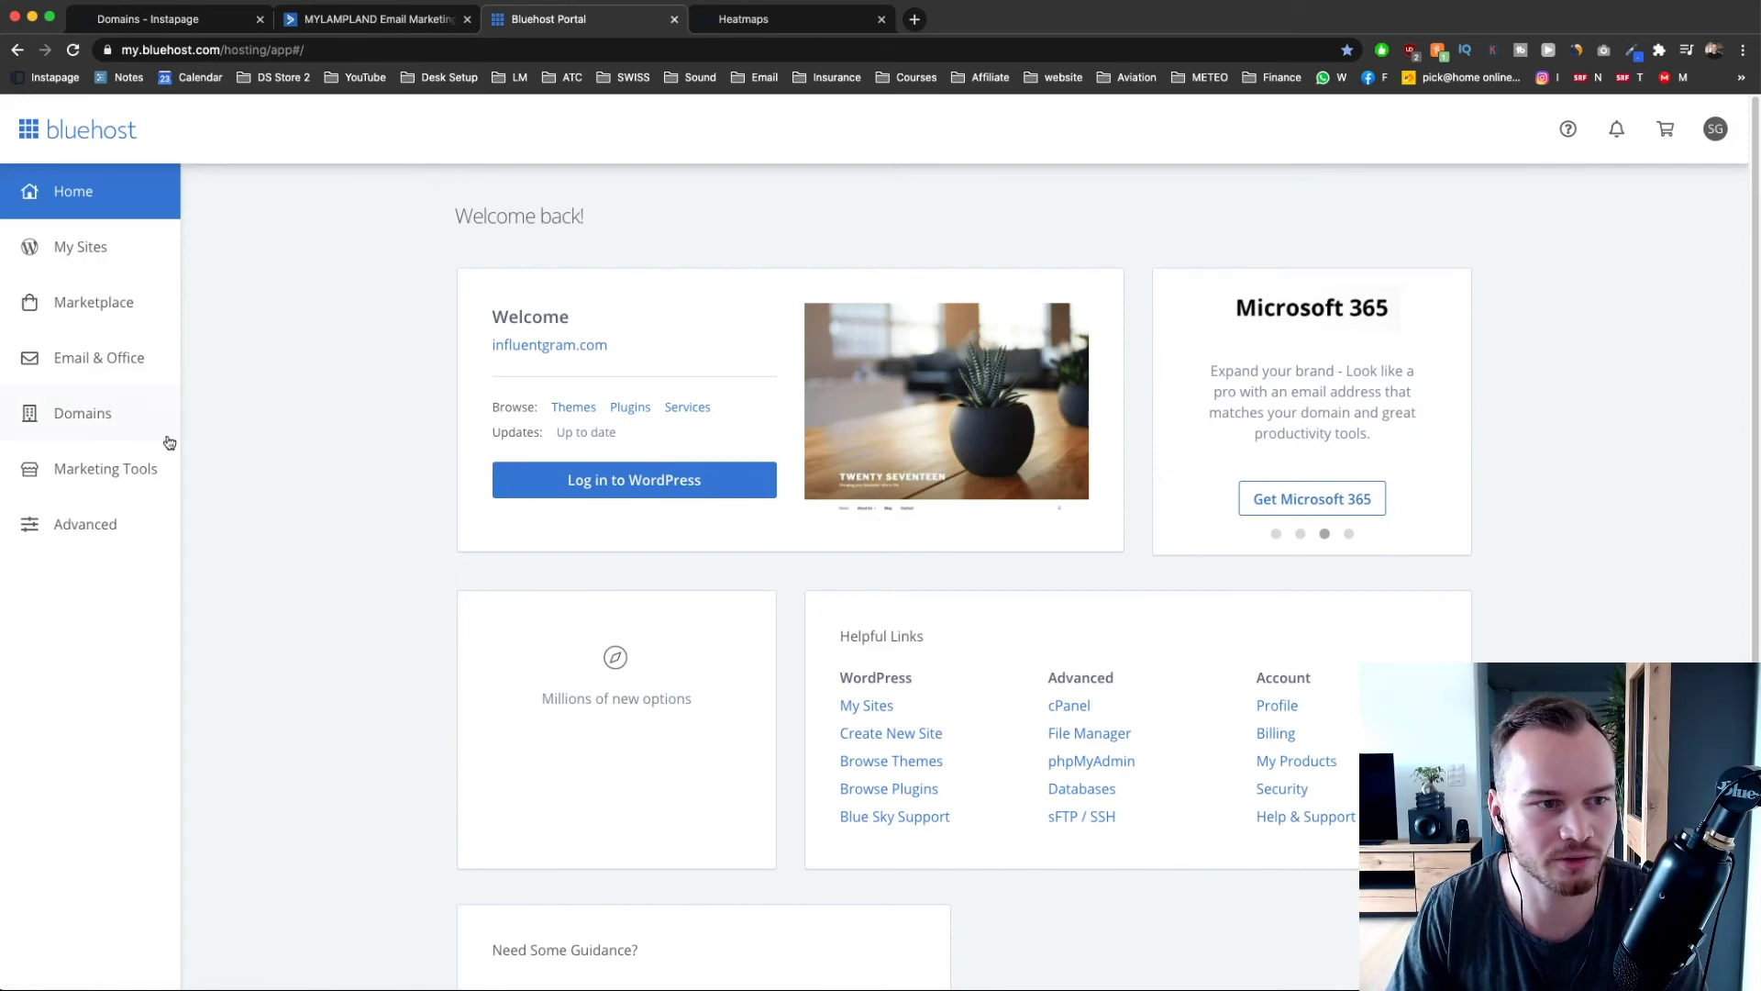
{"action": "left_click", "coordinate": [110, 415]}
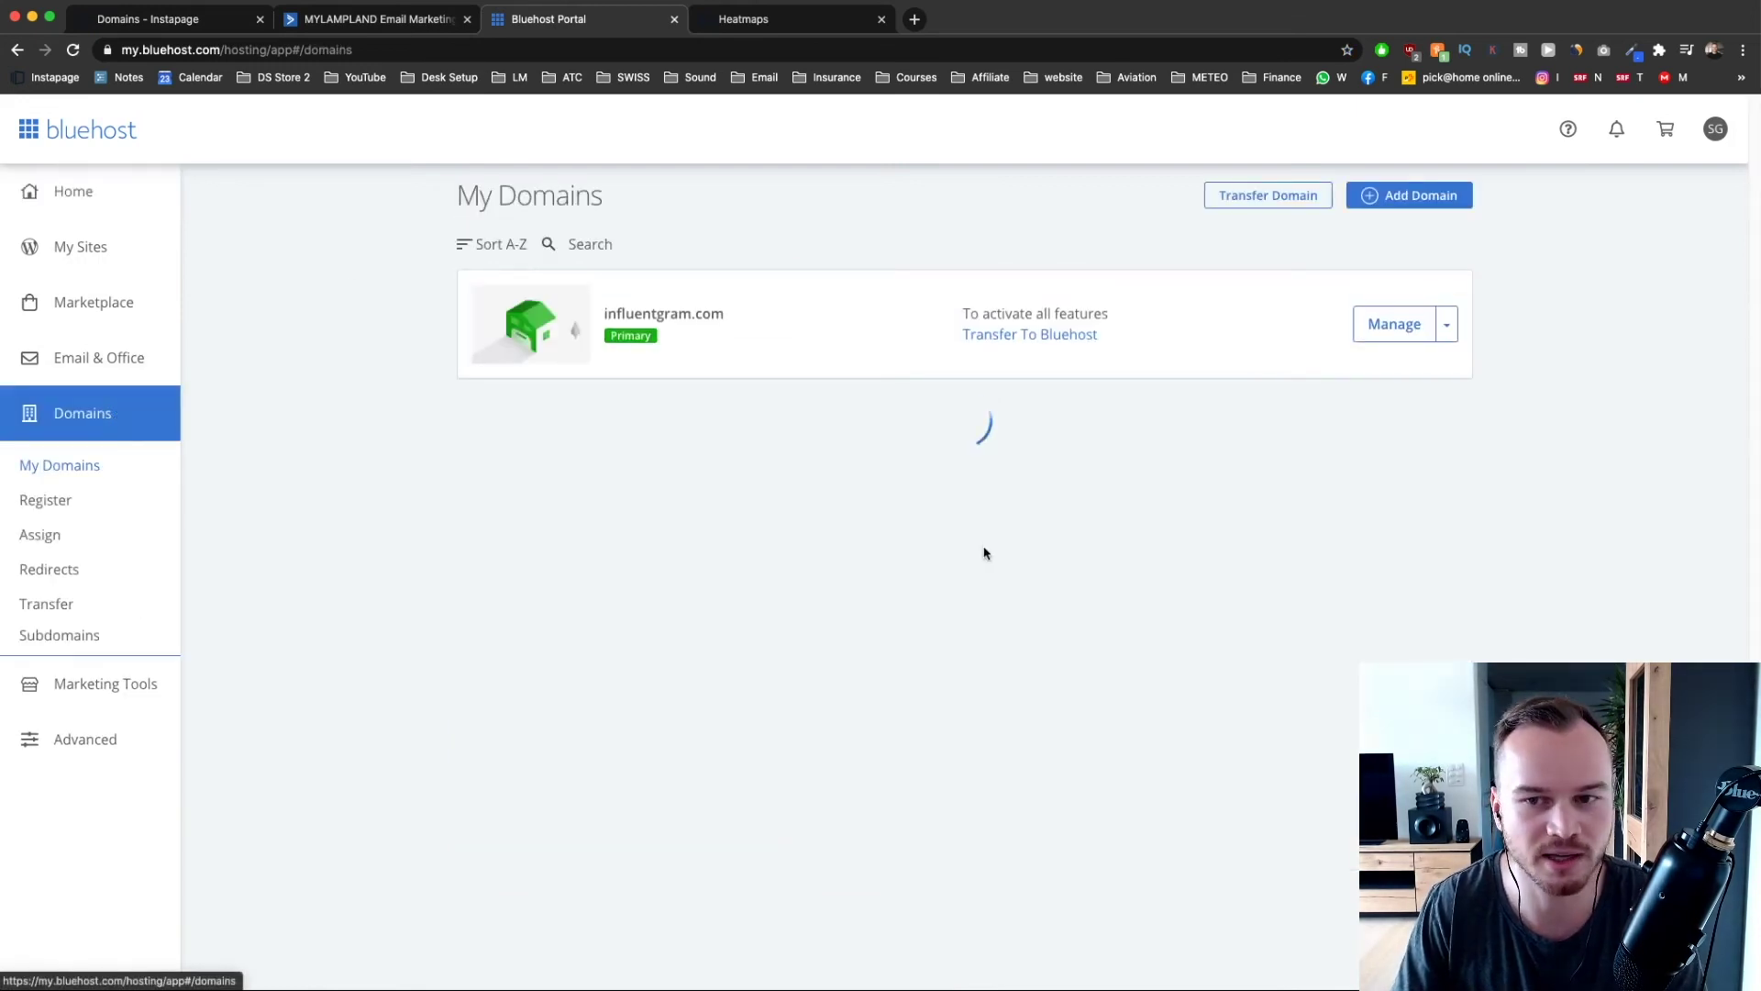
{"action": "left_click_drag", "start_coordinate": [610, 549], "coordinate": [786, 550]}
{"action": "left_click", "coordinate": [789, 552]}
{"action": "left_click", "coordinate": [1452, 574]}
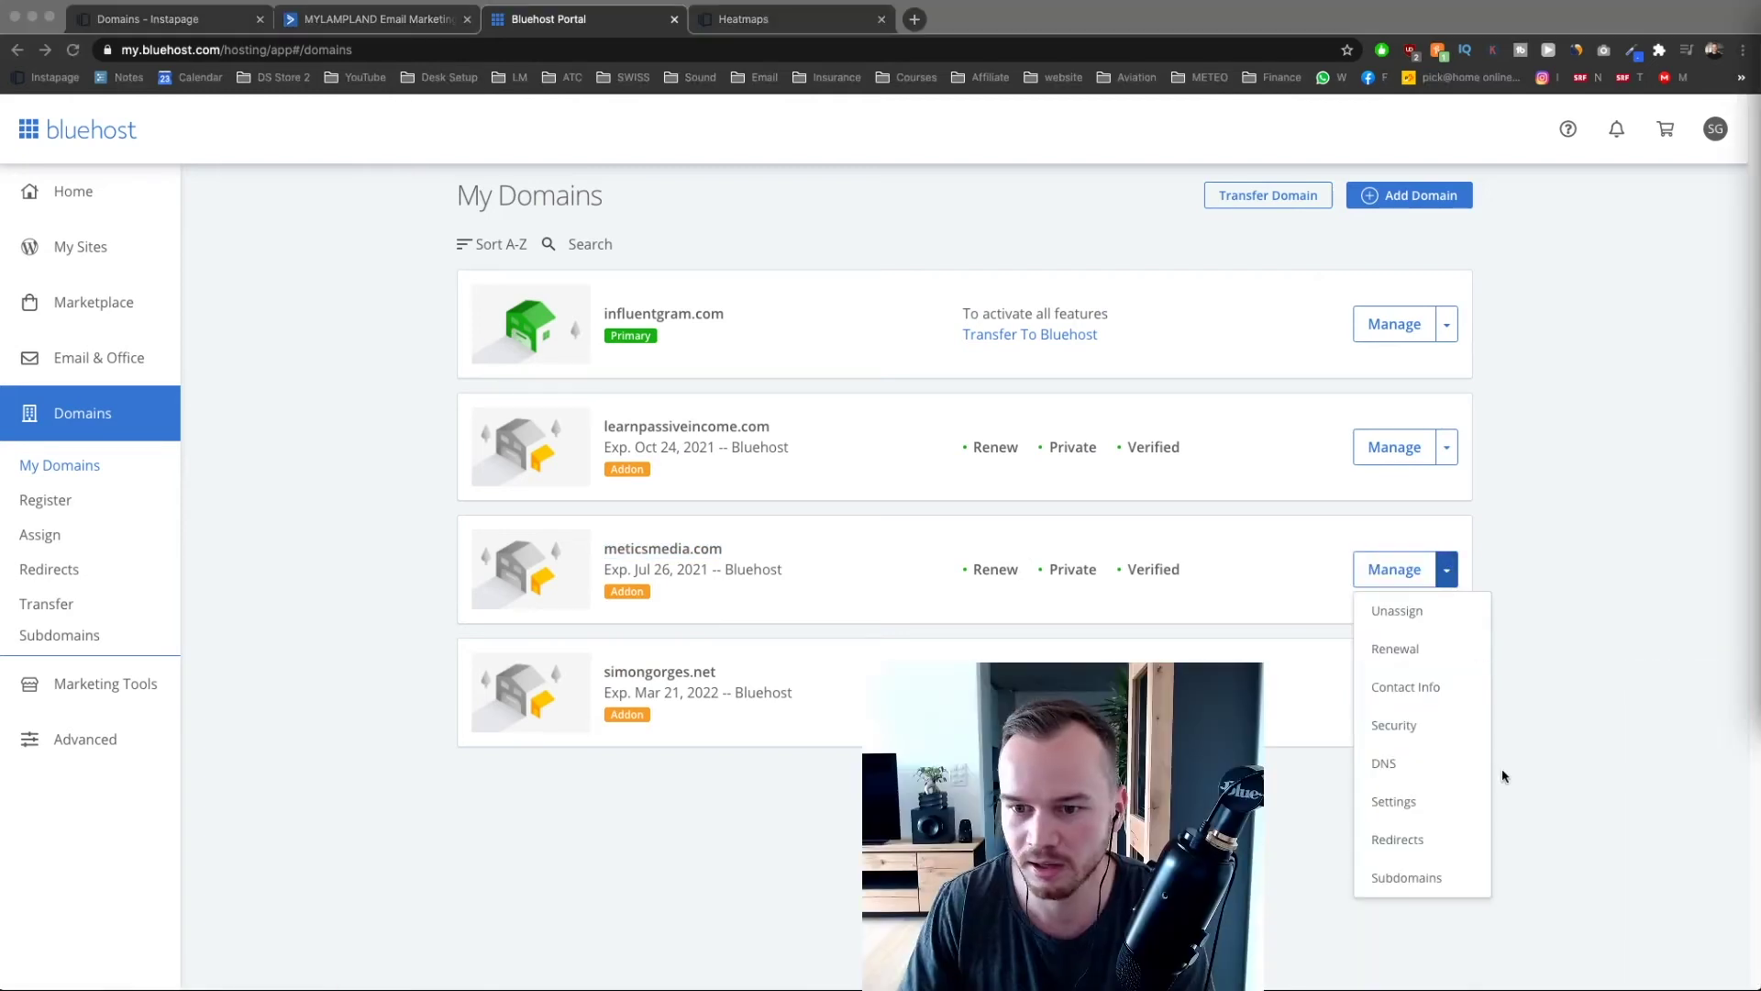
{"action": "left_click", "coordinate": [1401, 761]}
{"action": "scroll", "coordinate": [1565, 437], "scroll_direction": "down", "scroll_amount": 8}
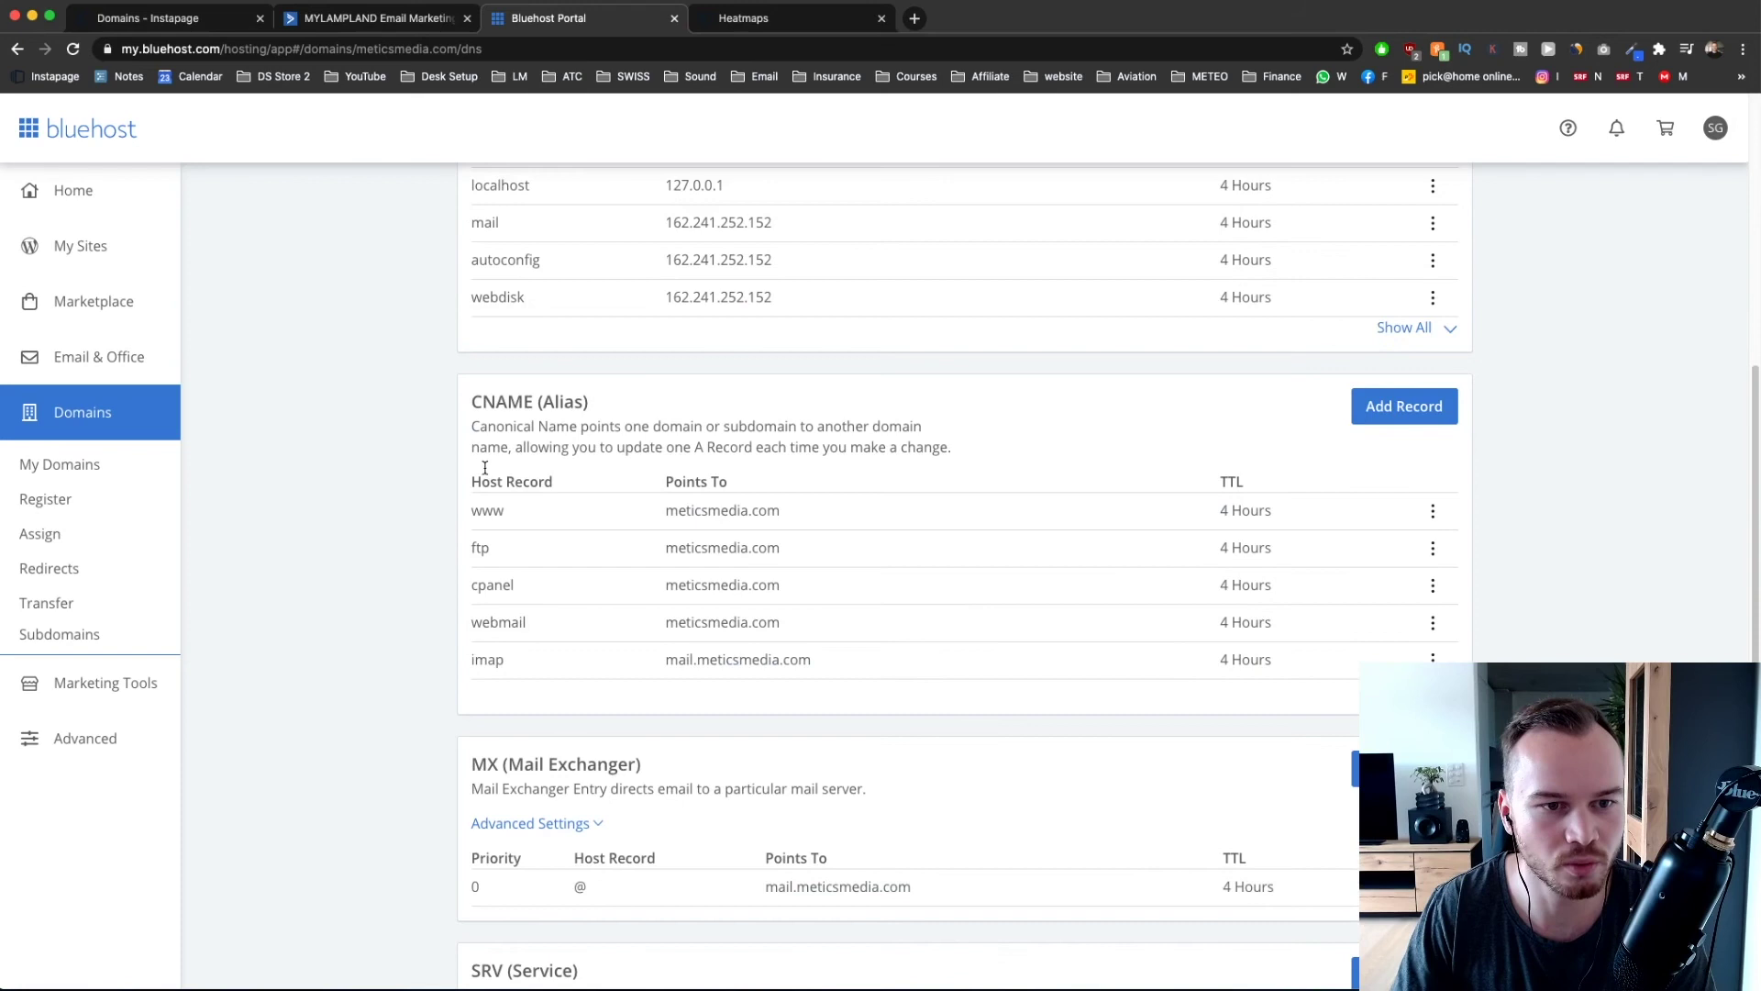
- Start a new CNAME record for meticsmedia.com with the host record content
{"action": "left_click_drag", "start_coordinate": [475, 398], "coordinate": [617, 397]}
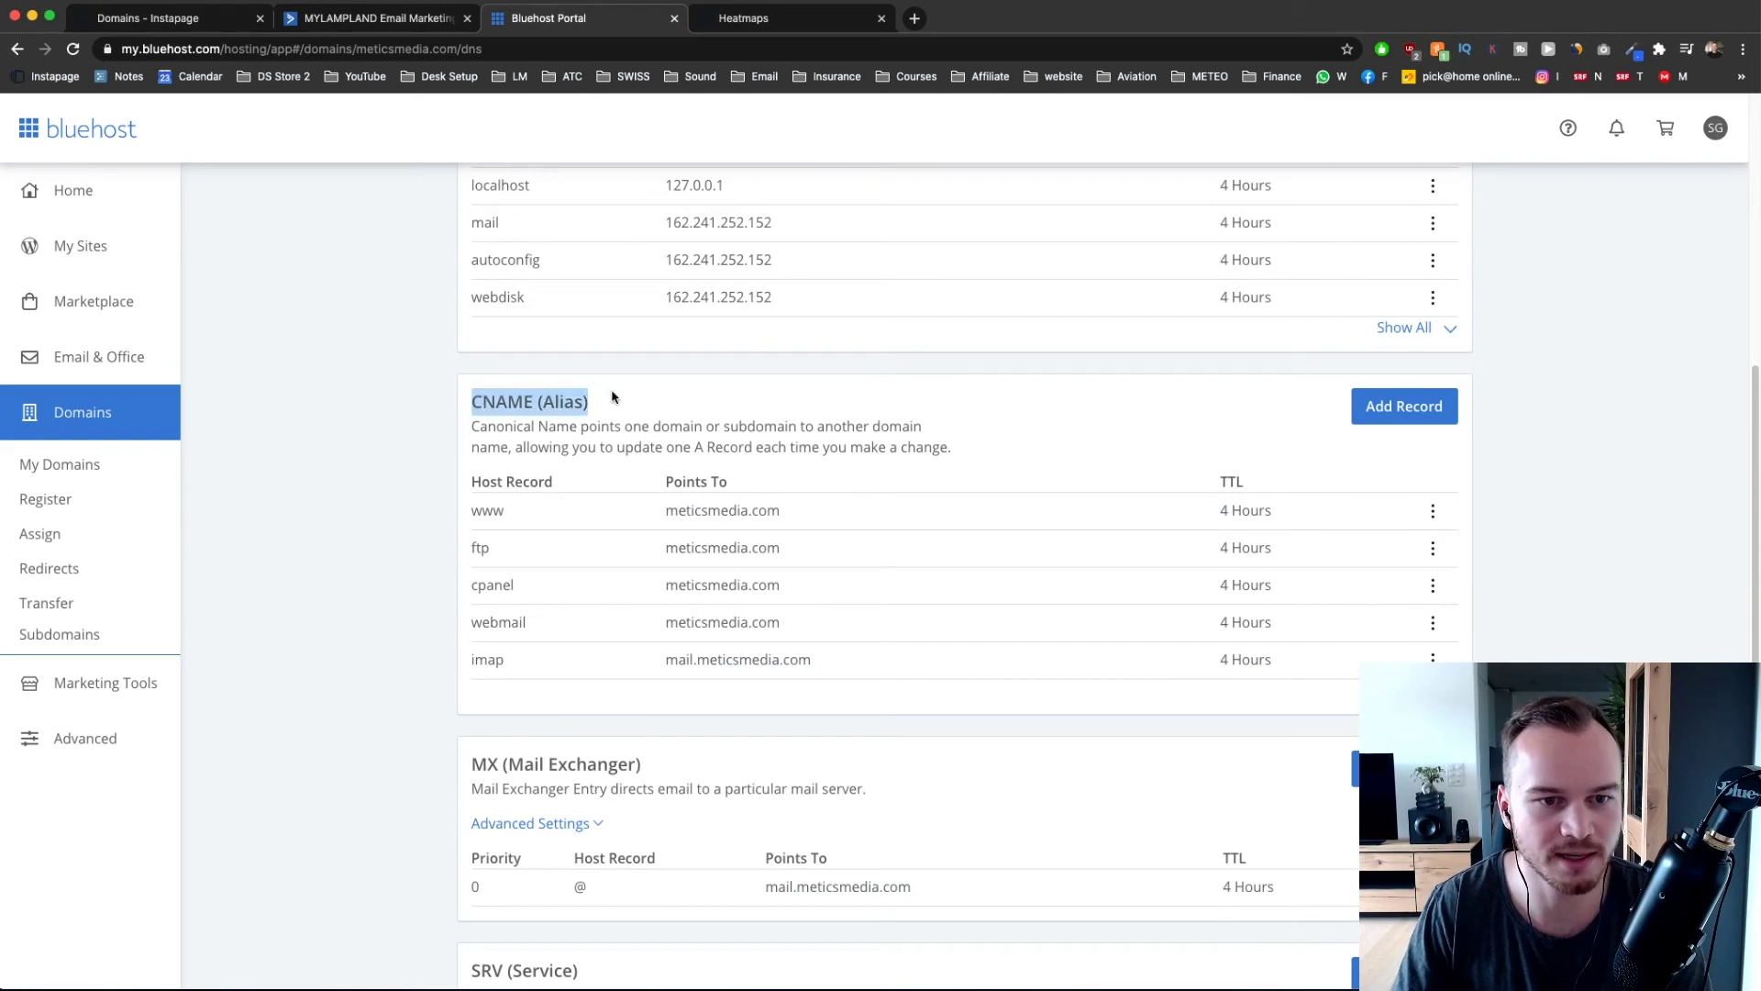
{"action": "left_click", "coordinate": [1620, 418]}
{"action": "left_click", "coordinate": [1403, 406]}
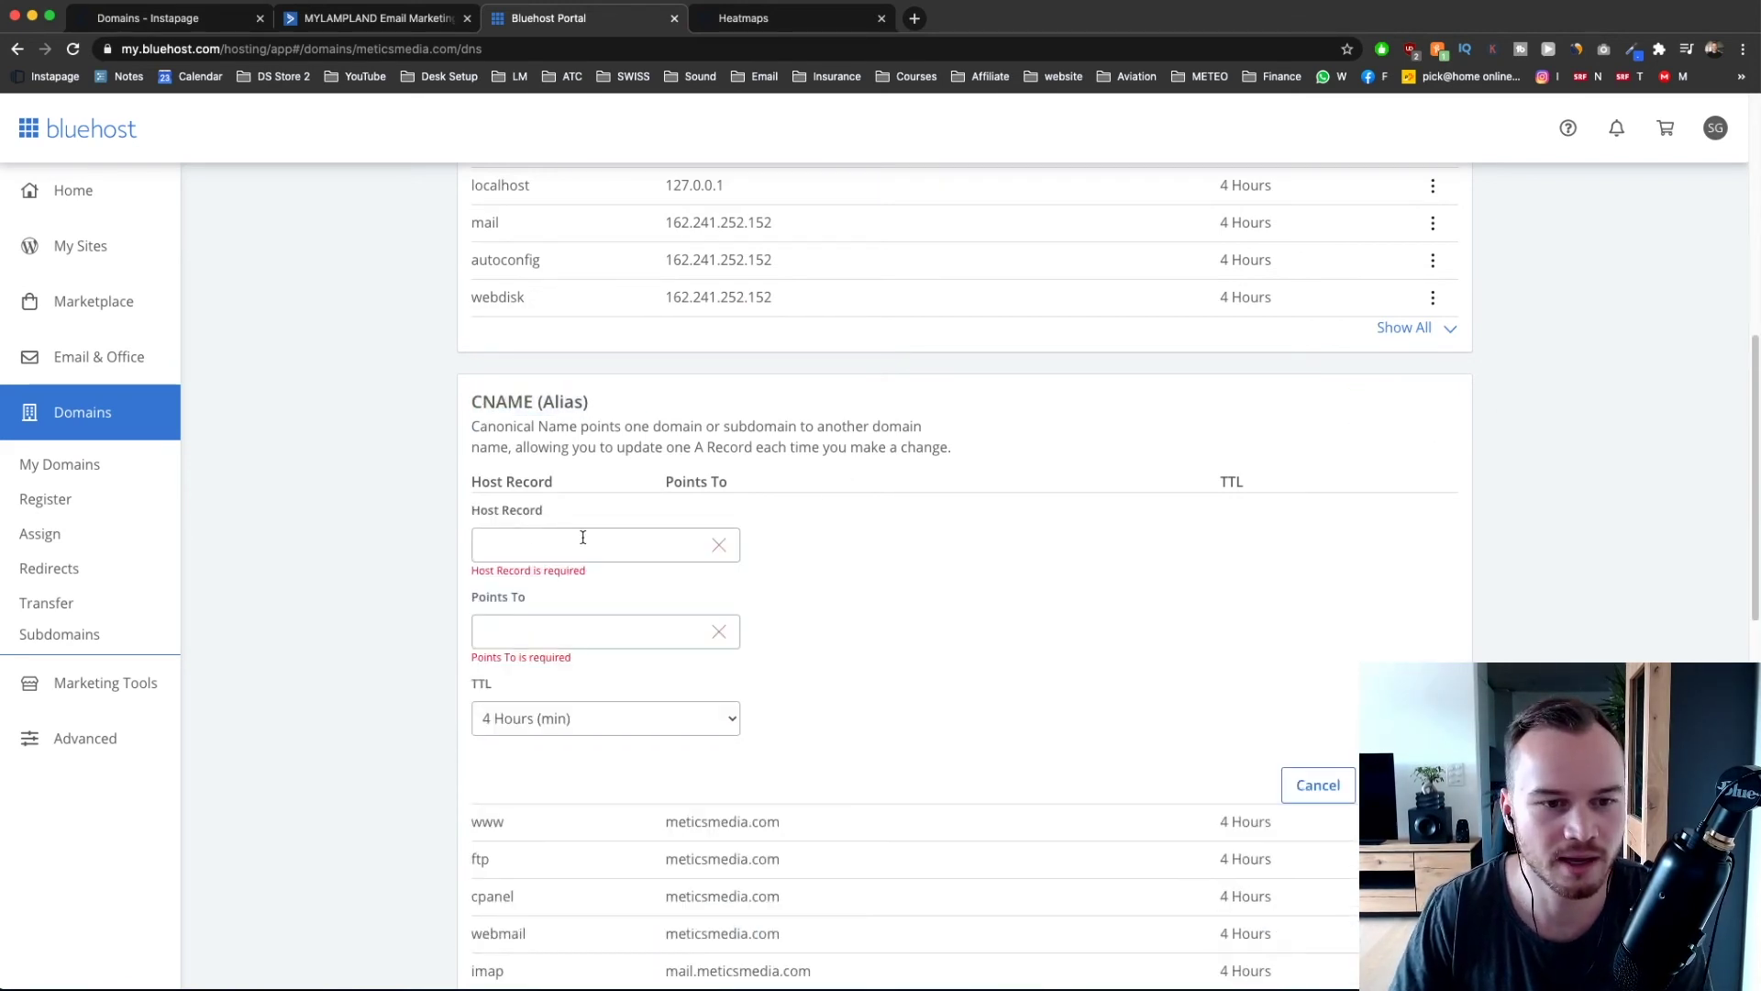
{"action": "left_click", "coordinate": [528, 537]}
{"action": "type", "text": "content"}
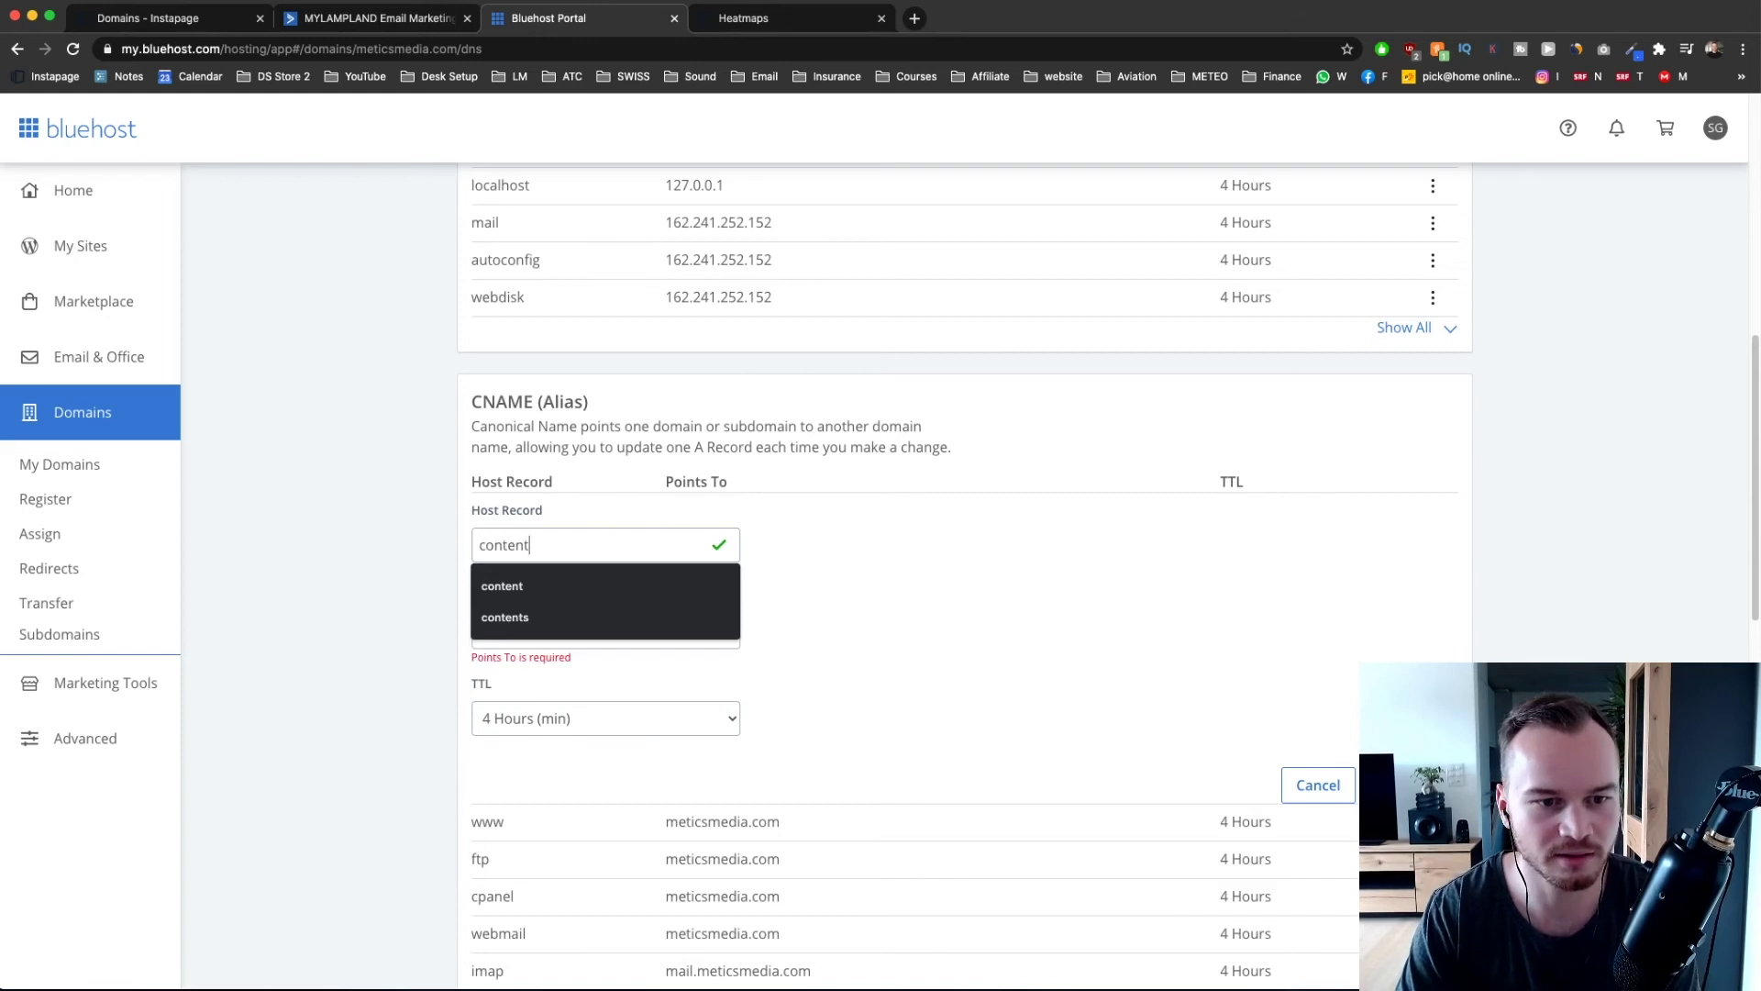
{"action": "left_click", "coordinate": [943, 562]}
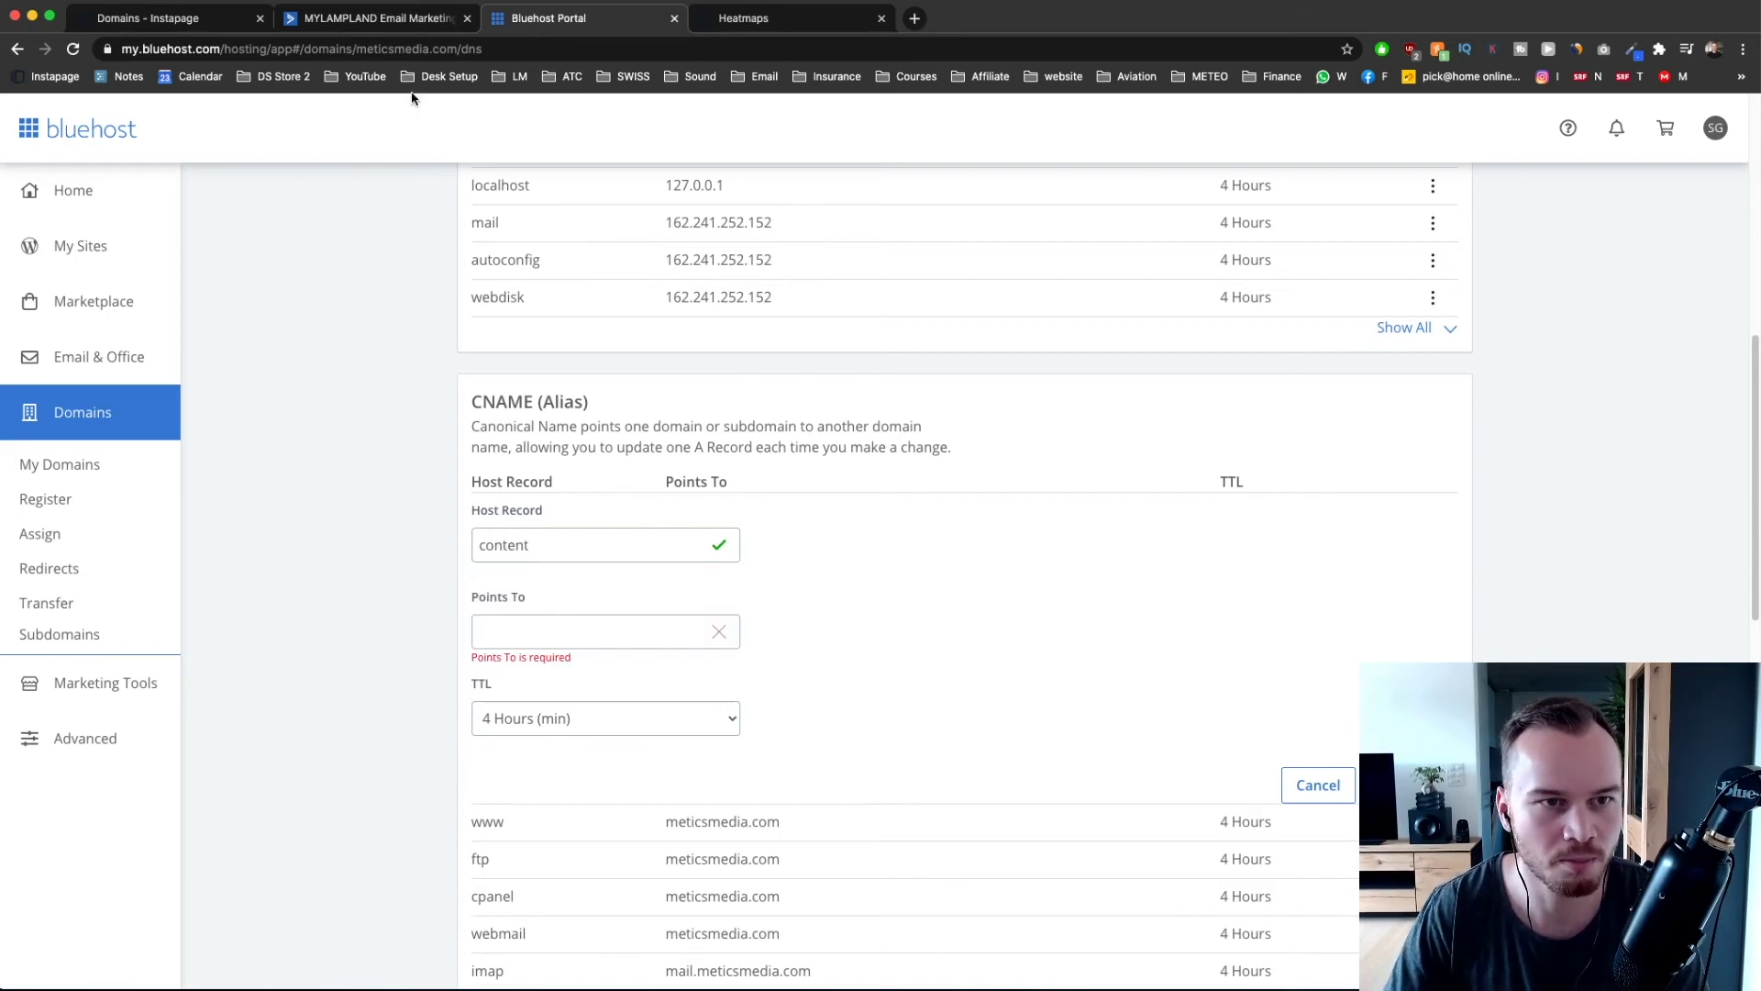
- Copy secure.pageserve.co from the Instapage instructions into the new CNAME record's Points To value, then cancel the record
{"action": "left_click", "coordinate": [349, 20]}
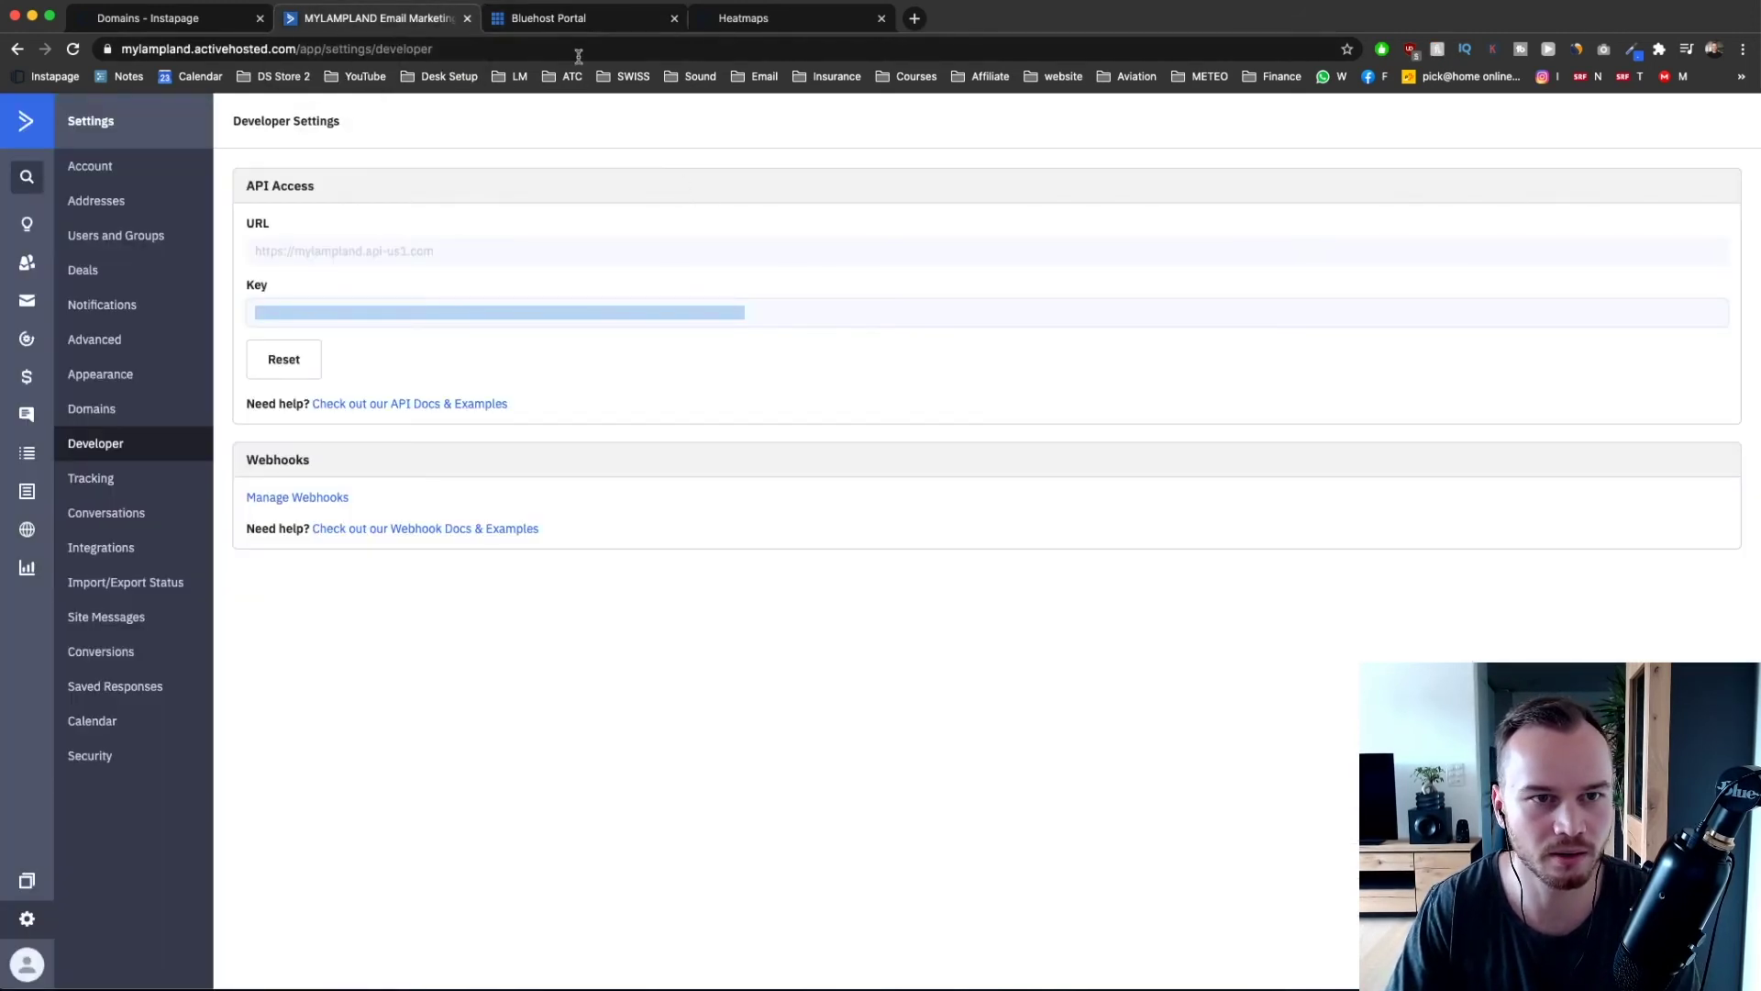
{"action": "key", "text": "ctrl+Tab"}
{"action": "left_click", "coordinate": [171, 20]}
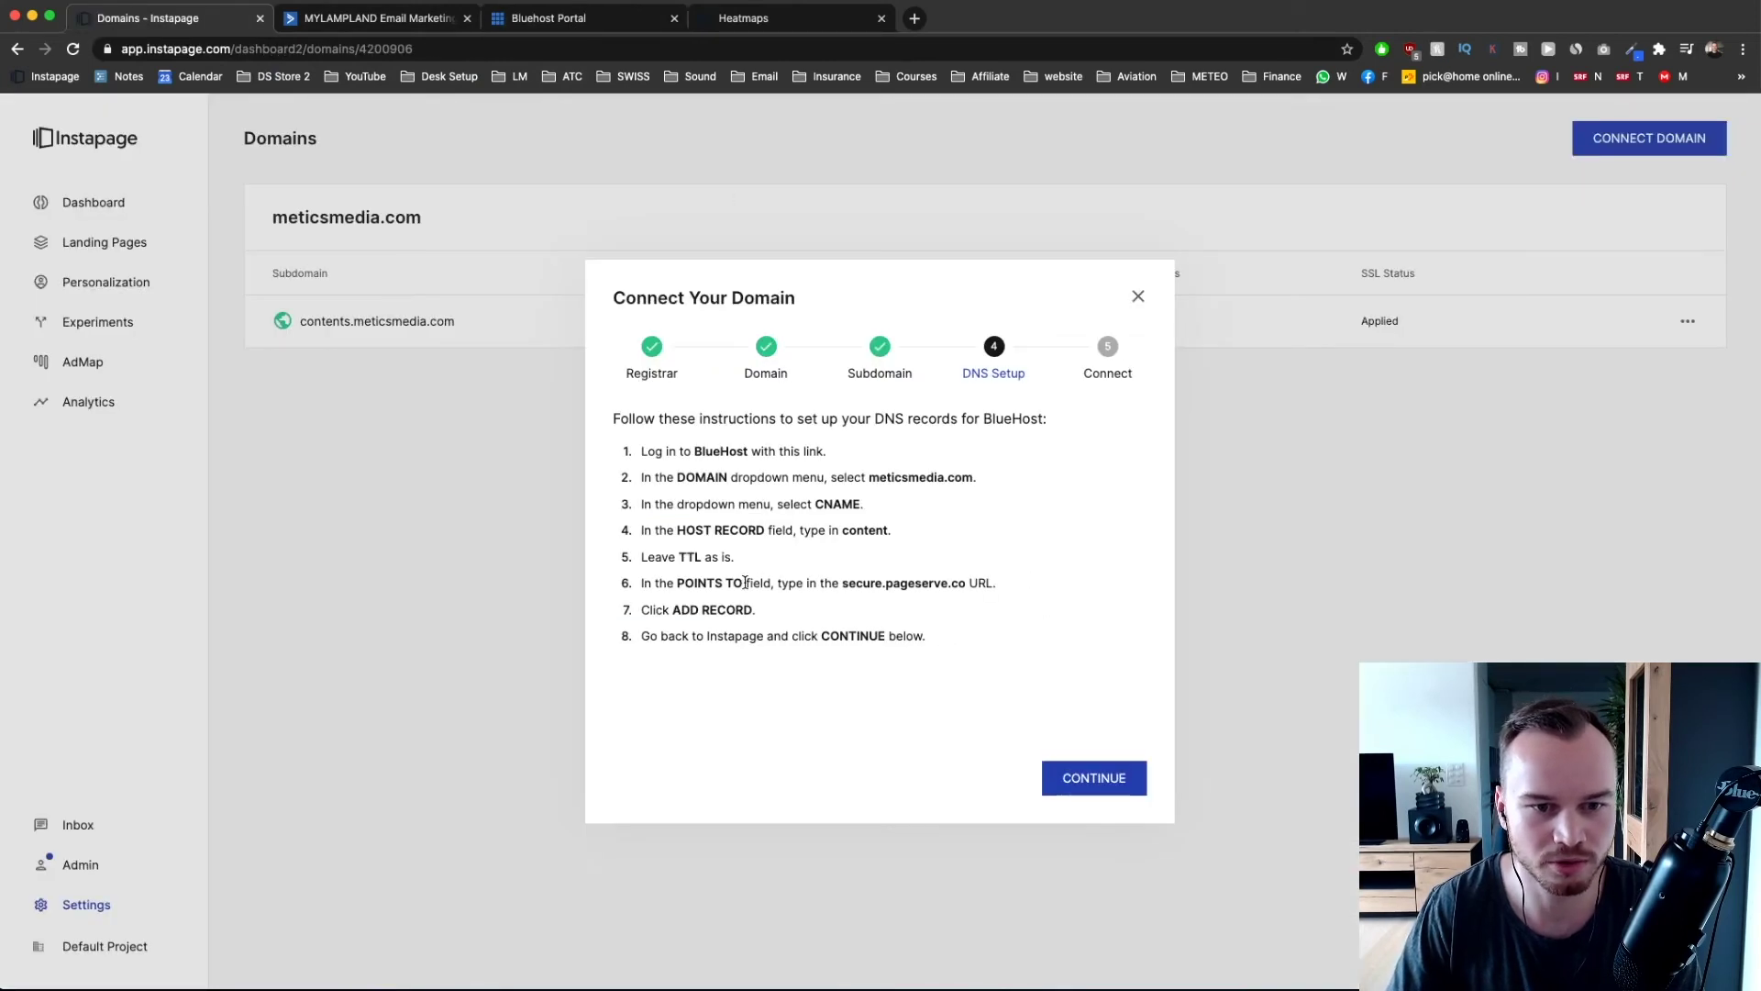
{"action": "left_click_drag", "start_coordinate": [842, 583], "coordinate": [953, 584]}
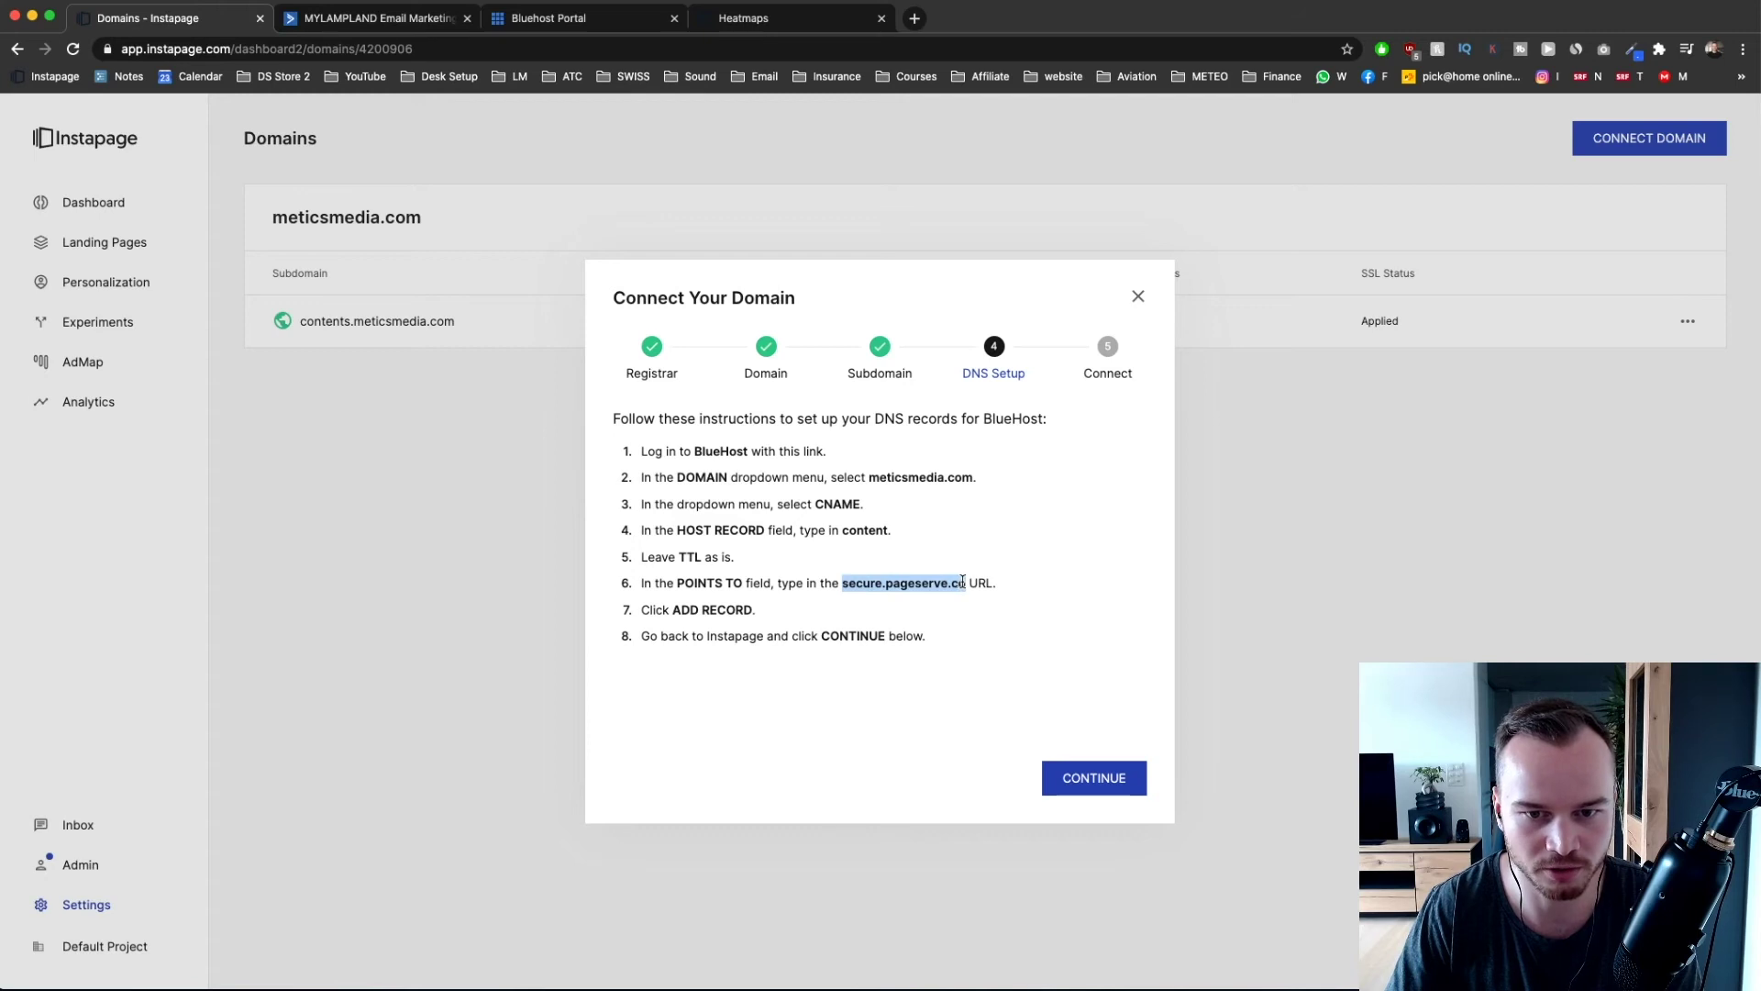
{"action": "right_click", "coordinate": [954, 583]}
{"action": "left_click", "coordinate": [996, 621]}
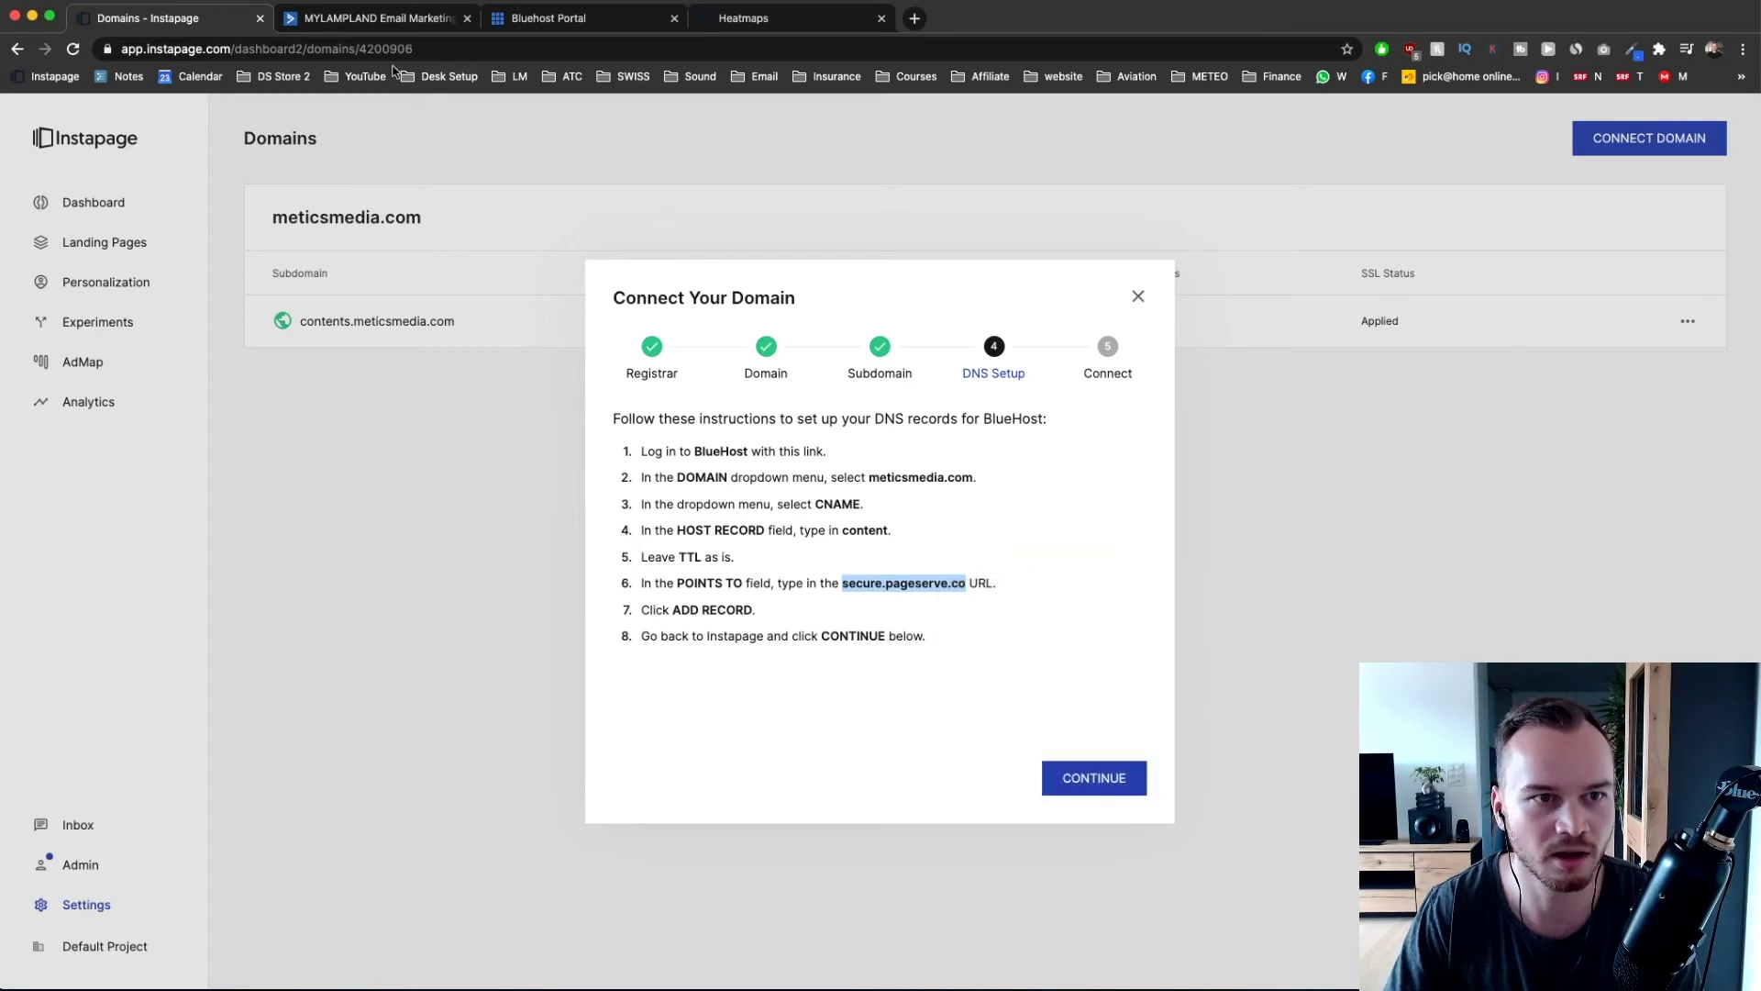
{"action": "left_click", "coordinate": [581, 19]}
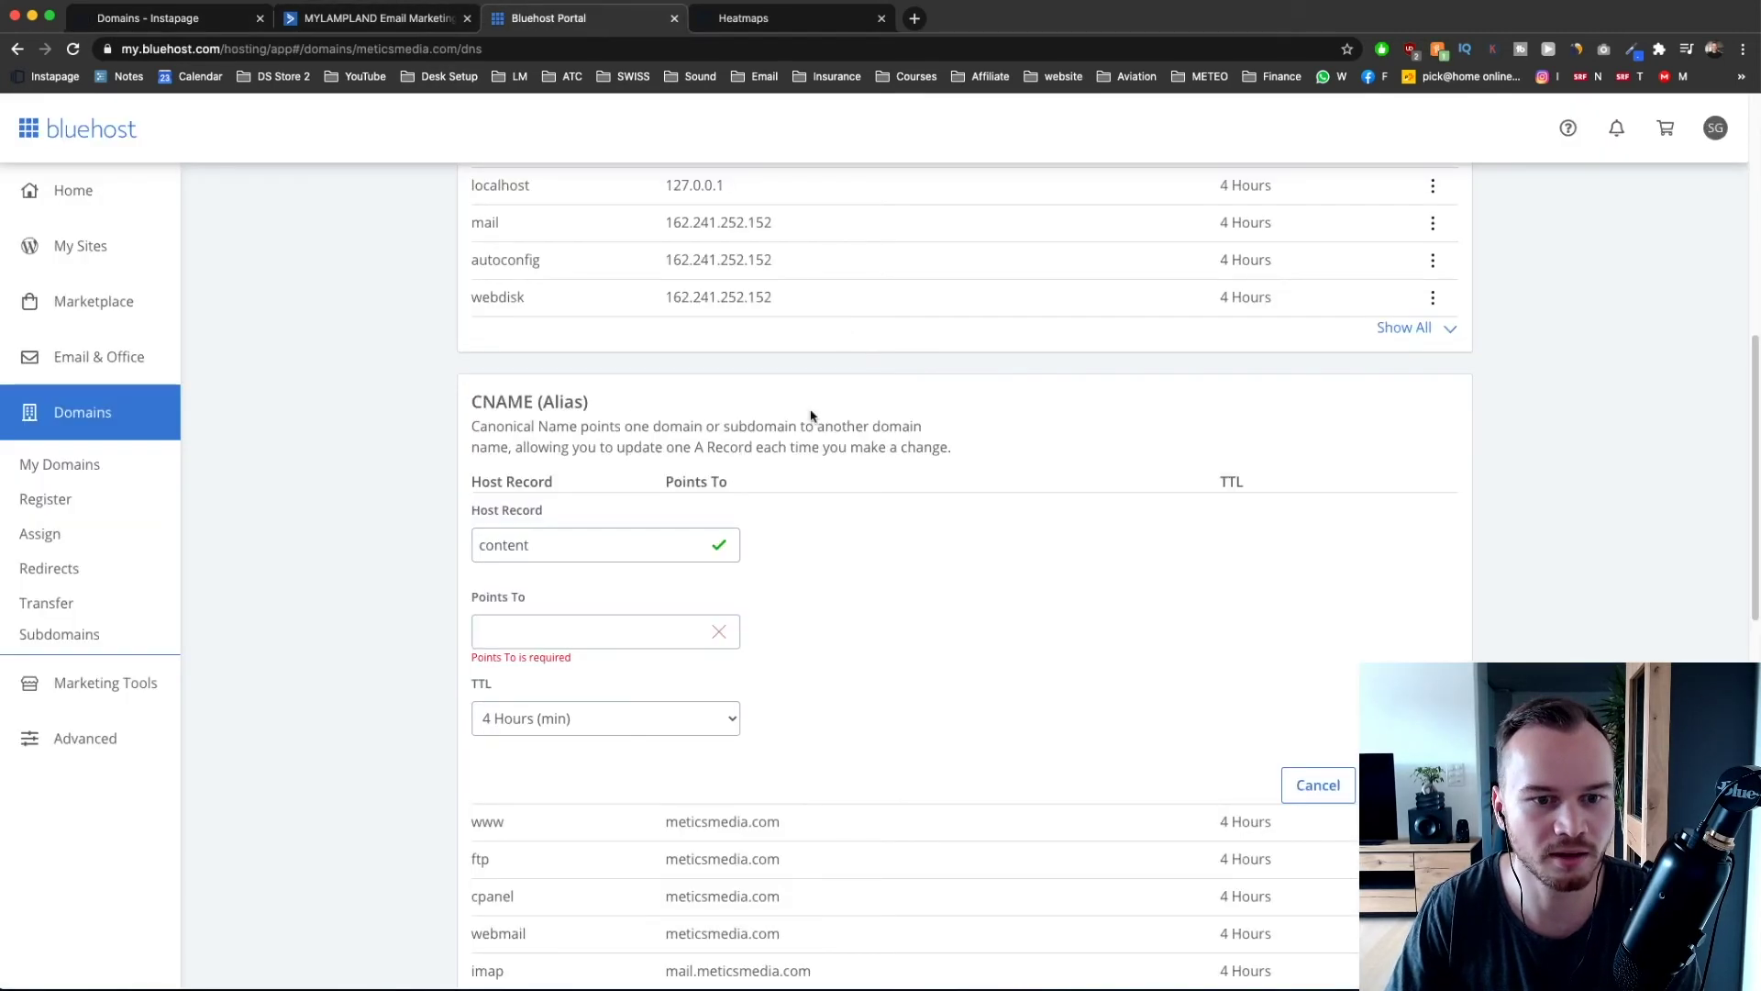
{"action": "right_click", "coordinate": [594, 631]}
{"action": "left_click", "coordinate": [628, 743]}
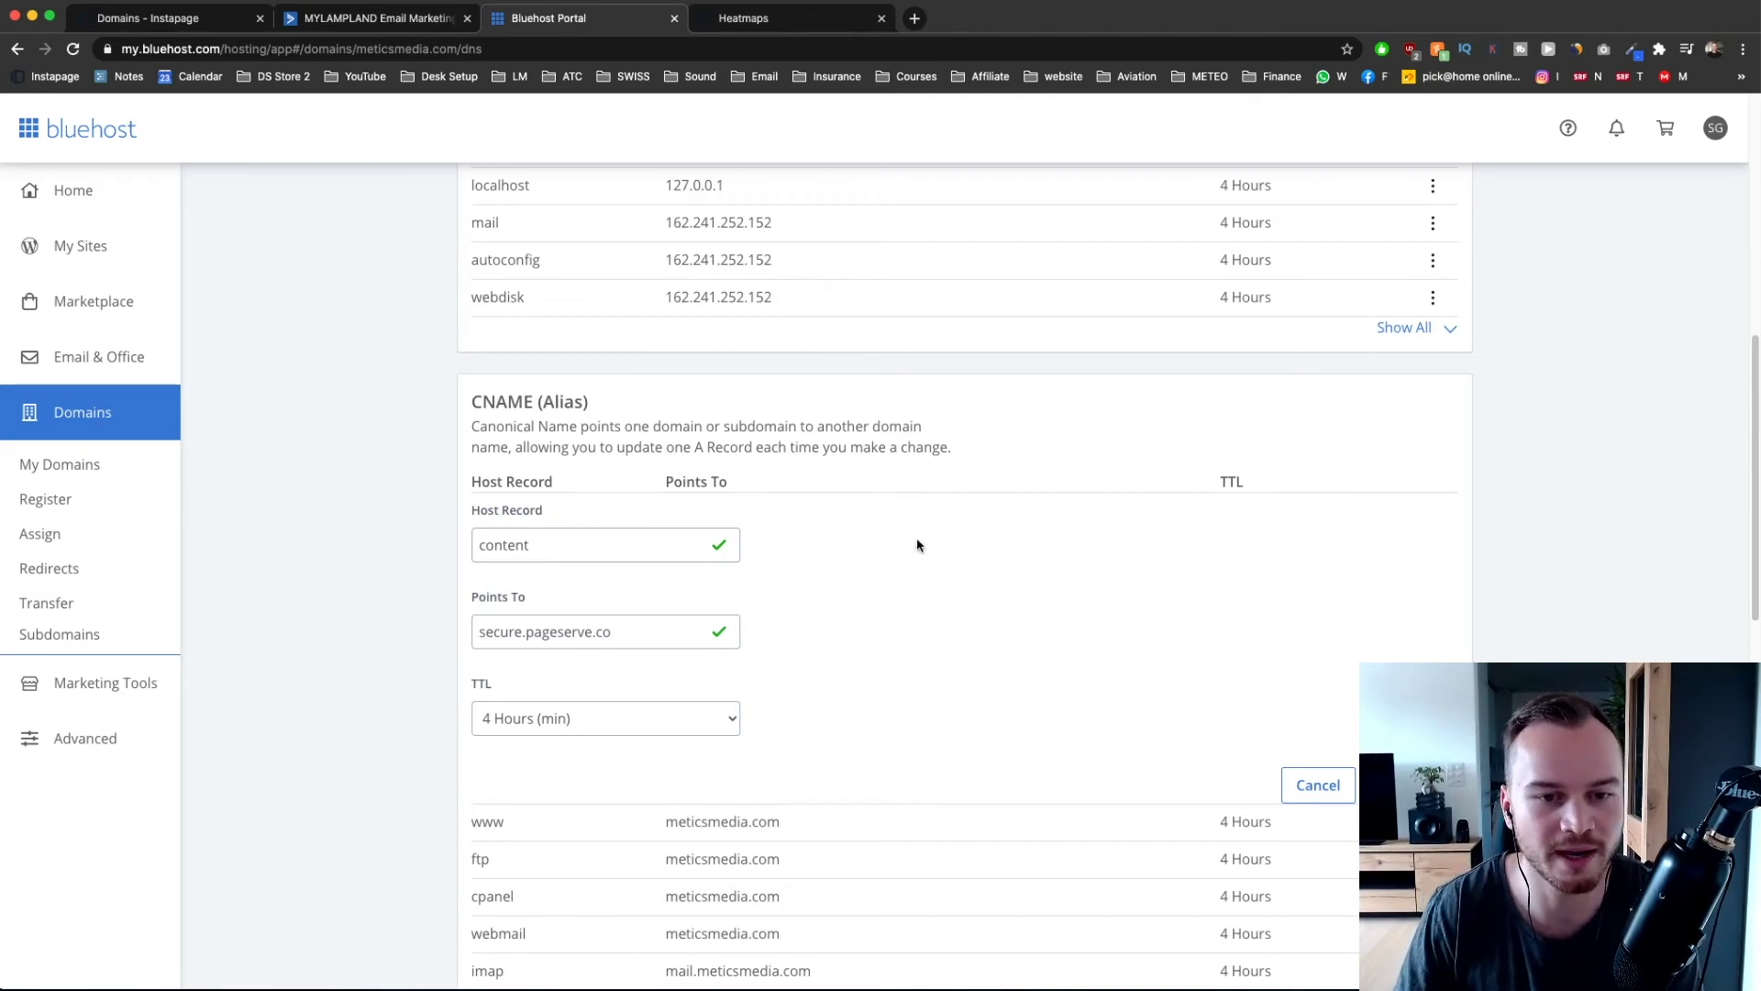
{"action": "left_click", "coordinate": [1313, 786]}
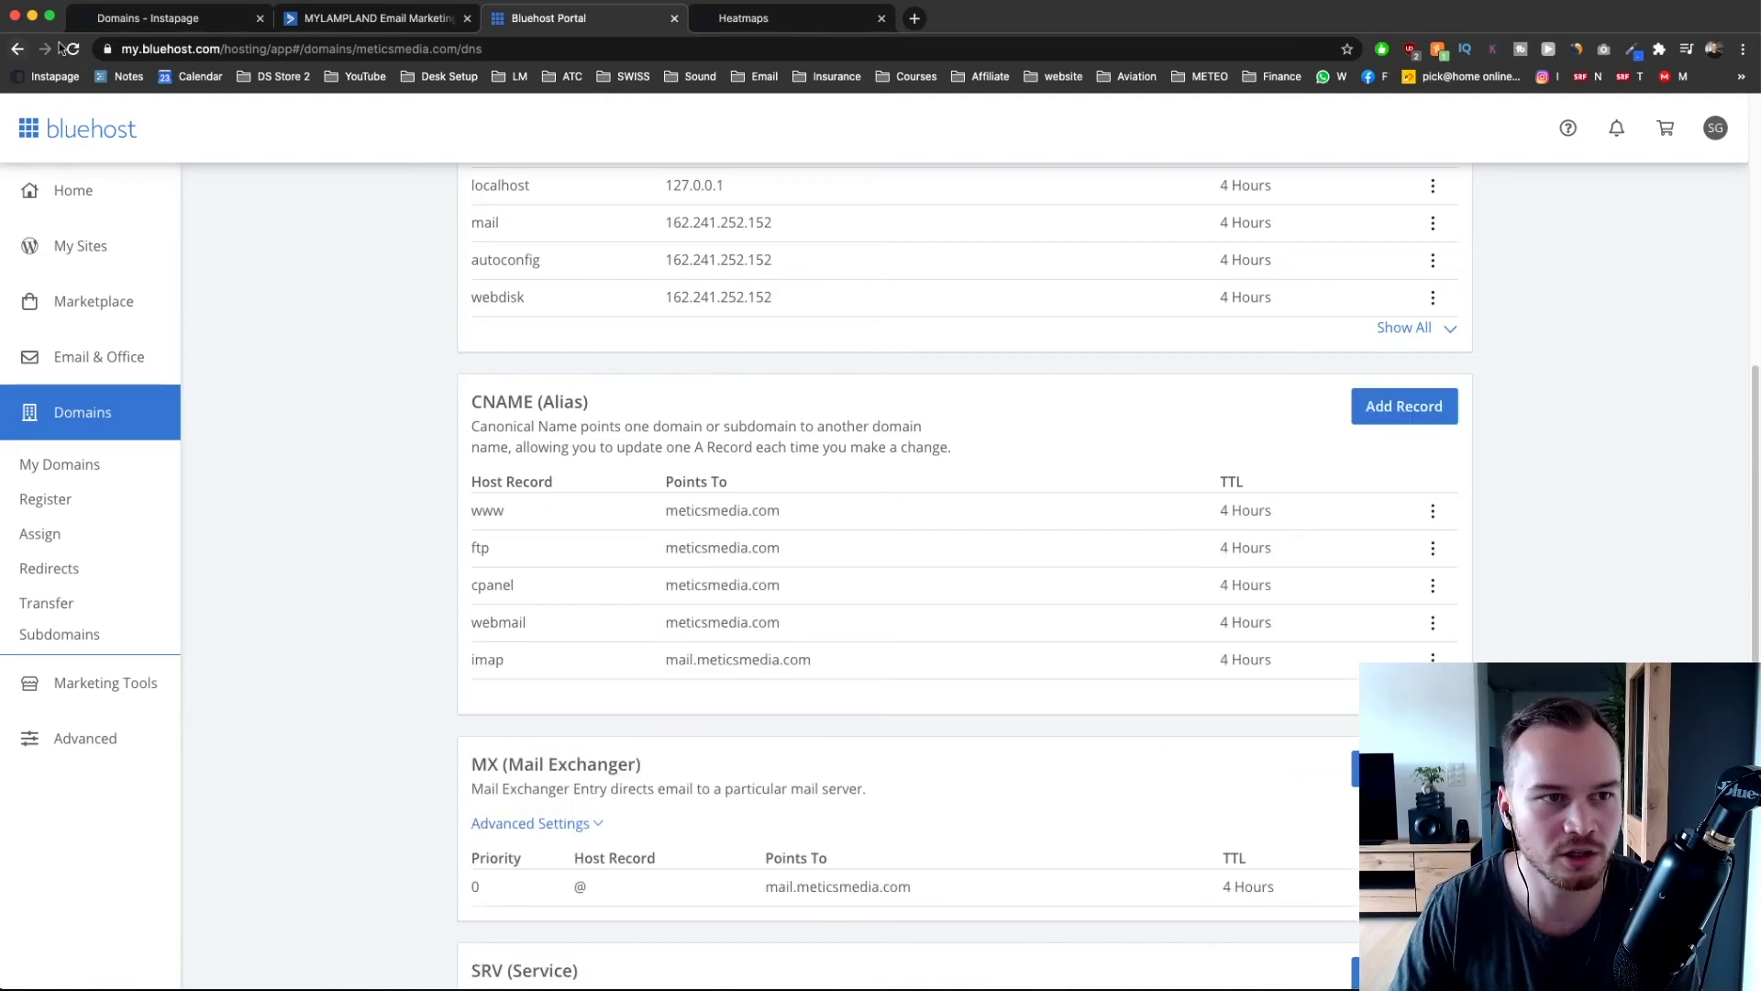
- Return to Instapage and exit the domain connection setup
{"action": "left_click", "coordinate": [165, 18]}
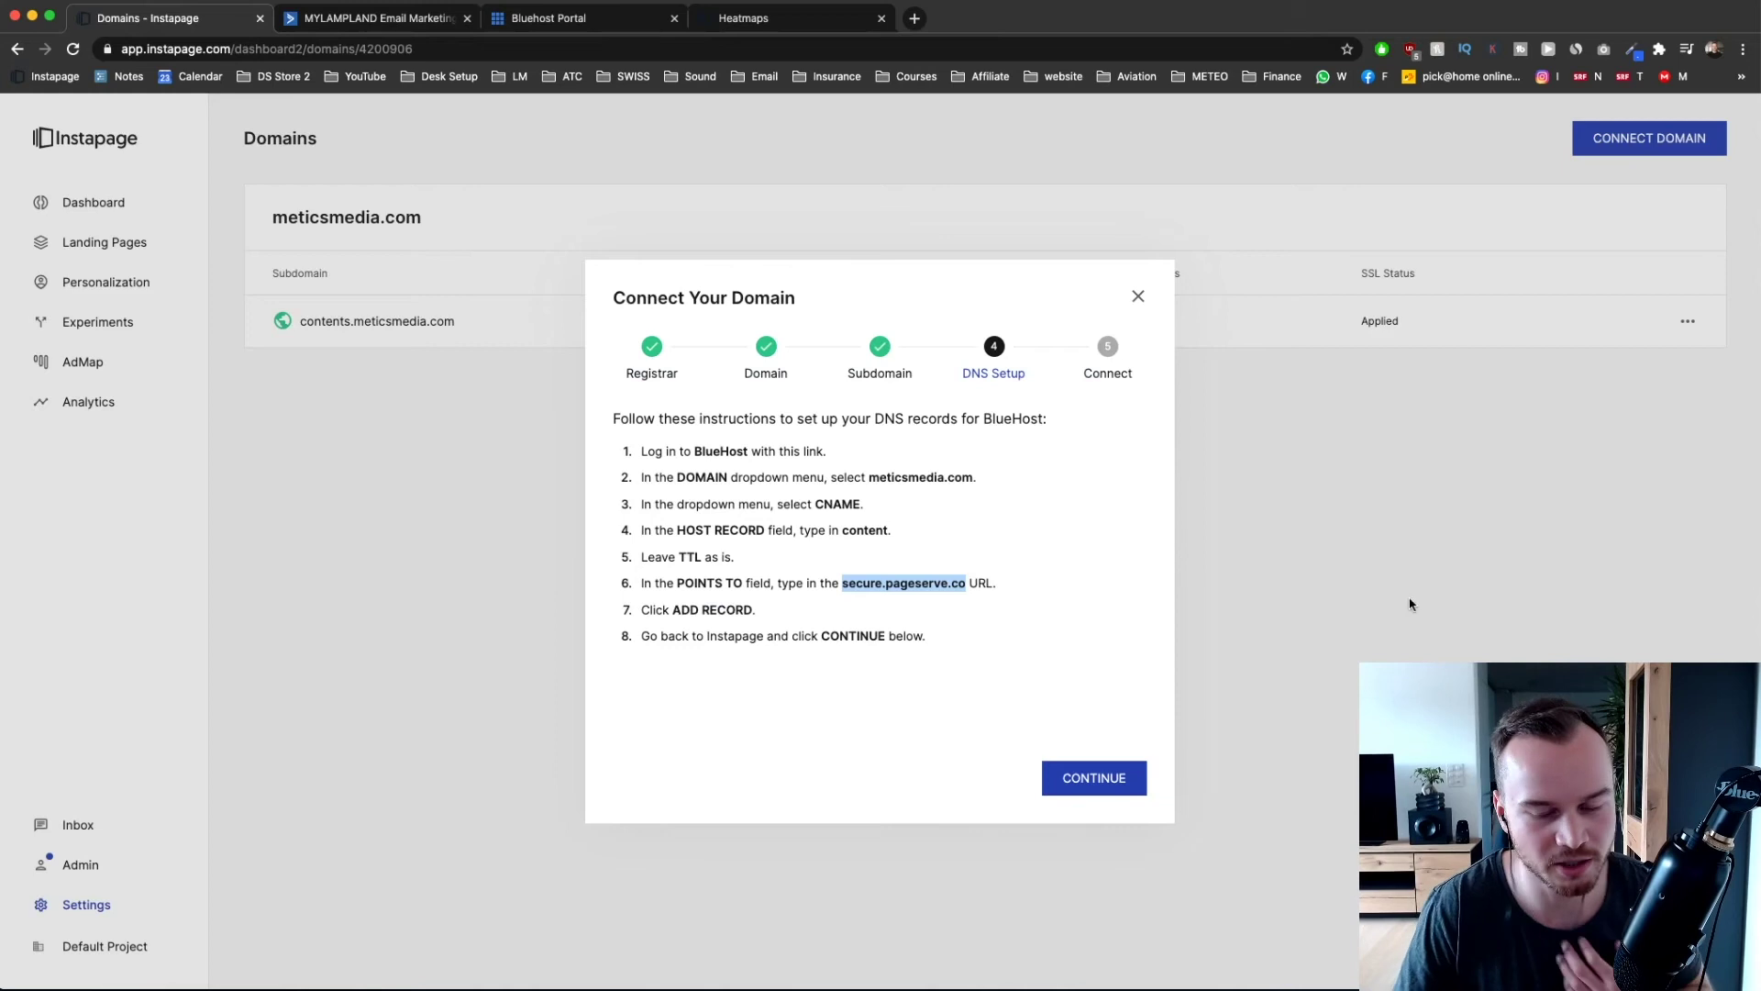
{"action": "left_click", "coordinate": [1137, 296]}
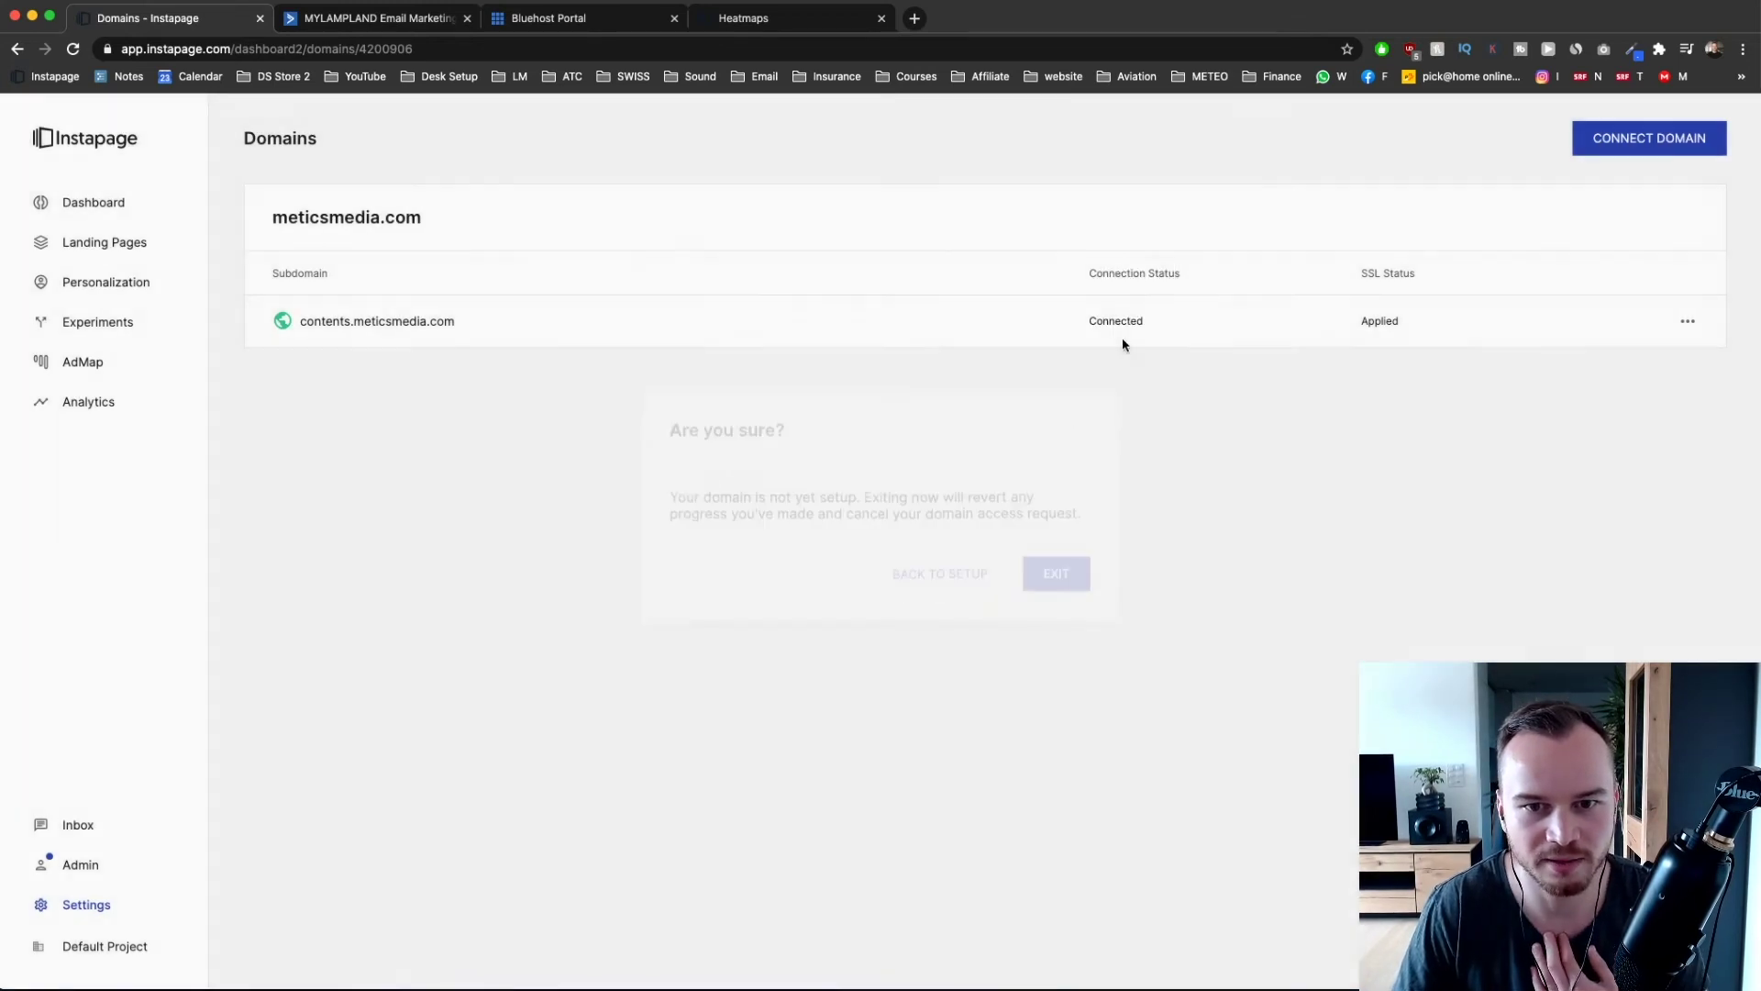
{"action": "left_click", "coordinate": [1045, 617]}
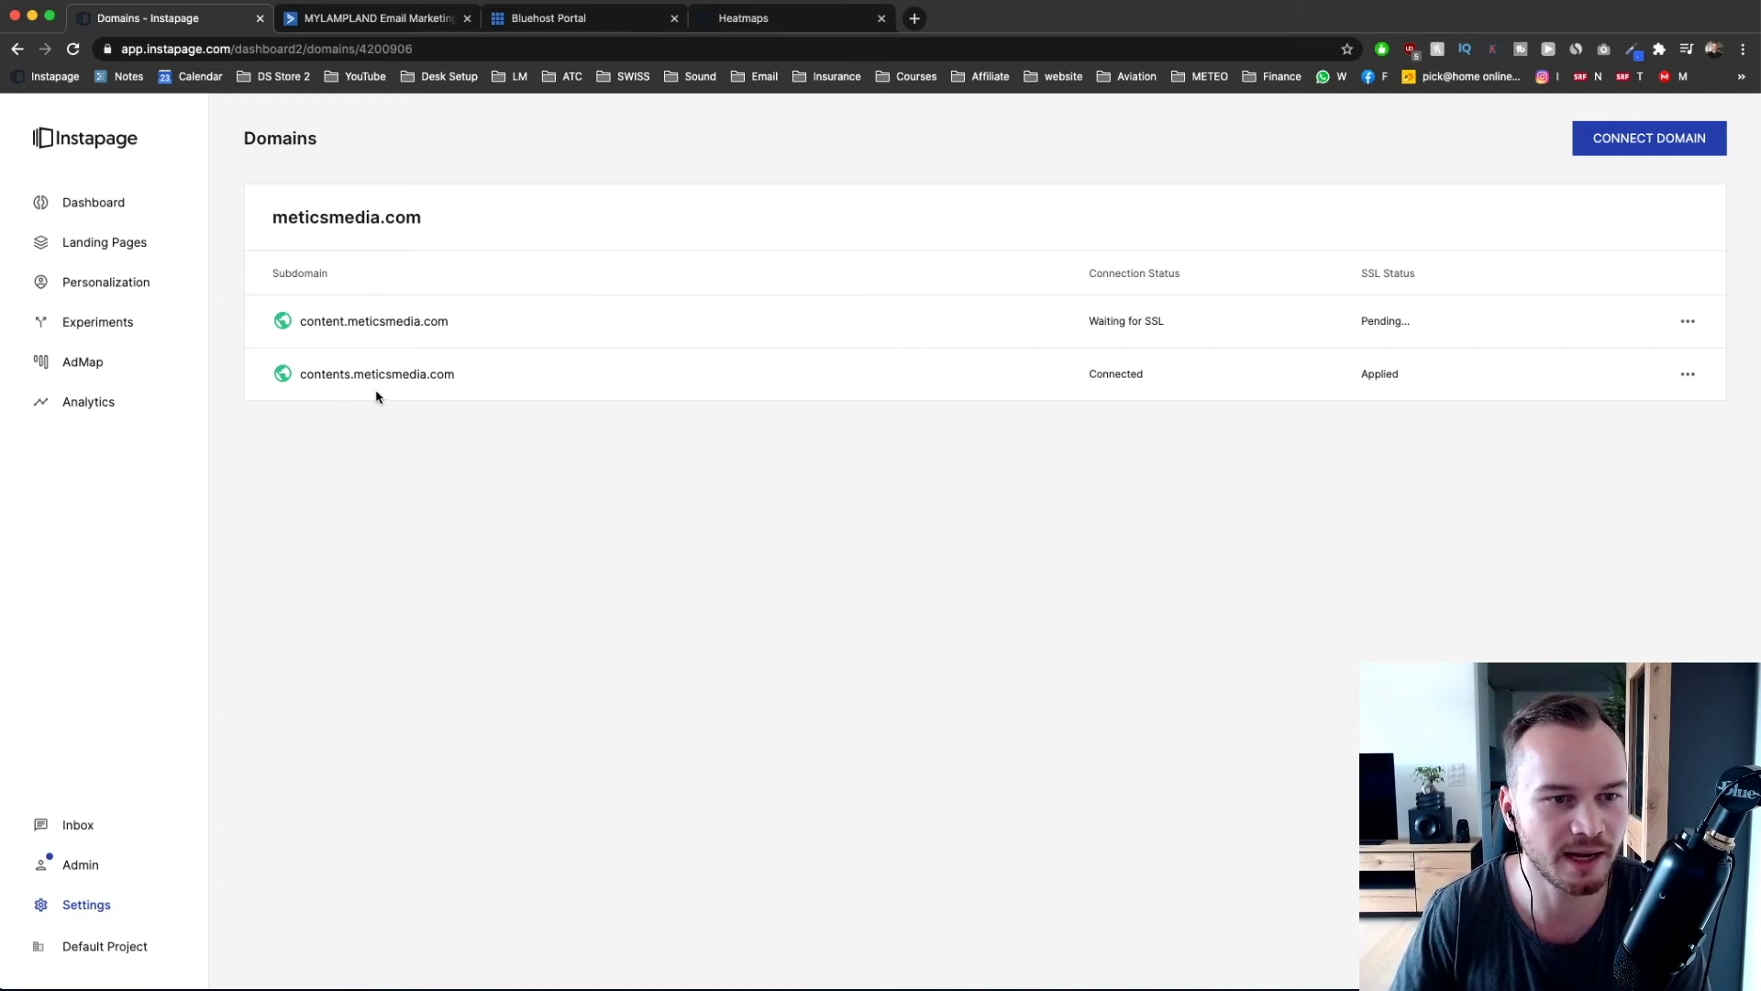
- Check the connection and SSL status of the content.meticsmedia.com subdomain
{"action": "left_click_drag", "start_coordinate": [1171, 320], "coordinate": [1021, 328]}
{"action": "left_click", "coordinate": [1207, 332]}
{"action": "left_click", "coordinate": [1021, 327]}
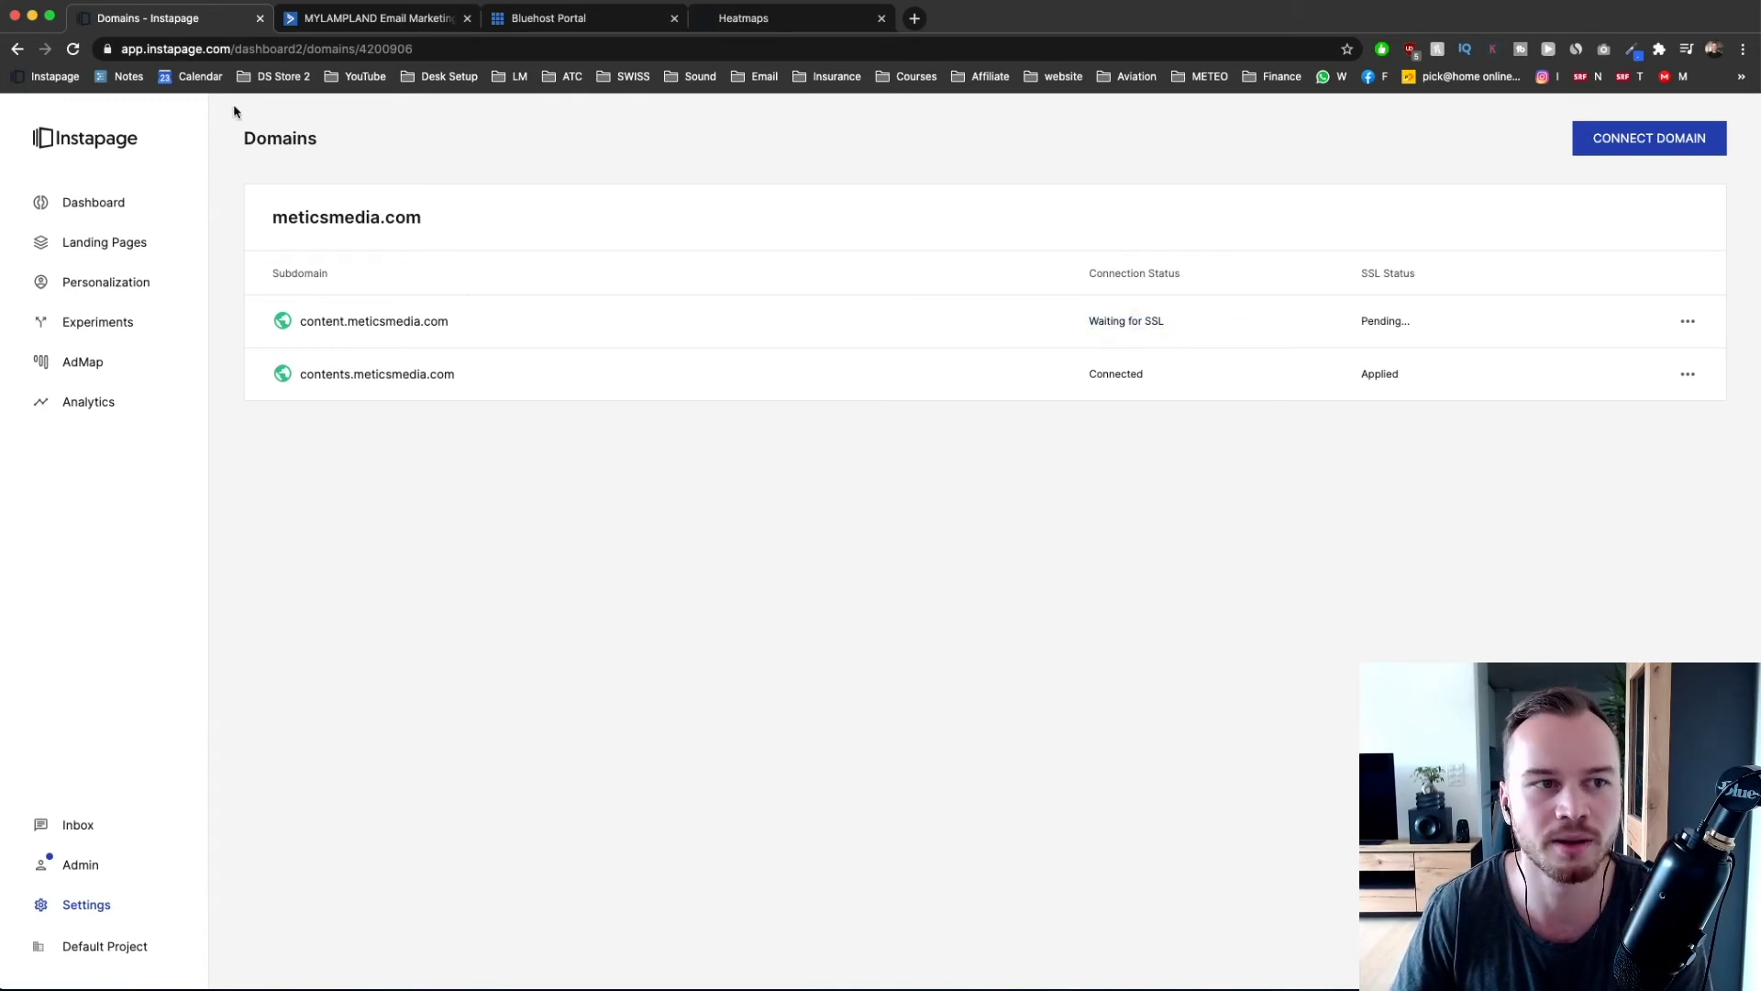
{"action": "left_click", "coordinate": [105, 51]}
{"action": "left_click", "coordinate": [112, 55]}
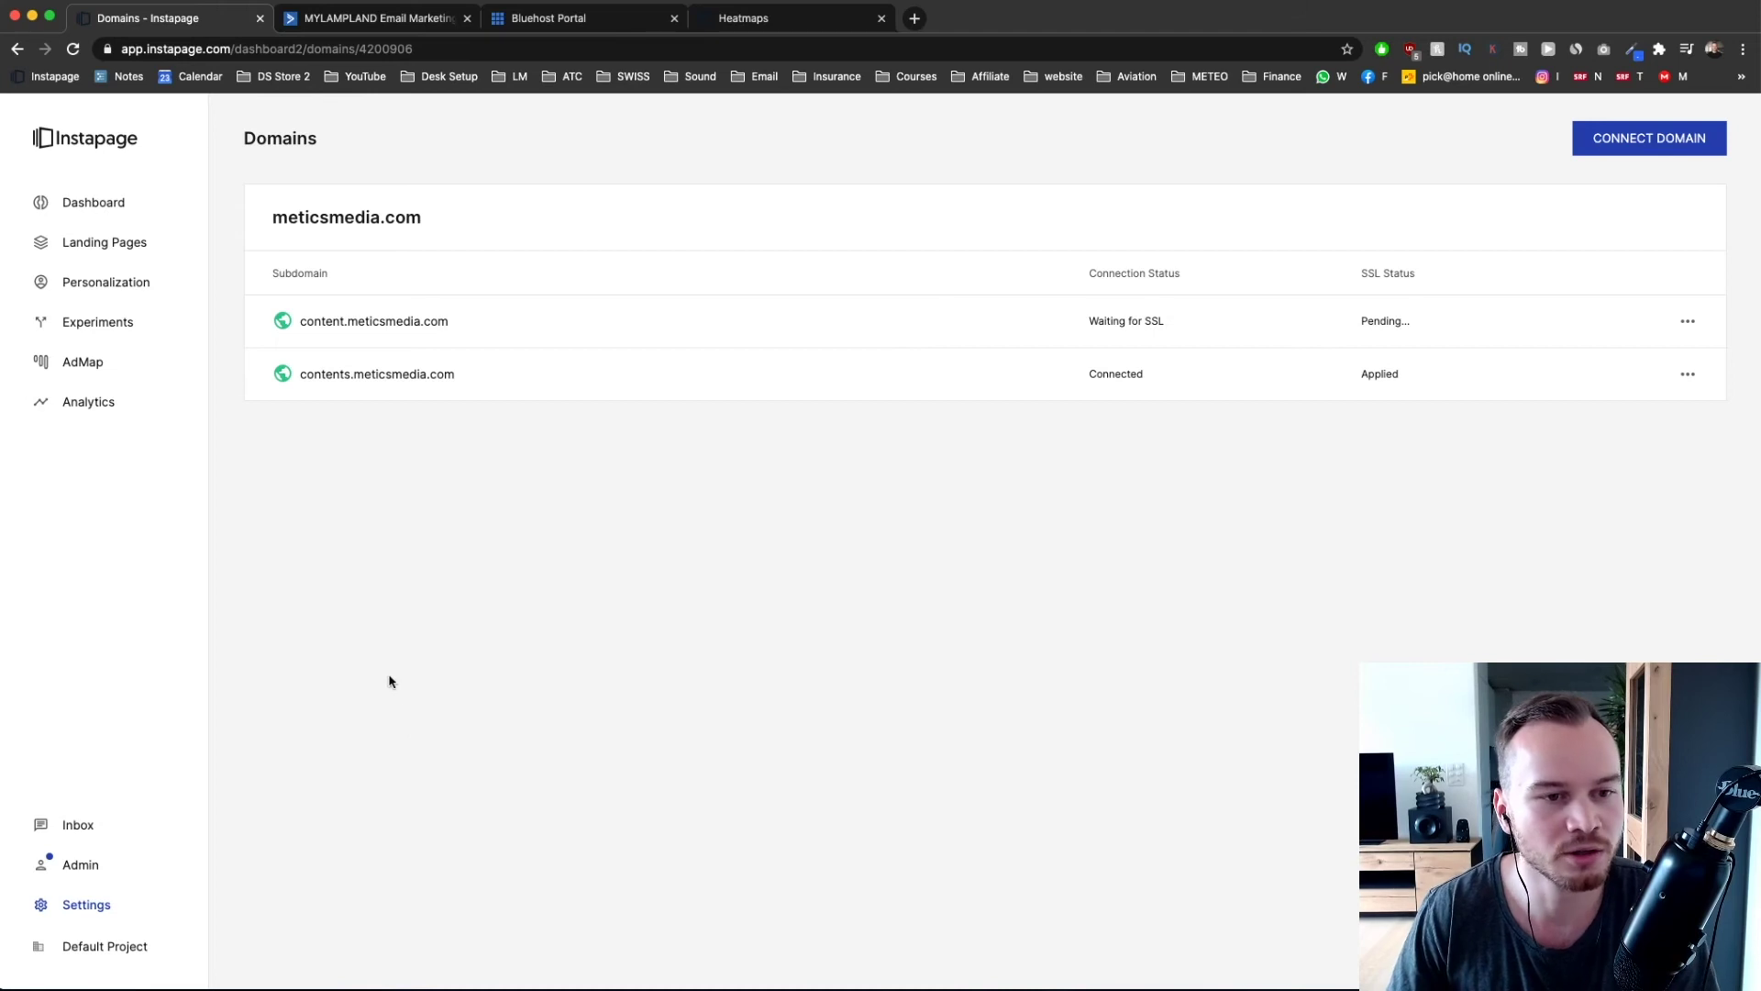
- Open the Youtube Checklist landing page's publishing options and choose publishing through a custom domain
{"action": "left_click", "coordinate": [80, 243]}
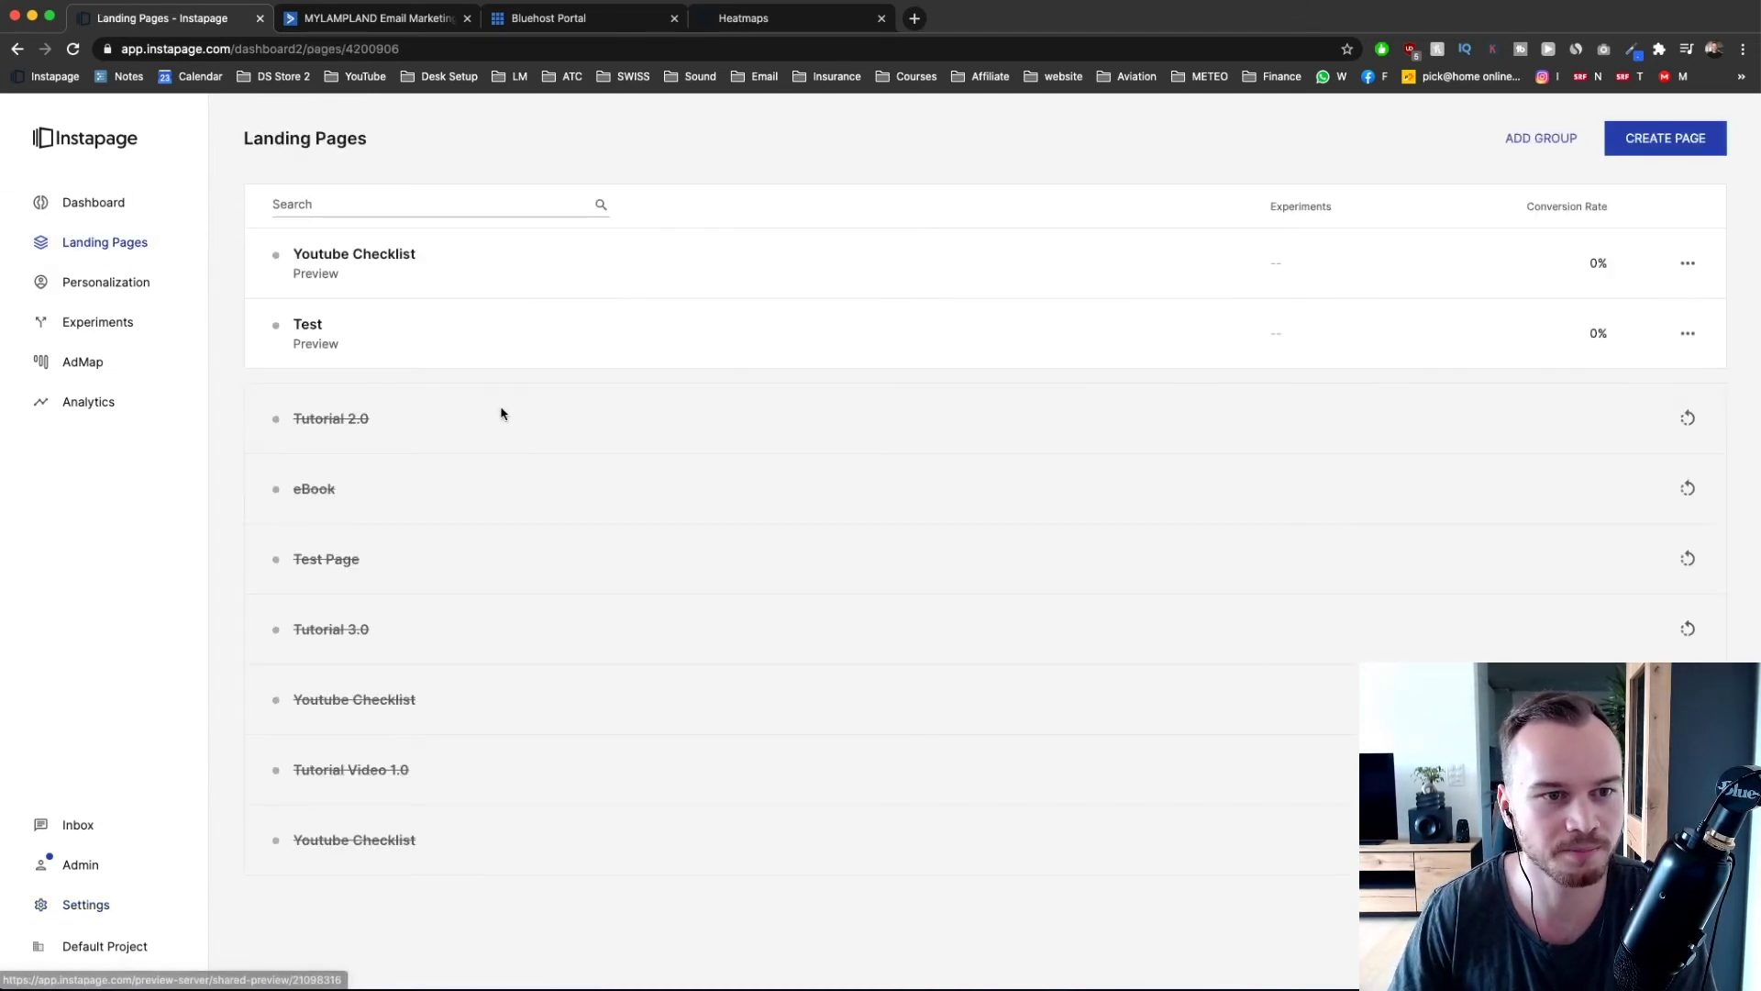
{"action": "left_click", "coordinate": [410, 254]}
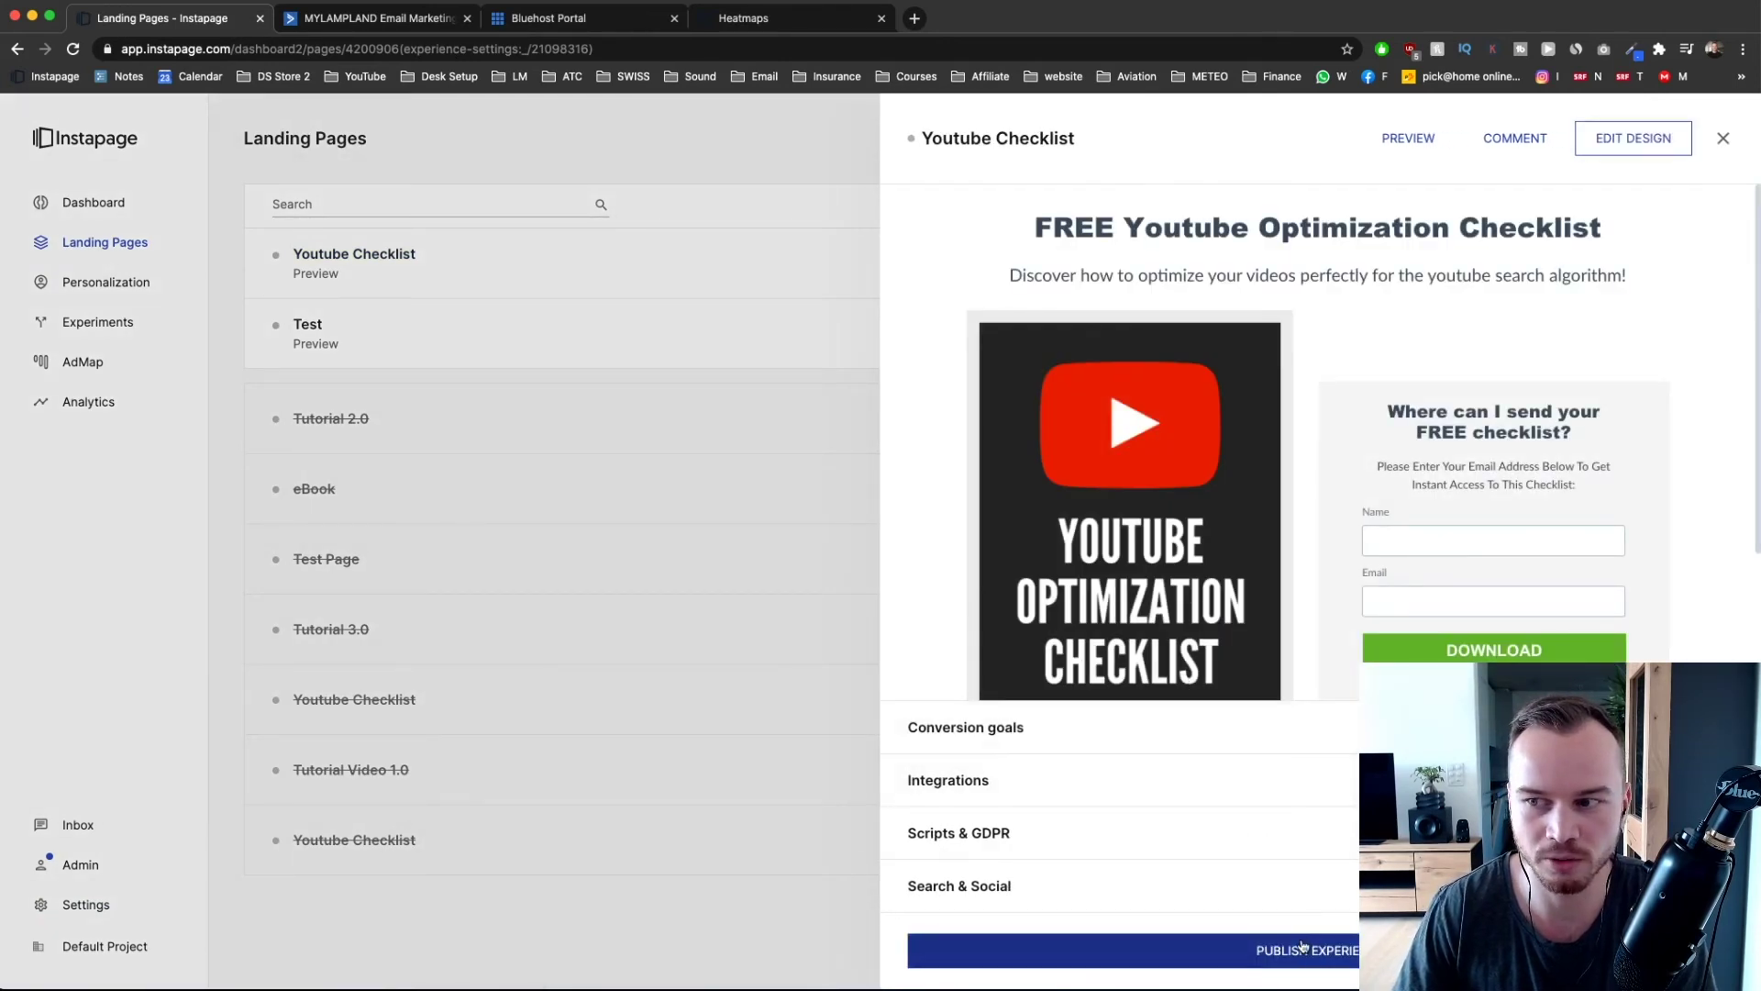
{"action": "left_click", "coordinate": [1239, 959]}
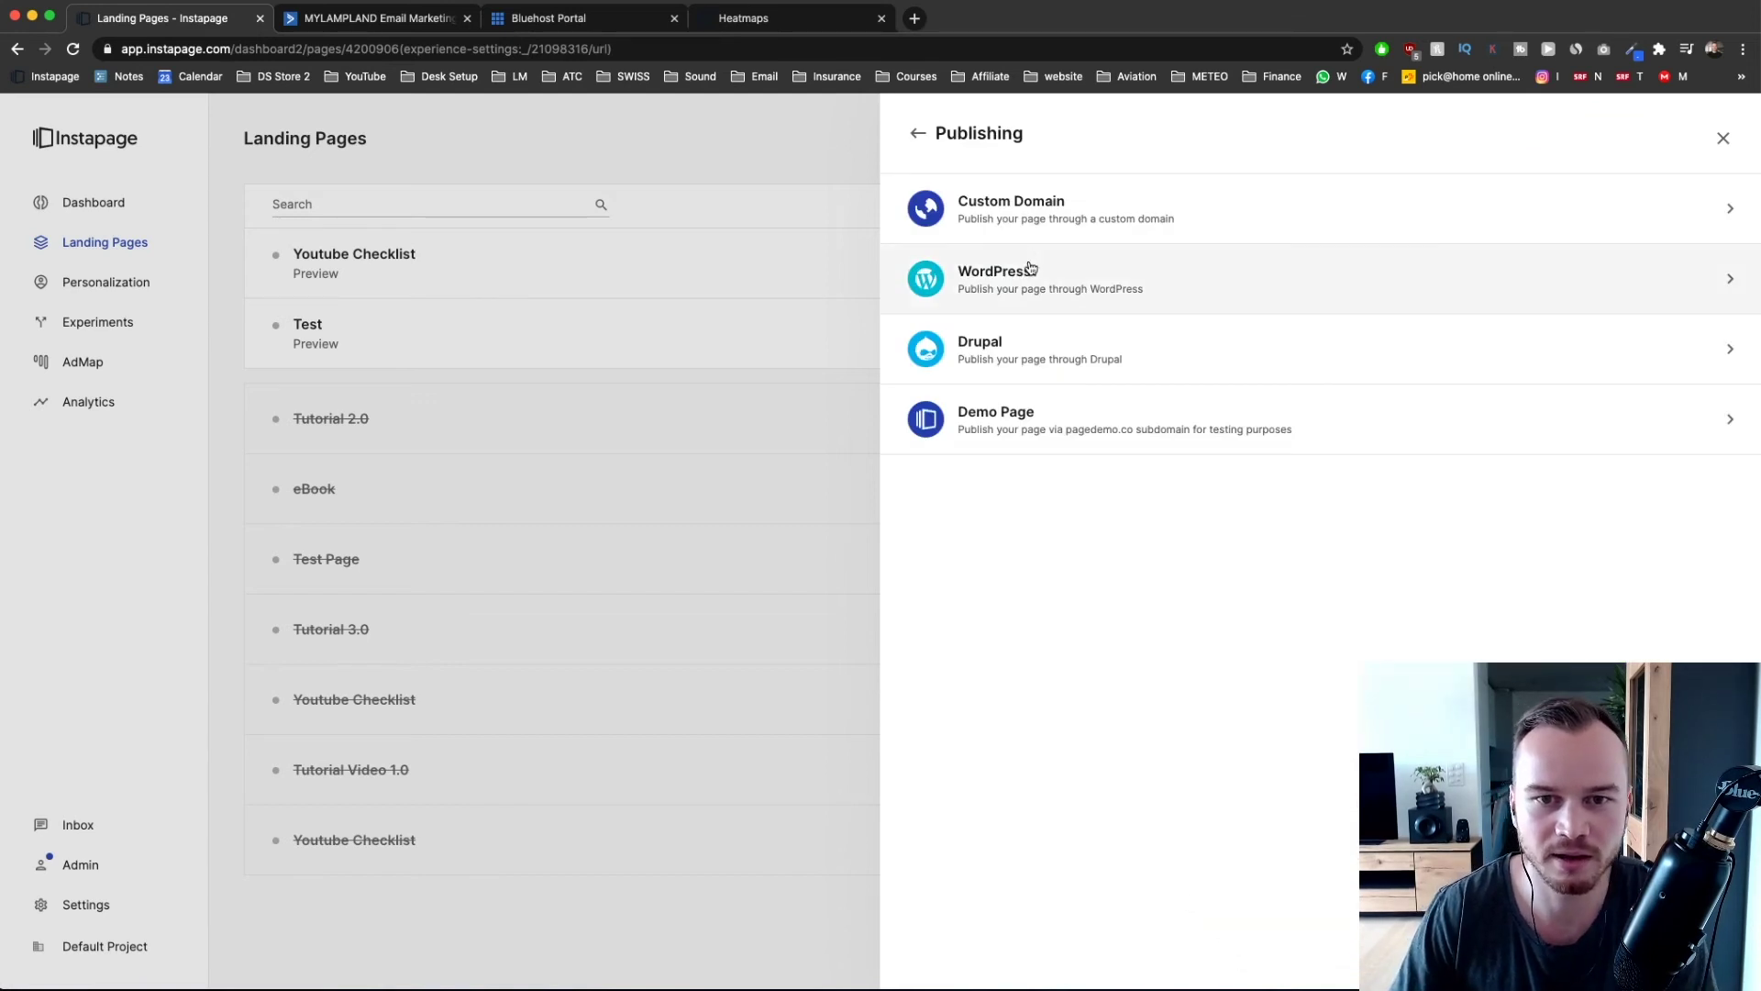
{"action": "left_click", "coordinate": [1037, 214]}
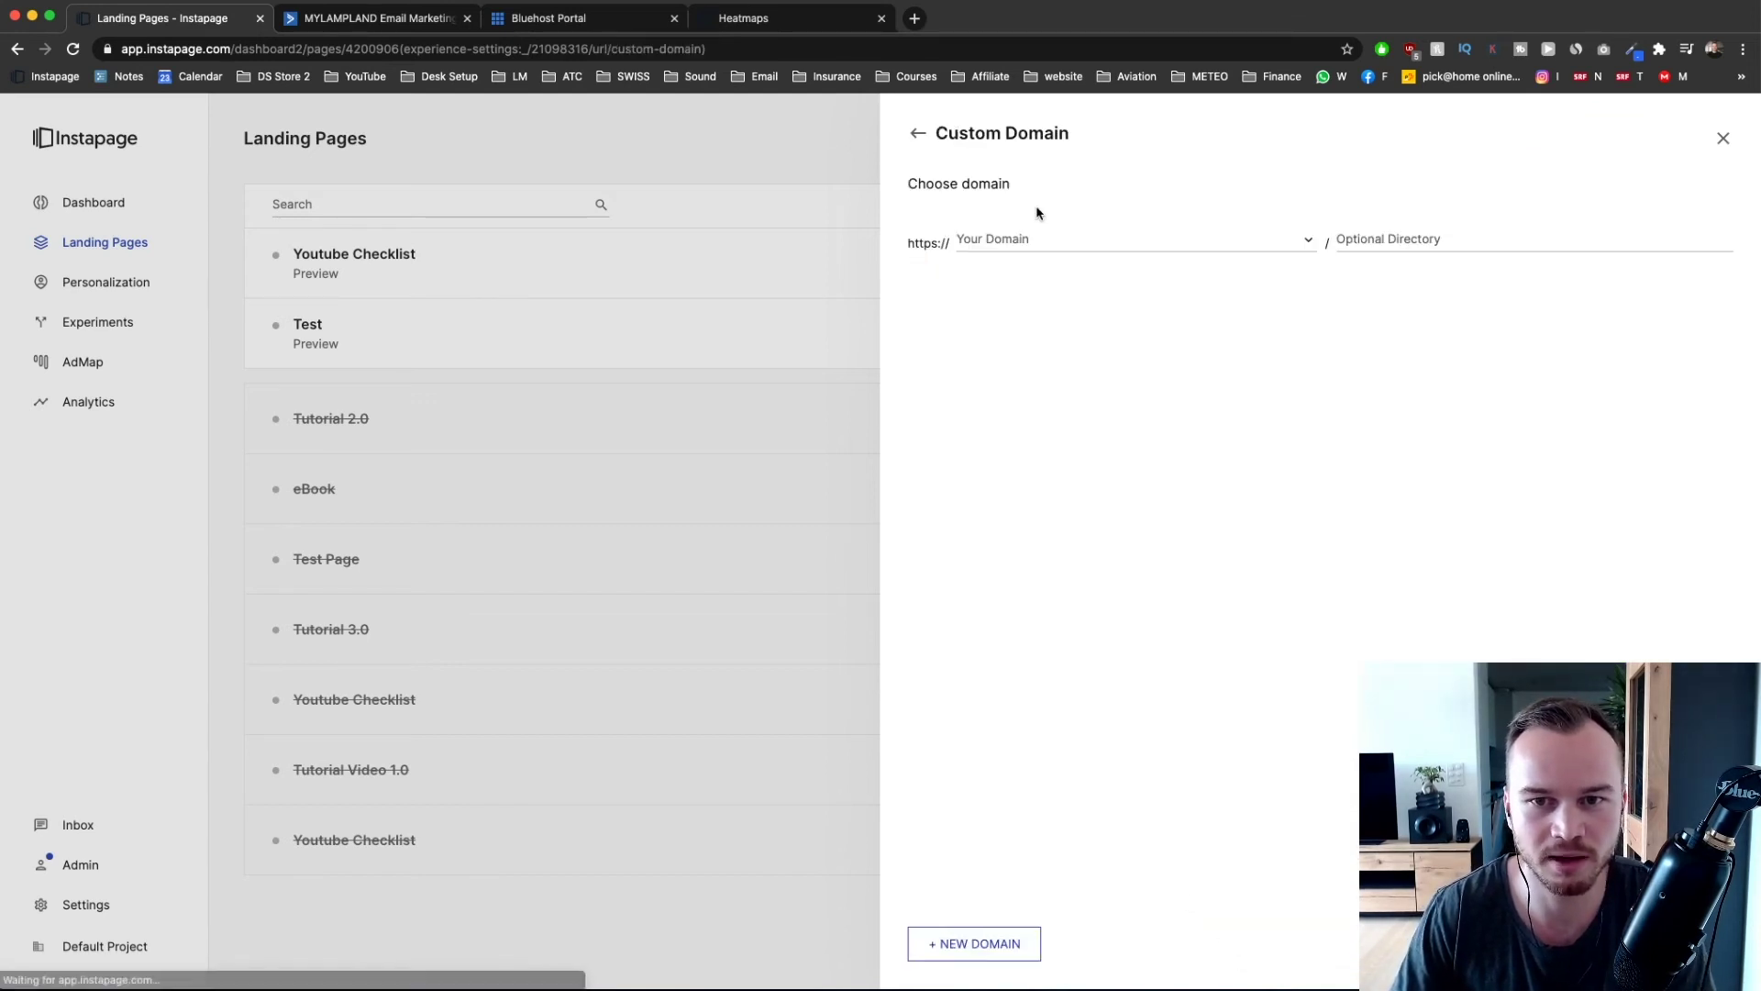
- Publish the Youtube Checklist page to contents.meticsmedia.com with the directory freeyoutubechecklist
{"action": "left_click", "coordinate": [1025, 242]}
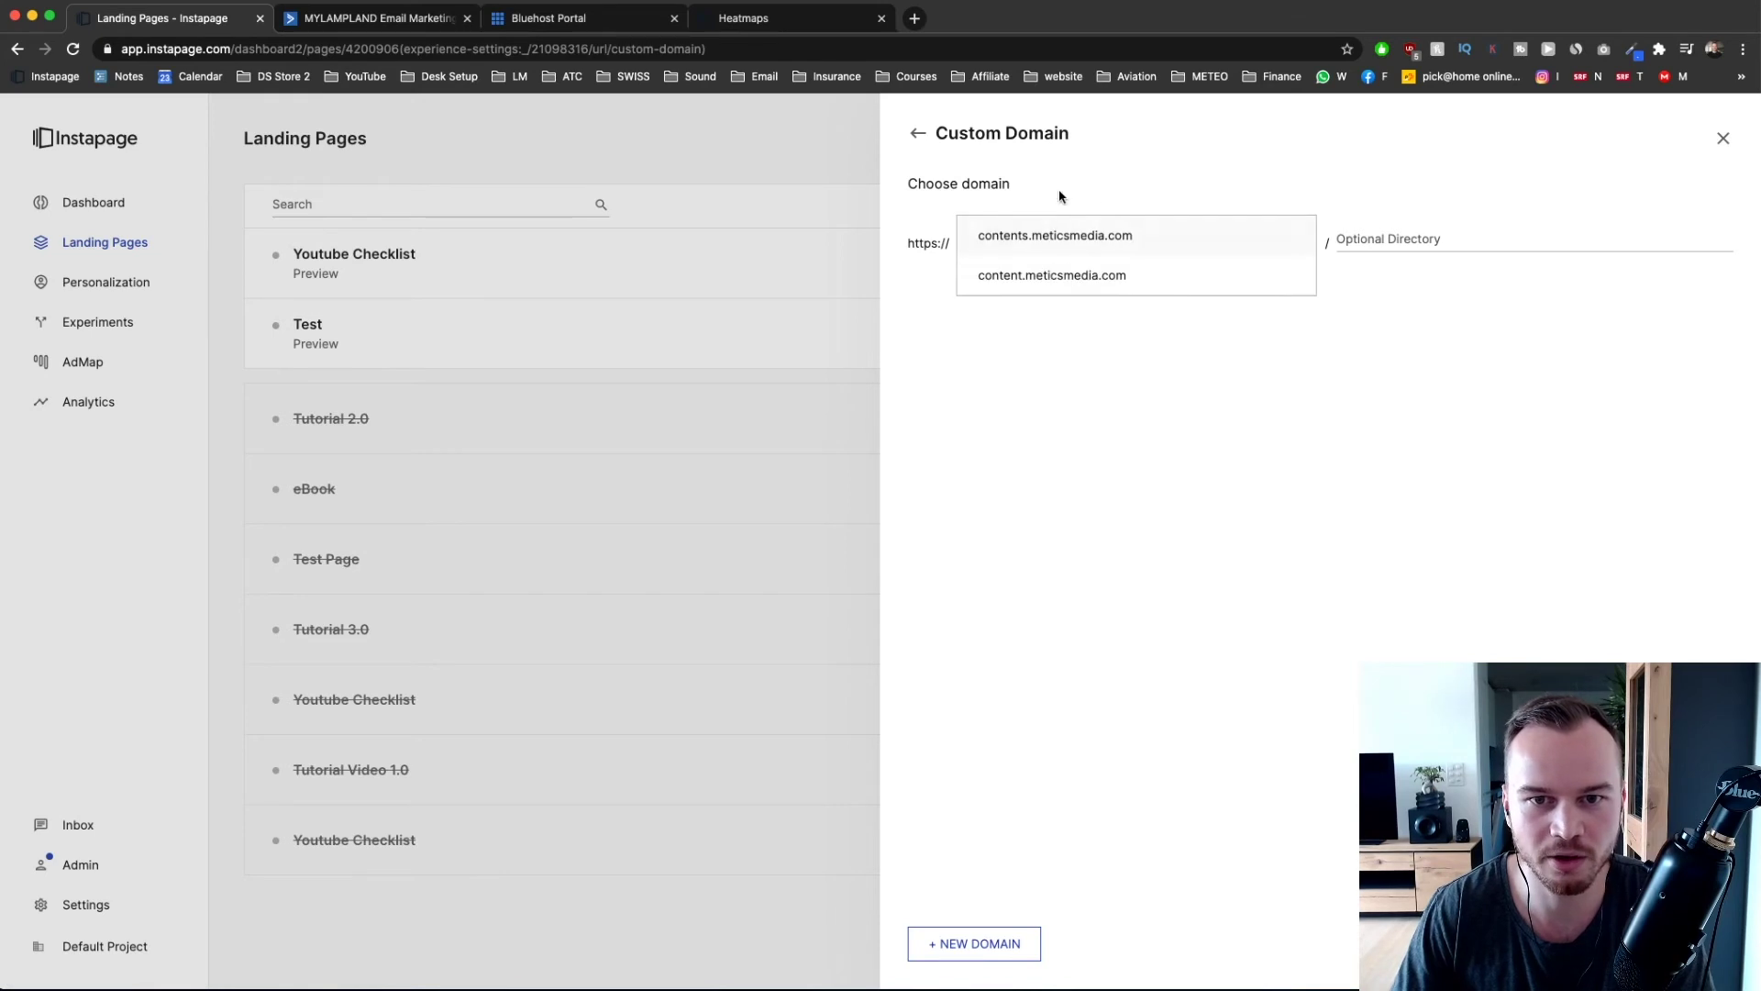
{"action": "left_click", "coordinate": [1063, 241]}
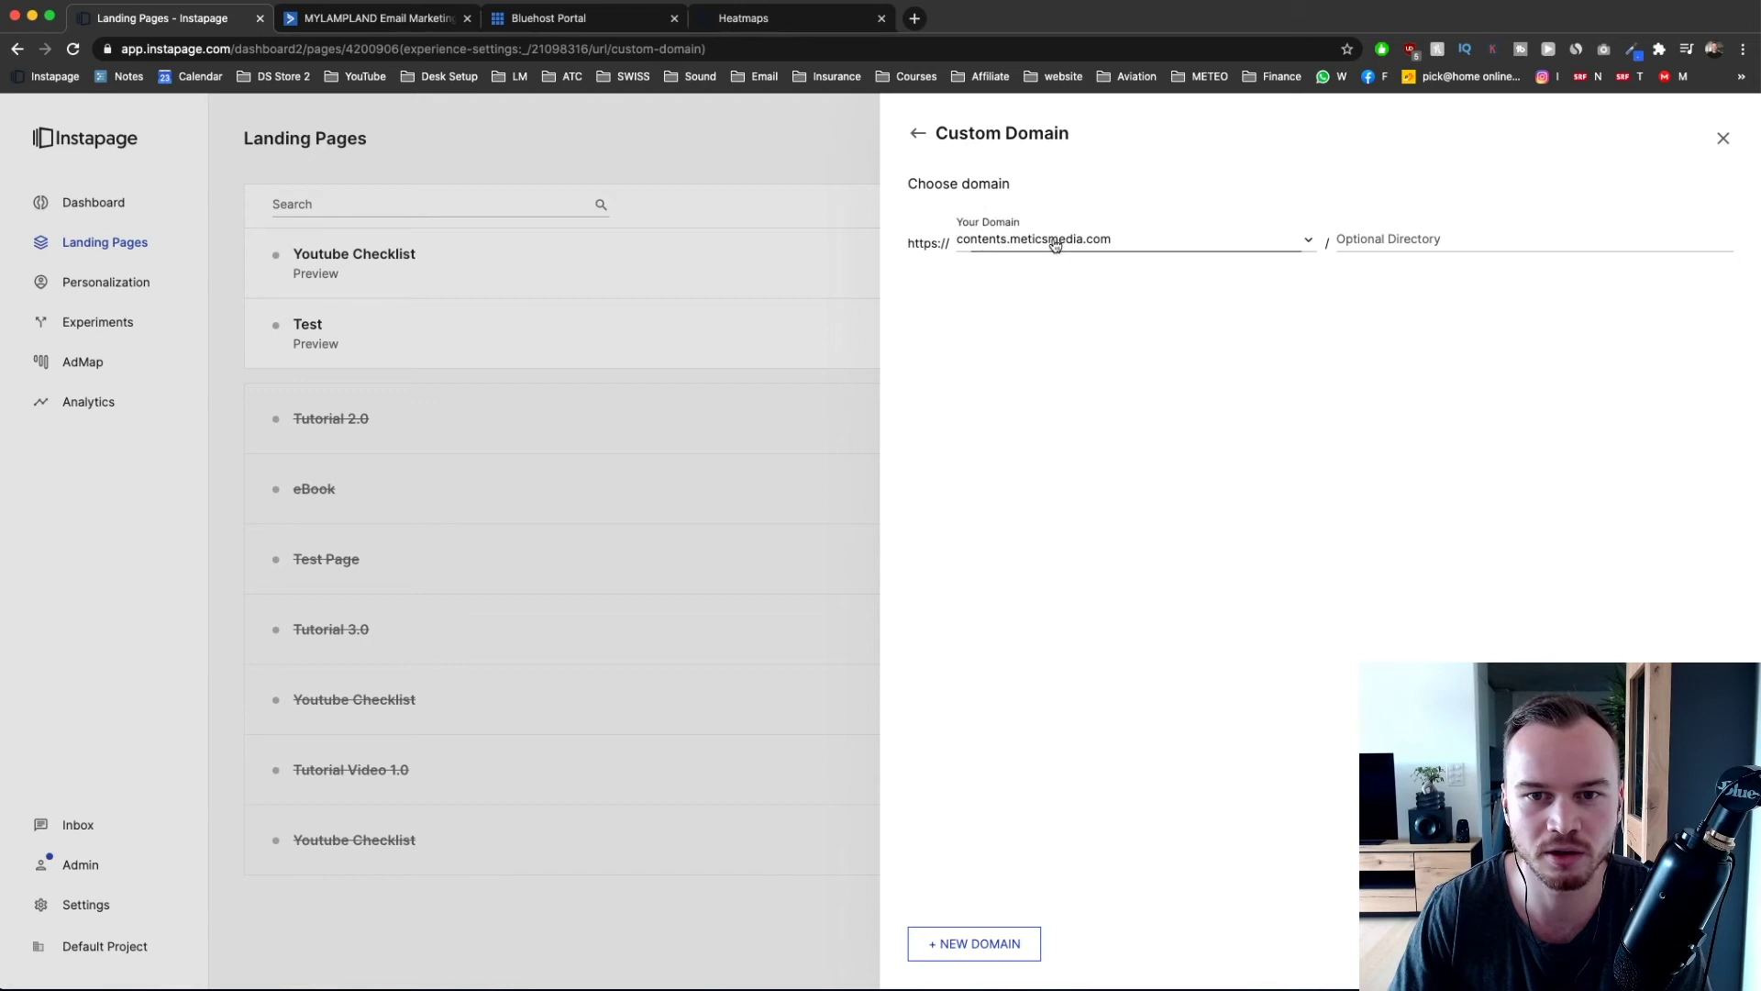
{"action": "left_click", "coordinate": [1367, 242]}
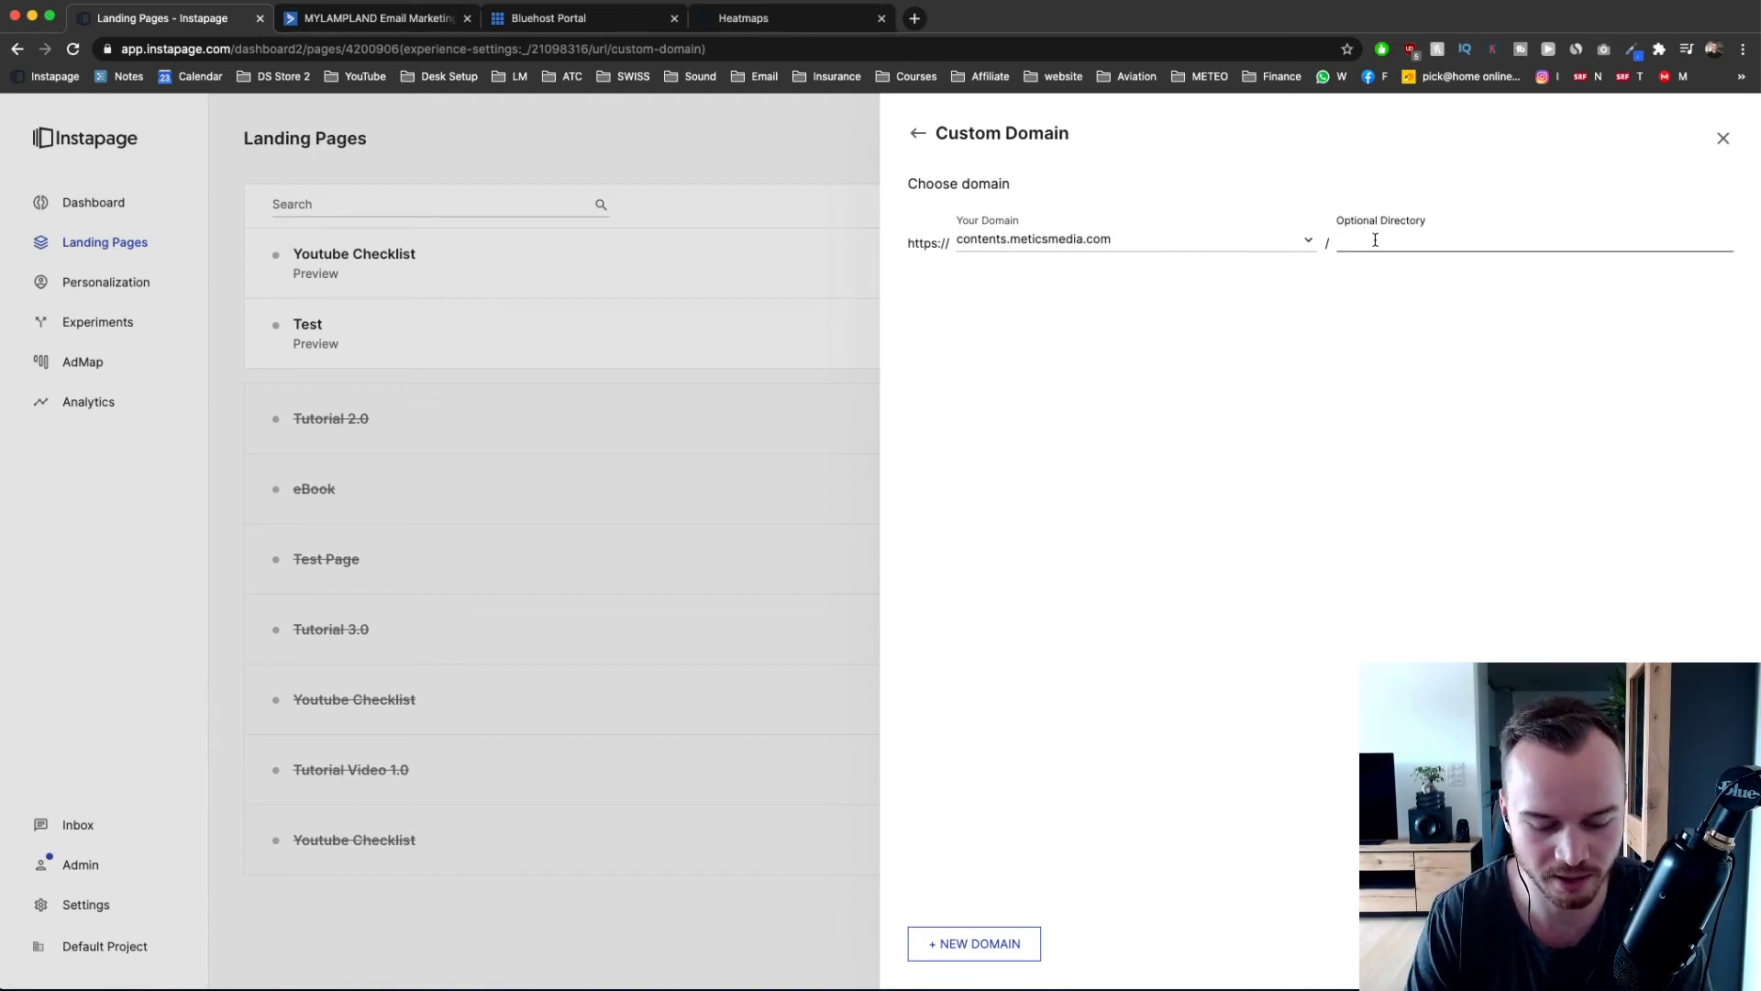
{"action": "type", "text": "freeyoutub"}
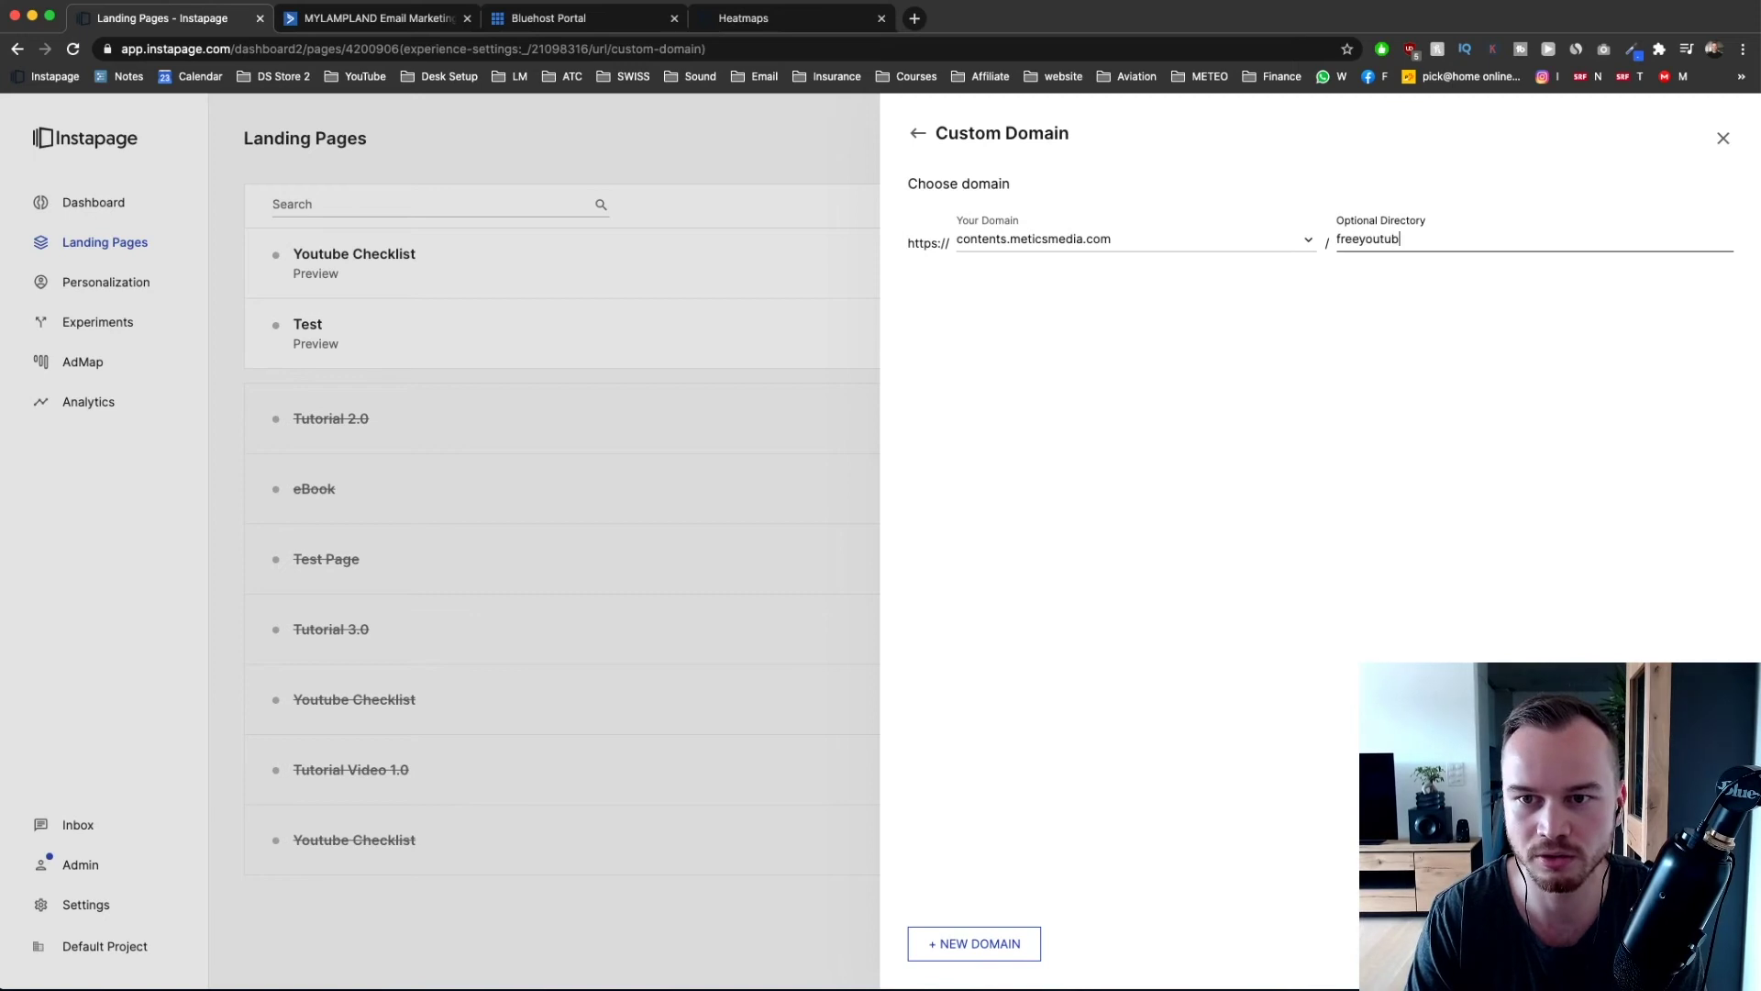
{"action": "type", "text": "echecklist"}
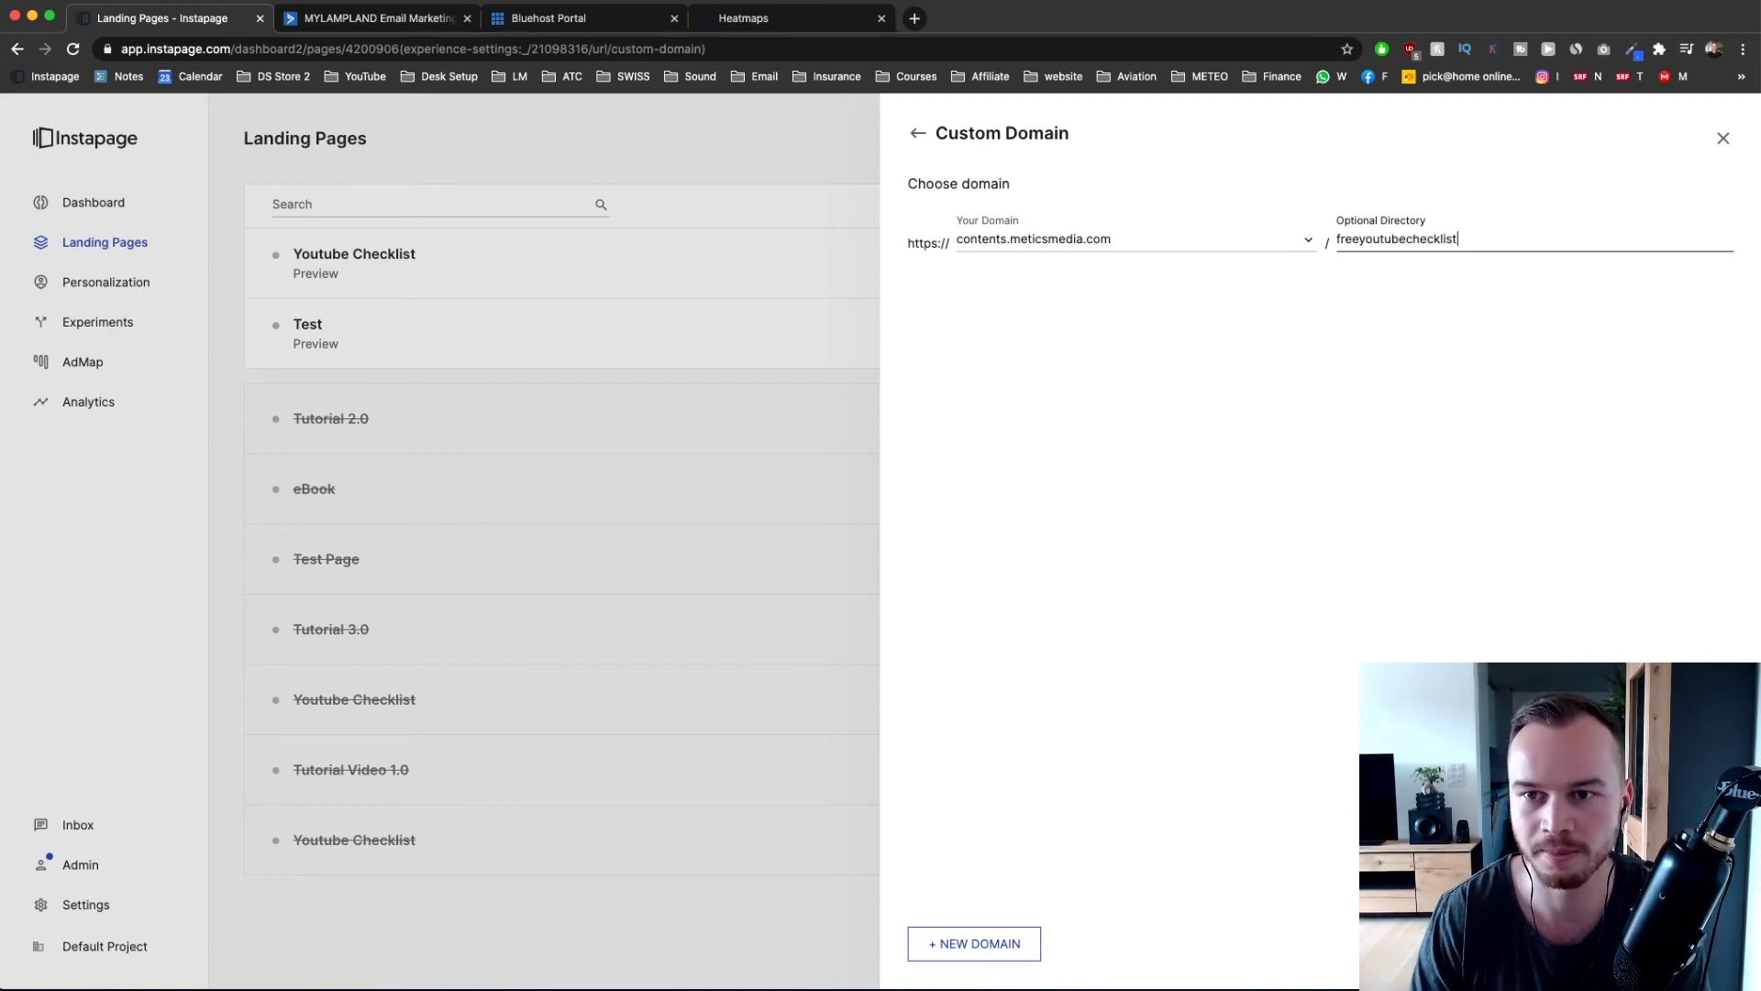
{"action": "left_click", "coordinate": [1527, 418]}
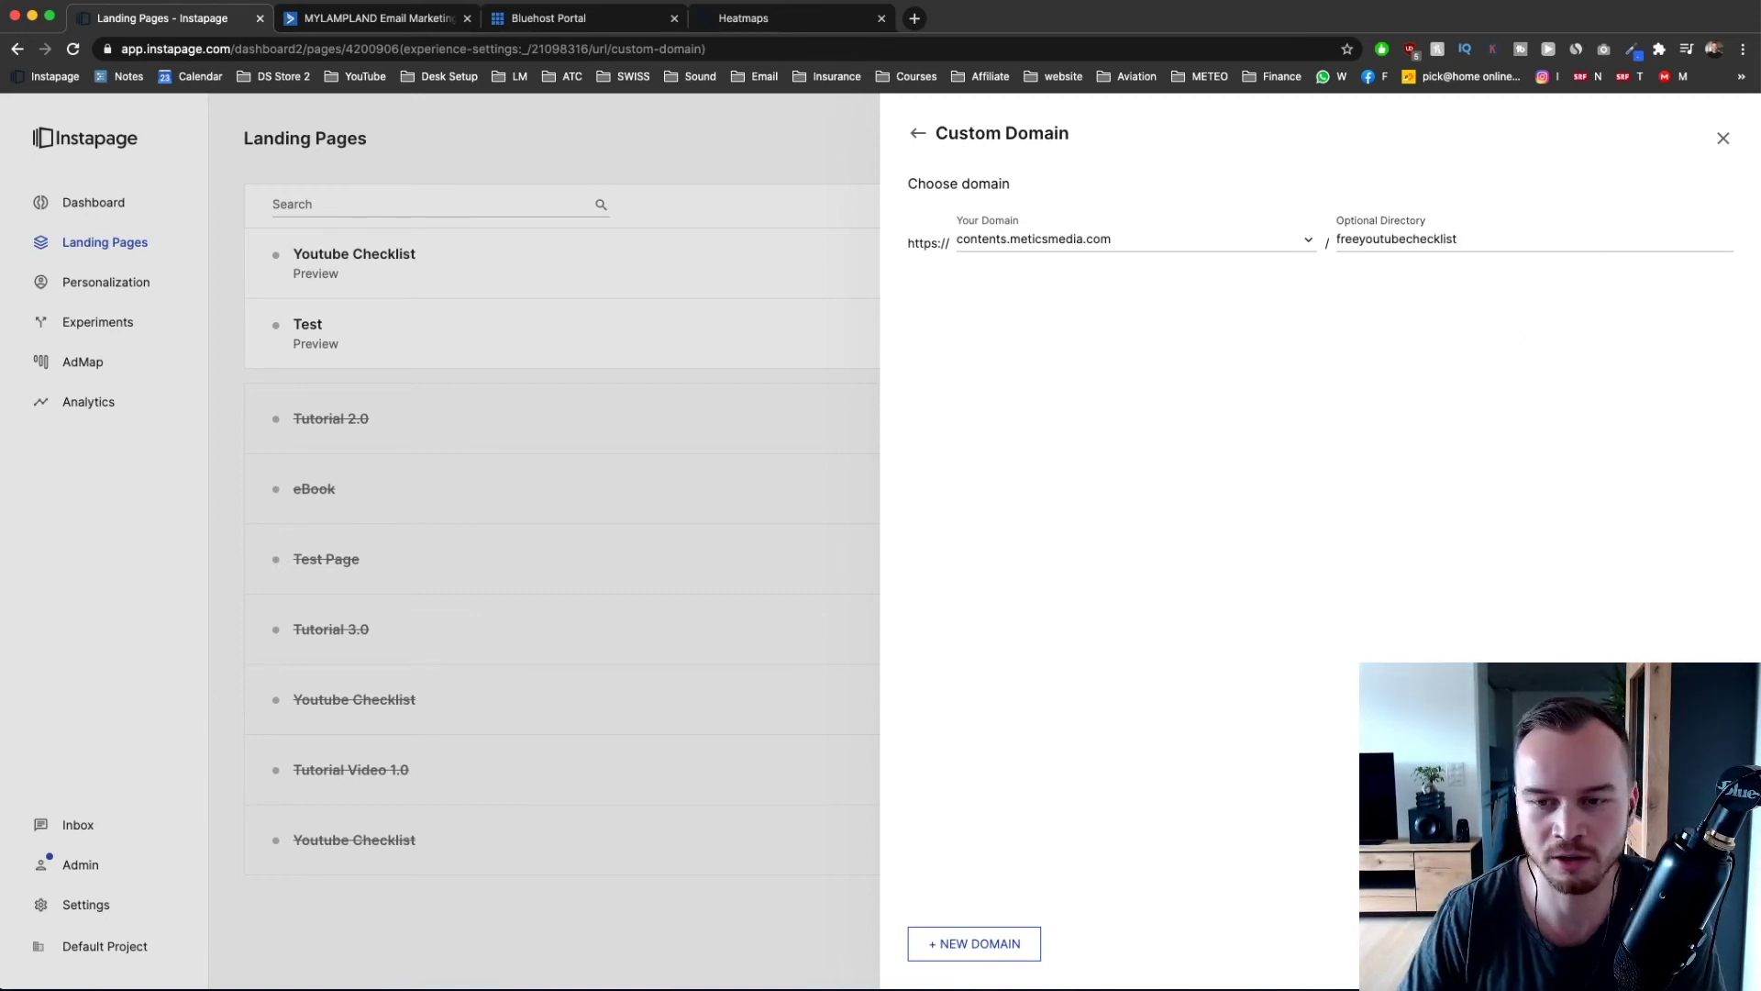
{"action": "key", "text": "Return"}
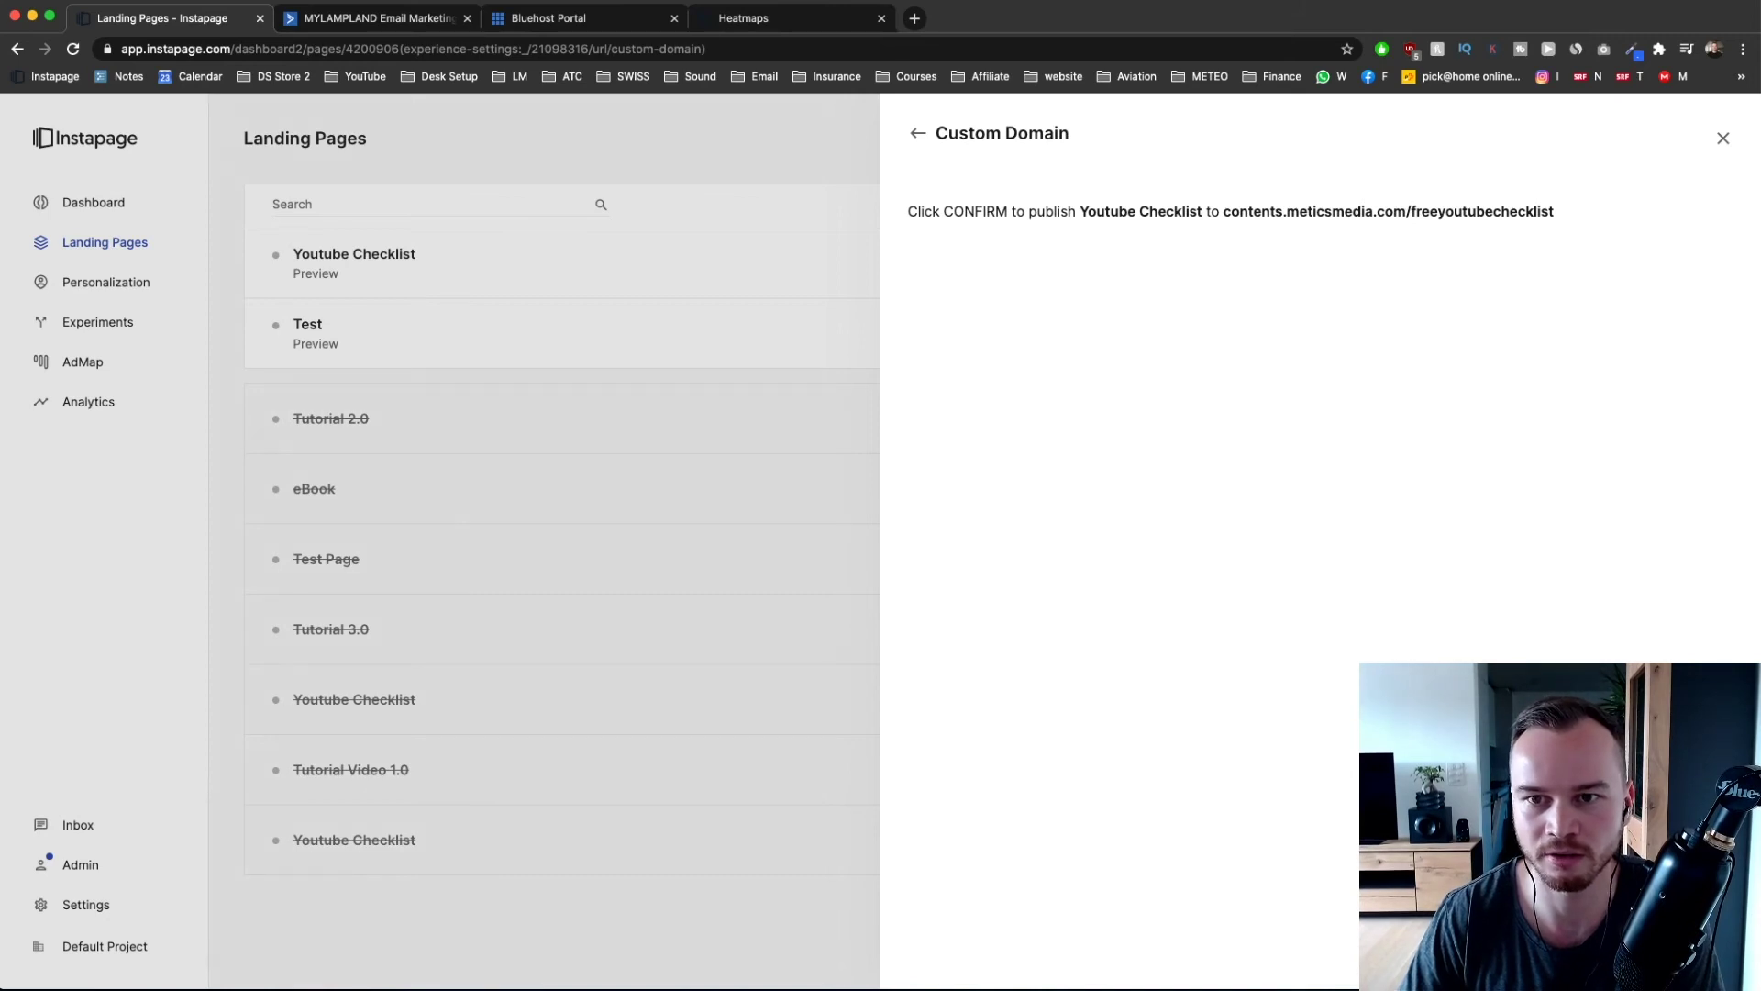
{"action": "key", "text": "Return"}
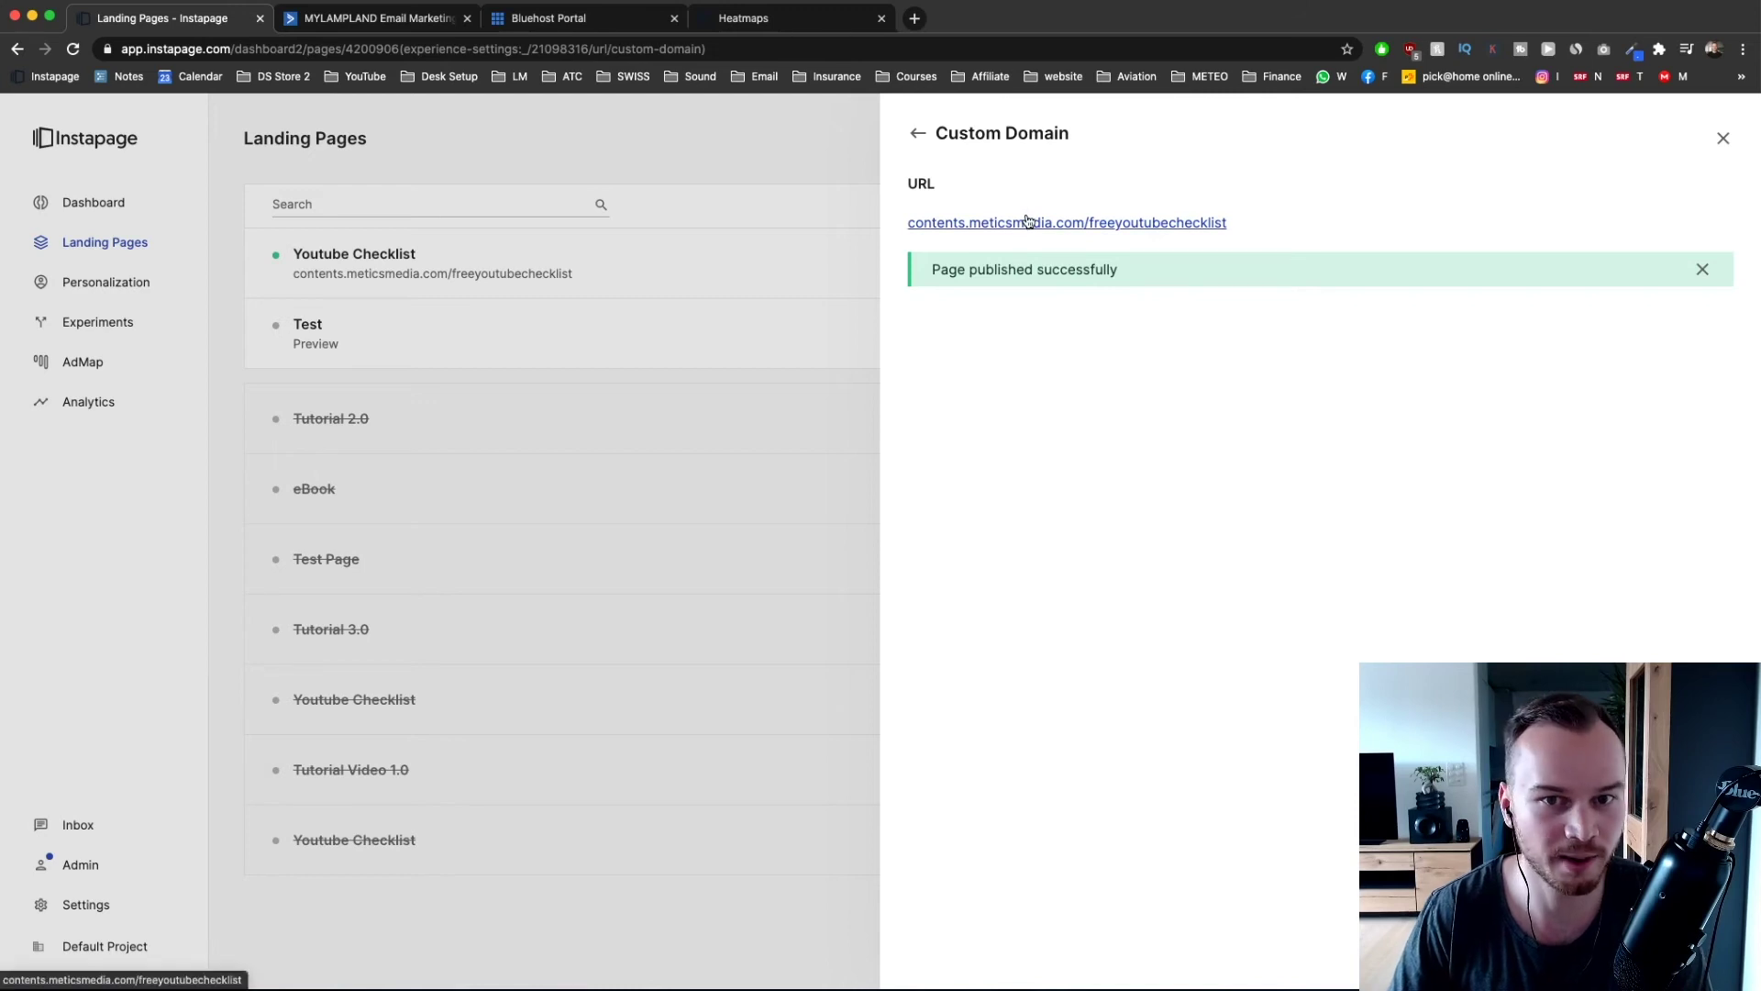
- View the published checklist page and its connection security information, then return to the Instapage landing pages list
{"action": "left_click", "coordinate": [1137, 225]}
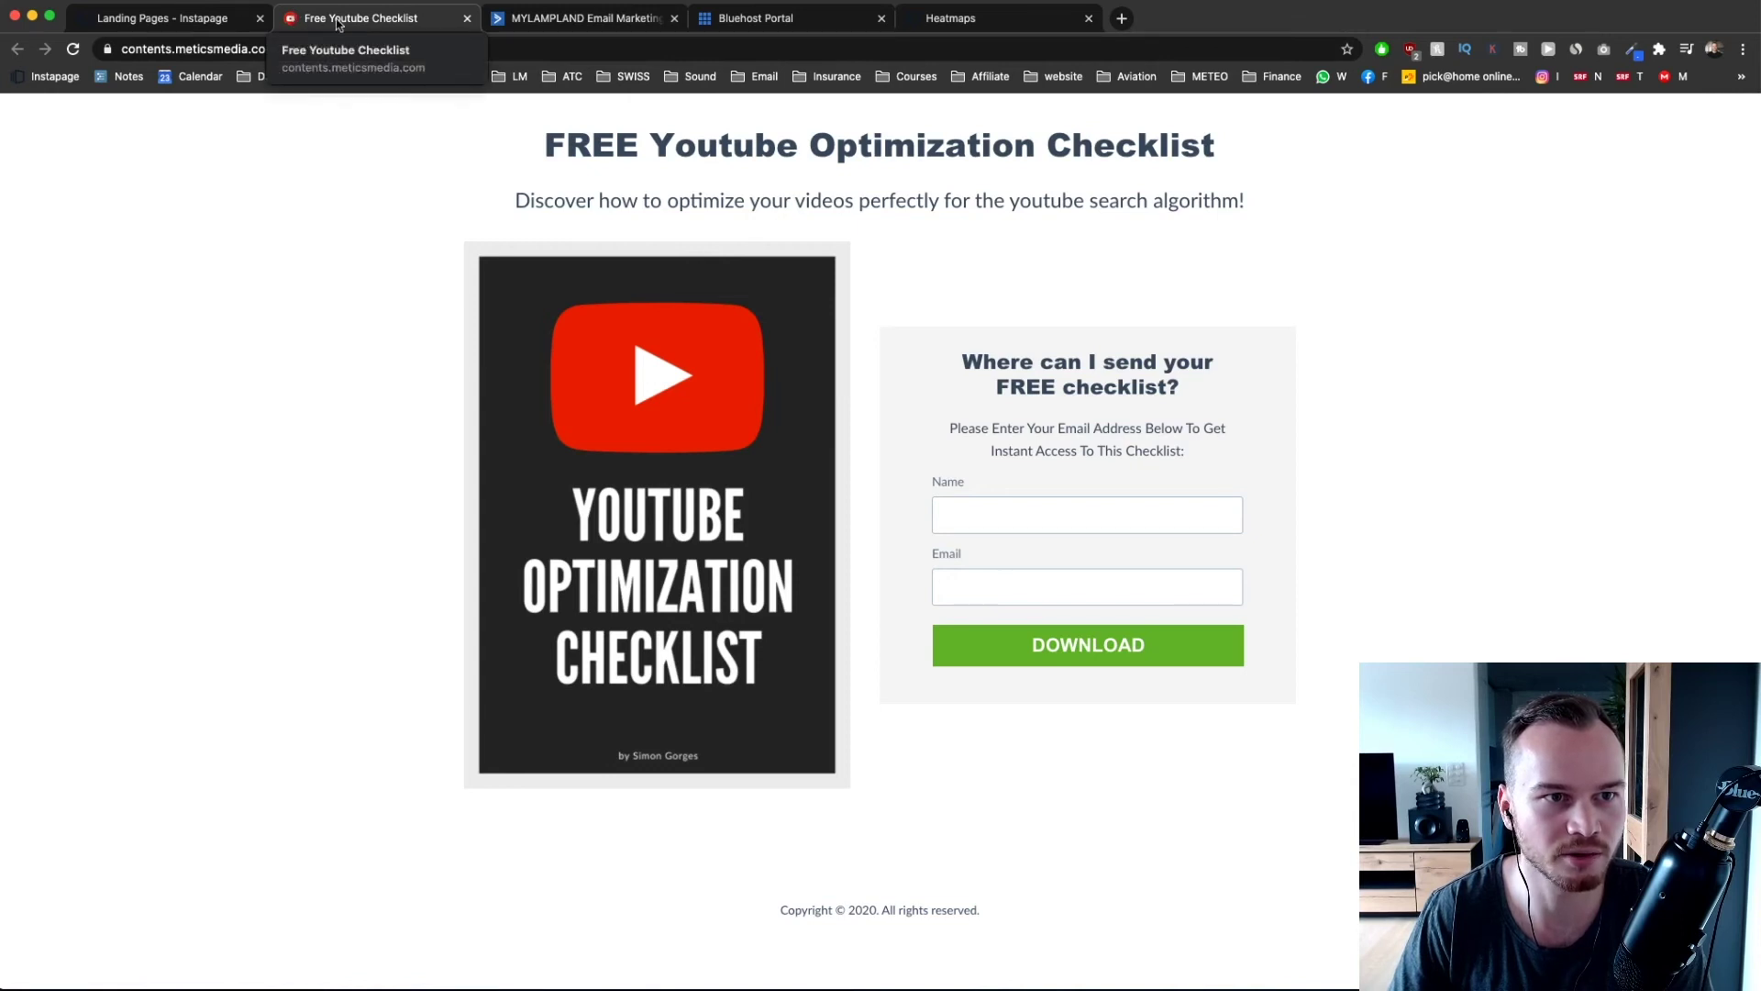
{"action": "left_click", "coordinate": [107, 49]}
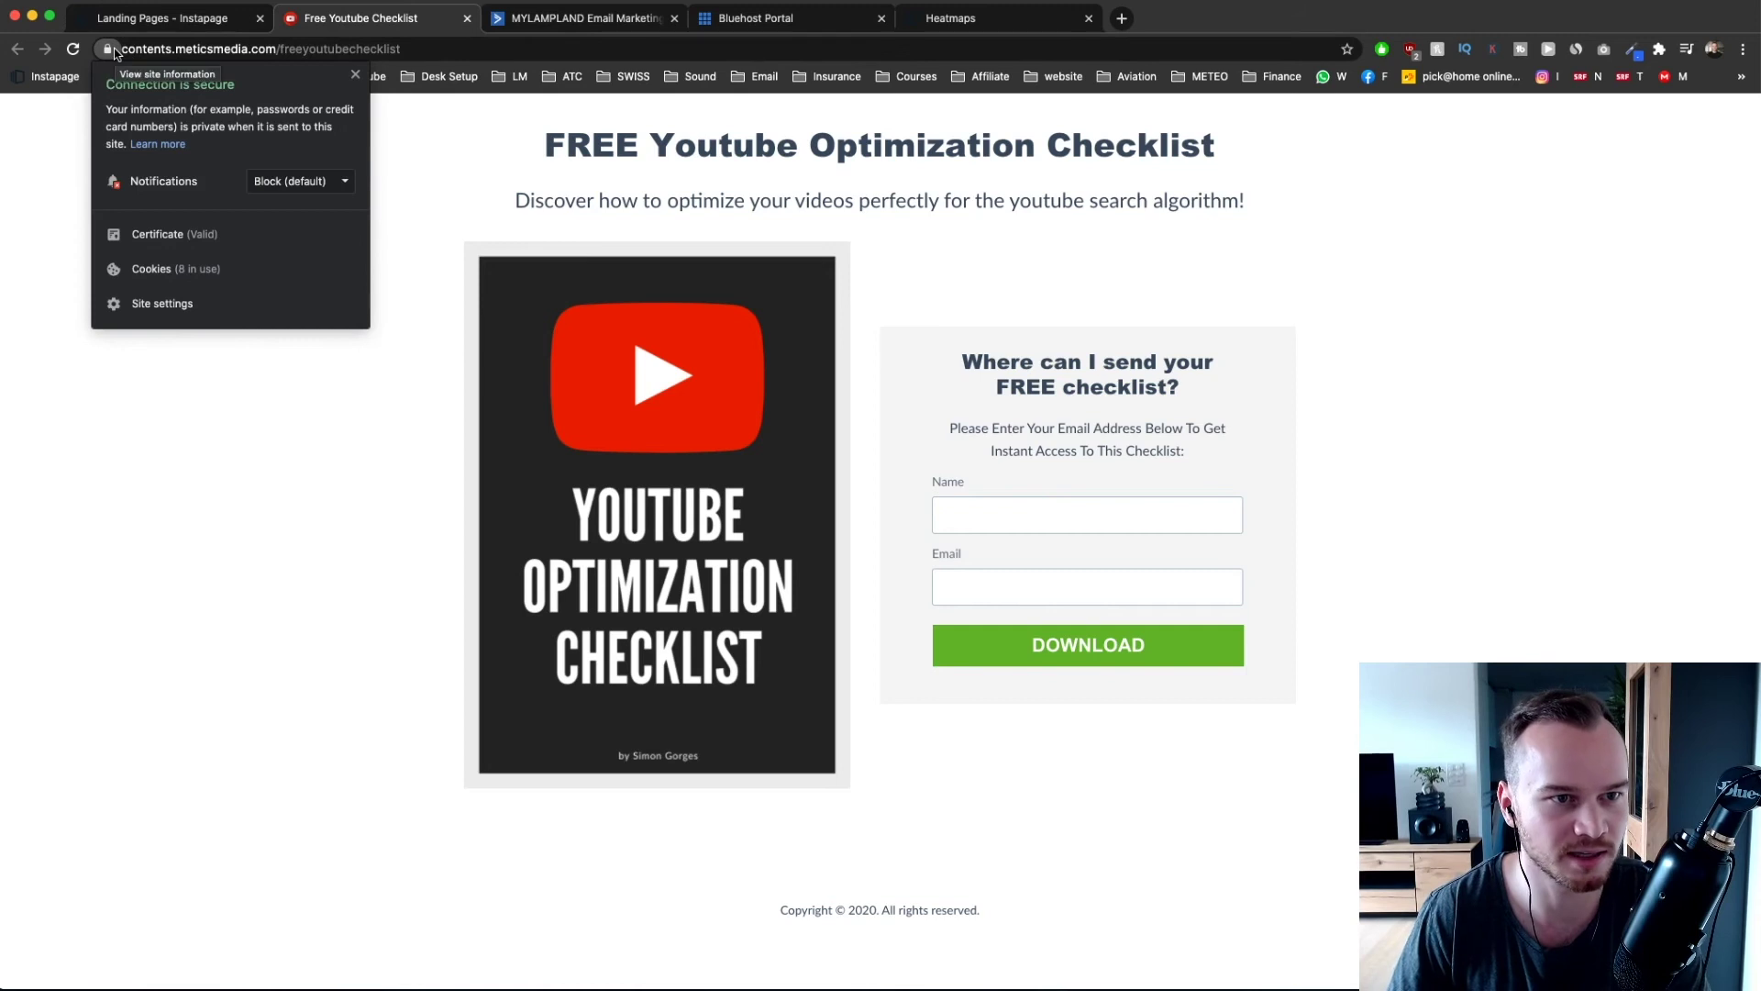
{"action": "left_click", "coordinate": [434, 332]}
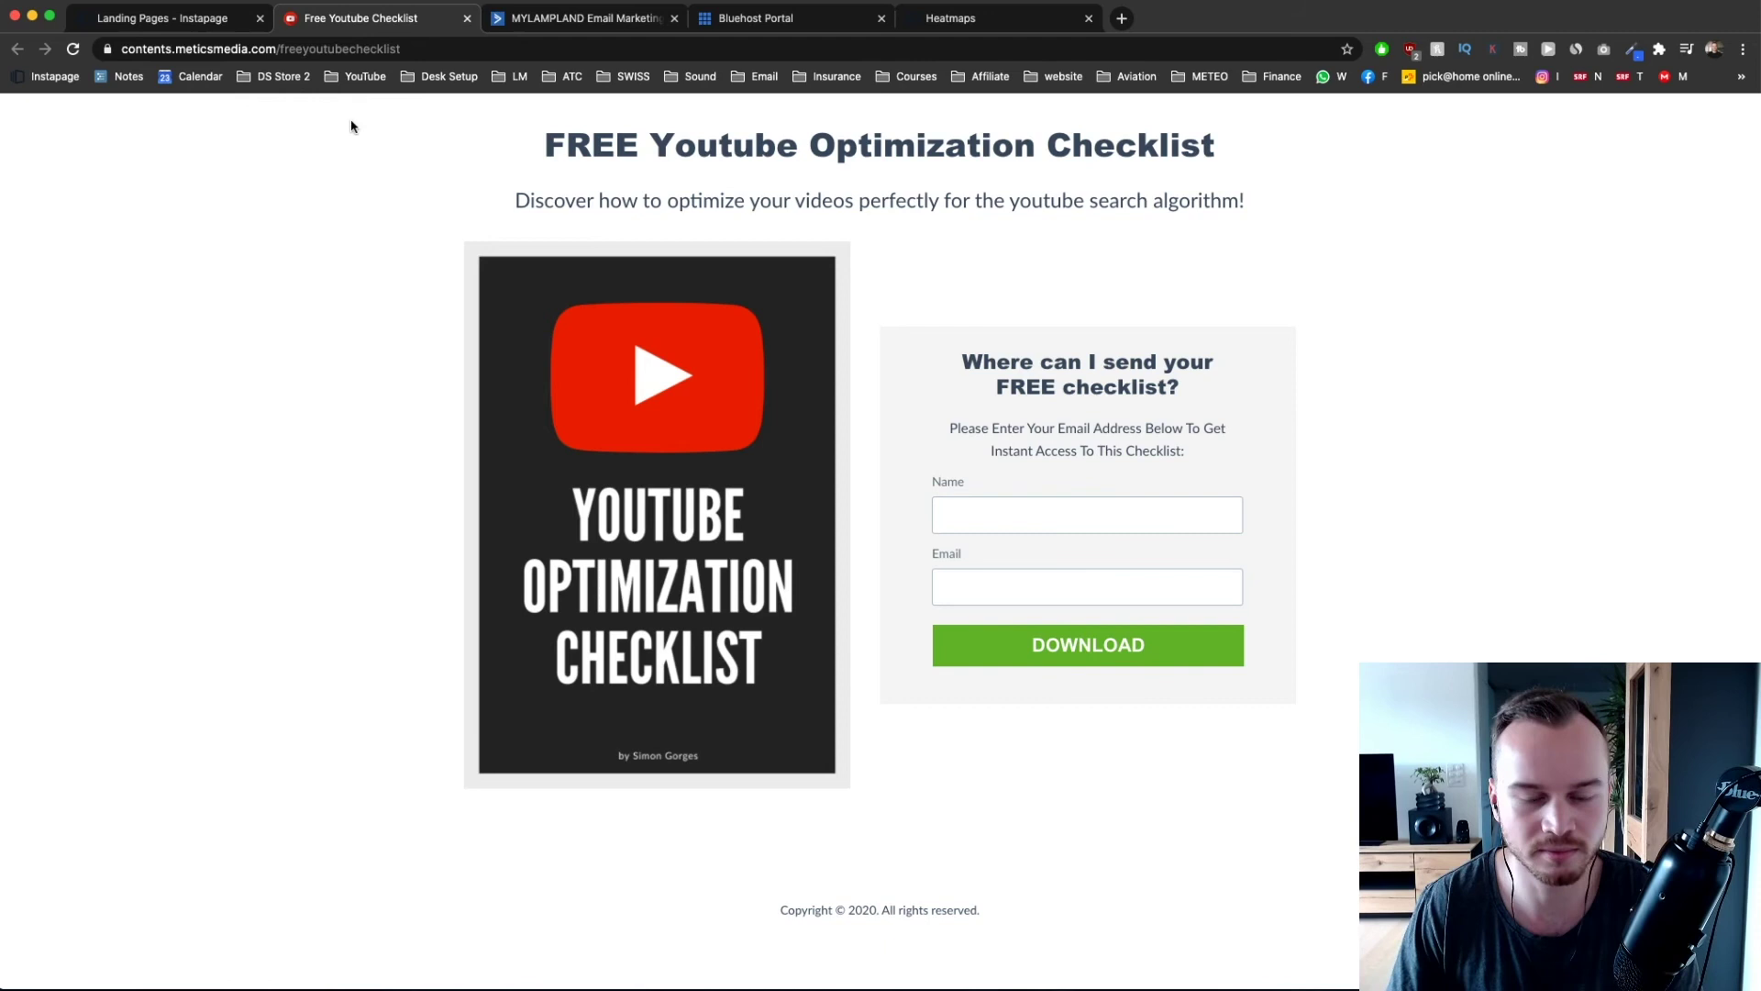
{"action": "left_click", "coordinate": [204, 22]}
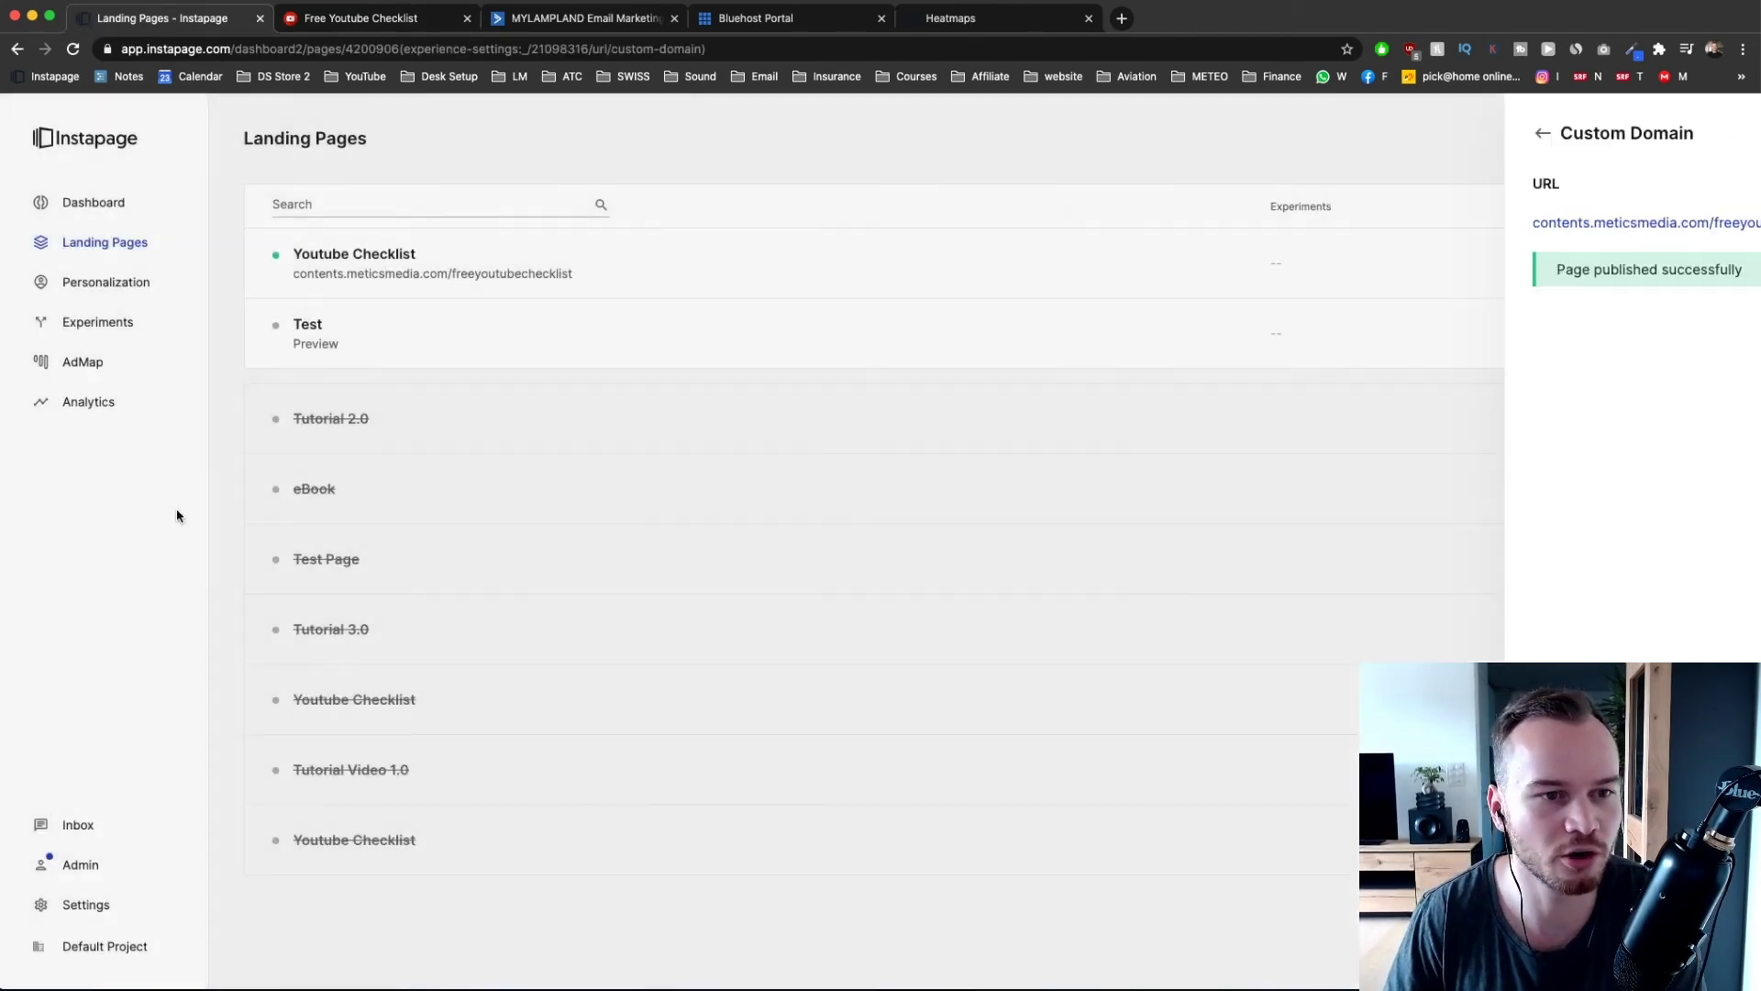
{"action": "left_click", "coordinate": [177, 511]}
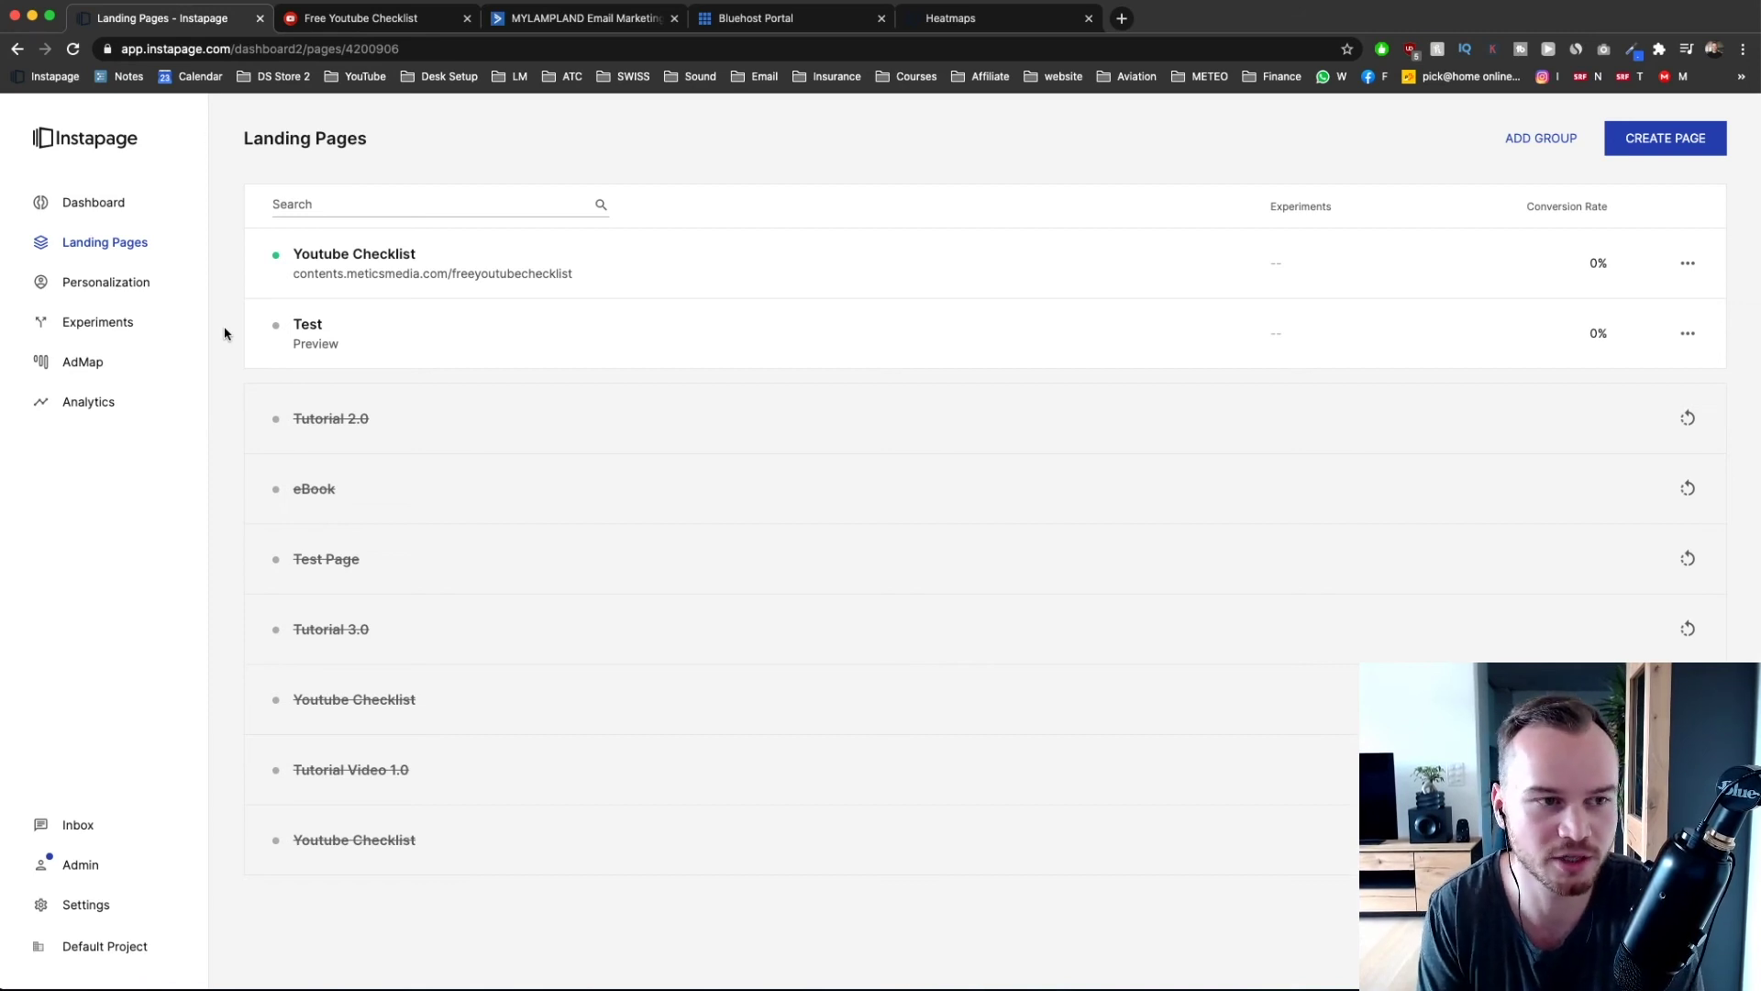
- Start a new experiment in Instapage and review the headline on the published checklist page
{"action": "left_click", "coordinate": [136, 324]}
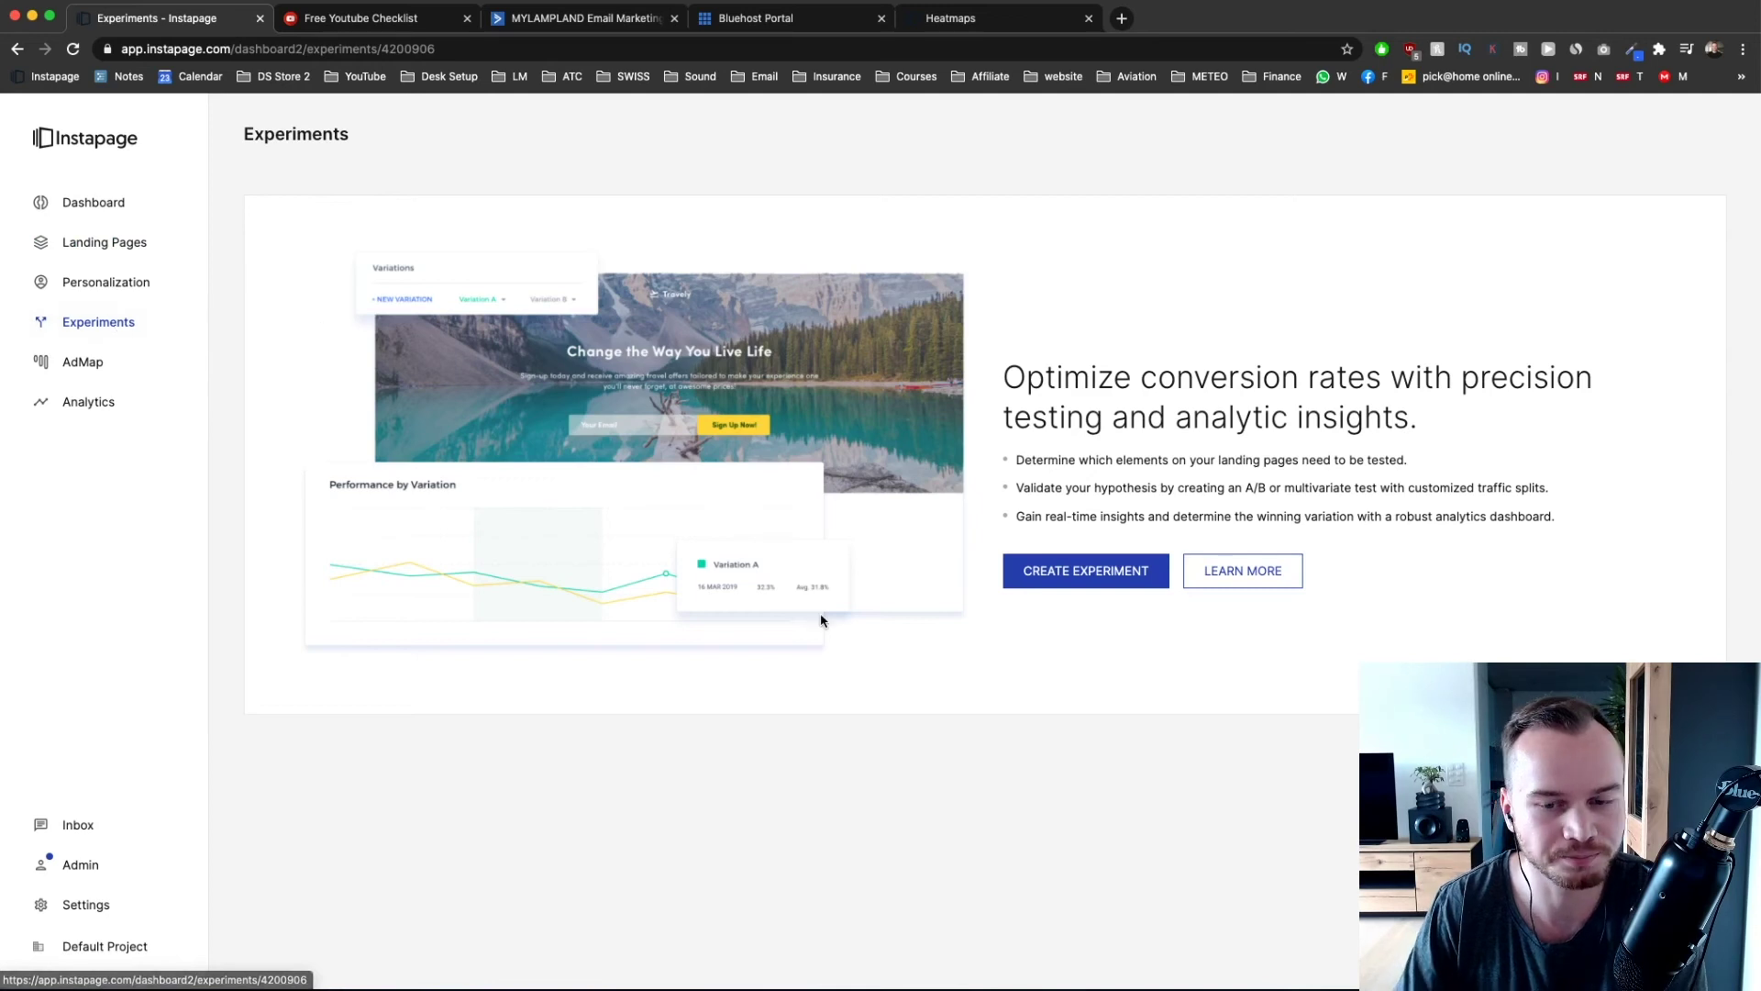
{"action": "left_click", "coordinate": [1084, 571]}
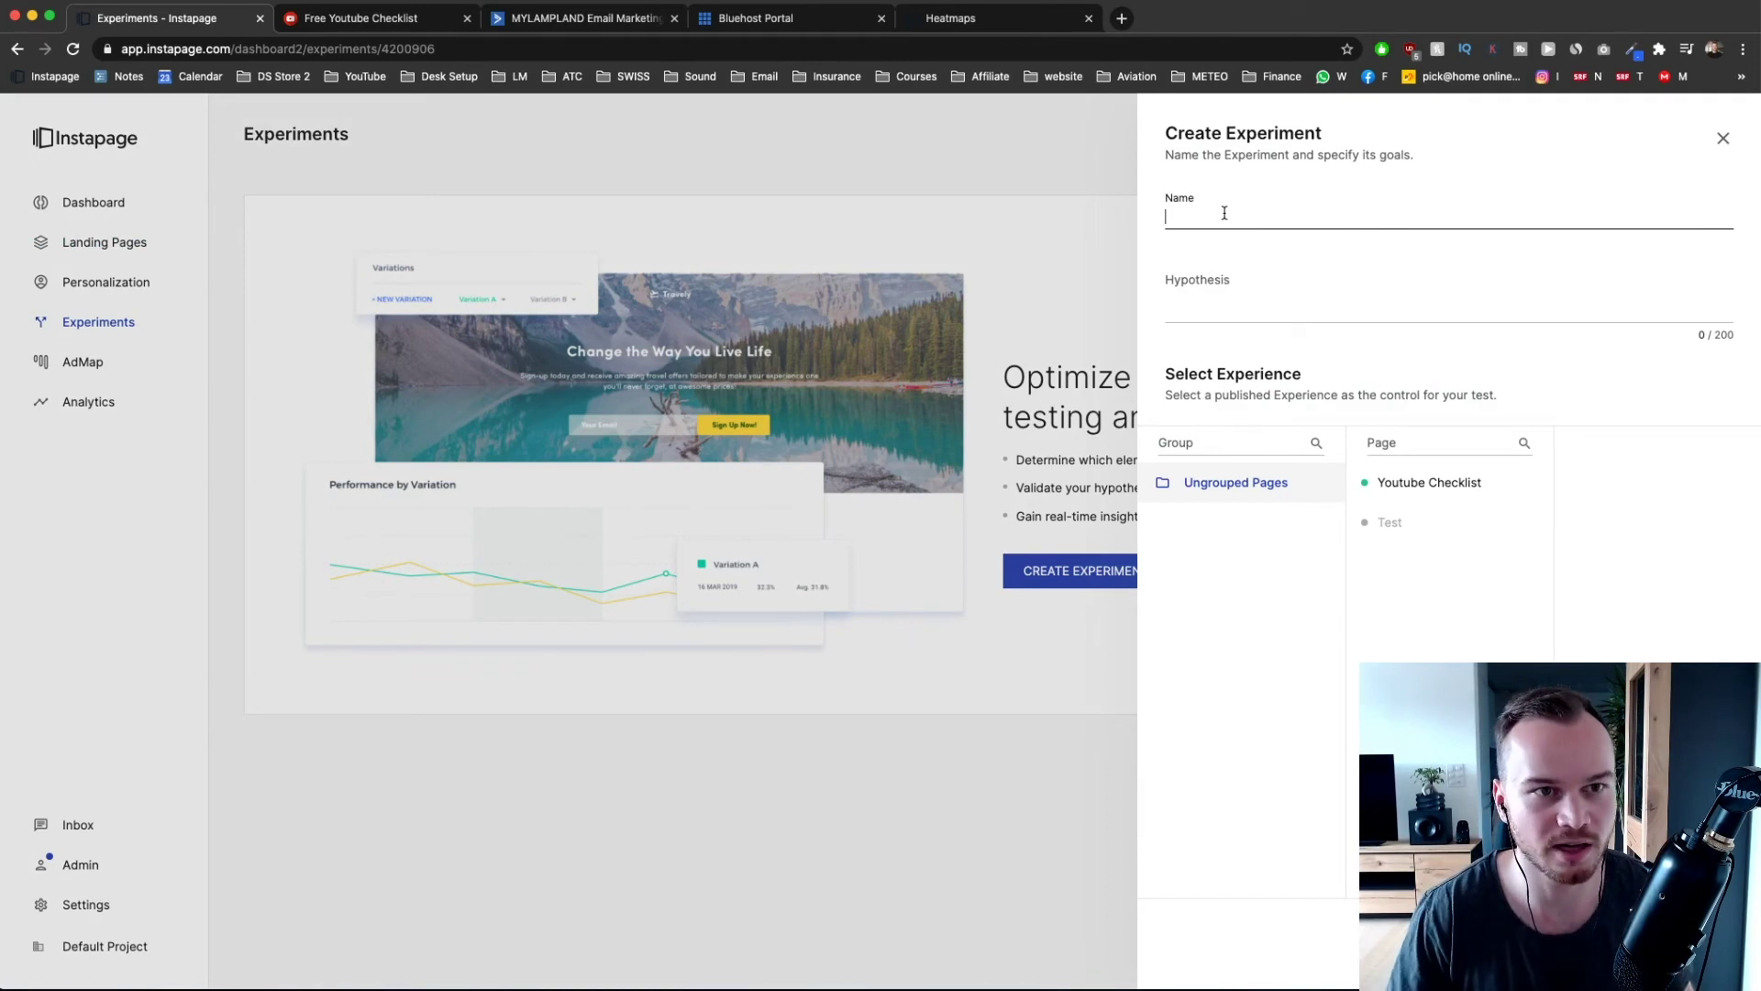
{"action": "left_click", "coordinate": [367, 18]}
{"action": "left_click_drag", "start_coordinate": [546, 147], "coordinate": [1257, 153]}
{"action": "left_click", "coordinate": [1256, 153]}
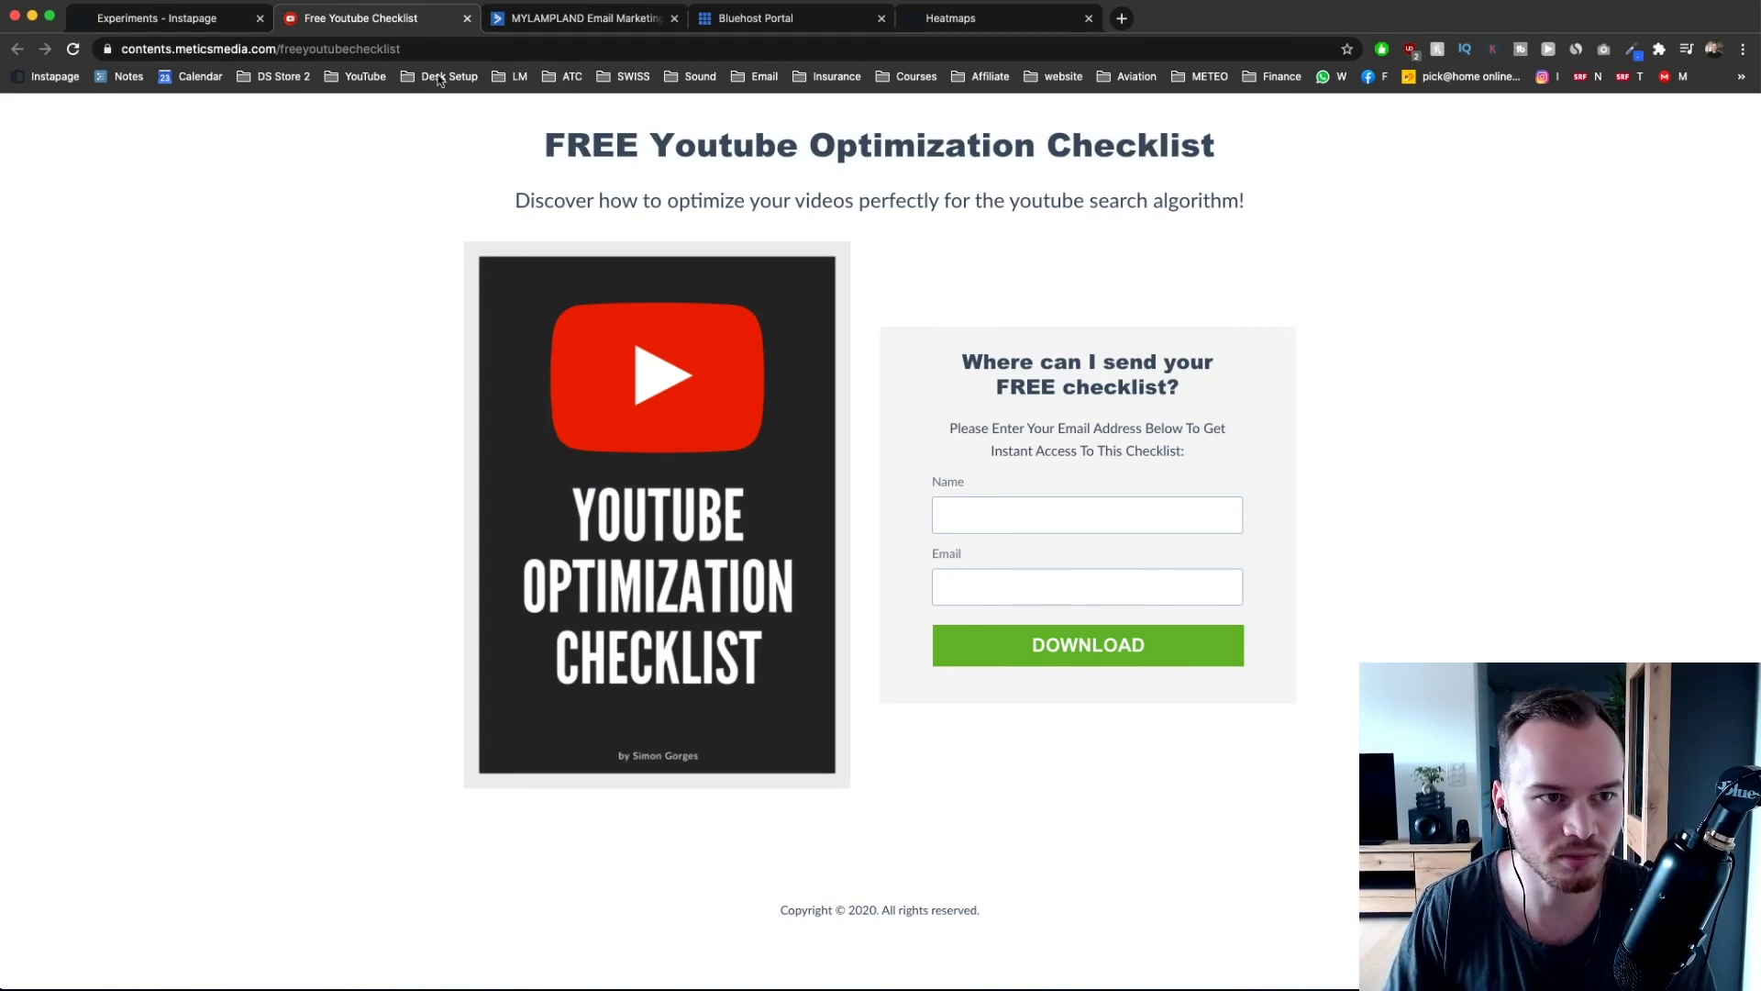
{"action": "left_click", "coordinate": [209, 22]}
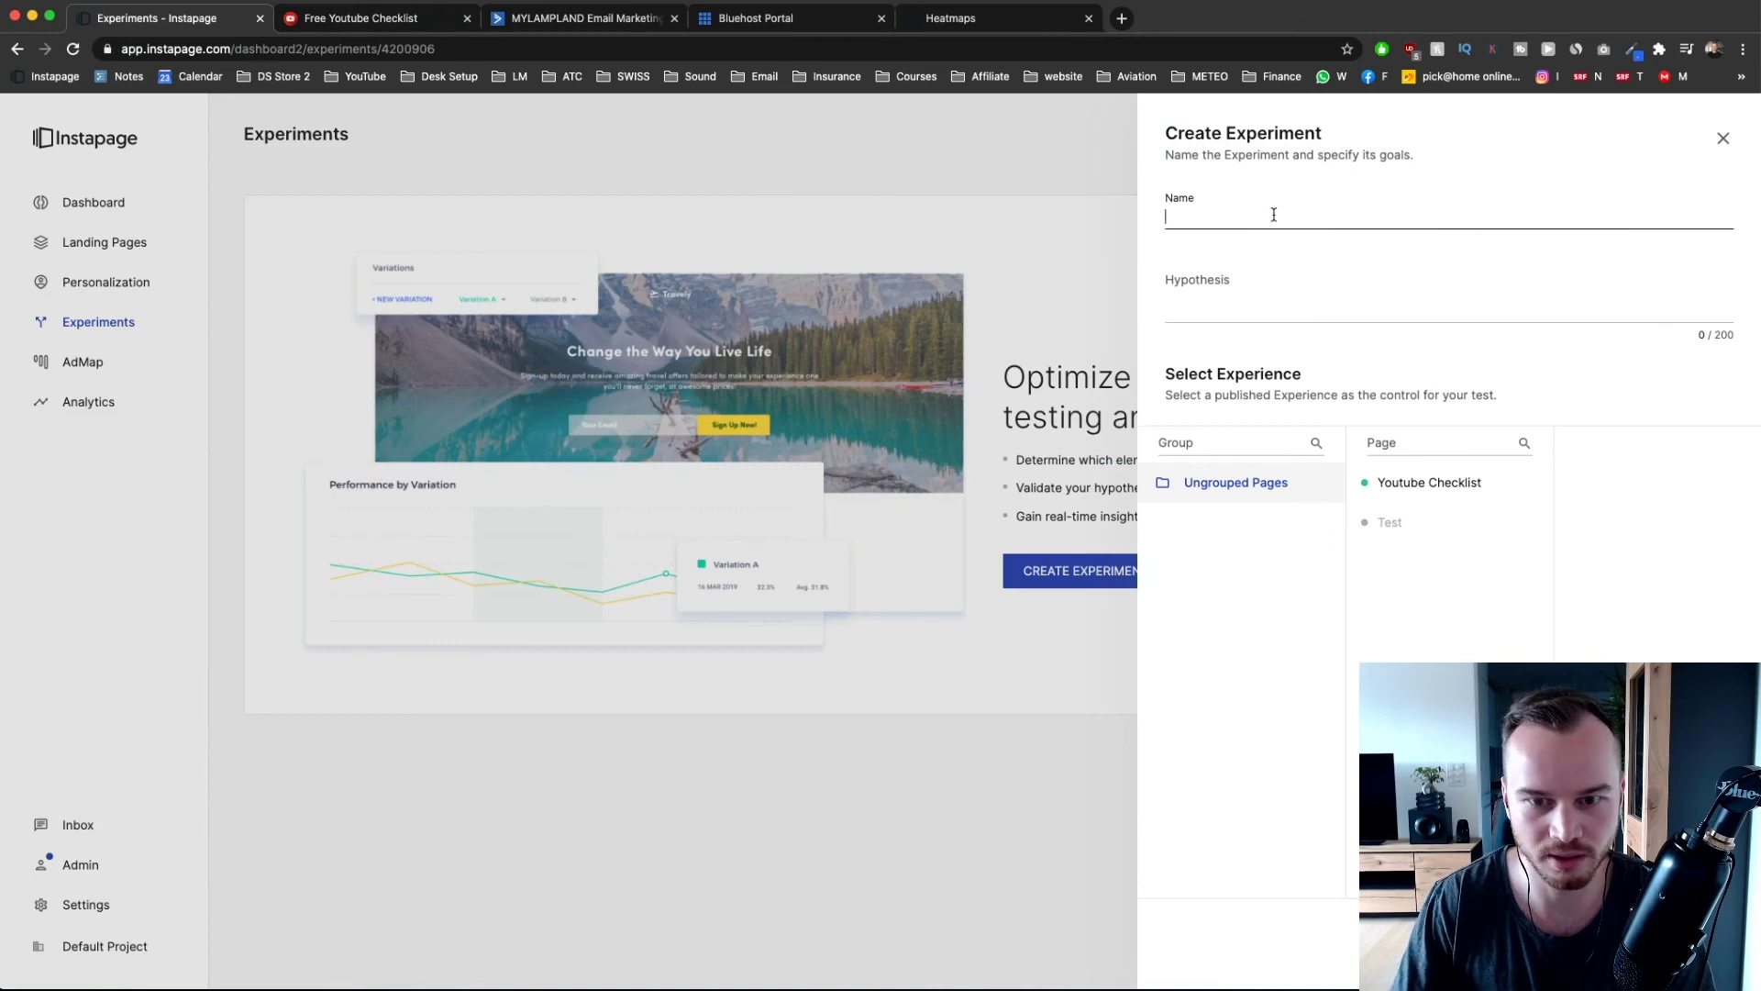
- Create the experiment "Spittest Title" with the hypothesis "Title 1 > Title 2" and Youtube Checklist's Default Experience as control
{"action": "left_click", "coordinate": [1273, 215]}
{"action": "type", "text": "Spli"}
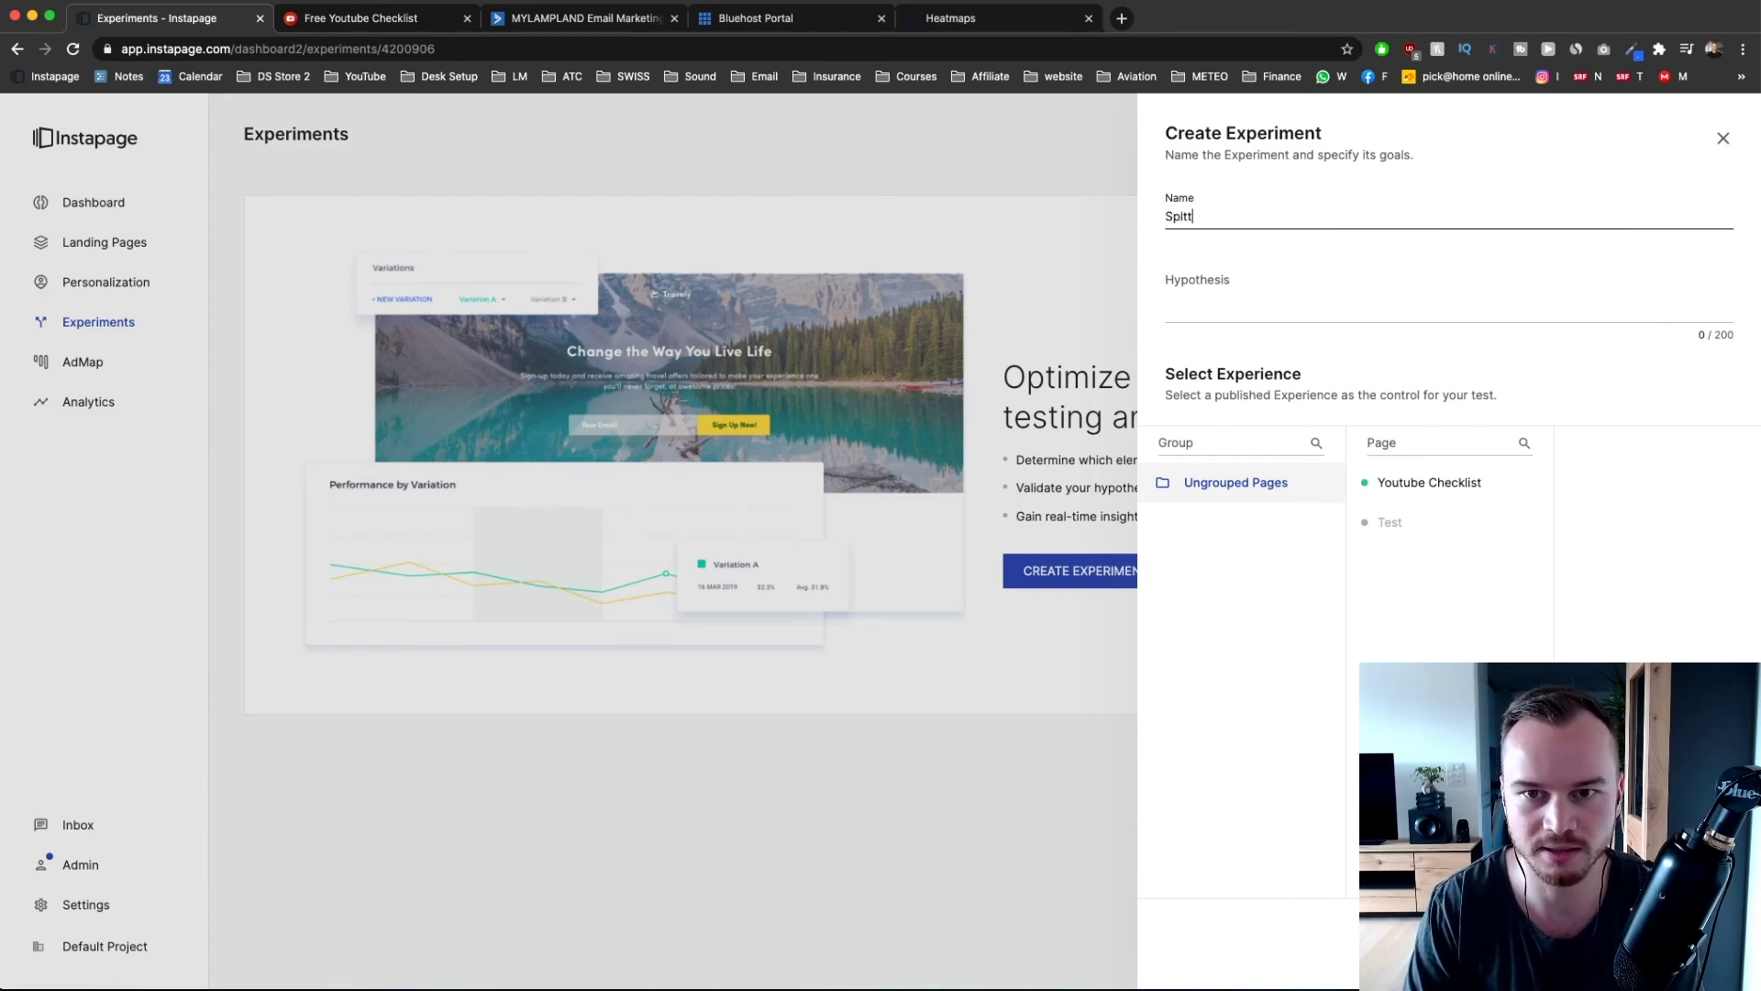
{"action": "type", "text": "ttest Title"}
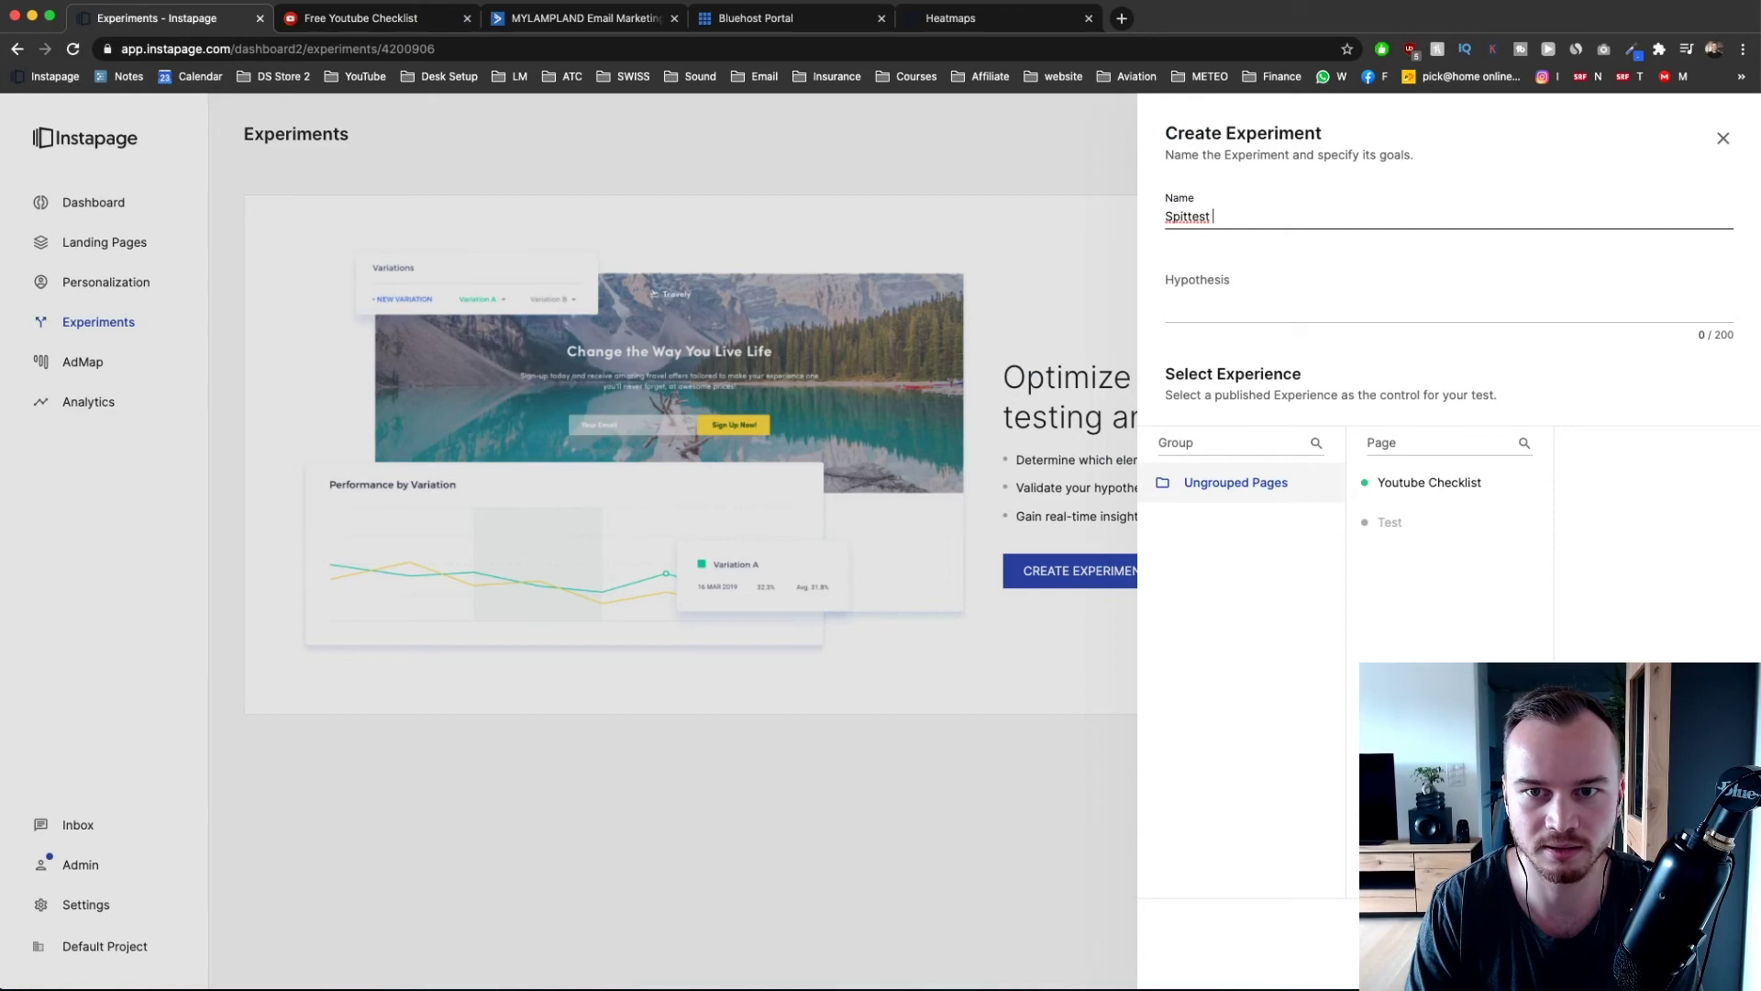
{"action": "left_click", "coordinate": [1243, 309]}
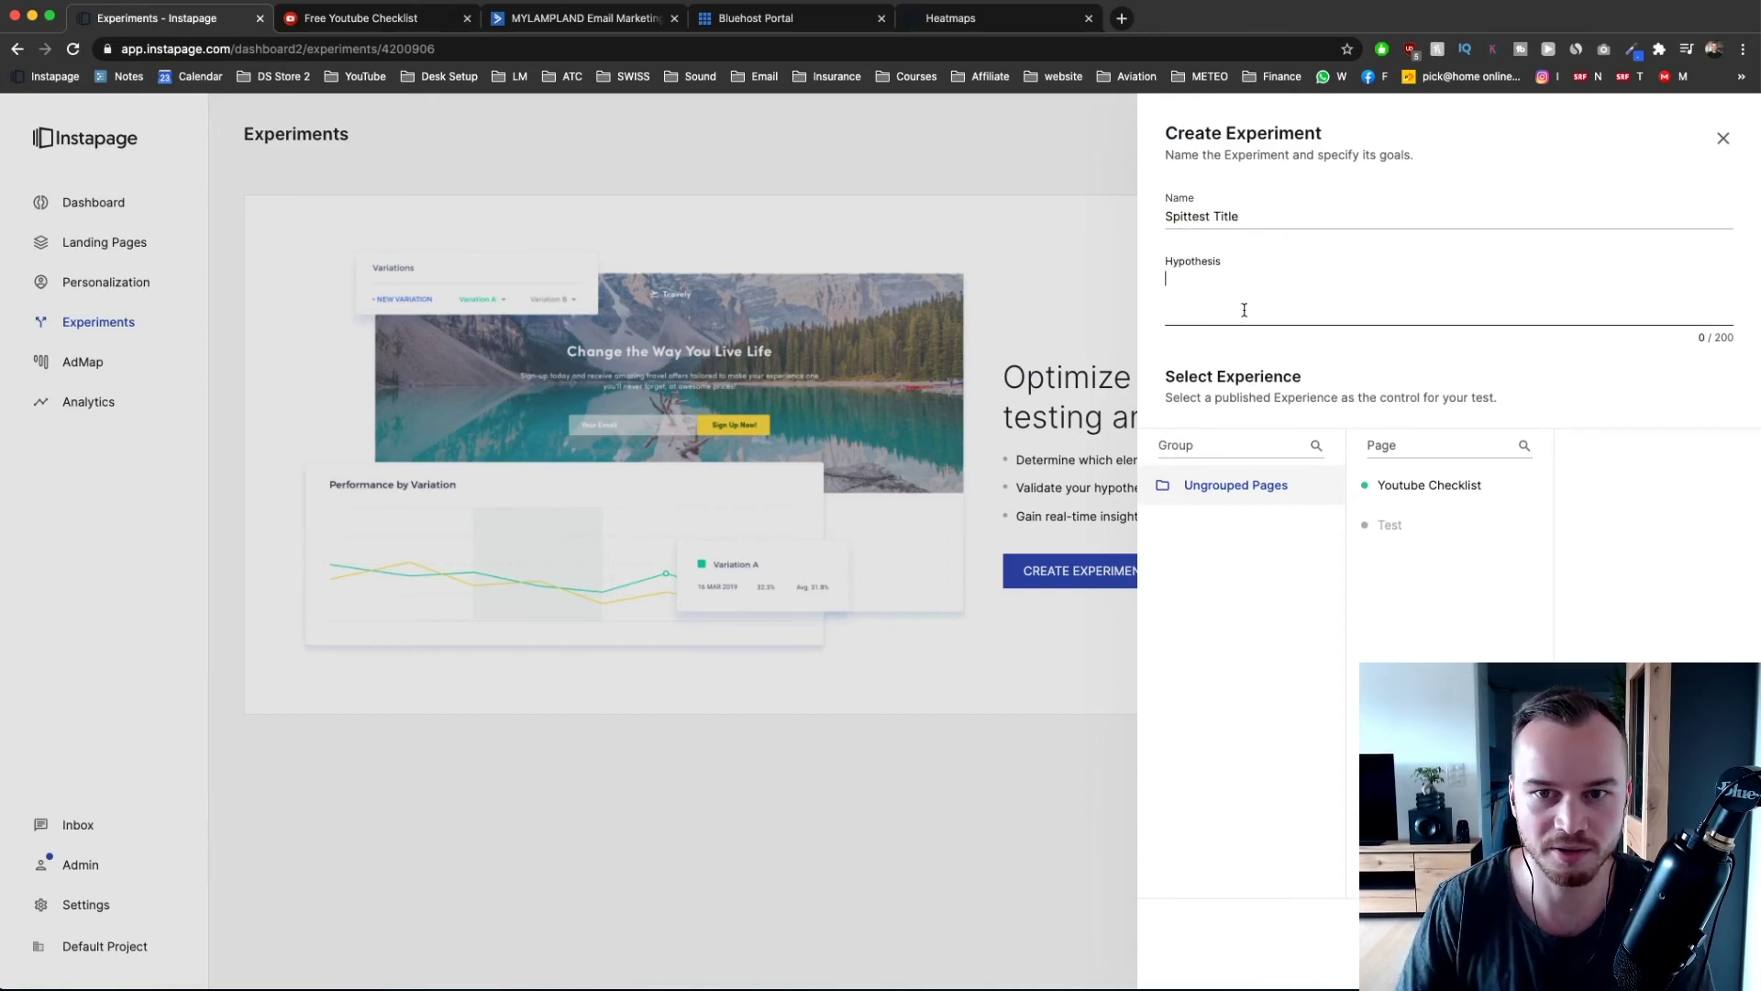
{"action": "type", "text": "Title"}
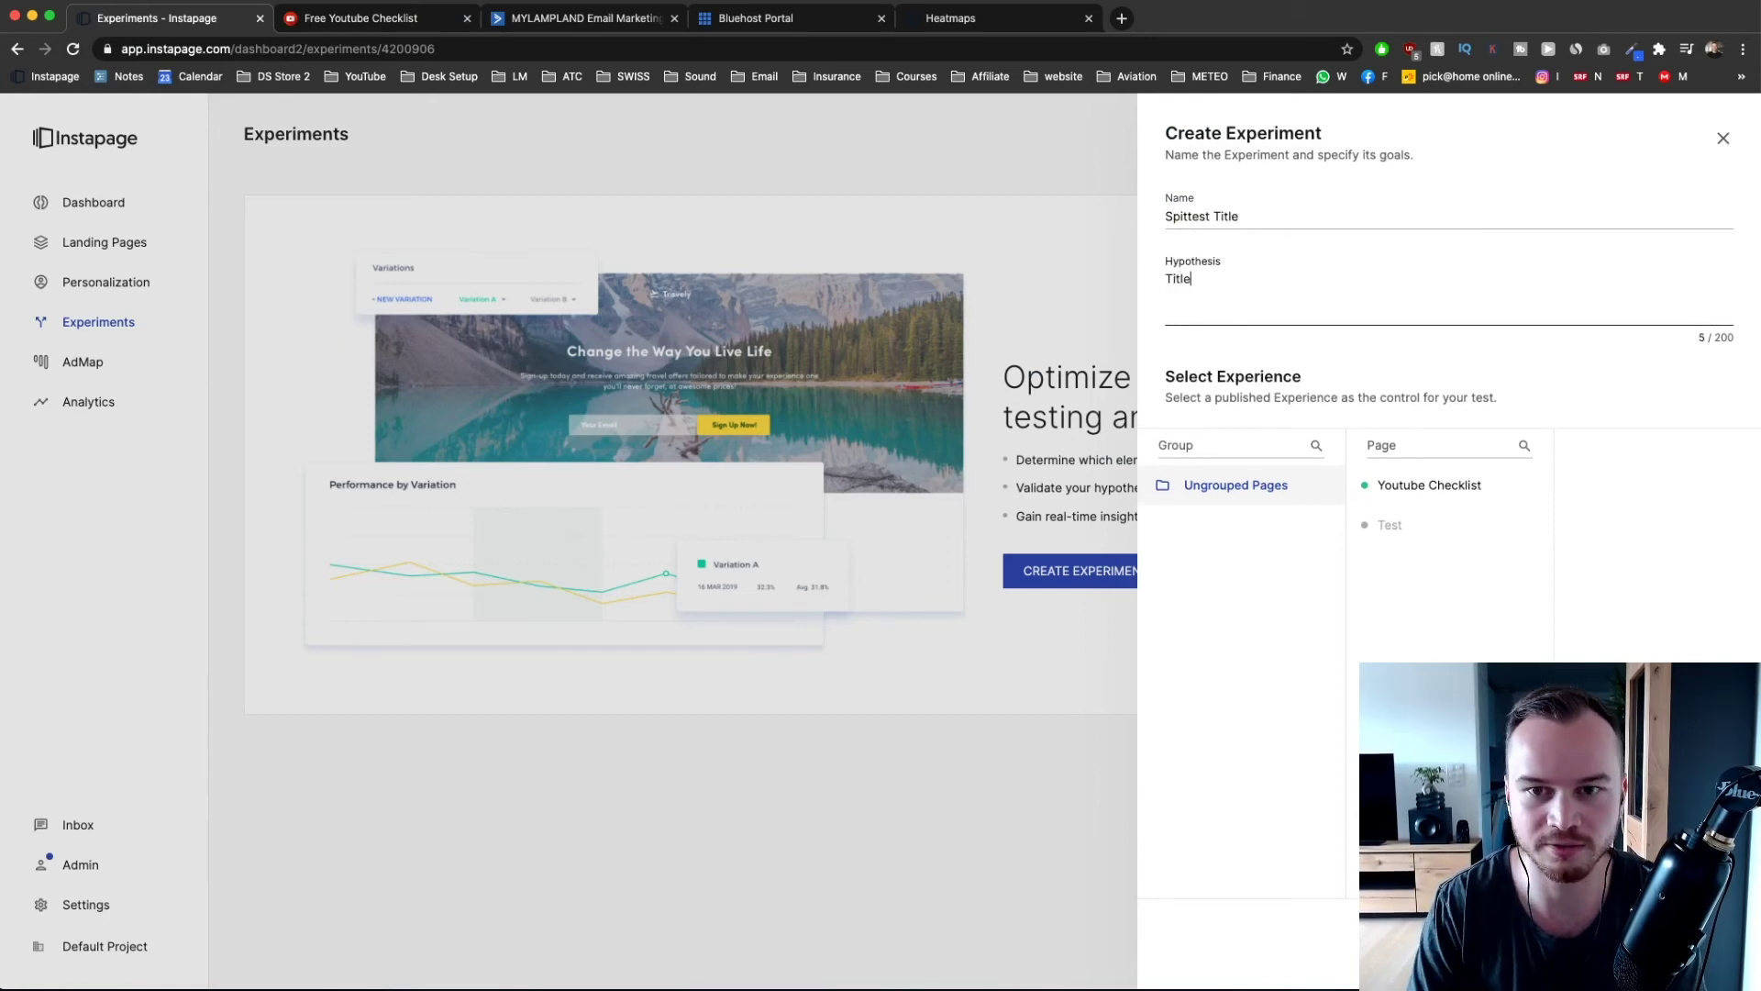
{"action": "type", "text": " 1 > Title 2"}
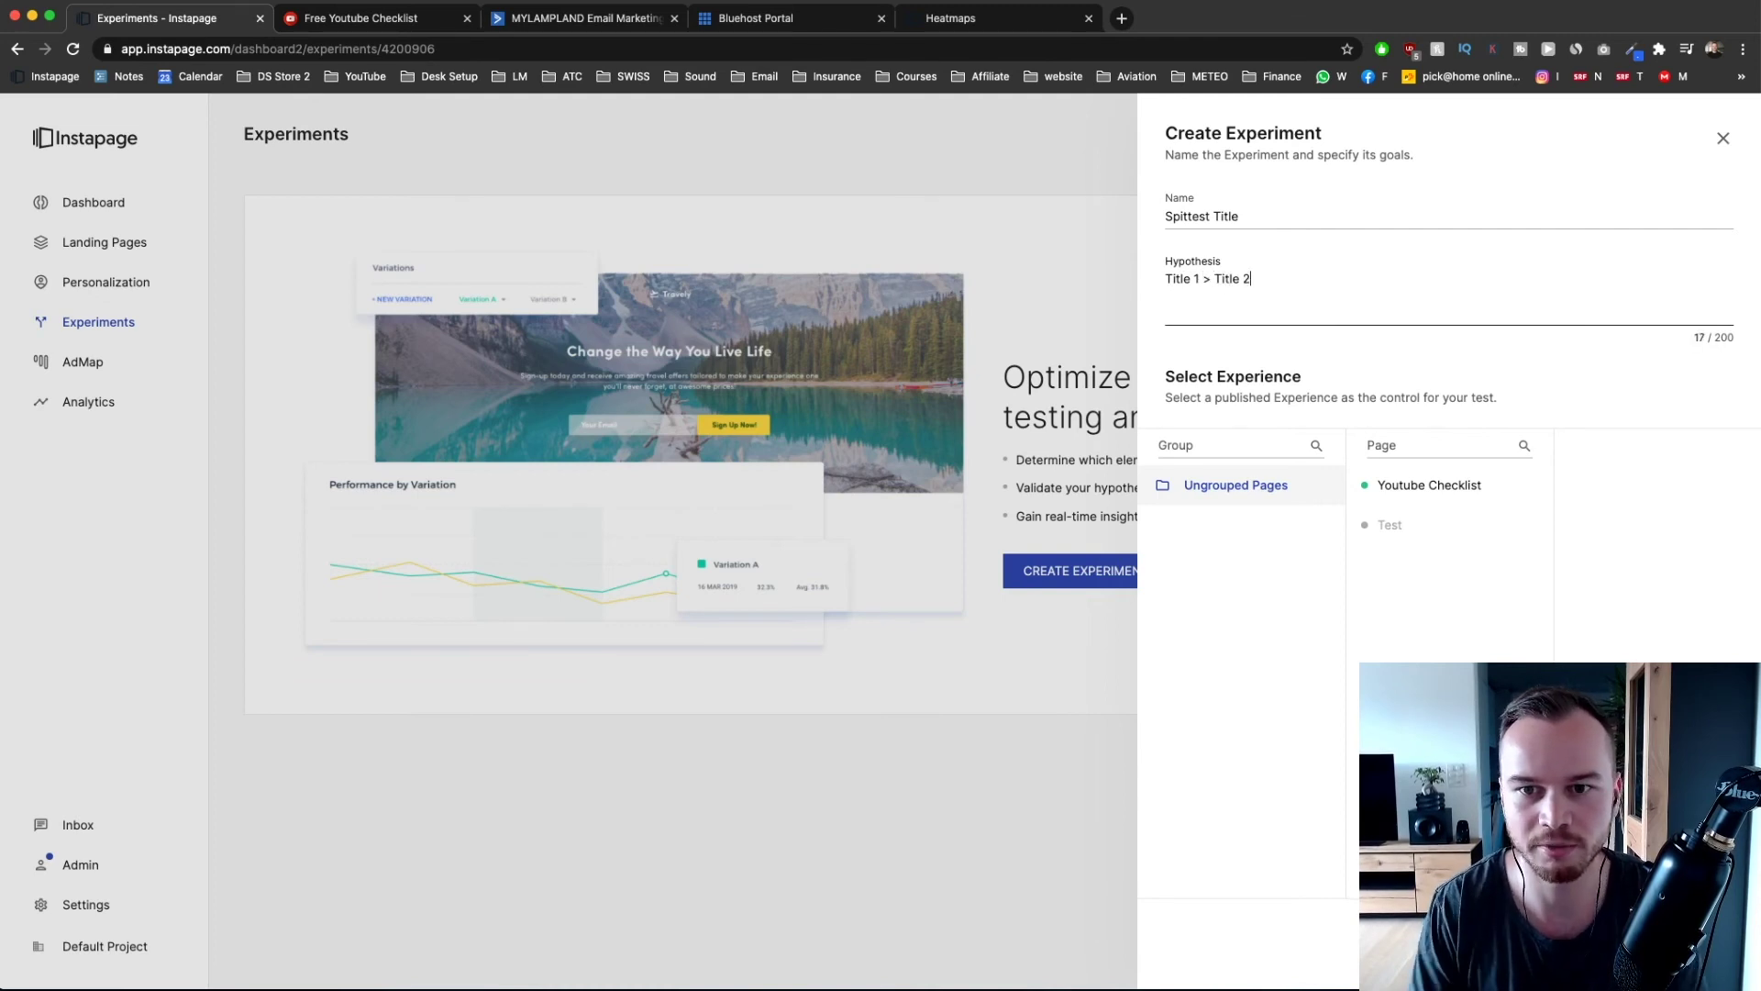
{"action": "left_click", "coordinate": [1403, 485]}
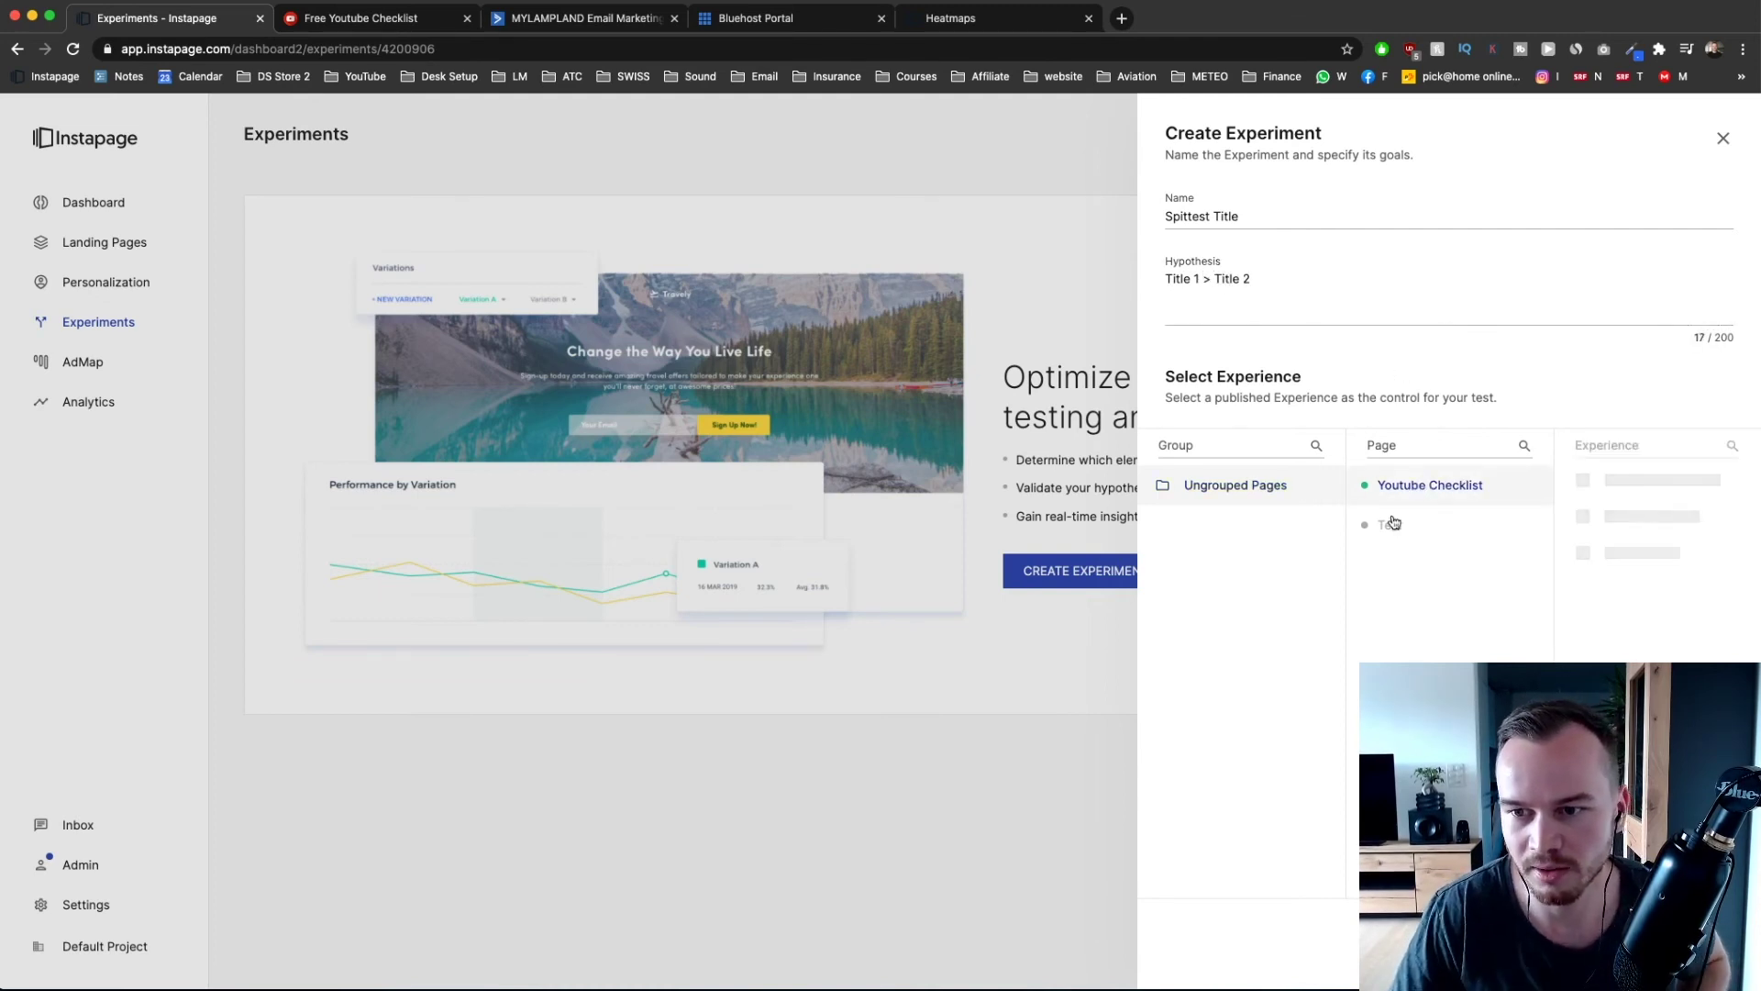
{"action": "left_click", "coordinate": [1579, 499]}
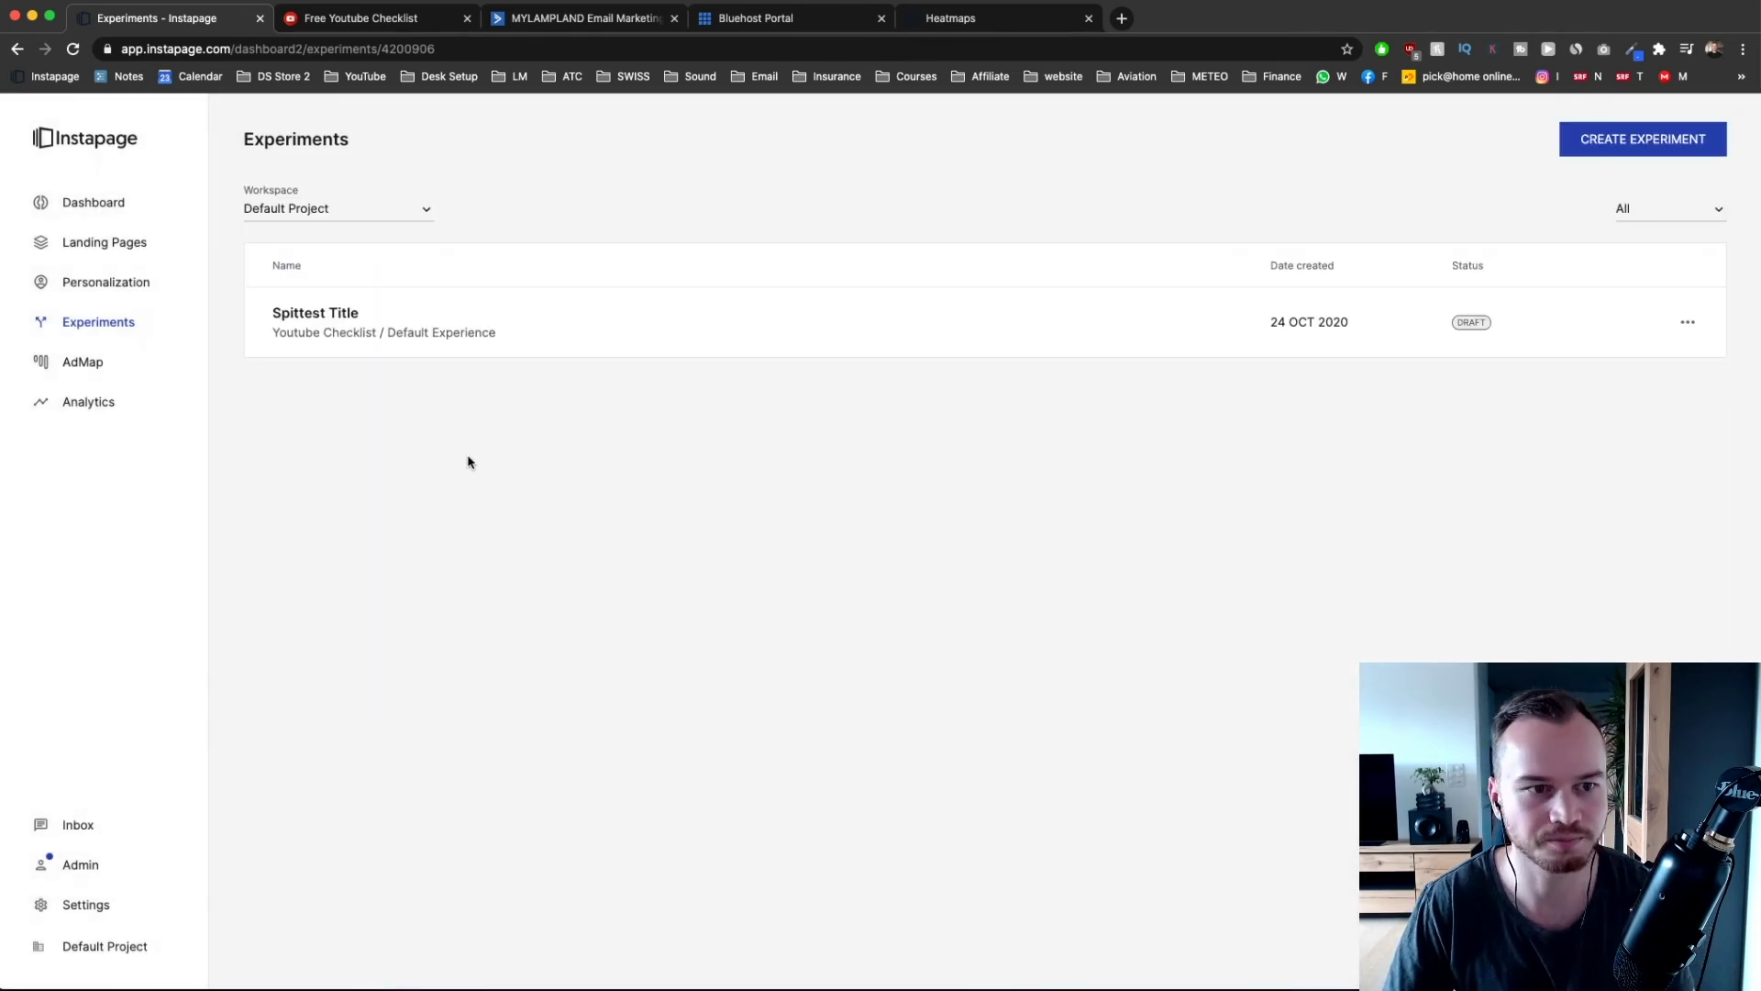
- Add Variation B to the Spittest Title experiment and open that variation in the page editor
{"action": "left_click", "coordinate": [345, 312]}
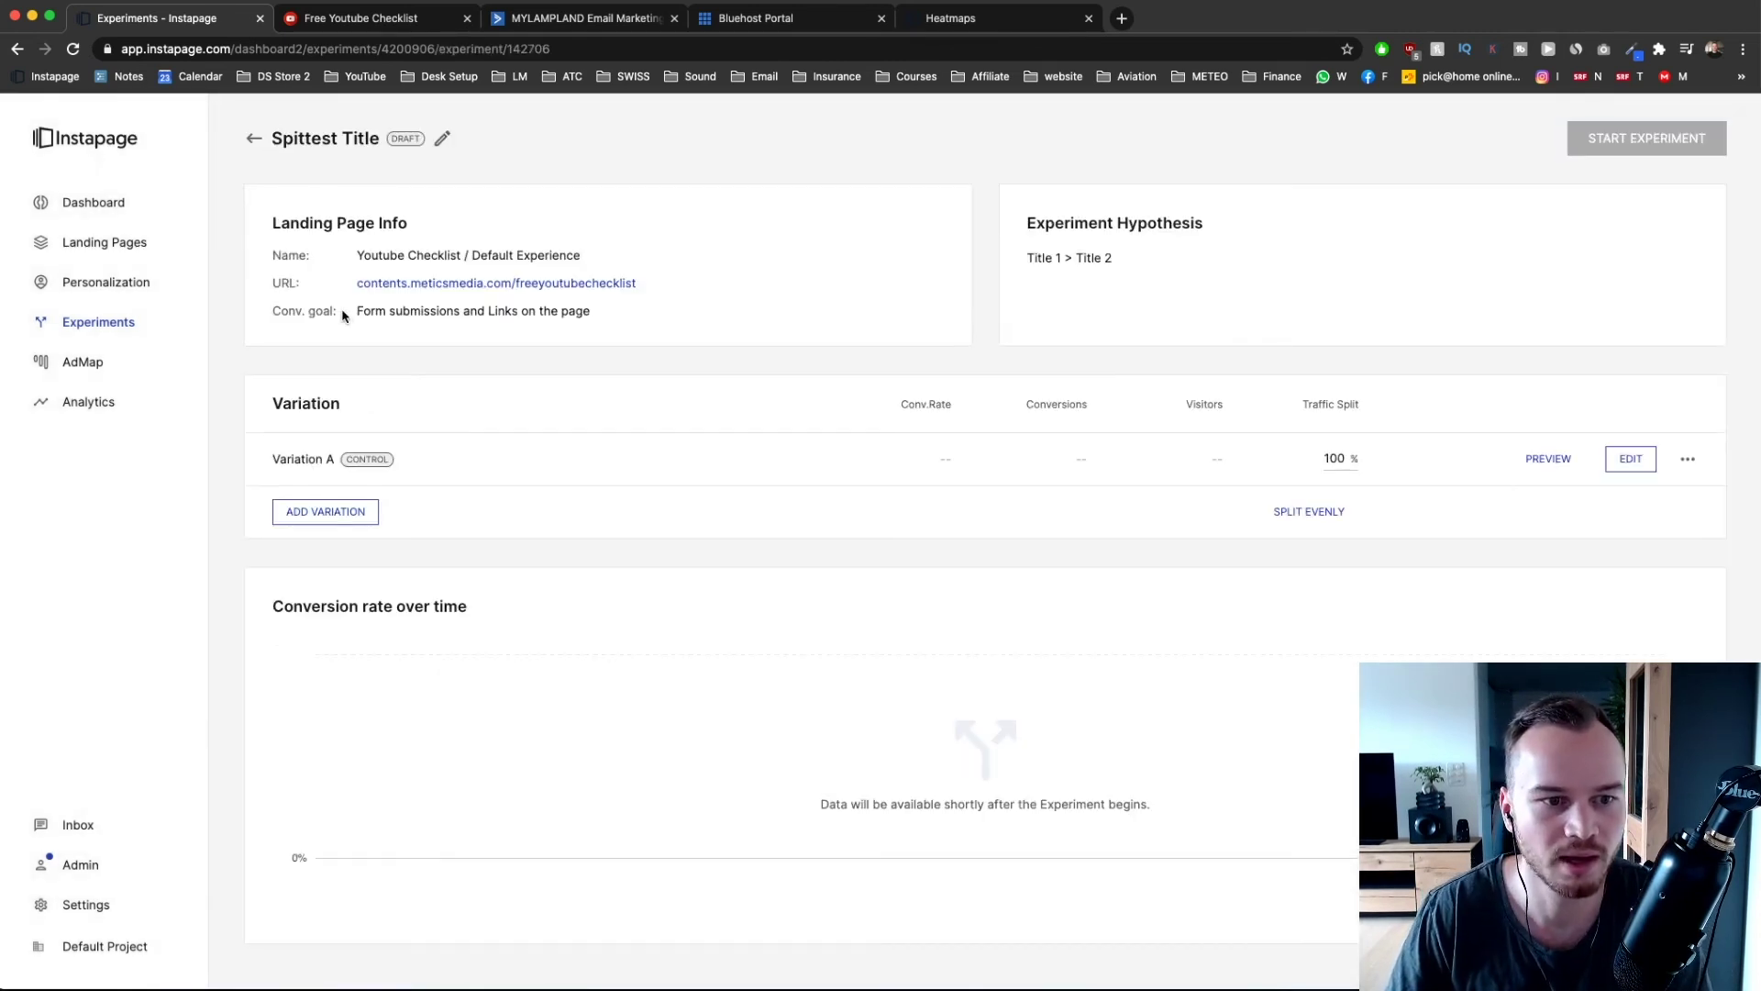
{"action": "left_click", "coordinate": [367, 18]}
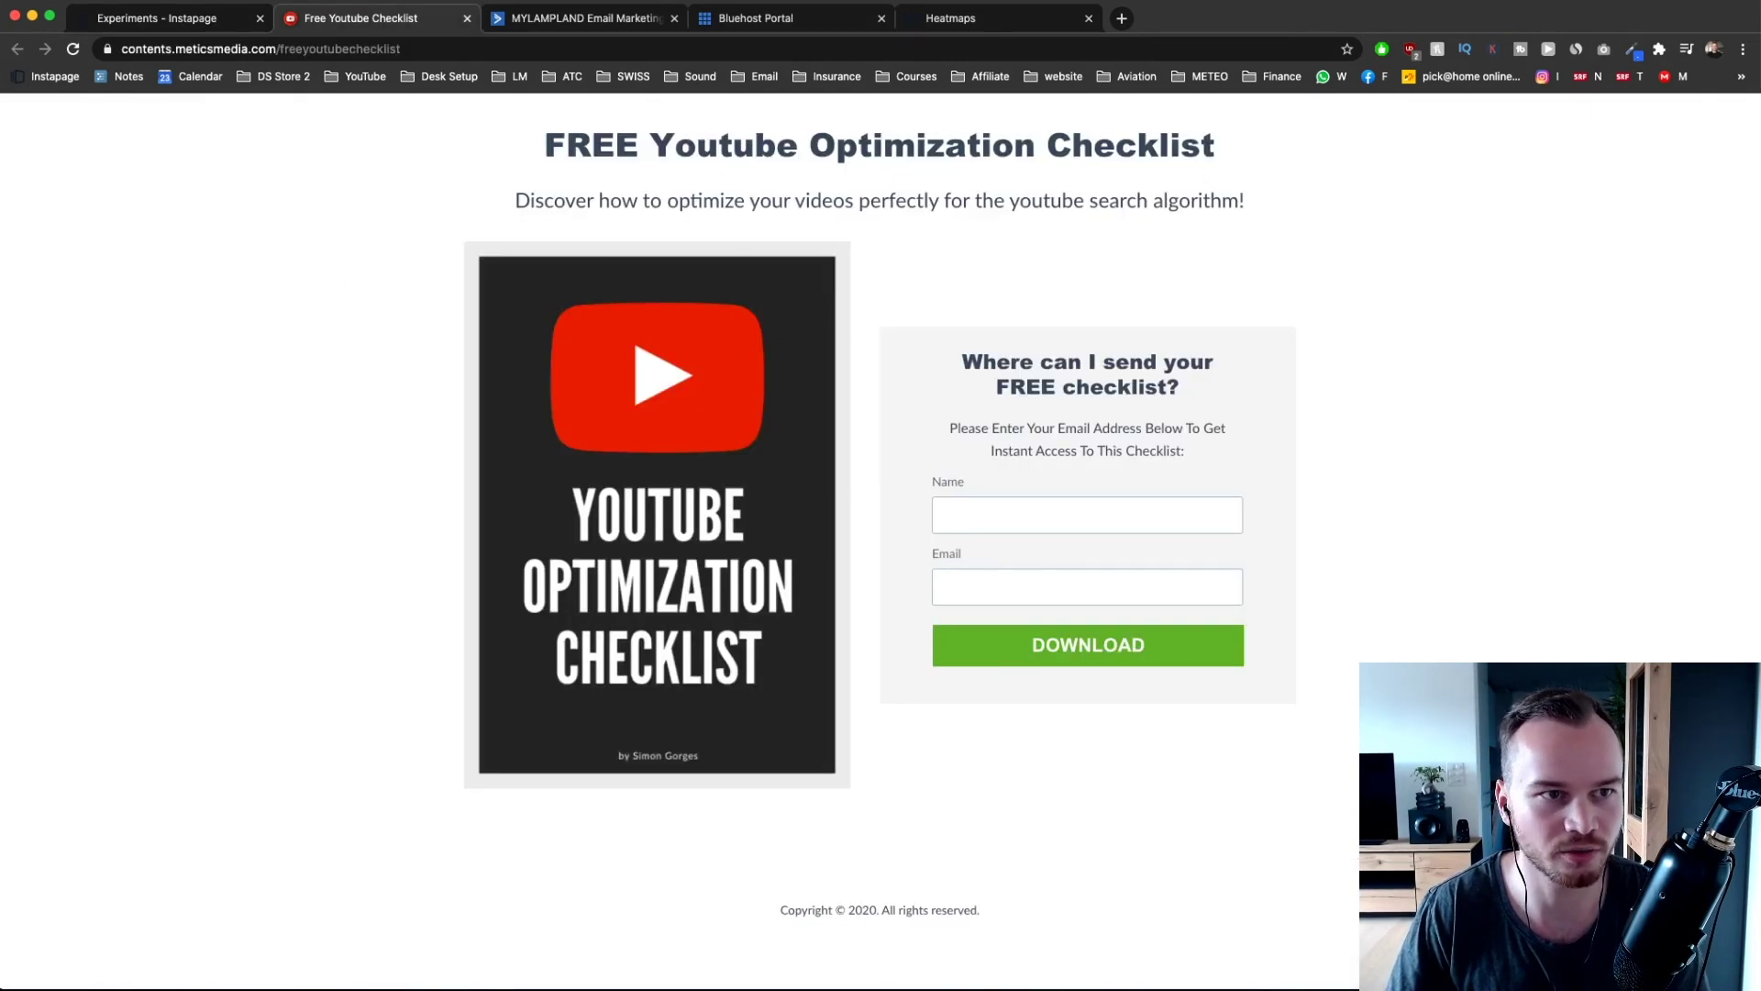
{"action": "left_click", "coordinate": [147, 18]}
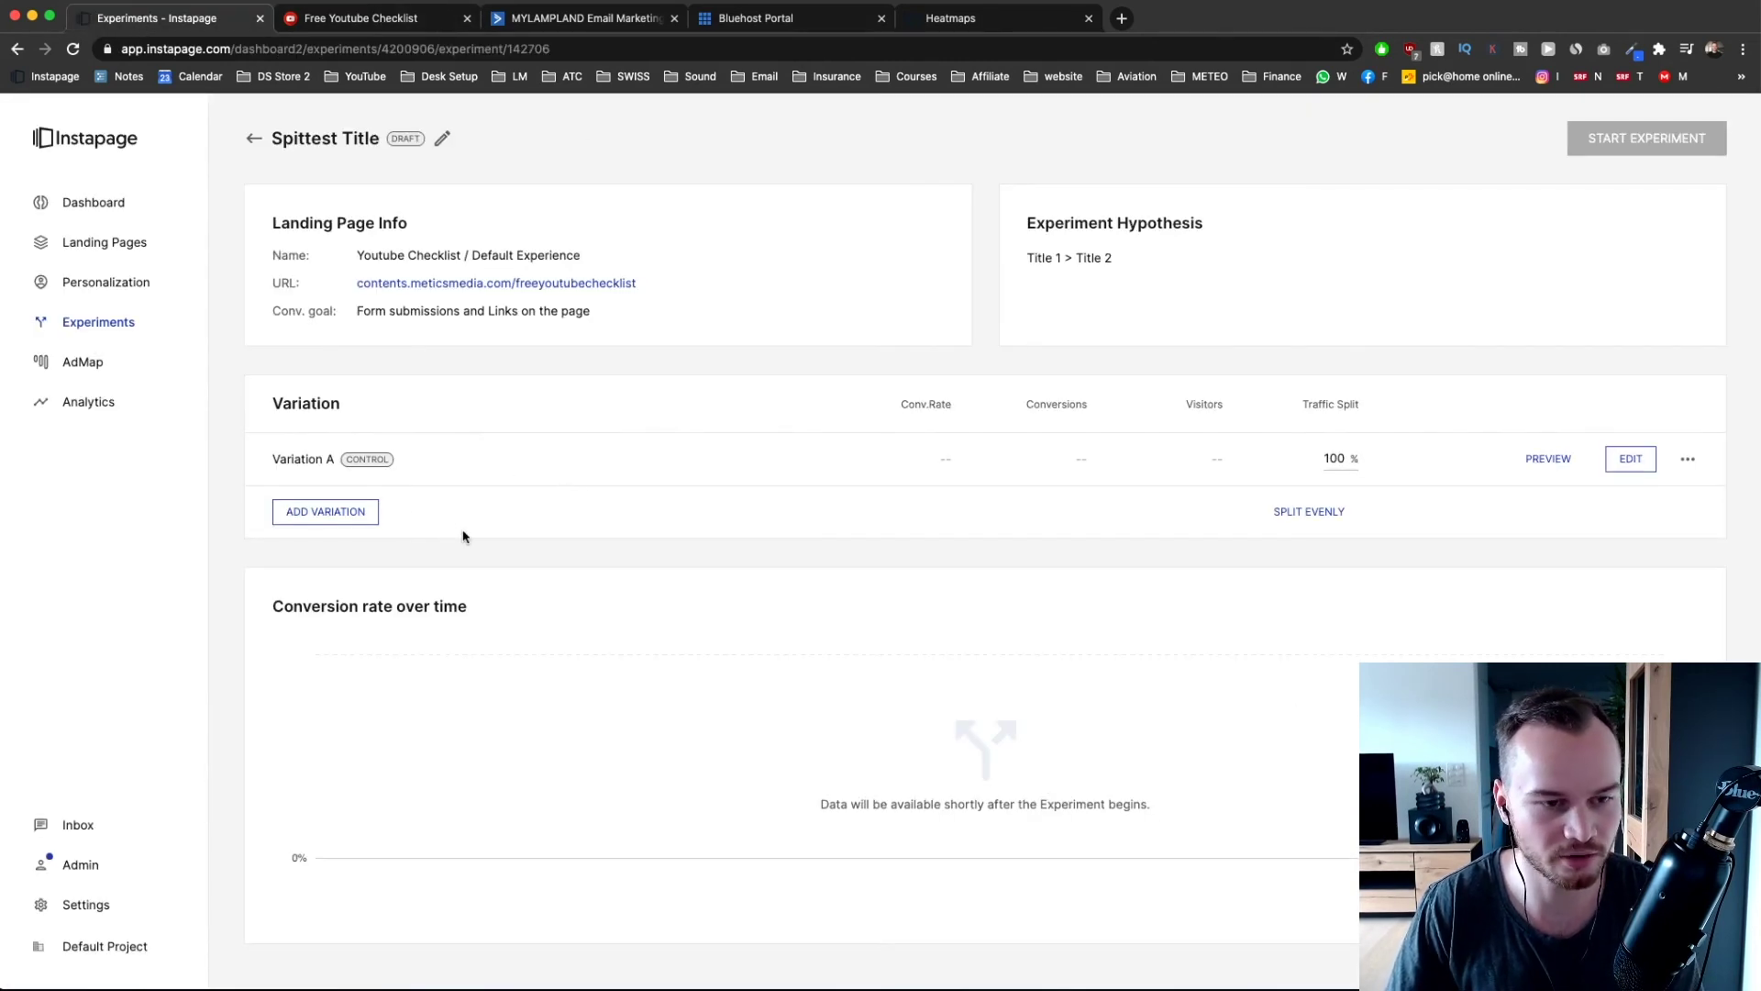
{"action": "left_click", "coordinate": [325, 519]}
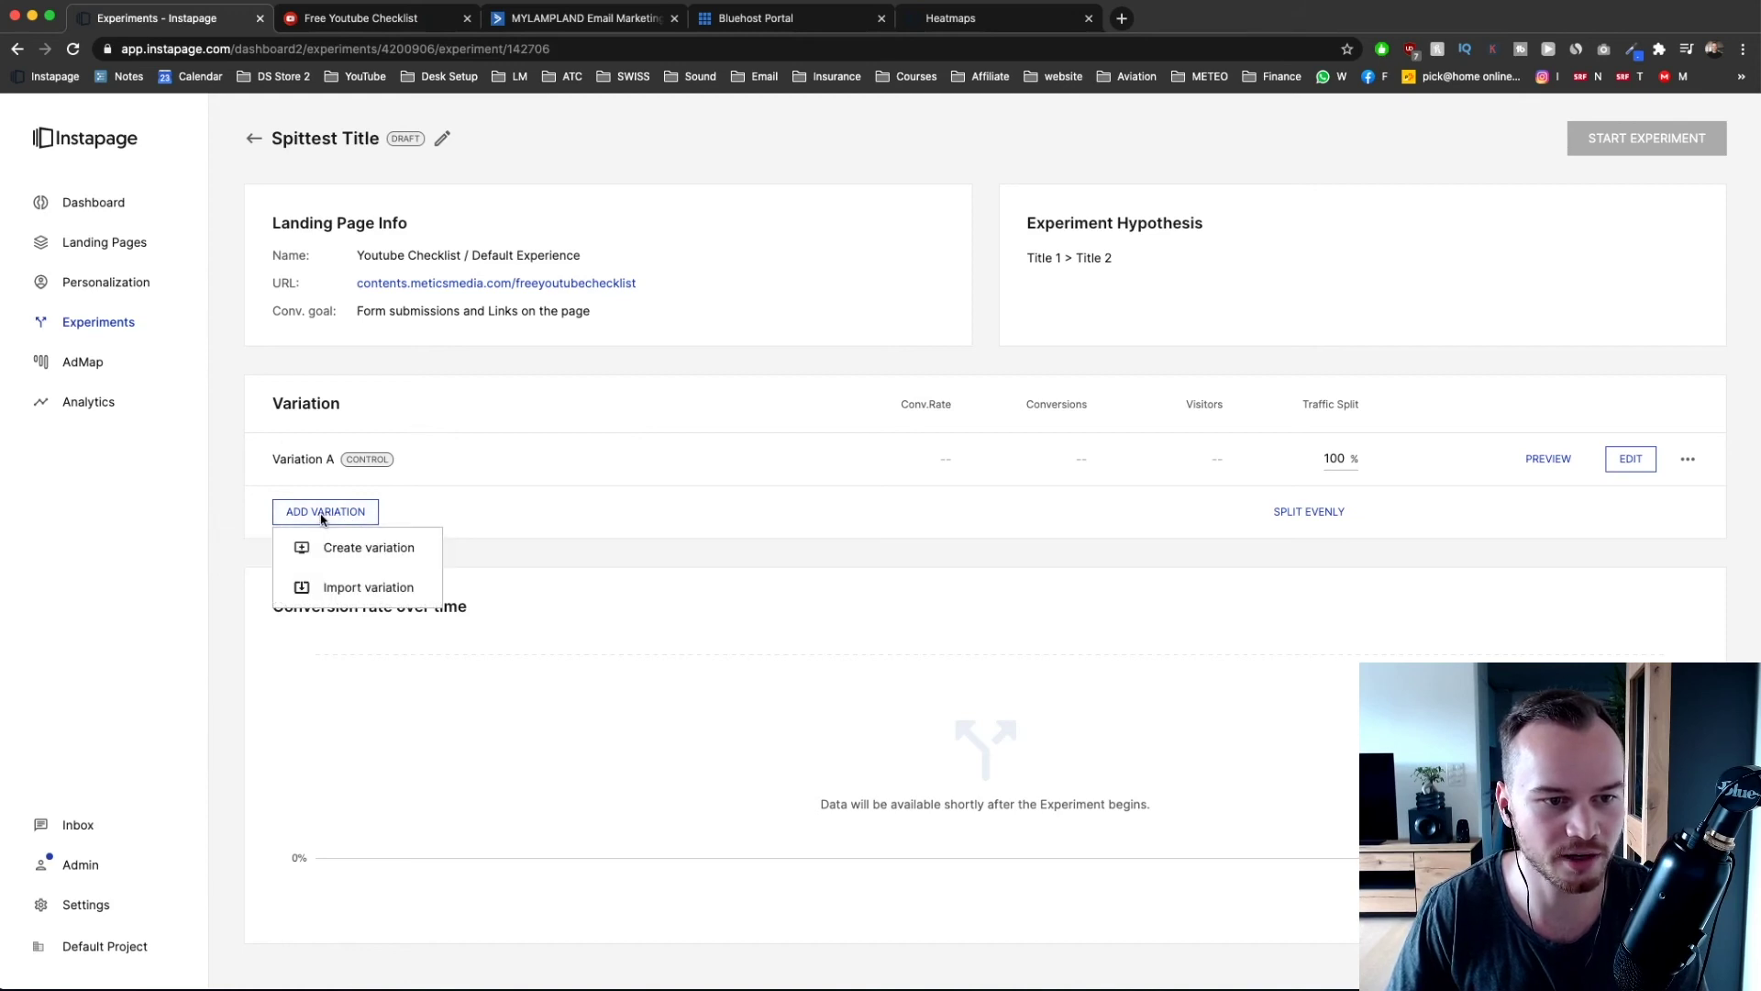
{"action": "left_click", "coordinate": [363, 550]}
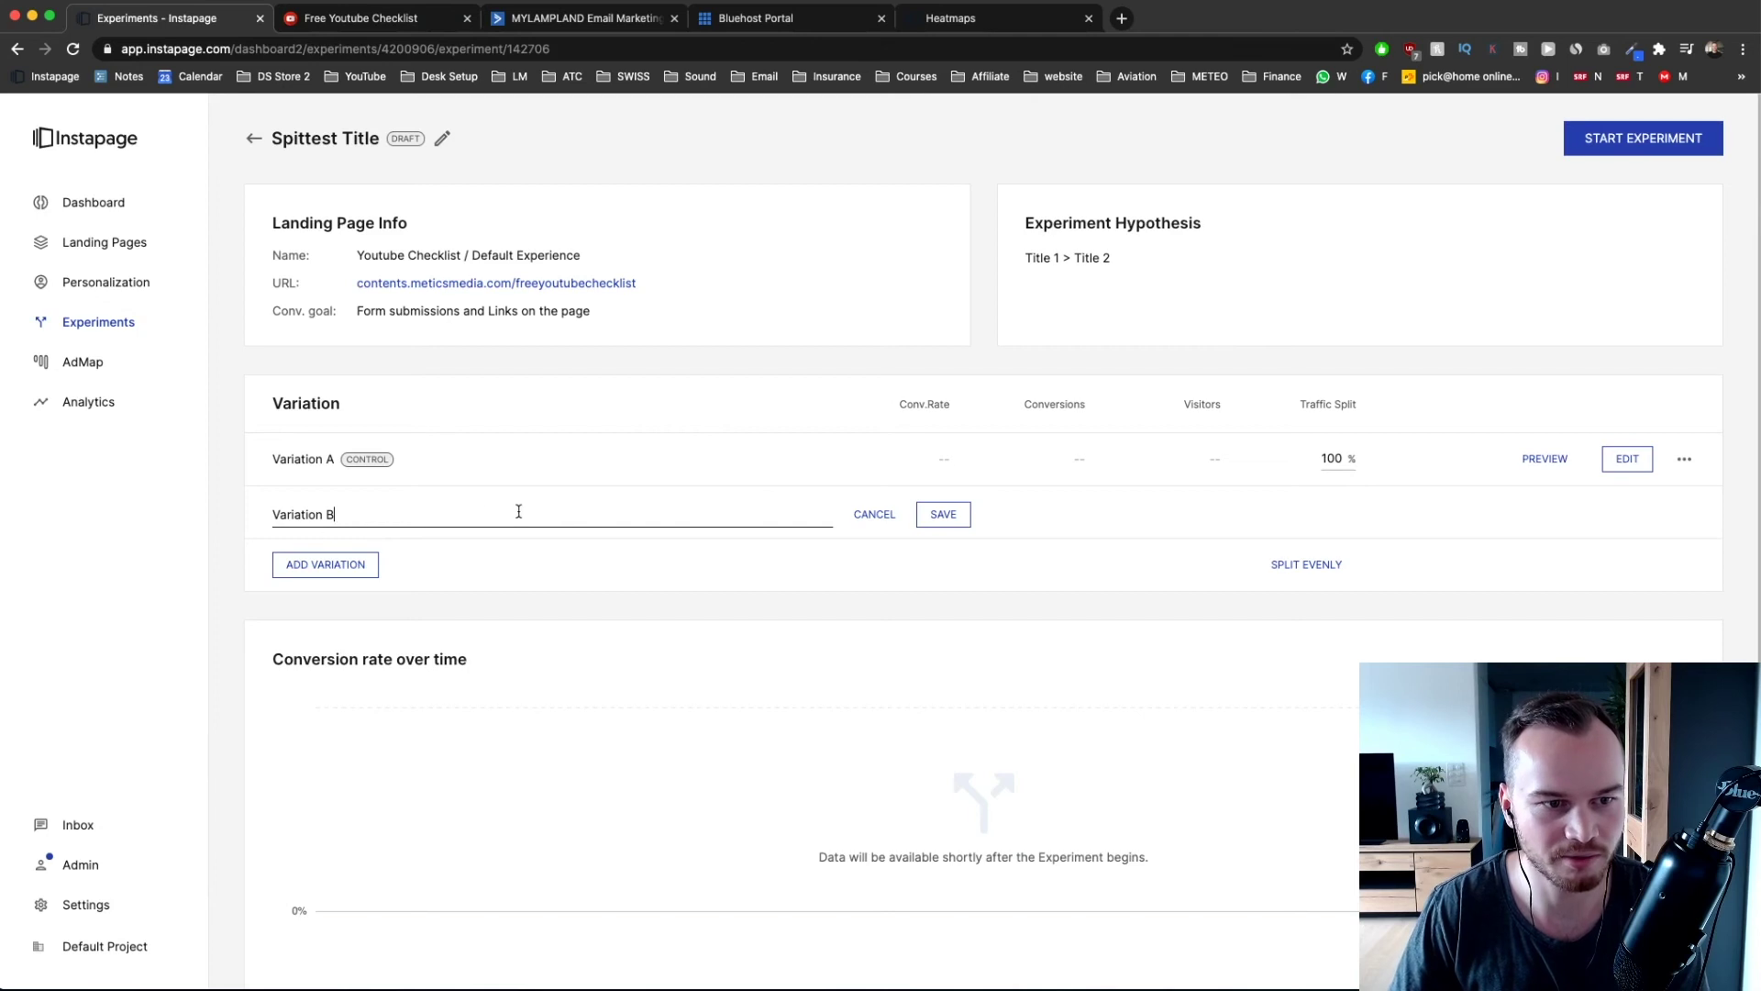
{"action": "left_click", "coordinate": [945, 526]}
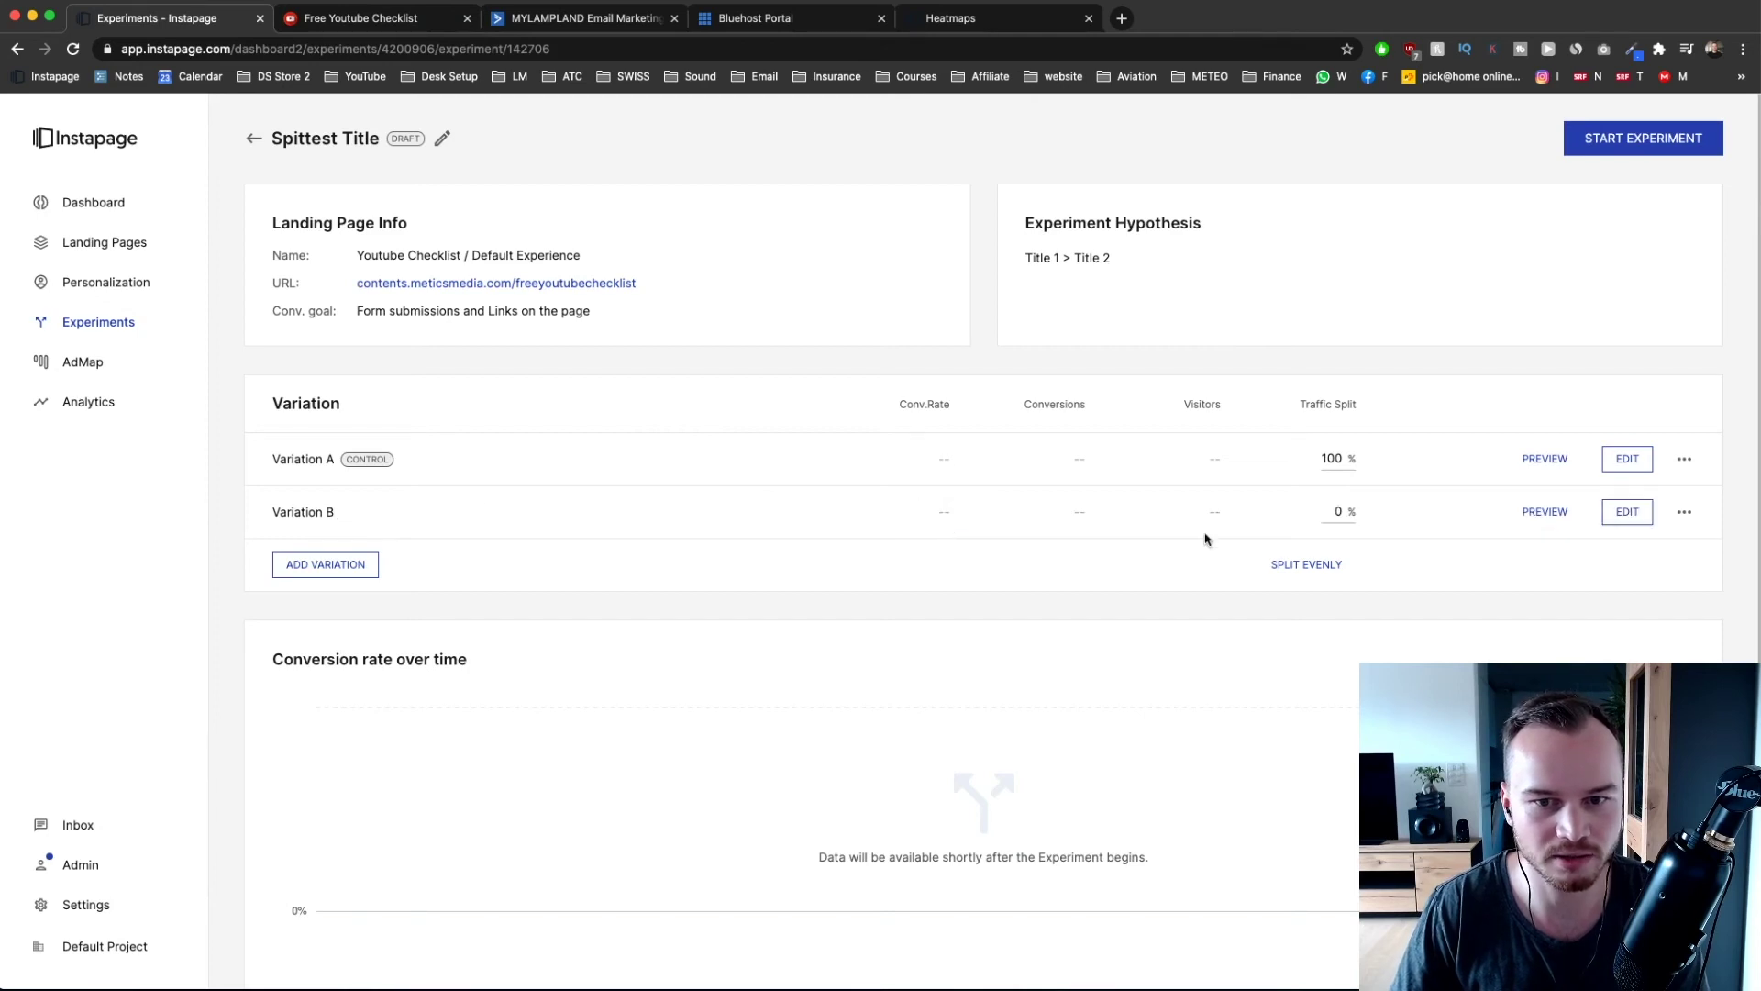
{"action": "left_click", "coordinate": [1626, 518]}
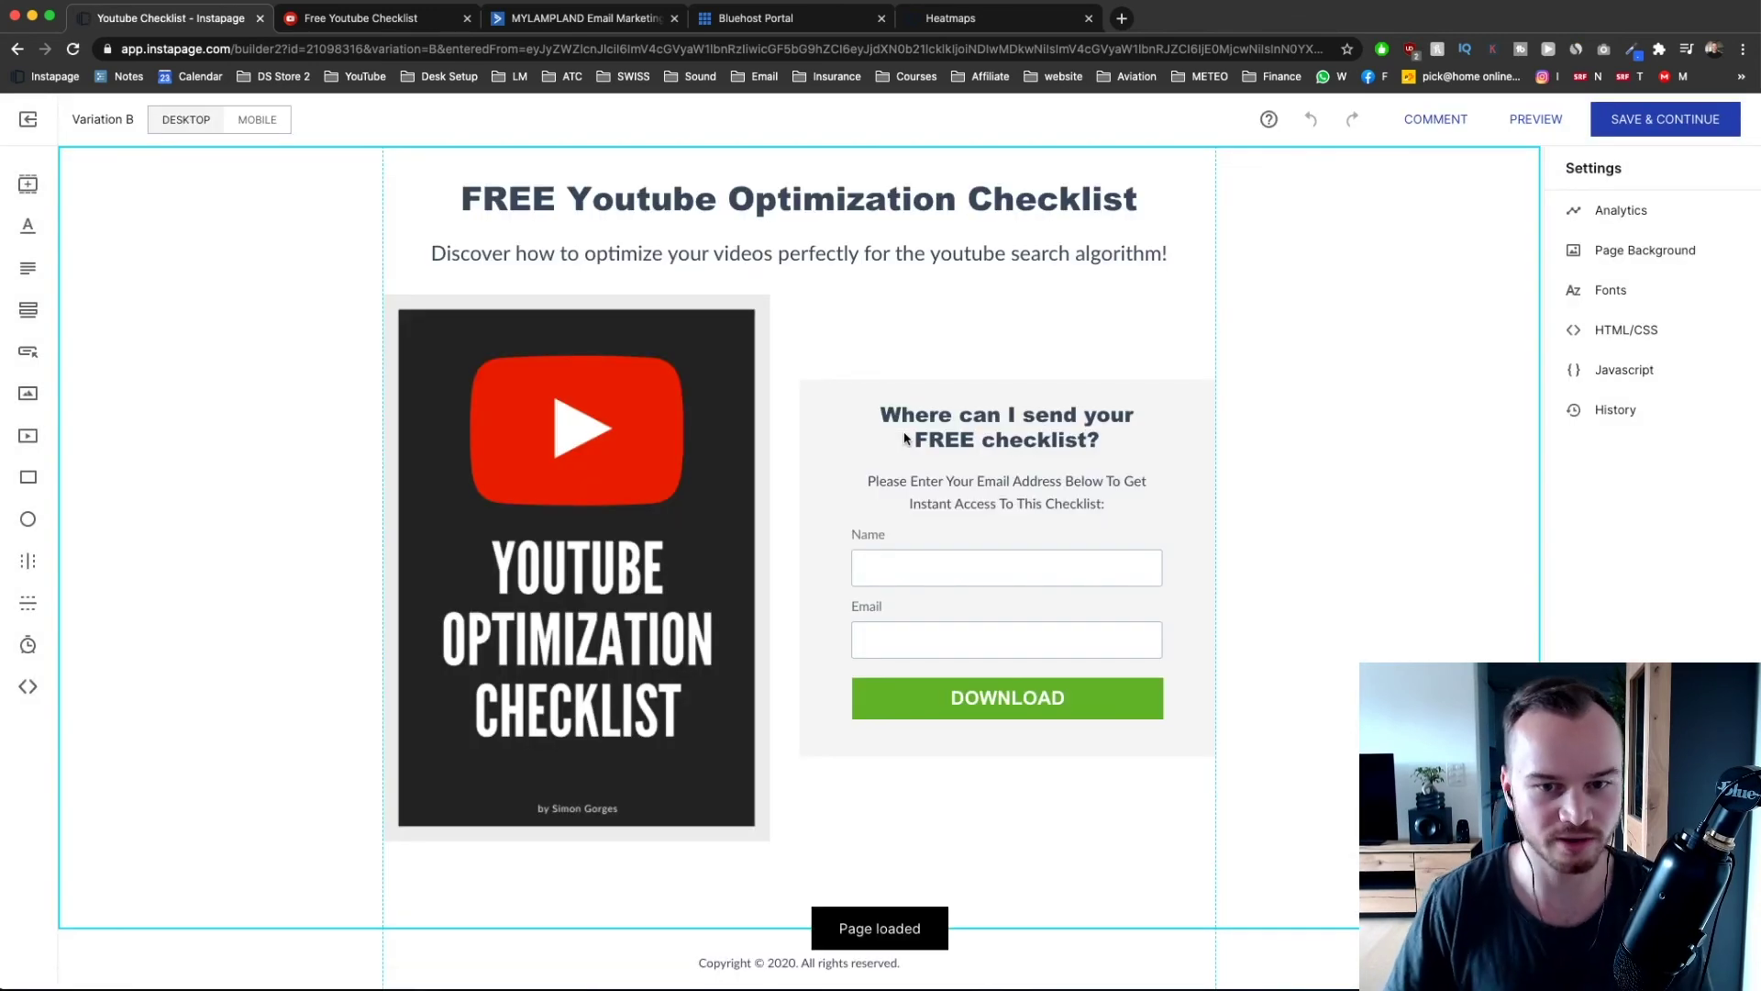
- Replace Variation B's headline with "10X Your Youtube Views" and save the variation to return to the experiment
{"action": "left_click", "coordinate": [587, 200]}
{"action": "left_click", "coordinate": [609, 195]}
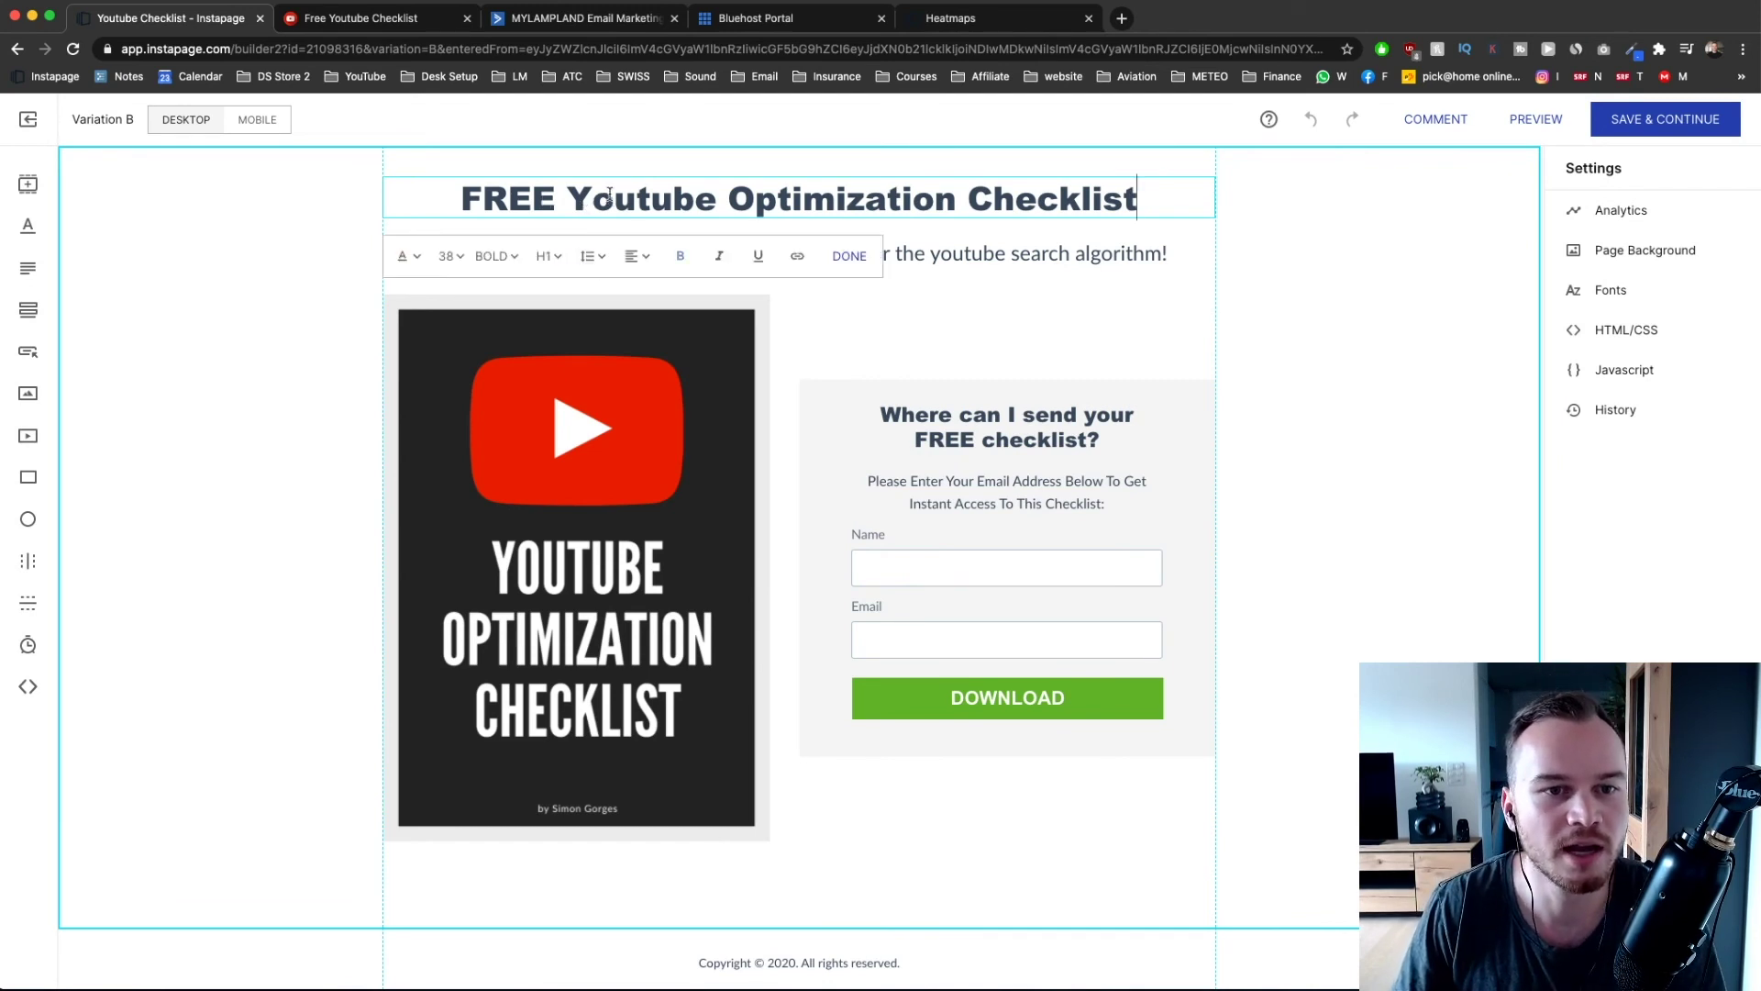
{"action": "left_click_drag", "start_coordinate": [463, 195], "coordinate": [1191, 178]}
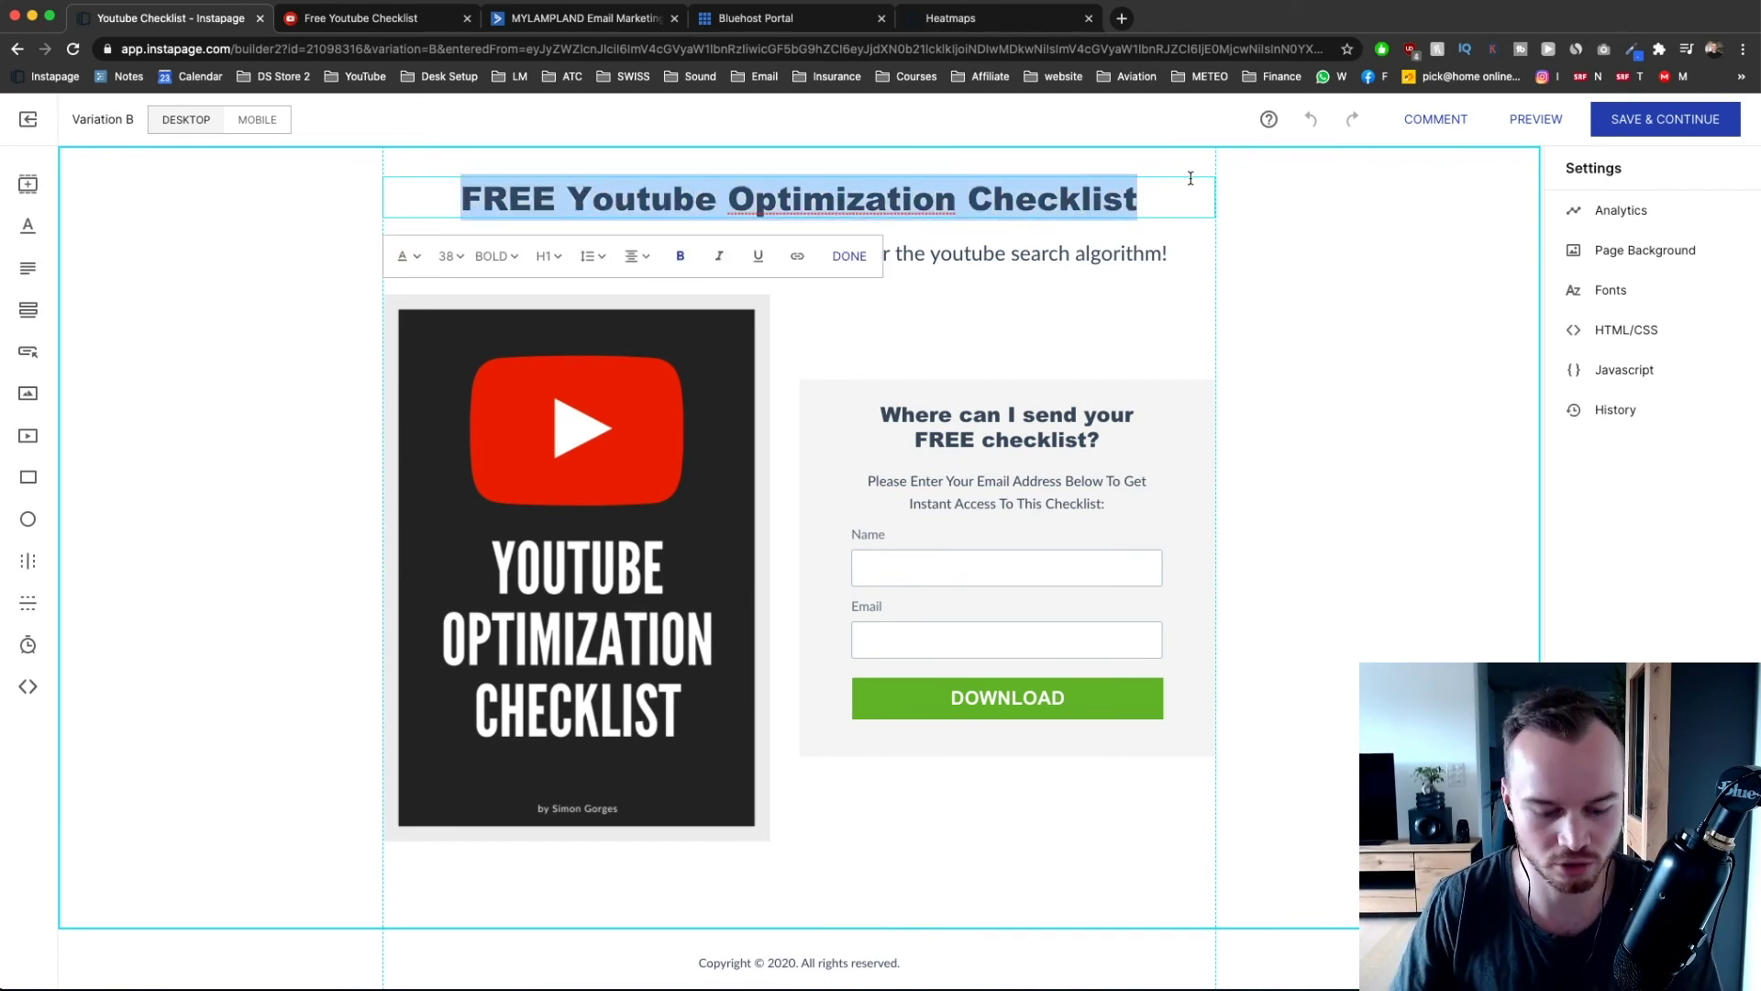
{"action": "type", "text": "10x"}
{"action": "key", "text": "BackSpace"}
{"action": "type", "text": "X "}
{"action": "type", "text": "Youtu"}
{"action": "key", "text": "BackSpace"}
{"action": "key", "text": "BackSpace"}
{"action": "type", "text": "r Youtbe"}
{"action": "key", "text": "BackSpace"}
{"action": "key", "text": "BackSpace"}
{"action": "type", "text": "ube Views"}
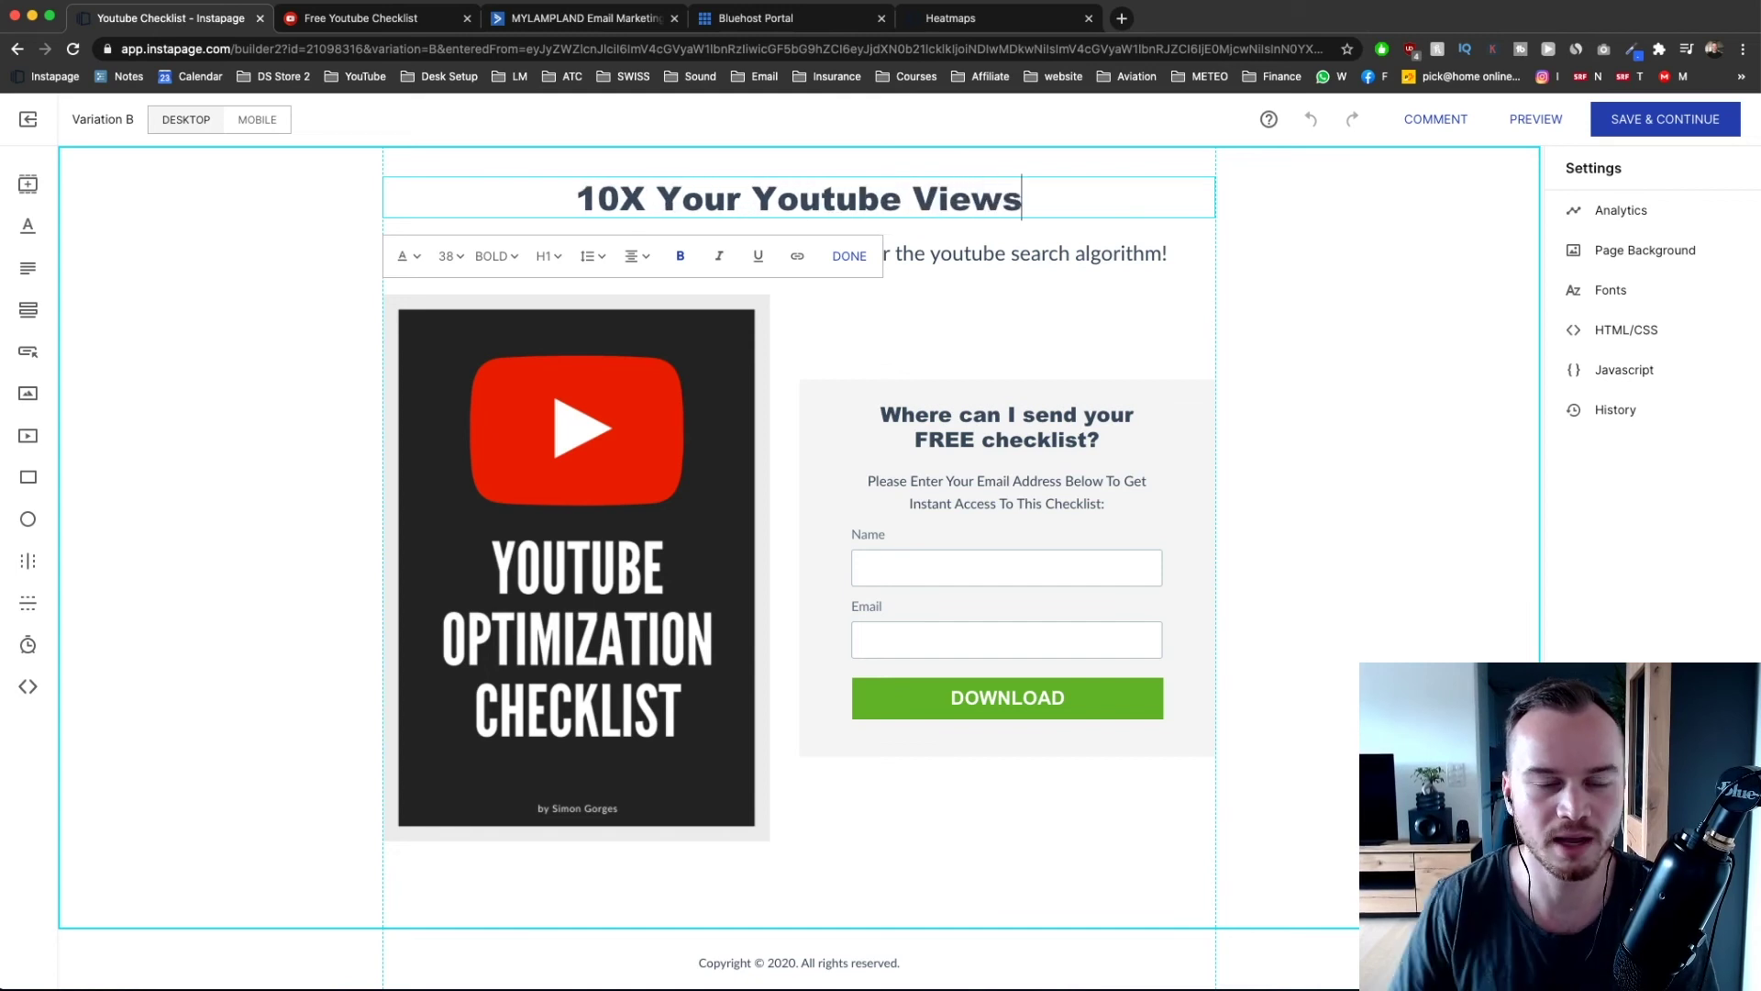
{"action": "left_click", "coordinate": [1227, 234]}
{"action": "left_click", "coordinate": [1648, 129]}
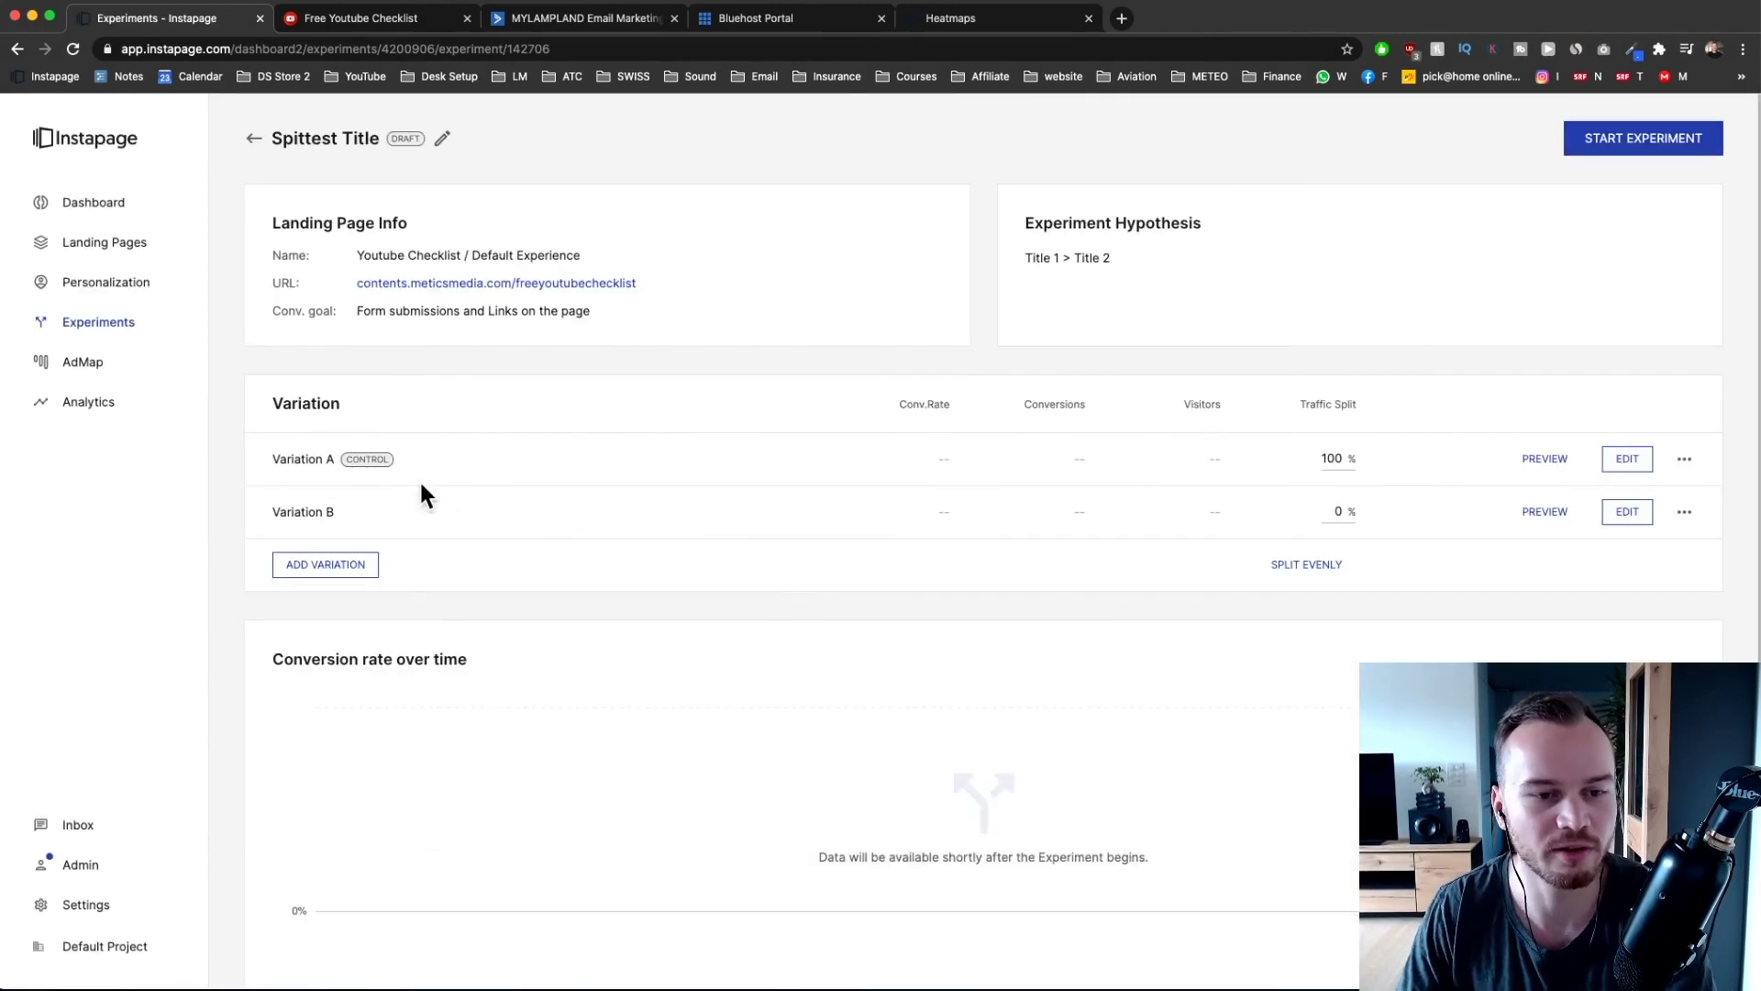
- Set the traffic split to 50% each for Variation A and Variation B, and start the Spittest Title experiment
{"action": "left_click_drag", "start_coordinate": [1300, 403], "coordinate": [1373, 407]}
{"action": "left_click", "coordinate": [1334, 460]}
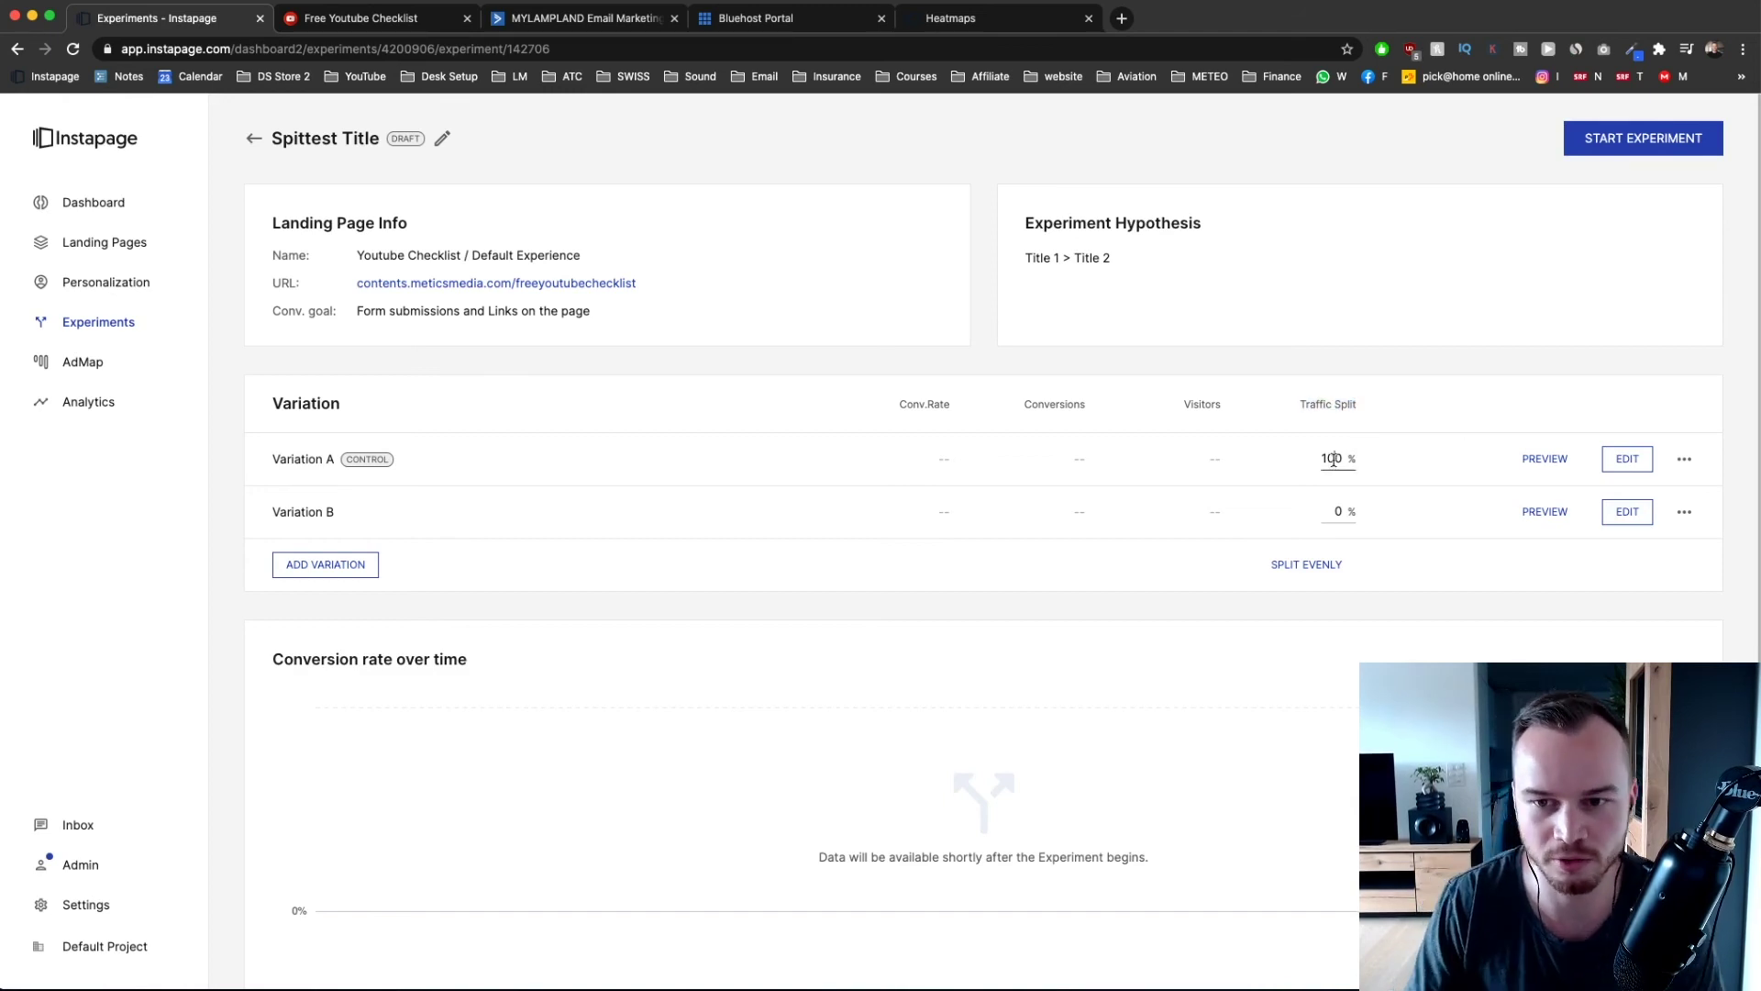
{"action": "double_click", "coordinate": [1340, 457]}
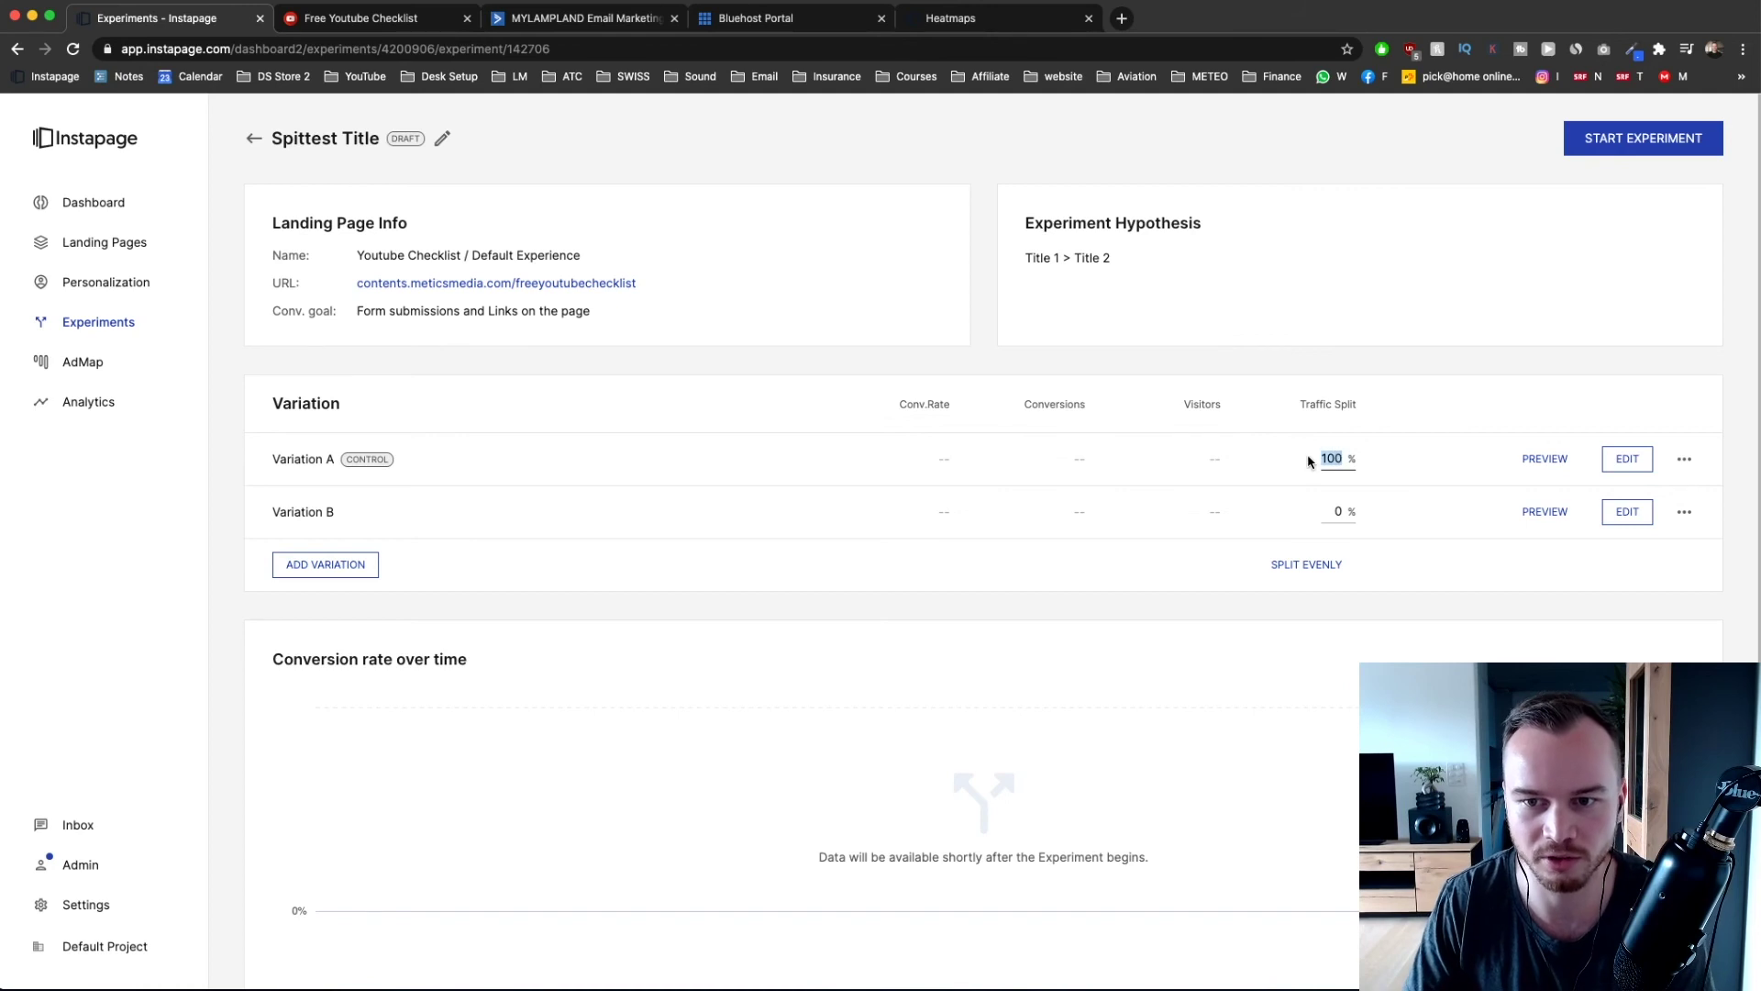
{"action": "type", "text": "50"}
{"action": "left_click", "coordinate": [1336, 511]}
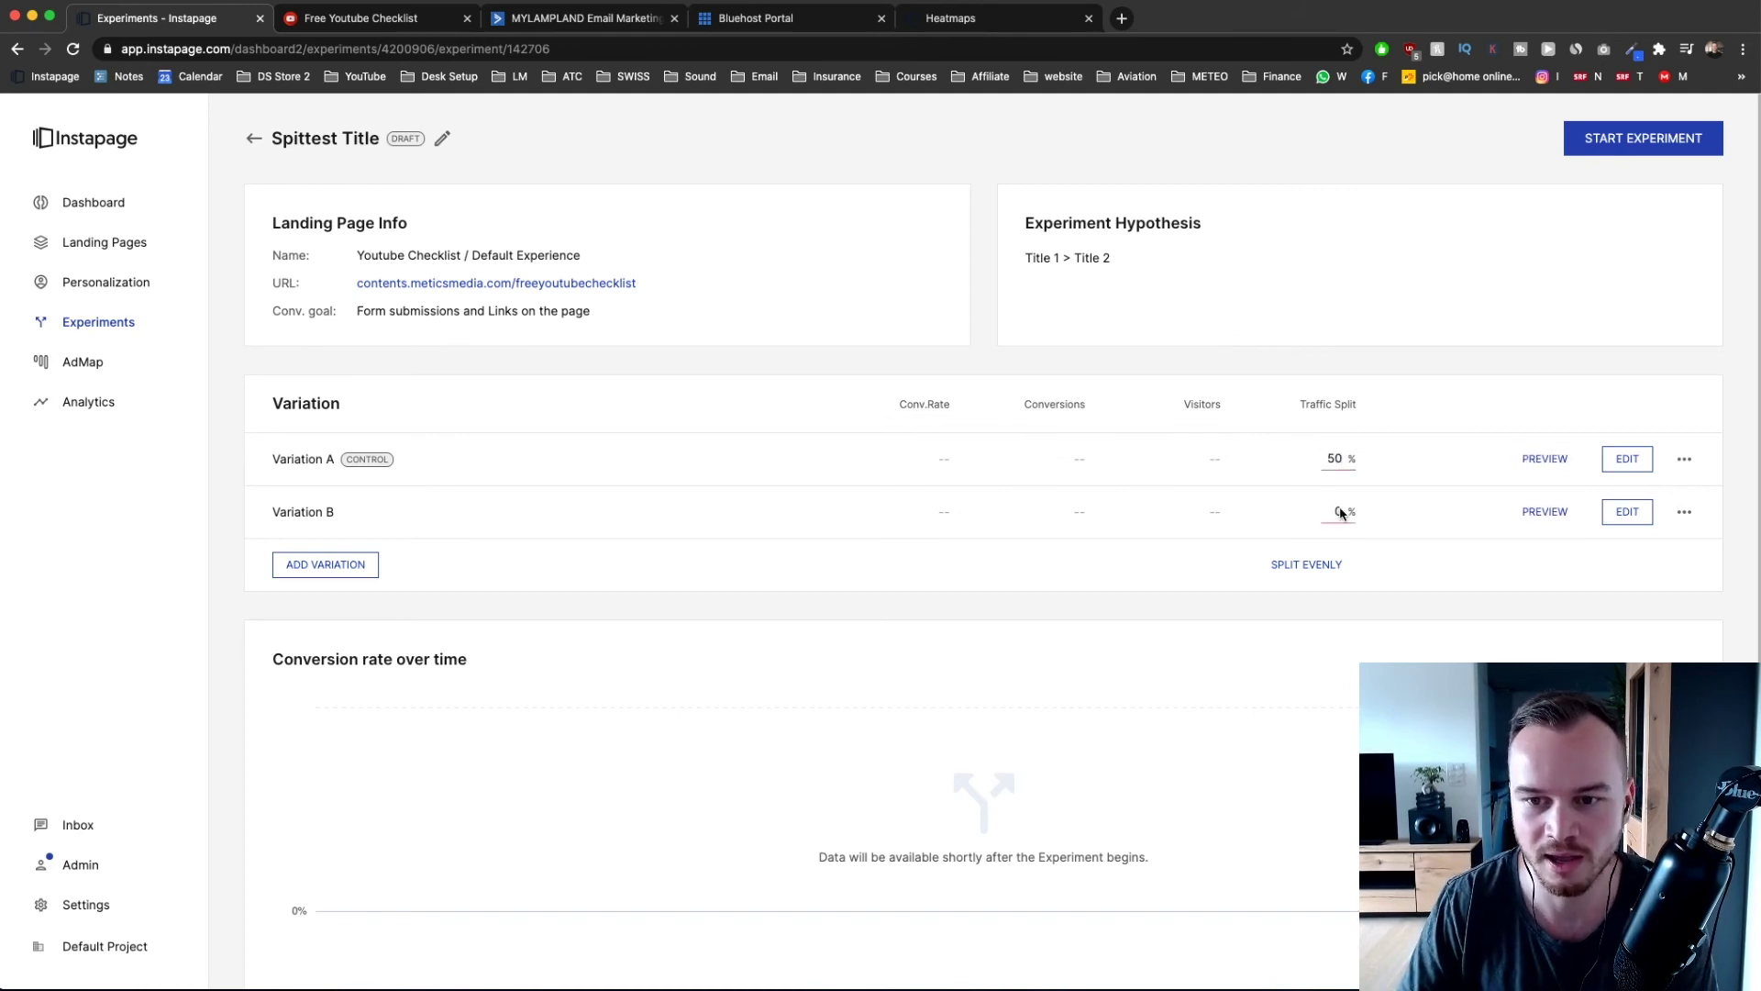
{"action": "double_click", "coordinate": [1341, 512]}
{"action": "type", "text": "50"}
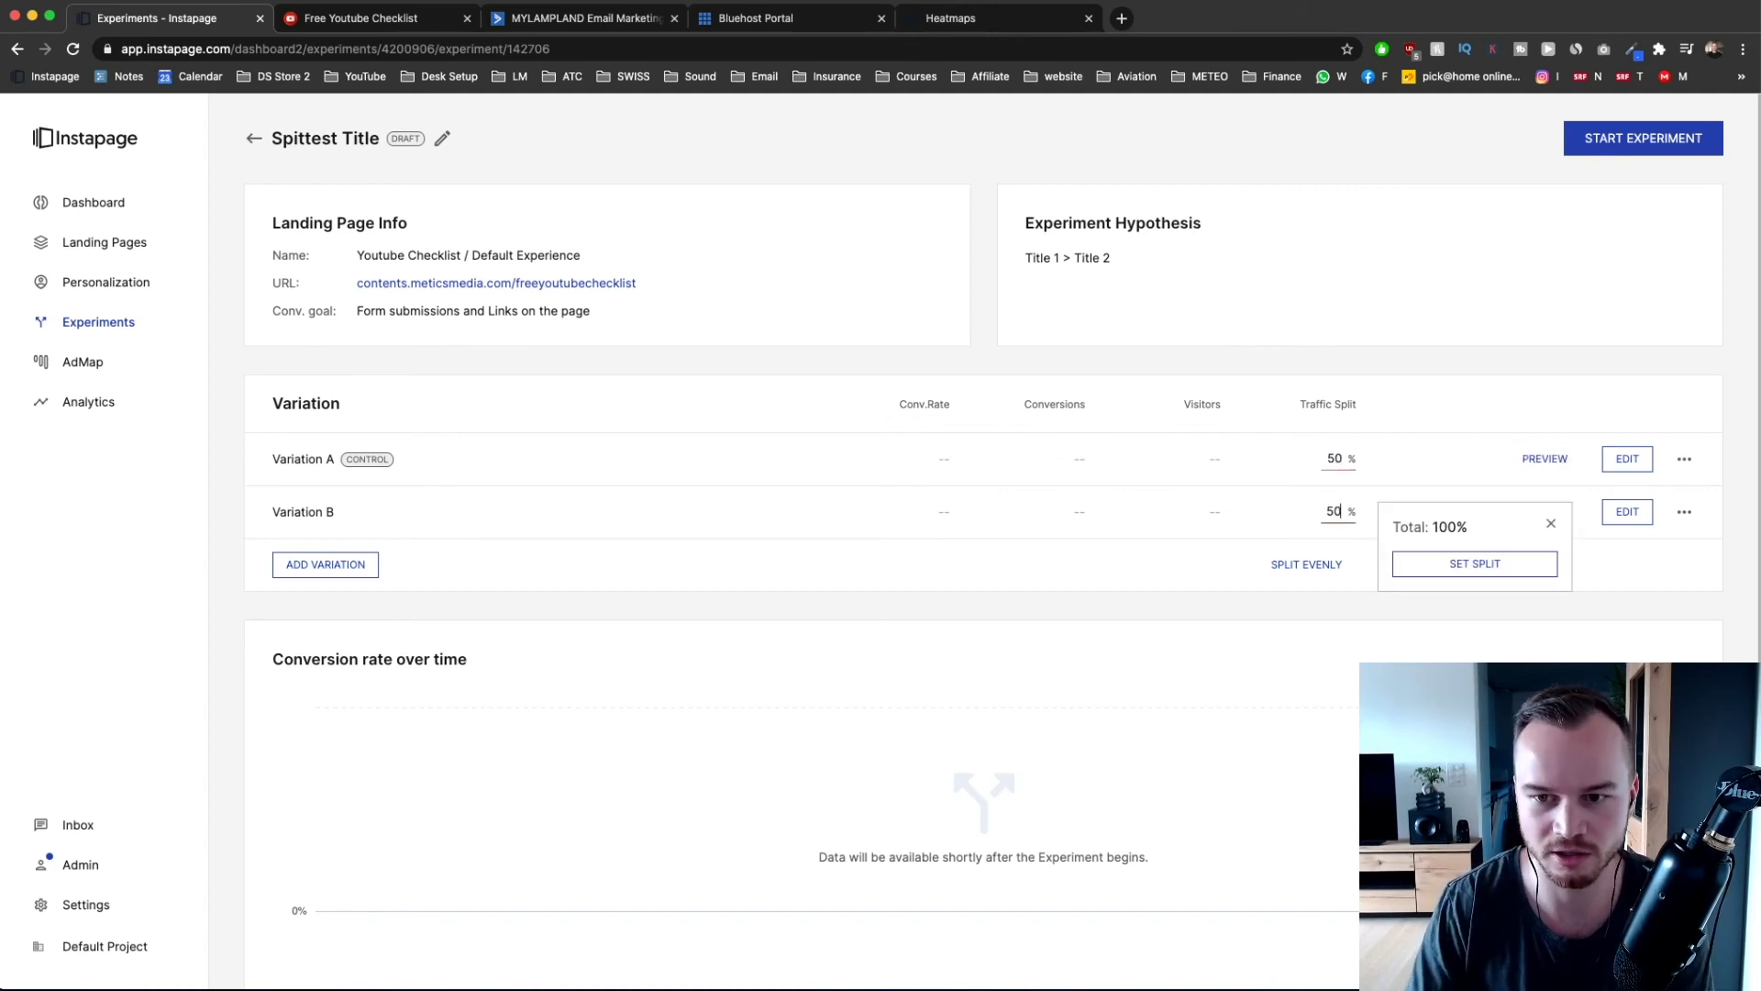
{"action": "left_click", "coordinate": [1449, 567]}
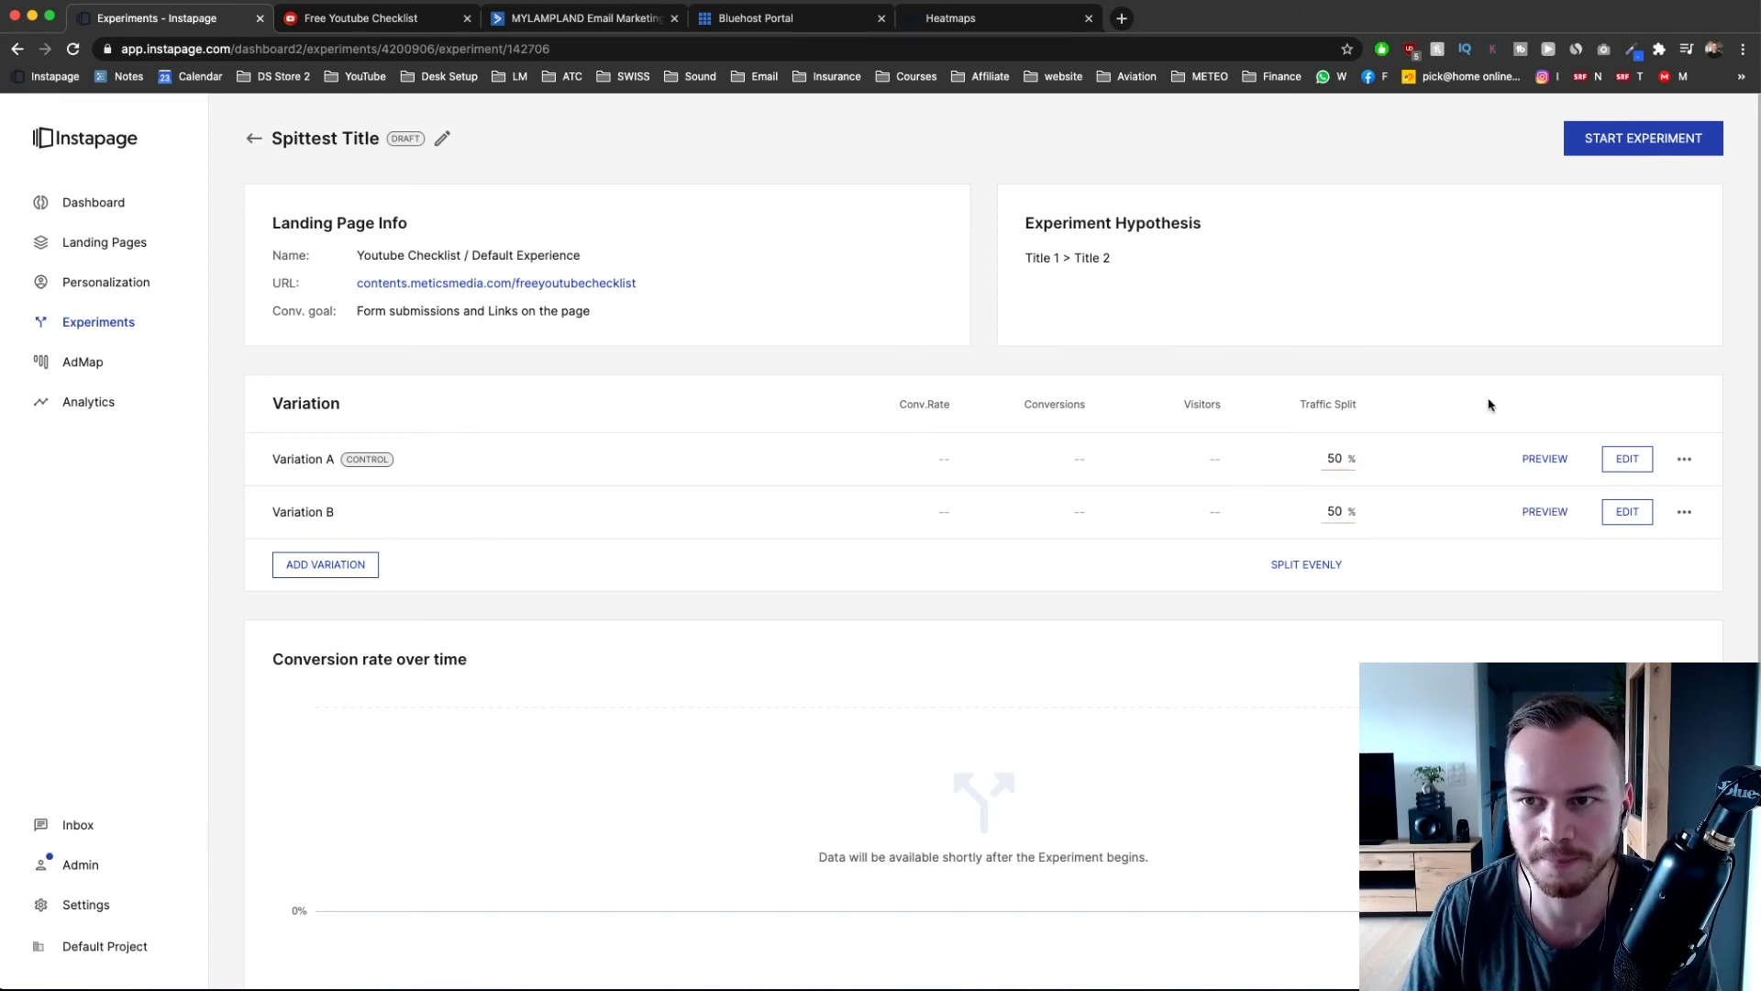
{"action": "left_click", "coordinate": [1606, 147]}
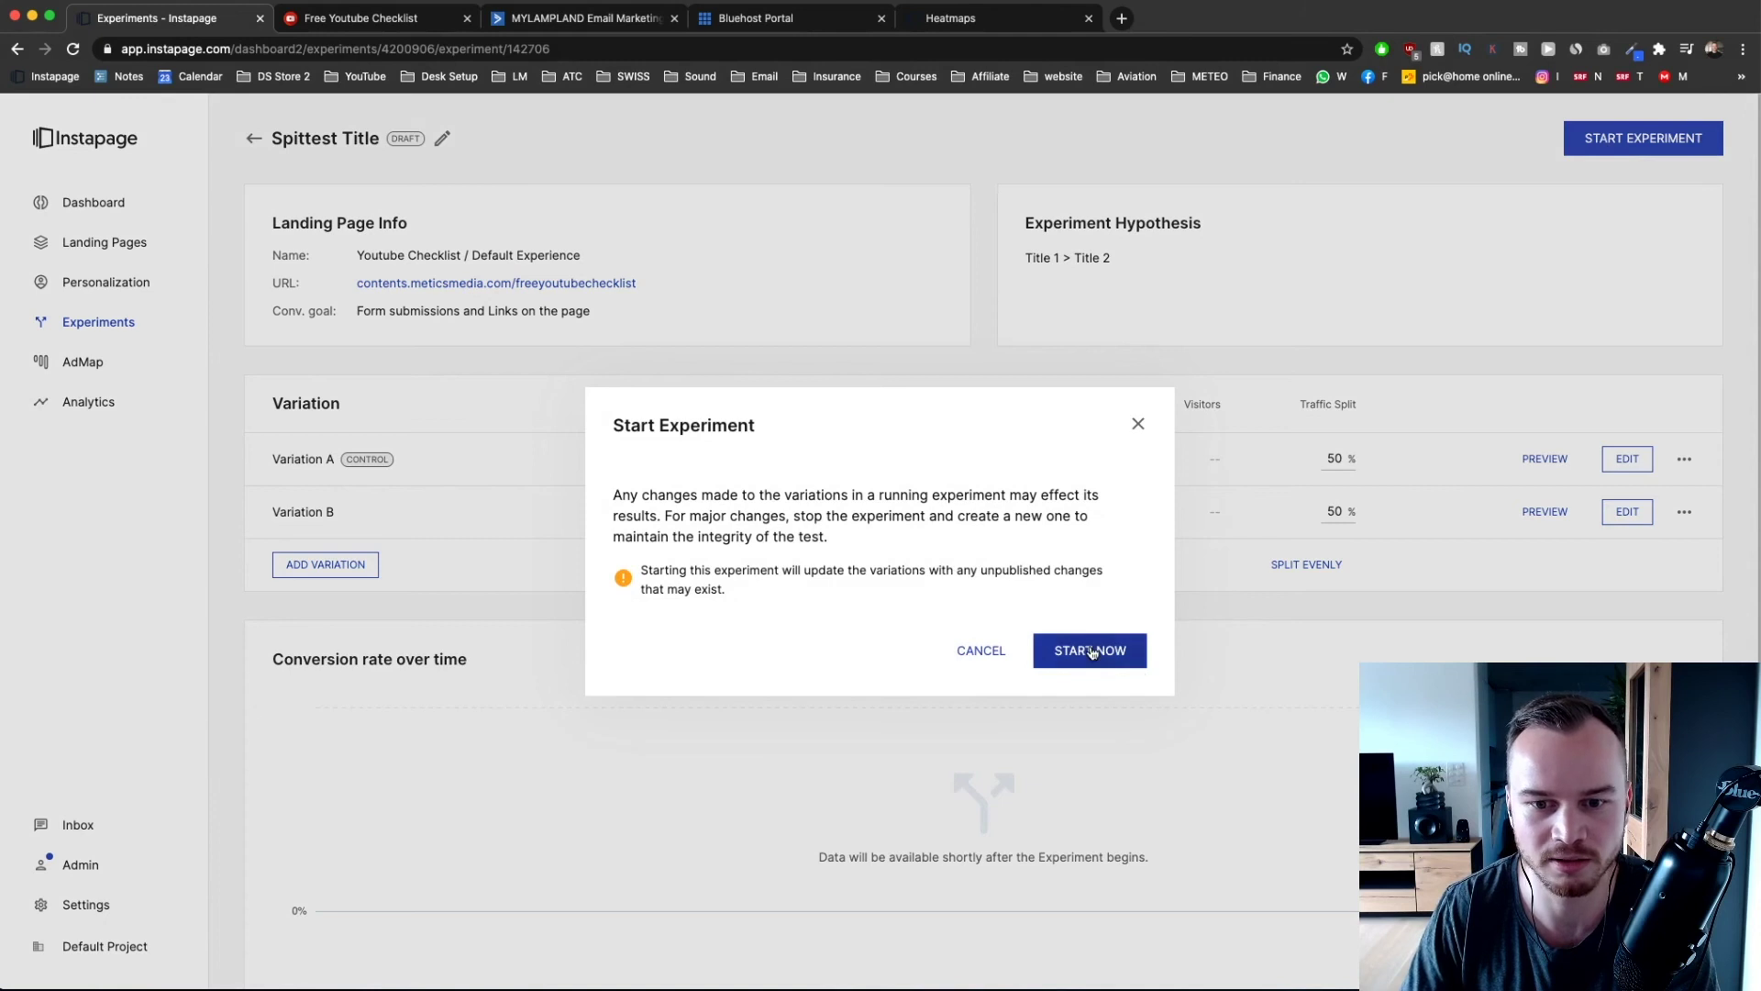
{"action": "left_click", "coordinate": [1091, 652]}
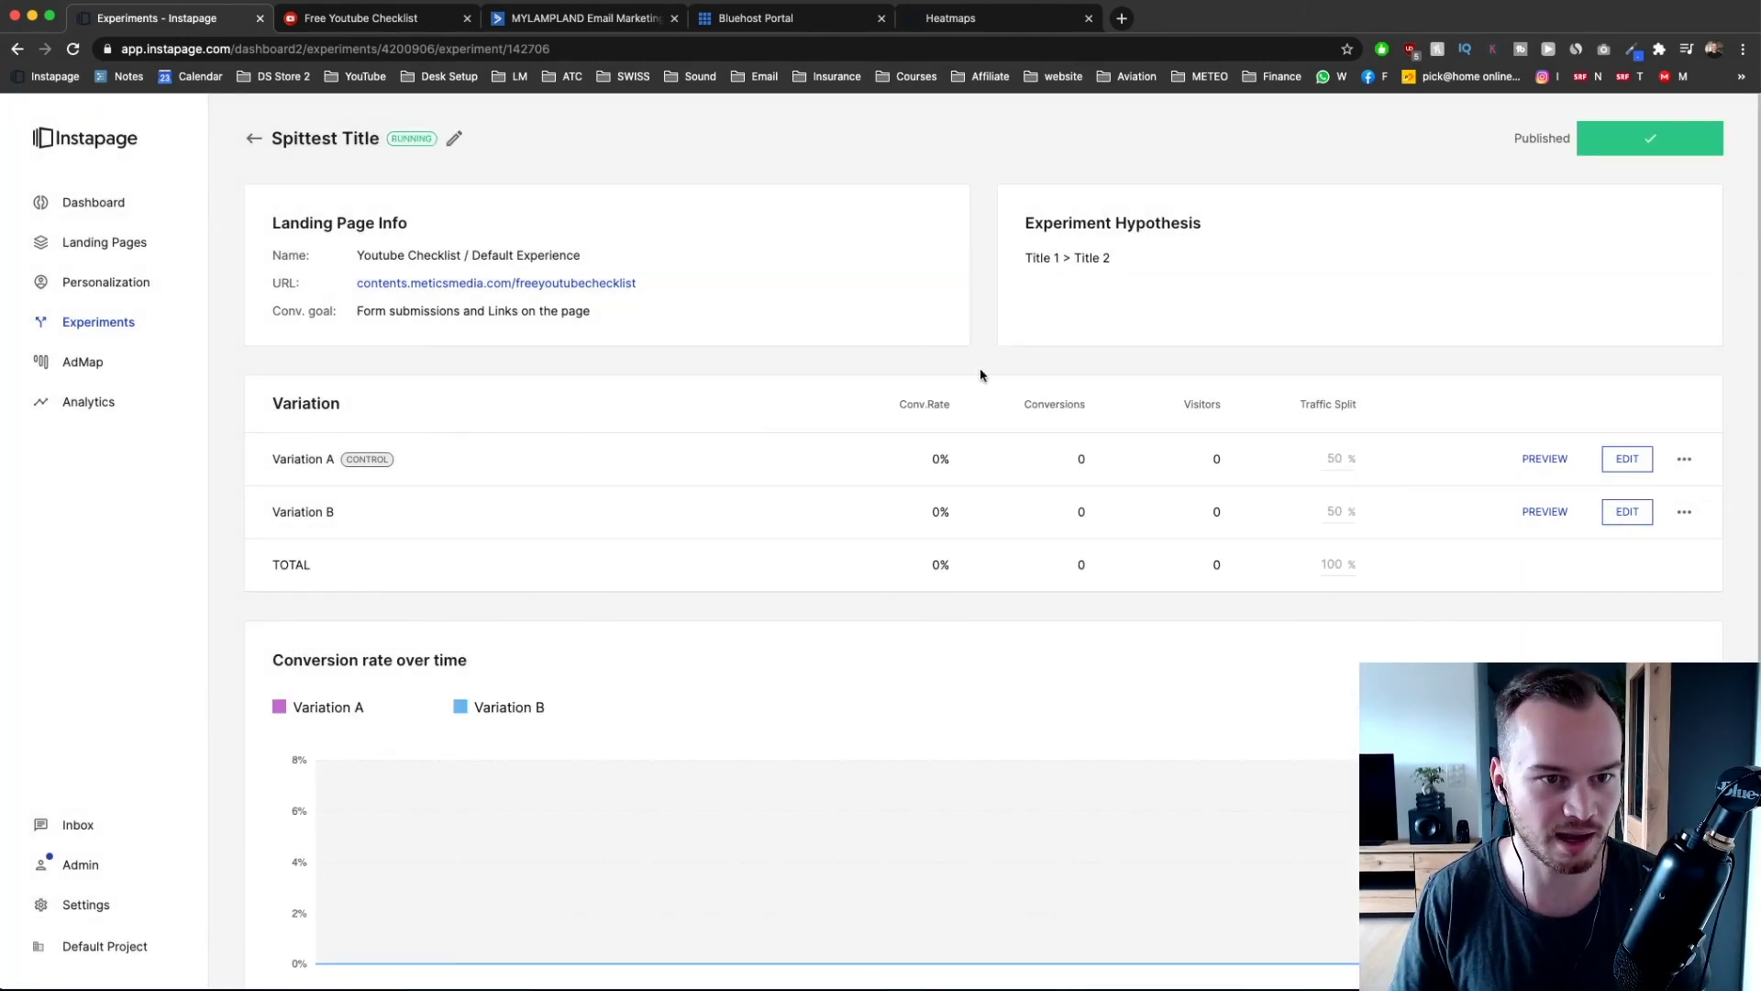
- Review the headline on the published checklist page and the conversion rates of both variations in the running experiment
{"action": "left_click_drag", "start_coordinate": [441, 284], "coordinate": [637, 291]}
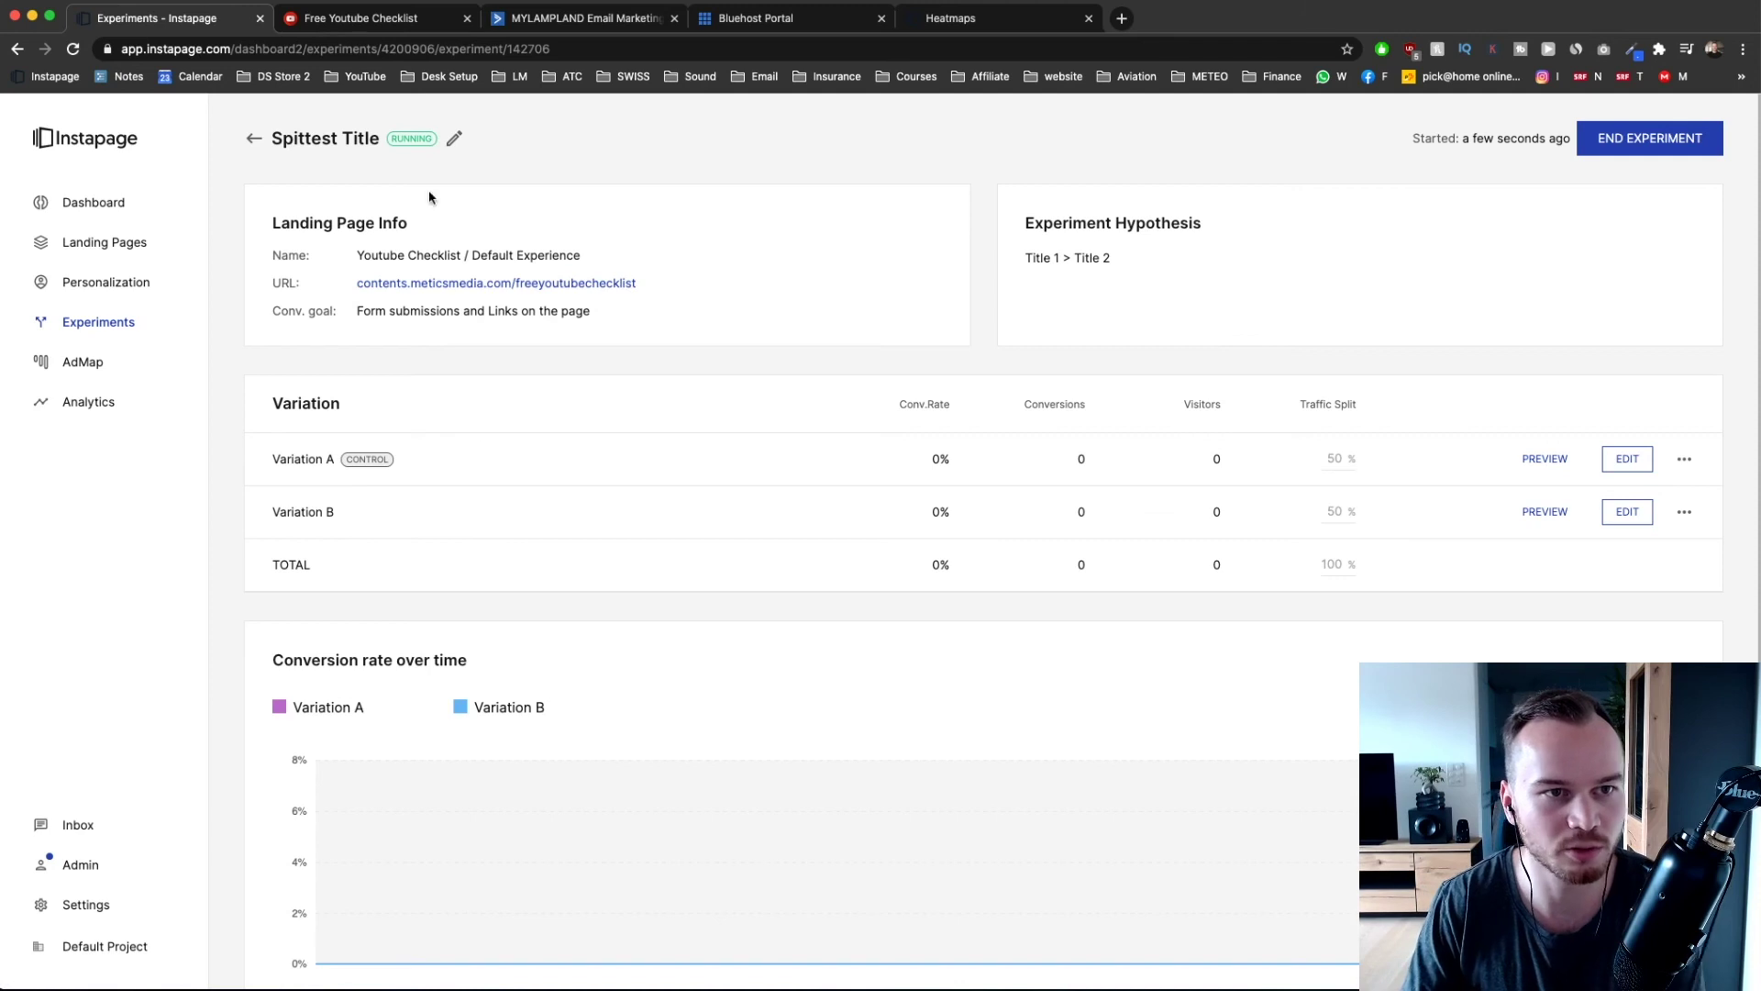
{"action": "left_click", "coordinate": [367, 18]}
{"action": "left_click_drag", "start_coordinate": [543, 142], "coordinate": [1298, 132]}
{"action": "left_click", "coordinate": [1246, 168]}
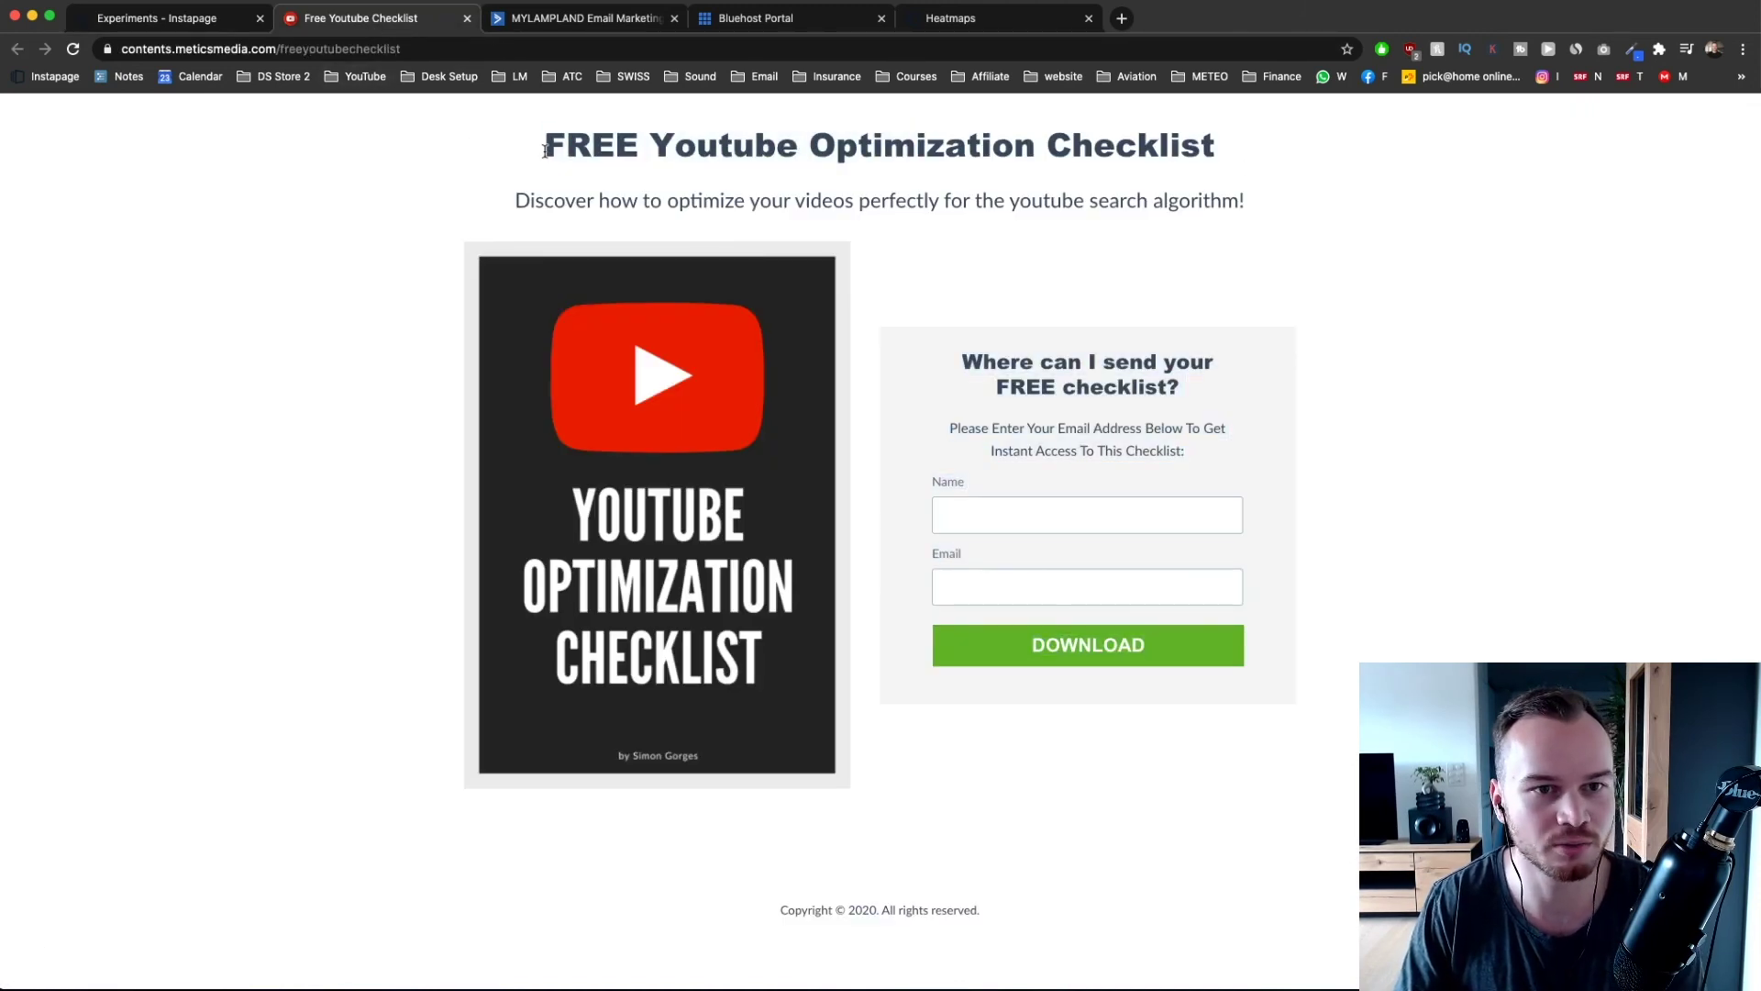
{"action": "left_click_drag", "start_coordinate": [545, 149], "coordinate": [1291, 161]}
{"action": "left_click", "coordinate": [157, 20]}
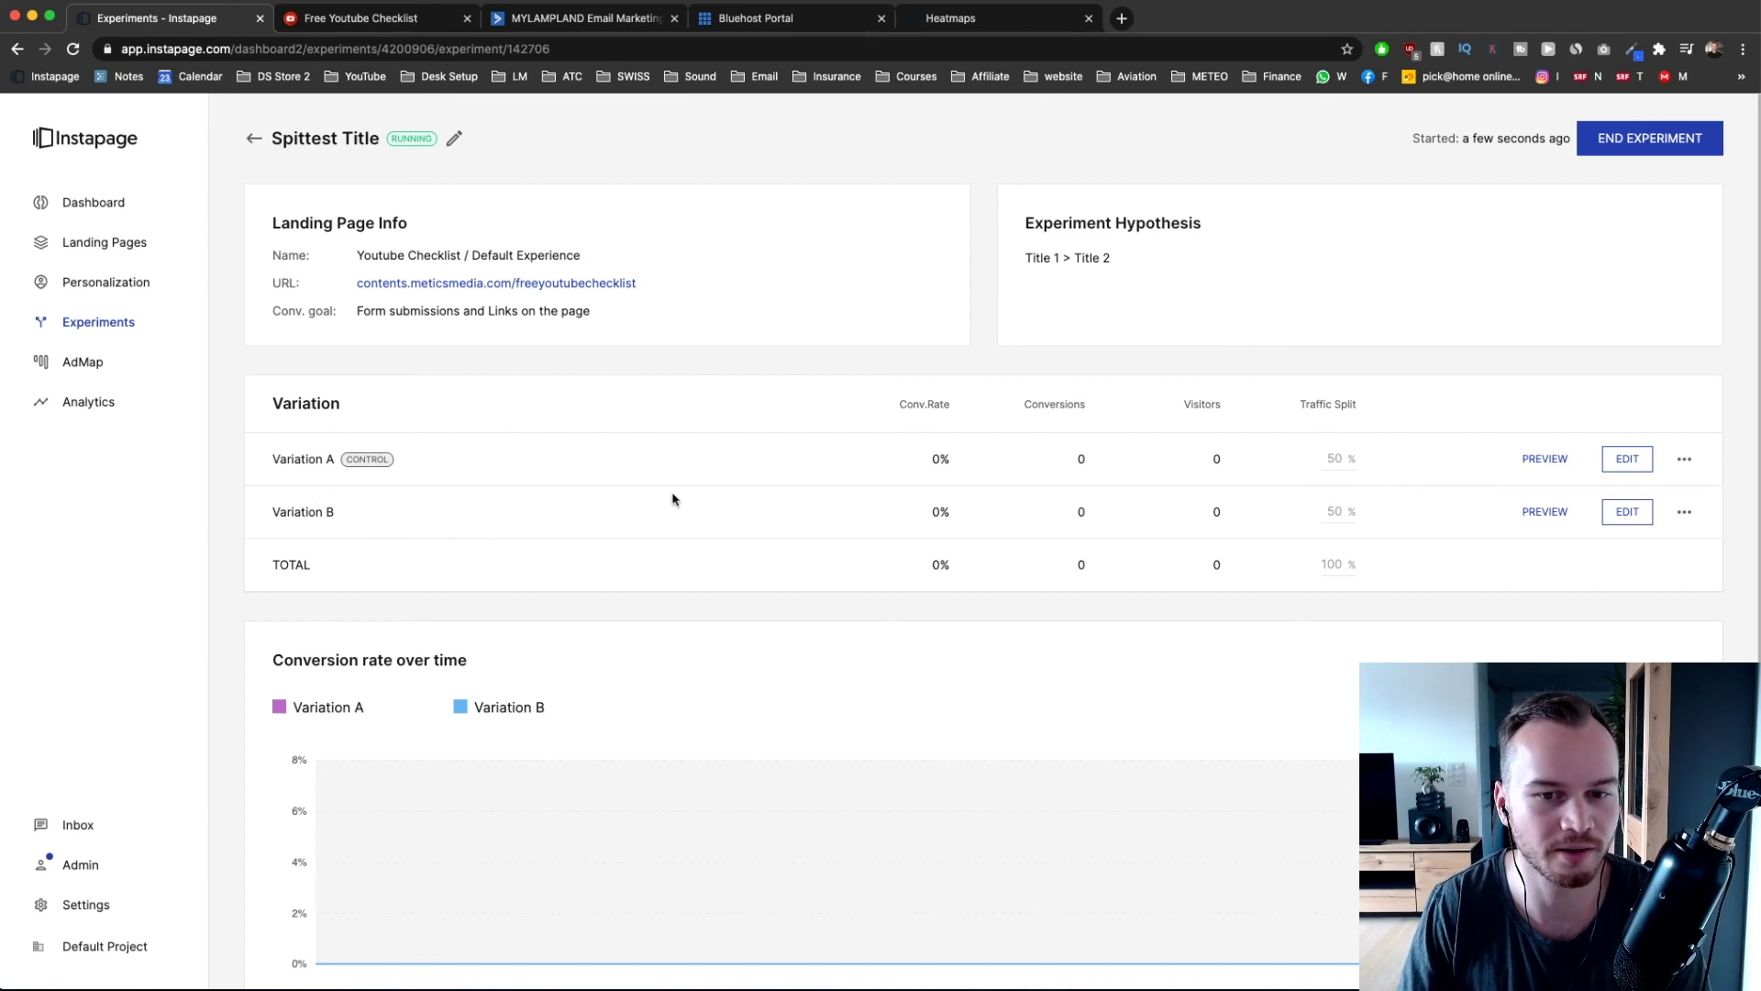
{"action": "left_click_drag", "start_coordinate": [958, 460], "coordinate": [900, 519]}
{"action": "left_click", "coordinate": [936, 511]}
{"action": "left_click", "coordinate": [987, 504]}
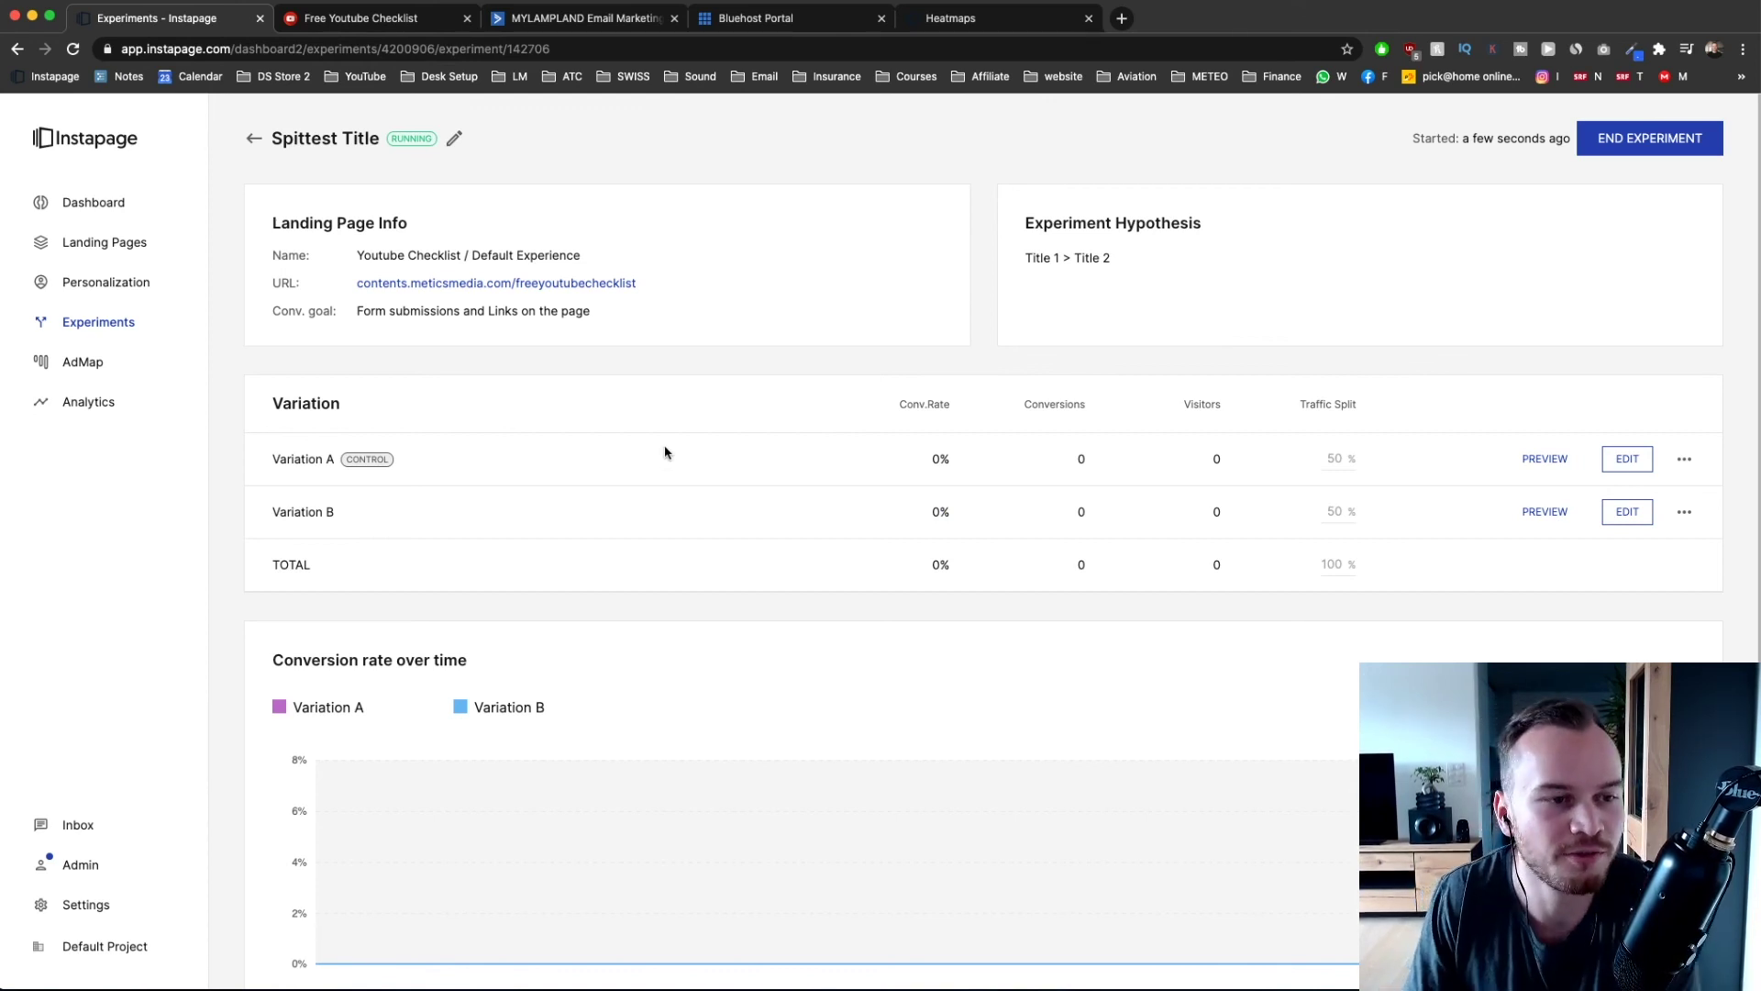
- View the Personalization page and open the heatmap of the Youtube Checklist page from the landing pages list
{"action": "left_click", "coordinate": [133, 277]}
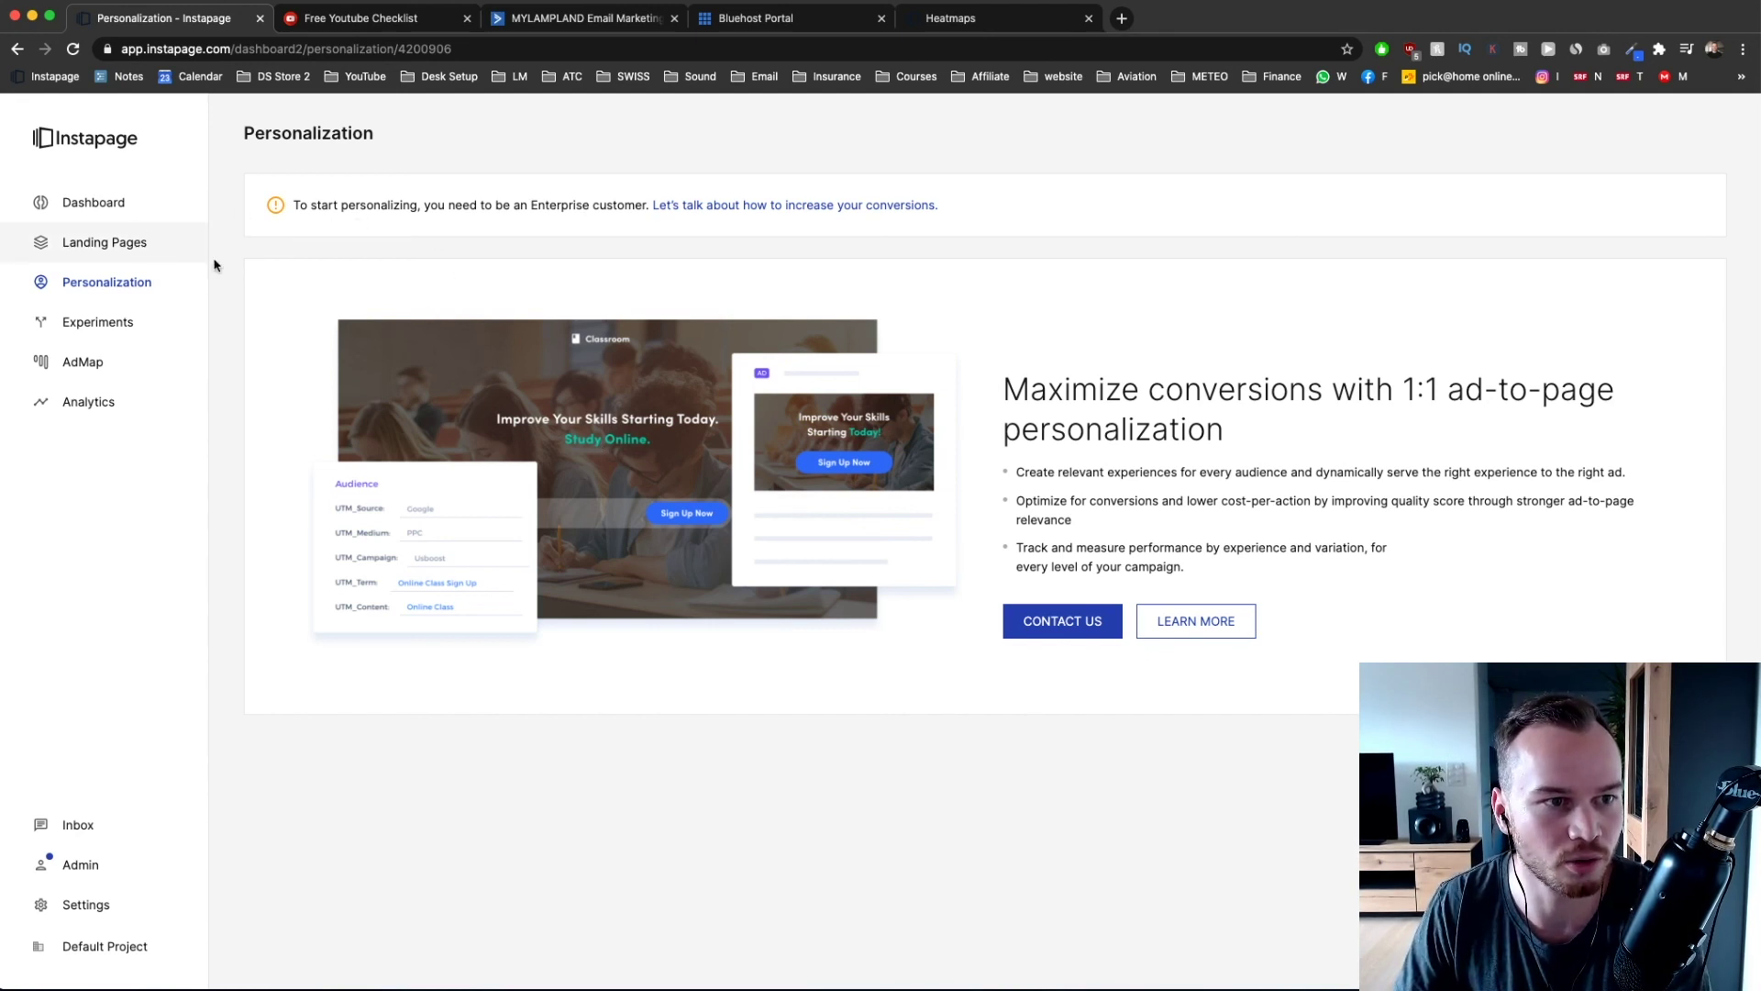
{"action": "left_click", "coordinate": [117, 241]}
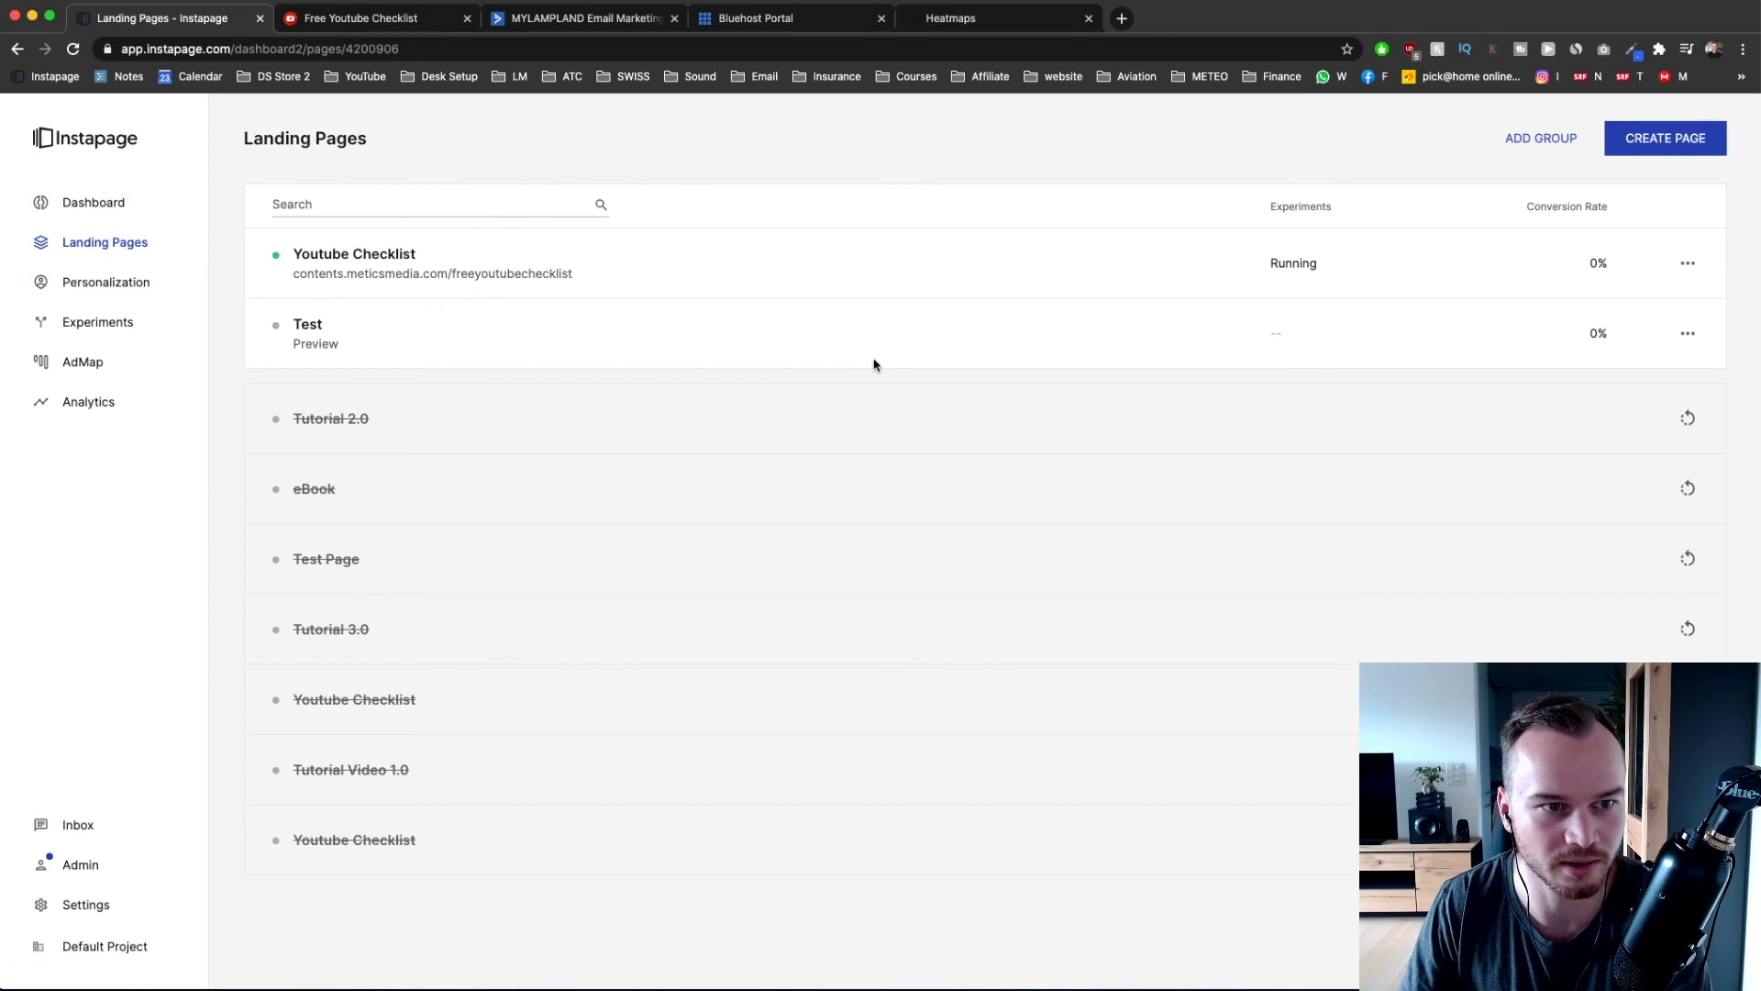
{"action": "left_click", "coordinate": [1695, 270]}
{"action": "left_click", "coordinate": [1710, 265]}
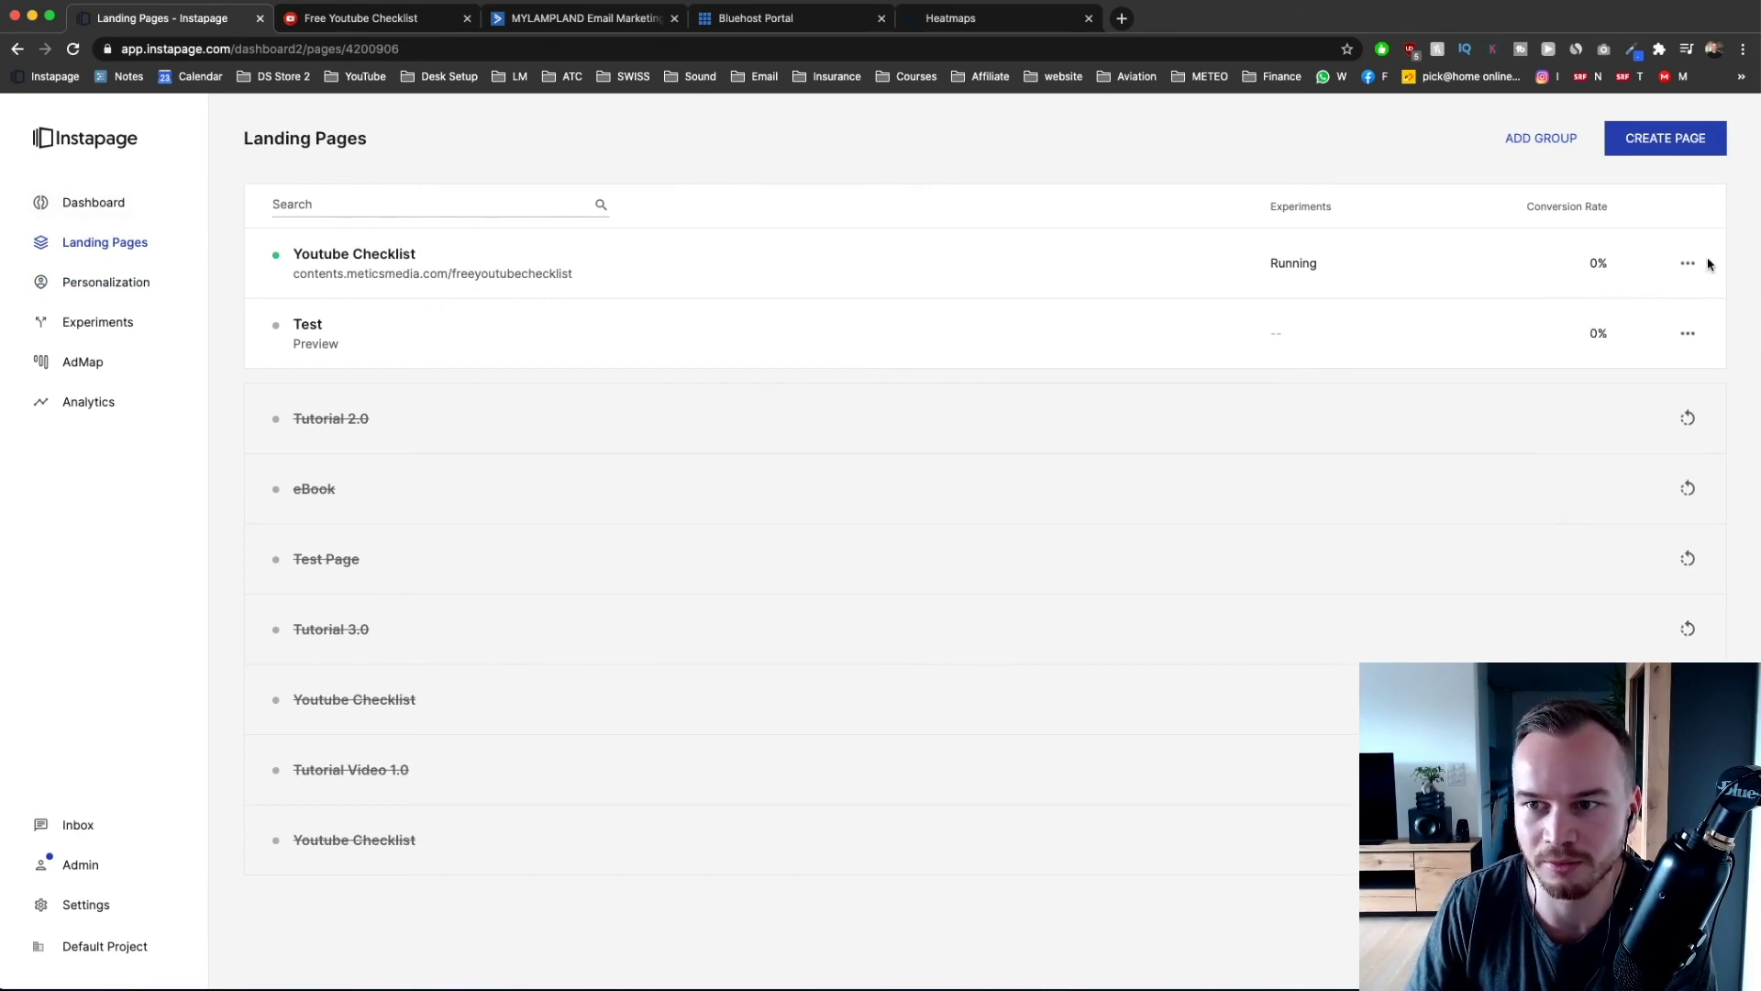
{"action": "left_click", "coordinate": [1689, 265]}
{"action": "left_click", "coordinate": [1632, 356]}
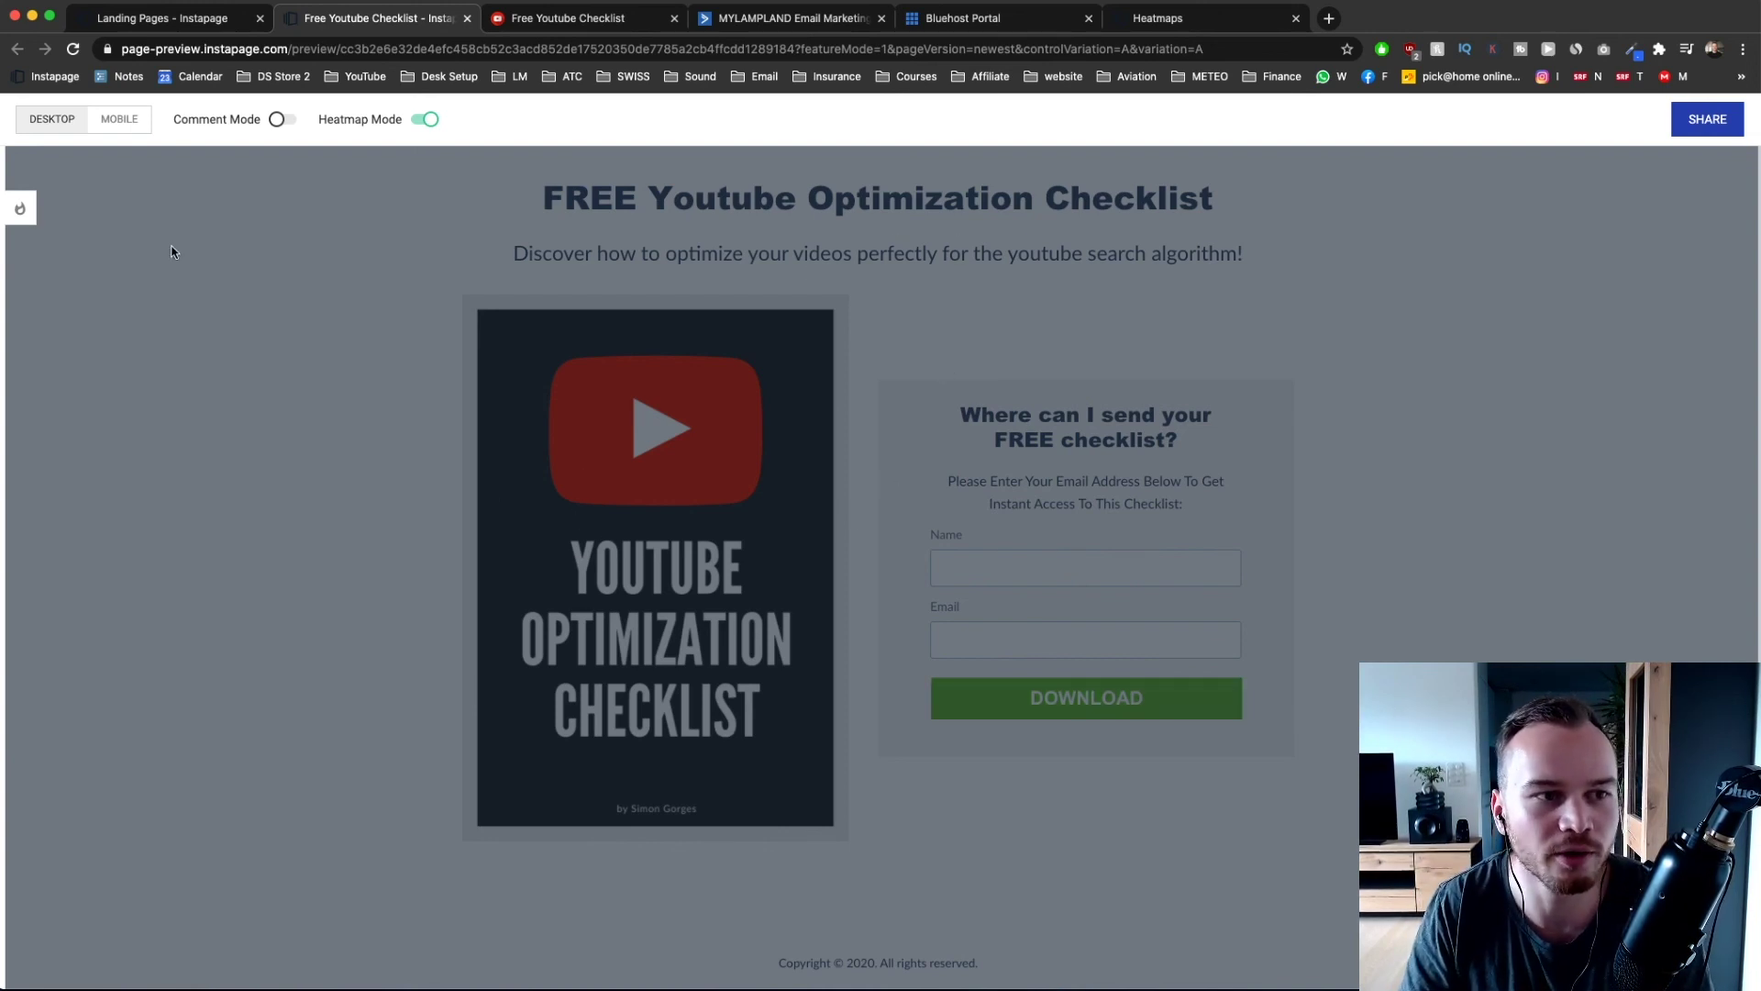
- Examine the scroll depth, clicks and mouse movement heatmap options for Variation A of the checklist page
{"action": "left_click", "coordinate": [21, 209]}
{"action": "left_click", "coordinate": [254, 187]}
{"action": "left_click", "coordinate": [22, 209]}
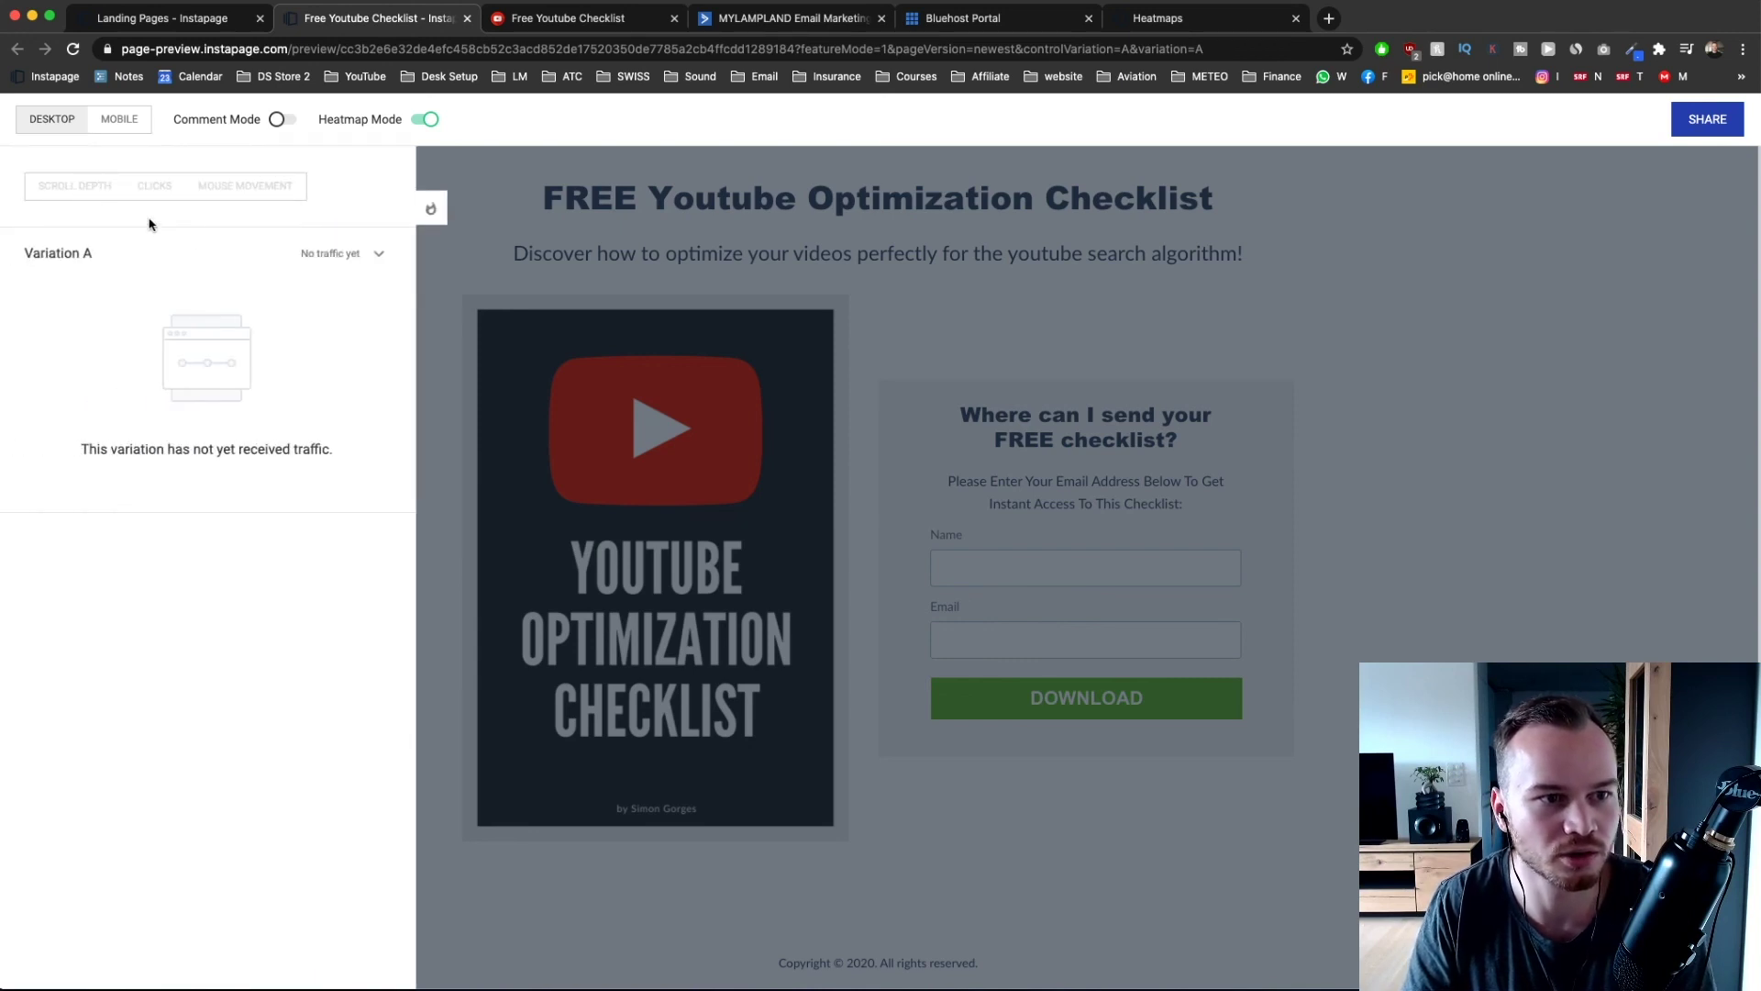
{"action": "left_click", "coordinate": [216, 193]}
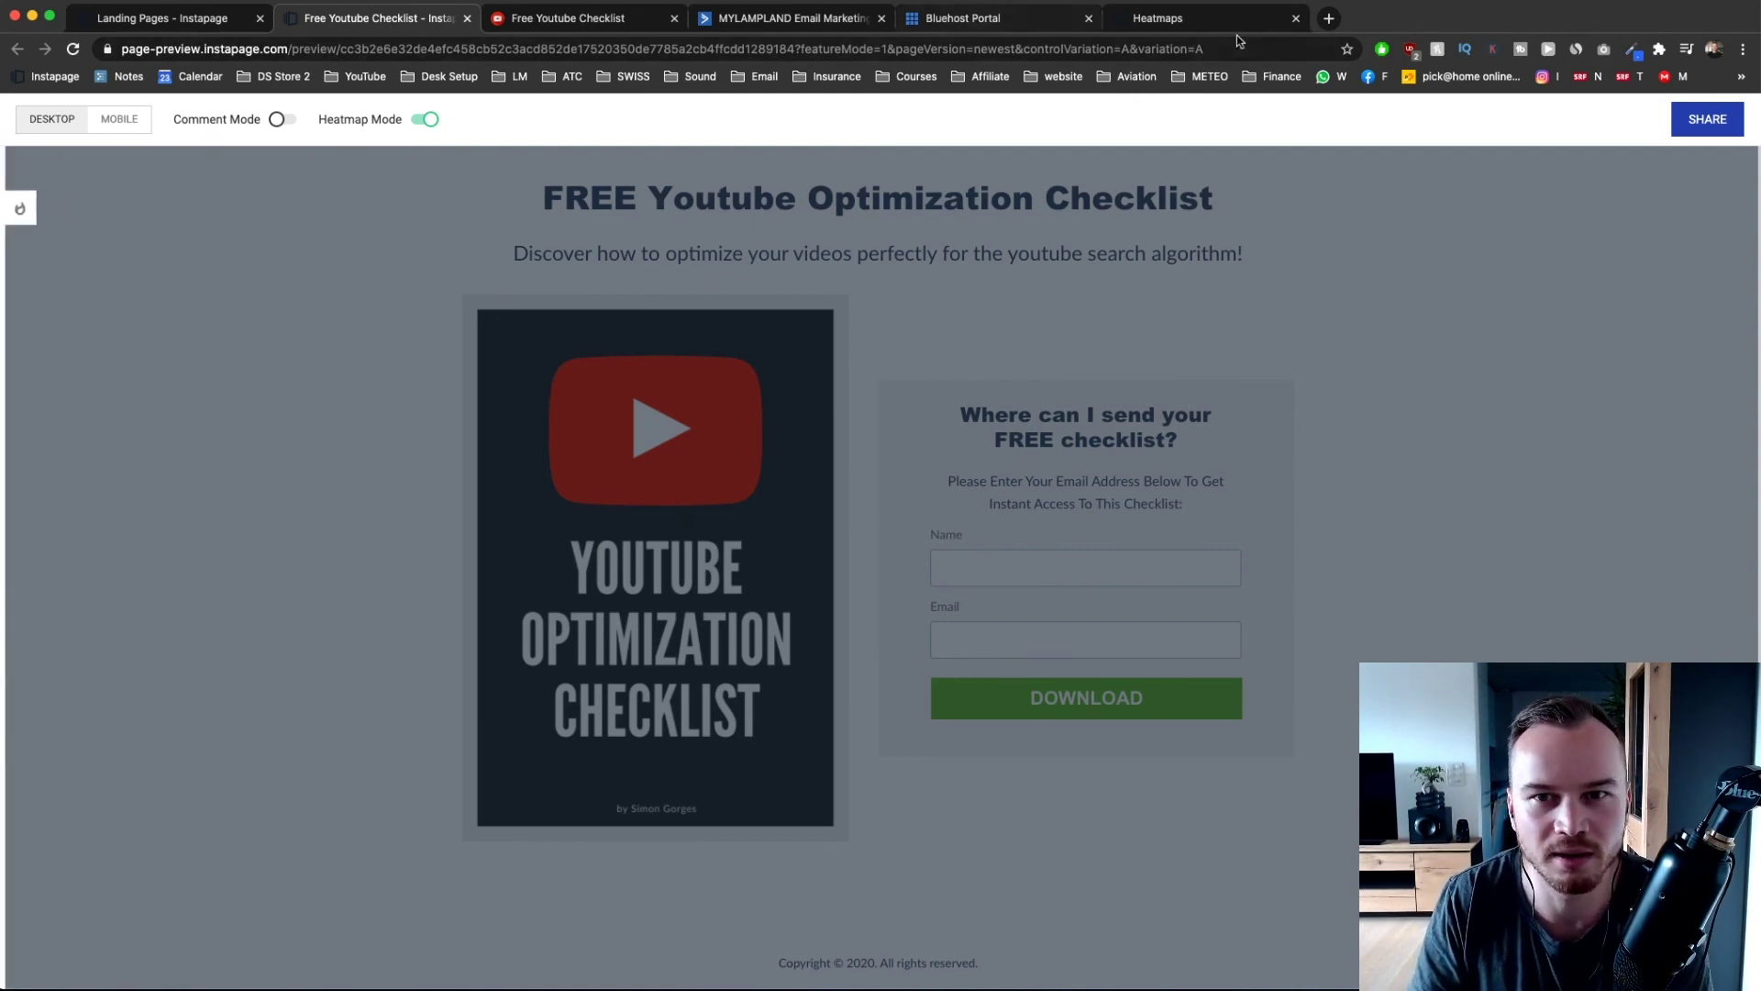
- Switch to the Instapage Heatmaps feature page and view the mouse movement heatmap at 0:09 and 0:07 in its demo video
{"action": "left_click", "coordinate": [1209, 20]}
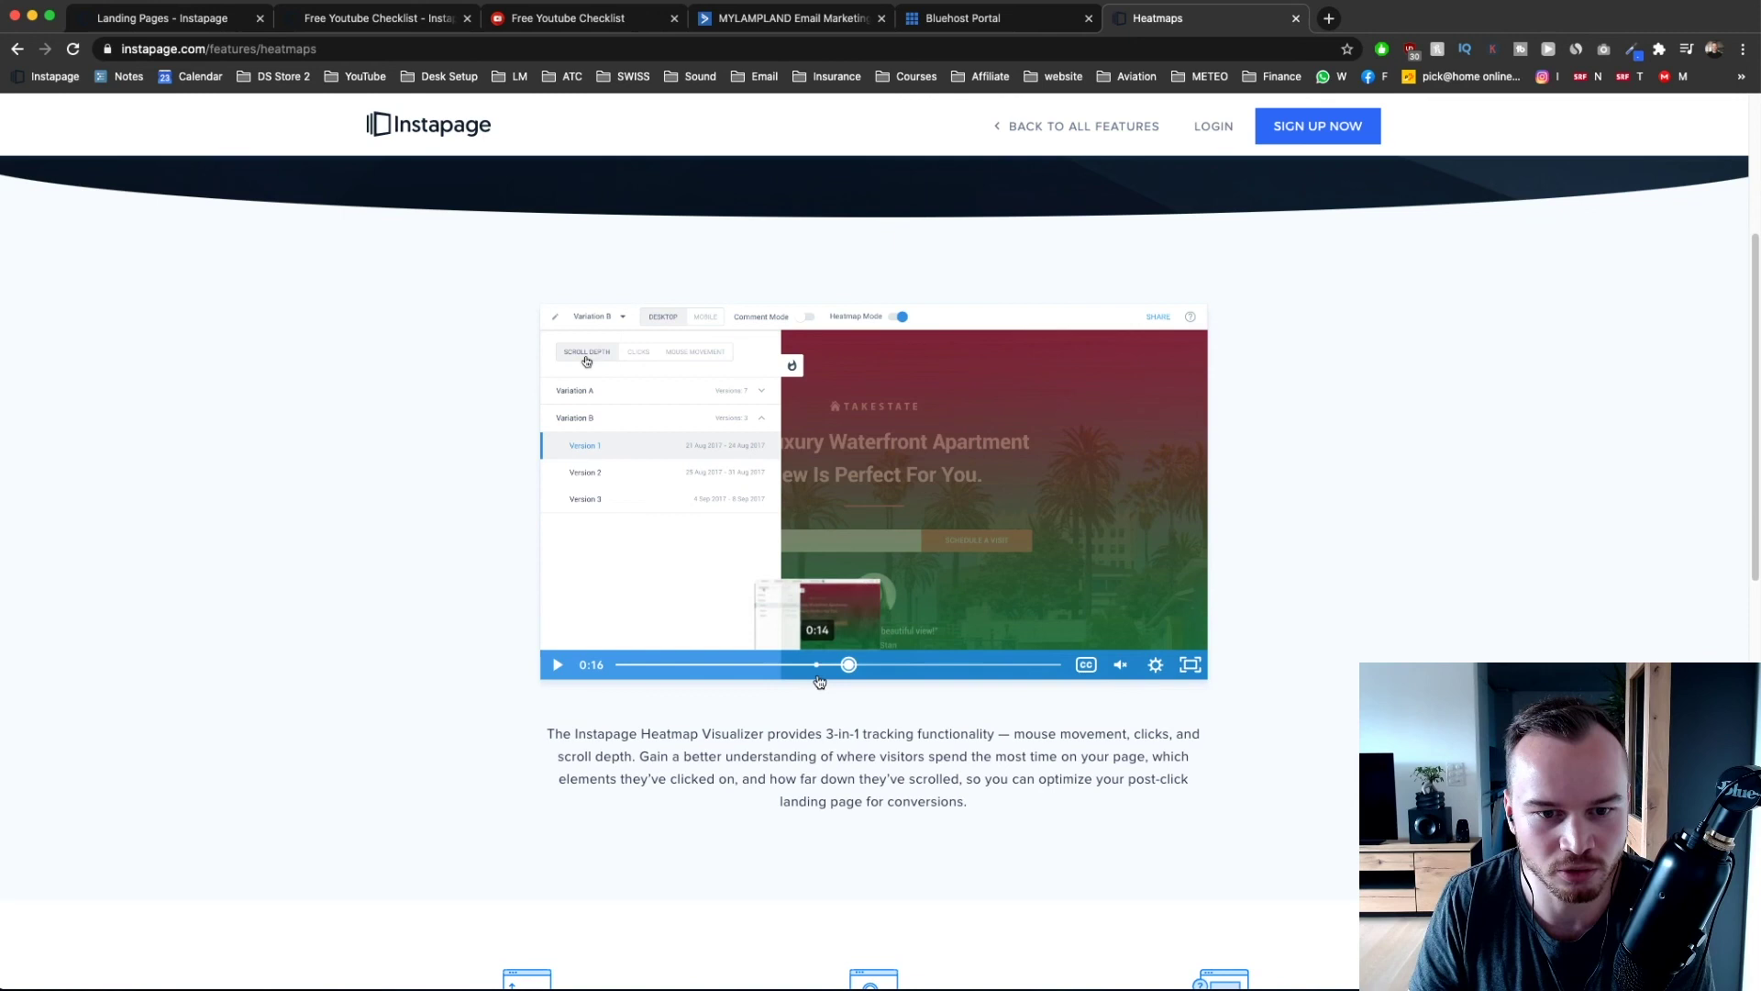
{"action": "left_click", "coordinate": [740, 666]}
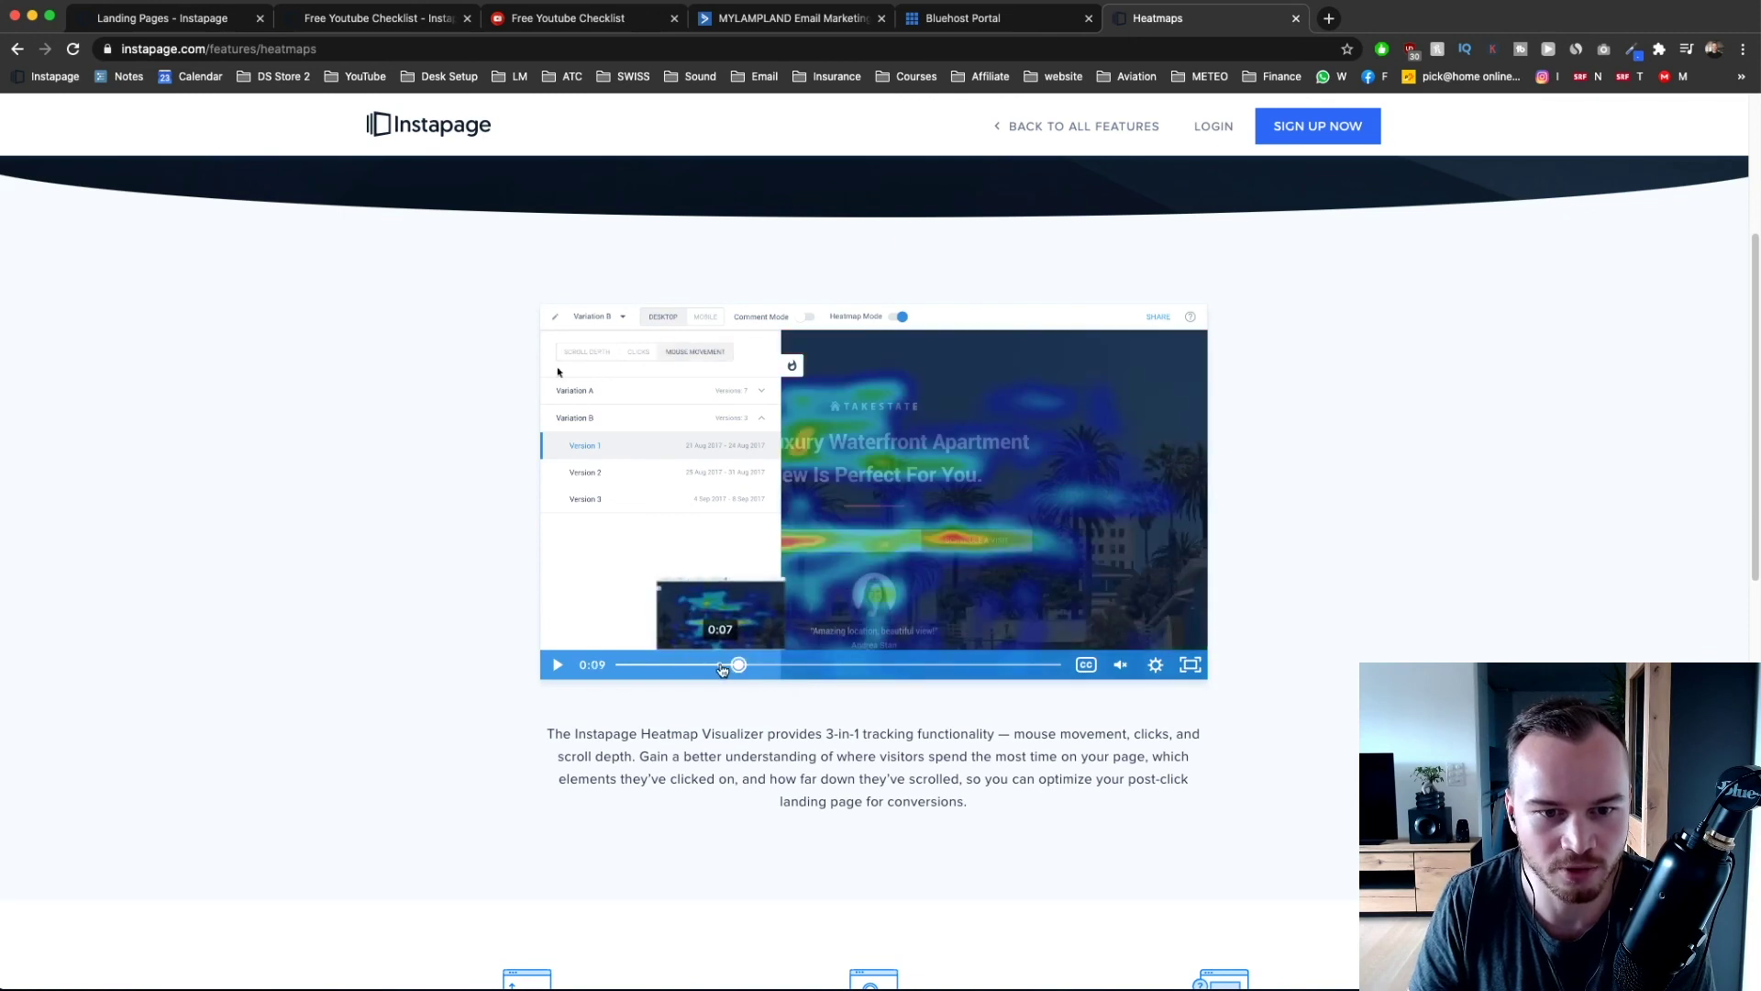
{"action": "left_click", "coordinate": [716, 666]}
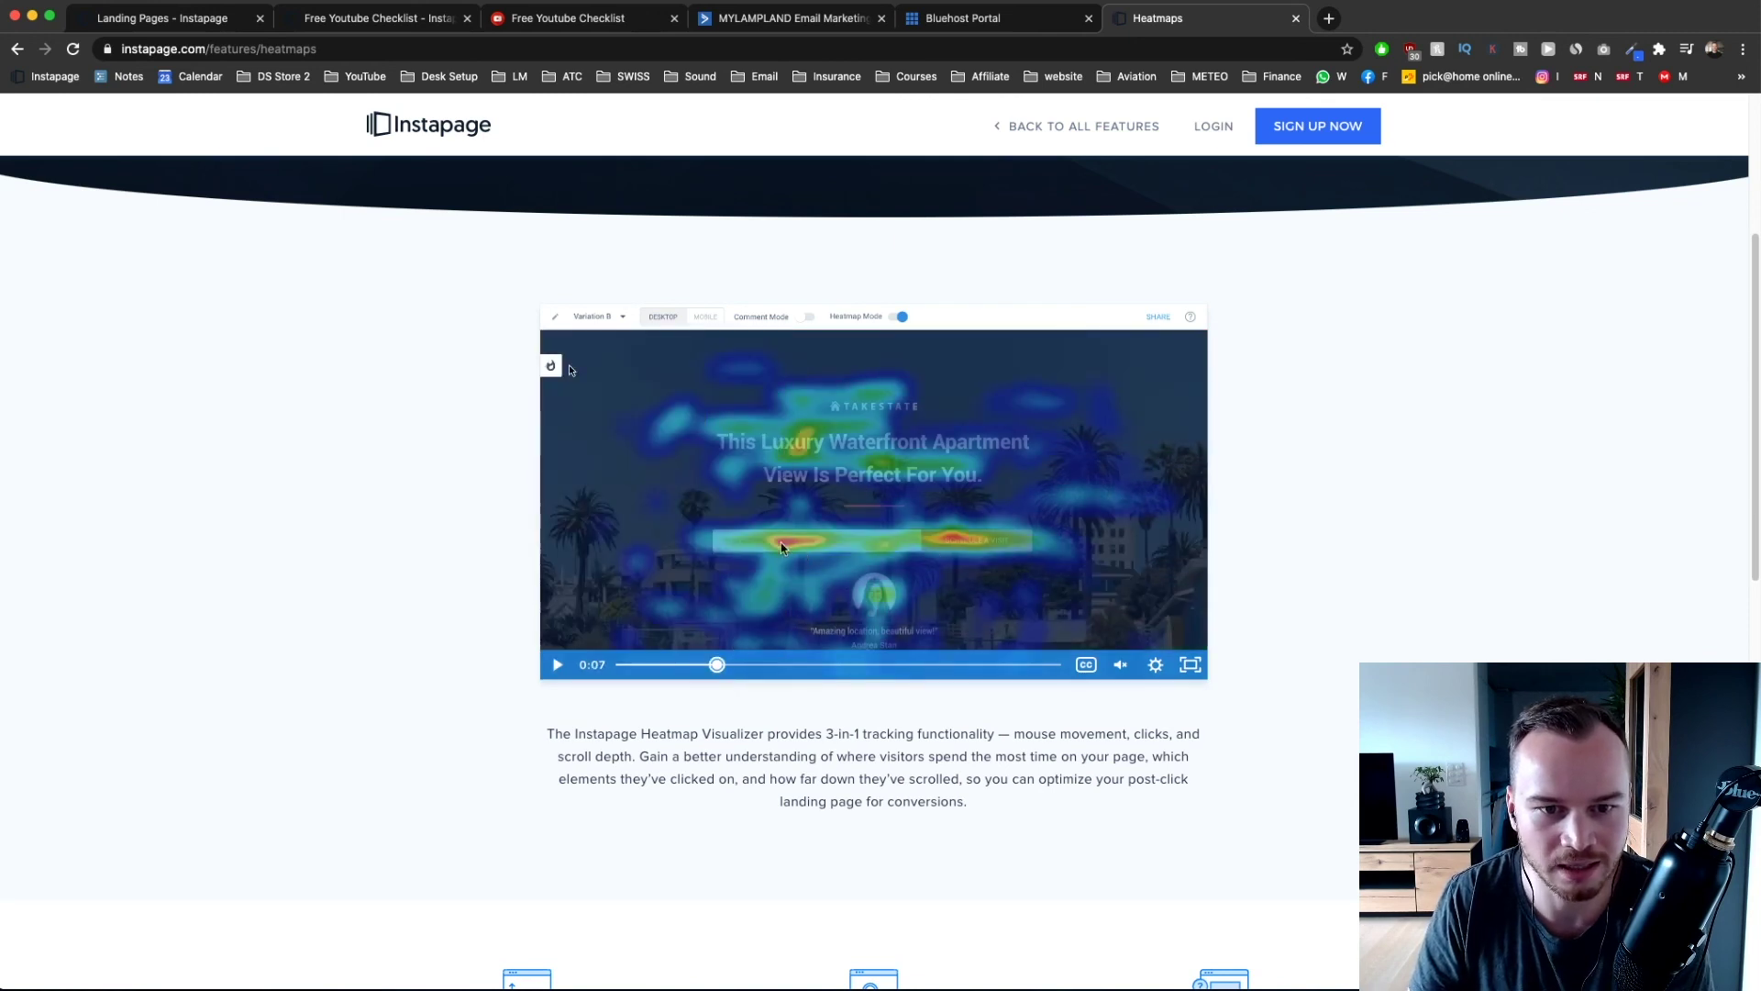